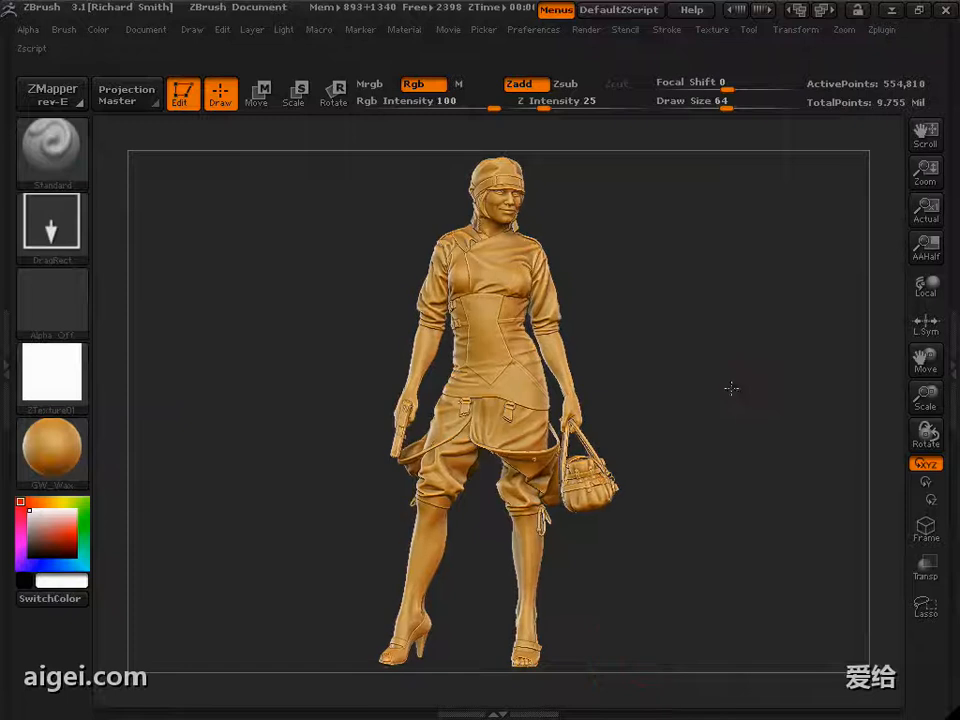
Examine the clothed female sculpt from several sides, covering the full figure, jacket, back and handbag
mouse_move(733, 386)
mouse_down()
mouse_move(748, 377)
mouse_move(150, 365)
mouse_up()
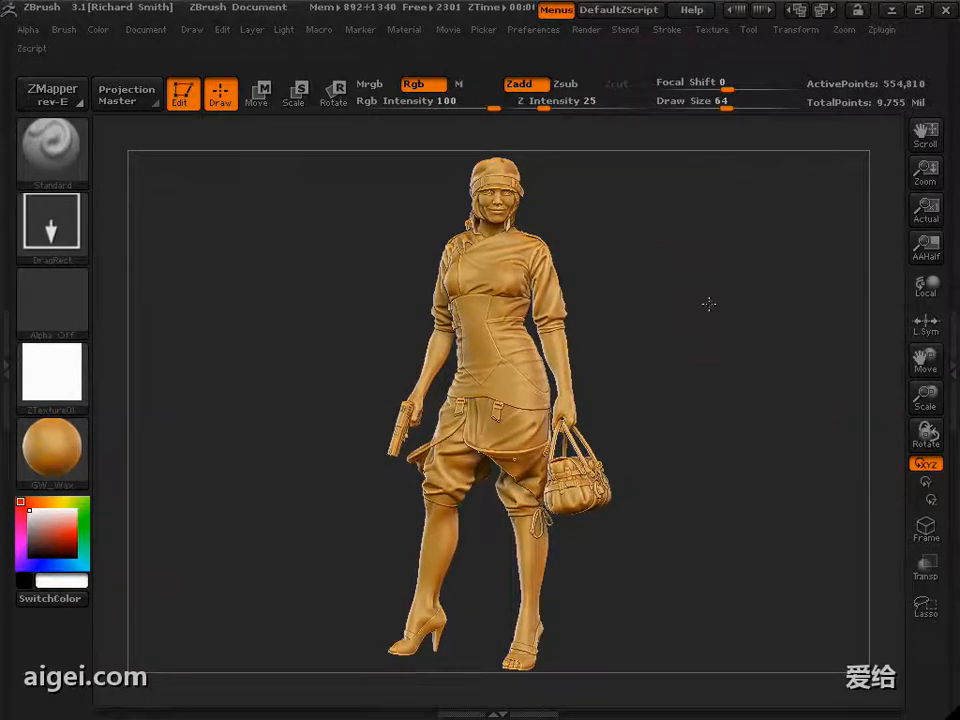
alt+drag(709, 304, 709, 454)
mouse_move(819, 309)
alt+mouse_down()
mouse_move(818, 665)
mouse_move(789, 521)
mouse_move(842, 497)
alt+mouse_up()
drag(741, 517, 765, 514)
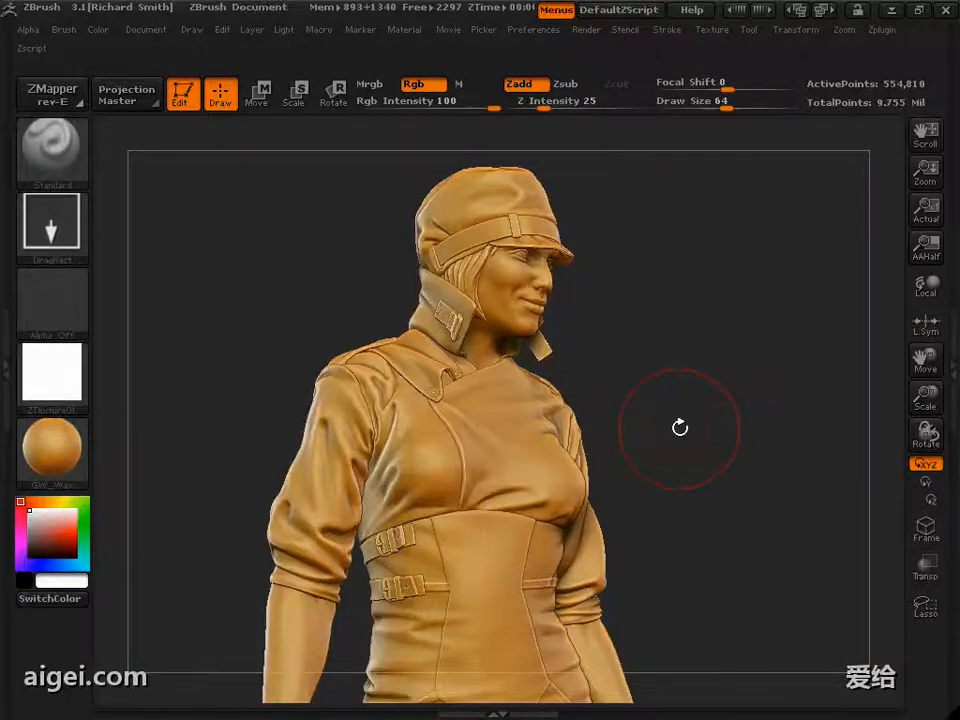
drag(677, 428, 878, 426)
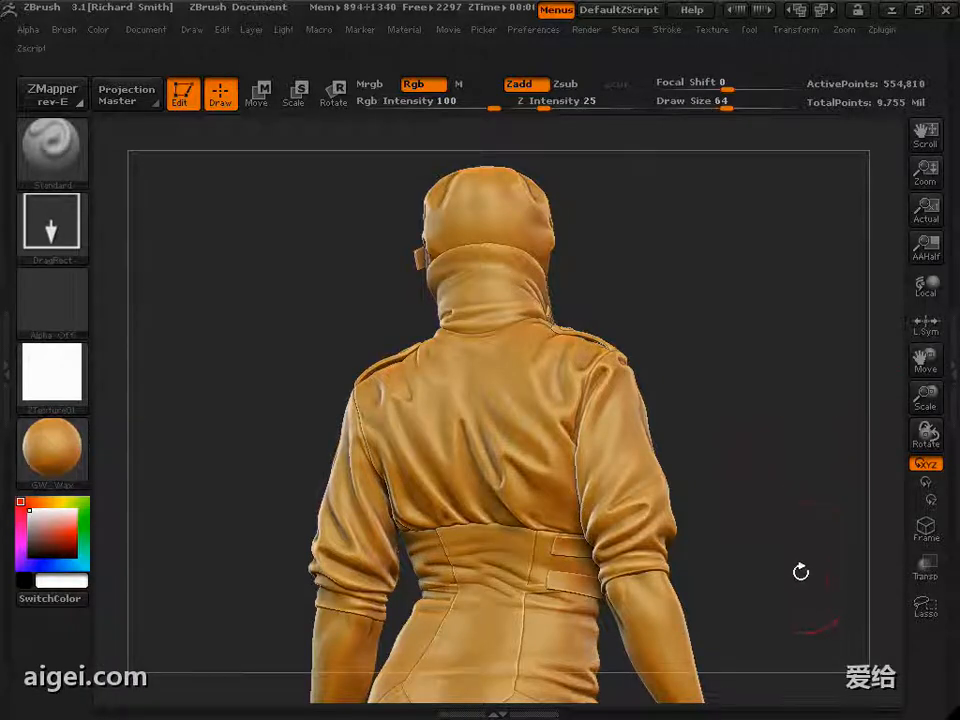
alt+drag(801, 572, 791, 202)
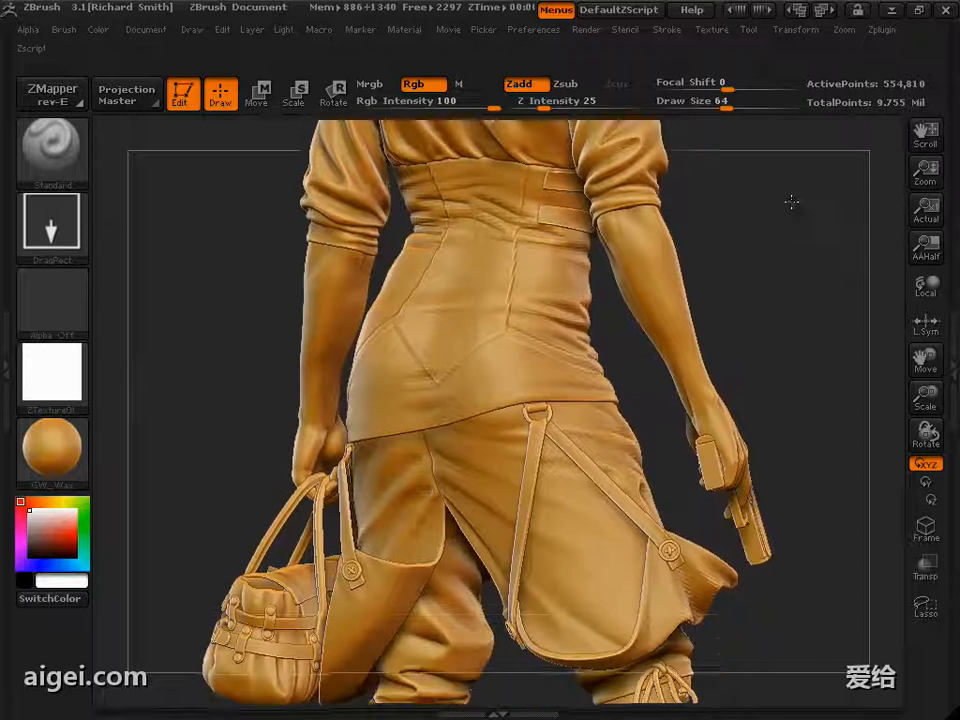
alt+drag(853, 596, 831, 380)
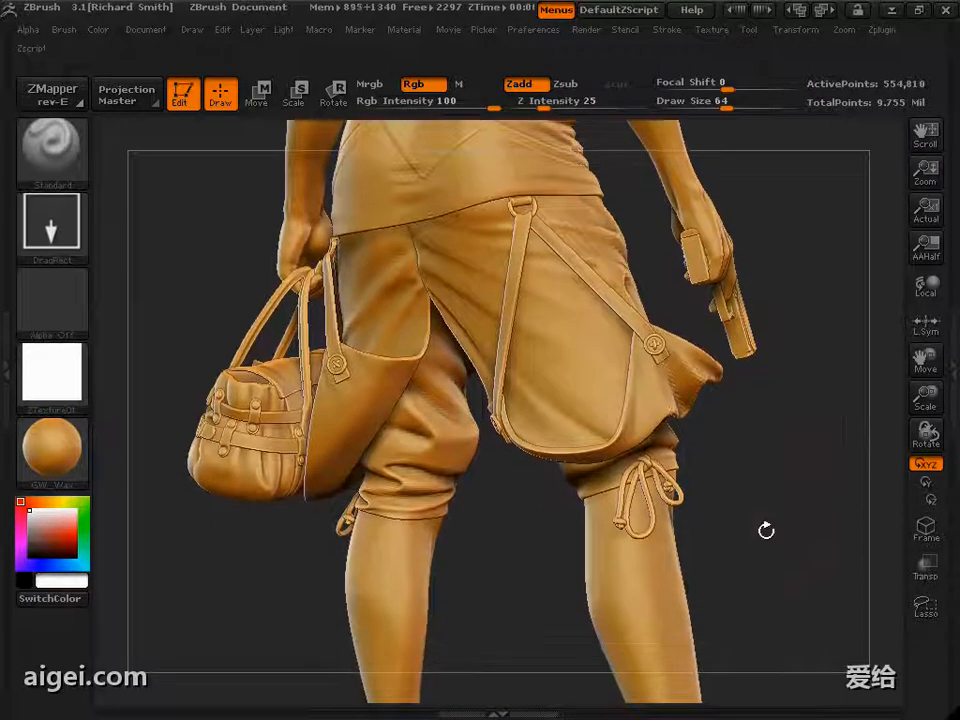
mouse_move(766, 530)
mouse_down()
mouse_move(787, 519)
mouse_move(953, 519)
mouse_up()
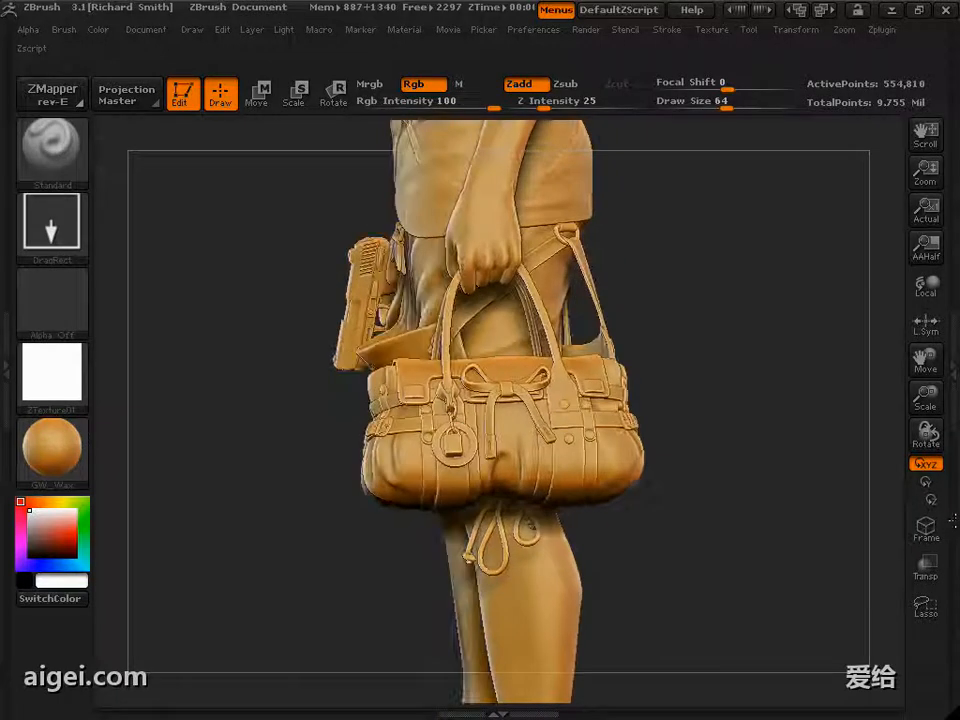
alt+drag(838, 560, 836, 624)
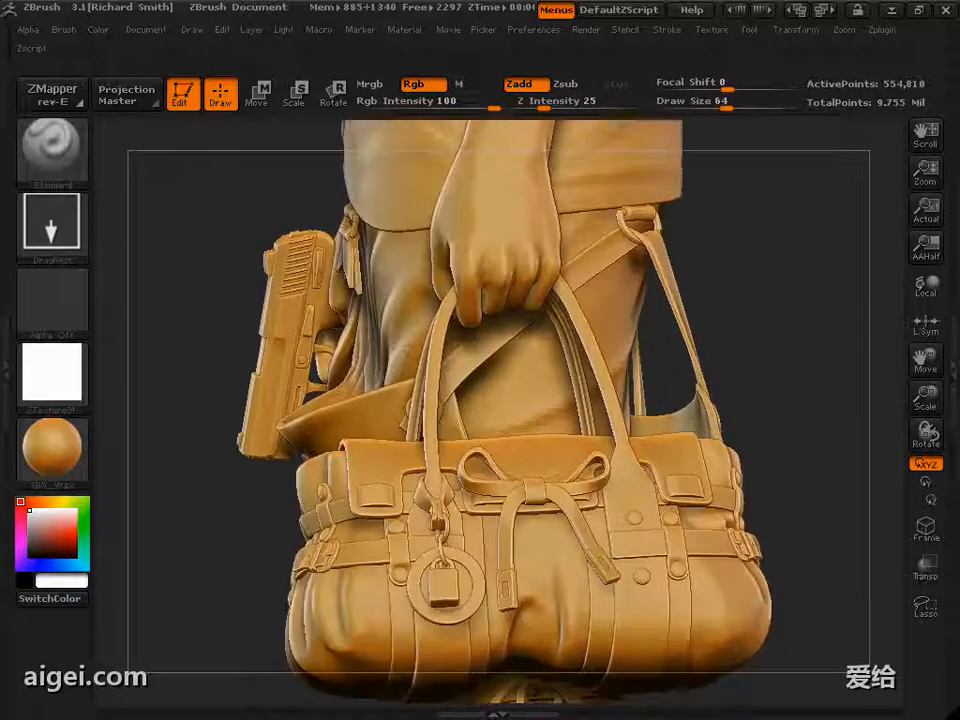
Examine the folds on the sculpt's baggy trousers up close, and review the clothing from the front
alt+drag(863, 544, 959, 476)
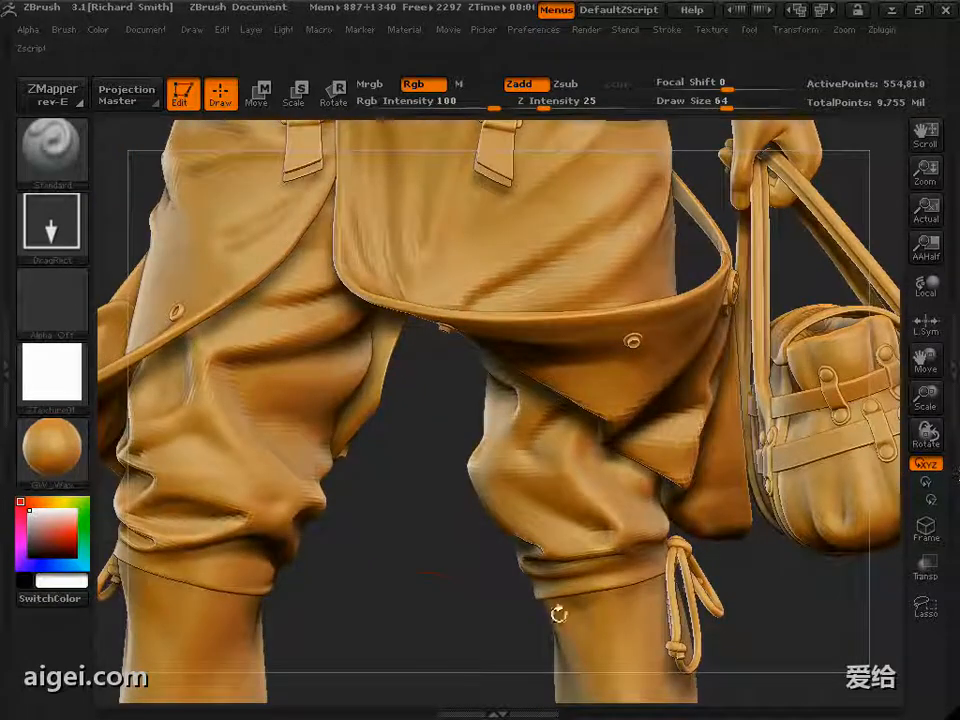
drag(416, 632, 414, 527)
alt+drag(767, 448, 787, 603)
drag(731, 590, 736, 490)
mouse_move(726, 381)
alt+mouse_down()
mouse_move(754, 531)
mouse_move(744, 527)
mouse_move(737, 546)
mouse_move(729, 523)
mouse_move(739, 422)
mouse_move(778, 420)
mouse_move(776, 597)
alt+mouse_up()
alt+drag(788, 428, 788, 635)
mouse_move(744, 401)
alt+mouse_down()
mouse_move(731, 508)
mouse_move(746, 396)
mouse_move(846, 399)
mouse_move(667, 407)
alt+mouse_up()
alt+drag(721, 436, 720, 170)
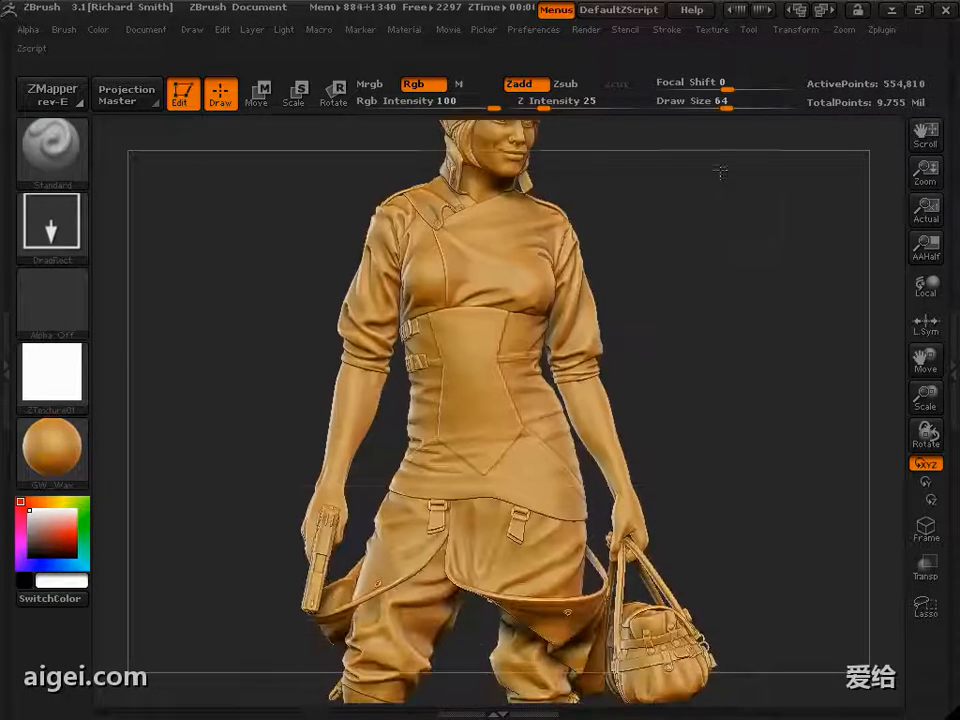
drag(726, 341, 724, 336)
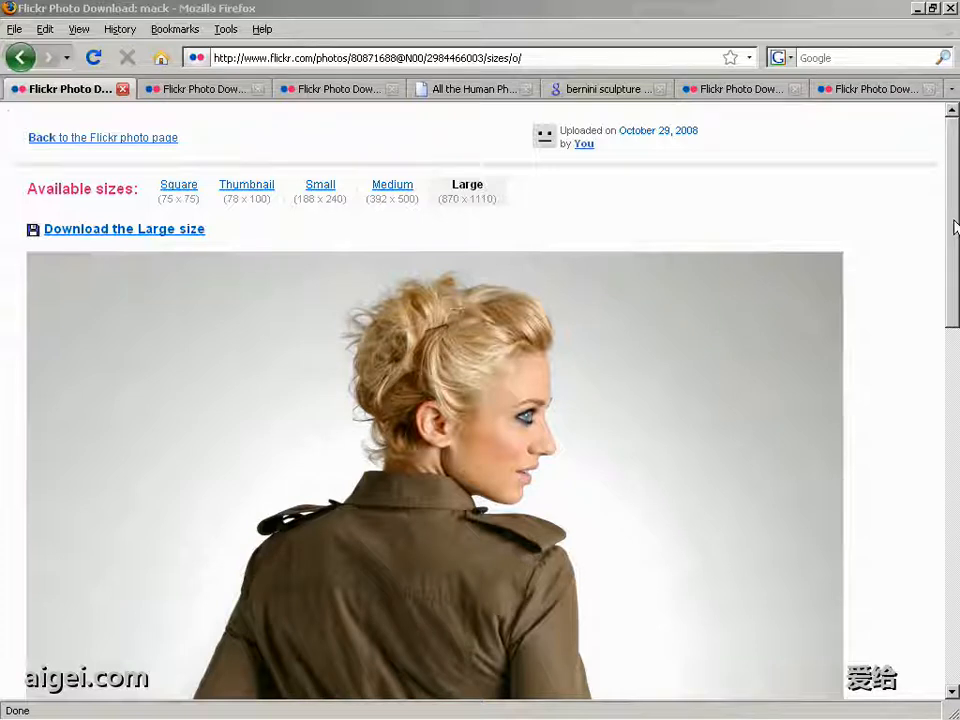
Switch to Firefox and examine the fabric folds on the back, belt and sleeves of the trench coat photo
drag(955, 227, 955, 312)
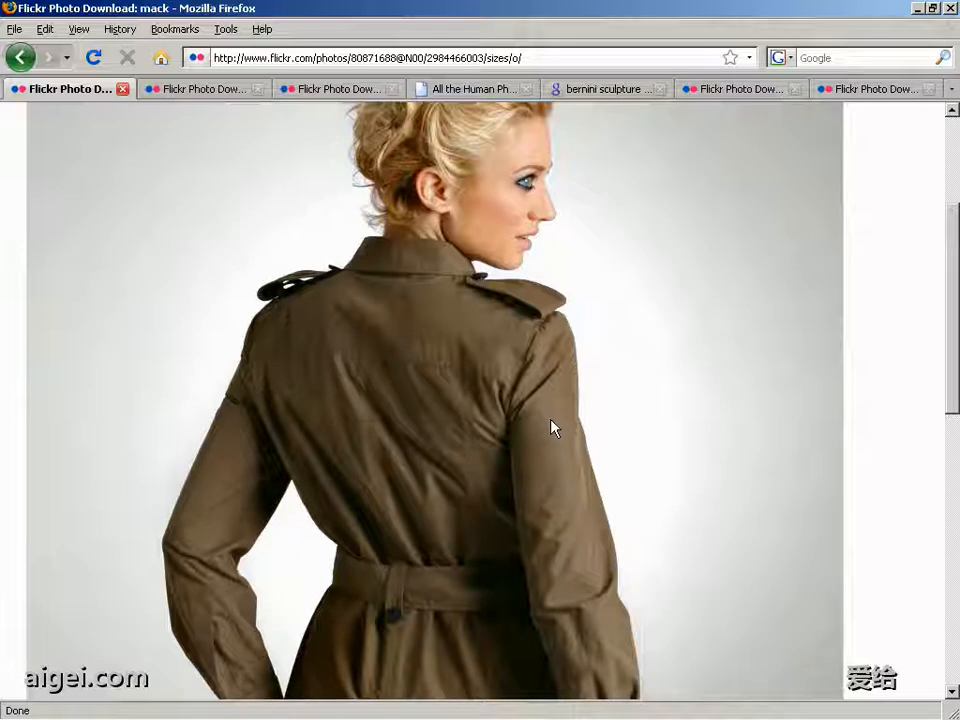
drag(953, 364, 949, 399)
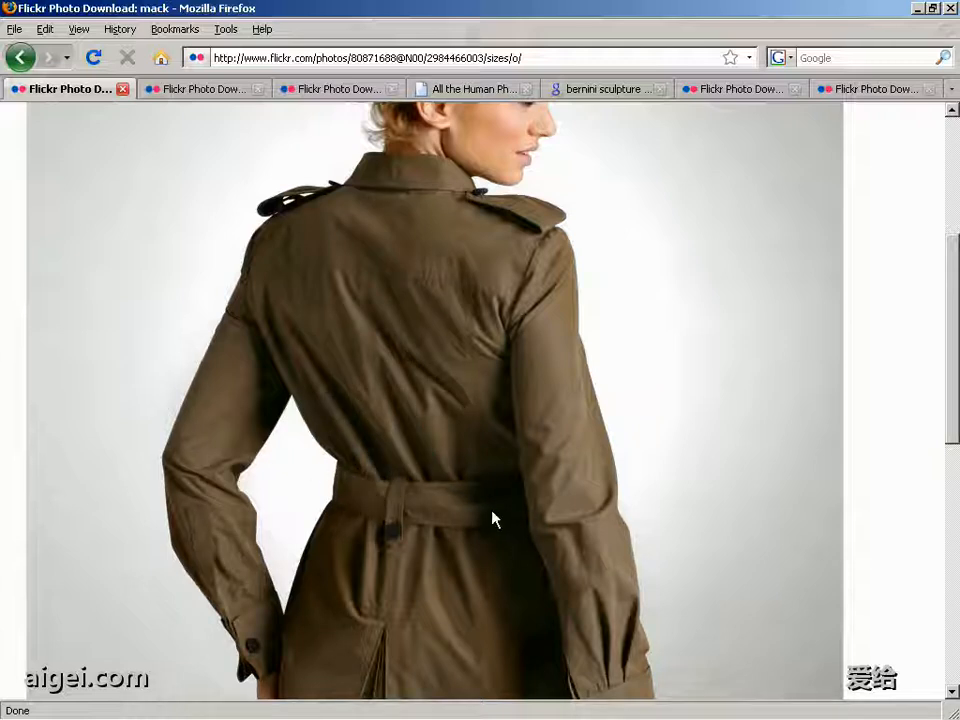
scroll(538, 506, up, 1)
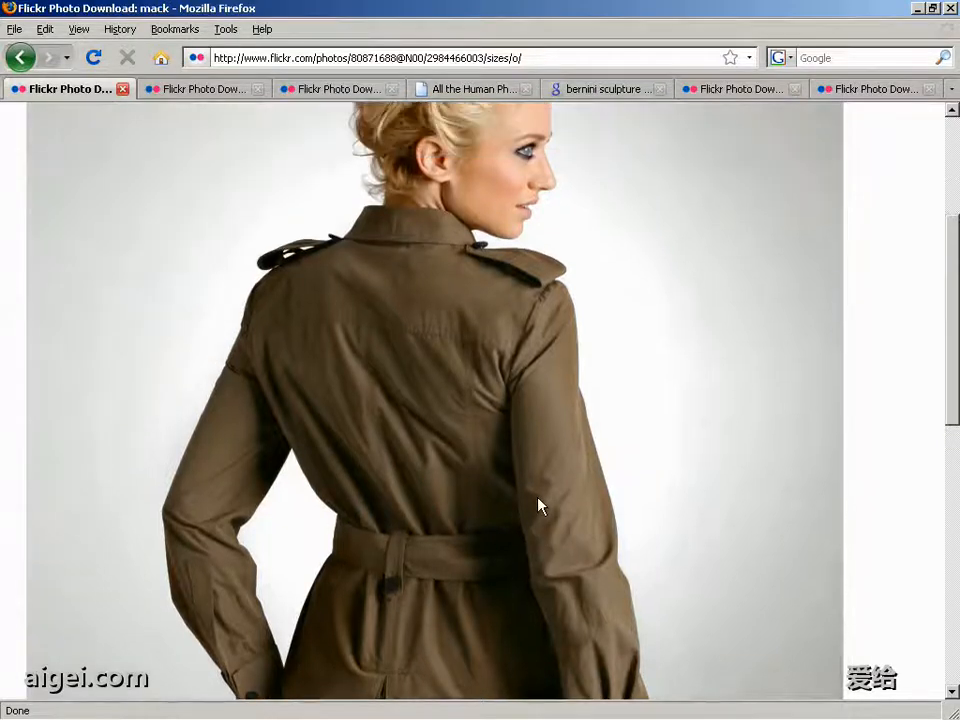
scroll(538, 506, up, 1)
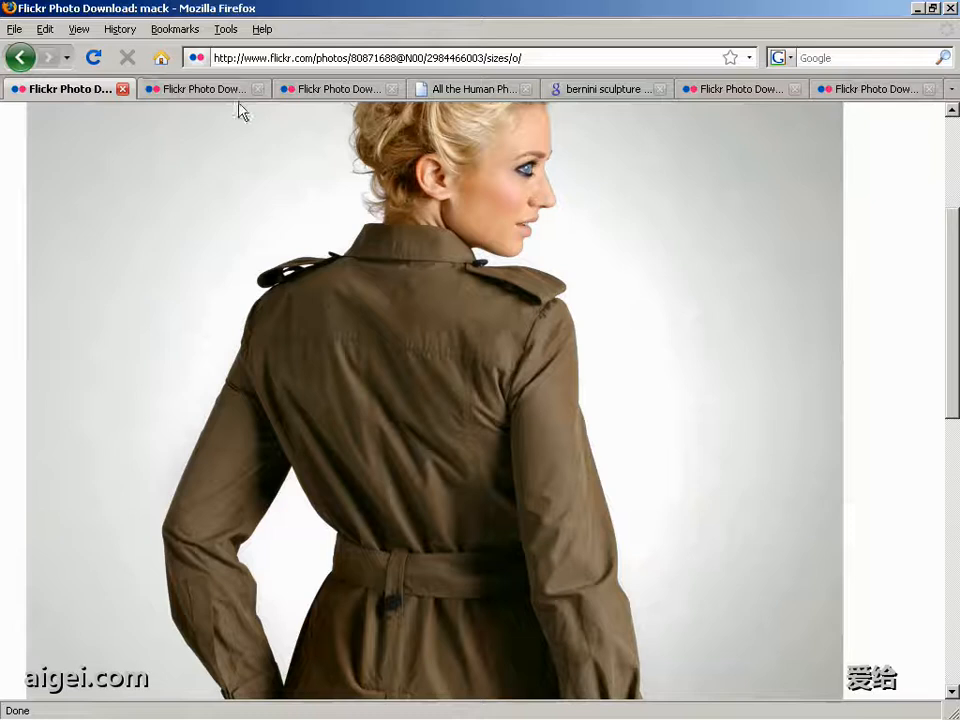
Open the baggy jeans reference photo and examine the folds along the seat and legs
click(195, 88)
scroll(579, 414, down, 1)
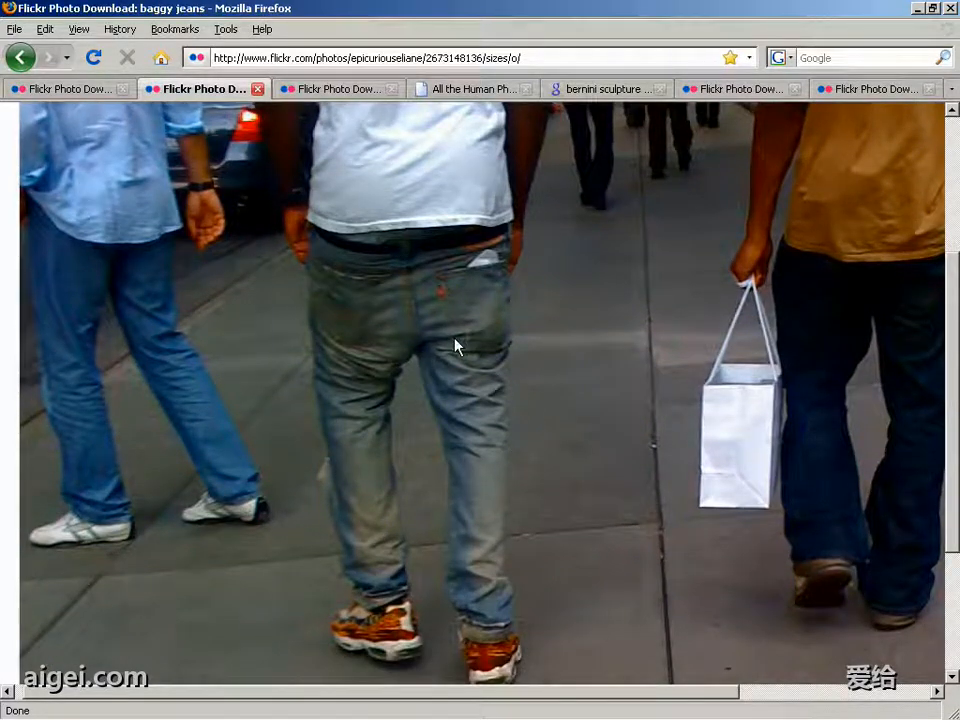
scroll(458, 384, up, 1)
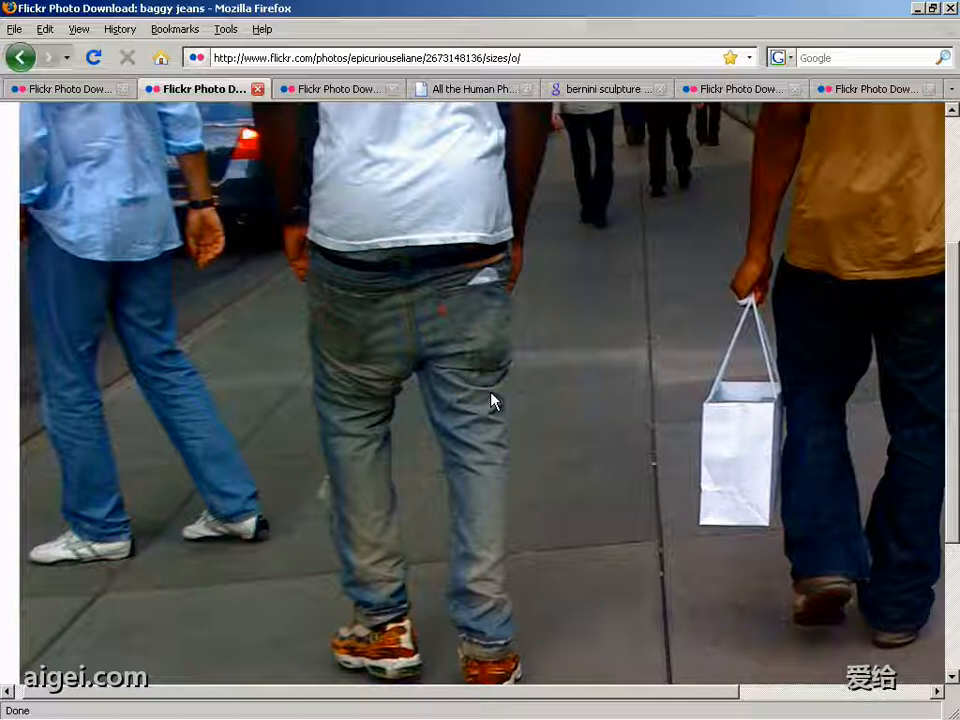
Open the image2xxl leather jacket photo and examine the compressed sleeve folds above the ribbed cuffs
click(284, 89)
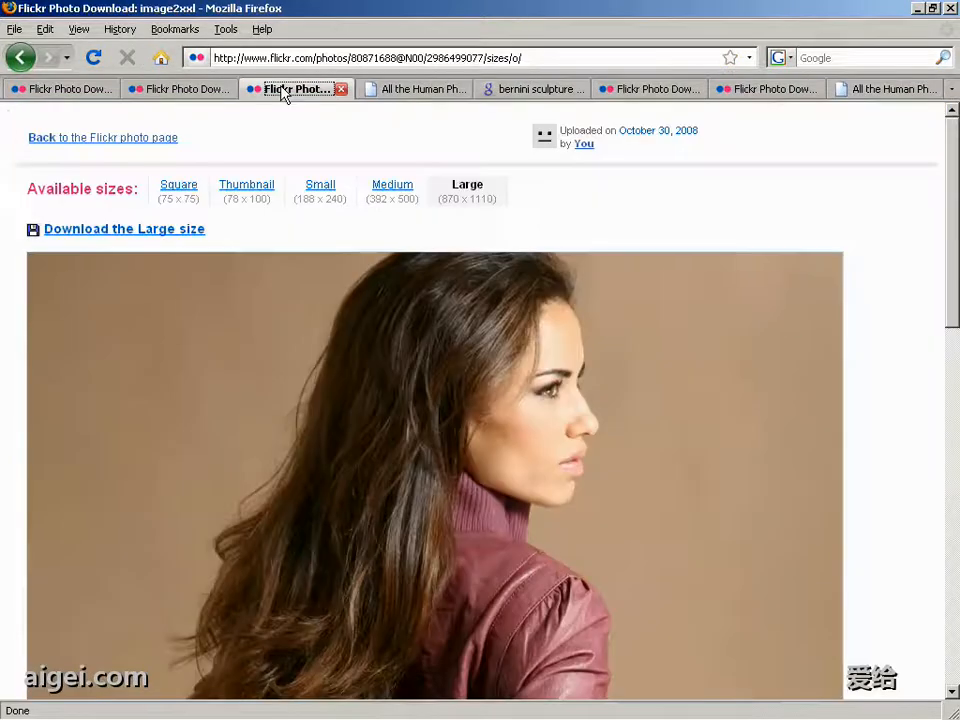
scroll(955, 252, down, 1)
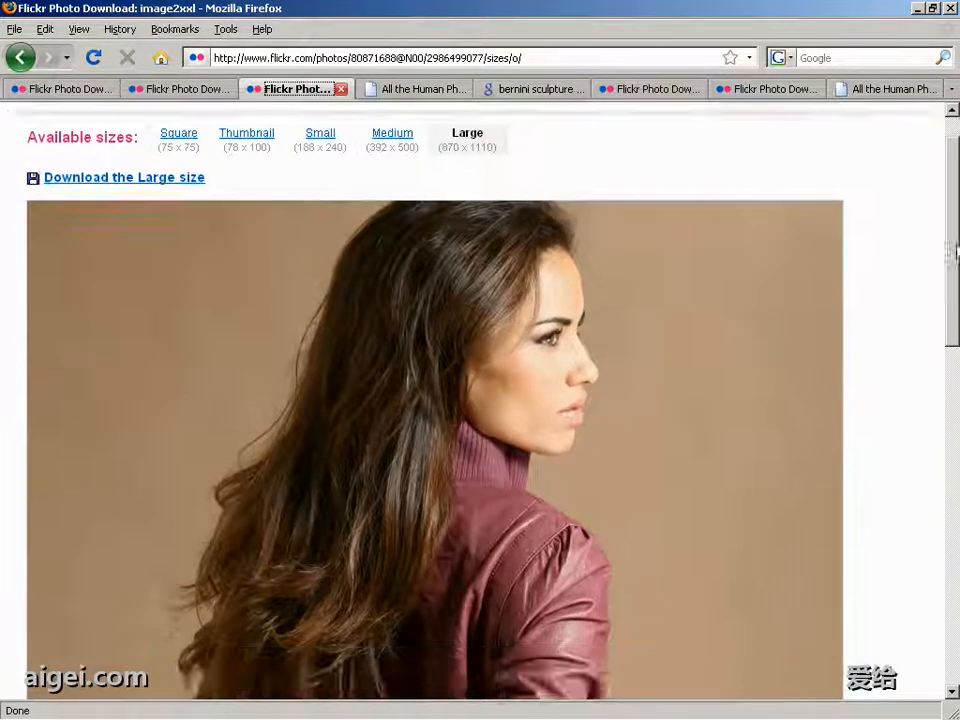
drag(955, 252, 953, 392)
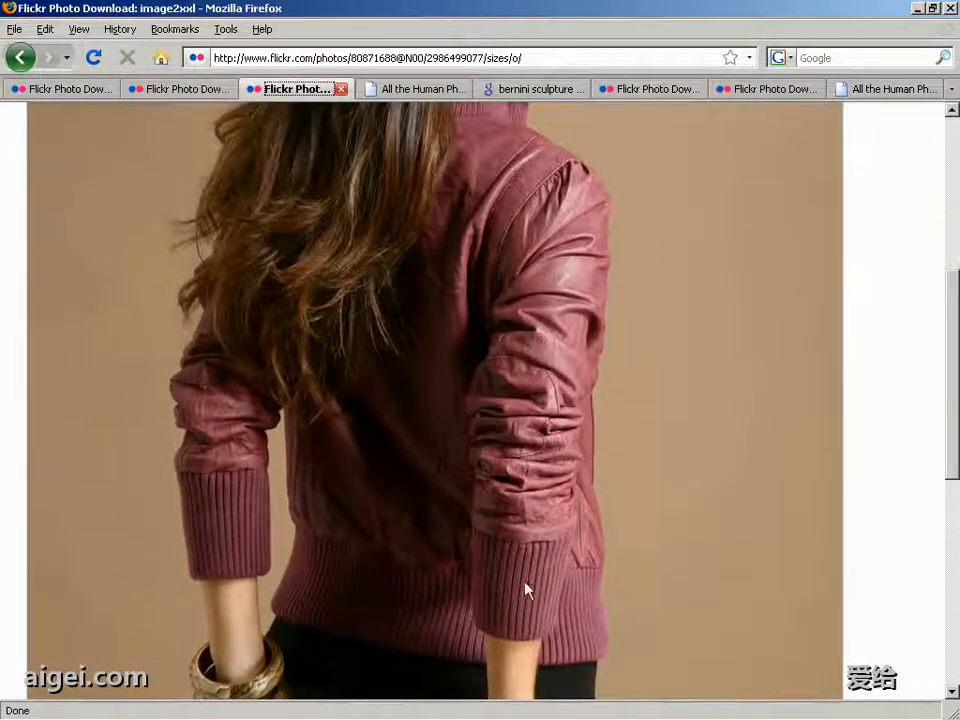
scroll(521, 600, down, 3)
scroll(508, 459, up, 1)
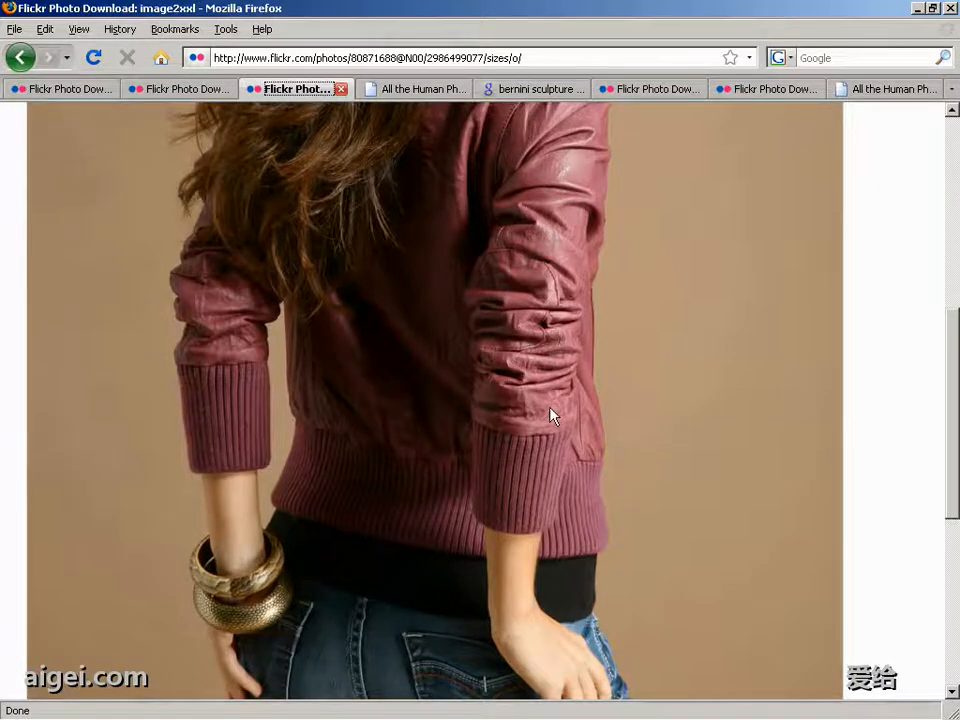
Open the front-view dark trousers photo from the 3d.sk thumbnails and examine the thigh and knee folds at full size
key(ctrl+Tab)
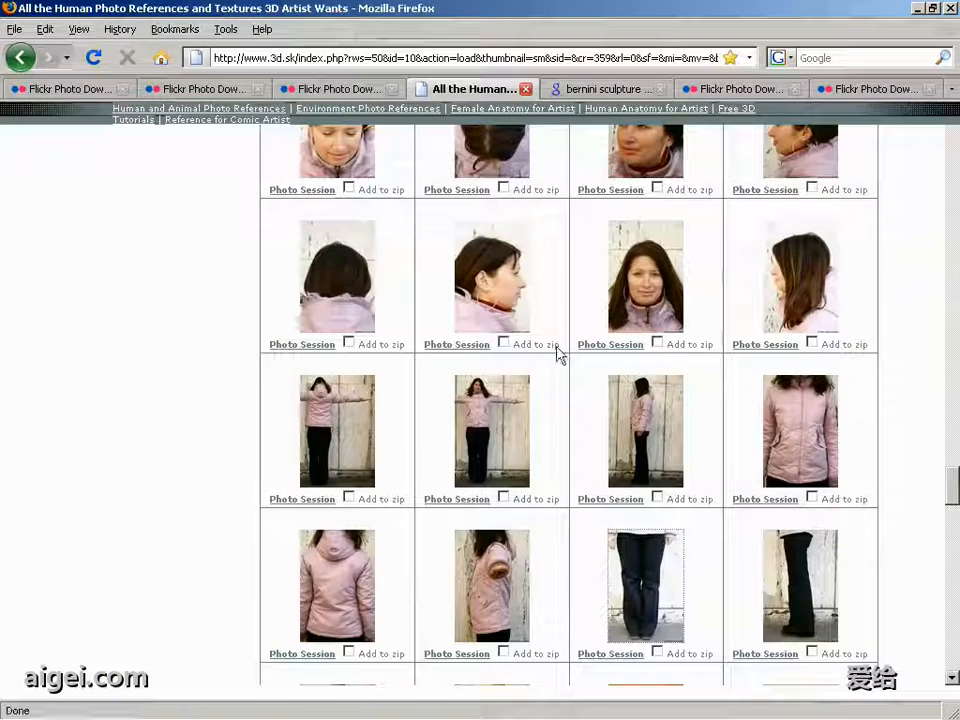
scroll(564, 347, down, 1)
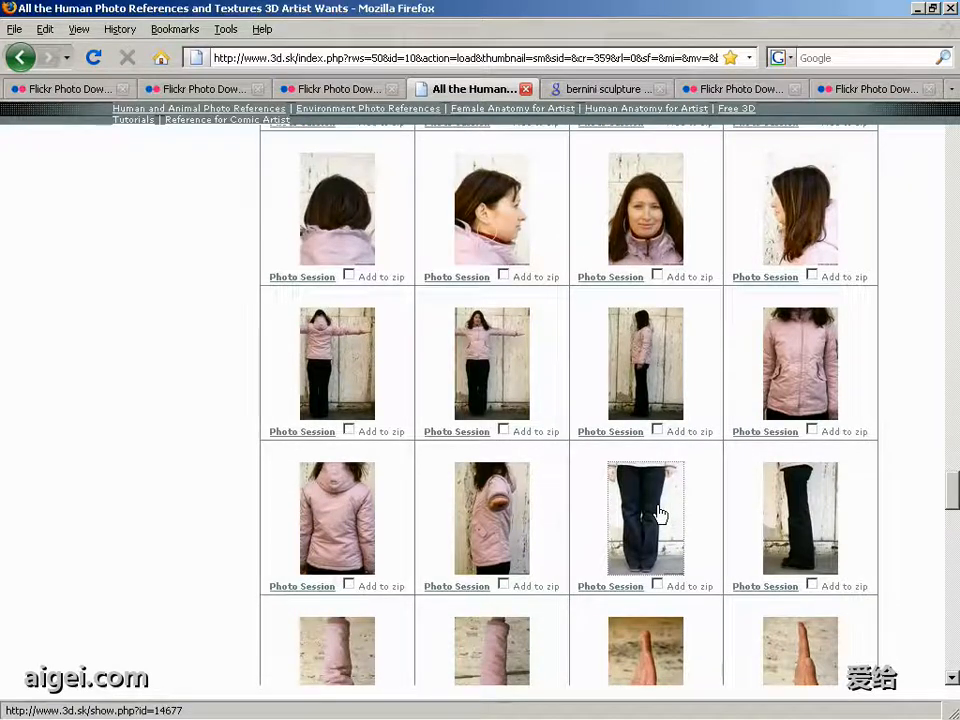
click(660, 515)
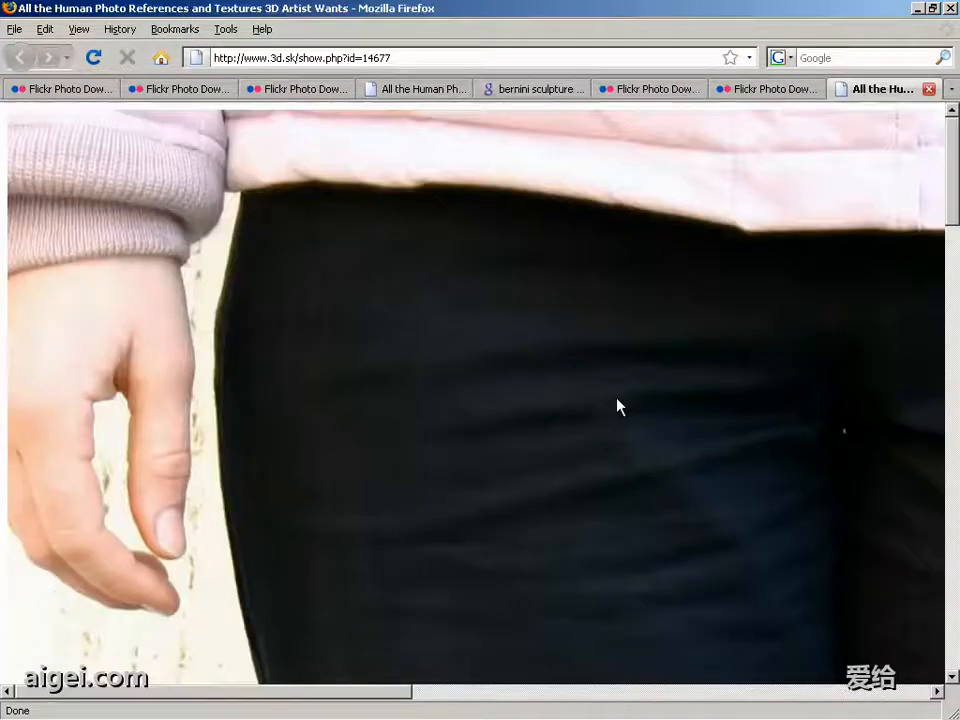
scroll(617, 406, down, 1)
mouse_move(516, 330)
middle_down()
mouse_move(598, 392)
mouse_move(583, 360)
mouse_move(551, 352)
middle_up()
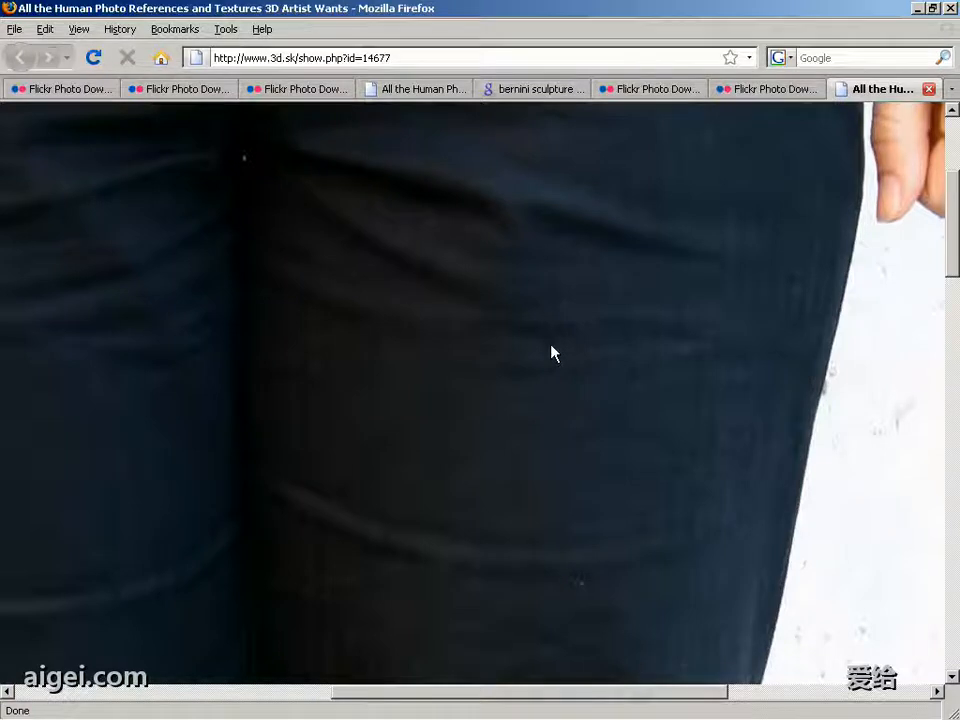
scroll(632, 371, down, 2)
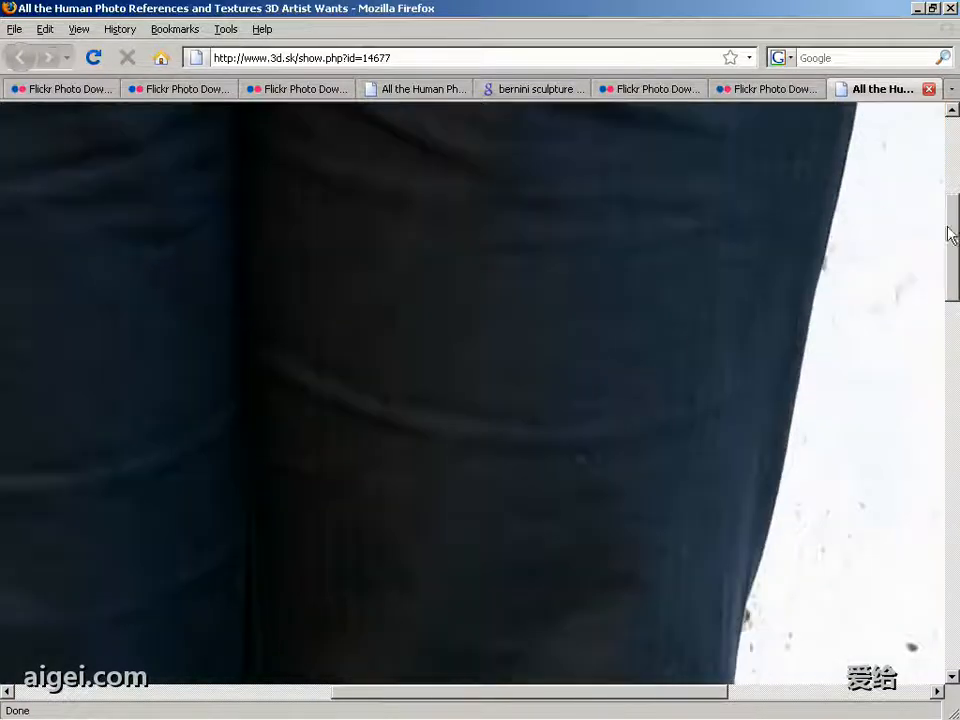
drag(955, 232, 918, 386)
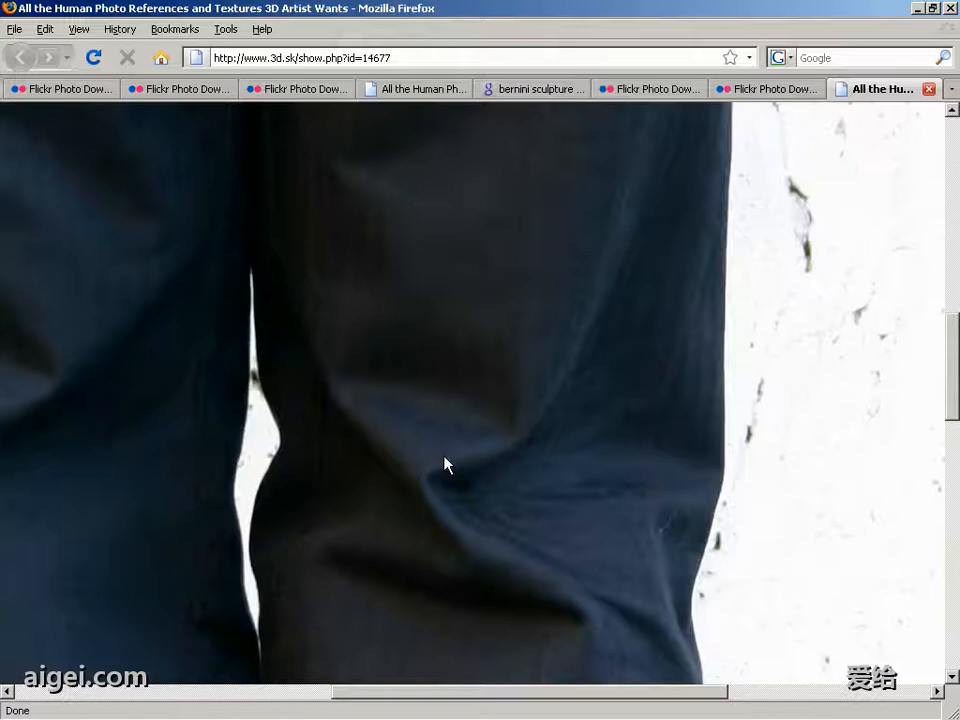
scroll(446, 463, down, 1)
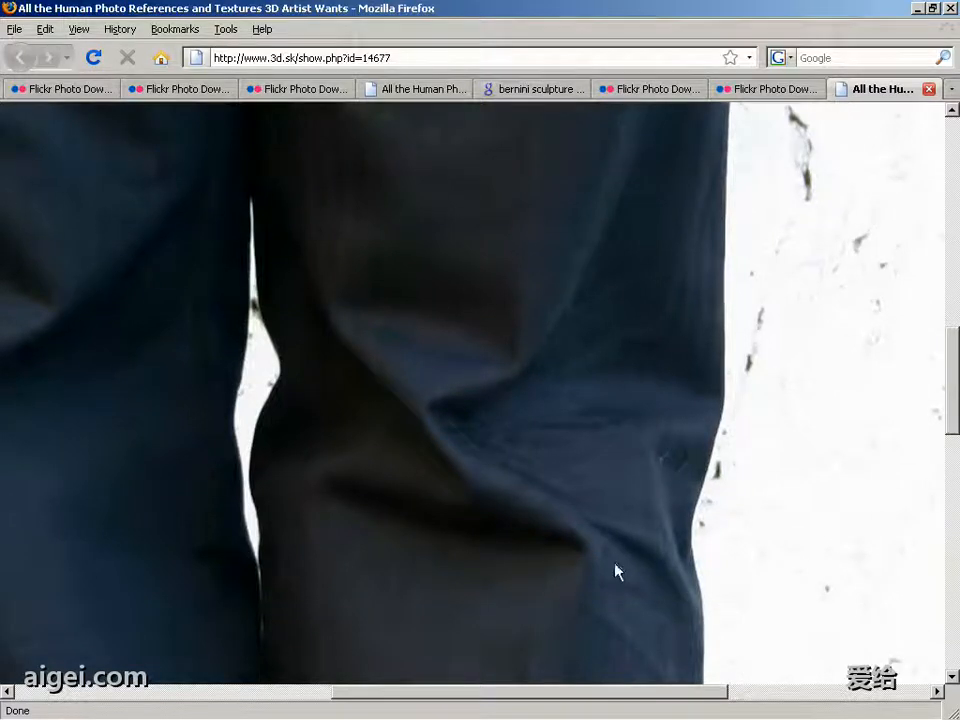
drag(951, 372, 928, 369)
scroll(572, 476, down, 1)
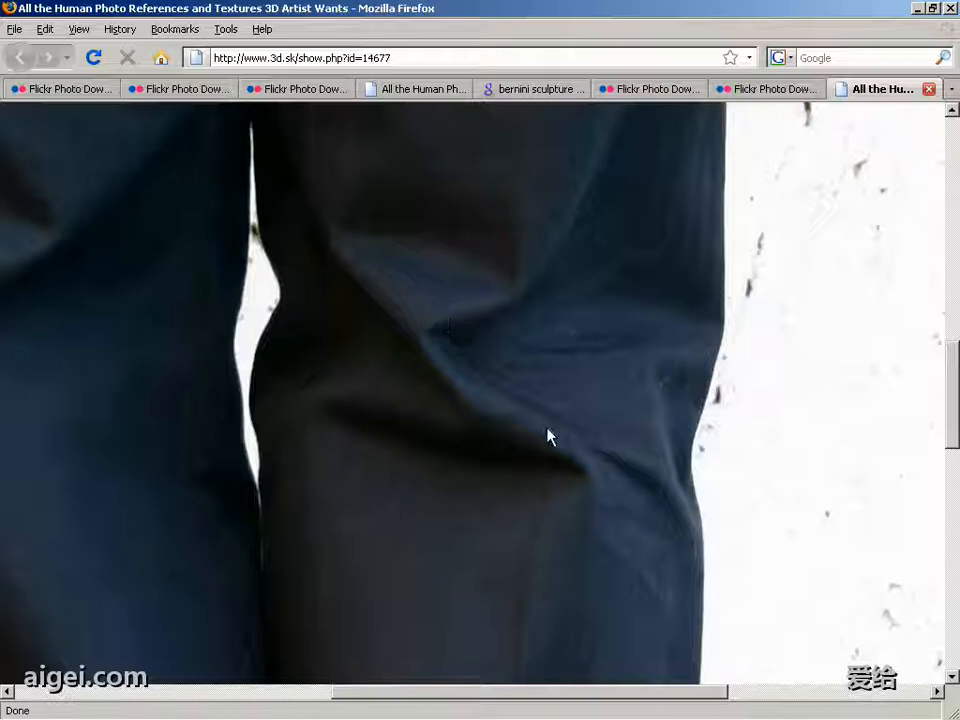
Examine the folds at the trouser hems where the fabric meets the shoes
drag(946, 418, 945, 603)
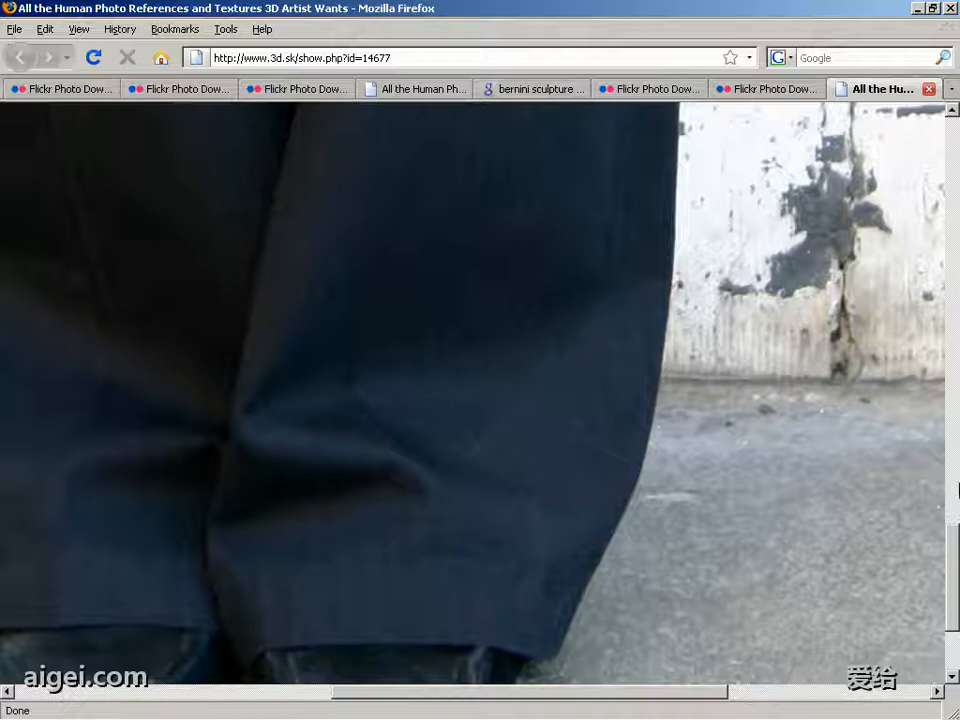
scroll(480, 400, up, 5)
scroll(222, 594, down, 3)
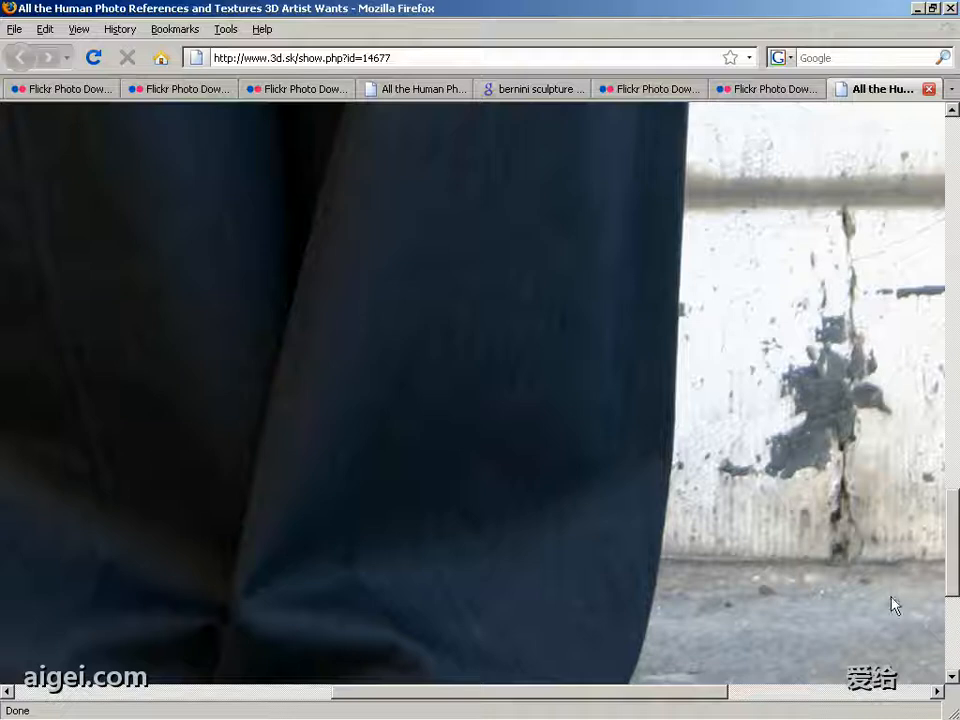
scroll(580, 510, down, 6)
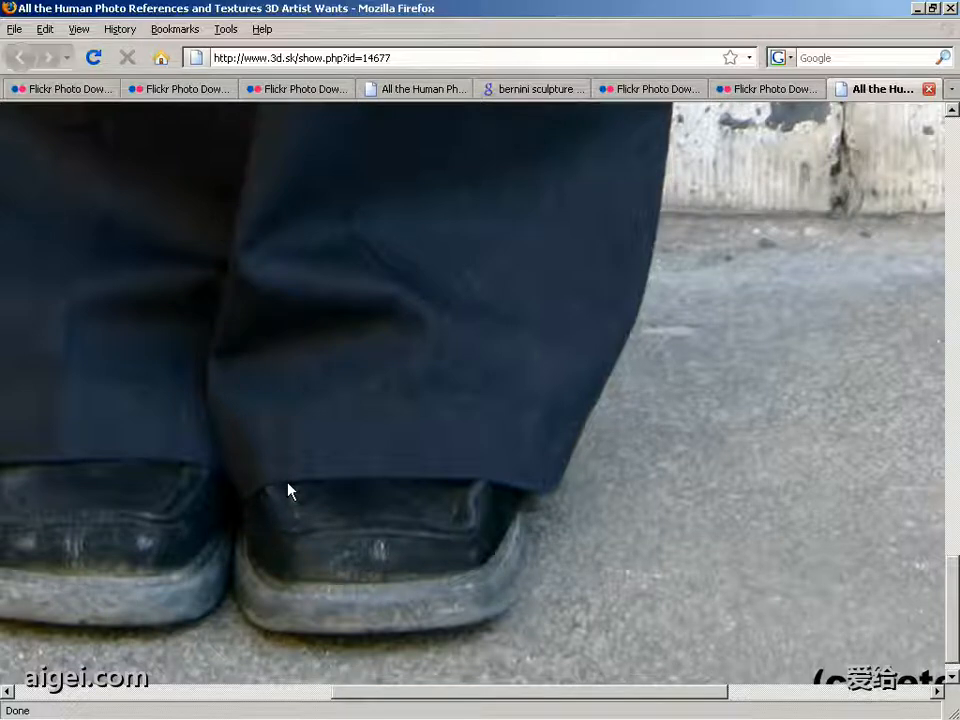
scroll(309, 482, up, 1)
scroll(309, 482, up, 5)
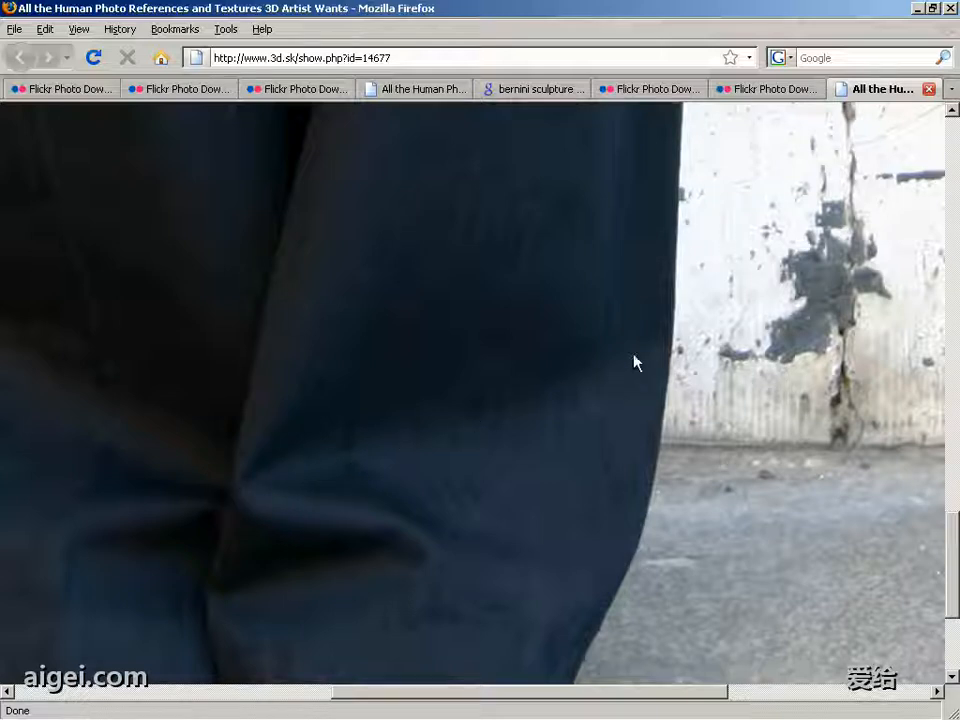
right_click(241, 496)
click(287, 531)
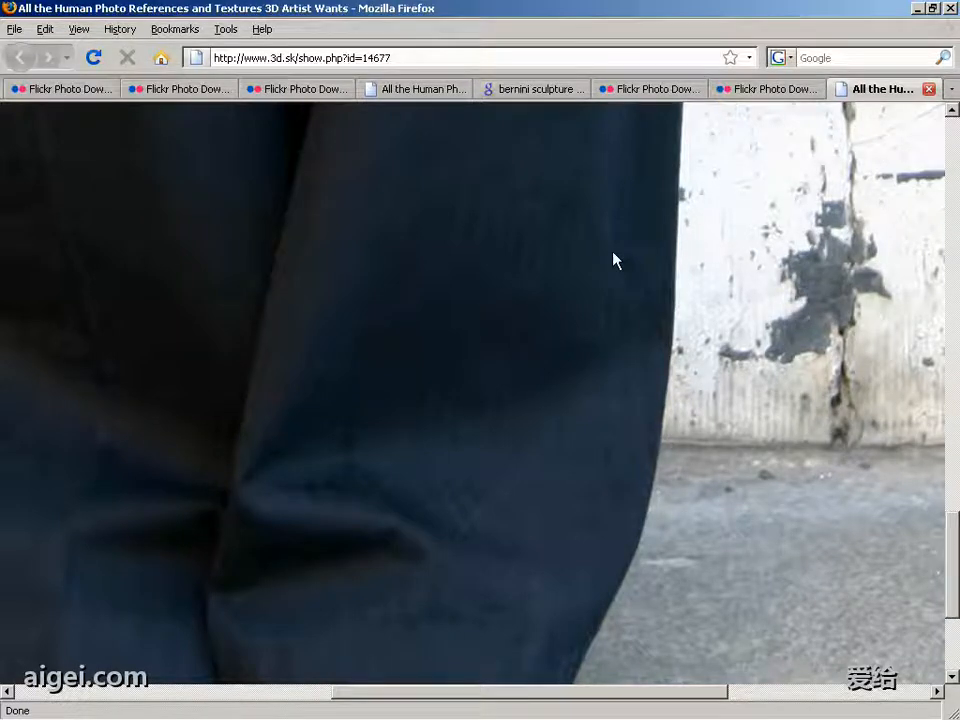
Look over the Bernini sculpture image results and examine the carved drapery folds around the hand in the bernini_02 photo
click(548, 97)
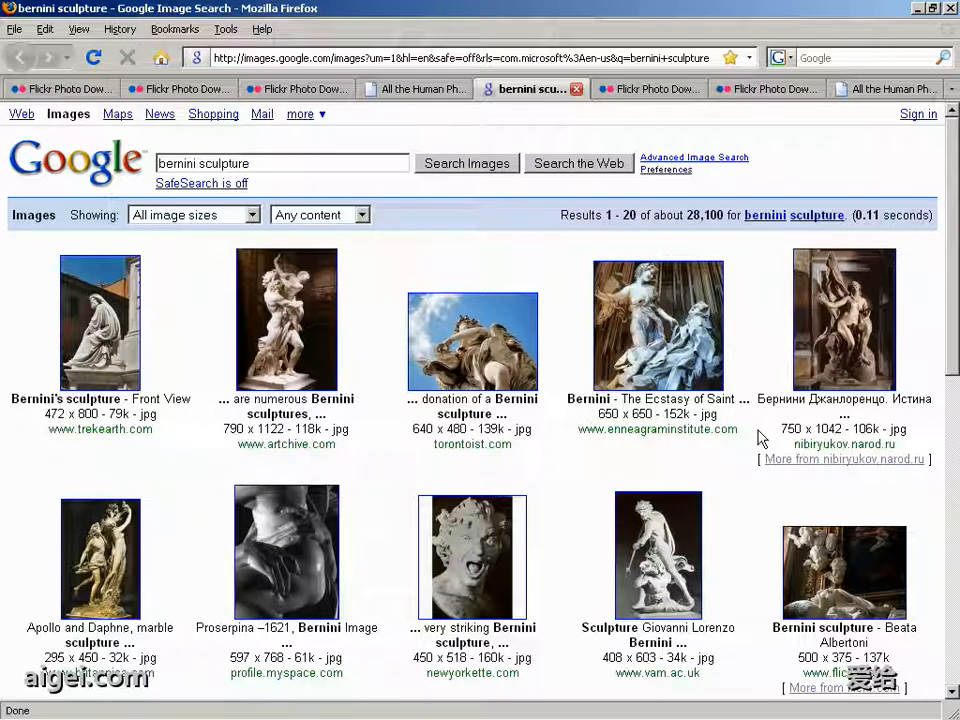
scroll(758, 438, down, 4)
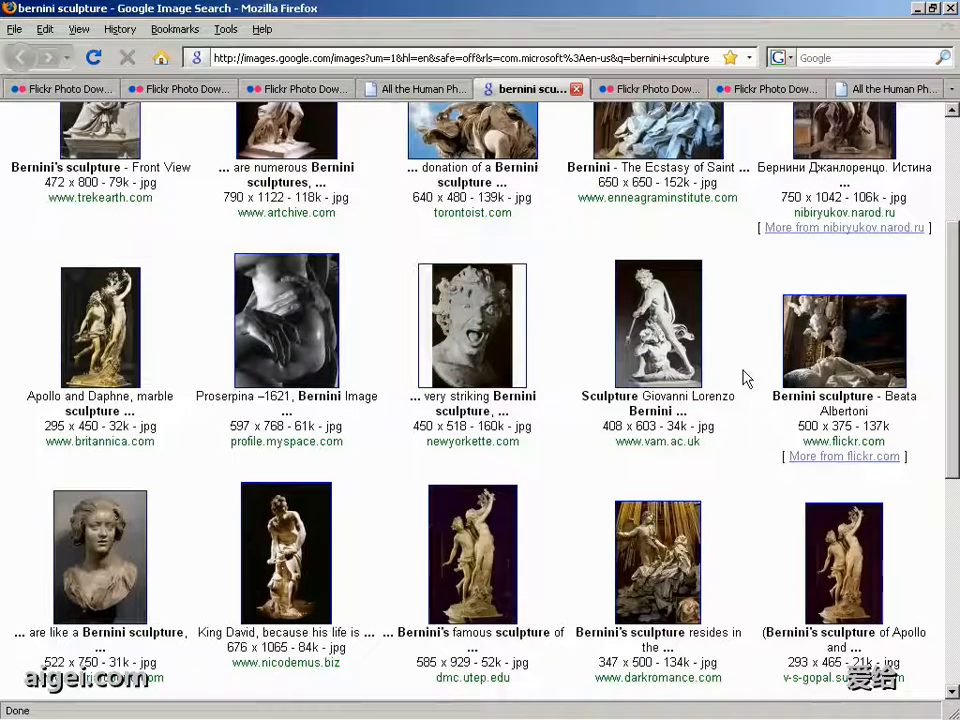
key(ctrl+Tab)
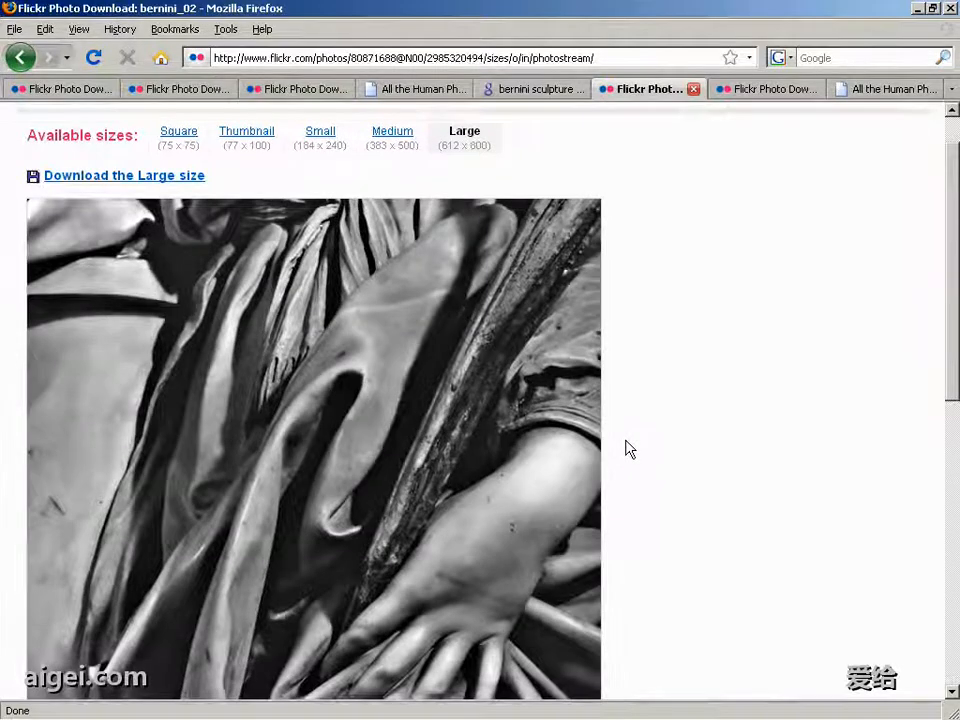
scroll(629, 449, down, 1)
scroll(629, 449, down, 1)
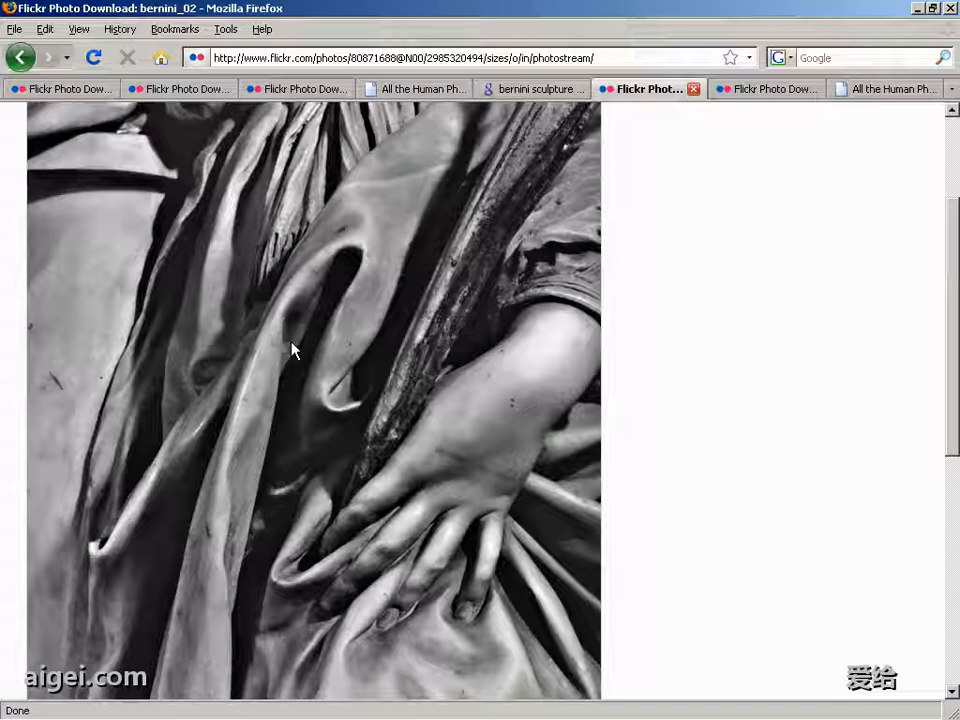
scroll(572, 343, down, 2)
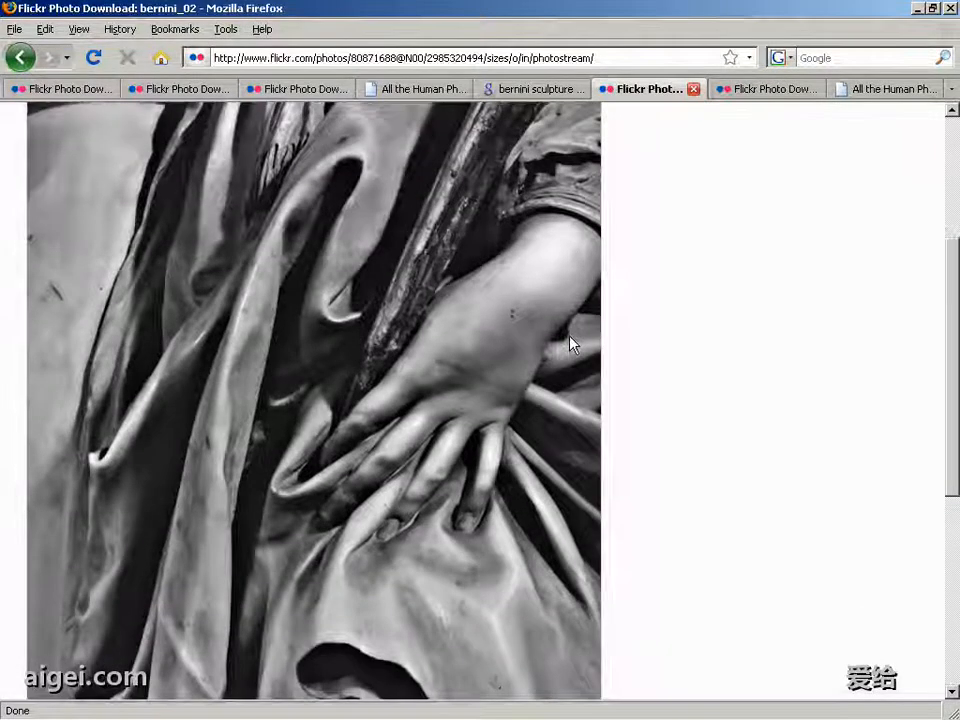
scroll(572, 341, down, 2)
scroll(573, 342, up, 3)
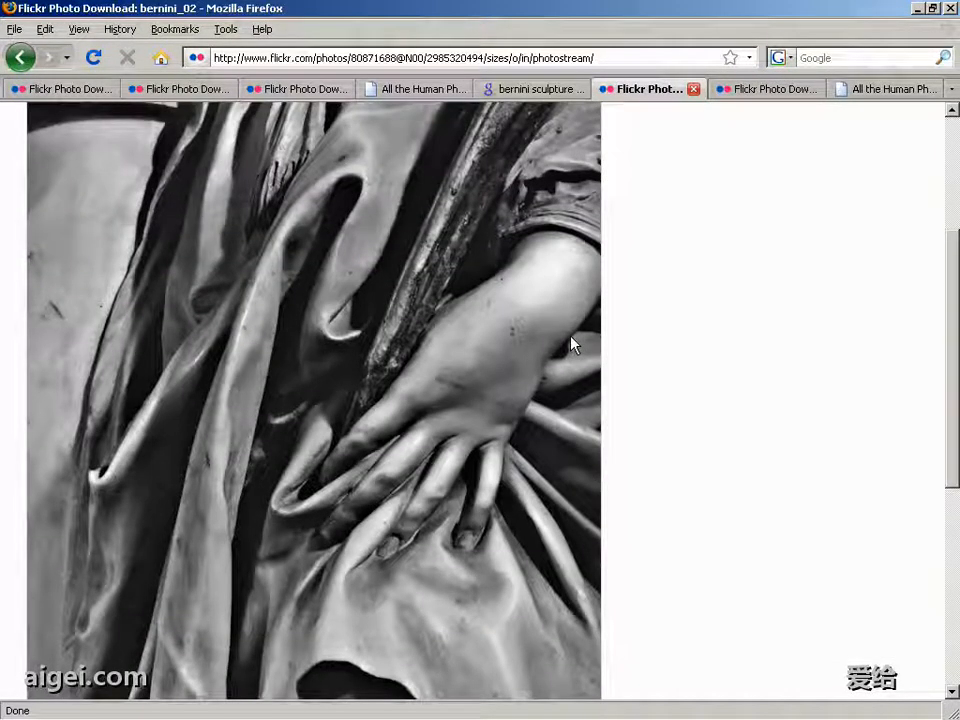
View the bernini_01 bust photo and examine the draped cloak folds from the shoulders down to the hand
key(ctrl+Tab)
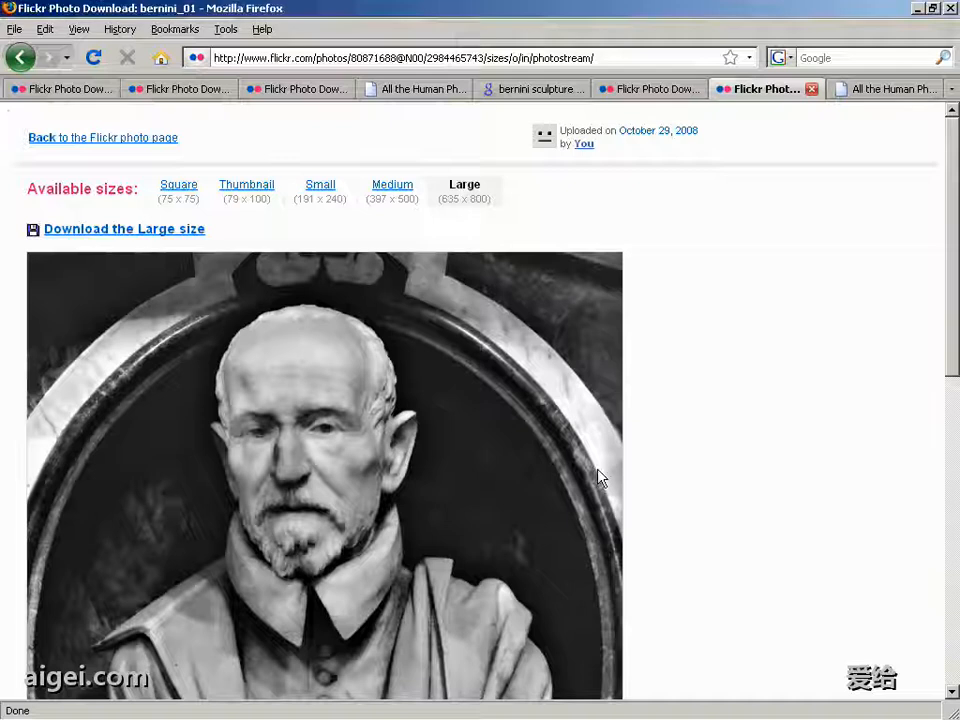
scroll(598, 478, down, 4)
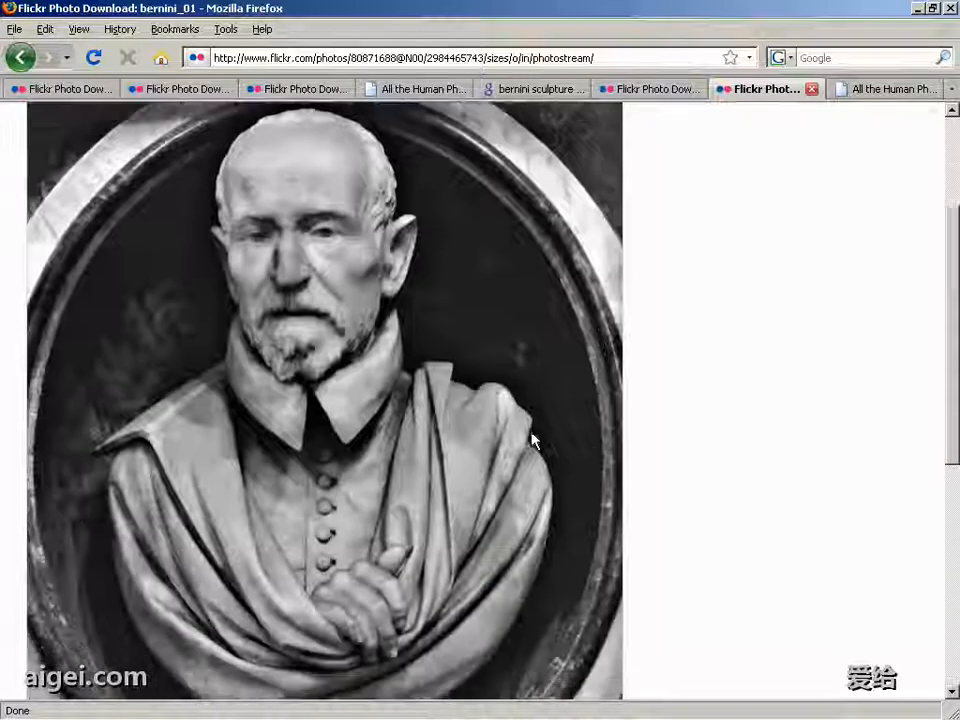
scroll(532, 440, down, 1)
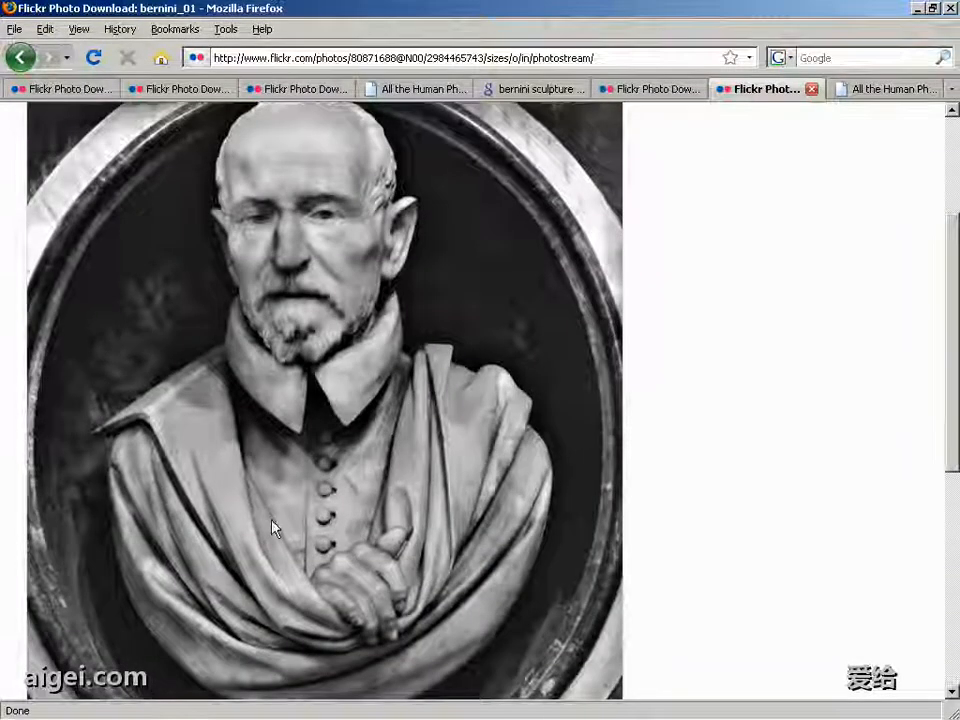
scroll(295, 520, down, 1)
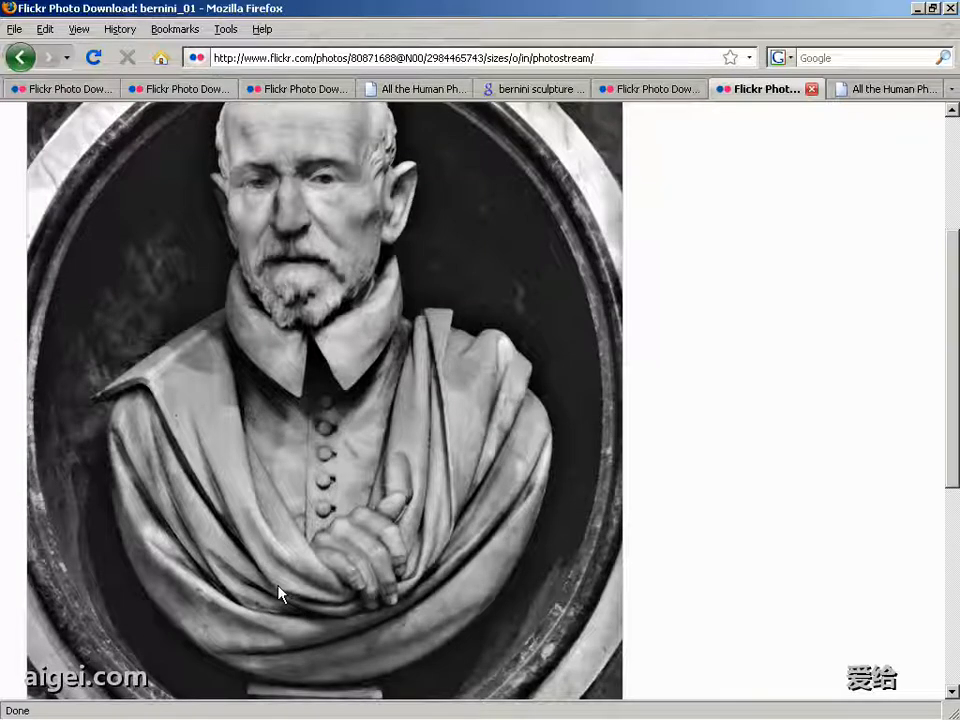
scroll(270, 565, down, 1)
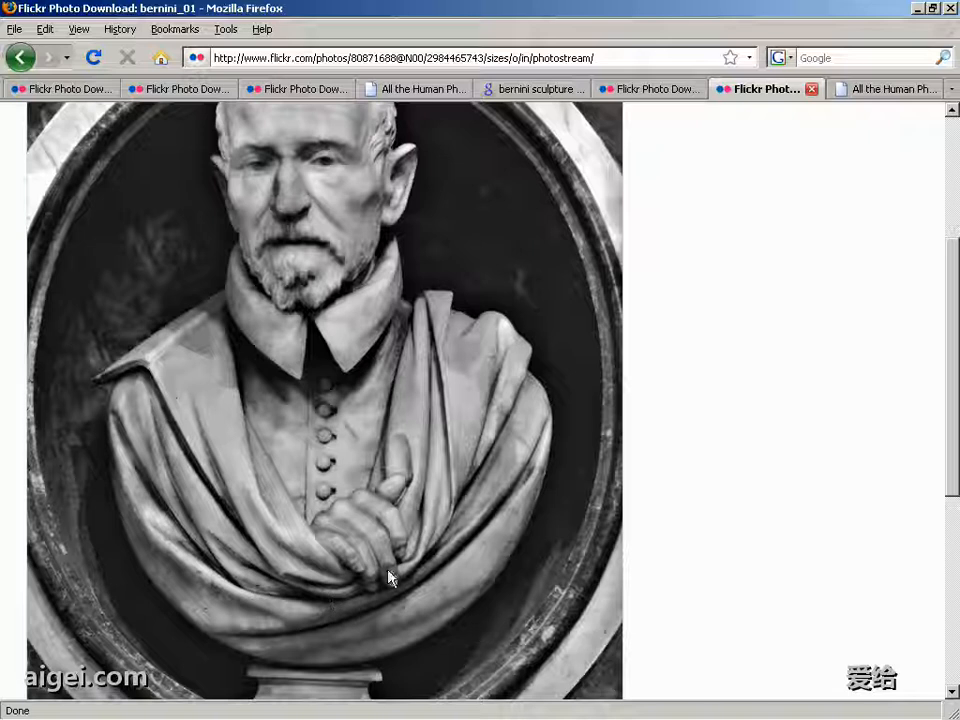
scroll(303, 613, down, 1)
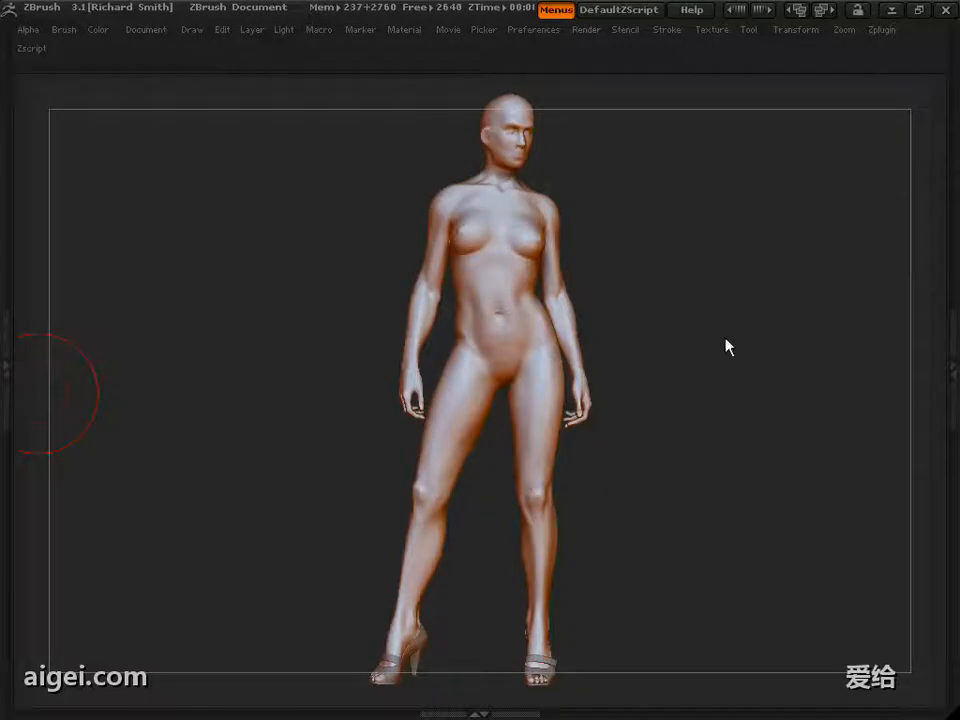
Switch to ZBrush and import the jacket_base.obj mesh from the gnomonology folder
drag(724, 343, 576, 414)
drag(707, 424, 726, 341)
click(752, 30)
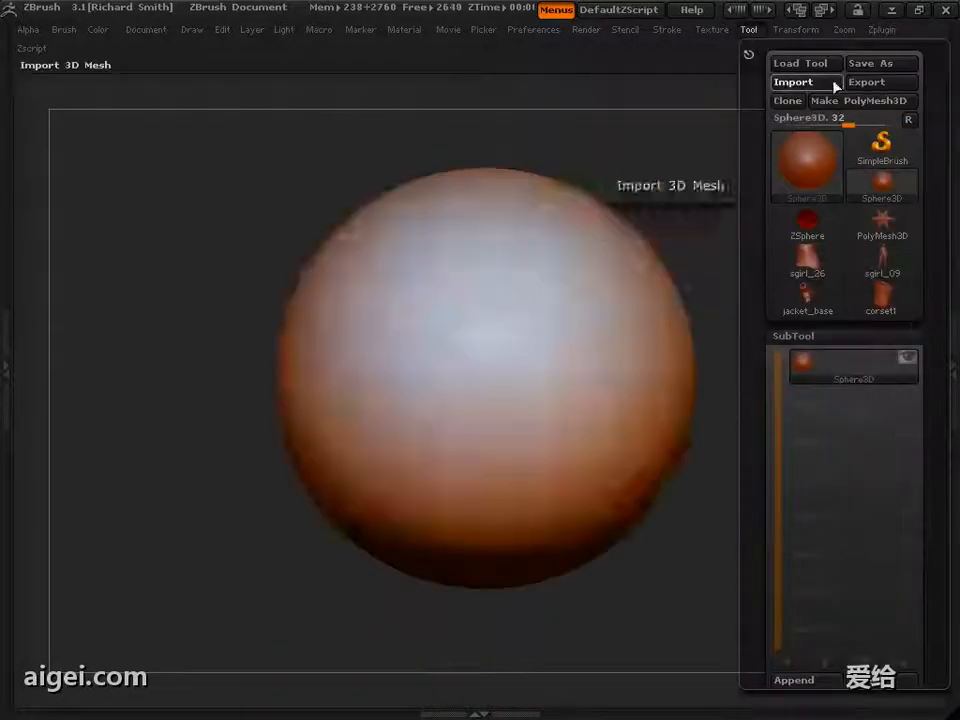
click(789, 86)
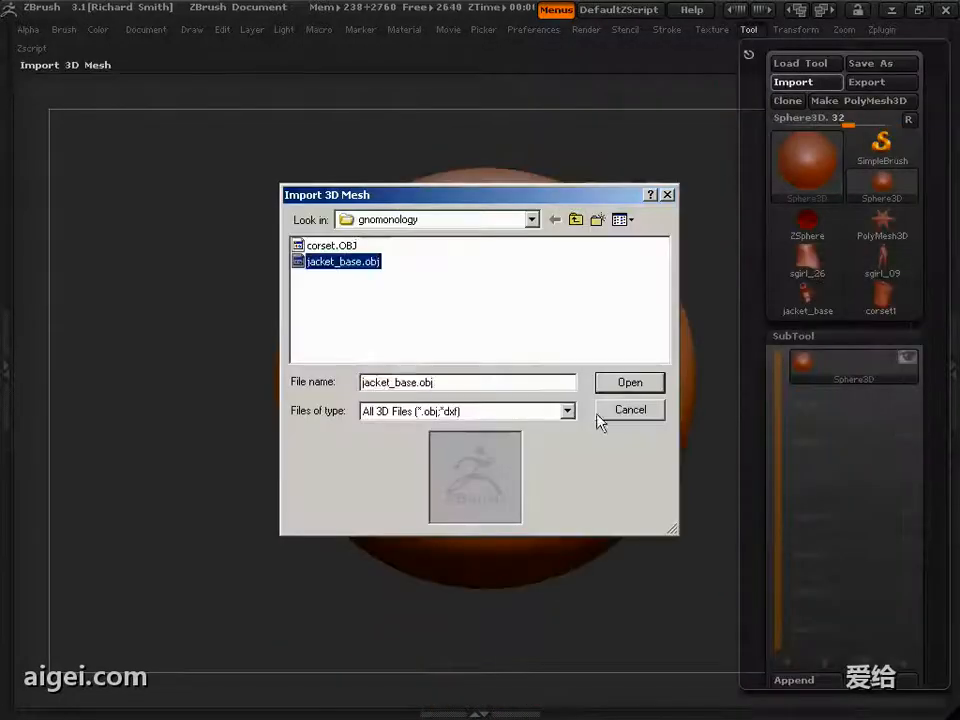
click(628, 381)
Turn on perspective and inspect the jacket base mesh's sleeves, openings and front flap from several angles
mouse_move(654, 413)
mouse_down()
mouse_move(722, 518)
mouse_move(660, 506)
mouse_move(761, 516)
mouse_move(677, 489)
mouse_move(763, 466)
mouse_move(759, 456)
mouse_up()
click(192, 34)
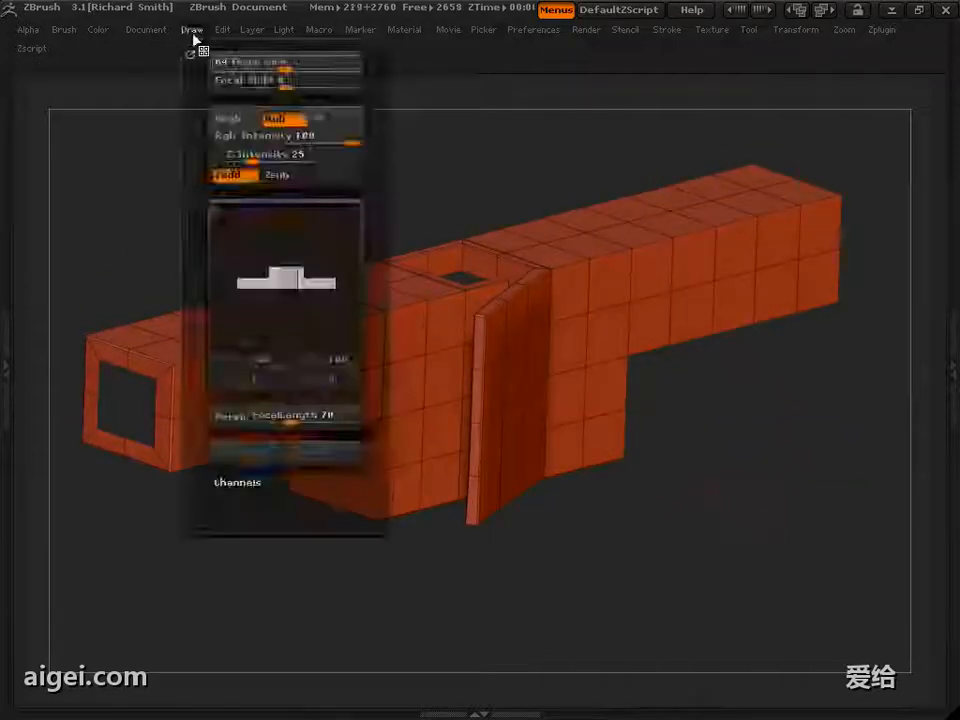
click(242, 417)
mouse_move(700, 503)
mouse_down()
mouse_move(748, 495)
mouse_move(479, 549)
mouse_move(757, 504)
mouse_up()
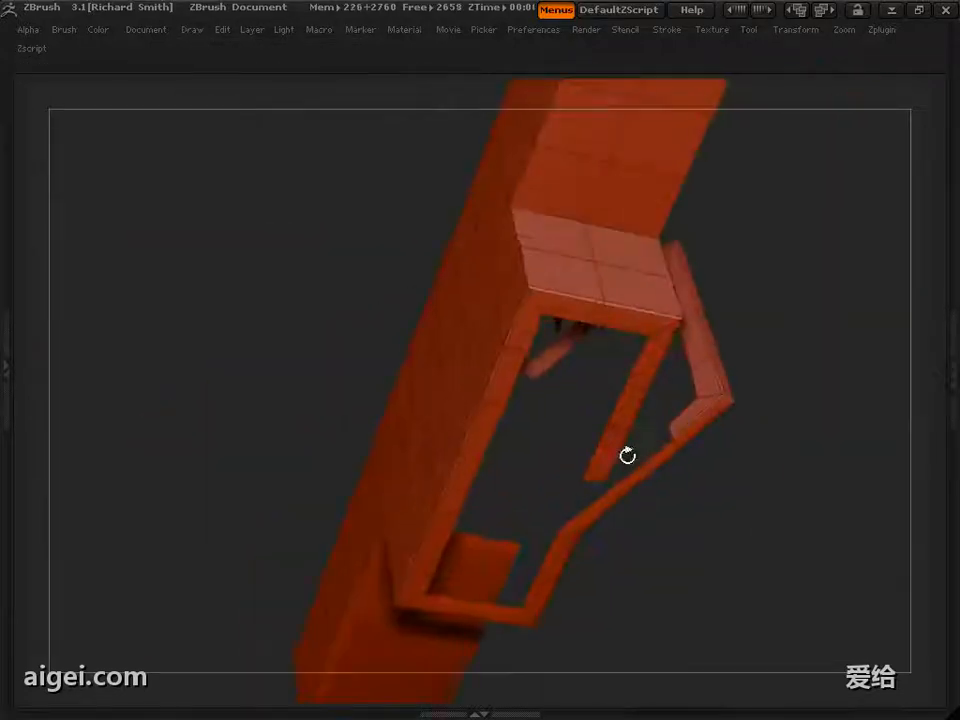
drag(627, 456, 727, 402)
drag(538, 417, 620, 521)
Switch to the sgirl_09 figure and append the imported jacket_base mesh to it as a subtool
click(750, 30)
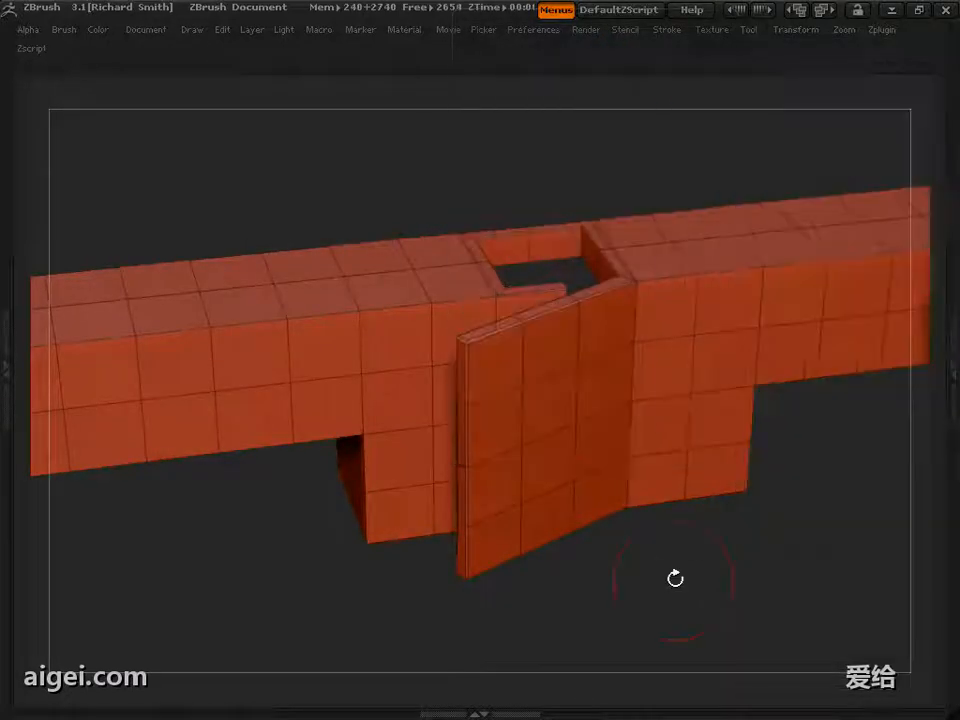
drag(674, 578, 748, 435)
click(750, 30)
click(868, 272)
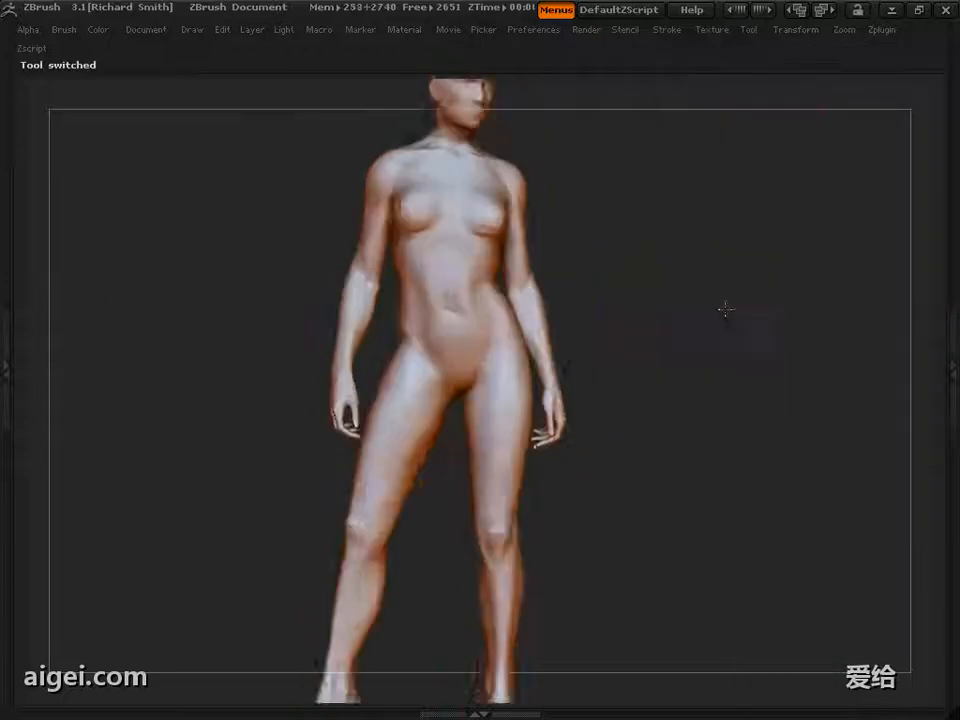
click(750, 30)
click(793, 334)
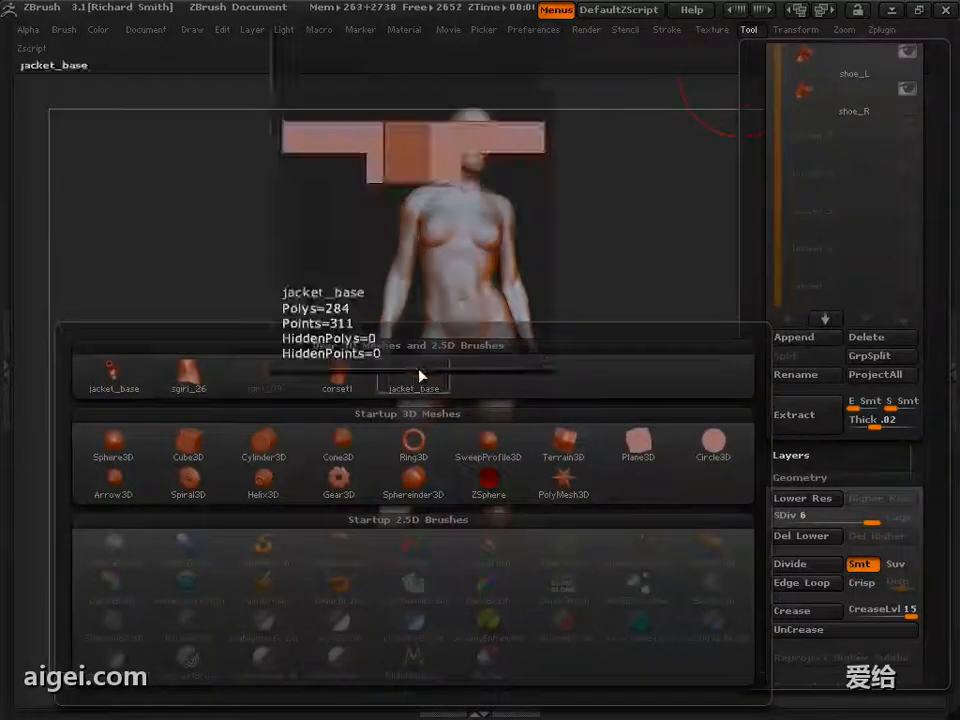
click(422, 375)
Make the jacket the active subtool and position it over the figure's shoulders and chest with Transpose
drag(629, 451, 722, 462)
alt+click(686, 376)
drag(765, 425, 625, 475)
drag(745, 492, 831, 499)
shift+drag(640, 450, 664, 291)
drag(678, 376, 483, 247)
drag(571, 371, 632, 448)
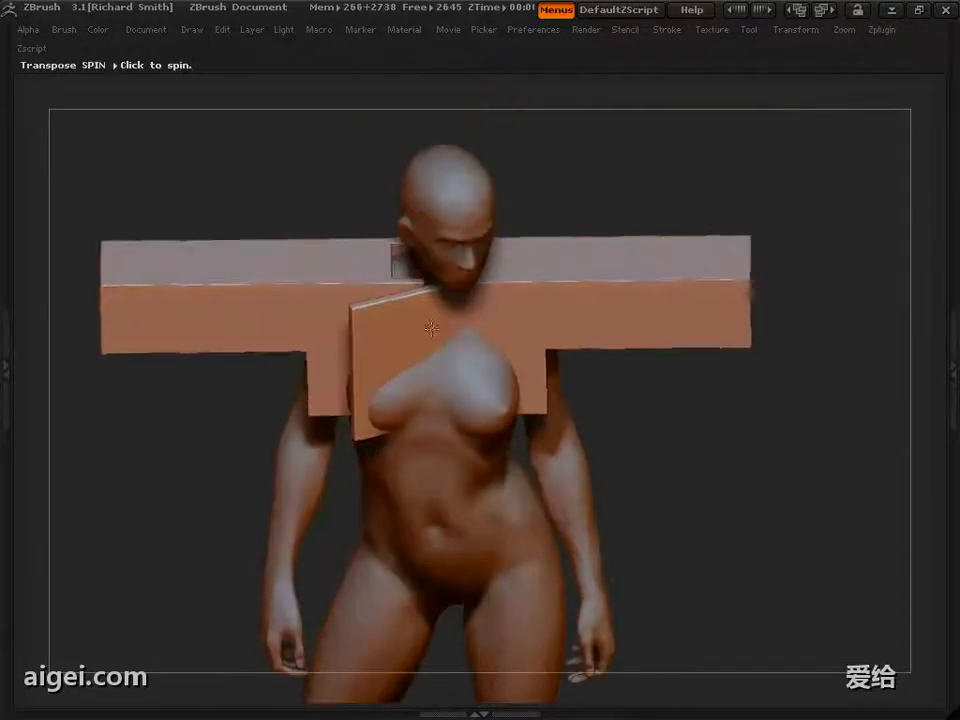
drag(665, 375, 660, 462)
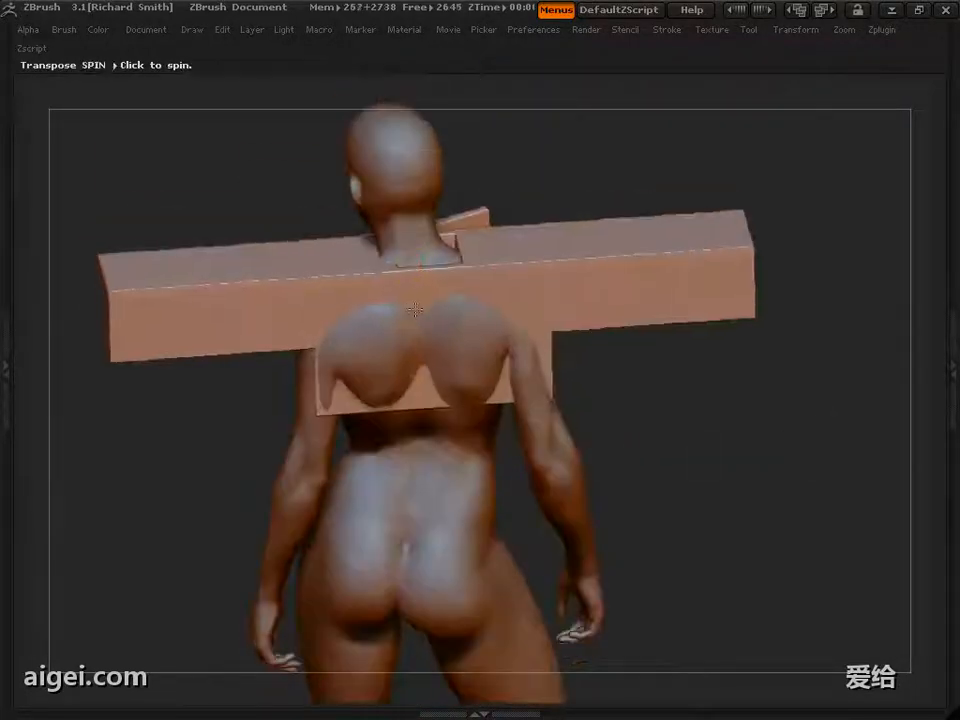
shift+drag(412, 311, 675, 465)
Crease the jacket mesh's edges and subdivide it once
key(ctrl+d)
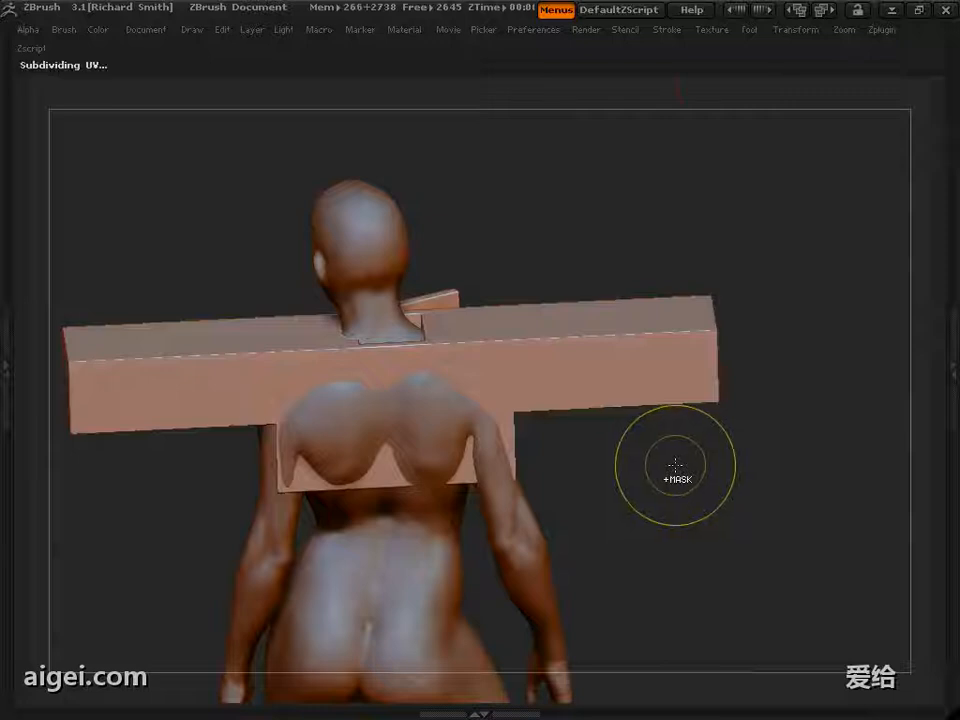
key(ctrl+z)
mouse_move(747, 42)
click(802, 374)
click(804, 418)
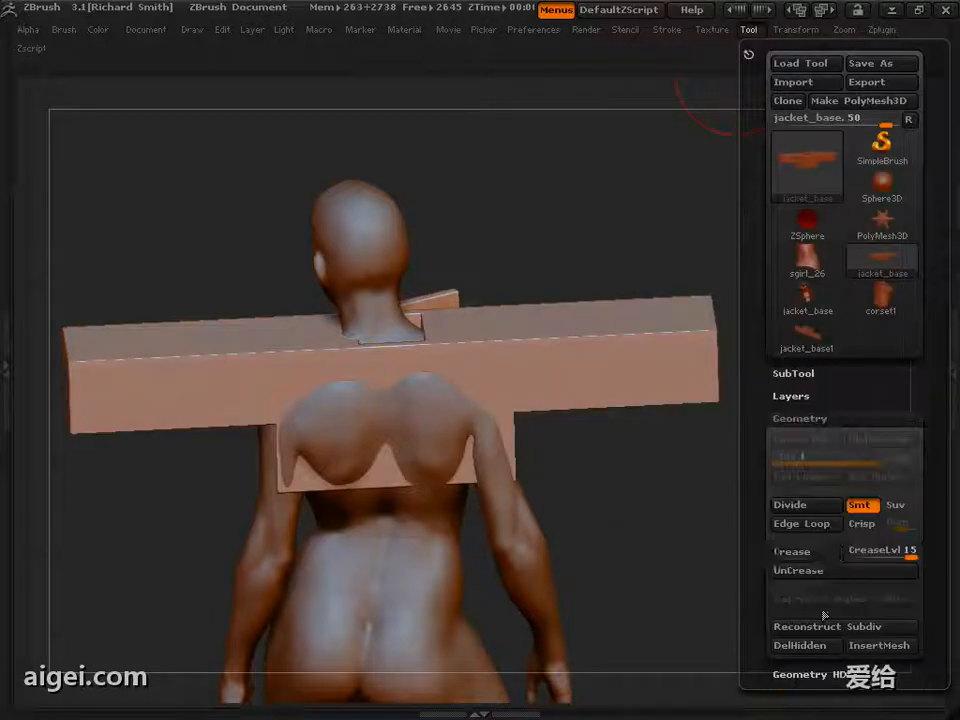
click(819, 556)
key(ctrl+d)
Adjust the jacket's placement around the upper torso with Transpose, checking the fit from the front and below
mouse_move(699, 482)
mouse_down()
mouse_move(700, 433)
mouse_move(686, 469)
mouse_move(647, 450)
mouse_move(647, 392)
mouse_move(646, 444)
mouse_up()
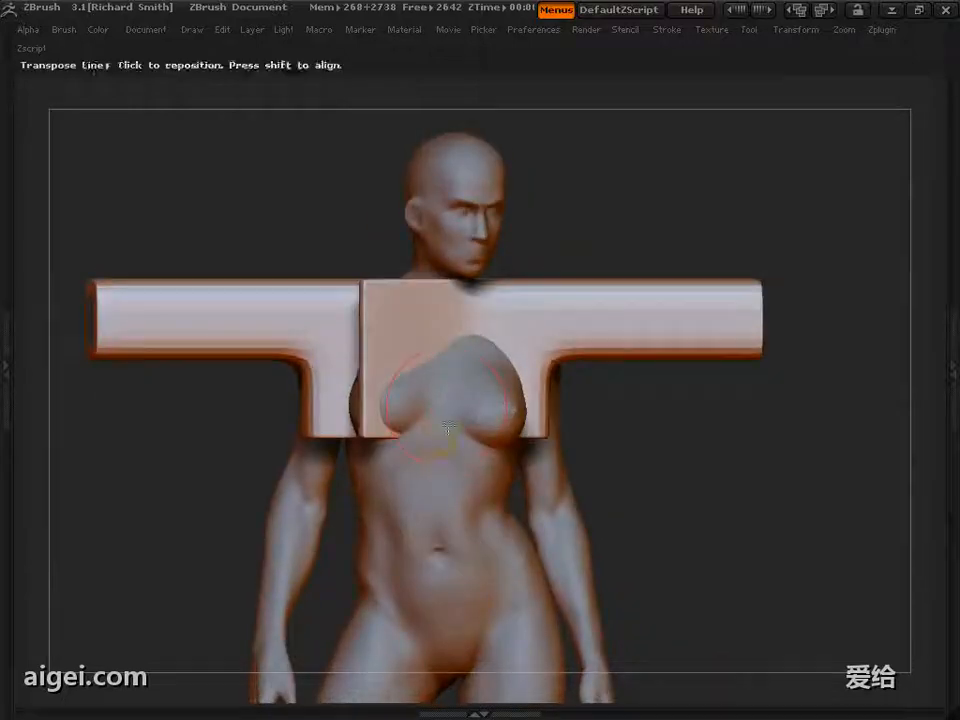
drag(436, 315, 434, 319)
shift+drag(584, 425, 620, 464)
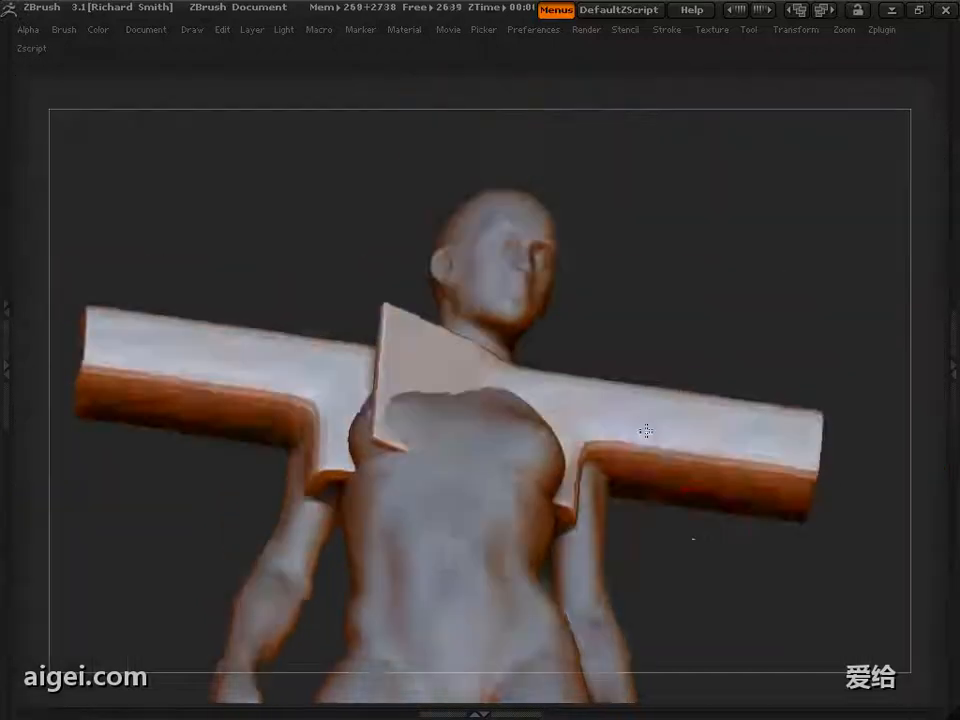
drag(643, 429, 677, 497)
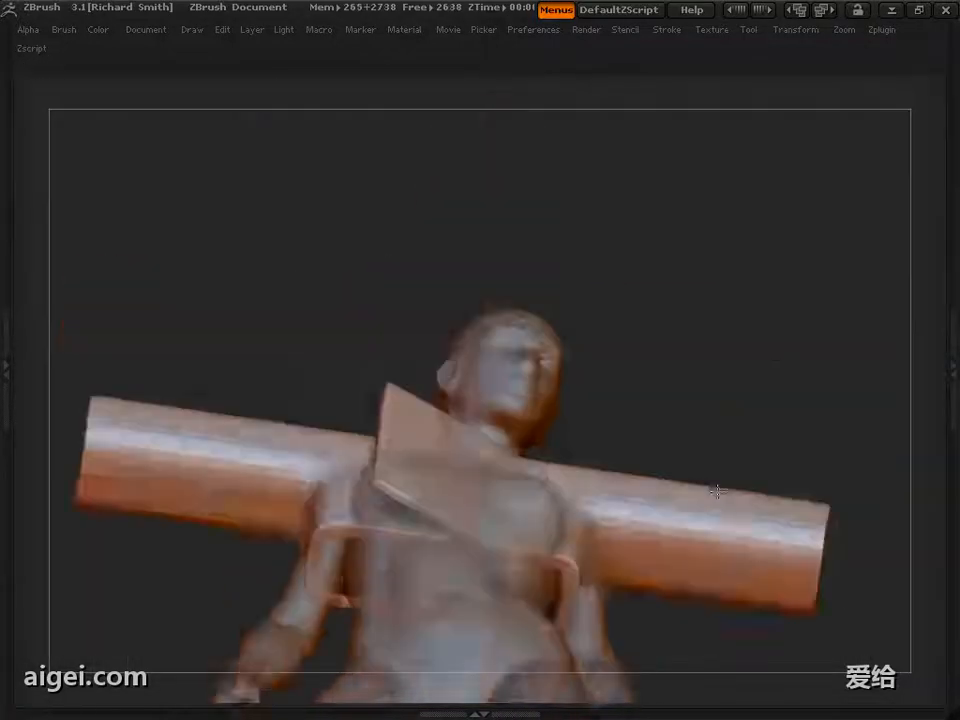
drag(717, 491, 668, 465)
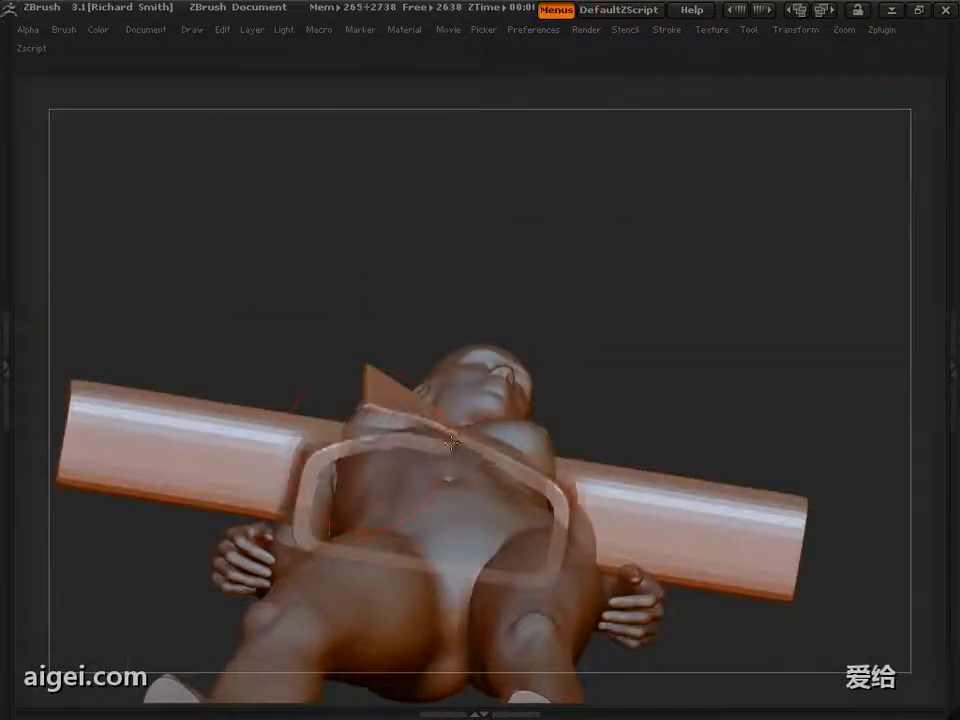
drag(690, 320, 675, 381)
Isolate the figure's upper body by hiding the rest of the body mesh and both shoe subtools
drag(490, 320, 419, 253)
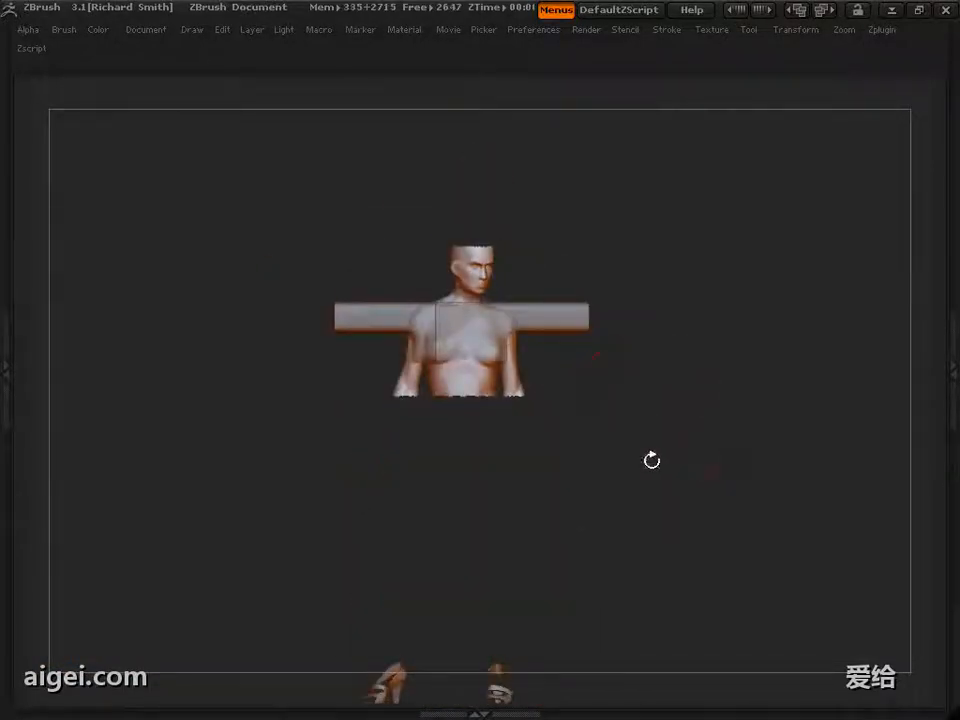
alt+drag(652, 460, 655, 360)
mouse_move(749, 30)
click(797, 373)
click(909, 261)
click(909, 298)
alt+drag(720, 410, 715, 460)
Pull the jacket's neckline and shoulders up onto the body and draw its sides in beneath the arms
drag(478, 289, 544, 361)
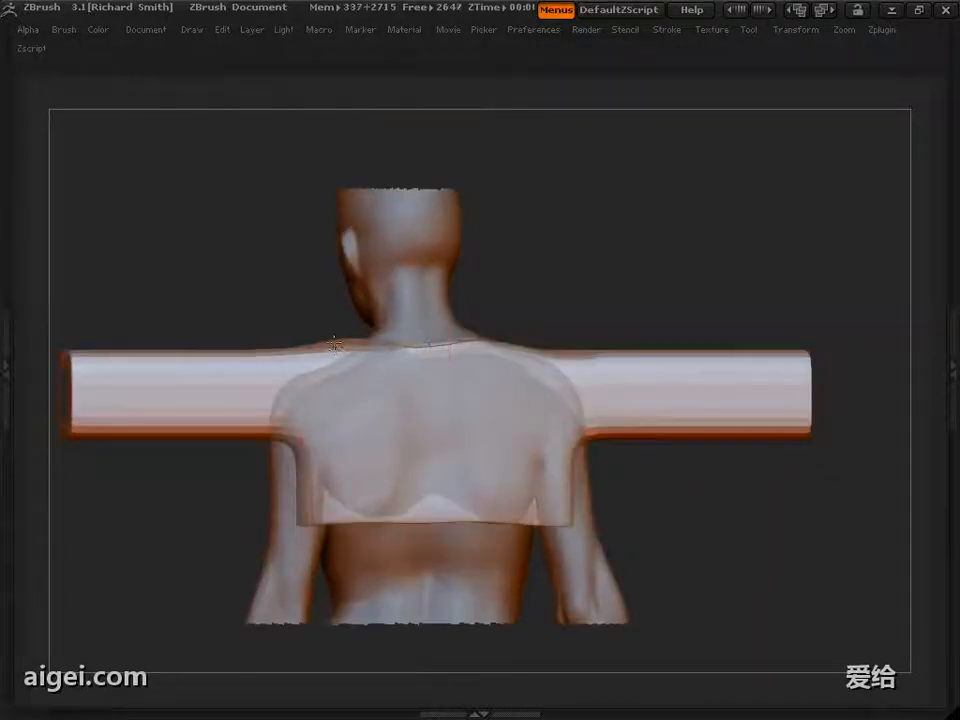
drag(599, 289, 487, 375)
drag(329, 381, 310, 509)
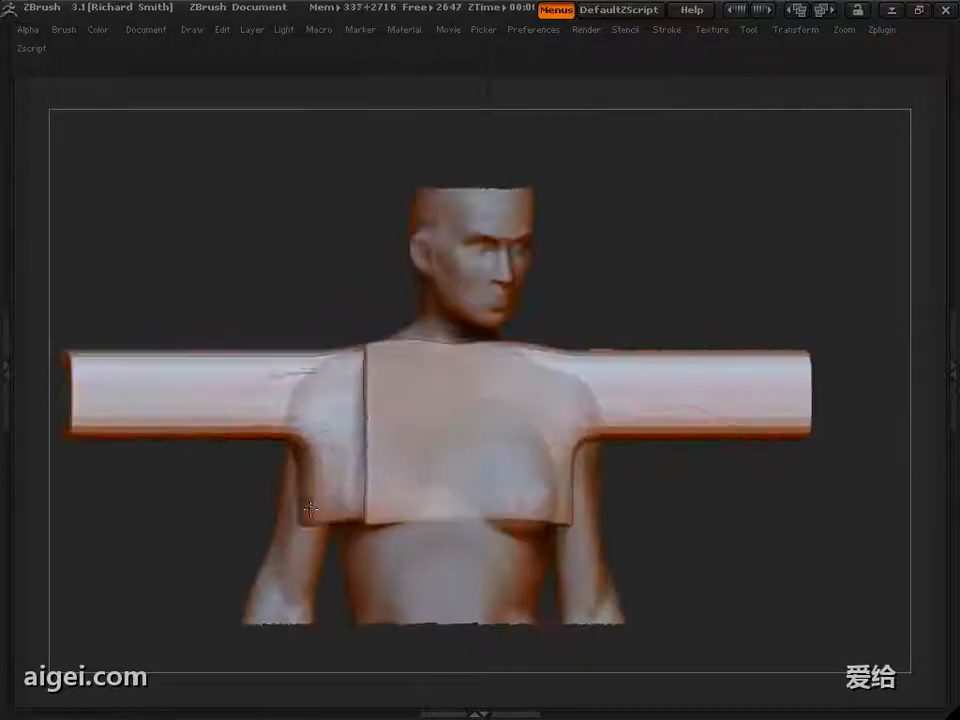
drag(564, 523, 692, 339)
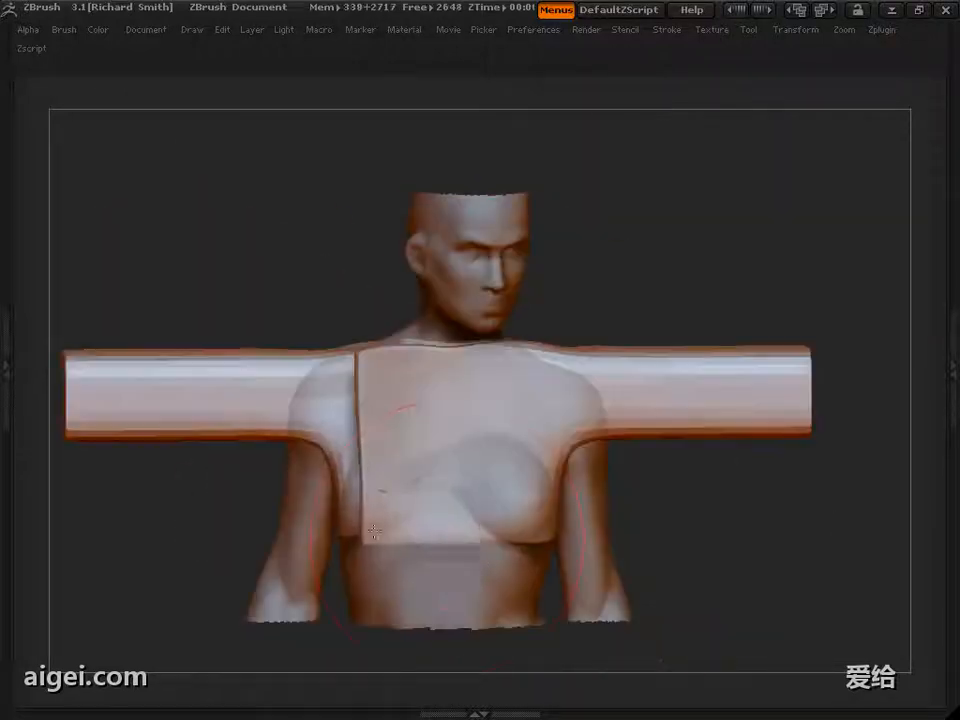
Reshape the jacket's hem, back and front panels to wrap around the figure's back and chest
drag(374, 531, 662, 632)
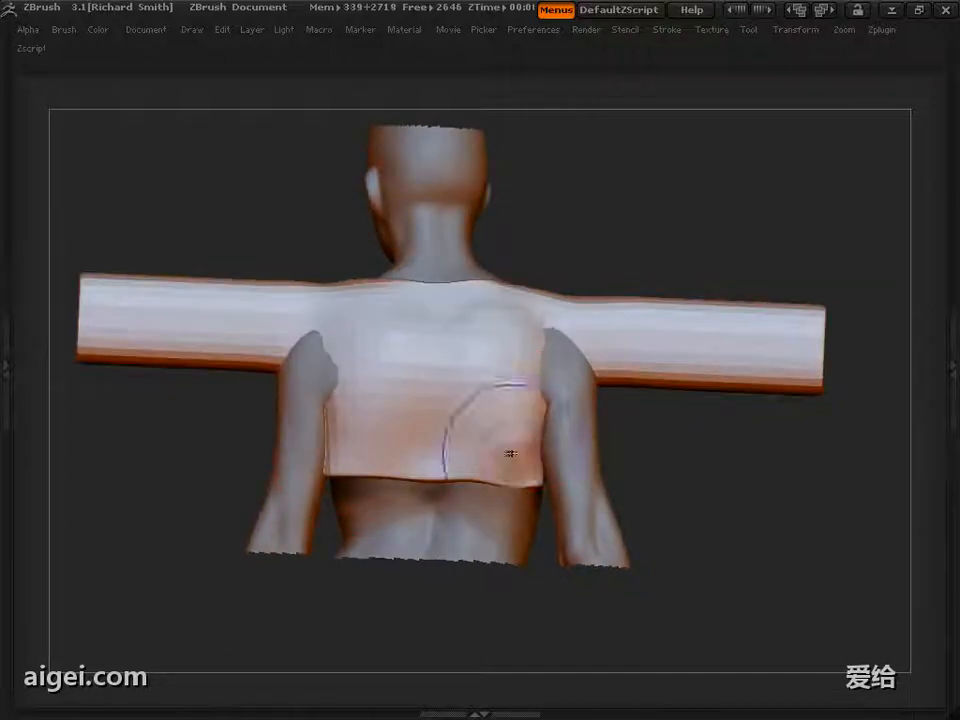
mouse_move(510, 454)
mouse_down()
mouse_move(681, 240)
mouse_move(456, 349)
mouse_move(523, 497)
mouse_move(670, 507)
mouse_move(503, 454)
mouse_up()
key(s)
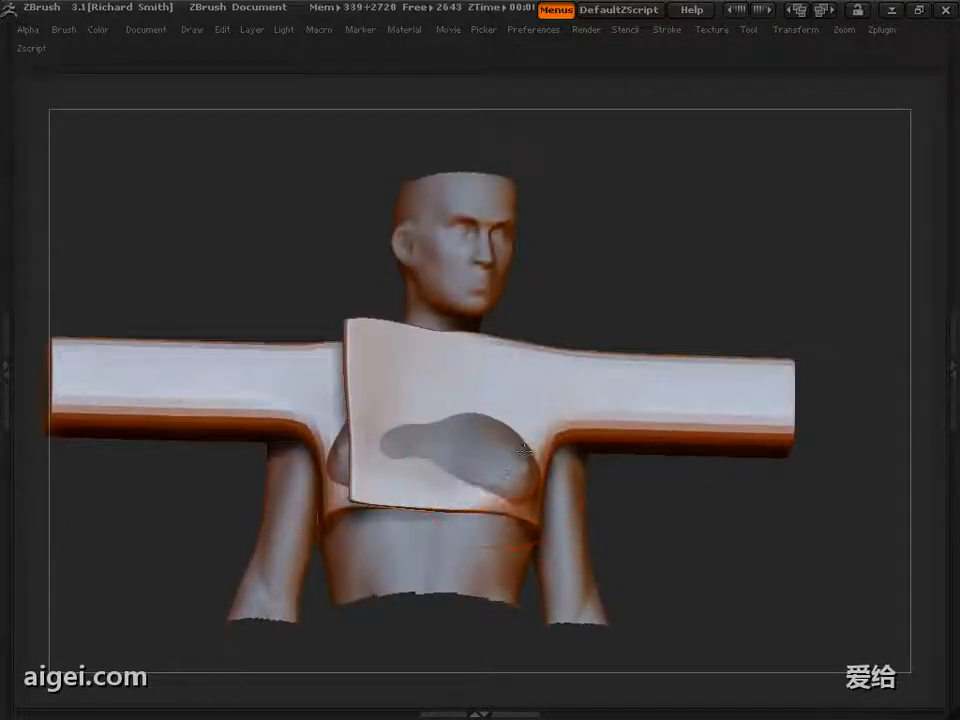
mouse_move(493, 402)
mouse_down()
mouse_move(407, 465)
mouse_move(471, 504)
mouse_move(472, 454)
mouse_move(506, 444)
mouse_move(737, 506)
mouse_move(700, 505)
mouse_up()
Split the jacket mesh into polygroups based on its UVs
click(748, 29)
scroll(748, 143, down, 5)
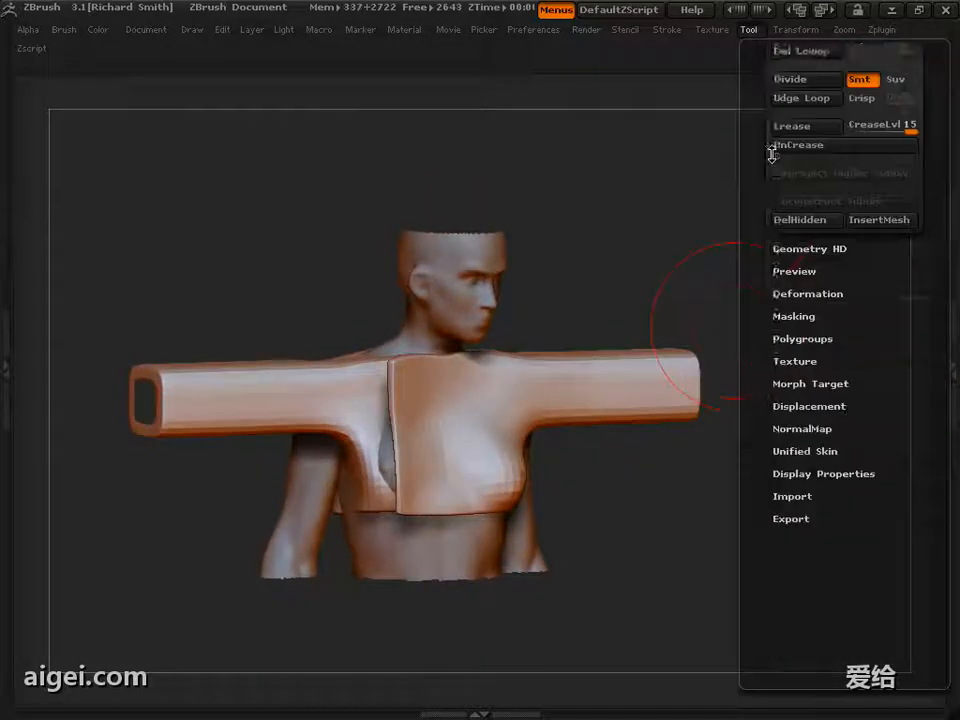
click(808, 287)
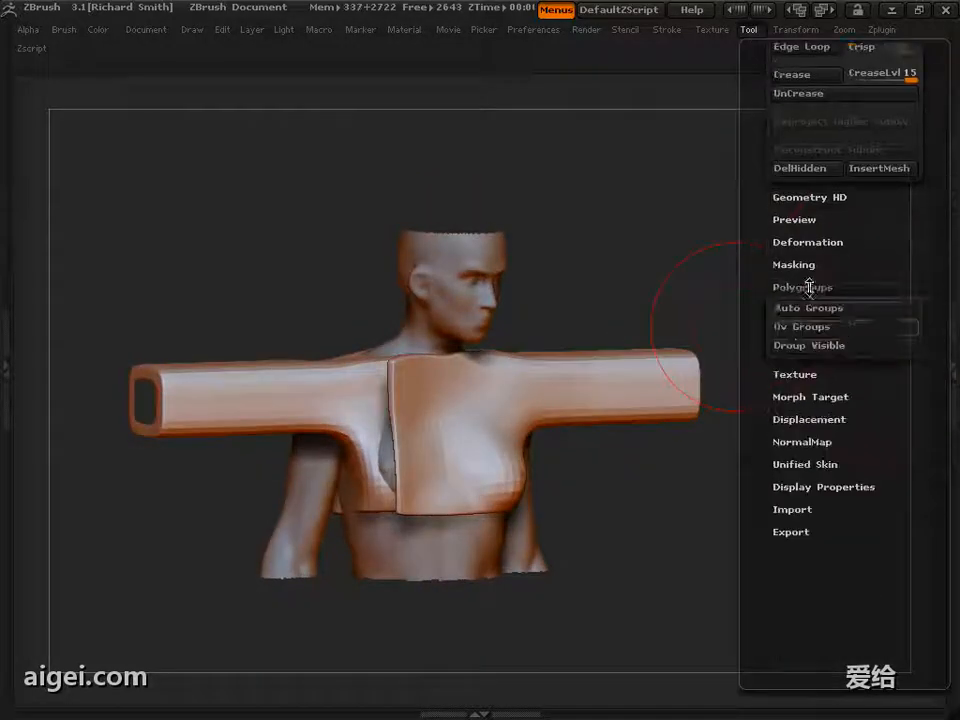
click(842, 334)
mouse_move(682, 492)
mouse_down()
mouse_move(756, 534)
mouse_move(690, 500)
mouse_move(692, 530)
mouse_move(684, 496)
mouse_up()
Isolate the jacket's inner front panel, shape it over the chest, and show the whole jacket again
ctrl+shift+click(352, 380)
ctrl+shift+click(684, 430)
drag(684, 430, 673, 490)
ctrl+shift+click(392, 400)
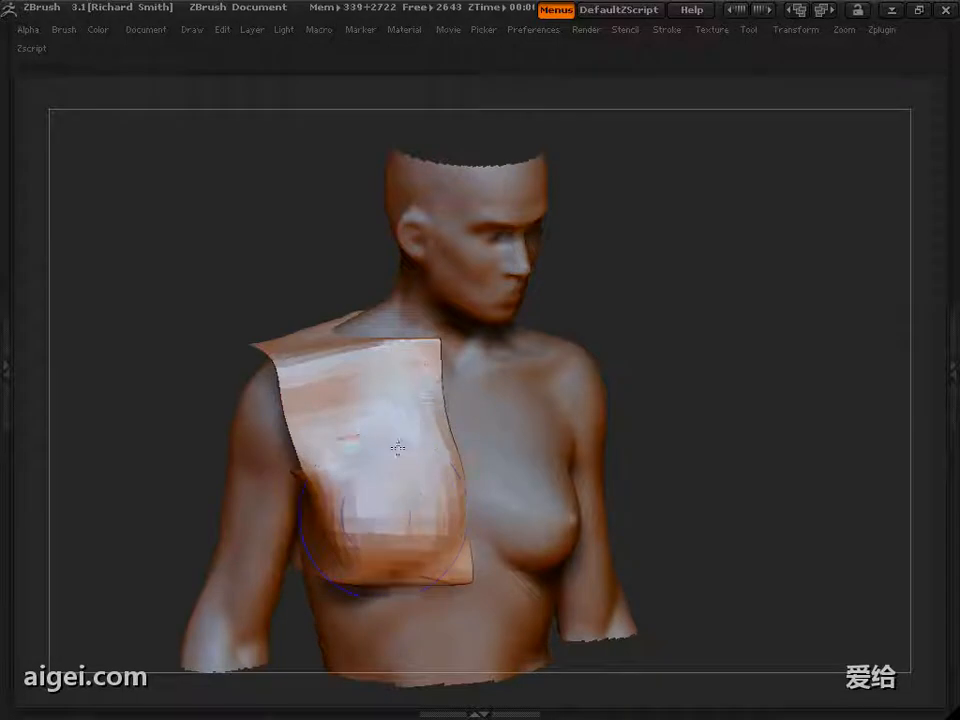
mouse_move(398, 448)
mouse_down()
mouse_move(369, 516)
mouse_move(394, 478)
mouse_up()
mouse_move(700, 430)
mouse_down()
mouse_move(737, 377)
mouse_move(734, 280)
mouse_move(766, 271)
mouse_up()
key(s)
mouse_move(660, 340)
mouse_down()
mouse_move(640, 440)
mouse_move(650, 370)
mouse_move(615, 349)
mouse_move(645, 400)
mouse_up()
drag(745, 345, 722, 345)
ctrl+shift+click(806, 386)
Make the body the active subtool, unhide all of it, and isolate it from the head down to the waist
drag(720, 530, 765, 500)
alt+click(519, 441)
ctrl+shift+click(519, 441)
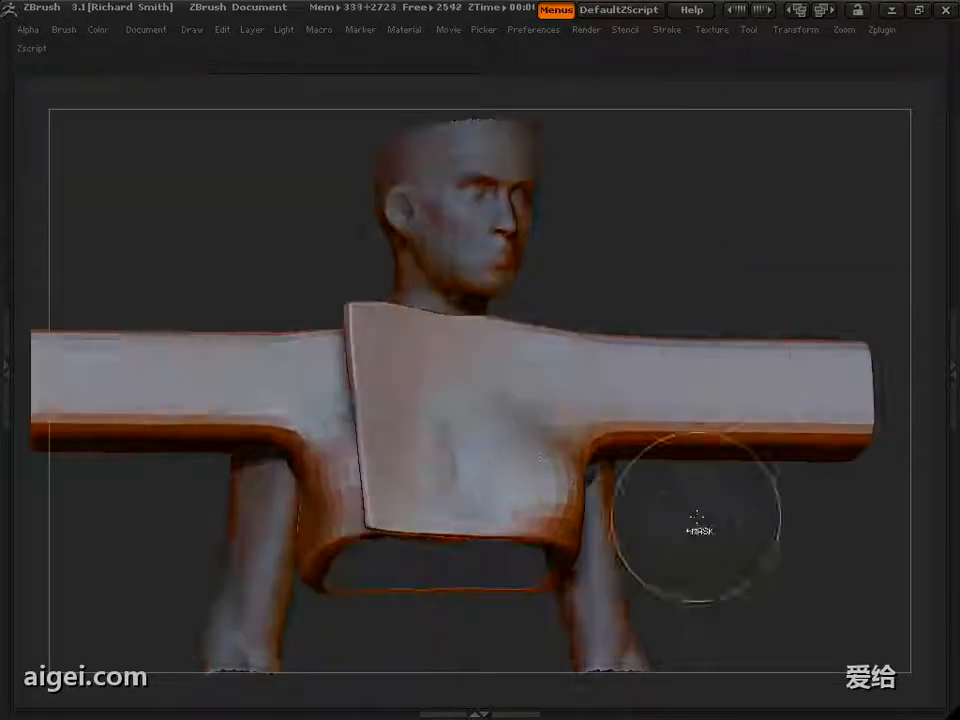
alt+click(503, 253)
ctrl+shift+click(718, 264)
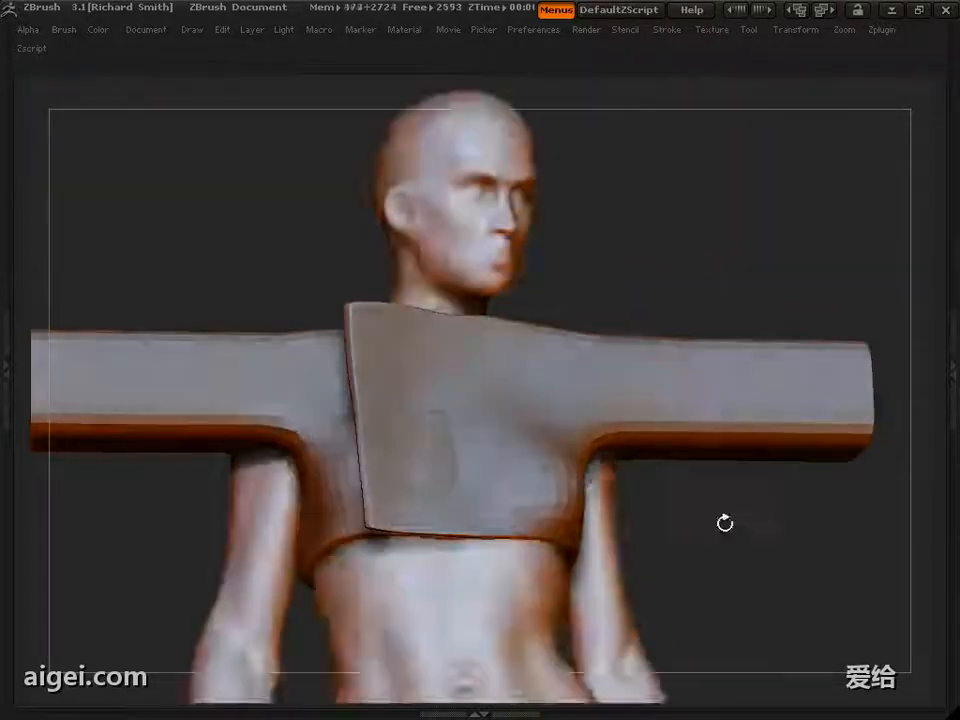
drag(724, 523, 690, 460)
ctrl+shift+drag(296, 189, 600, 533)
key(f)
Isolate the jacket's overlapping front panel, mask its attached half, and bend the free half back toward the chest with Transpose
alt+click(731, 399)
ctrl+shift+click(560, 420)
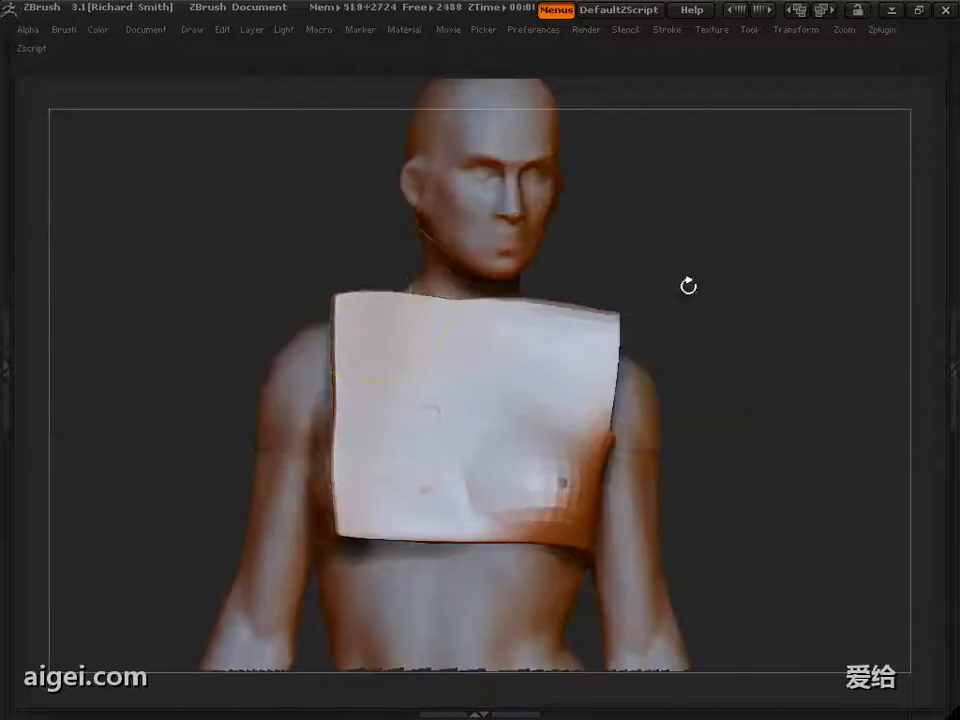
drag(688, 285, 645, 386)
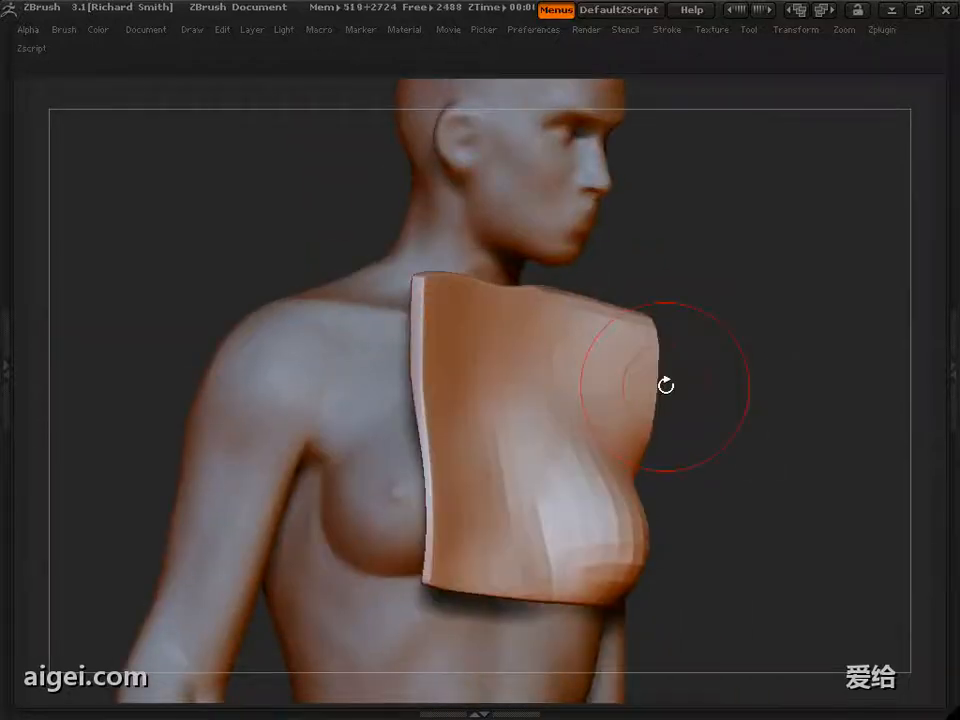
drag(855, 475, 768, 478)
ctrl+drag(508, 431, 449, 431)
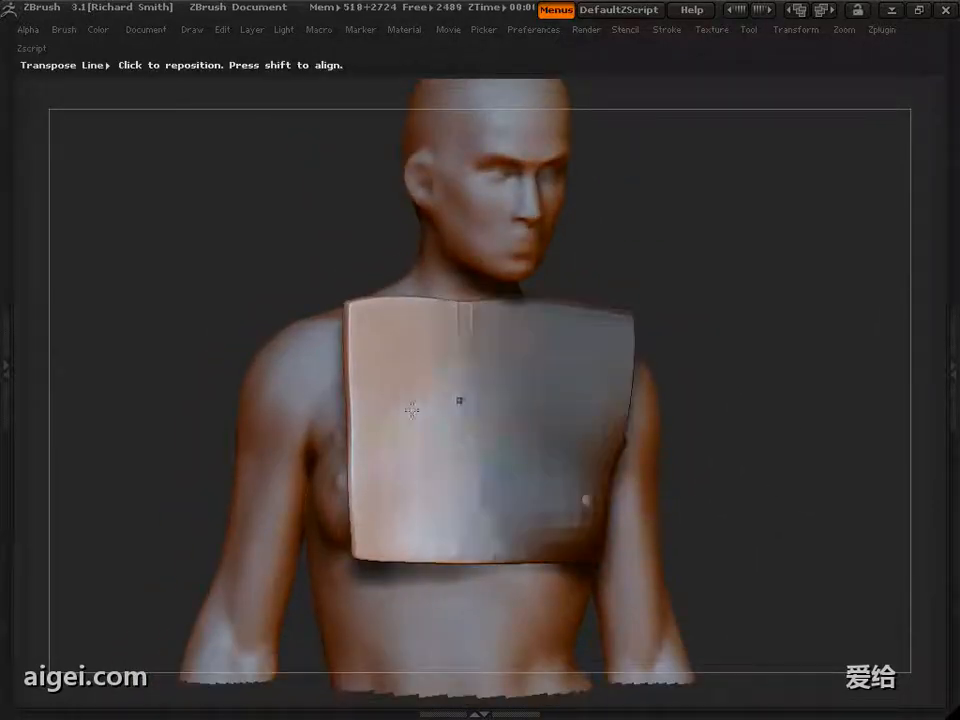
drag(728, 420, 712, 560)
drag(394, 531, 502, 482)
drag(700, 530, 593, 428)
mouse_move(763, 363)
mouse_down()
mouse_move(748, 371)
mouse_move(812, 370)
mouse_up()
Switch brushes and reshape the front panel's collar corner, neckline and free edge to follow the chest
key(q)
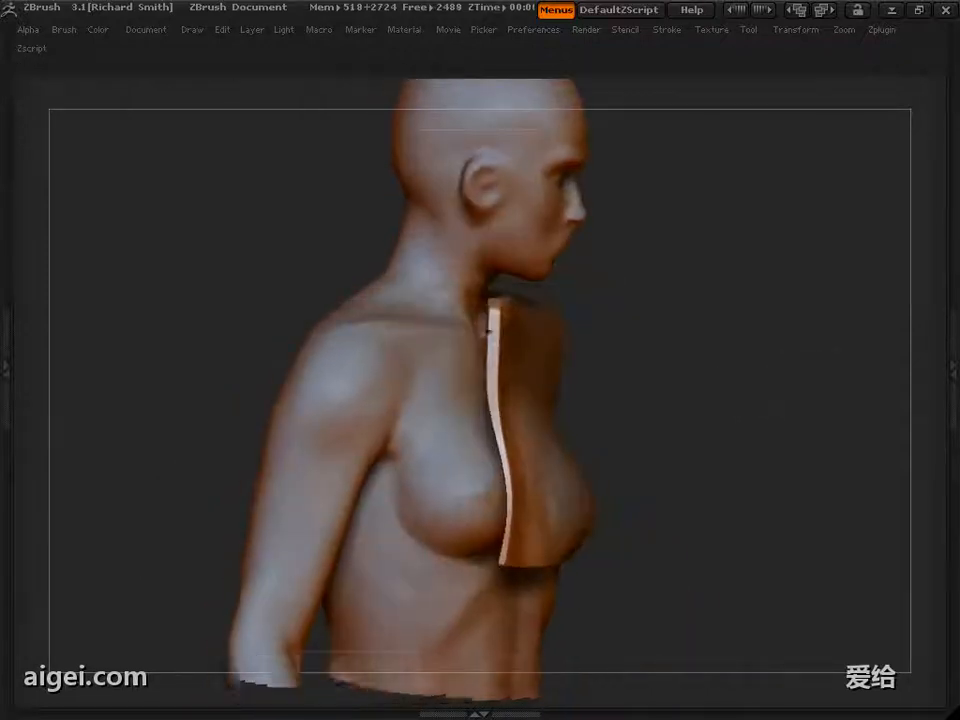
key(Tab)
click(51, 146)
click(572, 249)
key(Tab)
mouse_move(746, 370)
mouse_down()
mouse_move(675, 377)
mouse_move(724, 328)
mouse_move(420, 365)
mouse_up()
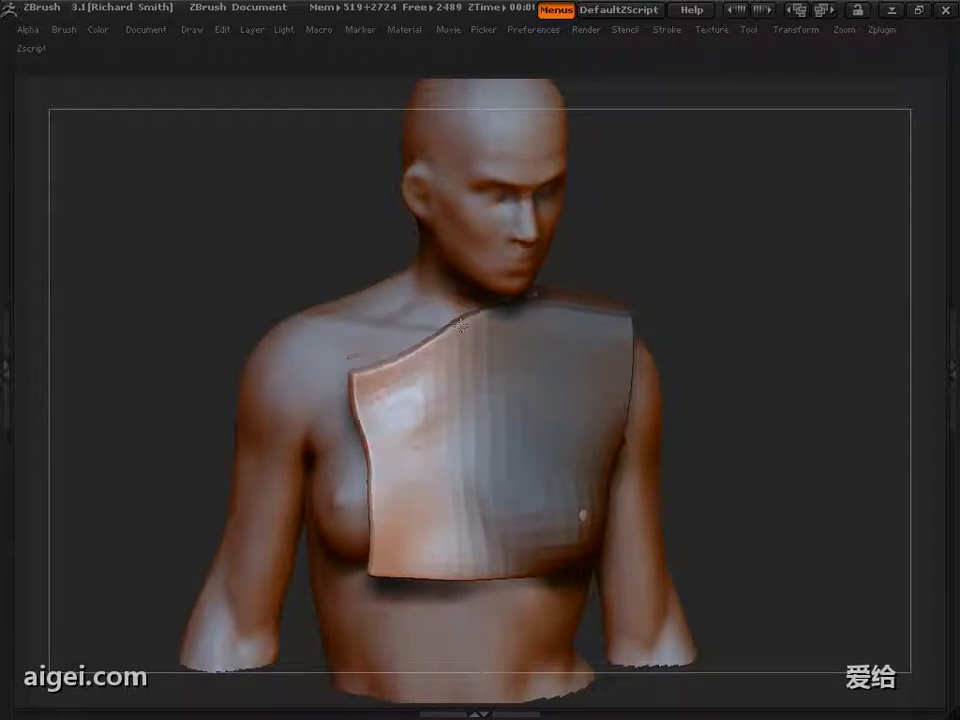
mouse_move(460, 325)
mouse_down()
mouse_move(446, 399)
mouse_move(538, 354)
mouse_move(647, 416)
mouse_move(640, 470)
mouse_up()
Mask the jacket apart from the figure's right sleeve and rotate that sleeve down along the arm with Transpose
key(s)
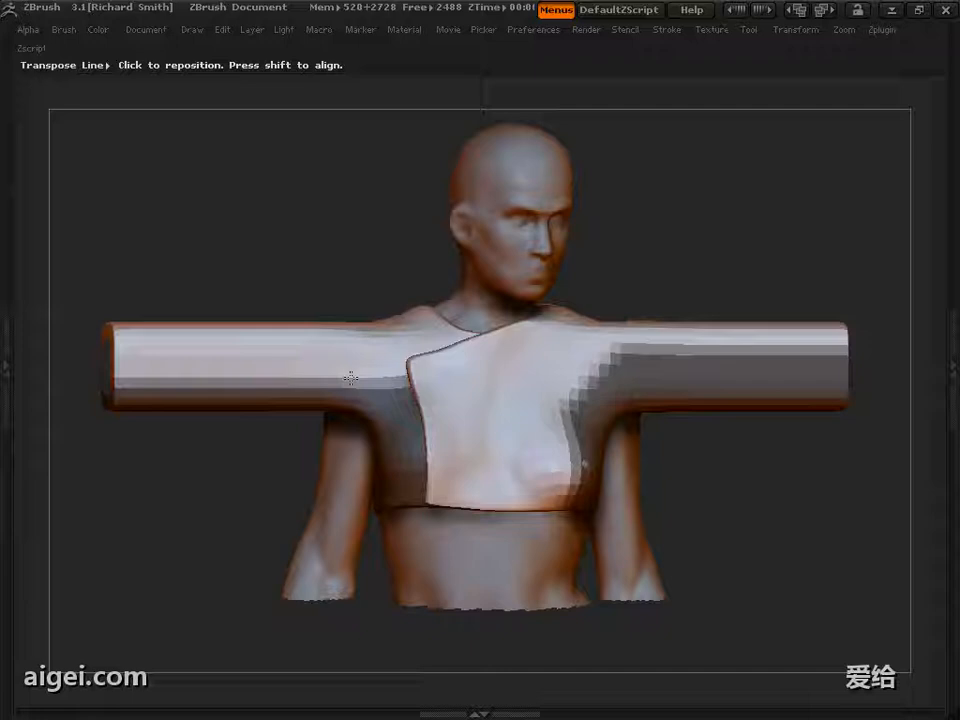
ctrl+drag(350, 378, 354, 370)
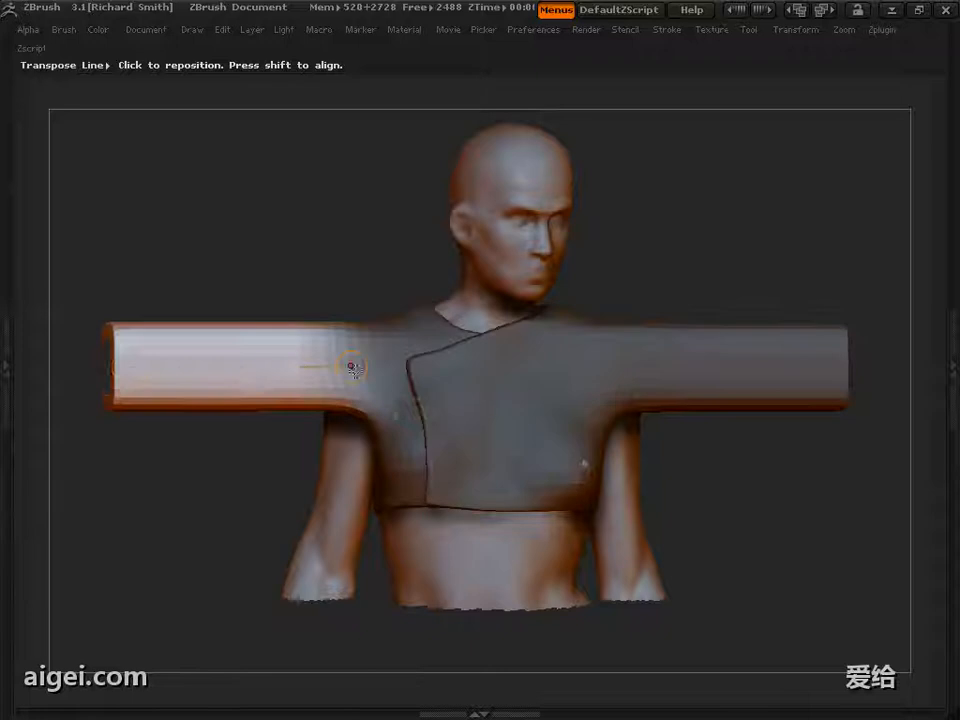
drag(125, 367, 303, 650)
drag(205, 440, 547, 429)
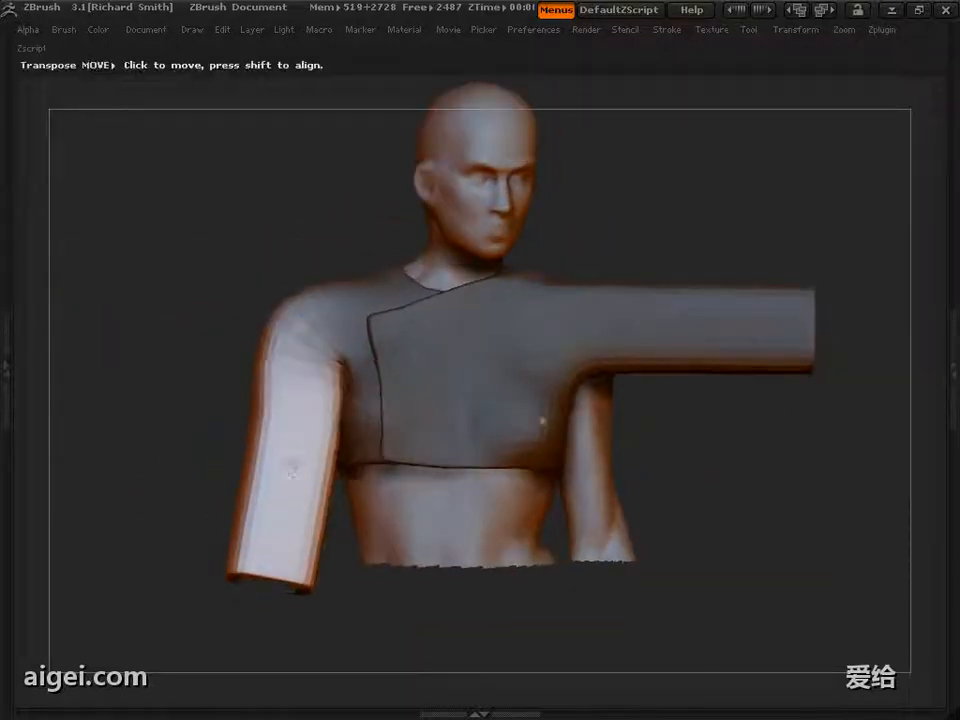
Adjust the lower part of the right sleeve with Transpose scale and rotate so it lines up with the arm
drag(311, 397, 620, 436)
drag(255, 439, 265, 441)
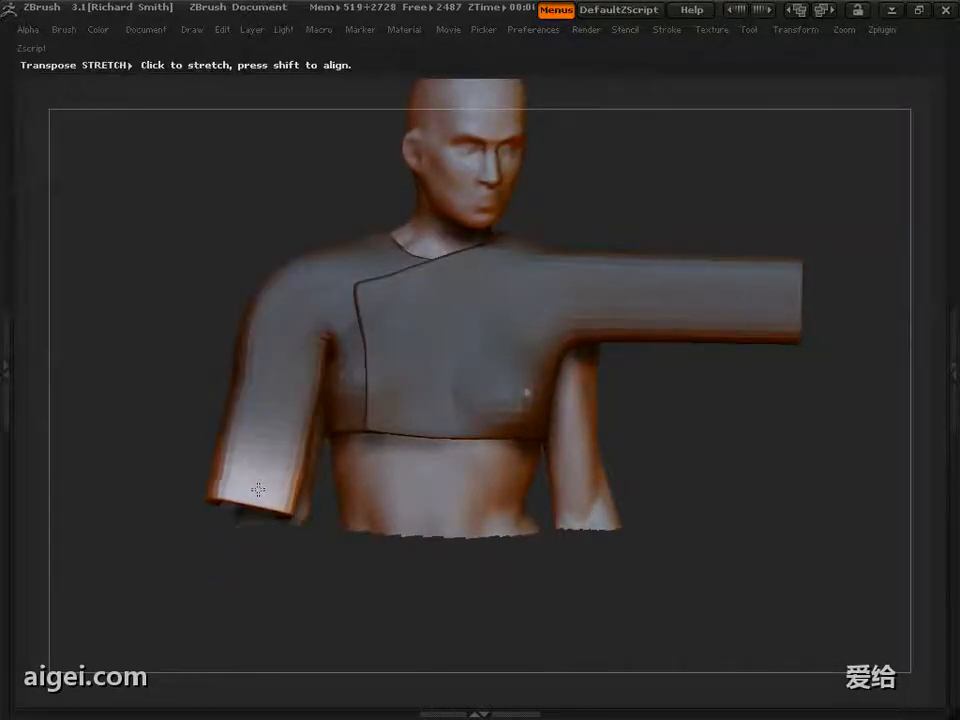
drag(258, 489, 673, 412)
drag(484, 464, 655, 458)
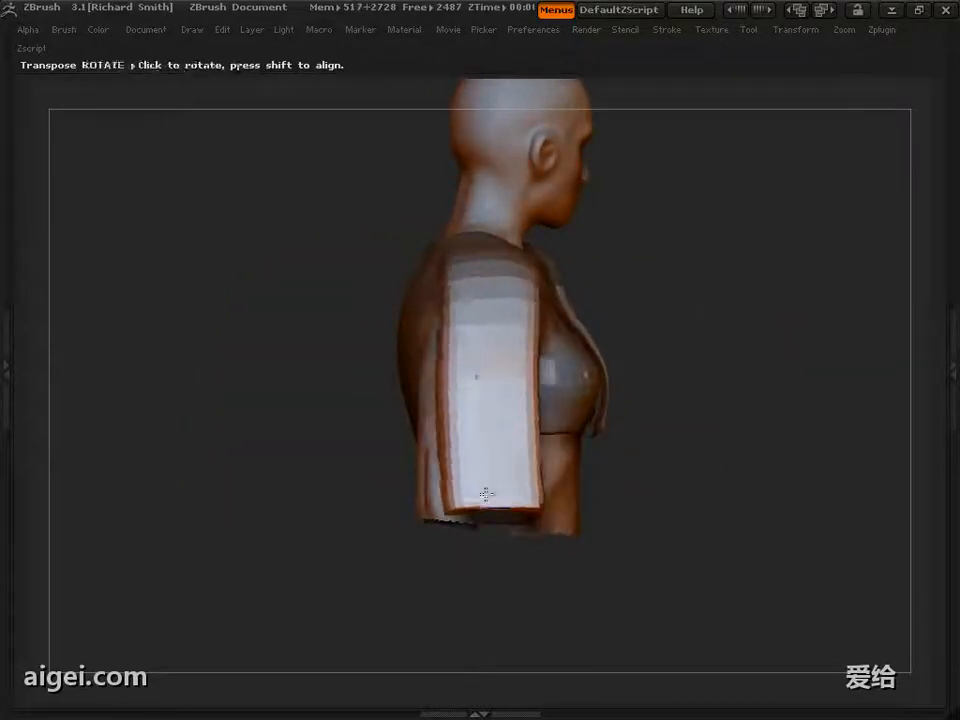
Unhide the full body mesh and isolate it from the head down to the hips
drag(800, 400, 707, 450)
ctrl+shift+click(707, 450)
ctrl+shift+drag(254, 166, 619, 582)
drag(680, 523, 690, 470)
key(f)
drag(190, 430, 765, 410)
alt+drag(740, 415, 725, 450)
alt+drag(450, 465, 716, 446)
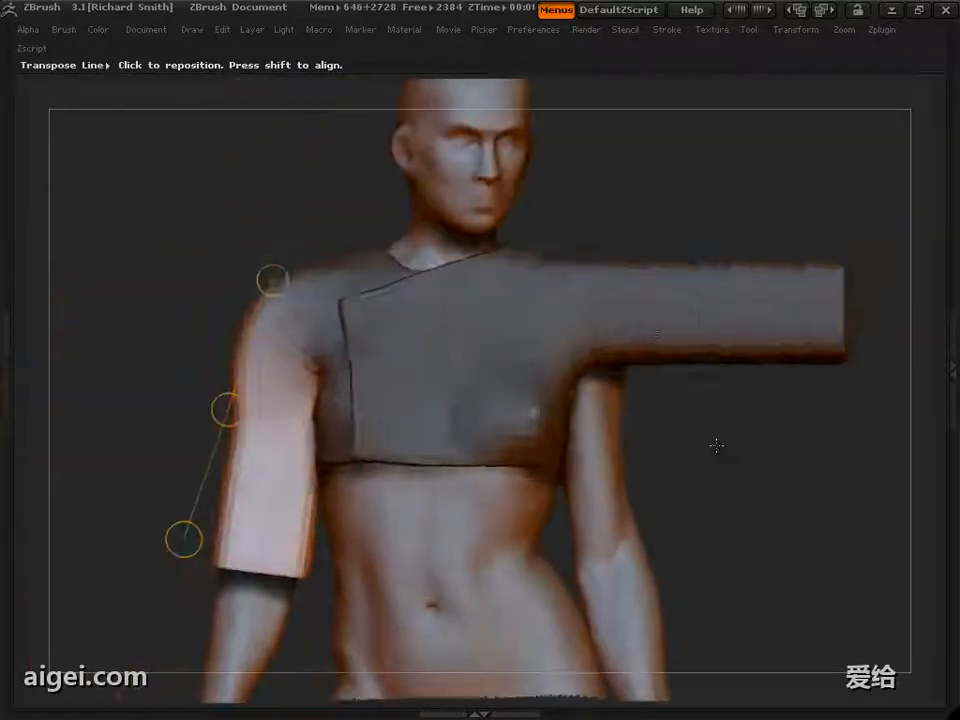
Mask the right sleeve below the shoulder and invert the mask so only the sleeve is editable
mouse_move(326, 197)
mouse_down()
mouse_move(718, 454)
mouse_move(428, 360)
mouse_move(296, 285)
mouse_up()
key(s)
alt+drag(390, 434, 352, 261)
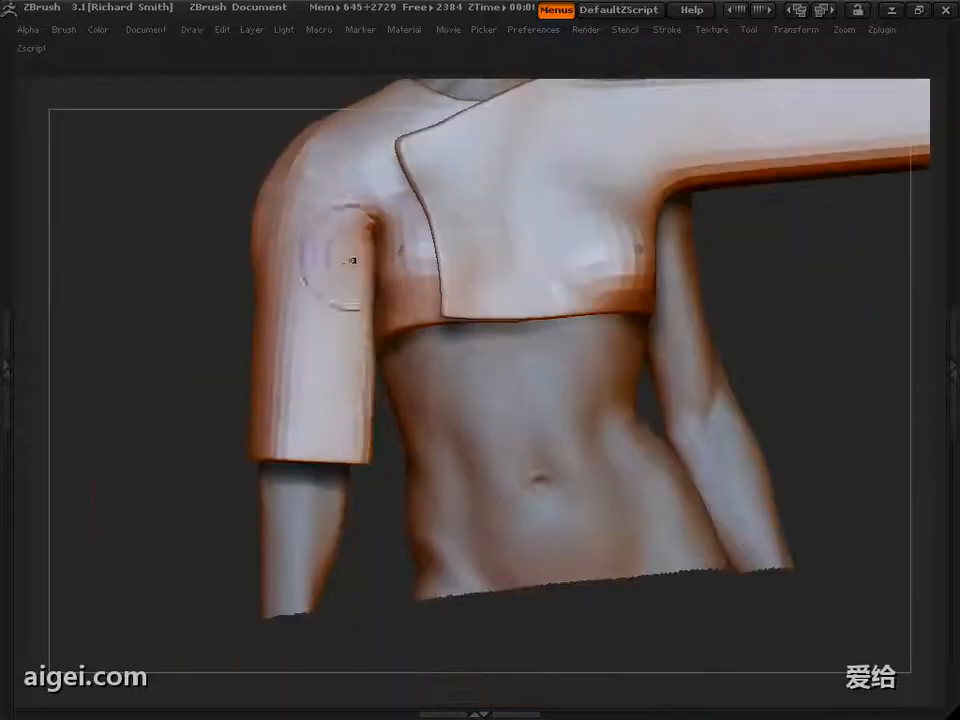
drag(194, 317, 174, 380)
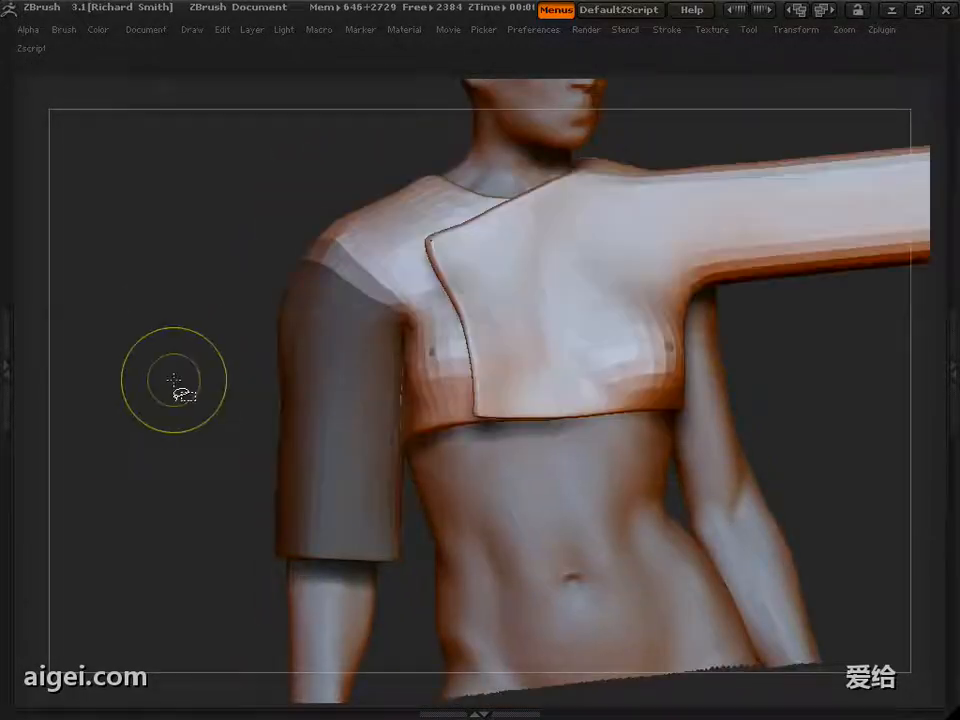
ctrl+drag(121, 338, 148, 356)
ctrl+click(157, 349)
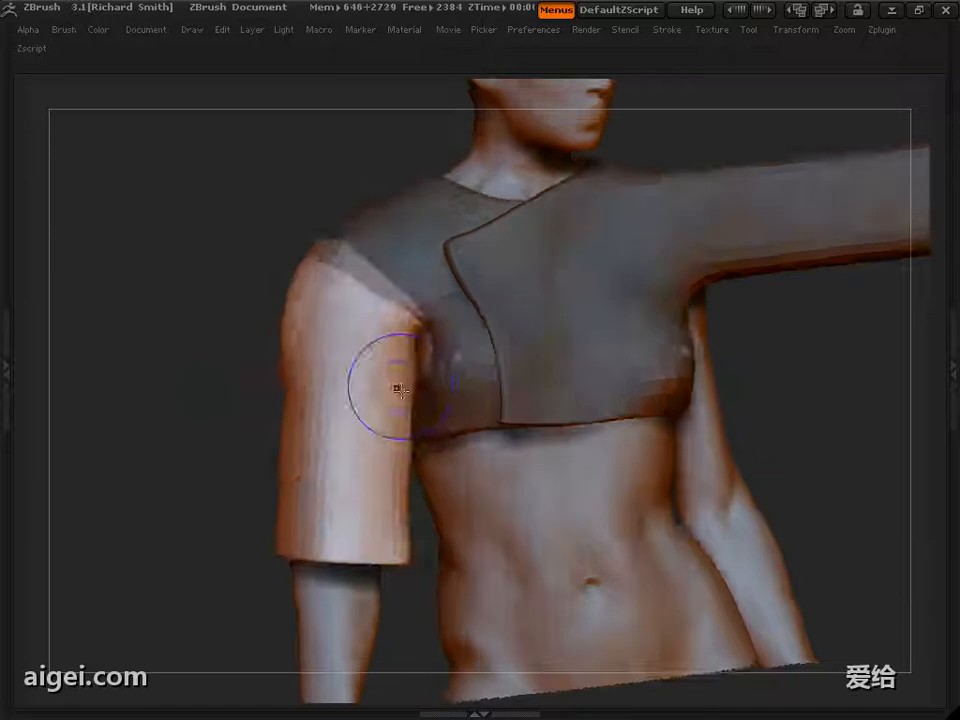
Fit the unmasked sleeve around the upper arm with the Move brush, using transparency to follow the arm beneath
mouse_move(195, 410)
mouse_down()
mouse_move(200, 345)
mouse_move(195, 415)
mouse_up()
drag(120, 410, 125, 464)
drag(677, 470, 655, 380)
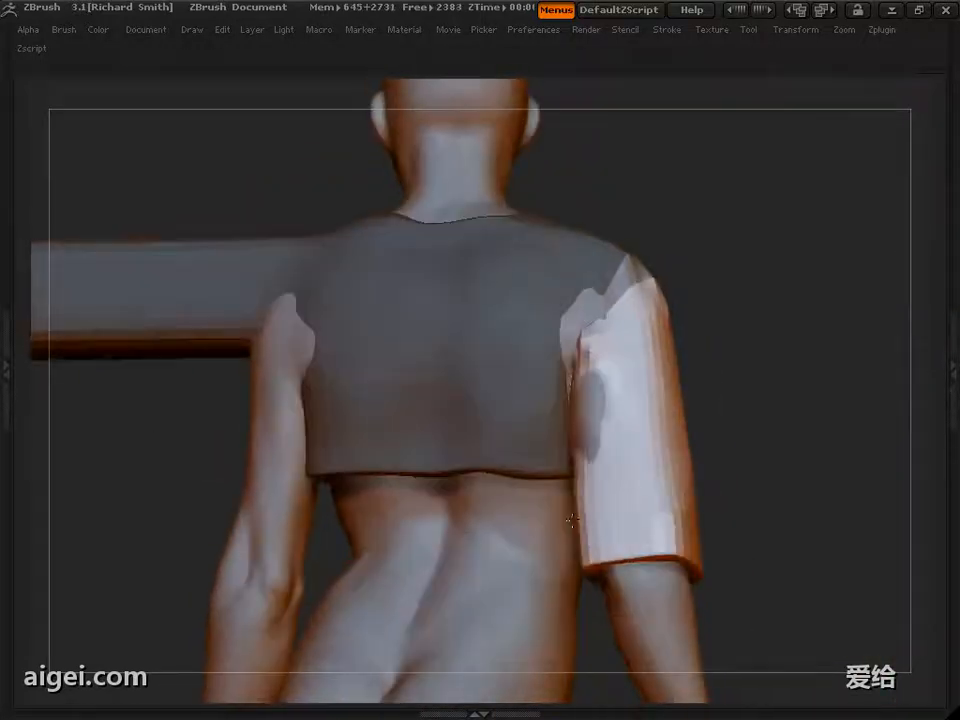
drag(735, 470, 800, 477)
key(Tab)
click(926, 566)
mouse_move(731, 413)
mouse_down()
mouse_move(785, 414)
mouse_move(613, 461)
mouse_move(890, 460)
mouse_up()
click(52, 150)
click(350, 190)
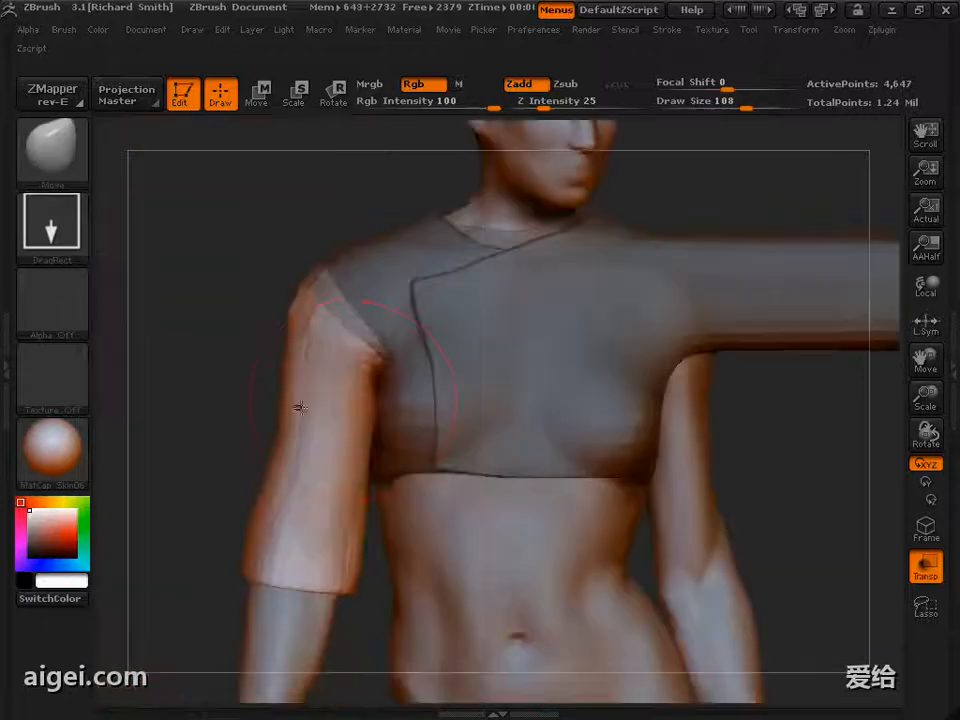
click(926, 566)
key(Tab)
drag(210, 430, 365, 445)
Change the brush and blend the unmasked sleeve into the shoulder and armpit, working from the back and front
key(Tab)
click(52, 150)
click(360, 352)
key(Tab)
alt+drag(360, 352, 265, 362)
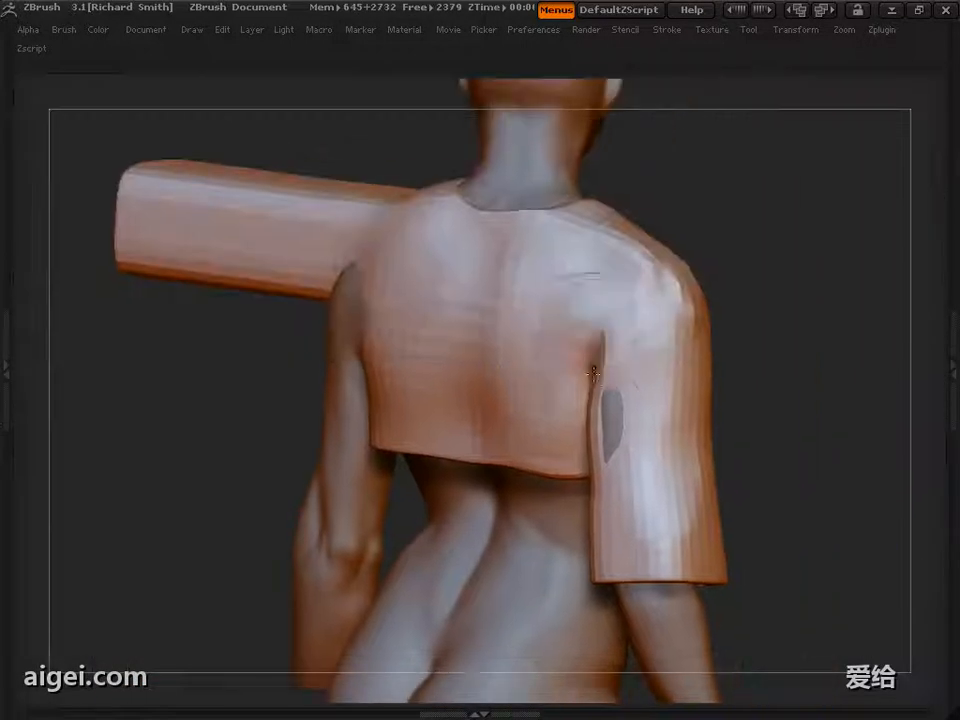
drag(745, 252, 762, 403)
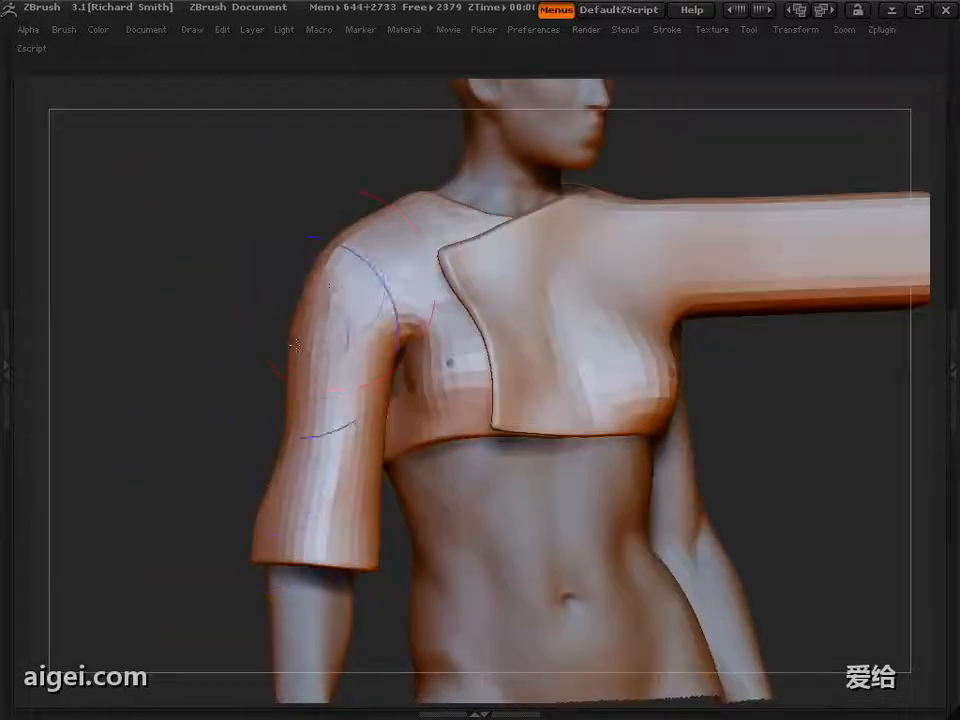
drag(238, 484, 220, 436)
drag(350, 590, 375, 490)
Change the brush and reshape the sleeve's cuff opening around the arm, working from below
key(Tab)
click(52, 150)
click(666, 214)
key(Tab)
mouse_move(236, 348)
mouse_down()
mouse_move(236, 332)
mouse_move(336, 355)
mouse_move(271, 340)
mouse_up()
drag(345, 360, 431, 316)
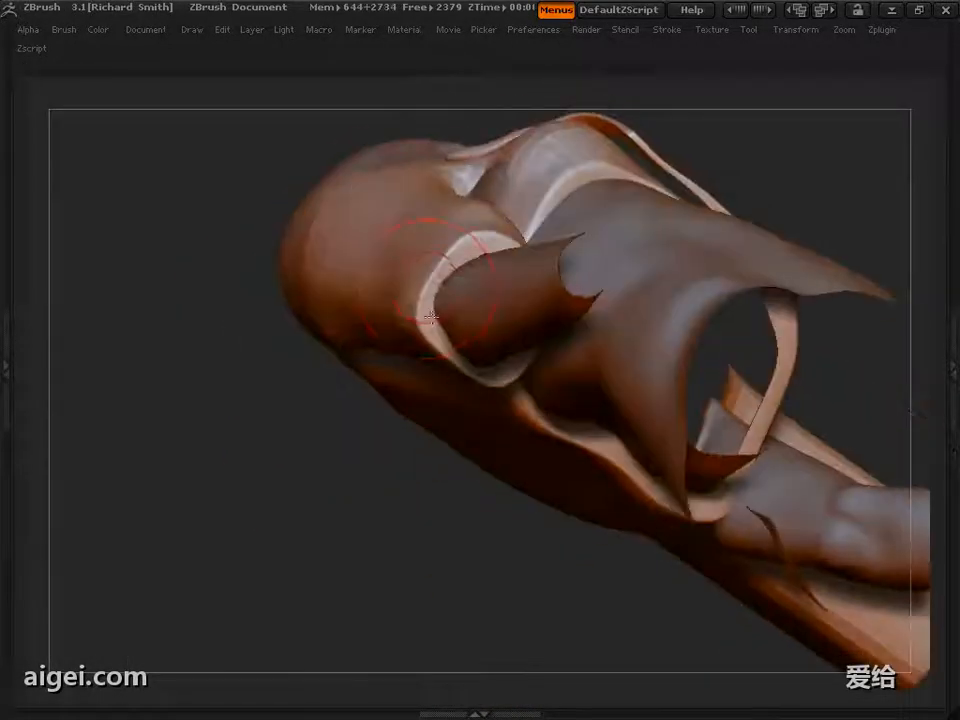
drag(440, 255, 322, 238)
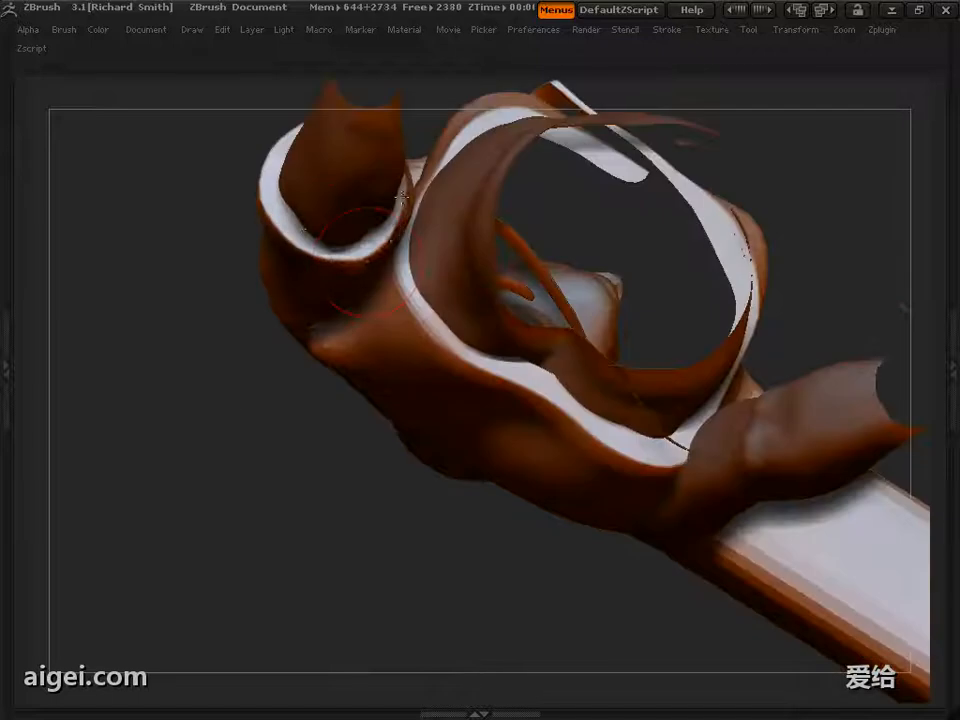
drag(403, 198, 324, 403)
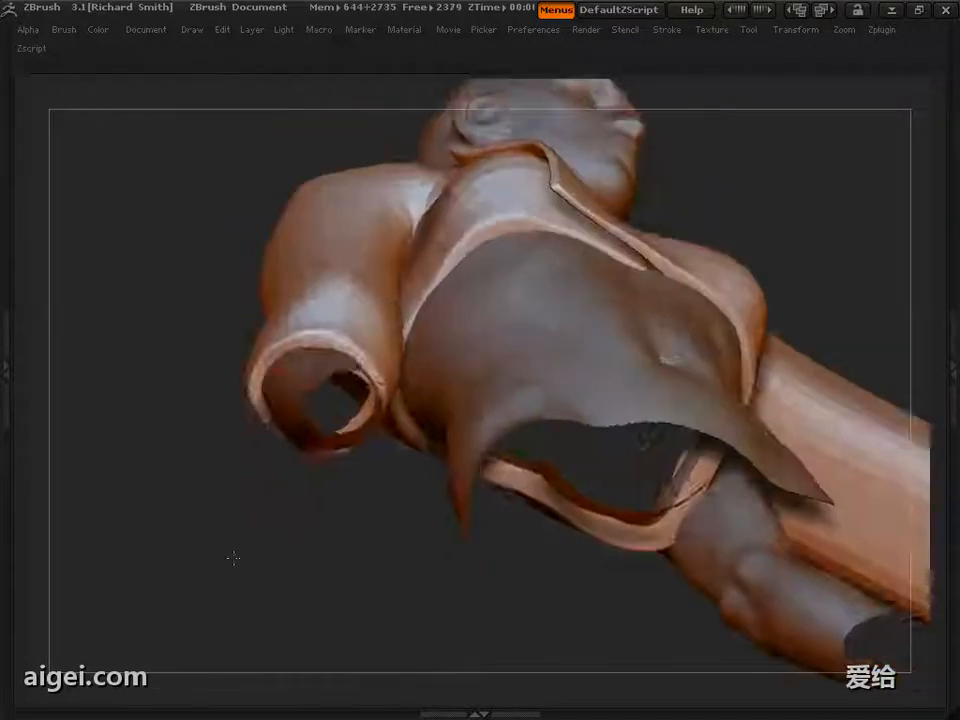
drag(231, 557, 283, 430)
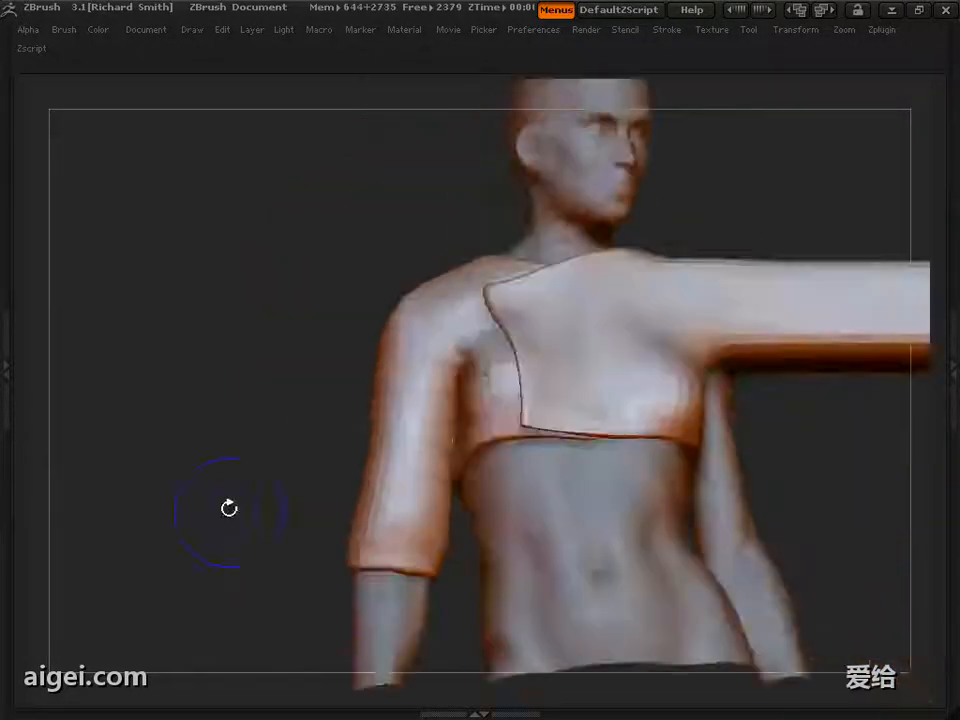
drag(229, 508, 236, 375)
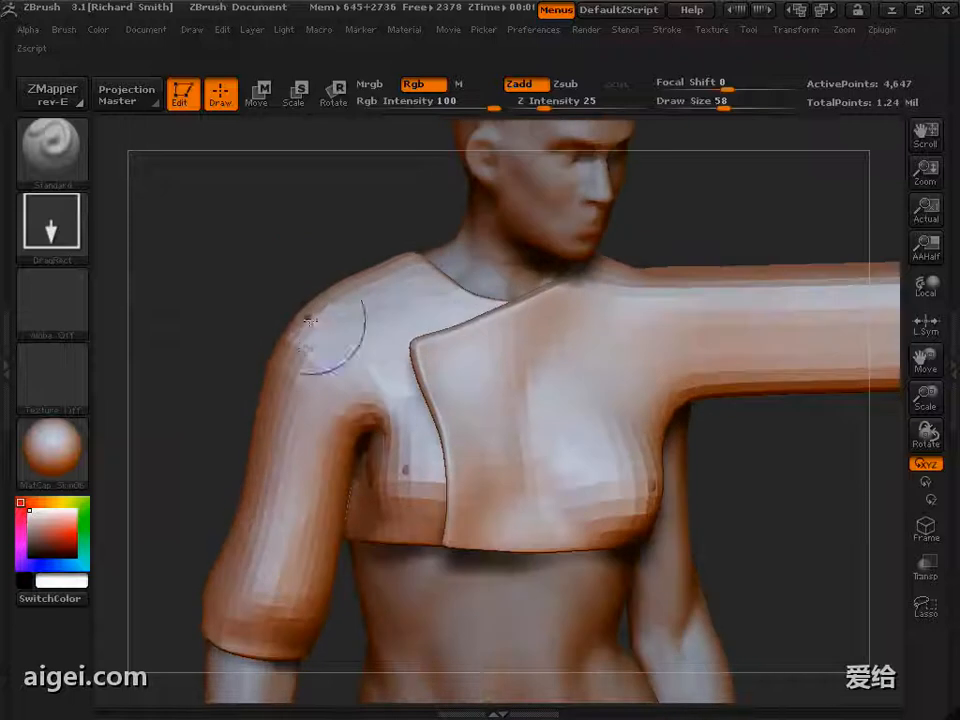
Shape the right shoulder and the back of the sleeve down to the elbow, working from the front and side
mouse_move(312, 321)
mouse_down()
mouse_move(199, 338)
mouse_move(410, 461)
mouse_move(230, 390)
mouse_move(257, 302)
mouse_move(253, 344)
mouse_up()
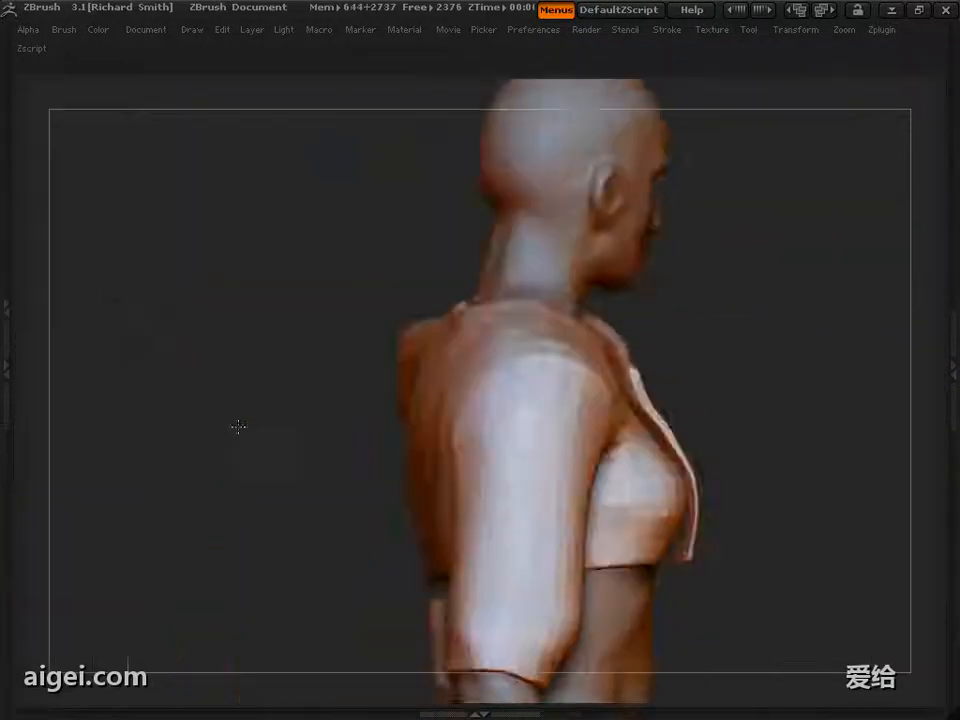
drag(238, 426, 609, 422)
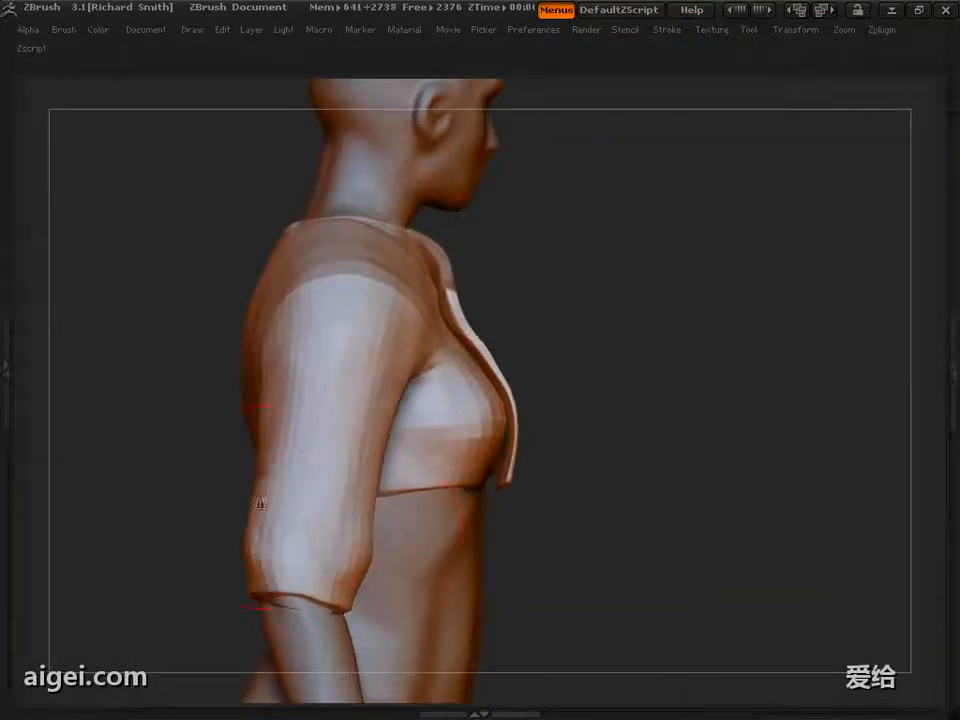
mouse_move(261, 502)
mouse_down()
mouse_move(724, 433)
mouse_move(765, 439)
mouse_move(677, 403)
mouse_move(428, 262)
mouse_move(609, 369)
mouse_move(282, 273)
mouse_up()
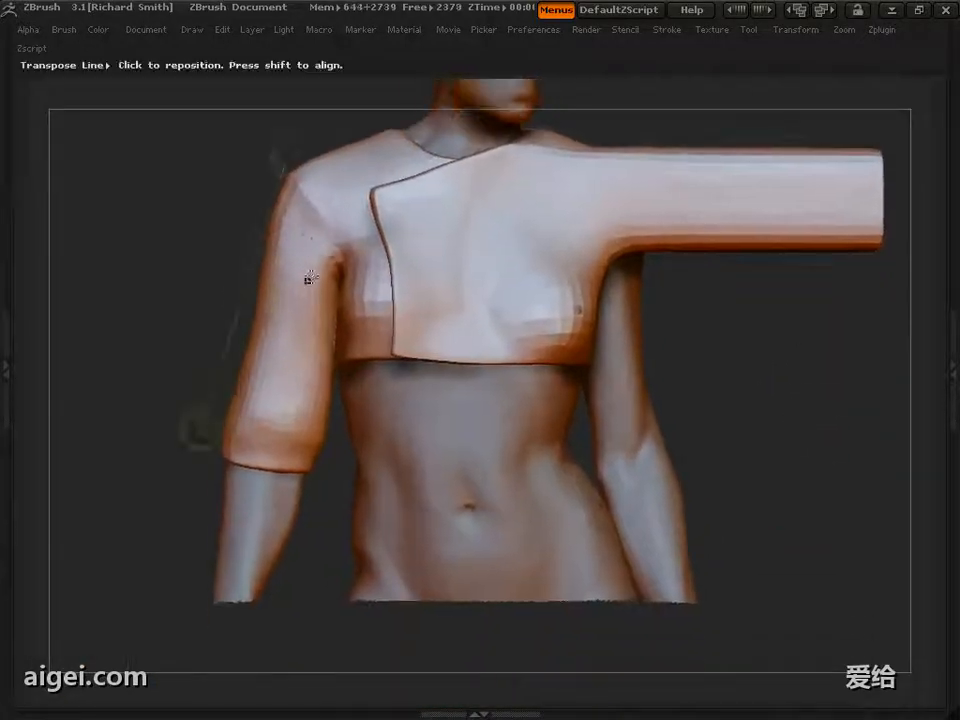
Mask the jacket's torso, adjust the cuff around the forearm, and refine the hem around the waist from below
ctrl+click(280, 393)
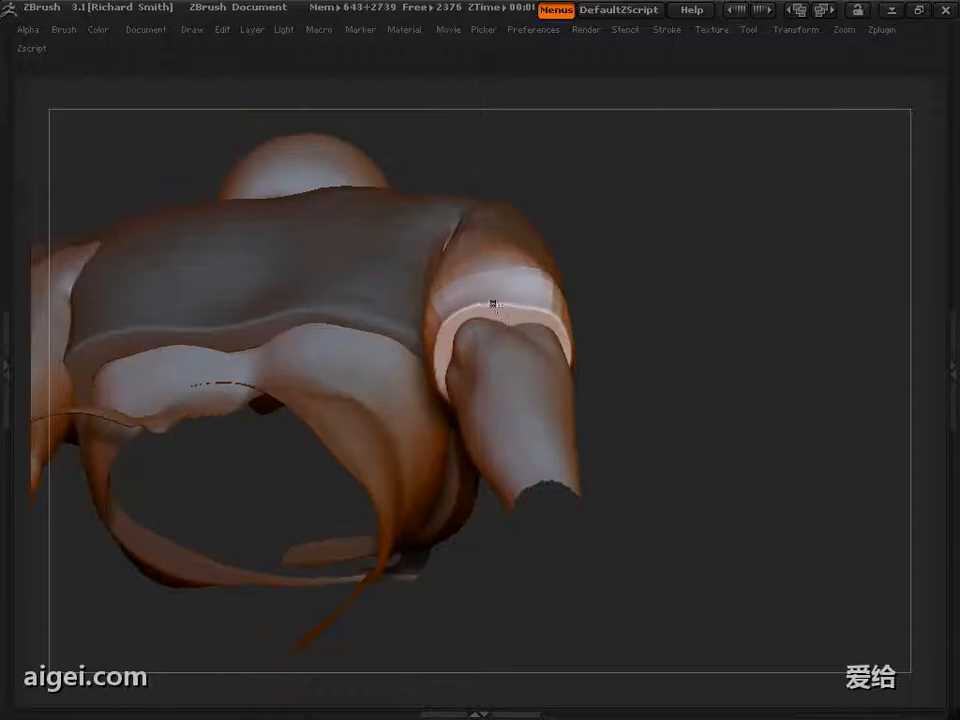
drag(506, 304, 713, 231)
drag(736, 486, 699, 463)
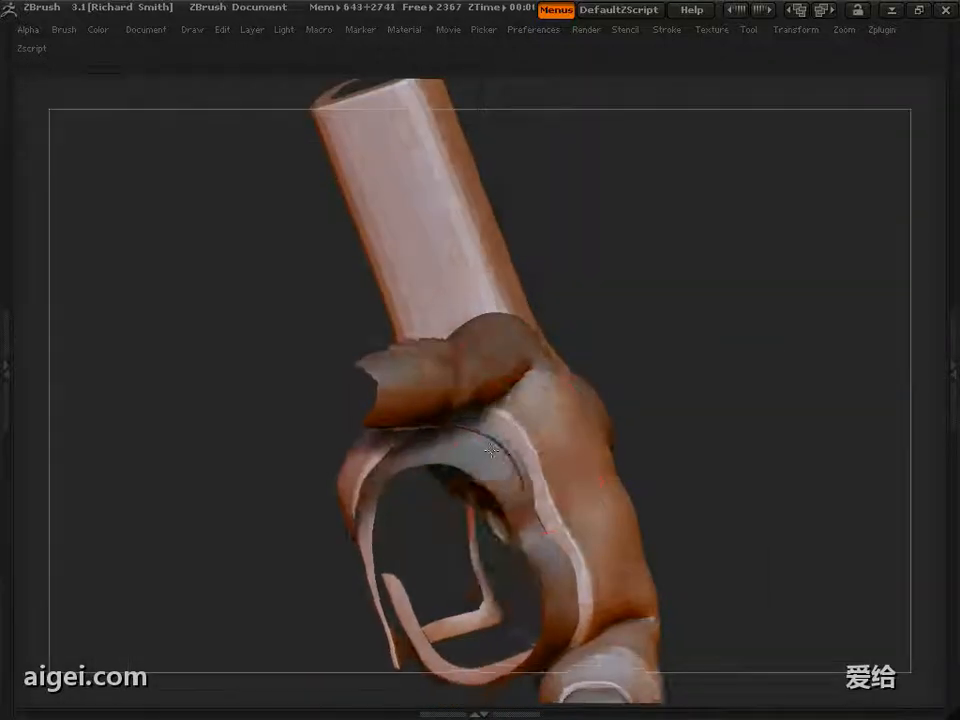
drag(491, 452, 814, 349)
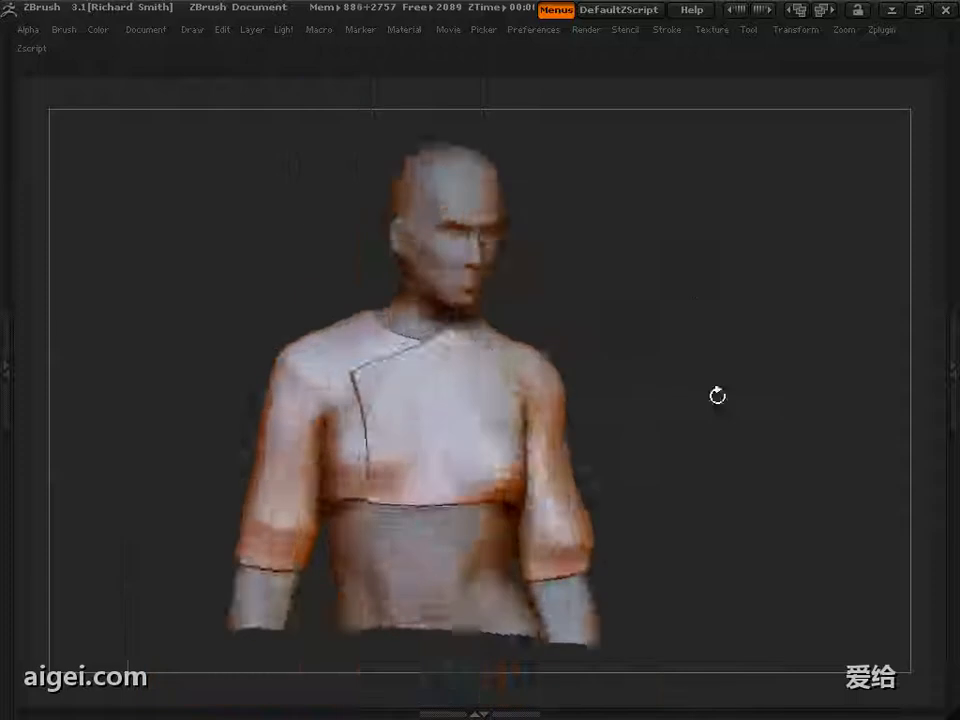
drag(718, 394, 752, 396)
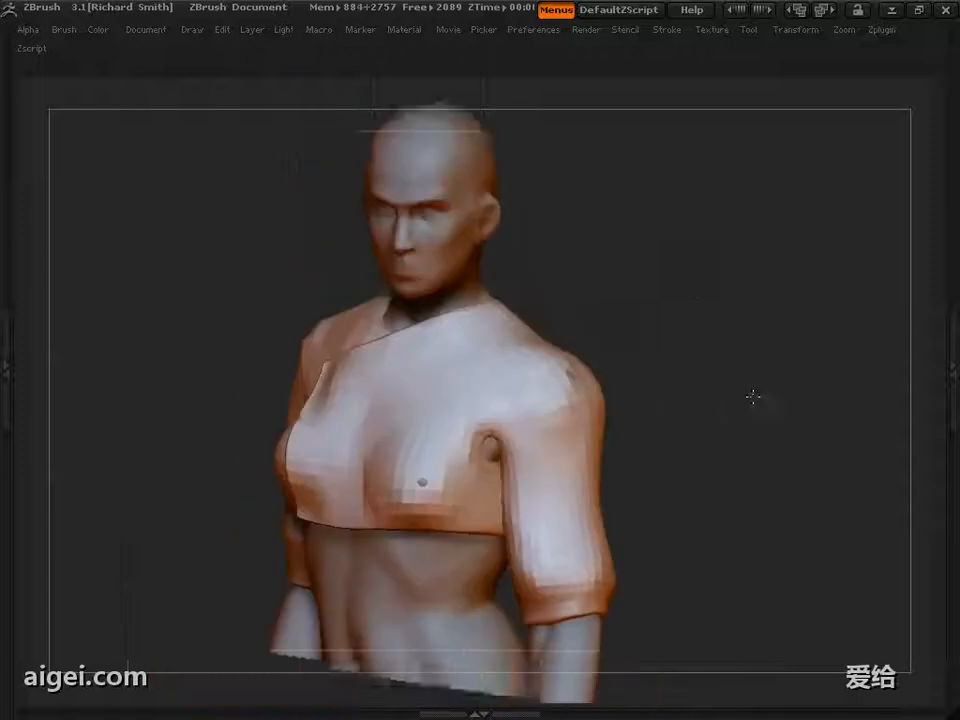
Reshape the jacket around the figure's left shoulder and armpit, working from the front and side
mouse_move(673, 345)
mouse_down()
mouse_move(648, 358)
mouse_move(618, 352)
mouse_up()
ctrl+drag(420, 335, 489, 343)
mouse_move(660, 400)
mouse_down()
mouse_move(696, 422)
mouse_move(680, 415)
mouse_up()
ctrl+drag(522, 355, 533, 384)
drag(684, 372, 637, 372)
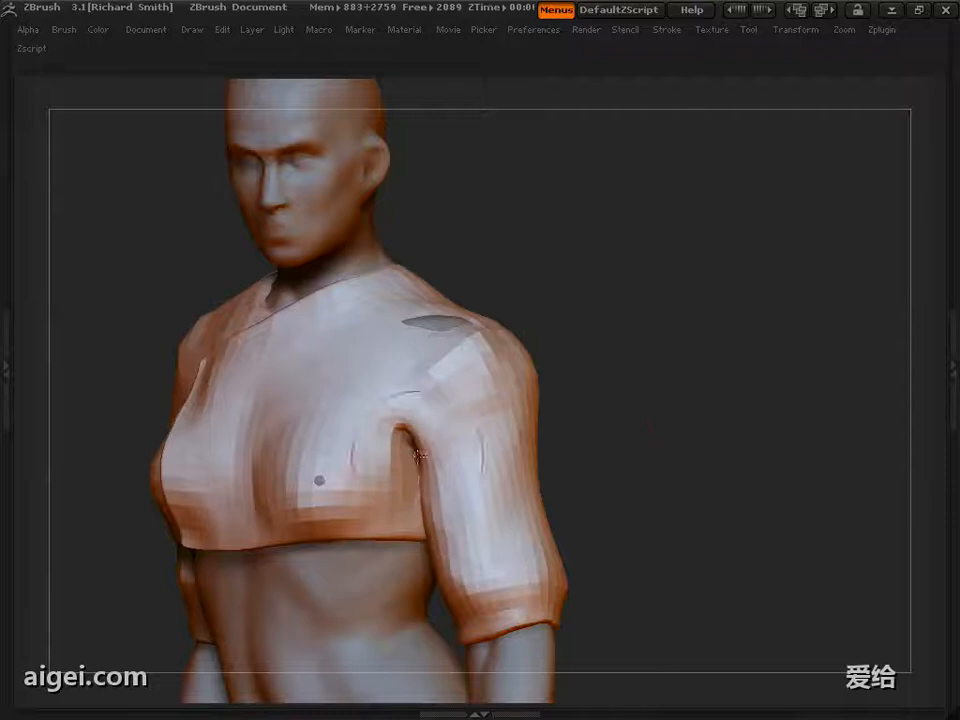
drag(420, 455, 437, 381)
mouse_move(614, 324)
mouse_down()
mouse_move(560, 326)
mouse_move(660, 350)
mouse_move(620, 345)
mouse_up()
Change the brush size and refine the front hem below the overlapping flap, working from the figure's right side
key(s)
drag(538, 332, 623, 255)
key(Tab)
key(Tab)
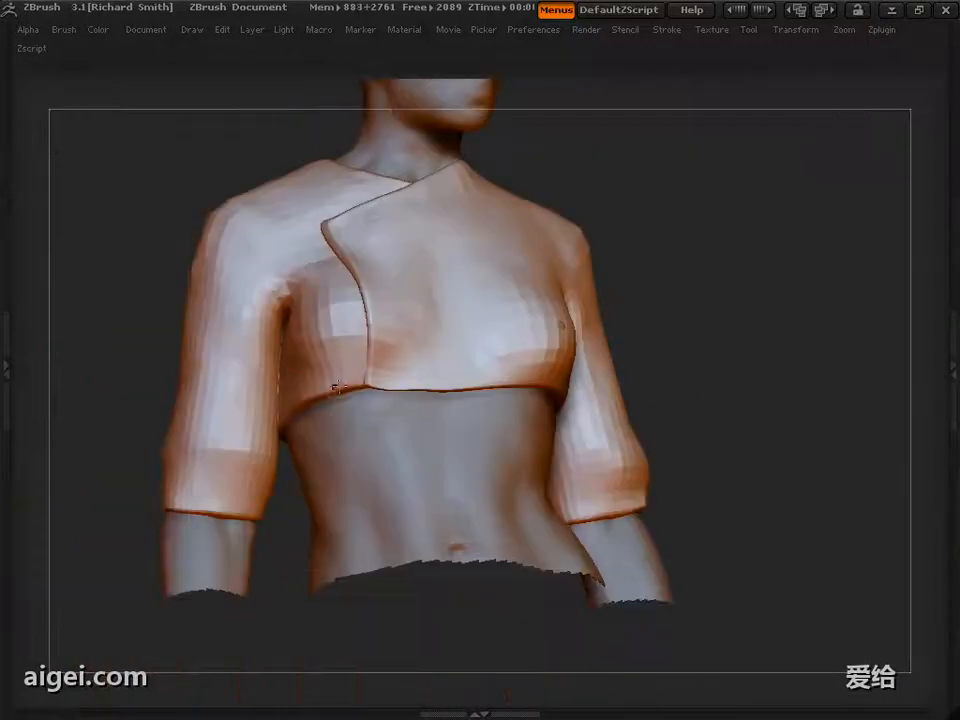
drag(99, 389, 45, 325)
drag(94, 238, 185, 320)
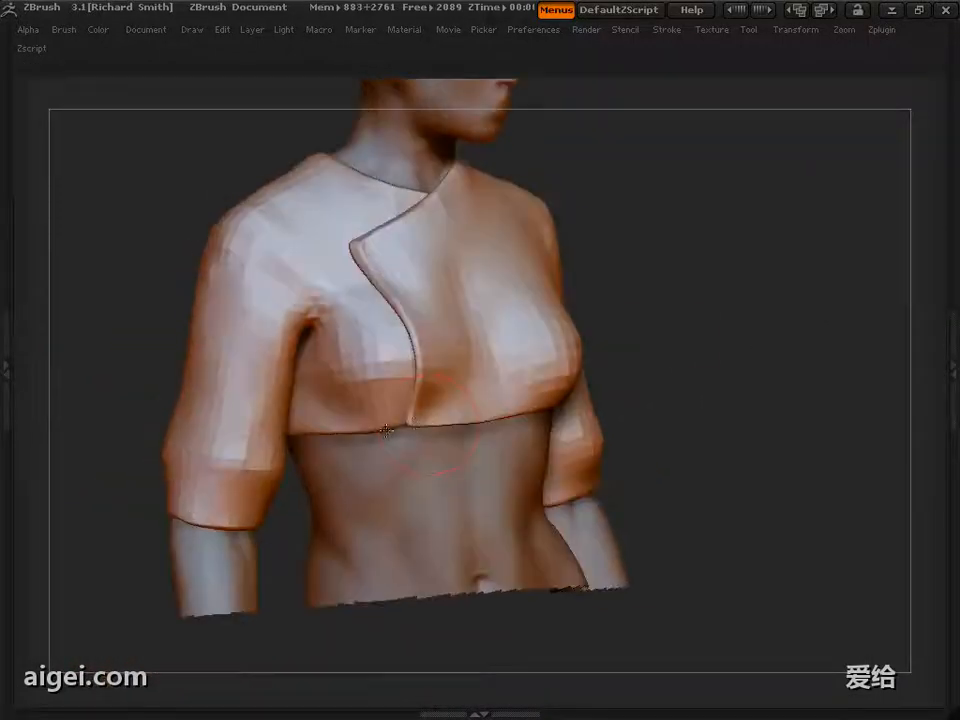
mouse_move(800, 390)
mouse_down()
mouse_move(808, 345)
mouse_move(760, 268)
mouse_move(768, 380)
mouse_move(760, 345)
mouse_up()
key(s)
drag(700, 345, 605, 368)
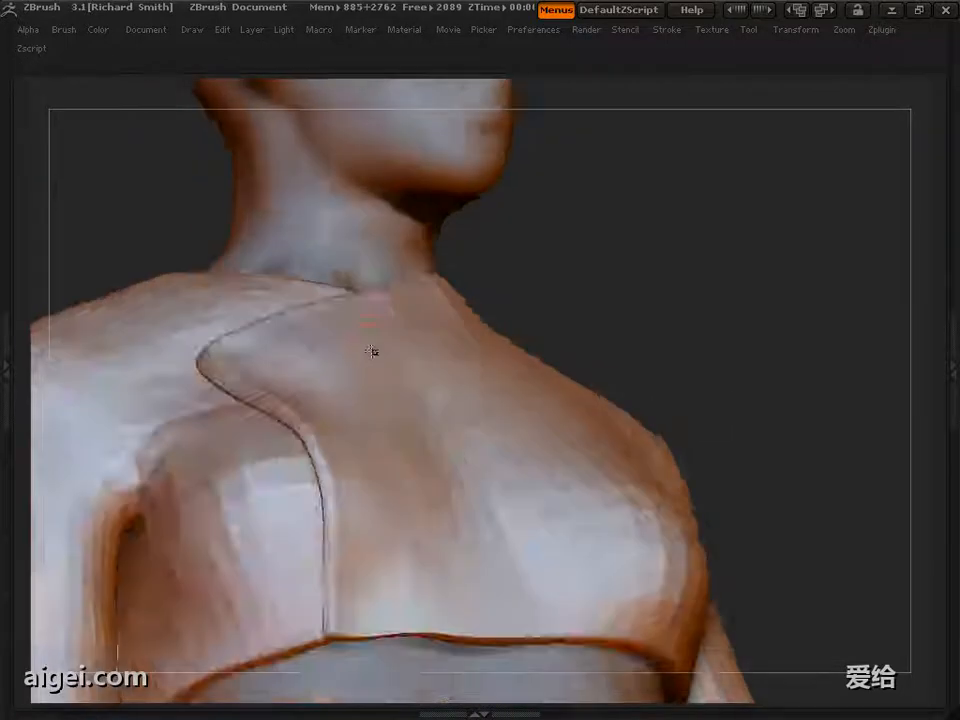
Shape the overlapping front flap's edge from the neckline down to its lower corner
mouse_move(700, 300)
mouse_down()
mouse_move(782, 256)
mouse_move(626, 201)
mouse_move(827, 242)
mouse_move(789, 341)
mouse_move(763, 348)
mouse_up()
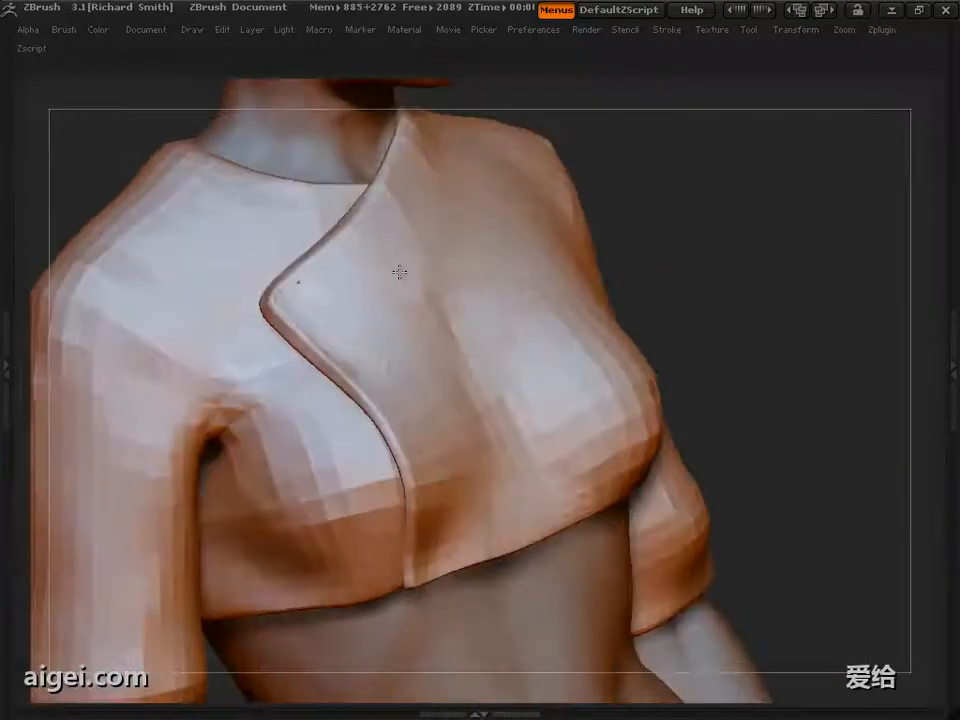
drag(718, 306, 449, 296)
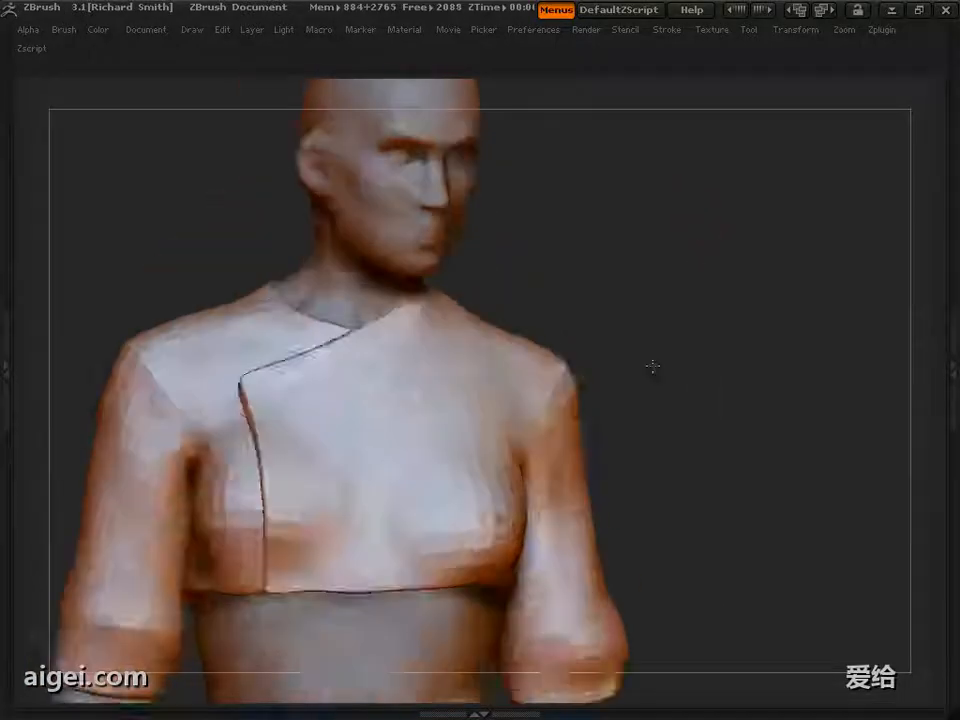
drag(651, 366, 297, 361)
mouse_move(536, 328)
mouse_down()
mouse_move(692, 321)
mouse_move(330, 349)
mouse_move(303, 277)
mouse_move(688, 268)
mouse_up()
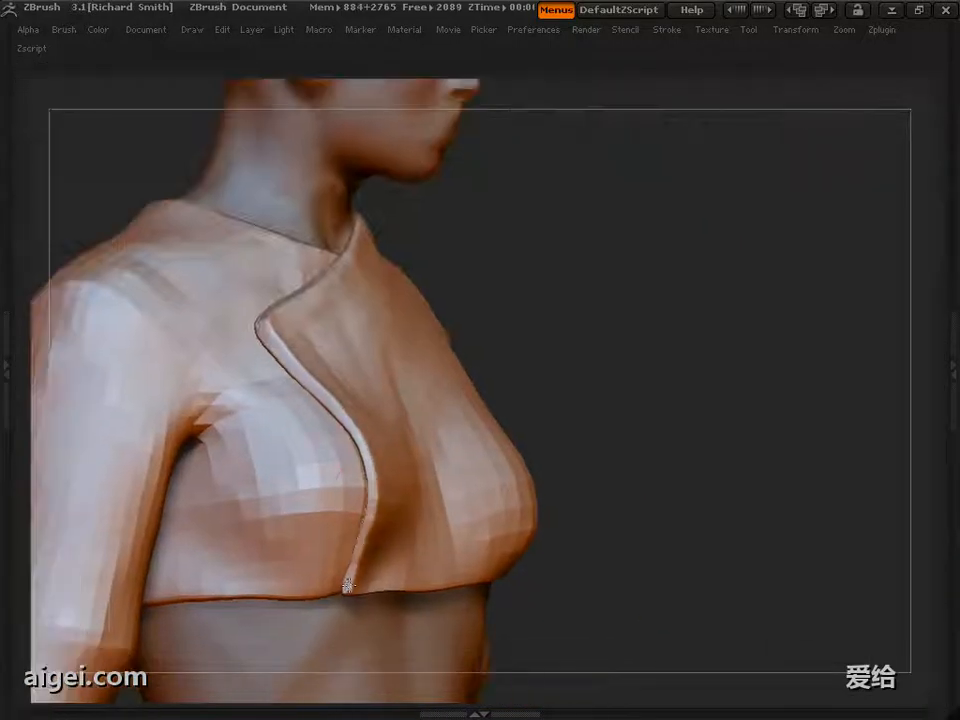
drag(570, 383, 770, 420)
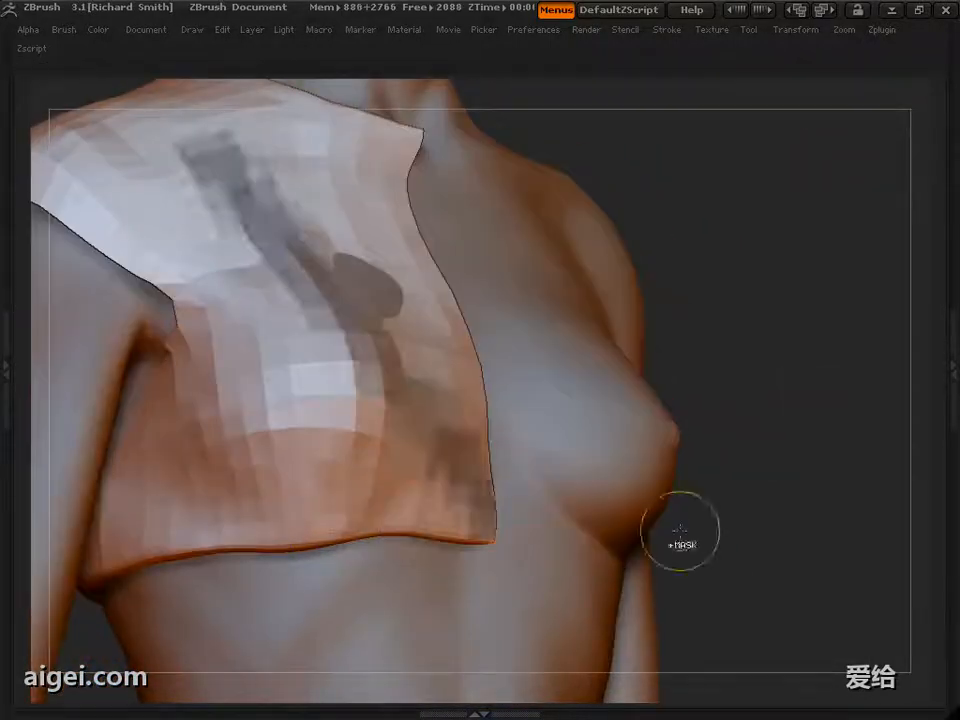
Mask the front panel beneath the overlapping flap and adjust the unmasked flap edge against the chest
ctrl+drag(717, 683, 201, 133)
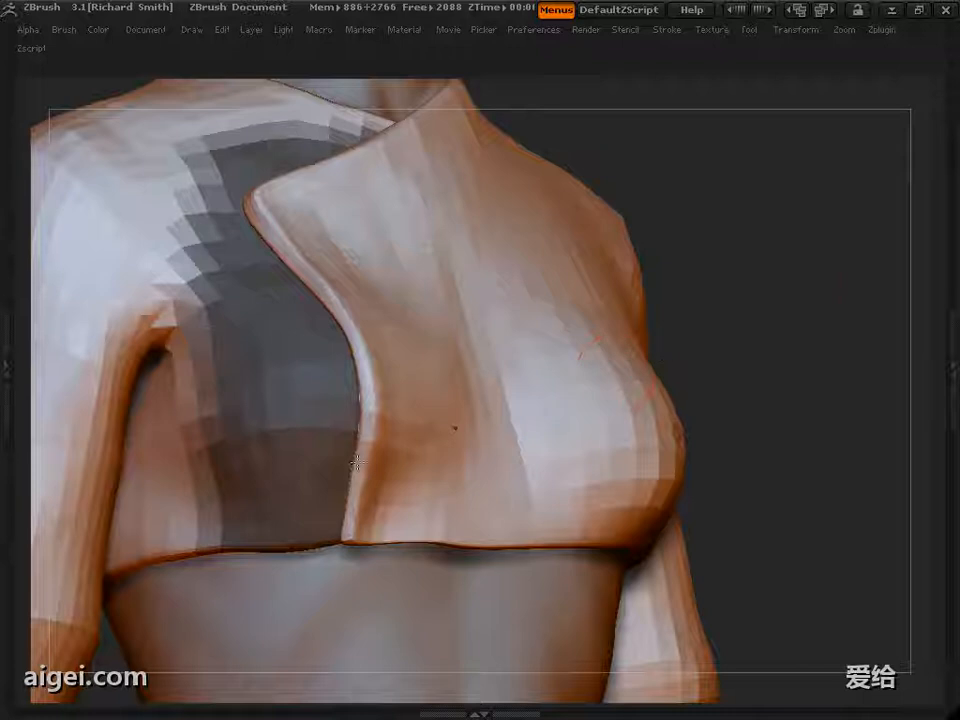
drag(801, 287, 780, 300)
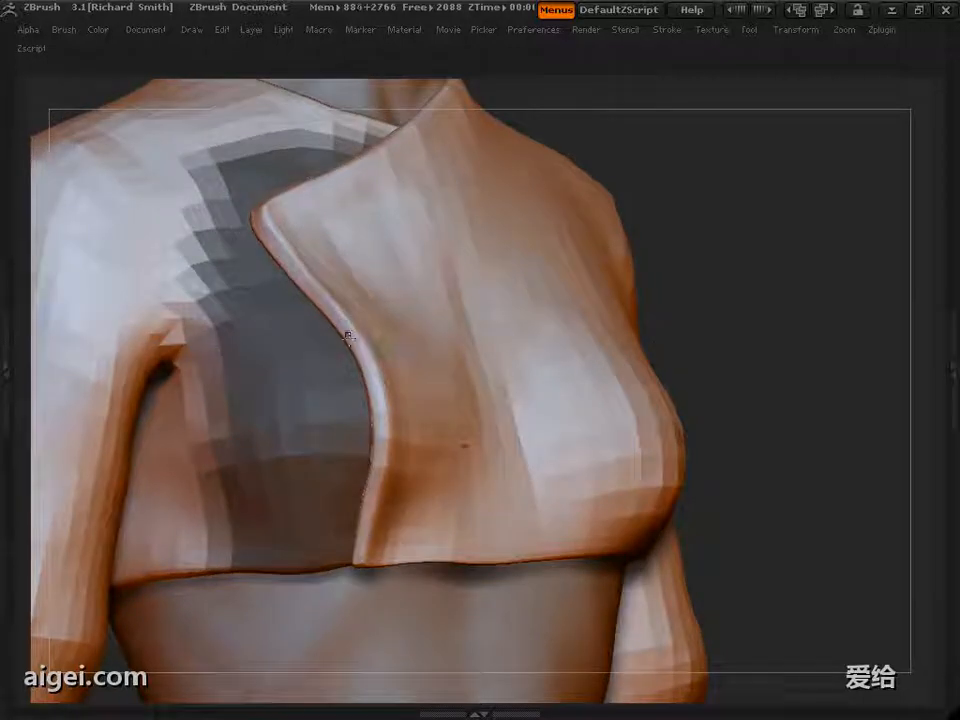
alt+drag(758, 440, 745, 344)
drag(703, 276, 727, 342)
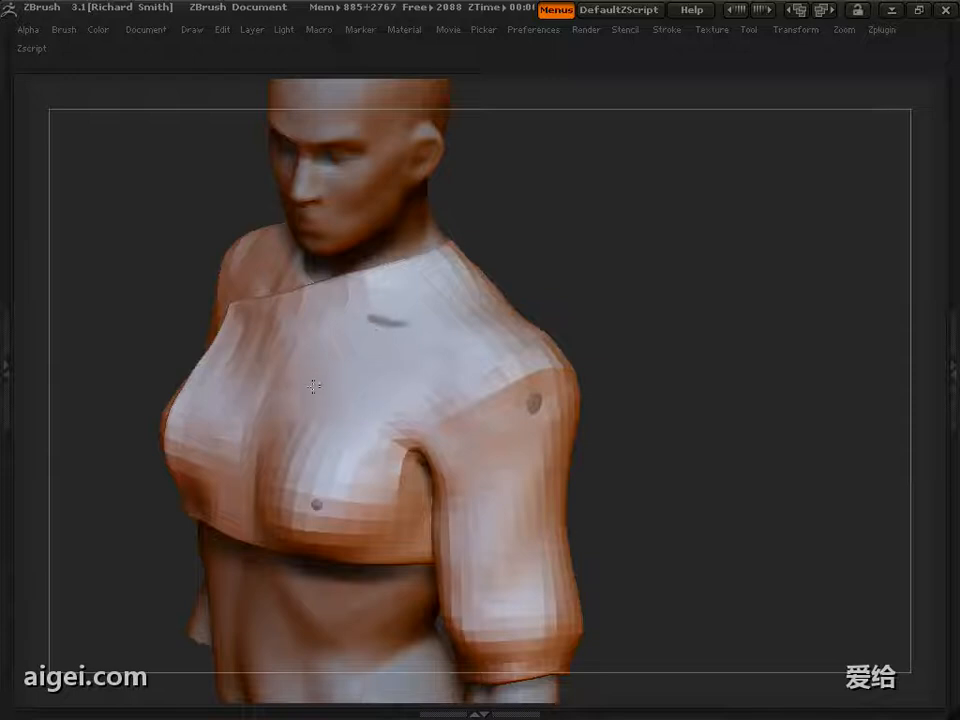
Pull the jacket's surface over the upper chest, bust and front of the figure's left shoulder
drag(372, 319, 406, 324)
mouse_move(680, 330)
mouse_down()
mouse_move(683, 289)
mouse_move(695, 325)
mouse_up()
drag(375, 322, 485, 367)
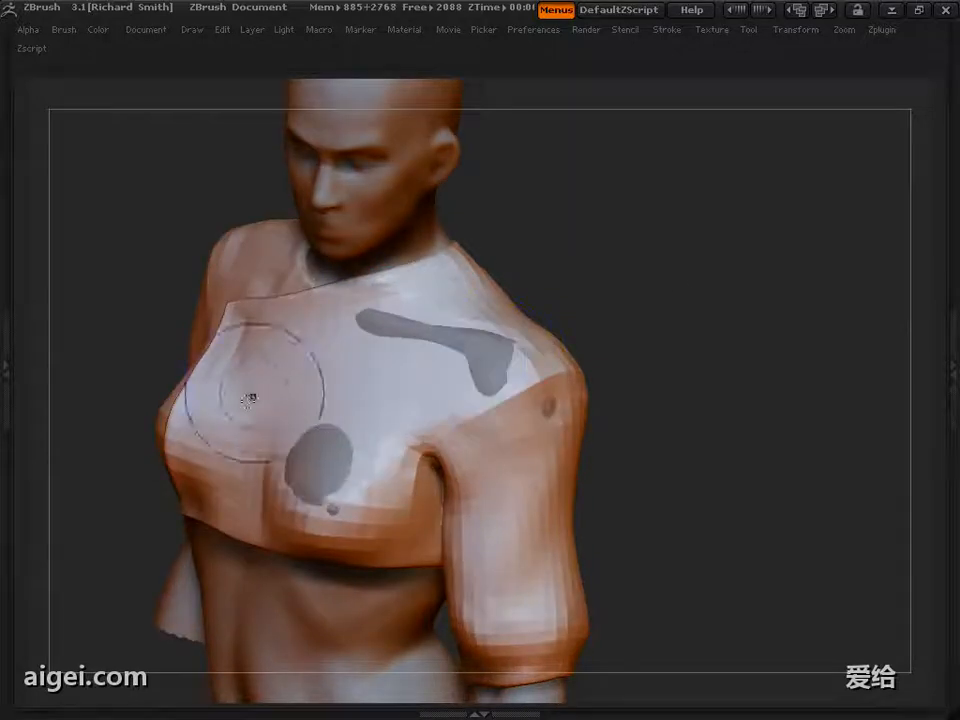
drag(660, 330, 620, 297)
drag(690, 288, 557, 397)
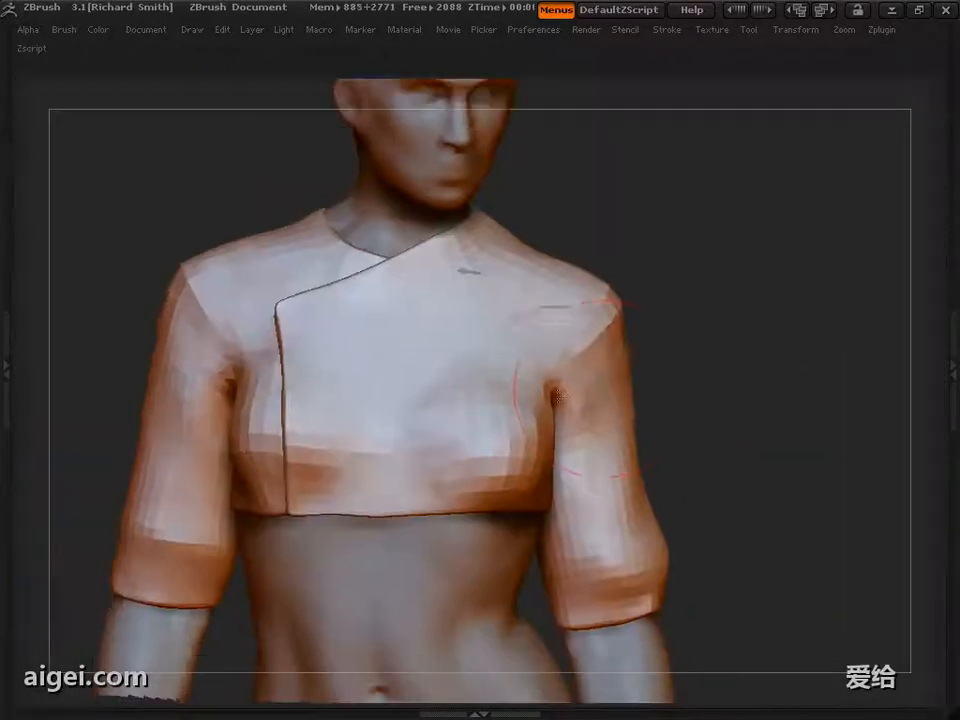
Resize the brush and adjust the jacket's back and the upper sleeve from behind
drag(680, 450, 860, 445)
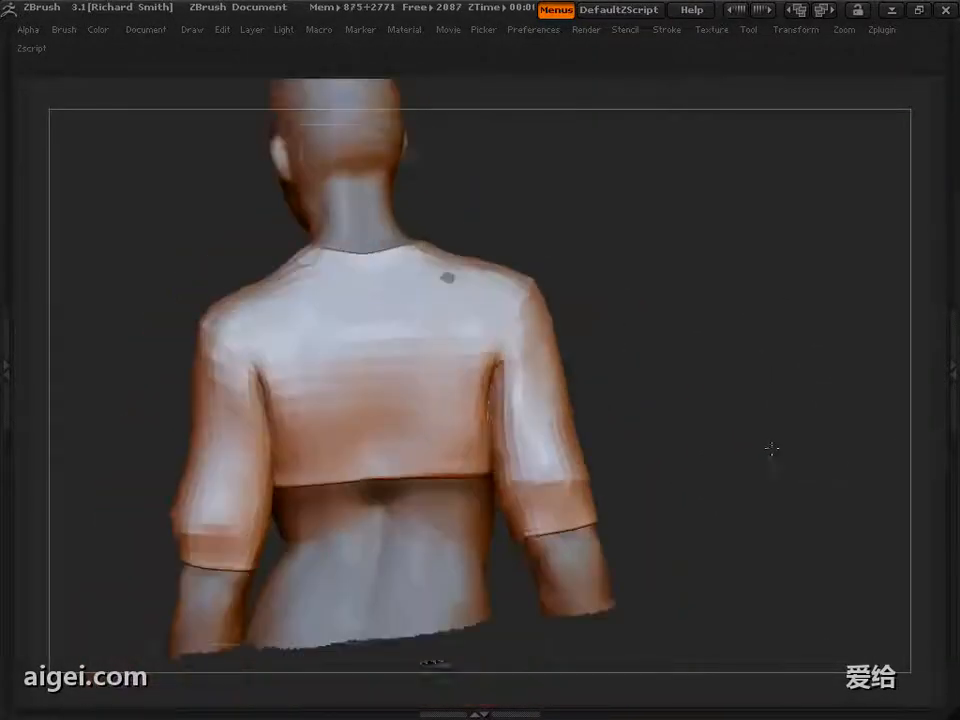
drag(771, 450, 758, 366)
key(s)
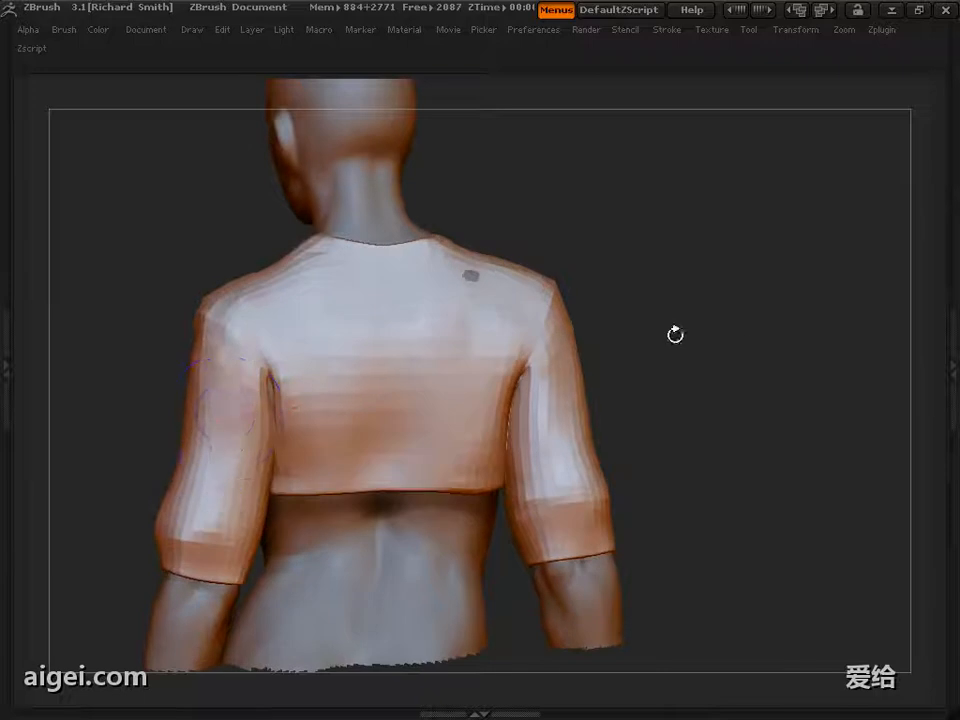
drag(675, 334, 690, 231)
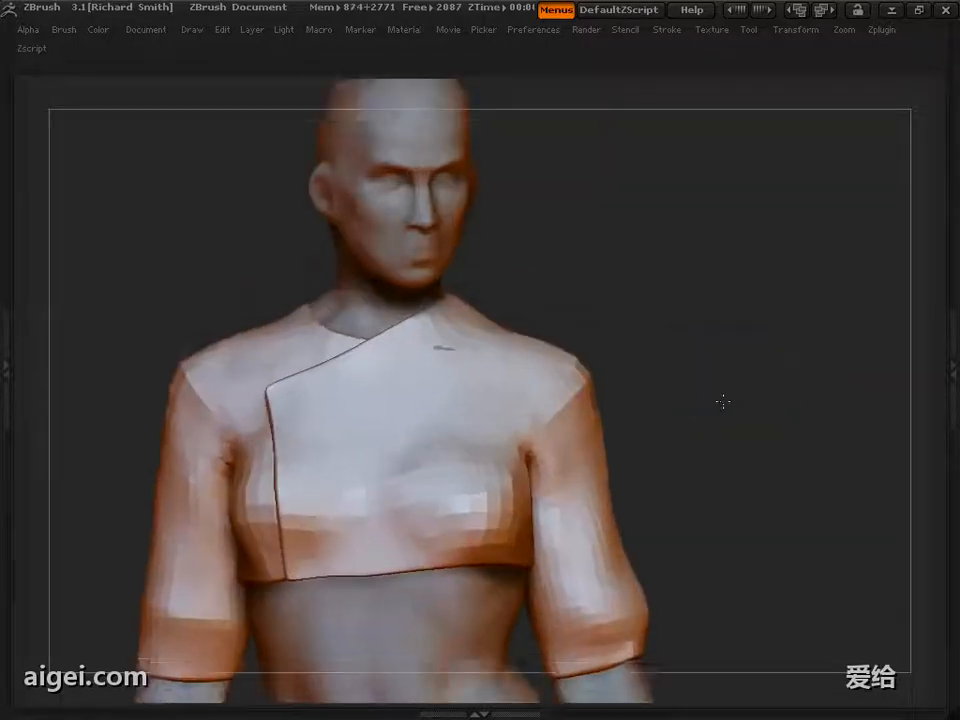
Reduce the Move brush's draw size to 51 and reshape the neckline and shoulder from above
key(Tab)
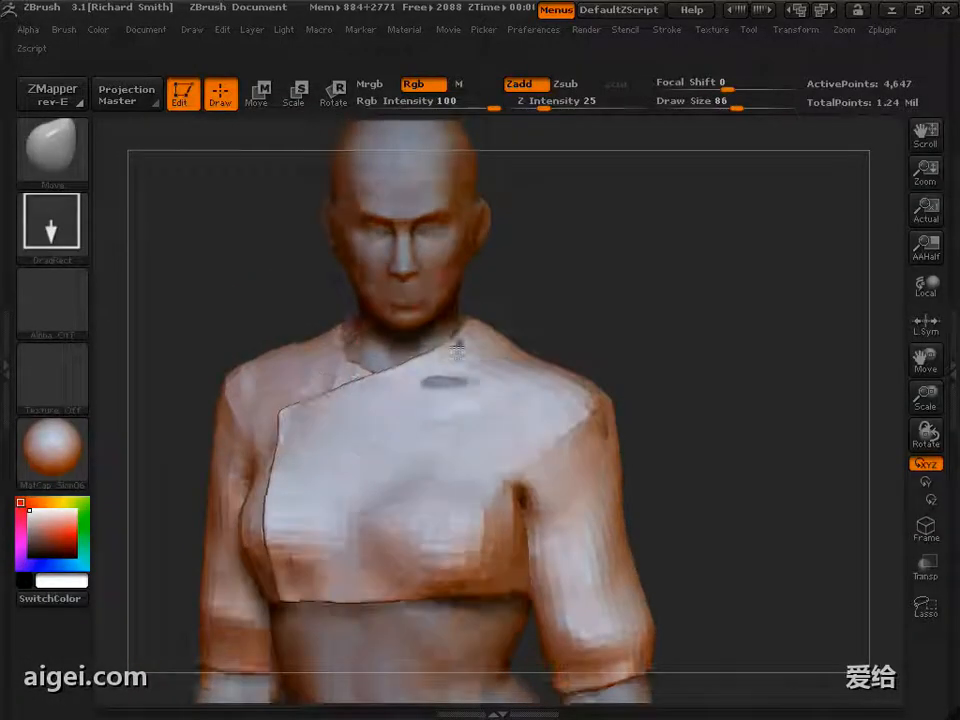
drag(620, 345, 700, 480)
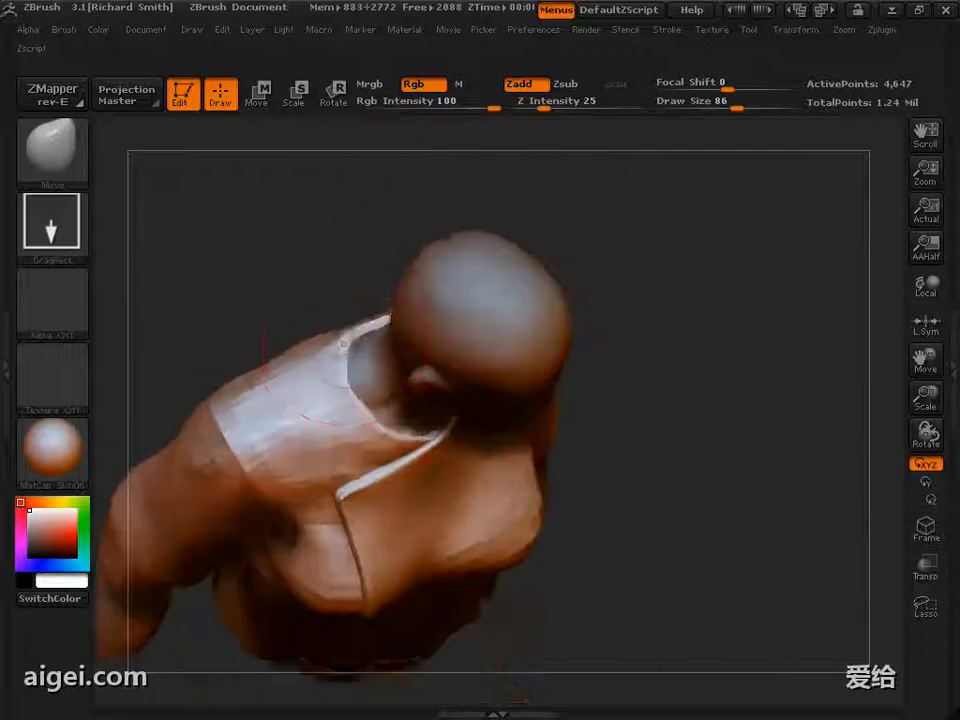
drag(292, 343, 215, 245)
key(s)
drag(274, 373, 256, 373)
drag(215, 260, 292, 343)
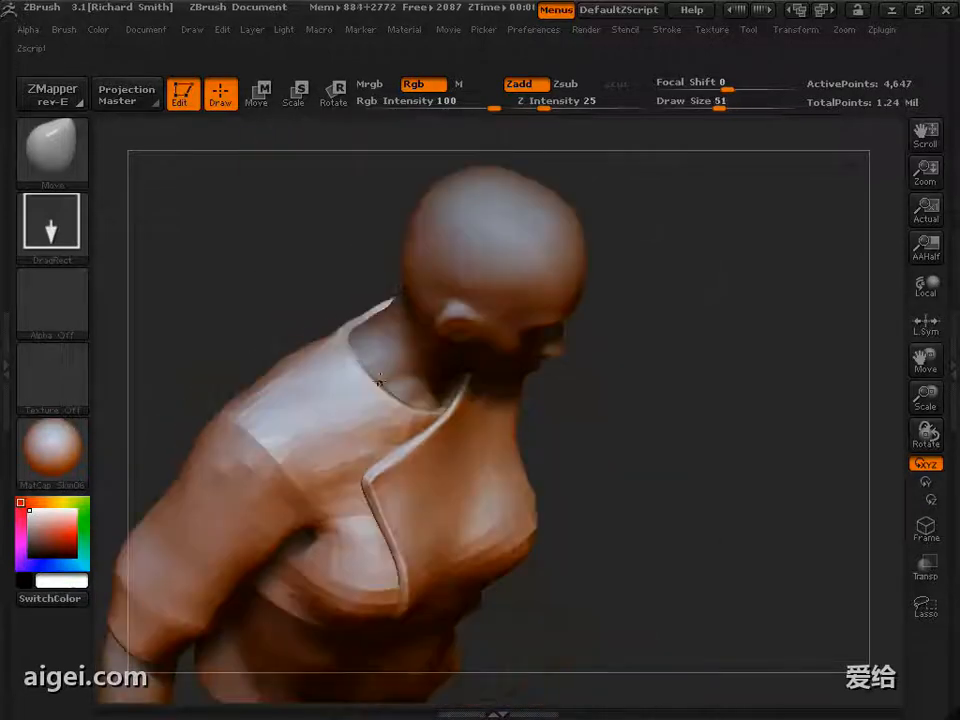
Switch to the Standard brush, adjust its size, and touch up the jacket's chest panels from the front
mouse_move(620, 378)
mouse_down()
mouse_move(710, 386)
mouse_move(580, 320)
mouse_up()
click(81, 165)
click(375, 279)
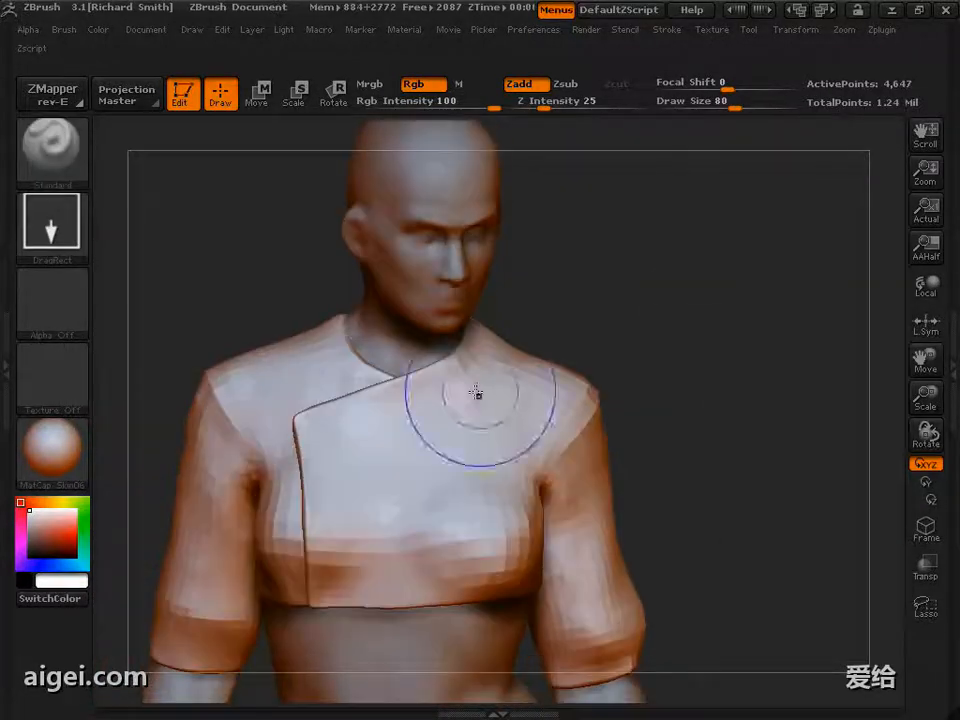
mouse_move(700, 296)
mouse_down()
mouse_move(668, 287)
mouse_move(684, 321)
mouse_move(733, 328)
mouse_move(720, 400)
mouse_move(620, 460)
mouse_move(720, 315)
mouse_move(765, 305)
mouse_up()
key(Tab)
key(s)
mouse_move(655, 435)
alt+mouse_down()
mouse_move(664, 377)
mouse_move(645, 366)
alt+mouse_up()
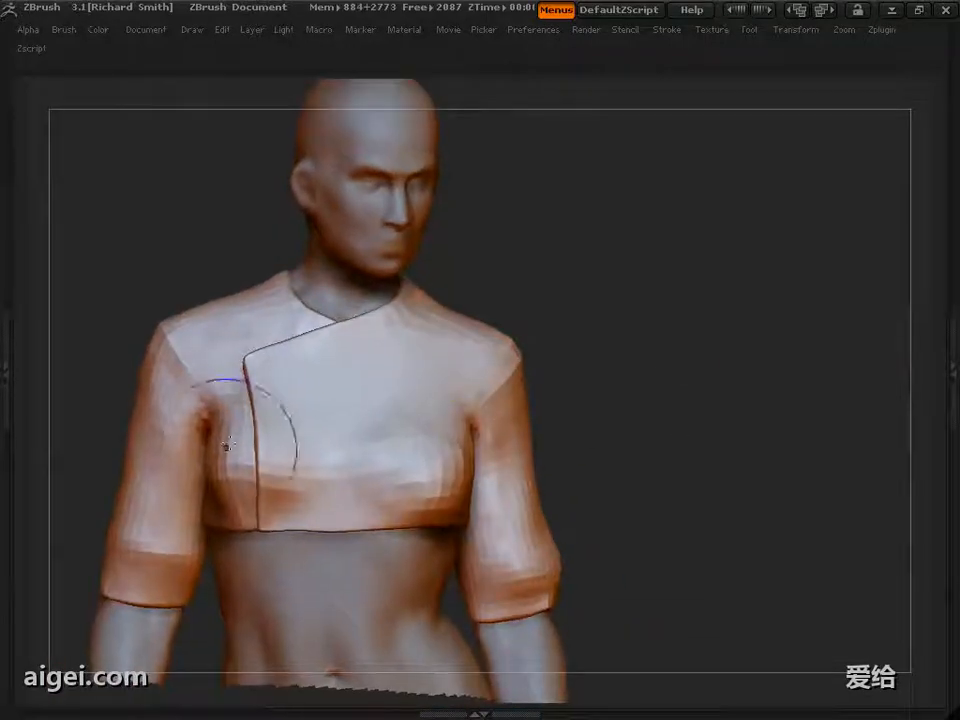
drag(560, 400, 579, 375)
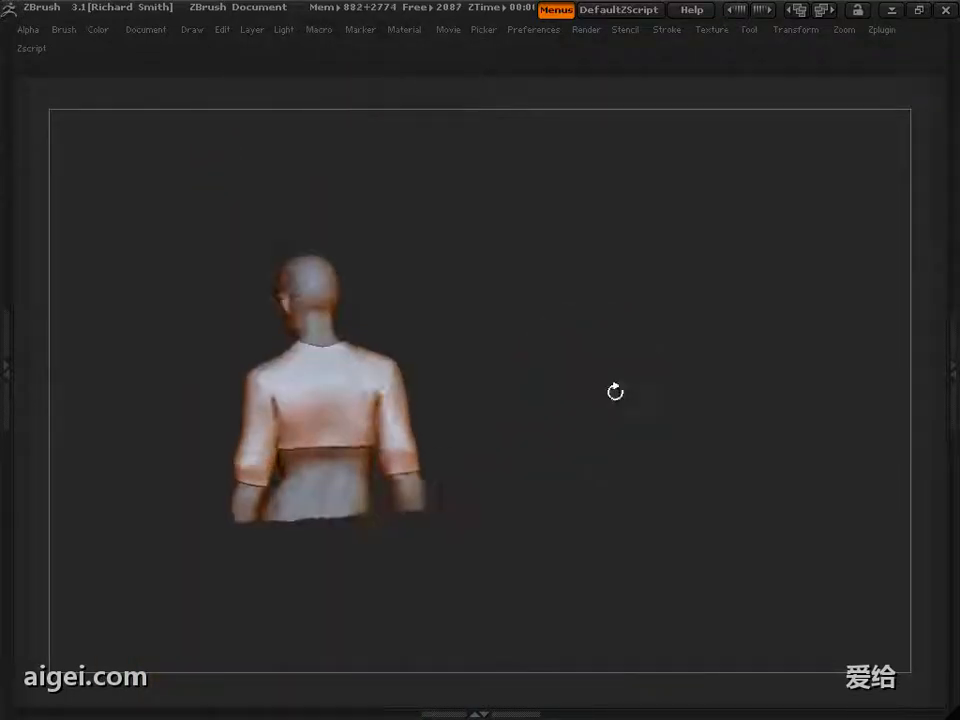
Raise the jacket to the next subdivision level and adjust the hem at the front and back with the Move brush
alt+drag(677, 419, 547, 412)
key(d)
mouse_move(672, 405)
mouse_down()
mouse_move(756, 405)
mouse_move(690, 408)
mouse_up()
alt+drag(690, 408, 655, 436)
key(Tab)
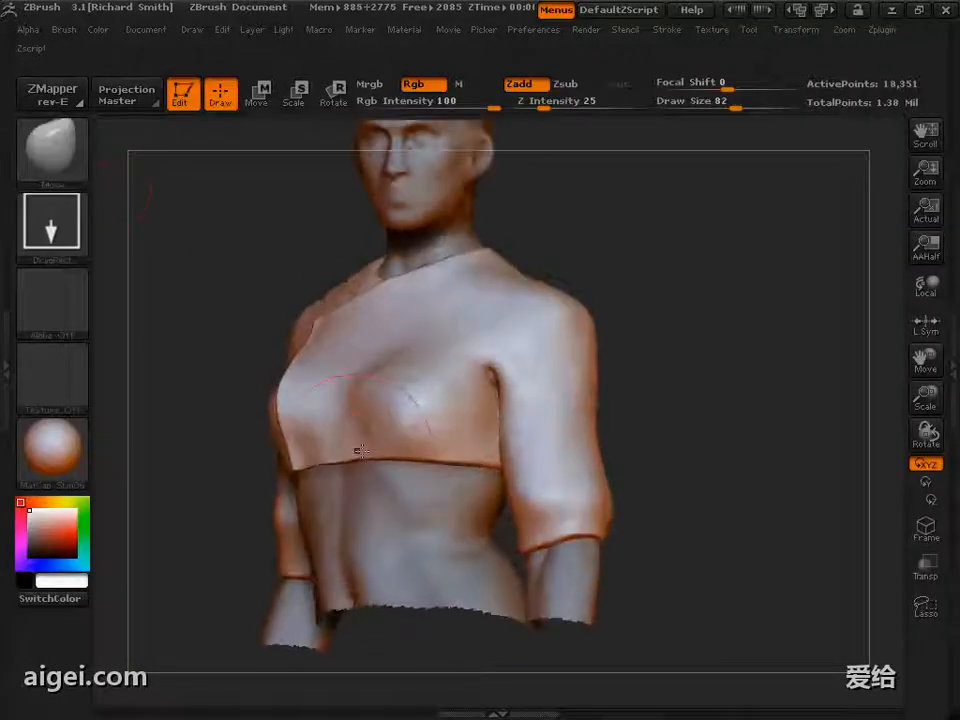
drag(650, 432, 862, 434)
key(Tab)
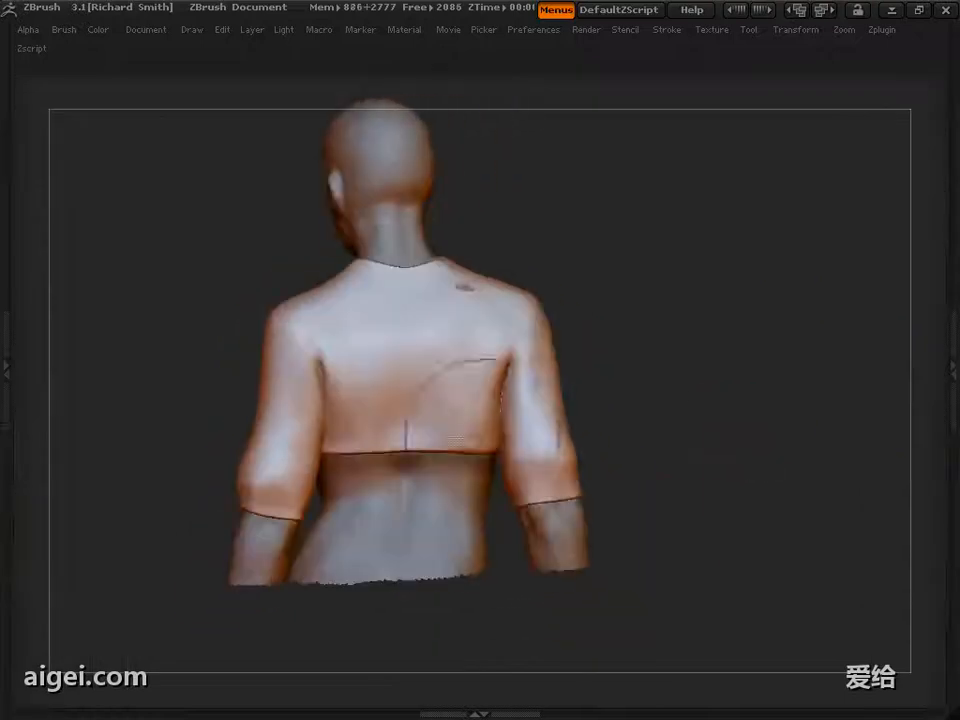
Select the Flatten brush and set its BrushMod to 24
key(Tab)
click(52, 150)
click(612, 180)
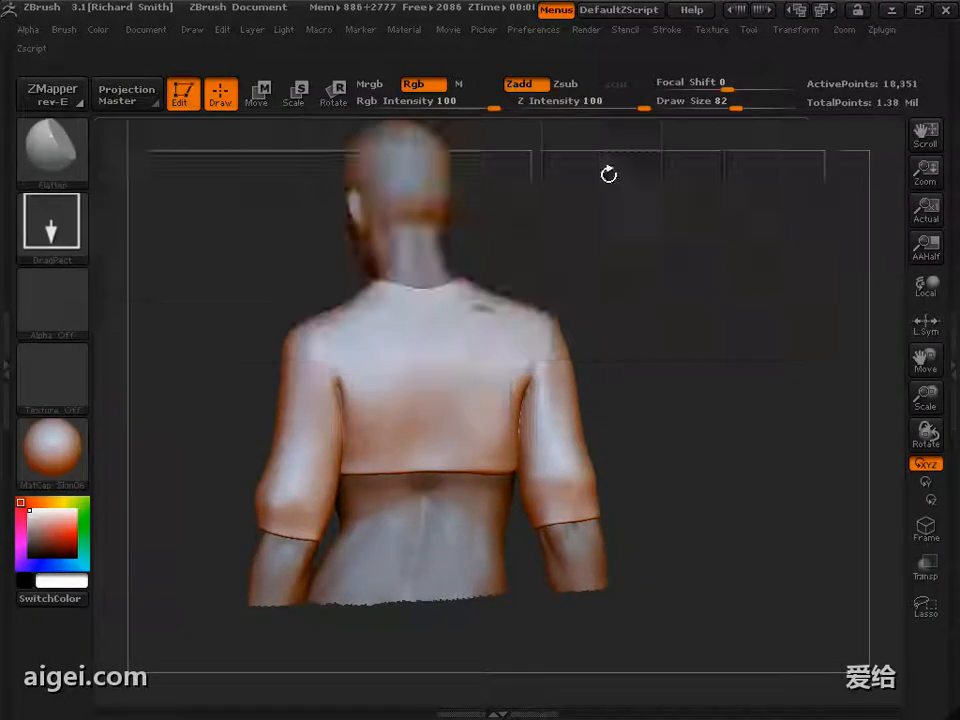
click(70, 163)
drag(377, 332, 392, 330)
click(68, 160)
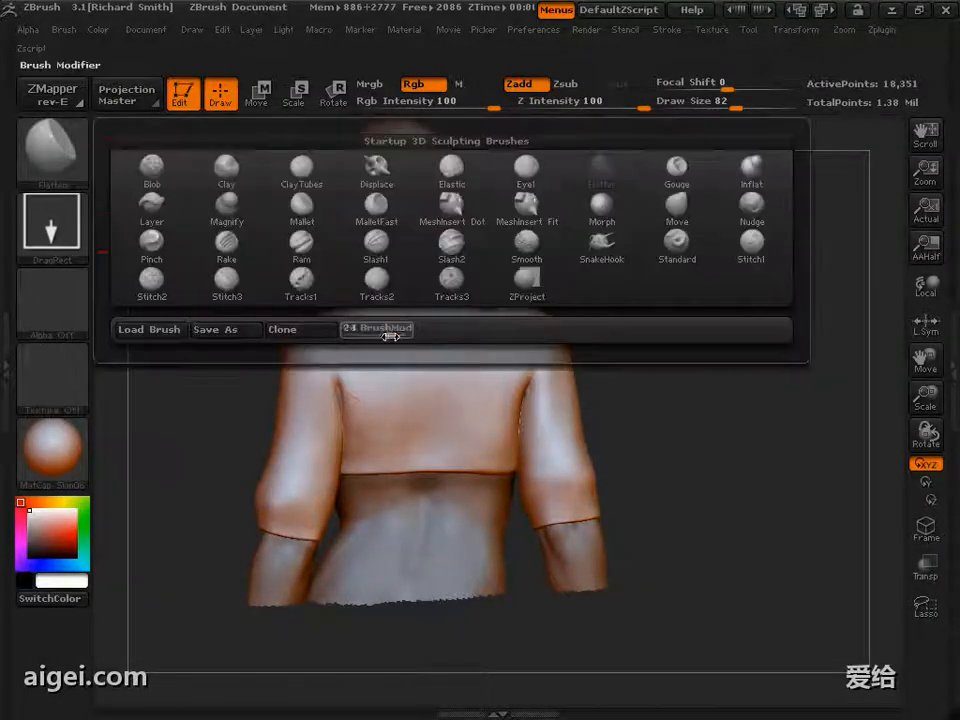
click(390, 334)
click(68, 160)
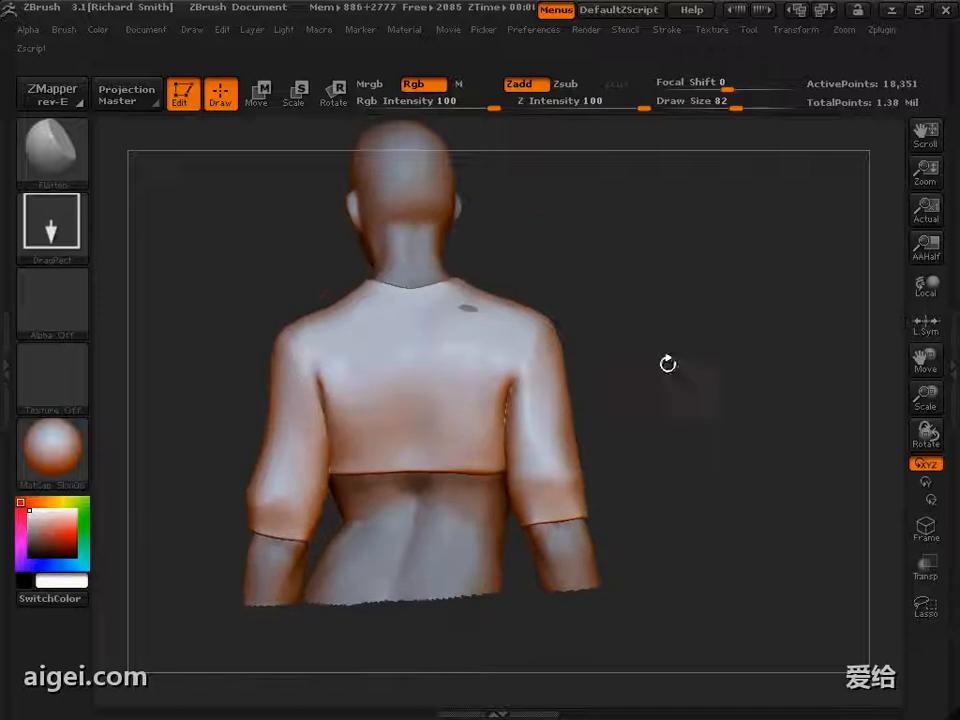
Check the jacket from the front and save the tool as jacket_01.ztl in the gnomonology folder
key(Tab)
mouse_move(763, 392)
mouse_down()
mouse_move(789, 430)
mouse_move(743, 384)
mouse_up()
key(s)
alt+drag(735, 430, 745, 198)
click(749, 30)
click(870, 65)
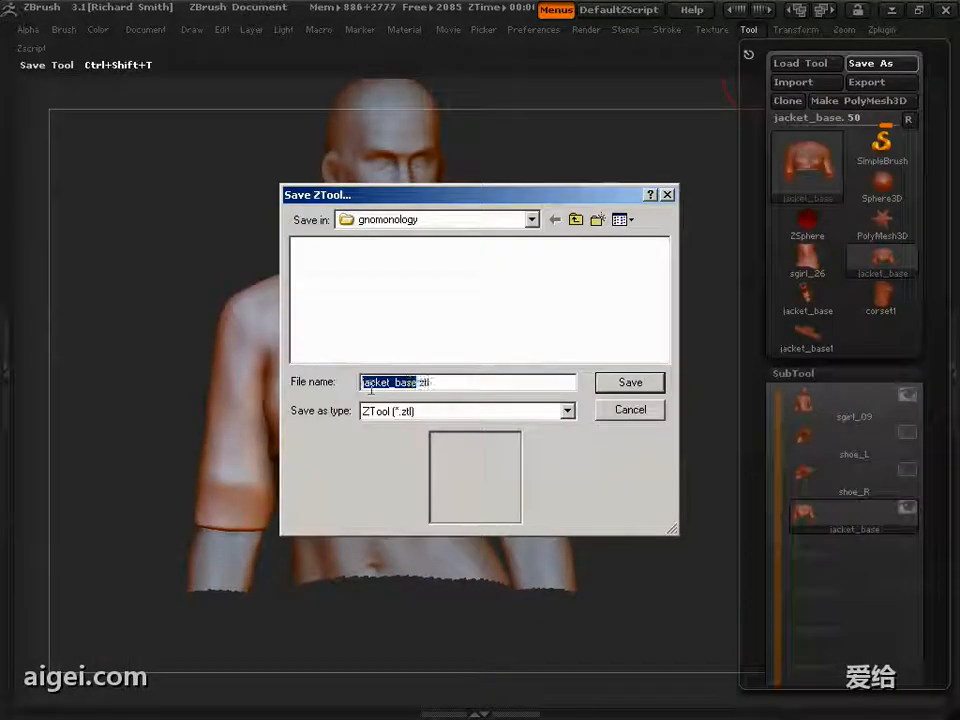
text(jacket_01)
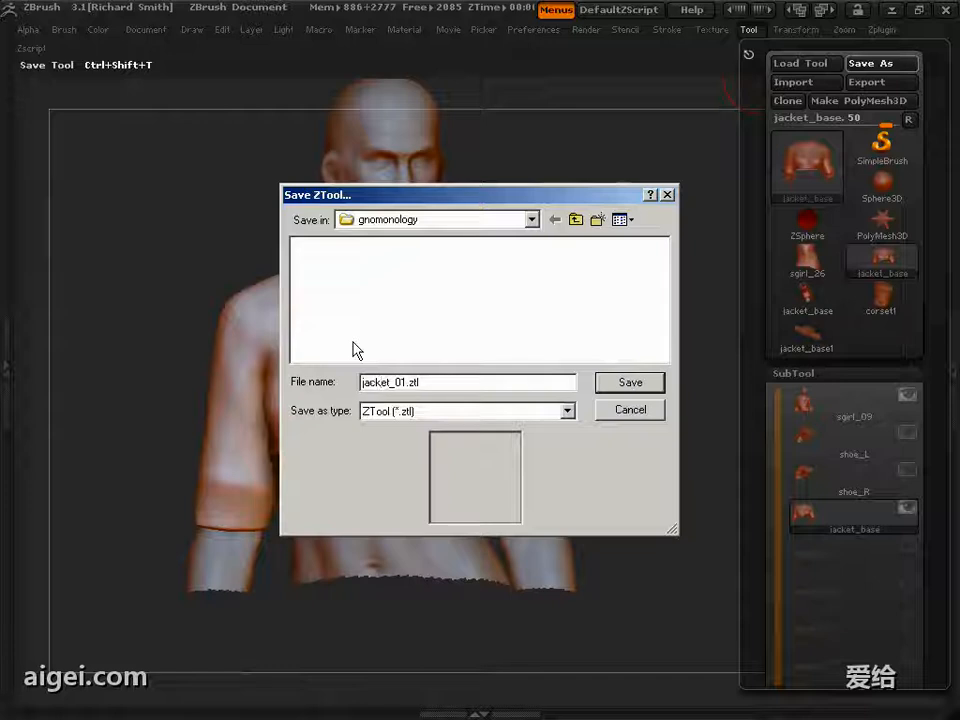
key(Return)
Sculpt a narrow cuff band around the end of the figure's left sleeve and puff out the fabric above it
mouse_move(656, 379)
mouse_down()
mouse_move(627, 458)
mouse_move(549, 493)
mouse_move(675, 448)
mouse_move(397, 369)
mouse_move(156, 467)
mouse_move(562, 370)
mouse_up()
drag(630, 368, 735, 358)
drag(165, 450, 45, 458)
mouse_move(243, 425)
mouse_down()
mouse_move(167, 476)
mouse_move(329, 404)
mouse_up()
mouse_move(339, 462)
mouse_down()
mouse_move(139, 401)
mouse_move(208, 456)
mouse_move(328, 514)
mouse_move(757, 401)
mouse_move(750, 470)
mouse_move(684, 407)
mouse_move(600, 420)
mouse_up()
drag(512, 366, 466, 392)
mouse_move(640, 420)
mouse_down()
mouse_move(743, 412)
mouse_move(561, 553)
mouse_move(679, 399)
mouse_move(819, 435)
mouse_move(400, 412)
mouse_move(750, 343)
mouse_move(279, 354)
mouse_up()
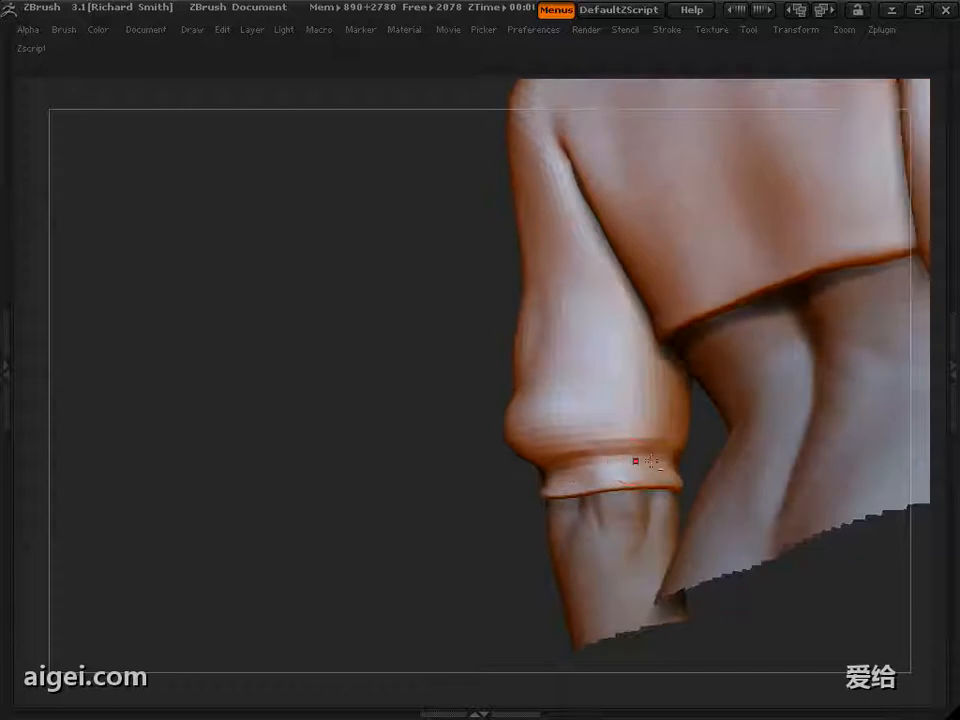
Deepen the groove above the cuff across the left sleeve's front, and shape the matching cuff on the right sleeve
mouse_move(650, 461)
mouse_down()
mouse_move(396, 435)
mouse_move(360, 464)
mouse_up()
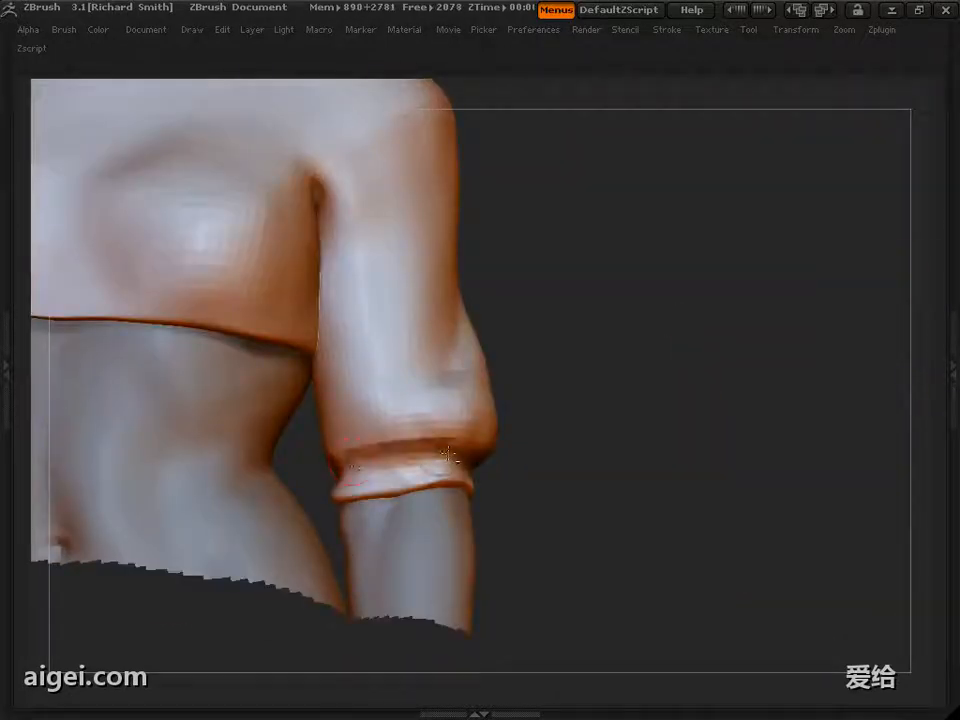
mouse_move(450, 455)
mouse_down()
mouse_move(516, 454)
mouse_move(410, 403)
mouse_up()
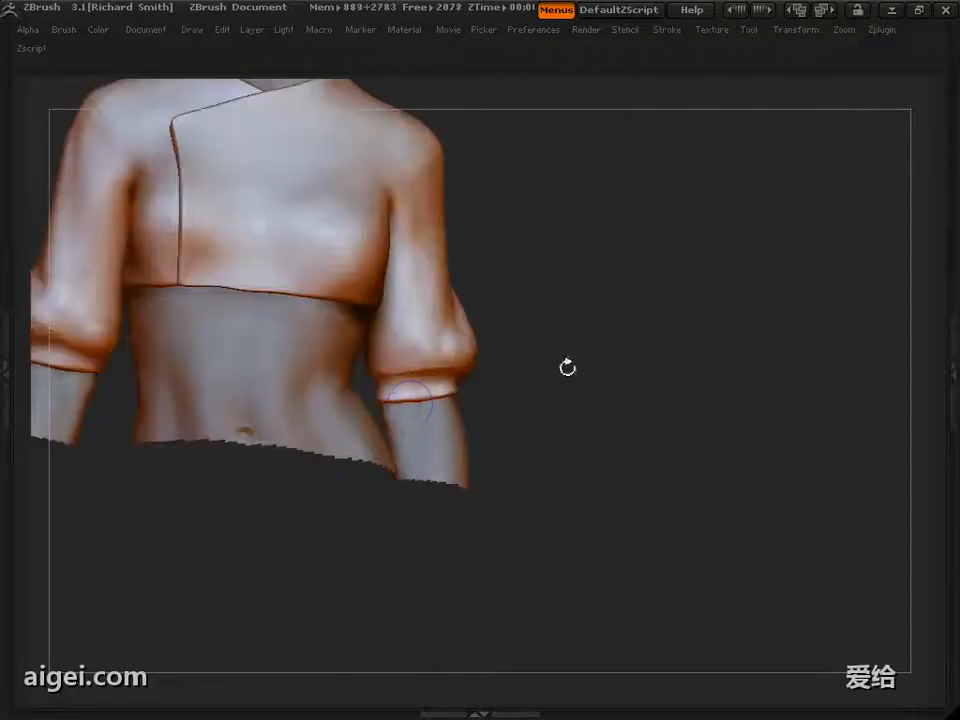
drag(567, 367, 662, 384)
mouse_move(600, 412)
alt+mouse_down()
mouse_move(737, 407)
mouse_move(860, 440)
alt+mouse_up()
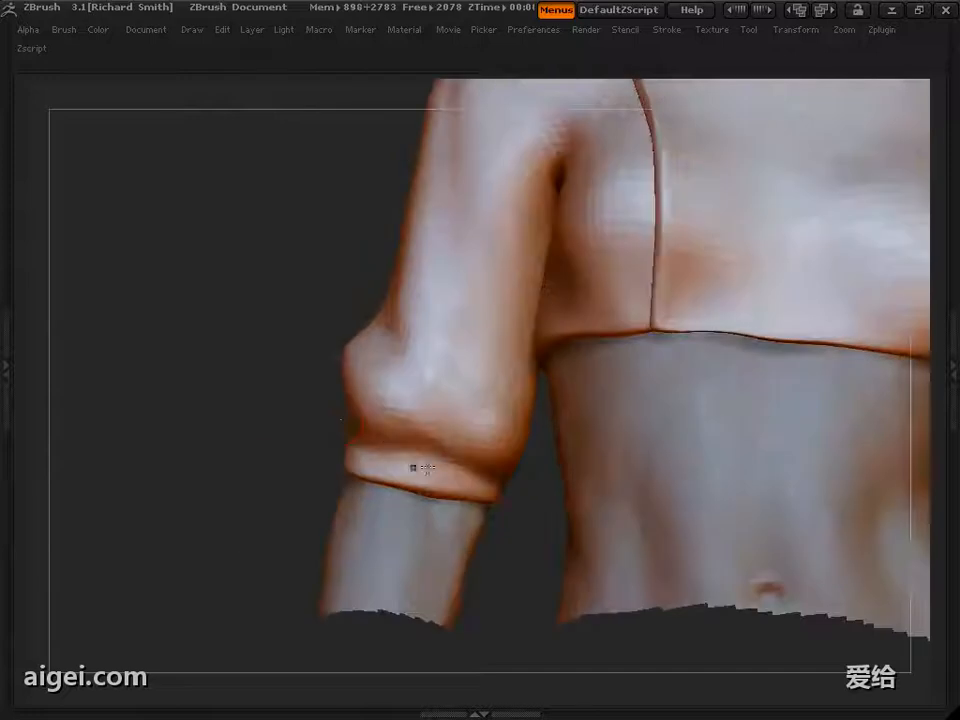
mouse_move(410, 449)
mouse_down()
mouse_move(197, 476)
mouse_move(740, 382)
mouse_move(855, 390)
mouse_up()
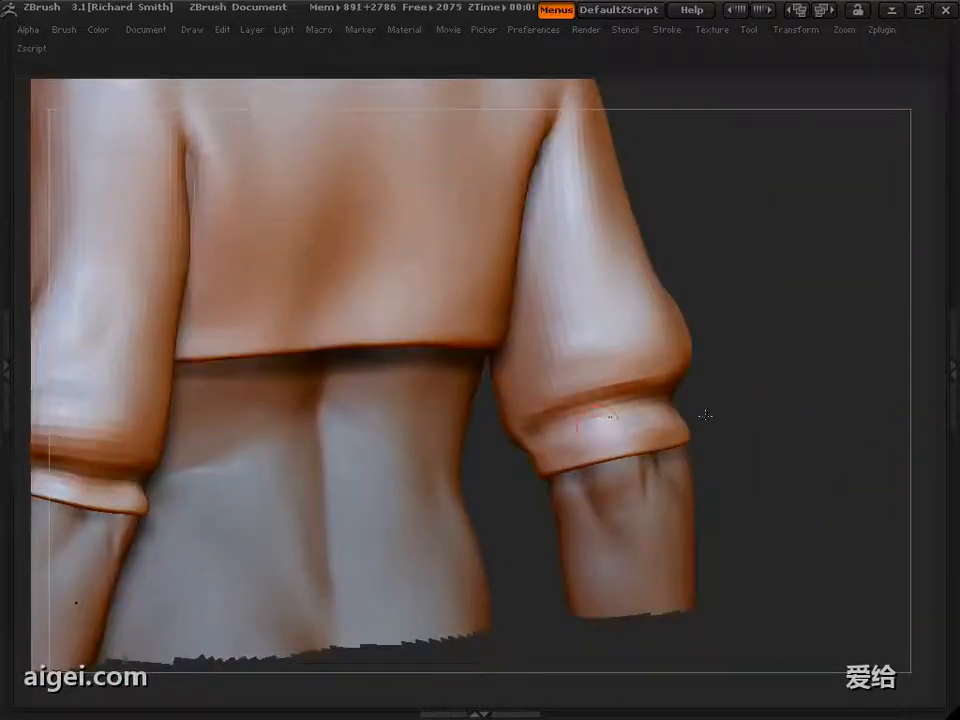
Carve a long diagonal fold down the front of the figure's left sleeve, from the outer upper arm toward the cuff
mouse_move(705, 414)
mouse_down()
mouse_move(730, 414)
mouse_move(285, 414)
mouse_move(203, 471)
mouse_move(232, 480)
mouse_up()
mouse_move(663, 421)
mouse_down()
mouse_move(671, 336)
mouse_move(748, 300)
mouse_move(562, 519)
mouse_move(853, 377)
mouse_move(761, 362)
mouse_move(754, 405)
mouse_move(626, 390)
mouse_move(426, 512)
mouse_move(669, 390)
mouse_move(669, 358)
mouse_up()
mouse_move(493, 418)
mouse_down()
mouse_move(649, 343)
mouse_move(679, 362)
mouse_move(589, 414)
mouse_move(488, 338)
mouse_move(501, 317)
mouse_move(664, 429)
mouse_move(426, 506)
mouse_move(395, 505)
mouse_move(487, 320)
mouse_move(459, 459)
mouse_move(673, 415)
mouse_up()
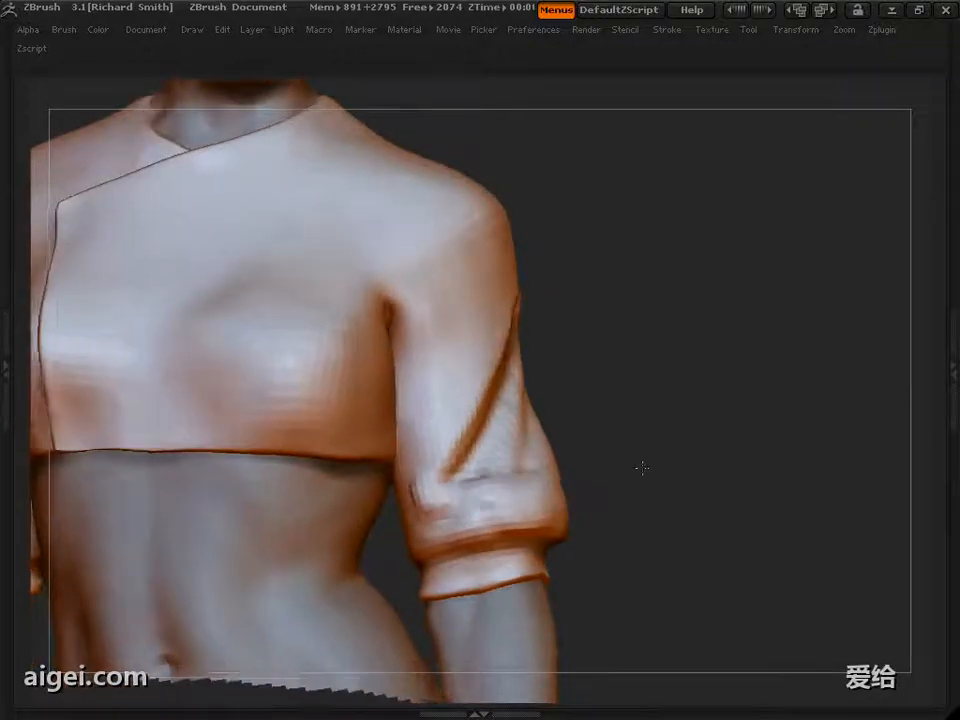
Build up horizontal bunched folds above the left cuff and deepen the lower end of the diagonal sleeve fold
mouse_move(642, 467)
mouse_down()
mouse_move(456, 450)
mouse_move(611, 439)
mouse_move(488, 487)
mouse_move(657, 451)
mouse_up()
drag(720, 450, 550, 430)
mouse_move(275, 405)
mouse_down()
mouse_move(600, 420)
mouse_move(709, 407)
mouse_move(664, 373)
mouse_move(640, 413)
mouse_move(615, 416)
mouse_up()
mouse_move(570, 455)
mouse_down()
mouse_move(499, 450)
mouse_move(669, 373)
mouse_move(620, 383)
mouse_up()
drag(486, 388, 427, 485)
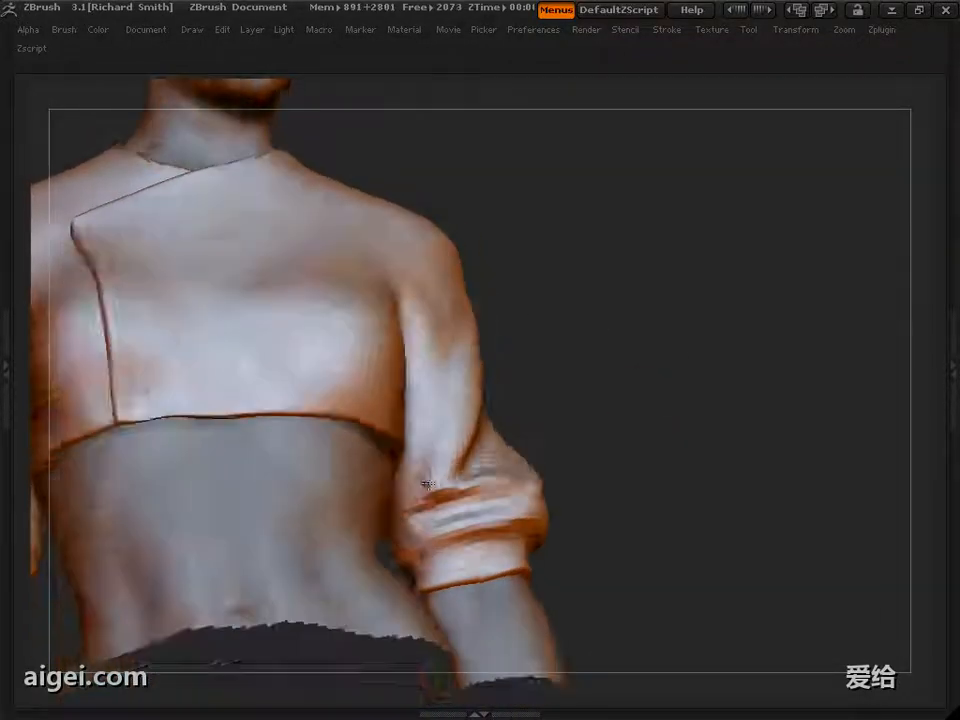
mouse_move(386, 541)
mouse_down()
mouse_move(662, 364)
mouse_move(677, 392)
mouse_move(639, 375)
mouse_move(610, 385)
mouse_up()
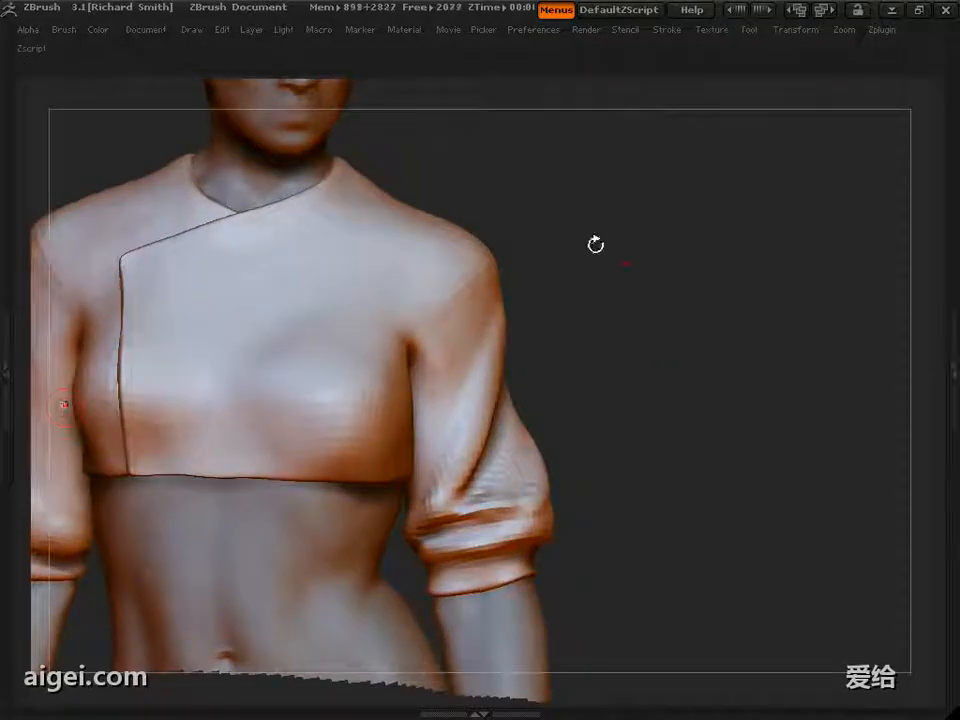
Sculpt creases around the left shoulder seam and front armpit, and add diagonal folds down the upper left sleeve
mouse_move(595, 244)
mouse_down()
mouse_move(463, 313)
mouse_move(467, 328)
mouse_move(403, 345)
mouse_move(379, 386)
mouse_move(345, 315)
mouse_move(401, 270)
mouse_move(362, 404)
mouse_up()
mouse_move(422, 297)
mouse_down()
mouse_move(250, 418)
mouse_move(313, 418)
mouse_up()
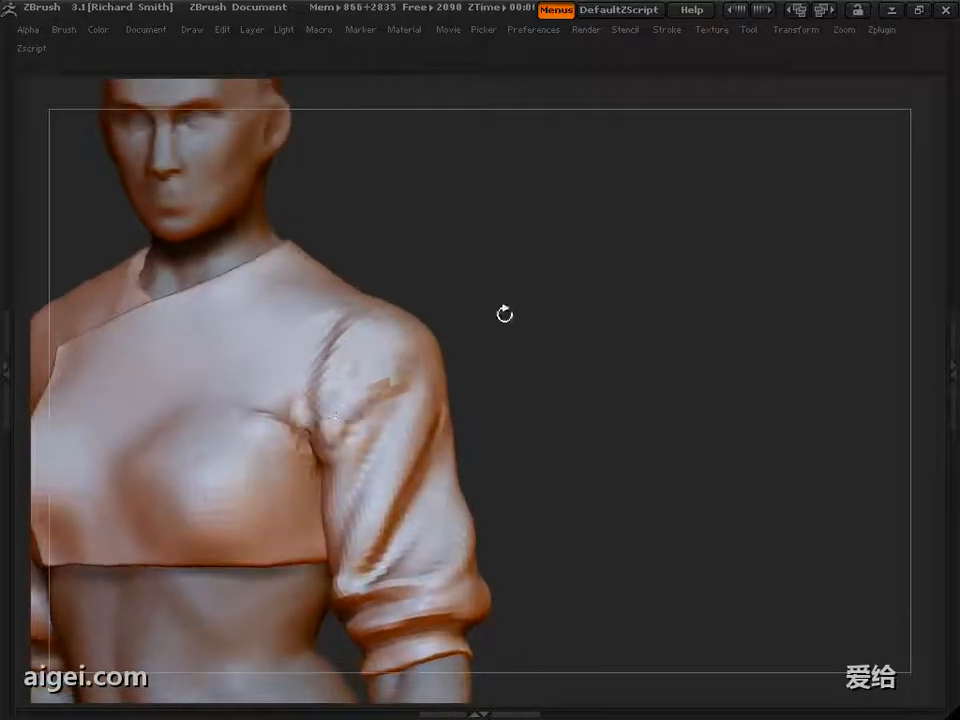
drag(506, 313, 380, 398)
drag(466, 336, 589, 332)
drag(424, 362, 390, 467)
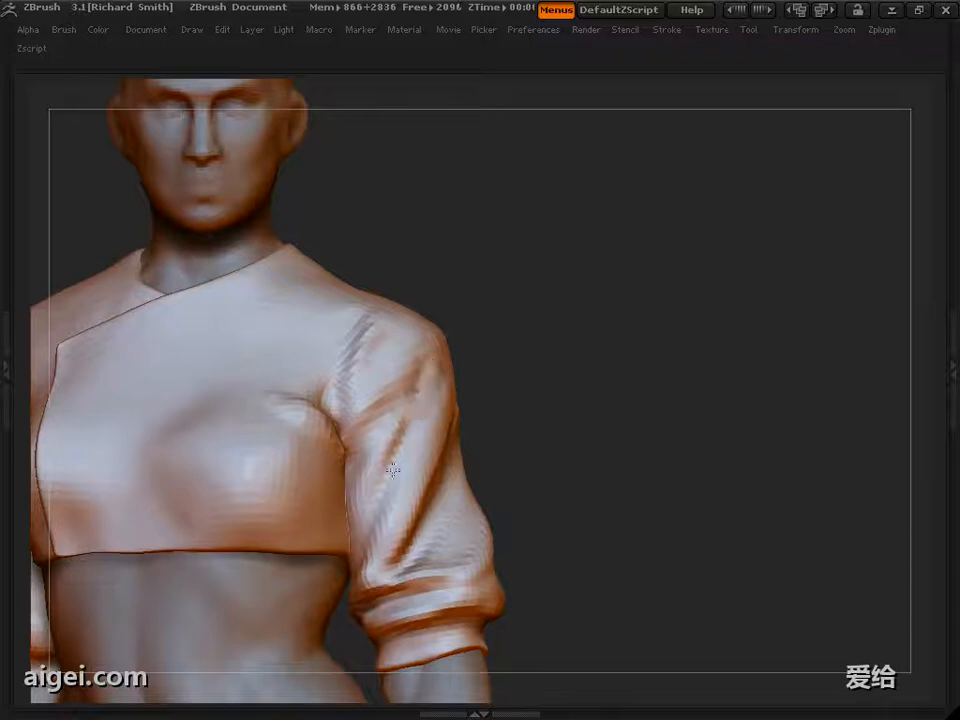
Refine the front folds of the left sleeve and curve the fold above the cuff around its outer side
mouse_move(600, 338)
mouse_down()
mouse_move(540, 347)
mouse_move(600, 347)
mouse_move(545, 413)
mouse_move(572, 407)
mouse_move(626, 433)
mouse_move(450, 388)
mouse_move(425, 395)
mouse_move(439, 422)
mouse_move(429, 452)
mouse_up()
drag(294, 490, 280, 432)
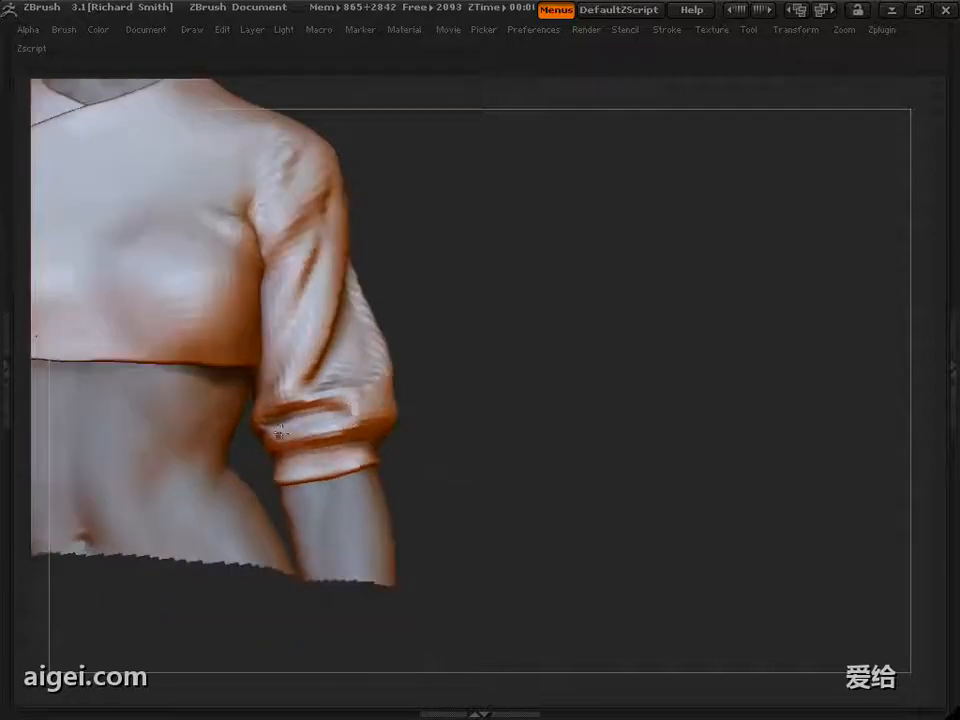
mouse_move(351, 424)
mouse_down()
mouse_move(285, 473)
mouse_move(306, 444)
mouse_up()
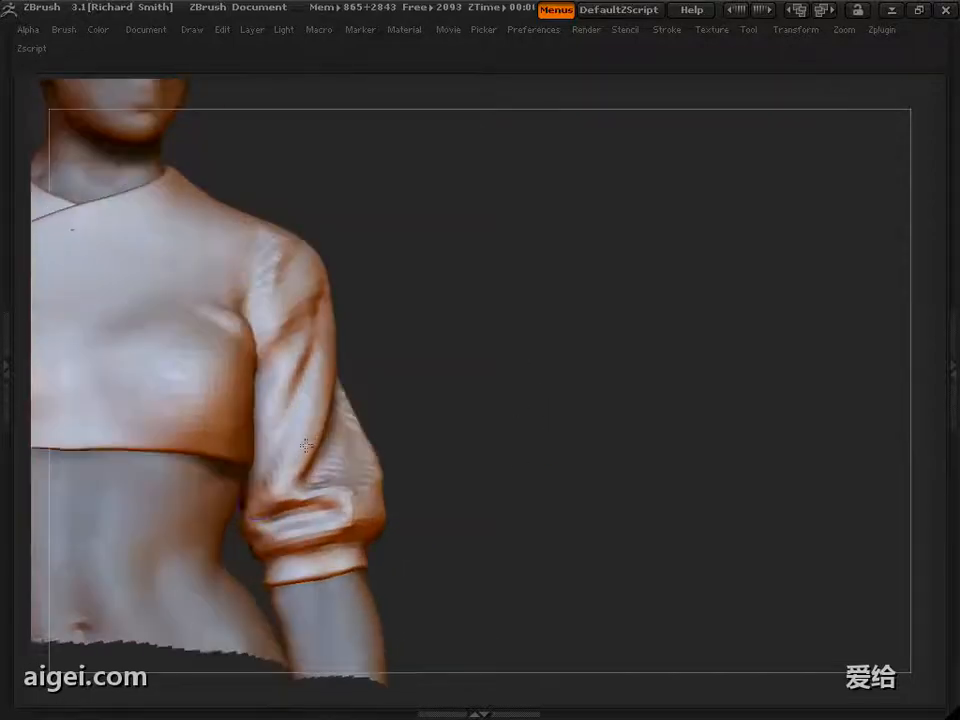
drag(267, 483, 648, 315)
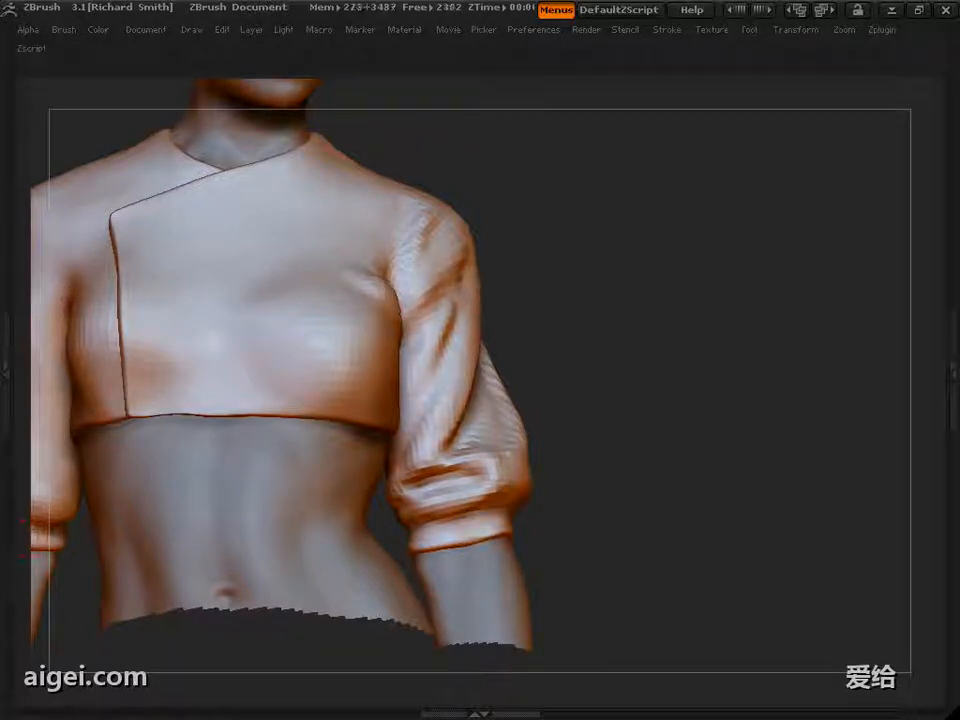
Sculpt pull folds running from the back armpit down the upper back of the left sleeve
mouse_move(670, 284)
mouse_down()
mouse_move(664, 349)
mouse_move(686, 274)
mouse_move(589, 379)
mouse_move(564, 392)
mouse_move(578, 362)
mouse_move(605, 352)
mouse_move(675, 349)
mouse_move(615, 420)
mouse_move(690, 376)
mouse_up()
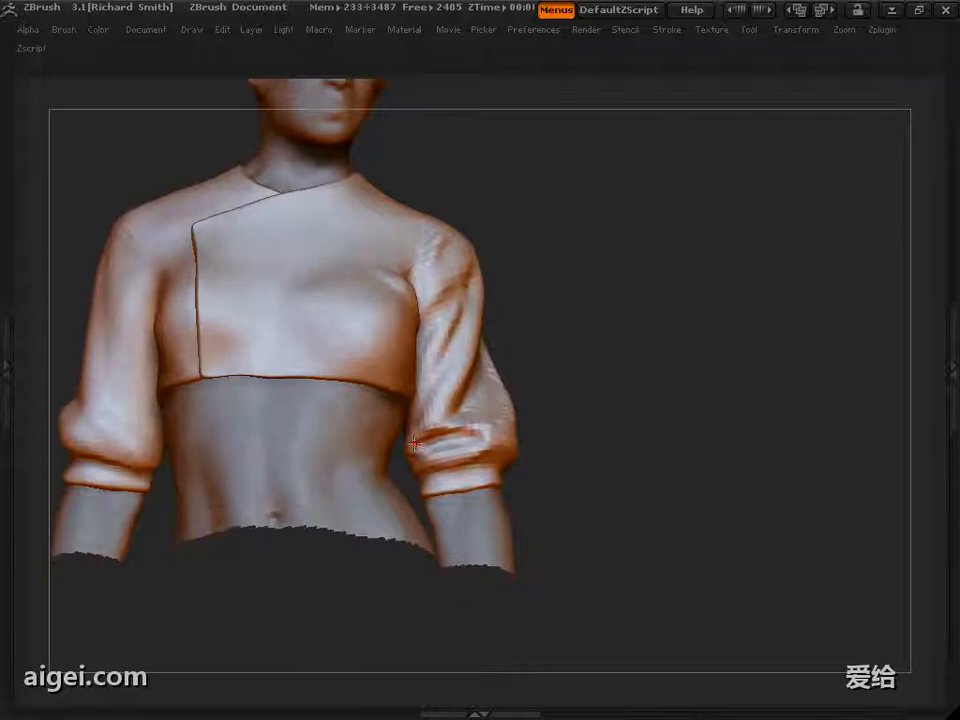
drag(525, 426, 753, 317)
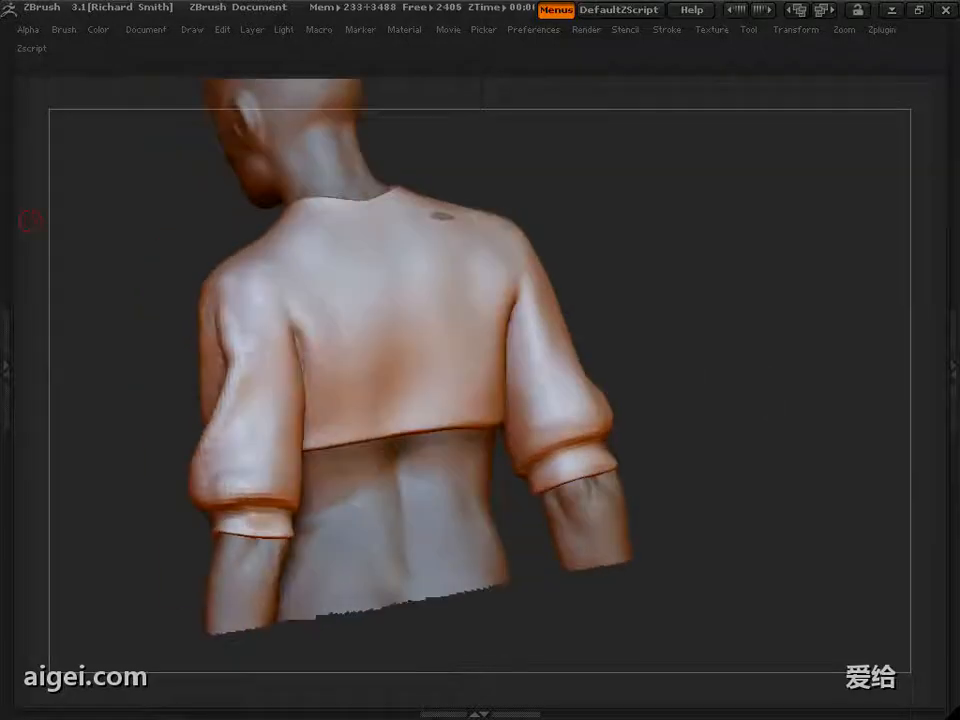
mouse_move(721, 353)
mouse_down()
mouse_move(729, 339)
mouse_move(712, 368)
mouse_up()
drag(173, 388, 262, 420)
drag(870, 290, 758, 296)
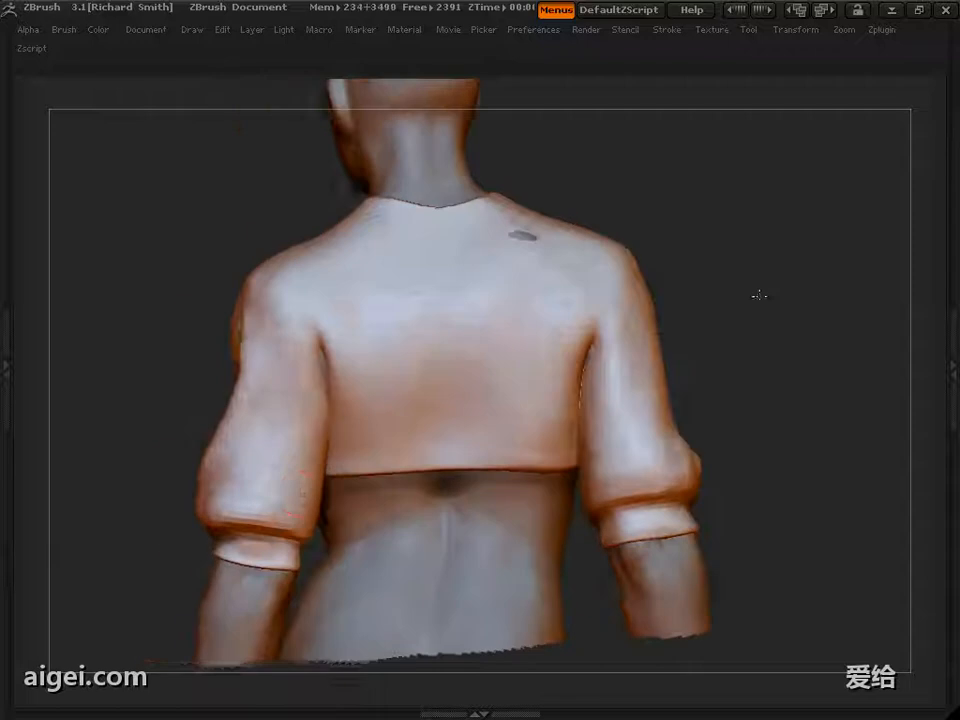
drag(146, 336, 144, 349)
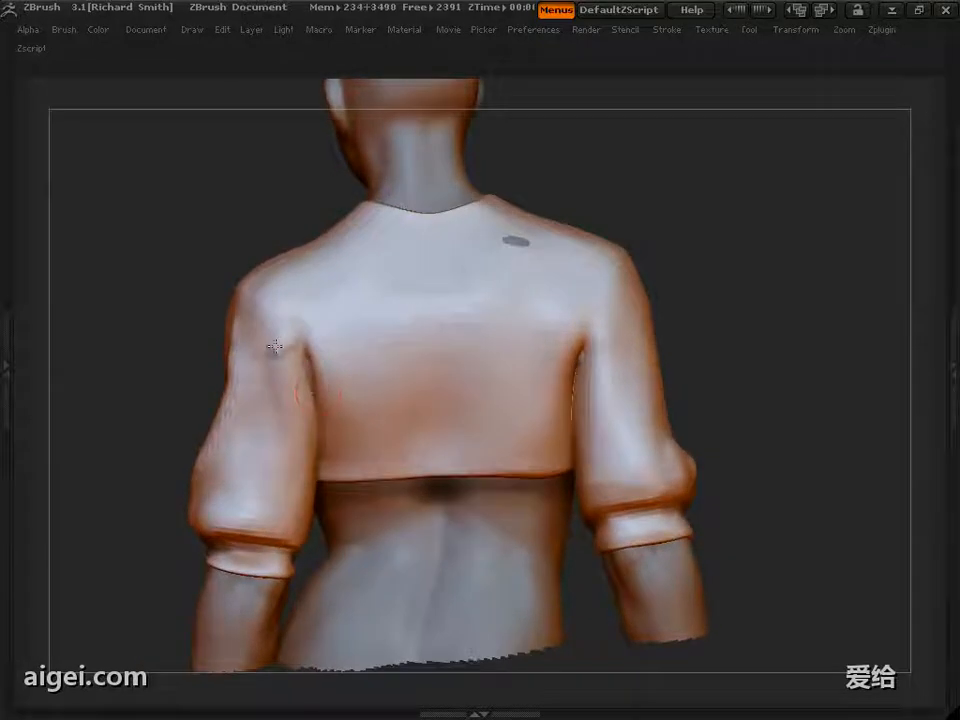
mouse_move(158, 401)
alt+mouse_down()
mouse_move(236, 352)
mouse_move(112, 380)
alt+mouse_up()
drag(320, 332, 309, 306)
drag(115, 420, 205, 415)
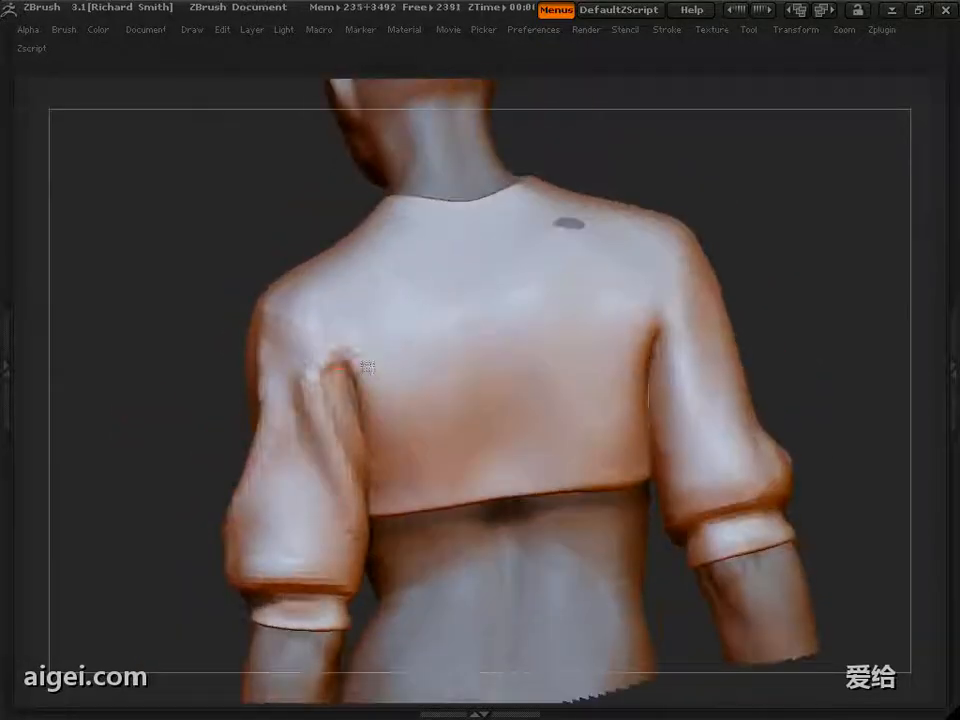
Carve a curved fold around the left back armpit and a sweeping fold along the lower back hem
drag(385, 465, 368, 335)
drag(385, 425, 463, 463)
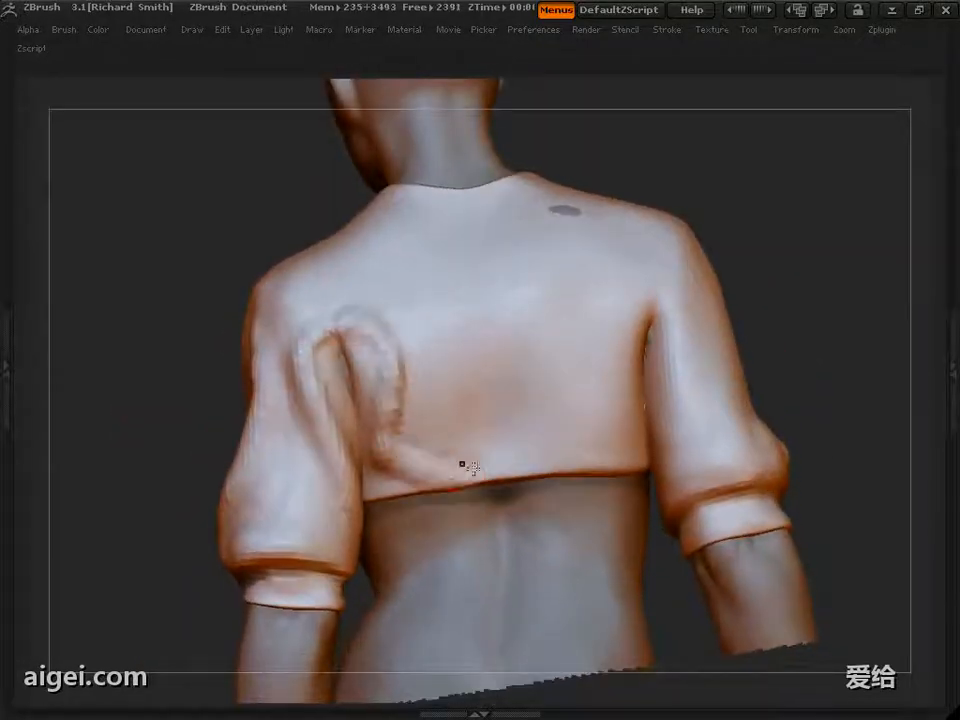
mouse_move(165, 400)
mouse_down()
mouse_move(255, 410)
mouse_move(124, 414)
mouse_move(134, 385)
mouse_up()
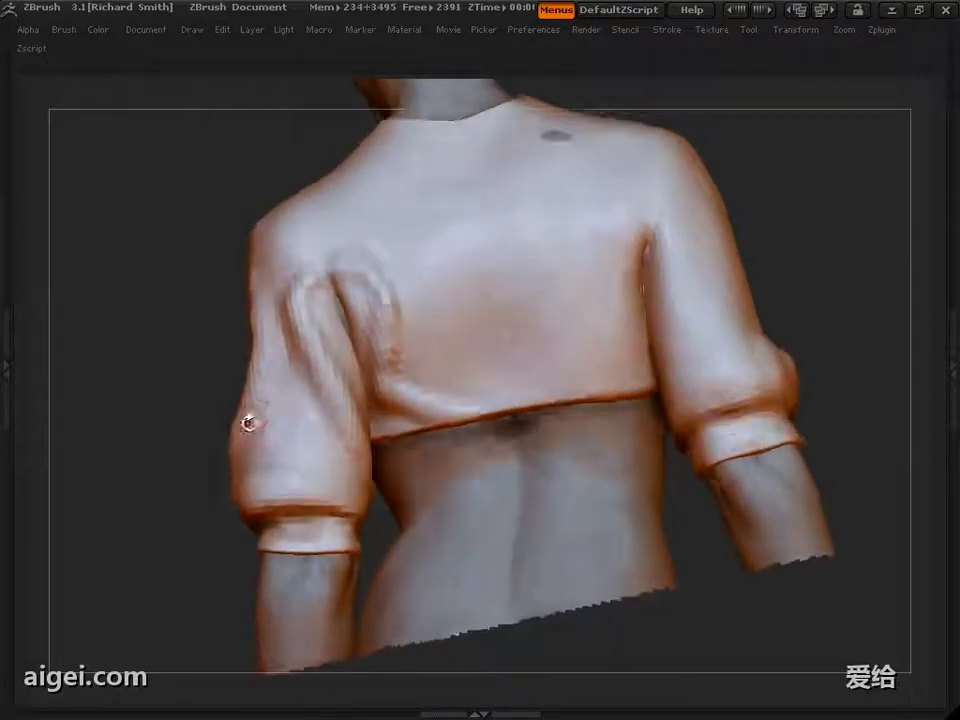
Extend the folds down the back of the left sleeve and start the bunched fabric on its inner side above the cuff
drag(180, 470, 160, 475)
drag(300, 380, 366, 476)
mouse_move(130, 450)
mouse_down()
mouse_move(195, 504)
mouse_move(170, 485)
mouse_up()
drag(325, 430, 275, 410)
drag(164, 447, 430, 468)
drag(275, 464, 271, 469)
mouse_move(322, 442)
mouse_down()
mouse_move(343, 459)
mouse_move(355, 453)
mouse_up()
alt+drag(240, 468, 214, 435)
drag(396, 476, 199, 476)
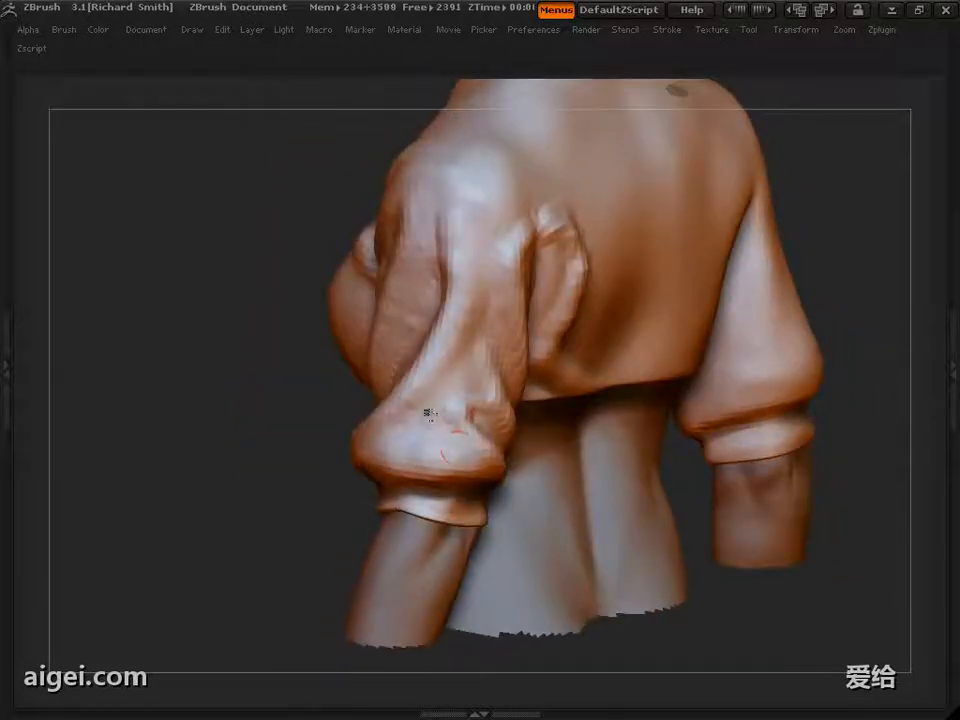
Carve several slanted compression folds across the back of the left sleeve just above the cuff
drag(440, 402, 320, 393)
drag(190, 372, 136, 412)
drag(84, 492, 124, 508)
drag(116, 442, 230, 490)
mouse_move(150, 470)
alt+mouse_down()
mouse_move(133, 392)
mouse_move(140, 455)
alt+mouse_up()
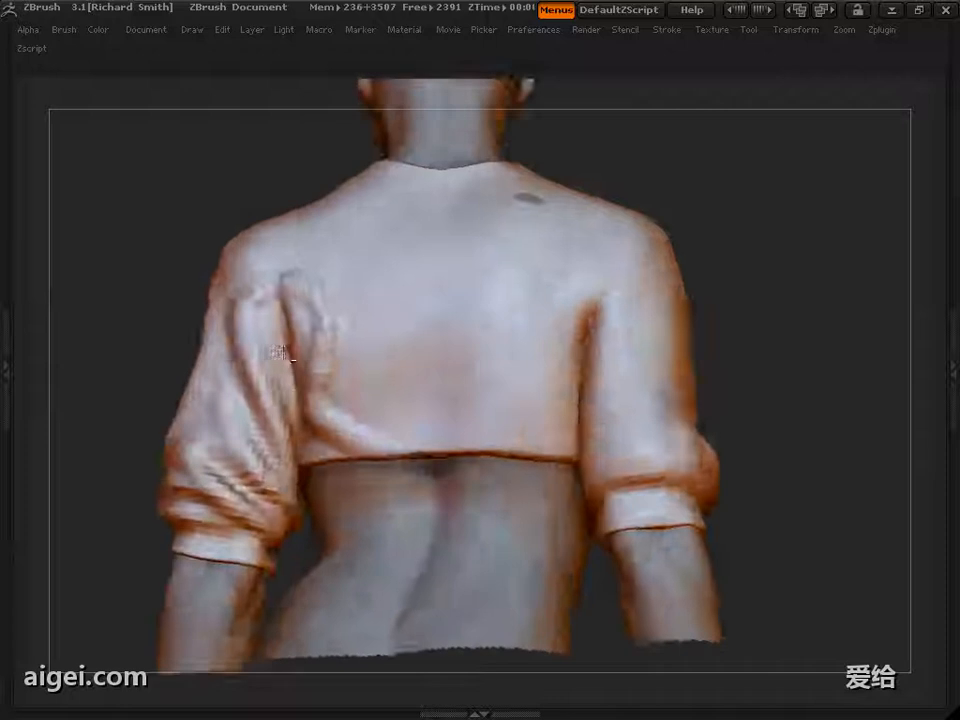
Refine the curved fold around the left back armpit and extend its crease toward the shoulder blade
drag(150, 350, 180, 345)
drag(167, 411, 320, 392)
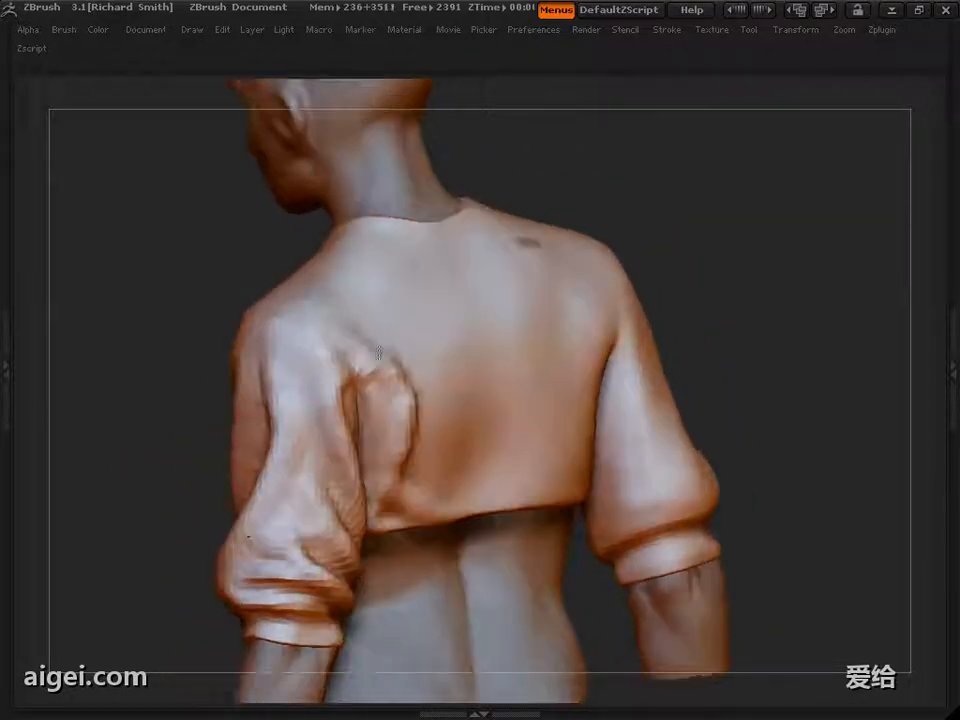
drag(195, 400, 160, 395)
drag(100, 420, 125, 445)
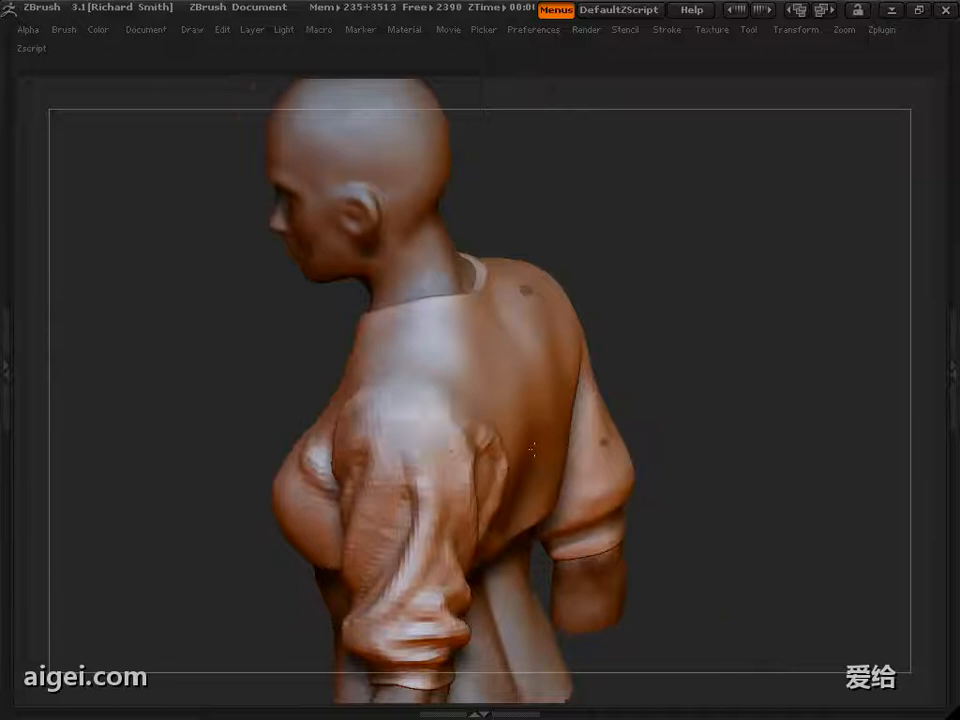
drag(532, 450, 522, 456)
drag(210, 469, 210, 538)
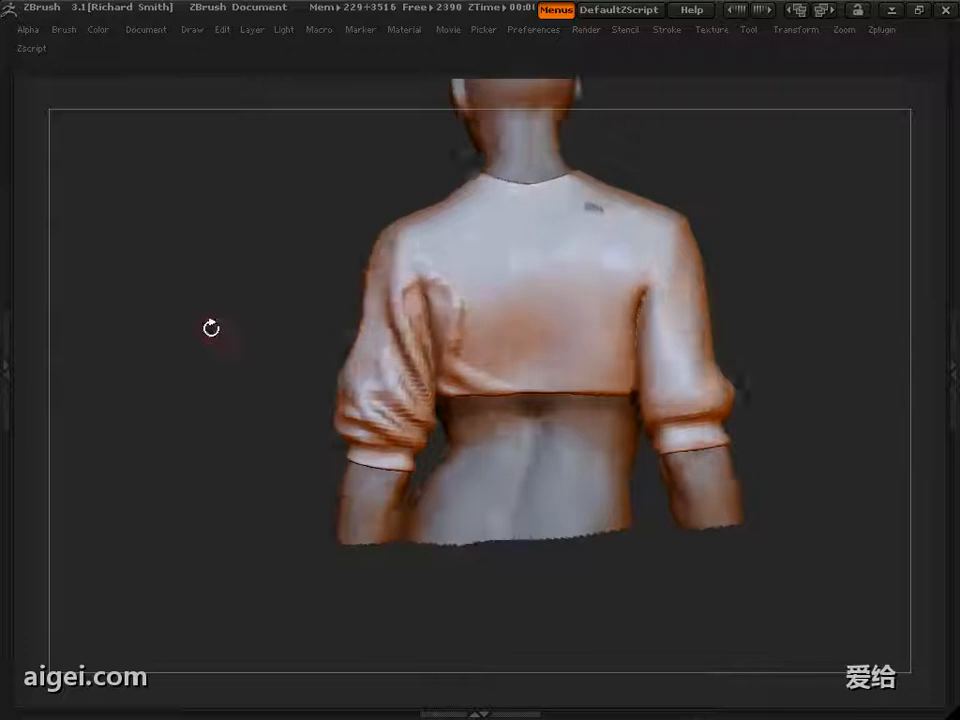
Adjust the brush size, then sculpt a crease below the front overlap's diagonal edge and a small button at its corner
drag(210, 328, 191, 398)
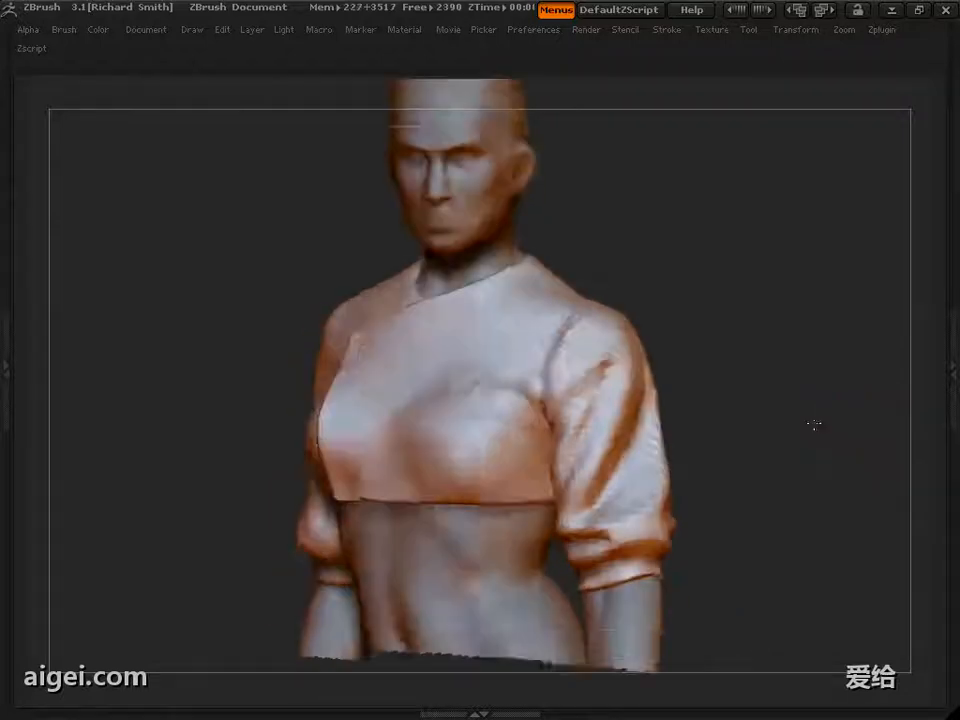
key(s)
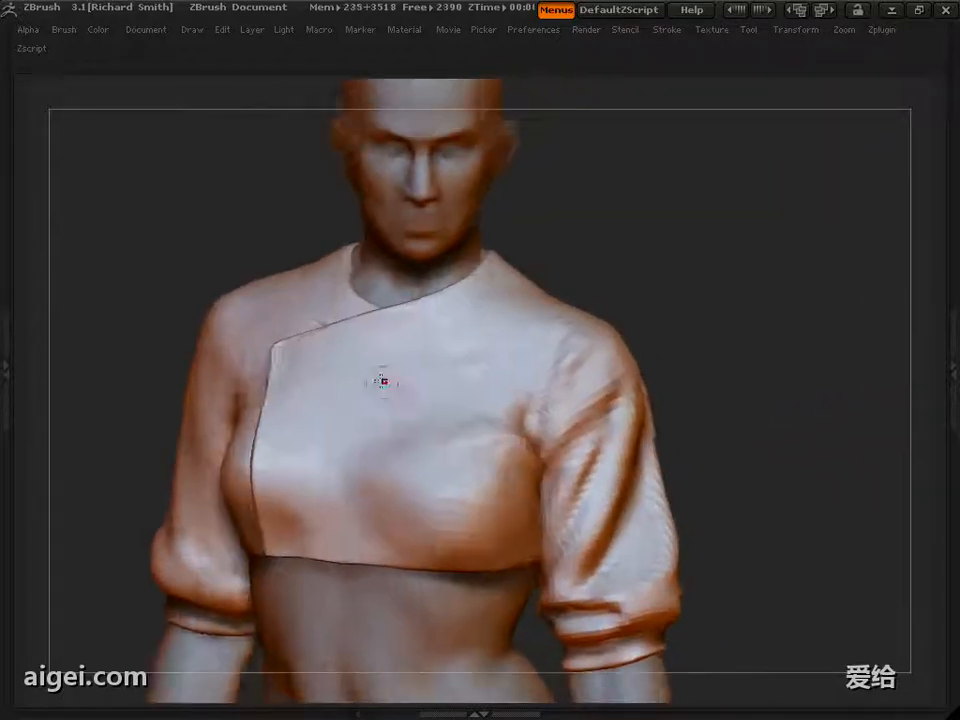
mouse_move(696, 284)
mouse_down()
mouse_move(716, 285)
mouse_move(718, 300)
mouse_up()
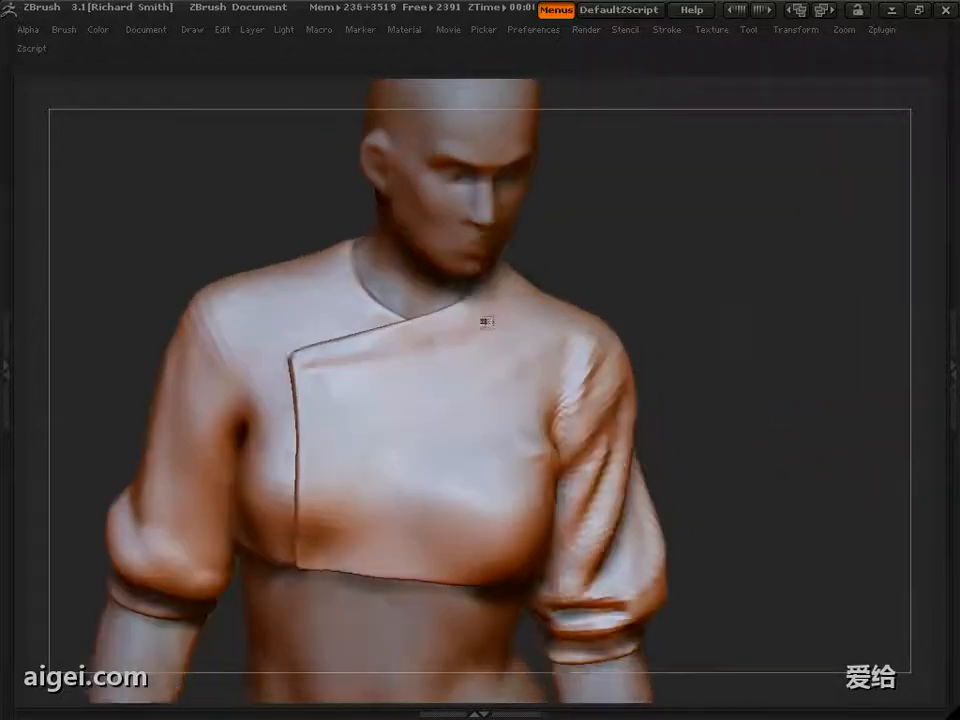
drag(420, 388, 451, 388)
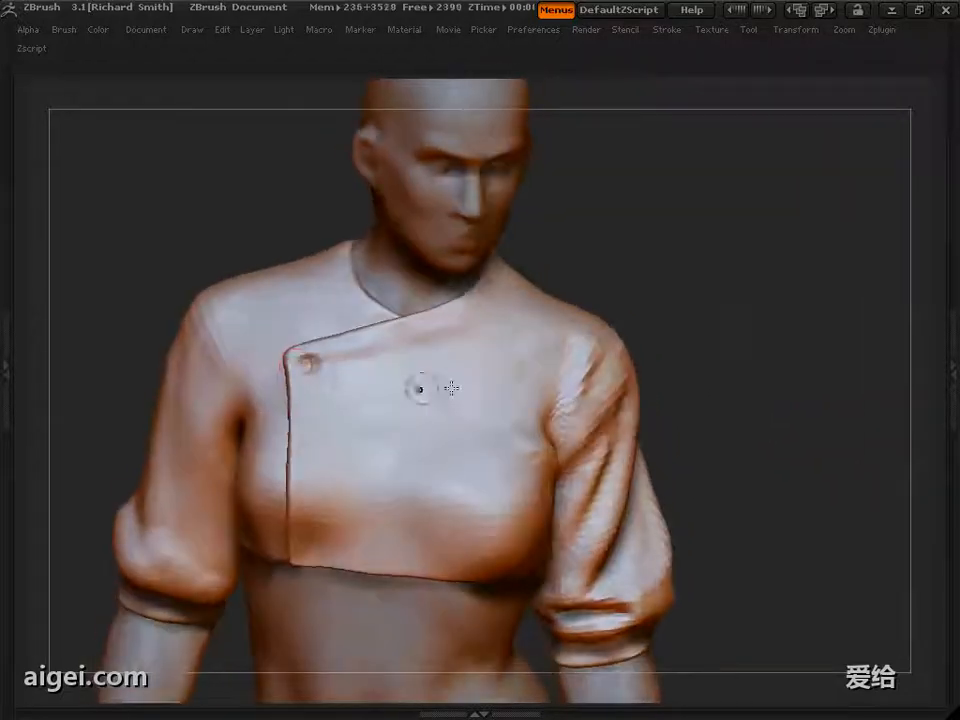
Sculpt a long fold from the left shoulder across the upper chest and softer folds over the left bust
mouse_move(749, 373)
mouse_down()
mouse_move(782, 372)
mouse_move(750, 355)
mouse_move(793, 334)
mouse_move(768, 334)
mouse_up()
drag(495, 382, 594, 311)
mouse_move(796, 332)
mouse_down()
mouse_move(784, 309)
mouse_move(772, 332)
mouse_move(703, 377)
mouse_move(735, 350)
mouse_move(710, 365)
mouse_move(804, 332)
mouse_move(773, 375)
mouse_move(745, 385)
mouse_move(834, 348)
mouse_up()
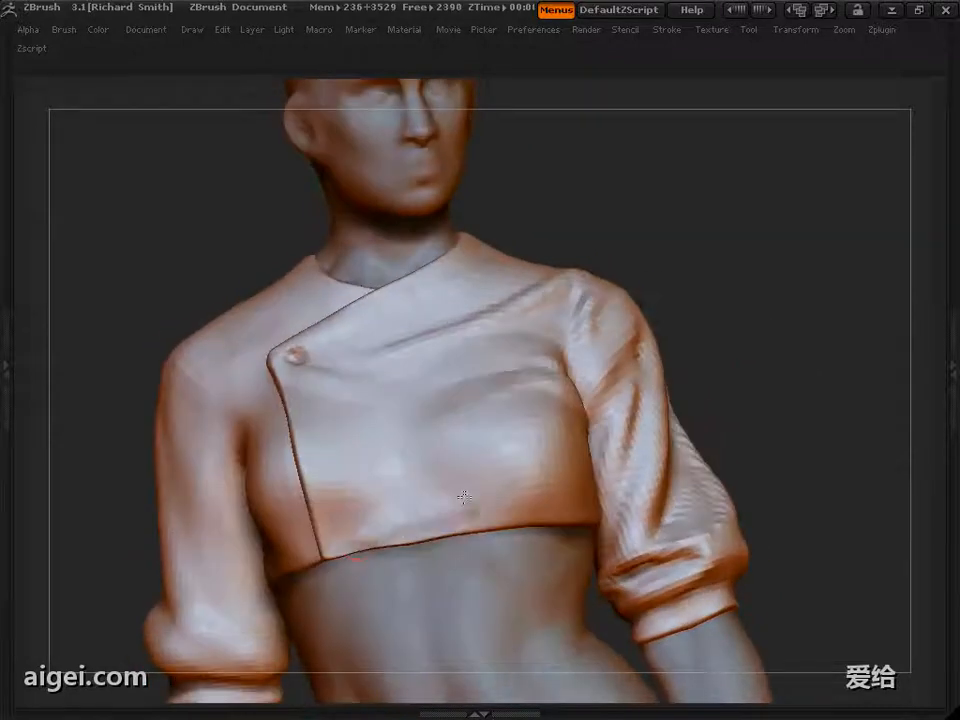
Carve slanted bunching folds along the front hem of the jacket below the bust
mouse_move(464, 497)
mouse_down()
mouse_move(365, 525)
mouse_move(453, 490)
mouse_up()
drag(760, 345, 812, 385)
mouse_move(775, 420)
mouse_down()
mouse_move(731, 427)
mouse_move(690, 415)
mouse_move(728, 425)
mouse_move(809, 405)
mouse_move(668, 408)
mouse_move(703, 381)
mouse_up()
Adjust the brush size and sculpt a short wrinkle pulling diagonally down from the button across the front panel
key(s)
alt+drag(640, 400, 690, 442)
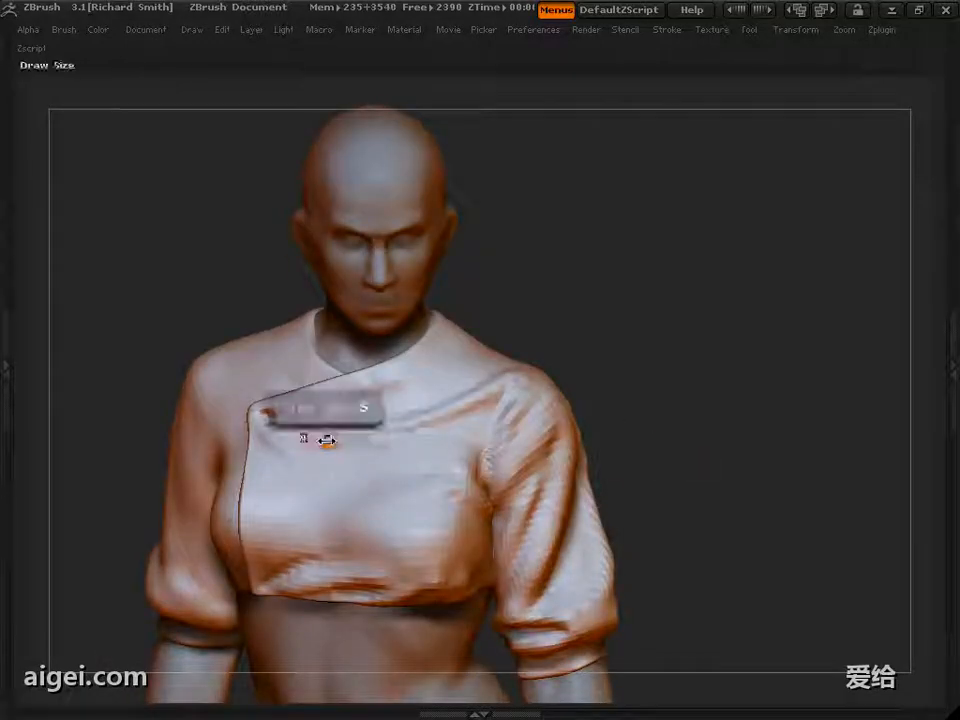
alt+drag(693, 352, 698, 385)
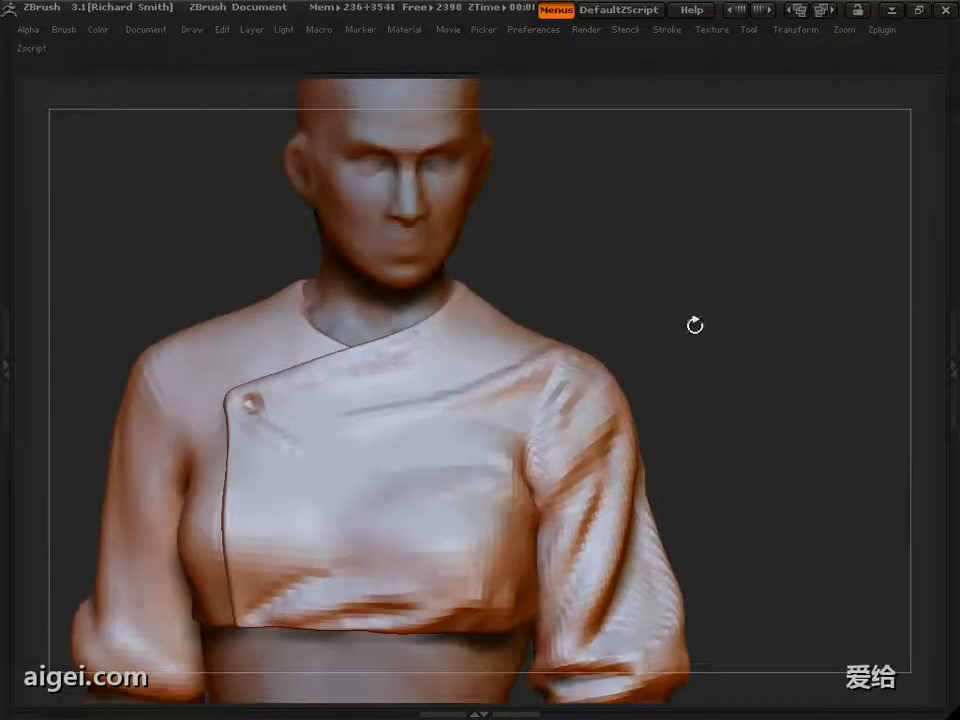
drag(695, 325, 397, 333)
drag(621, 298, 733, 343)
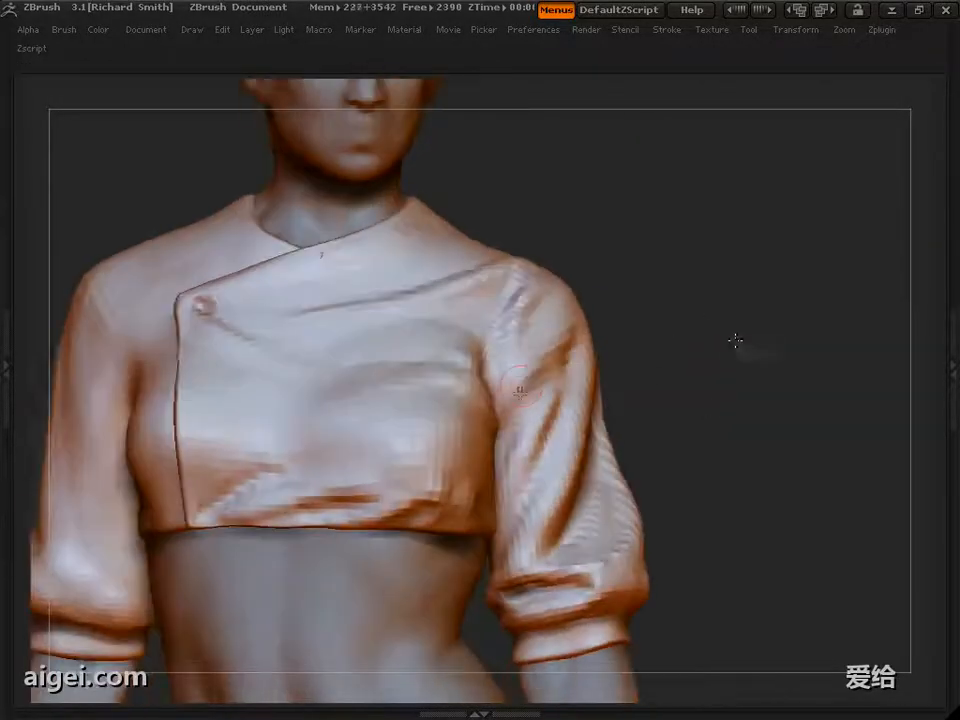
Sculpt puckered folds around the right front armpit and small dents in the side panel below it
drag(692, 290, 553, 354)
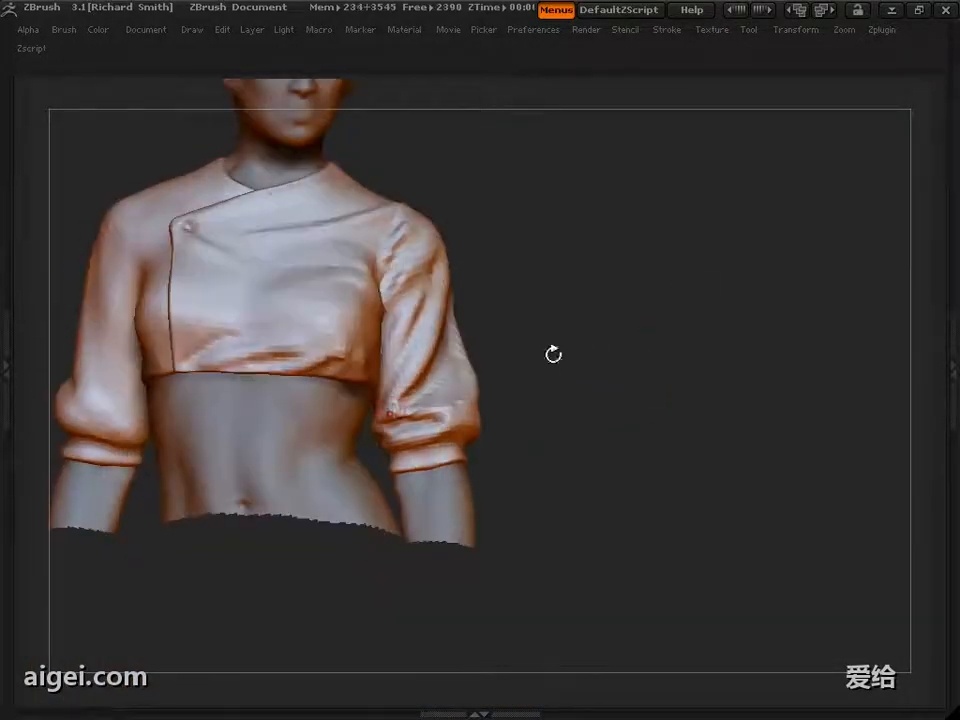
drag(413, 398, 396, 398)
mouse_move(441, 370)
mouse_down()
mouse_move(407, 354)
mouse_move(386, 415)
mouse_up()
drag(605, 398, 430, 349)
drag(334, 435, 382, 343)
mouse_move(600, 362)
mouse_down()
mouse_move(696, 356)
mouse_move(510, 341)
mouse_move(720, 309)
mouse_move(650, 267)
mouse_up()
mouse_move(300, 326)
mouse_down()
mouse_move(804, 285)
mouse_move(814, 321)
mouse_move(774, 306)
mouse_move(135, 313)
mouse_move(756, 322)
mouse_move(729, 343)
mouse_up()
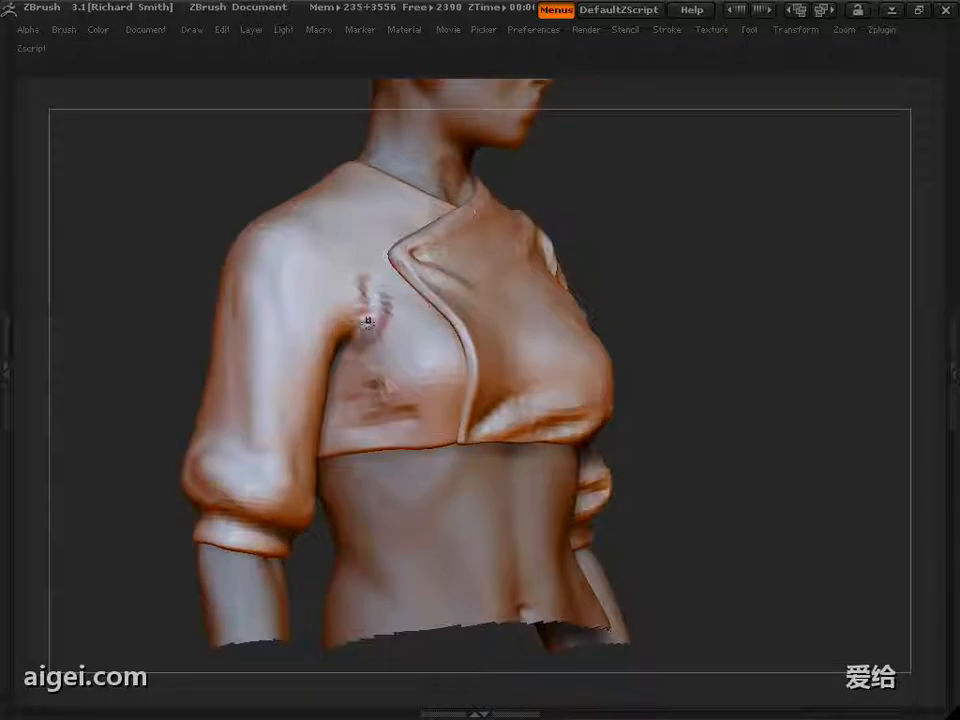
drag(375, 362, 397, 307)
mouse_move(322, 336)
mouse_down()
mouse_move(137, 364)
mouse_move(111, 261)
mouse_move(317, 279)
mouse_up()
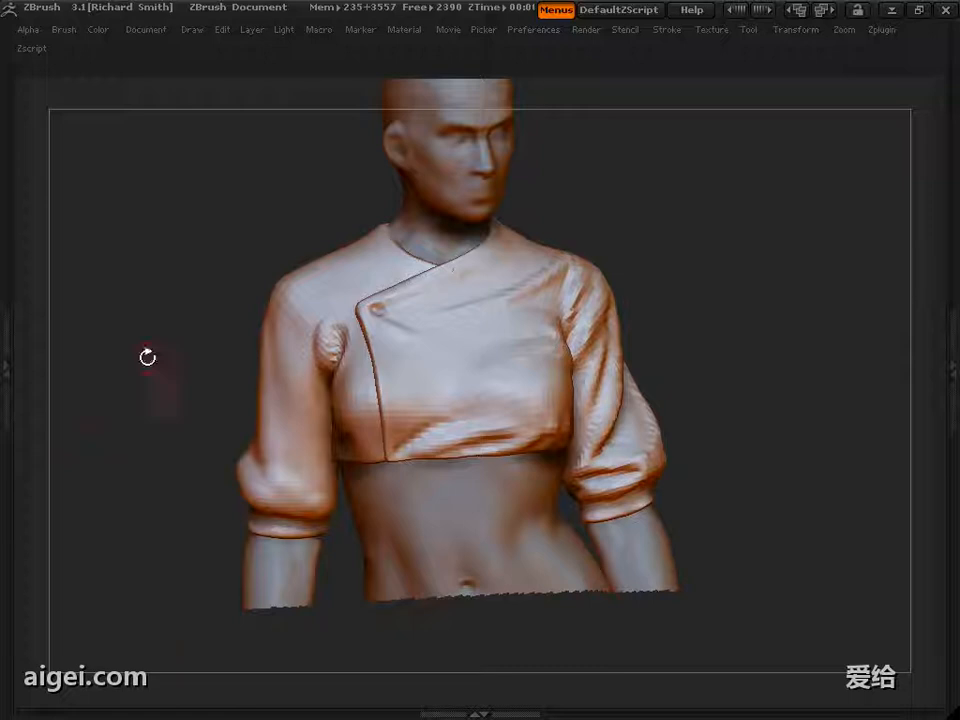
mouse_move(114, 265)
alt+mouse_down()
mouse_move(125, 345)
mouse_move(165, 320)
alt+mouse_up()
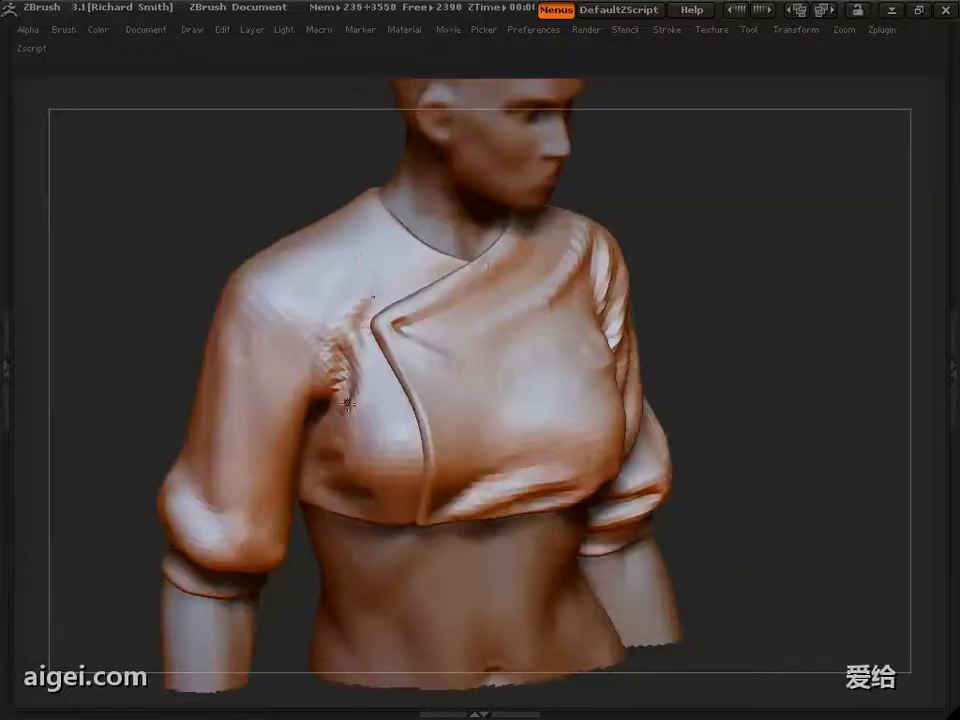
Carve diagonal folds across the front of the right sleeve, from the upper arm down toward the puffed fabric above the cuff
drag(49, 291, 170, 303)
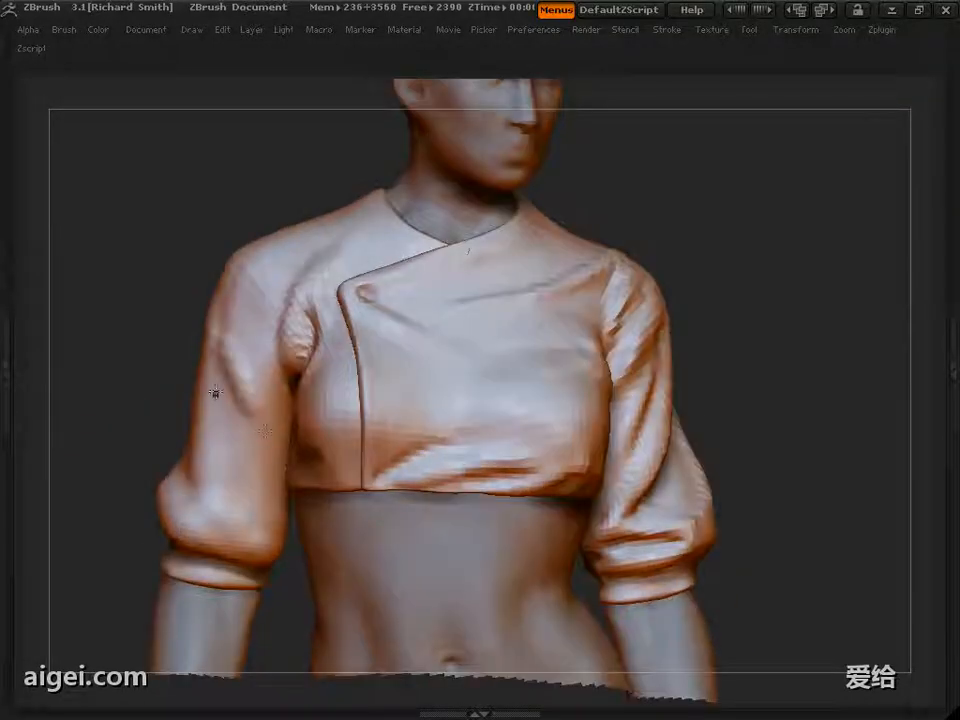
mouse_move(92, 408)
mouse_down()
mouse_move(114, 394)
mouse_move(141, 339)
mouse_up()
drag(252, 433, 300, 401)
drag(122, 400, 118, 416)
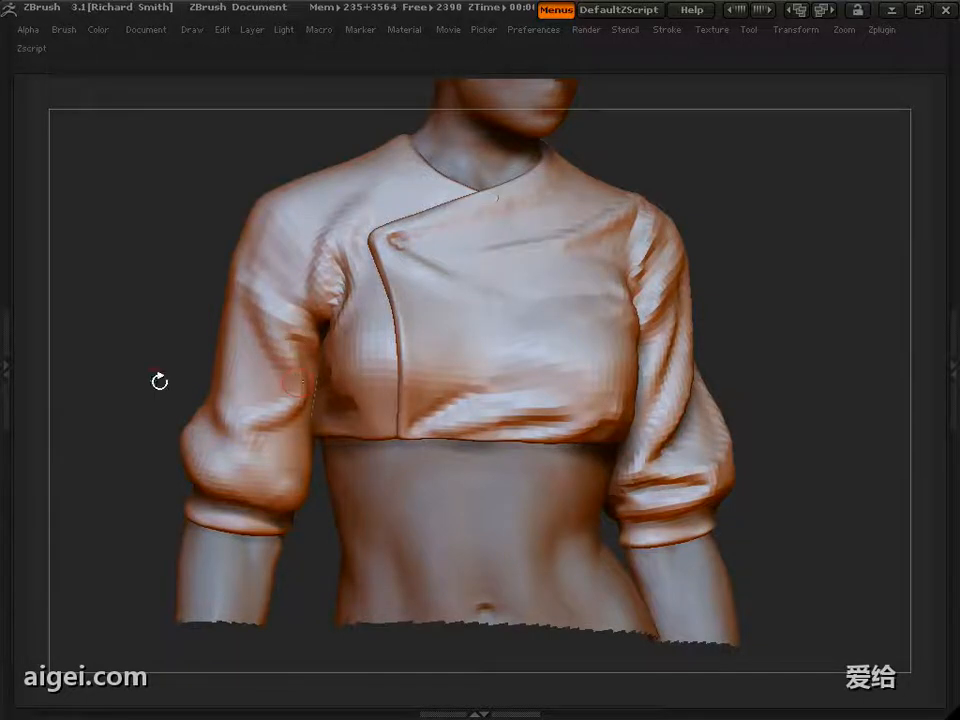
drag(159, 381, 230, 356)
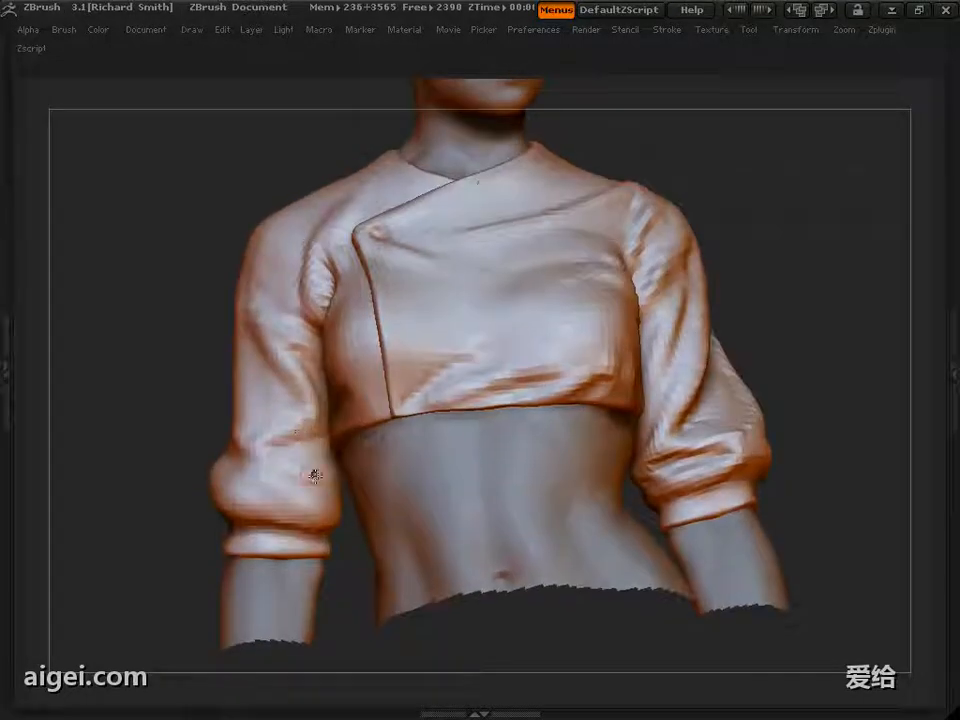
Carve horizontal compression folds across the front of the right sleeve where it meets the puffed fabric above the cuff
mouse_move(112, 518)
mouse_down()
mouse_move(120, 489)
mouse_move(106, 518)
mouse_up()
mouse_move(270, 440)
mouse_down()
mouse_move(294, 452)
mouse_move(278, 447)
mouse_up()
drag(118, 432, 178, 447)
drag(284, 452, 313, 435)
drag(180, 446, 214, 408)
drag(327, 441, 350, 434)
drag(180, 442, 152, 438)
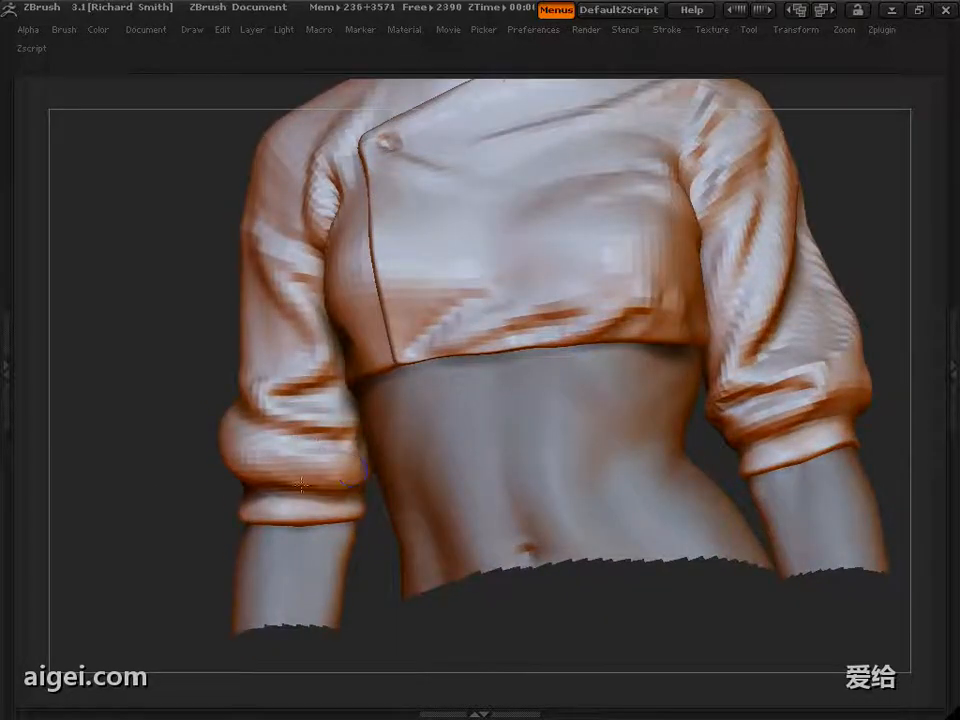
Sculpt layered creases into the puffed fabric of the right sleeve and along its inner edge above the cuff
mouse_move(130, 498)
mouse_down()
mouse_move(133, 469)
mouse_move(160, 503)
mouse_up()
mouse_move(292, 448)
mouse_down()
mouse_move(223, 433)
mouse_move(335, 480)
mouse_up()
mouse_move(121, 520)
mouse_down()
mouse_move(125, 507)
mouse_move(165, 510)
mouse_up()
mouse_move(337, 460)
mouse_down()
mouse_move(276, 453)
mouse_move(352, 462)
mouse_up()
mouse_move(190, 500)
alt+mouse_down()
mouse_move(201, 435)
mouse_move(190, 490)
alt+mouse_up()
drag(334, 392, 360, 435)
mouse_move(165, 525)
mouse_down()
mouse_move(127, 525)
mouse_move(185, 540)
mouse_up()
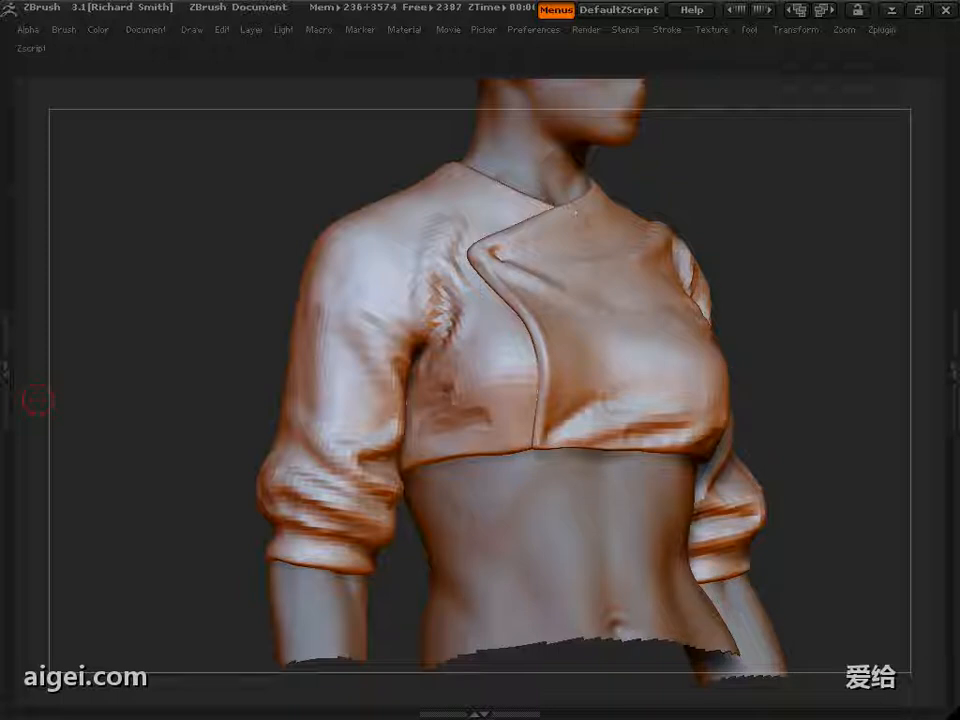
Extend the bunched folds around the outer side of the right sleeve's puff, just above the cuff
mouse_move(37, 400)
mouse_down()
mouse_move(259, 366)
mouse_move(255, 401)
mouse_move(238, 405)
mouse_move(368, 522)
mouse_move(433, 461)
mouse_move(171, 501)
mouse_move(154, 483)
mouse_move(167, 486)
mouse_move(220, 380)
mouse_move(271, 513)
mouse_up()
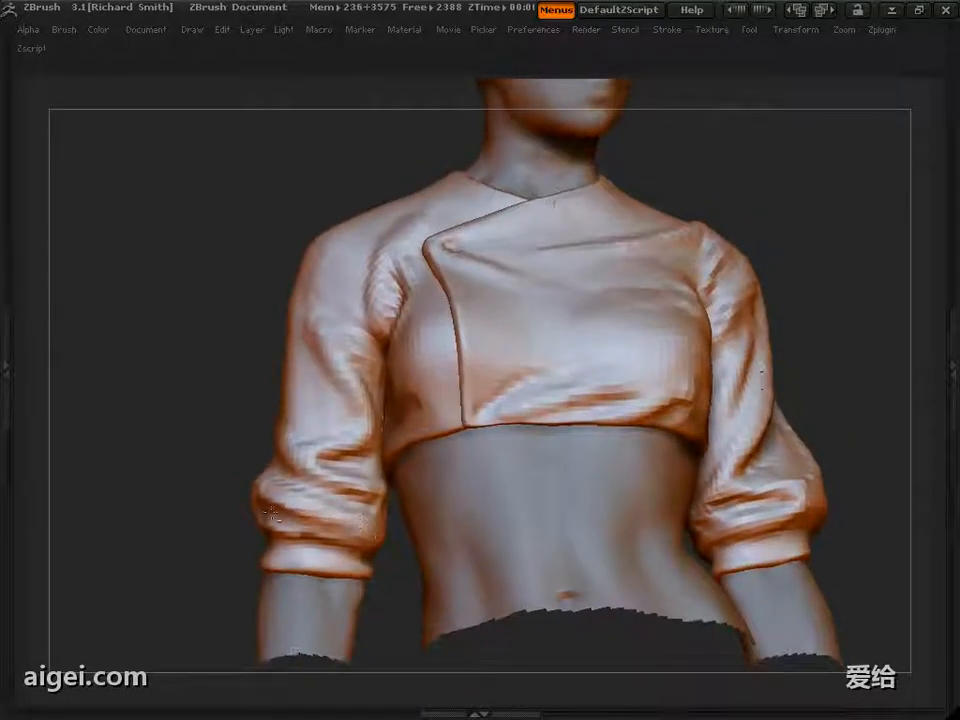
mouse_move(364, 540)
mouse_down()
mouse_move(326, 519)
mouse_move(299, 412)
mouse_move(244, 564)
mouse_move(231, 555)
mouse_move(434, 484)
mouse_up()
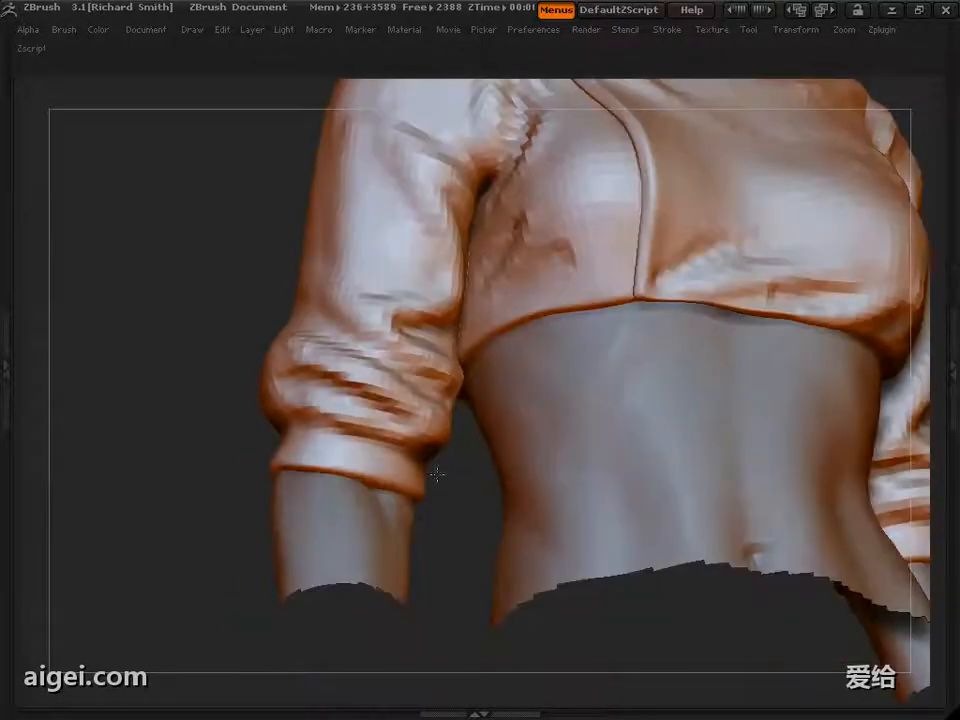
mouse_move(206, 498)
mouse_down()
mouse_move(80, 490)
mouse_move(190, 470)
mouse_up()
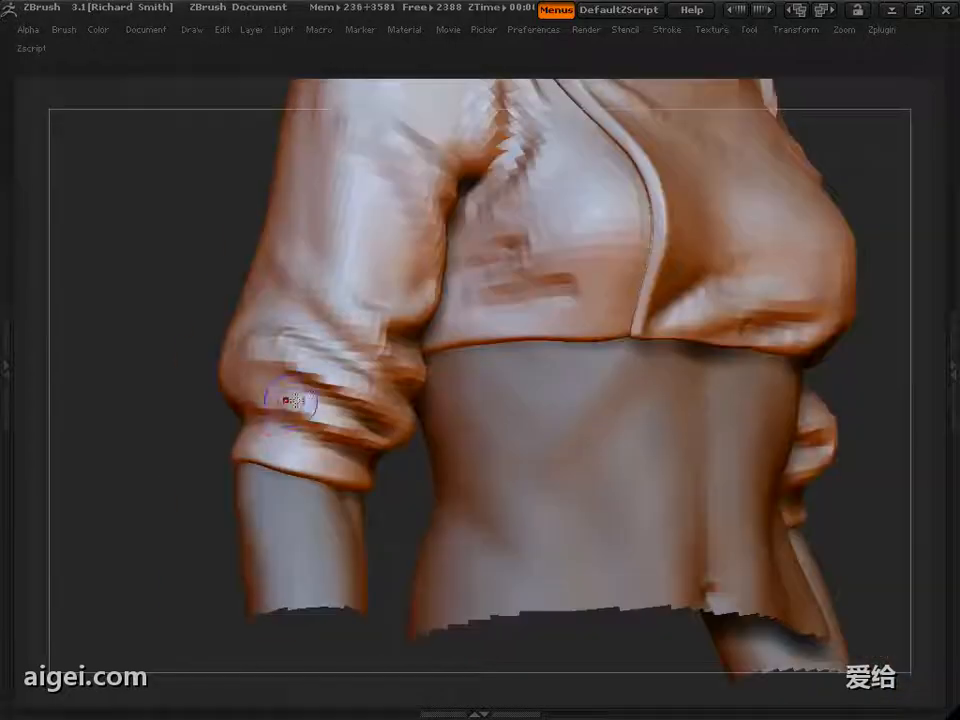
drag(231, 393, 370, 411)
Carve slanted bunching folds across the back of the right sleeve, from the cuff up past the elbow
mouse_move(250, 440)
mouse_down()
mouse_move(130, 455)
mouse_move(120, 430)
mouse_move(245, 440)
mouse_move(116, 469)
mouse_move(248, 419)
mouse_move(156, 401)
mouse_move(438, 453)
mouse_move(276, 456)
mouse_move(420, 399)
mouse_move(230, 410)
mouse_move(327, 398)
mouse_move(206, 480)
mouse_move(253, 381)
mouse_move(240, 430)
mouse_move(257, 494)
mouse_move(225, 529)
mouse_move(225, 574)
mouse_move(470, 450)
mouse_move(706, 404)
mouse_move(658, 366)
mouse_move(729, 371)
mouse_move(735, 358)
mouse_move(432, 440)
mouse_move(669, 304)
mouse_move(649, 328)
mouse_move(456, 433)
mouse_up()
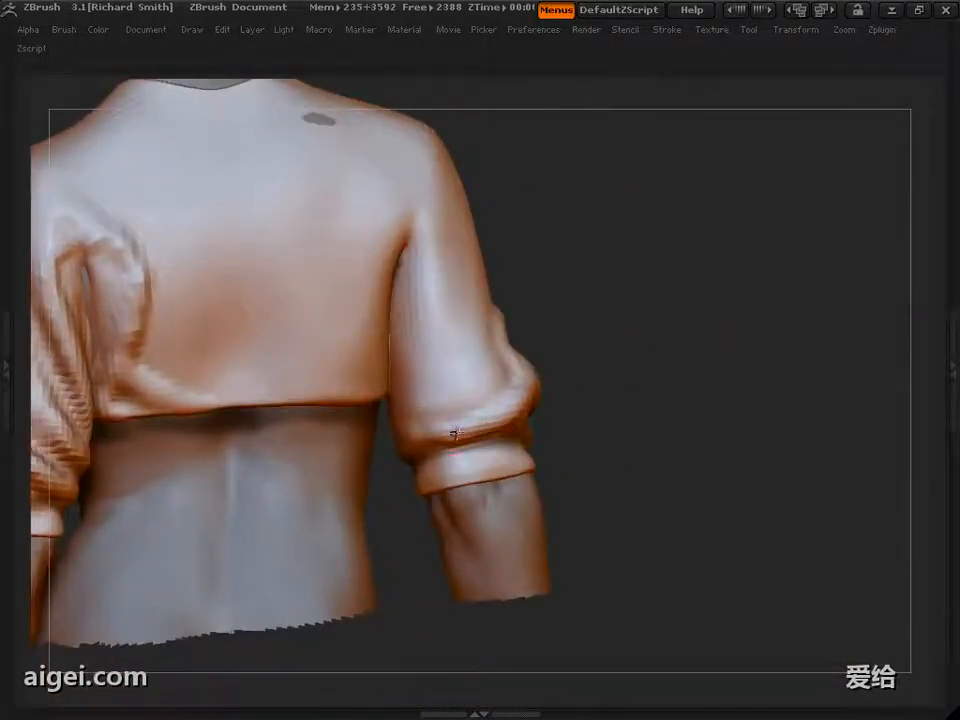
mouse_move(640, 319)
mouse_down()
mouse_move(454, 364)
mouse_move(615, 319)
mouse_move(470, 262)
mouse_move(605, 349)
mouse_move(632, 354)
mouse_move(583, 369)
mouse_move(357, 362)
mouse_move(369, 371)
mouse_move(664, 266)
mouse_move(448, 410)
mouse_move(651, 364)
mouse_move(560, 357)
mouse_up()
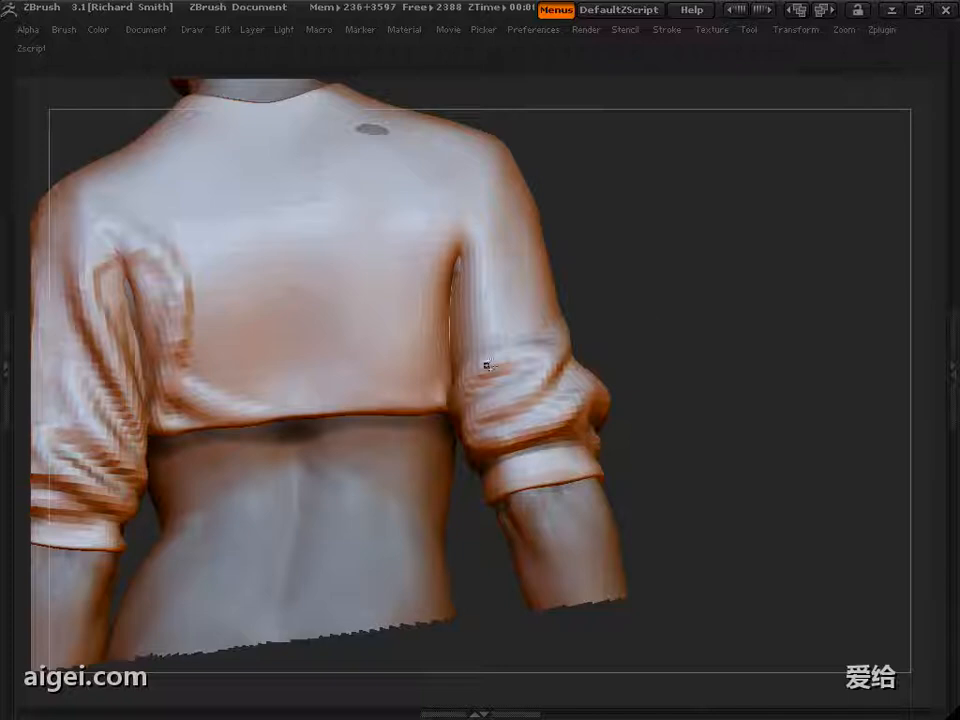
mouse_move(695, 261)
mouse_down()
mouse_move(503, 245)
mouse_move(465, 394)
mouse_move(521, 366)
mouse_up()
mouse_move(645, 350)
mouse_down()
mouse_move(668, 330)
mouse_move(677, 362)
mouse_move(635, 352)
mouse_move(623, 392)
mouse_move(620, 380)
mouse_move(600, 380)
mouse_up()
drag(600, 330, 492, 455)
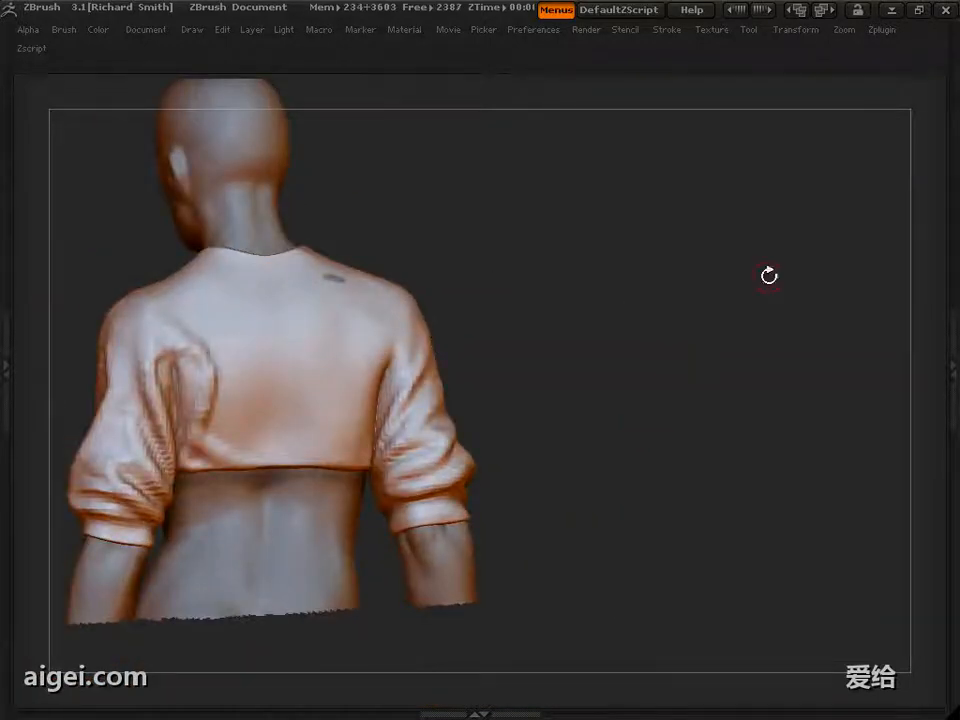
Sculpt creases around the back of the right armpit and shoulder seam, running into the adjoining back panel
mouse_move(769, 276)
alt+mouse_down()
mouse_move(681, 336)
mouse_move(467, 368)
mouse_move(436, 347)
alt+mouse_up()
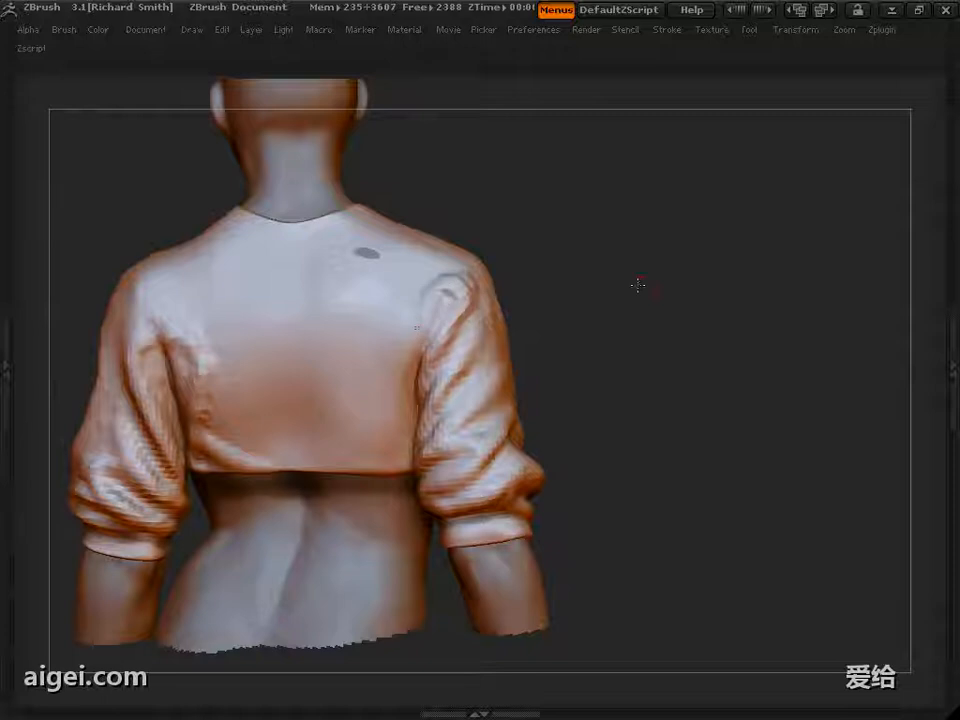
drag(638, 285, 216, 352)
drag(361, 416, 219, 403)
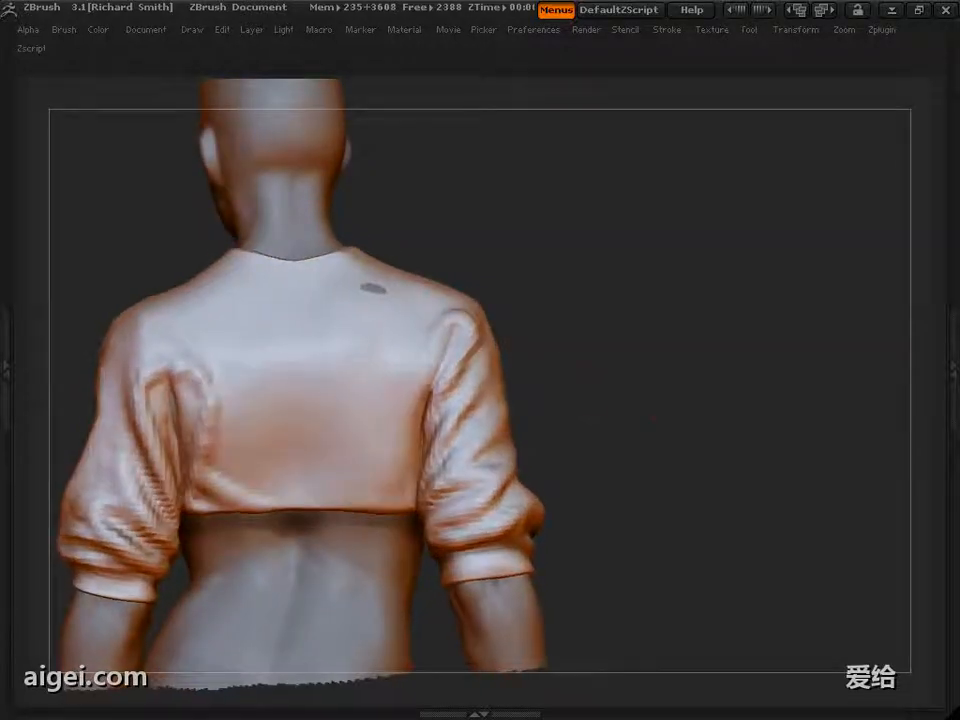
mouse_move(551, 341)
alt+mouse_down()
mouse_move(622, 354)
mouse_move(658, 317)
mouse_move(679, 401)
mouse_move(735, 405)
alt+mouse_up()
drag(464, 452, 674, 389)
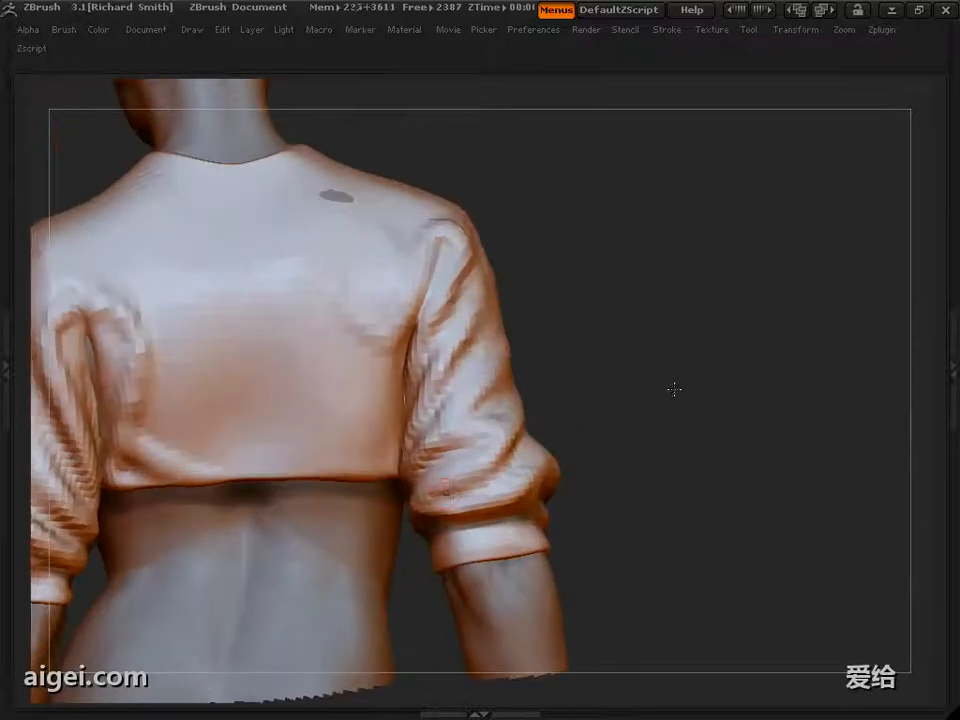
Deepen the diagonal folds at the elbow on the back of the right sleeve
drag(578, 420, 476, 490)
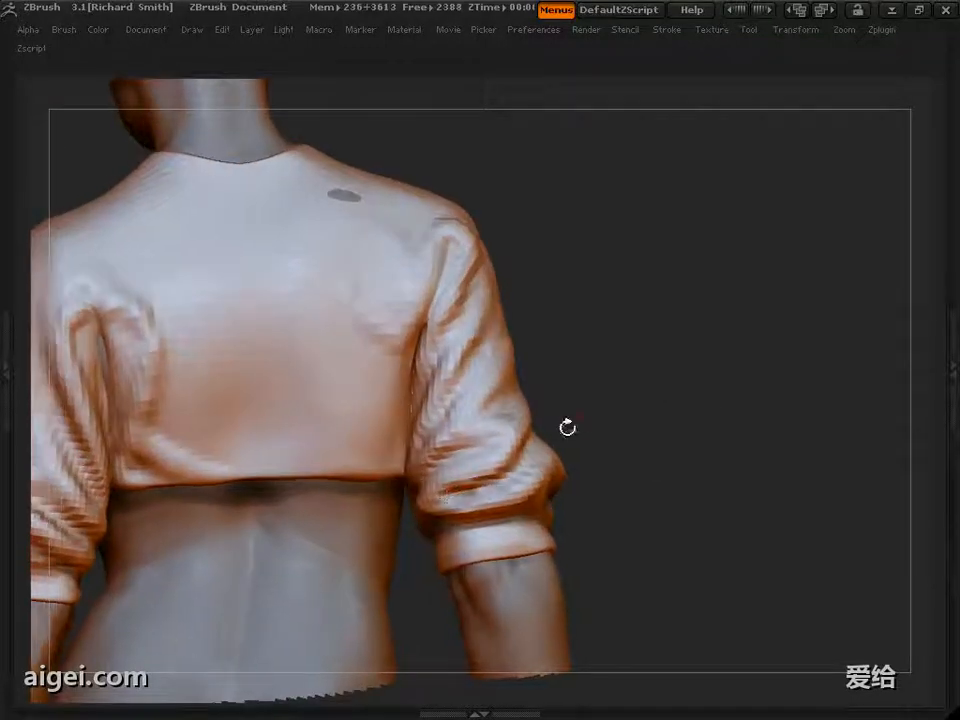
drag(567, 427, 610, 422)
drag(700, 391, 618, 424)
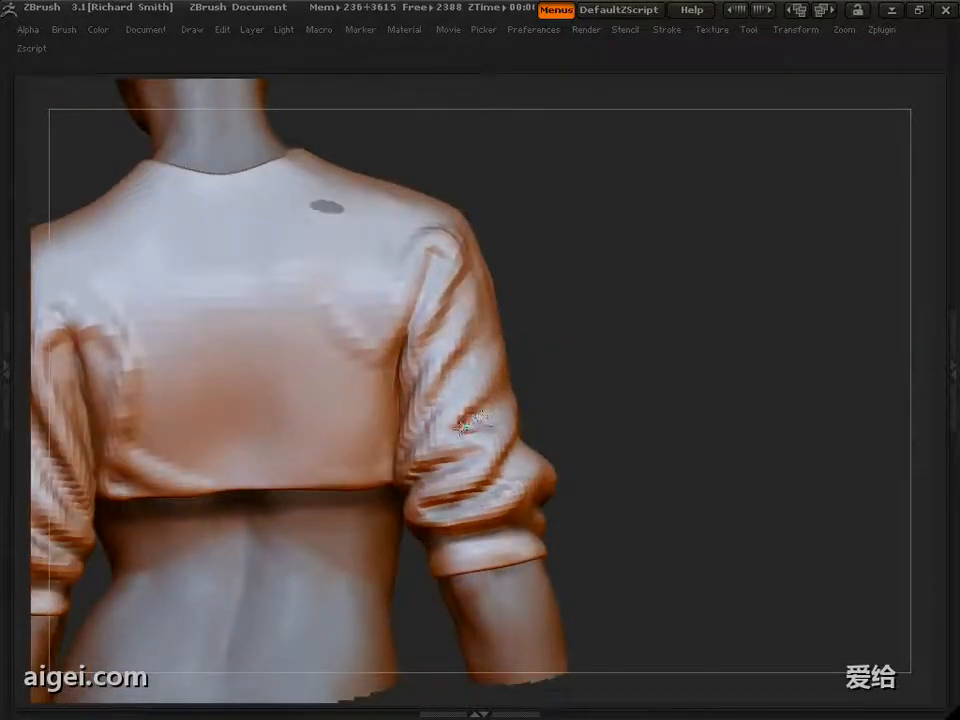
mouse_move(470, 424)
mouse_down()
mouse_move(512, 379)
mouse_move(328, 399)
mouse_move(505, 347)
mouse_up()
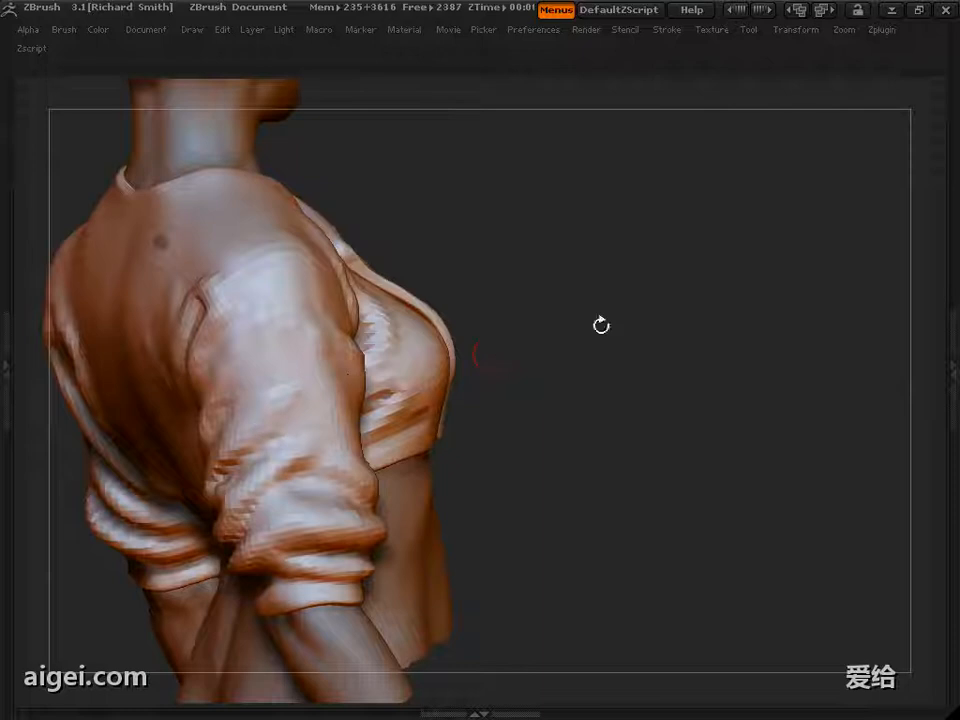
Sculpt folds on the outer side of the right sleeve to connect the back creases with the front ones
drag(601, 325, 598, 303)
drag(317, 379, 311, 437)
mouse_move(570, 420)
alt+mouse_down()
mouse_move(559, 351)
mouse_move(573, 416)
alt+mouse_up()
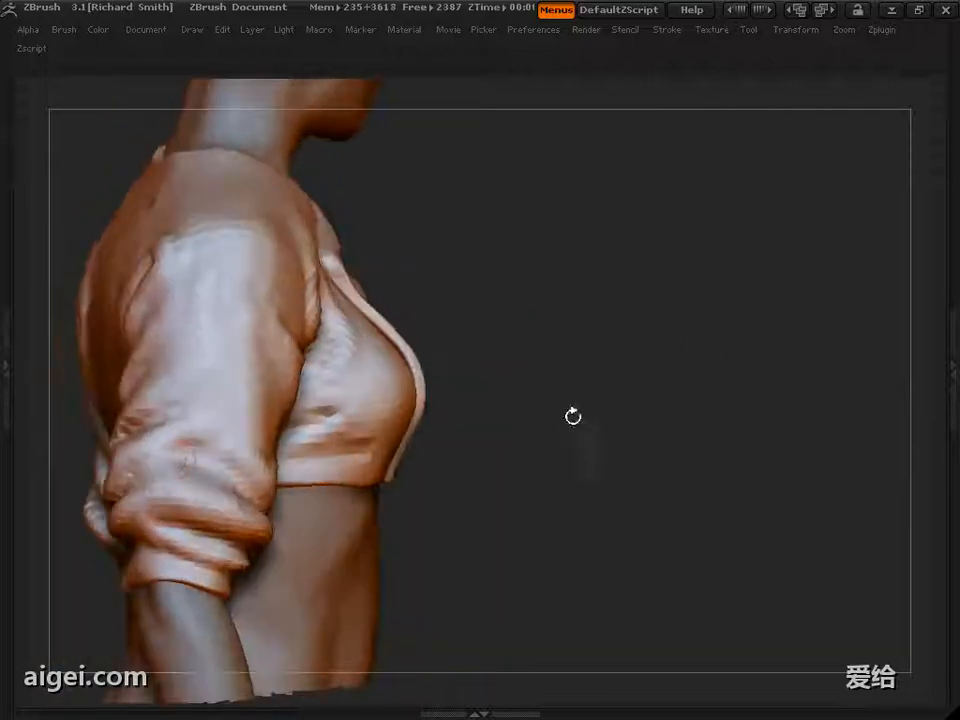
drag(540, 345, 370, 350)
alt+drag(560, 400, 830, 385)
drag(150, 443, 260, 473)
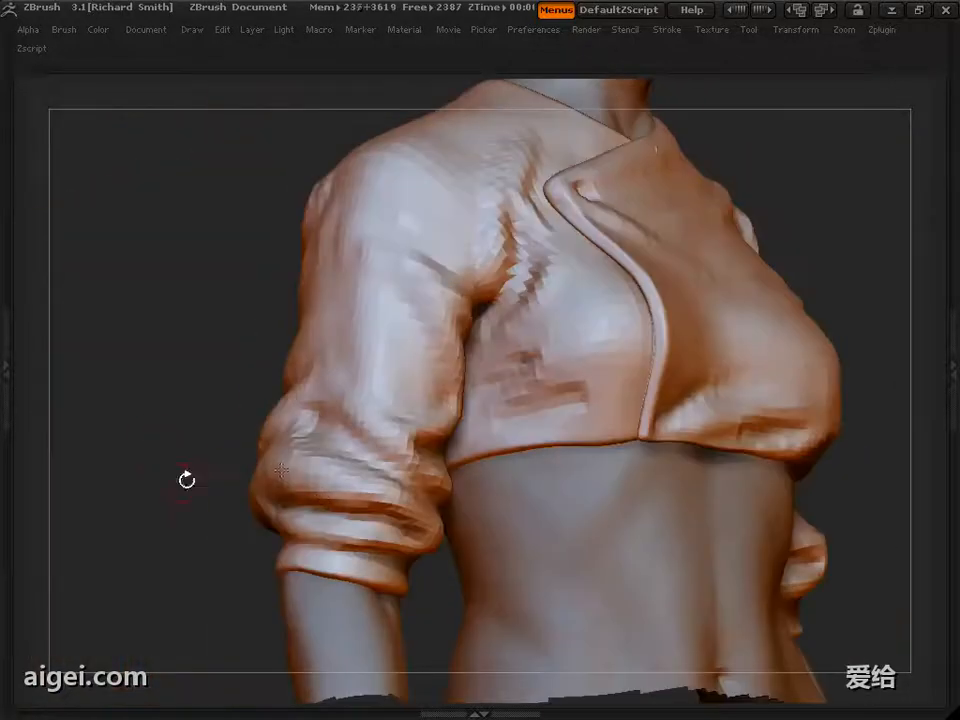
drag(186, 480, 450, 450)
alt+drag(116, 211, 116, 110)
Carve diagonal wrinkles into the front of the right upper sleeve below the shoulder
drag(705, 292, 400, 300)
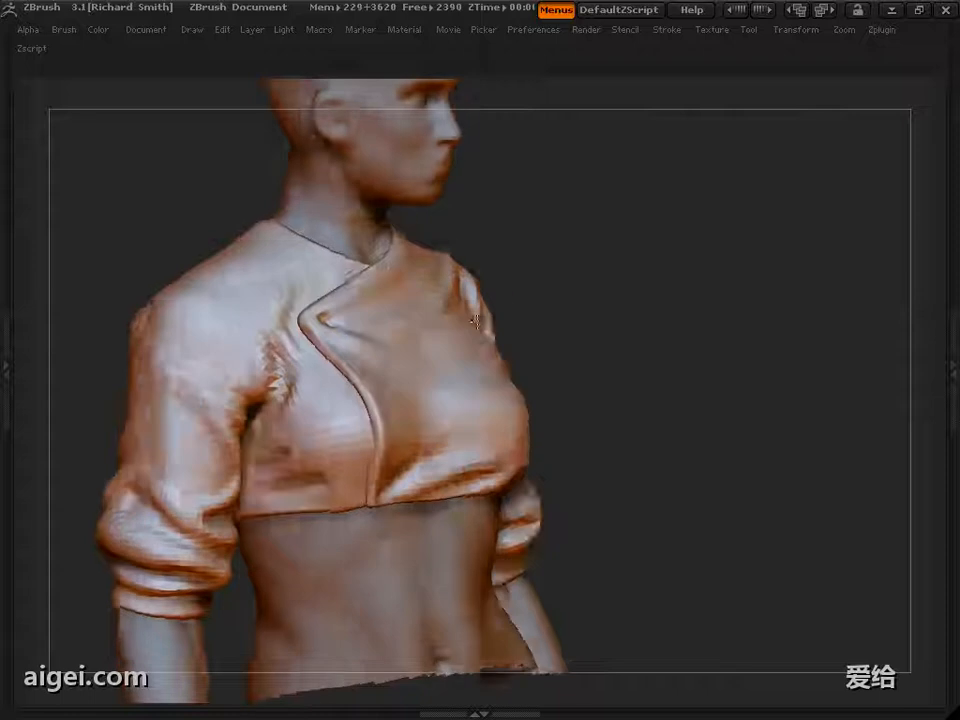
mouse_move(785, 268)
alt+mouse_down()
mouse_move(807, 295)
mouse_move(769, 296)
mouse_move(820, 300)
alt+mouse_up()
drag(212, 370, 227, 398)
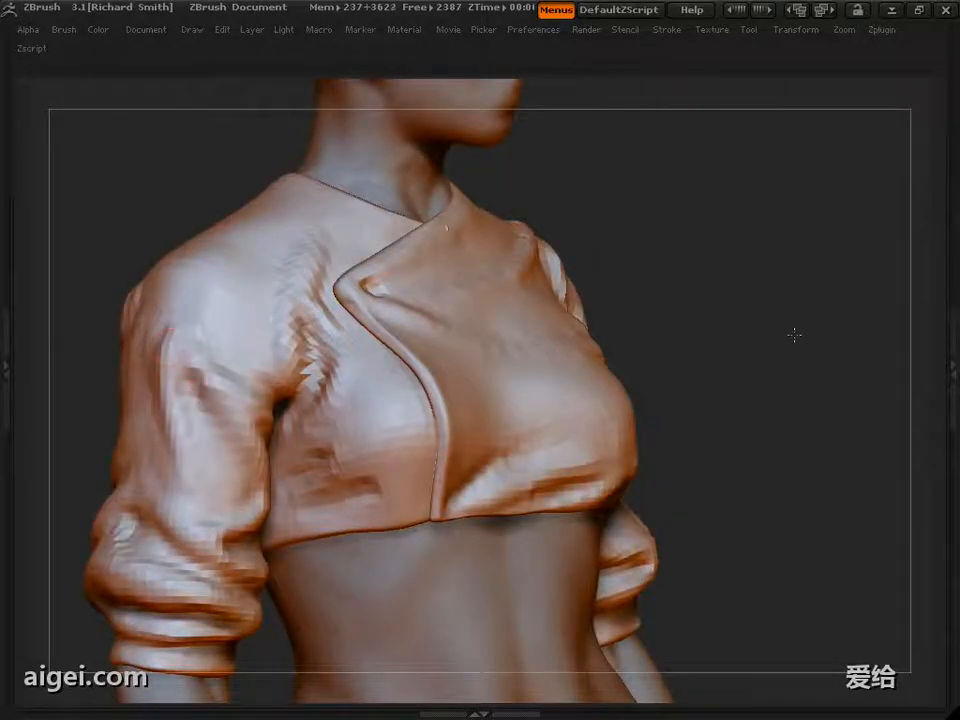
drag(794, 335, 803, 331)
drag(139, 243, 176, 252)
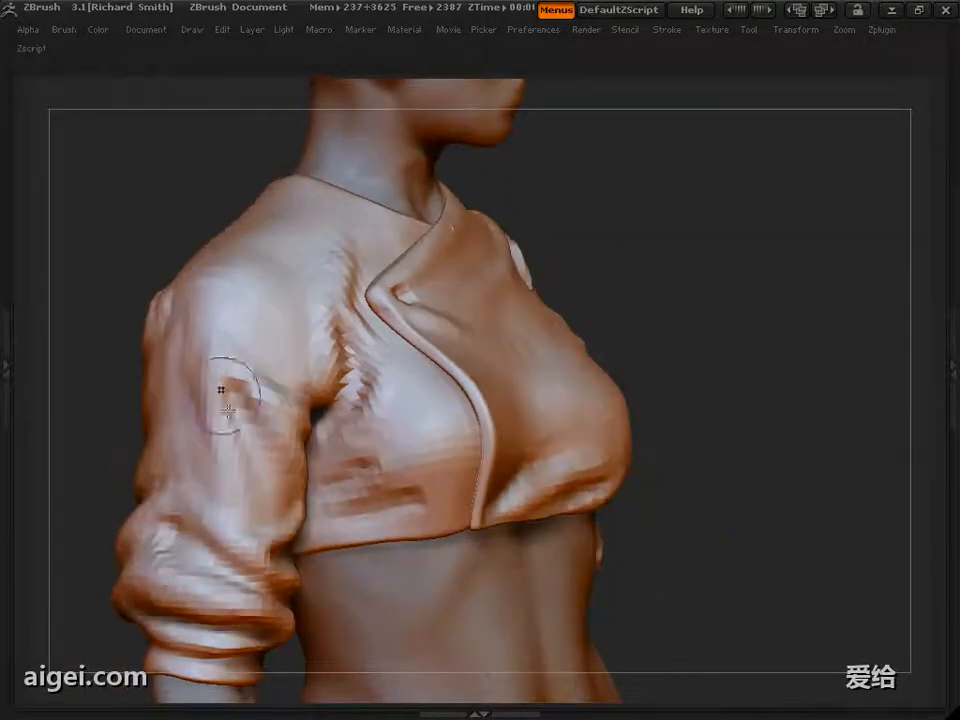
mouse_move(810, 380)
mouse_down()
mouse_move(776, 356)
mouse_move(802, 338)
mouse_up()
Adjust the brush size and sculpt long folds running from the neckline down the middle of the jacket's back
key(s)
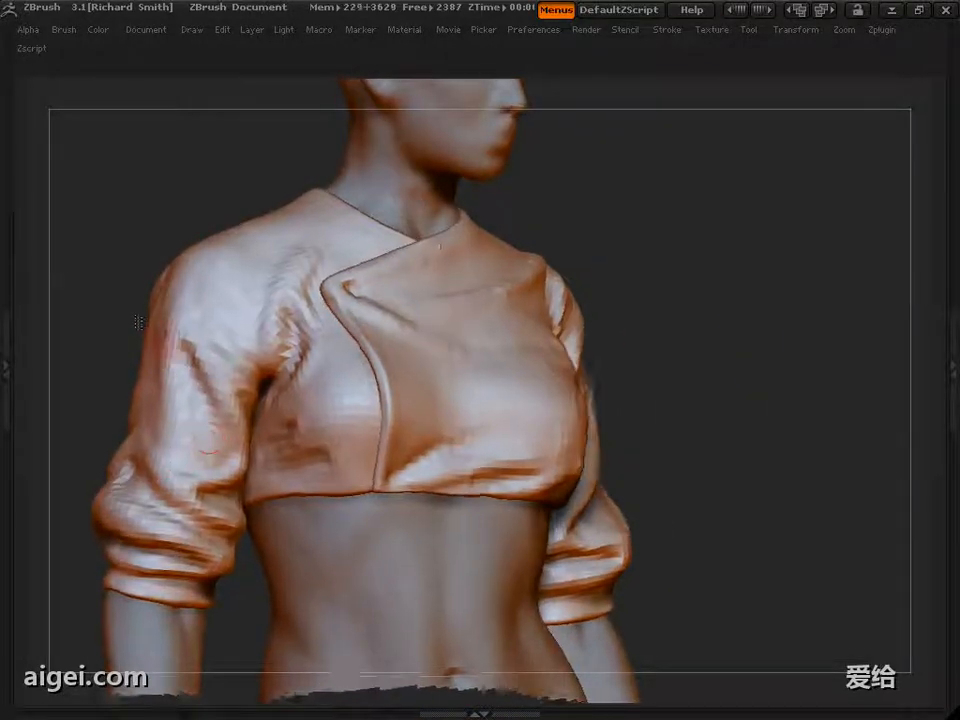
mouse_move(800, 340)
mouse_down()
mouse_move(771, 317)
mouse_move(733, 332)
mouse_move(723, 395)
mouse_move(698, 372)
mouse_move(804, 326)
mouse_move(113, 376)
mouse_move(86, 454)
mouse_move(120, 340)
mouse_up()
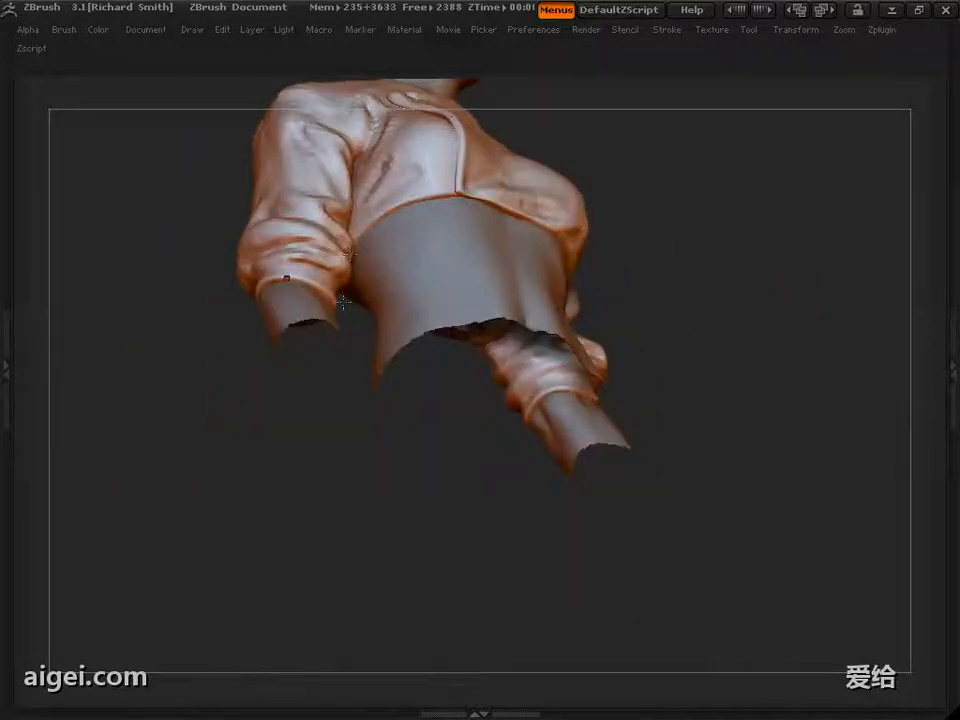
mouse_move(715, 320)
mouse_down()
mouse_move(695, 398)
mouse_move(769, 332)
mouse_move(644, 409)
mouse_move(647, 450)
mouse_move(684, 446)
mouse_move(677, 403)
mouse_move(660, 400)
mouse_move(731, 452)
mouse_up()
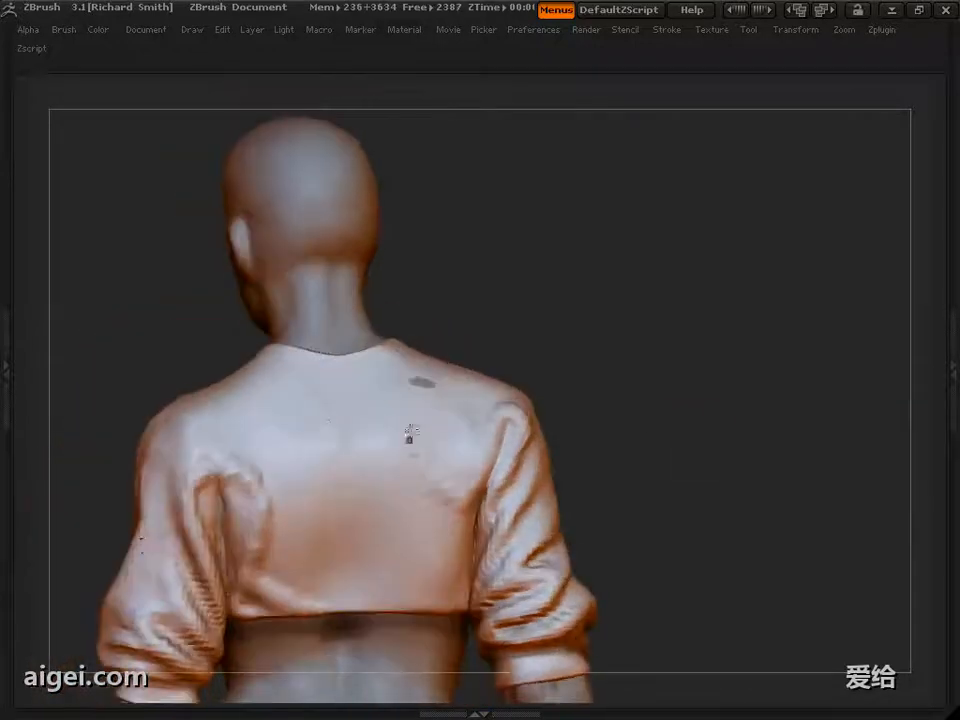
drag(304, 379, 340, 586)
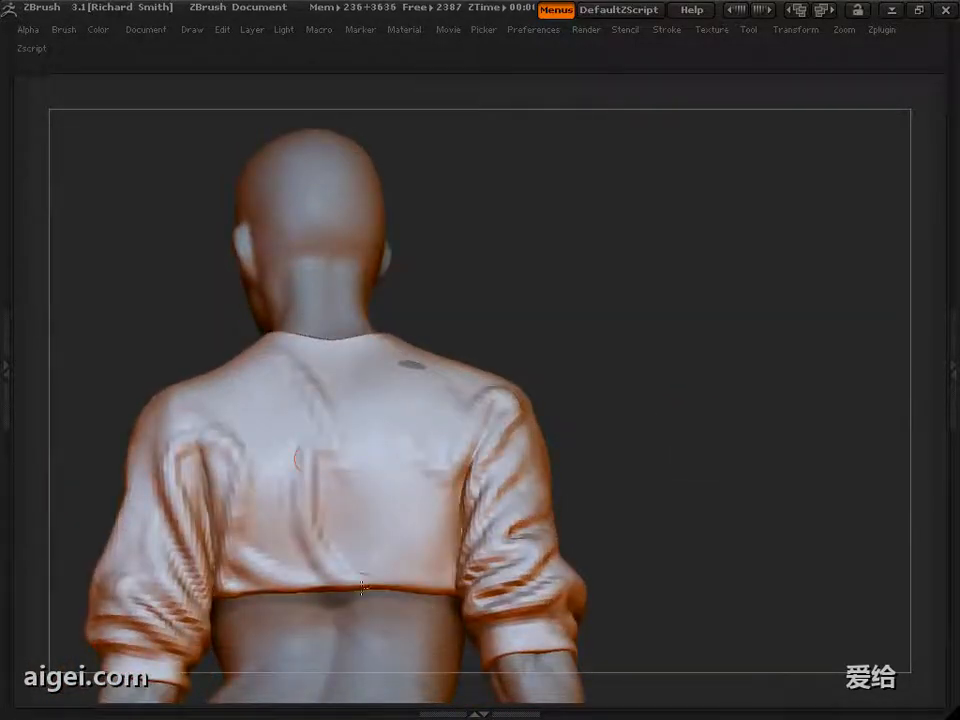
drag(650, 480, 692, 399)
drag(607, 561, 600, 490)
mouse_move(690, 420)
mouse_down()
mouse_move(763, 491)
mouse_move(669, 409)
mouse_up()
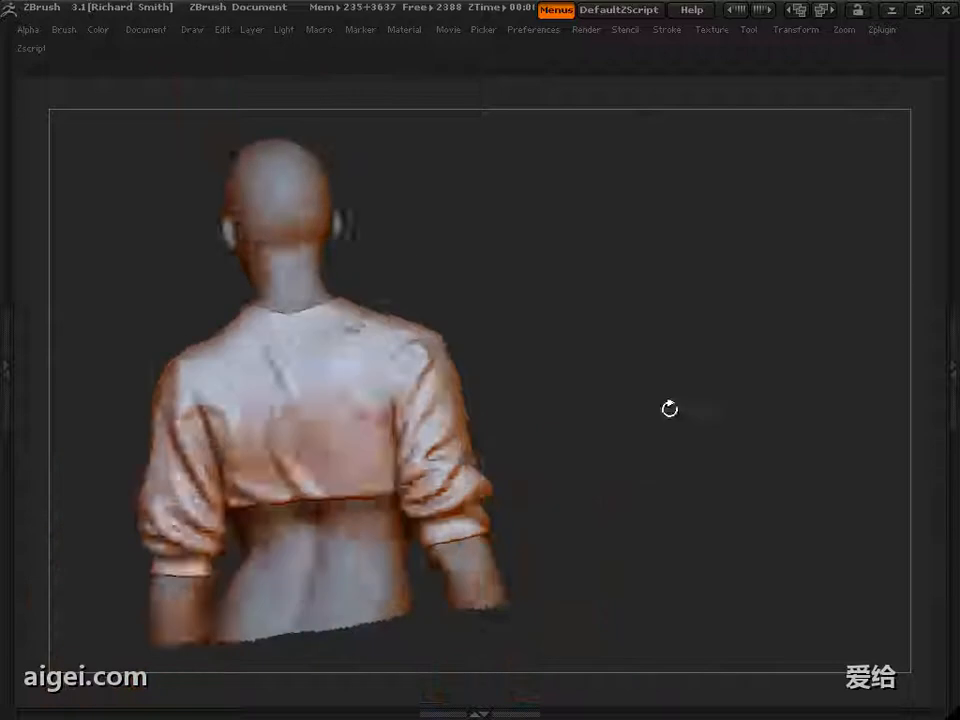
Append the fitted waist garment as a subtool and limit the visible geometry around the figure's torso
click(748, 29)
scroll(800, 420, down, 5)
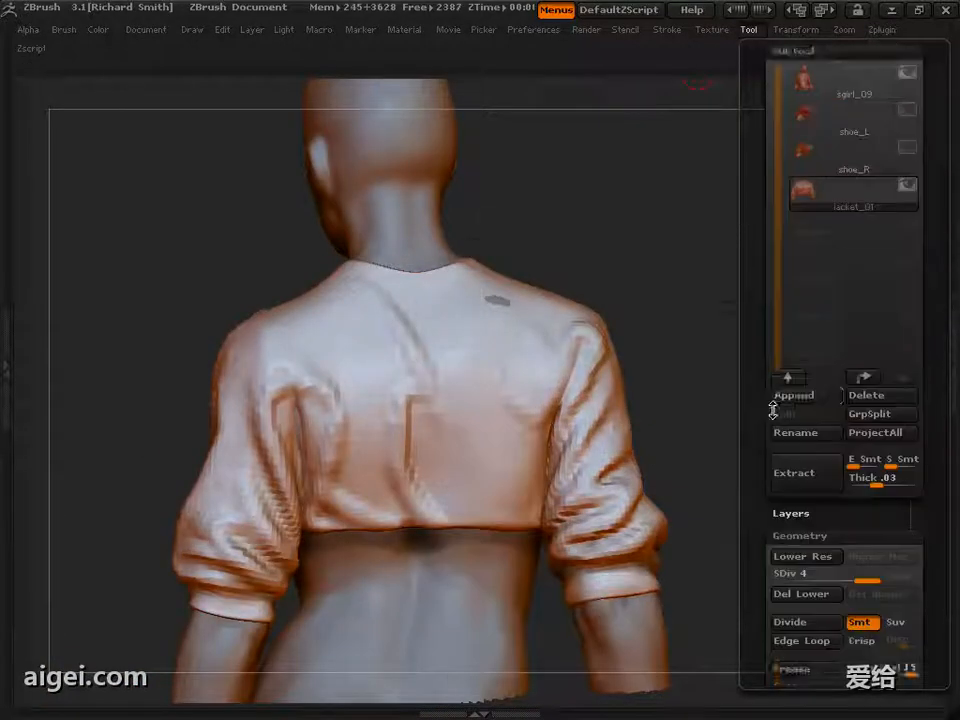
click(797, 414)
click(345, 389)
mouse_move(744, 493)
alt+mouse_down()
mouse_move(744, 364)
mouse_move(600, 380)
mouse_move(640, 300)
mouse_move(700, 230)
mouse_move(792, 294)
mouse_move(823, 242)
mouse_move(773, 332)
mouse_move(182, 244)
mouse_move(783, 443)
mouse_move(552, 323)
alt+mouse_up()
key(Tab)
mouse_move(740, 367)
alt+mouse_down()
mouse_move(797, 411)
mouse_move(722, 274)
mouse_move(694, 347)
mouse_move(676, 352)
alt+mouse_up()
ctrl+shift+drag(292, 323, 643, 717)
mouse_move(722, 274)
alt+mouse_down()
mouse_move(754, 330)
mouse_move(812, 302)
mouse_move(681, 240)
alt+mouse_up()
Select the jacket, choose the Move brush and pull its back hem around the waist garment
alt+click(457, 250)
key(b)
key(m)
key(v)
drag(693, 107, 711, 107)
mouse_move(752, 262)
mouse_down()
mouse_move(742, 240)
mouse_move(790, 300)
mouse_move(700, 313)
mouse_move(692, 288)
mouse_up()
key(Tab)
drag(421, 384, 492, 423)
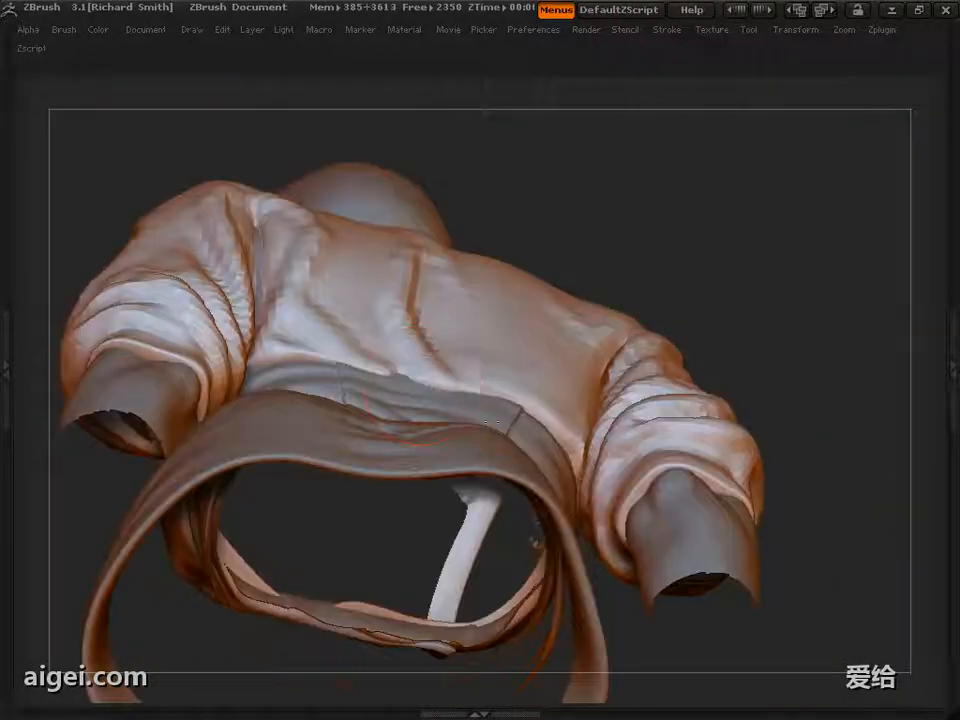
Isolate and mask the jacket's body panels, restore the hidden parts, and invert the mask so the sleeves are protected
ctrl+shift+click(469, 355)
ctrl+drag(122, 141, 690, 560)
ctrl+shift+click(705, 255)
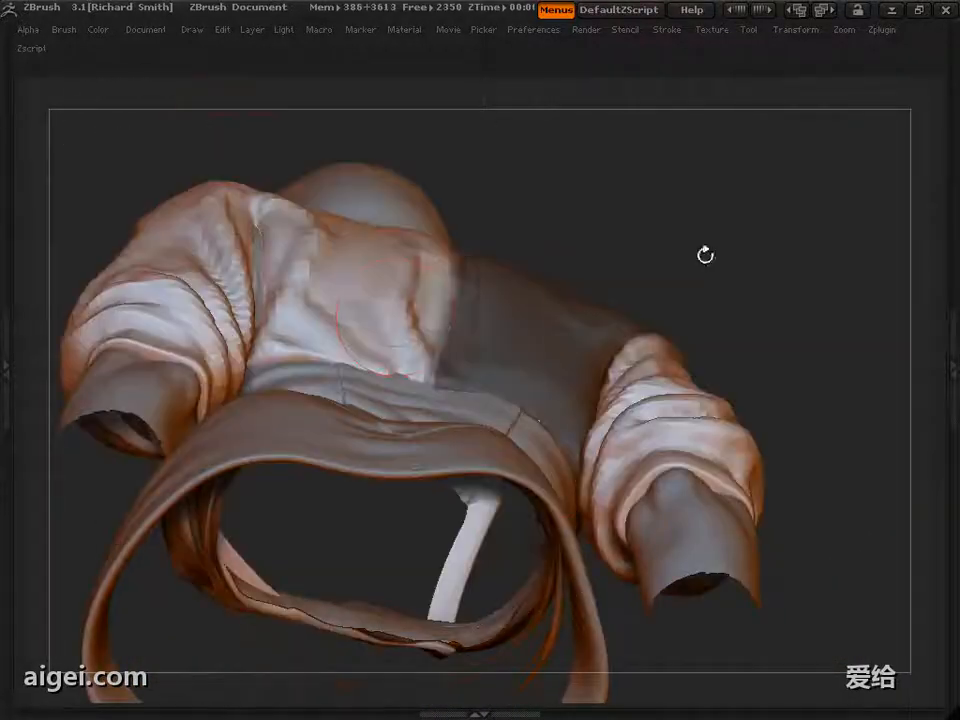
ctrl+shift+click(310, 245)
ctrl+drag(74, 134, 540, 460)
ctrl+shift+click(647, 256)
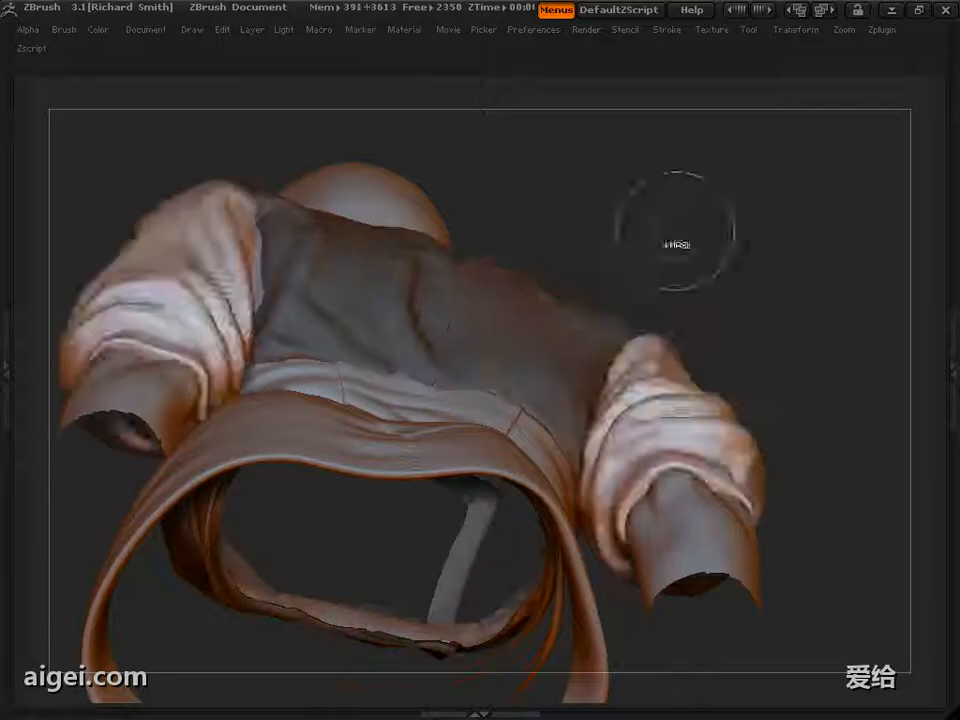
ctrl+click(677, 240)
Reshape the jacket's back hem into an uneven edge that follows the top of the waist garment
mouse_move(778, 362)
mouse_down()
mouse_move(823, 426)
mouse_move(815, 306)
mouse_up()
drag(385, 398, 224, 388)
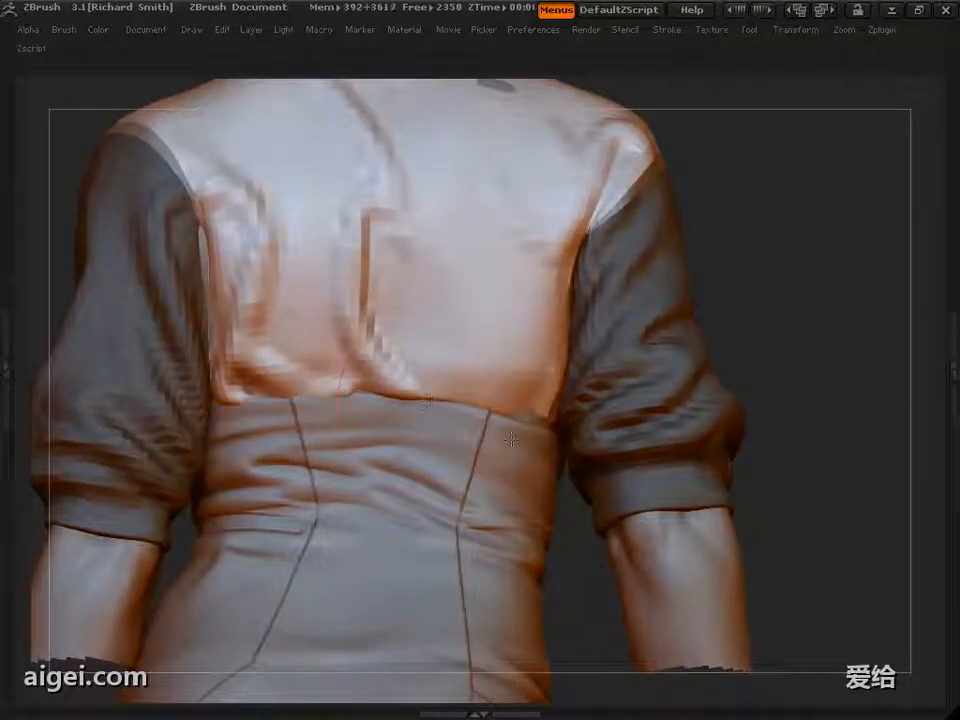
drag(784, 384, 787, 356)
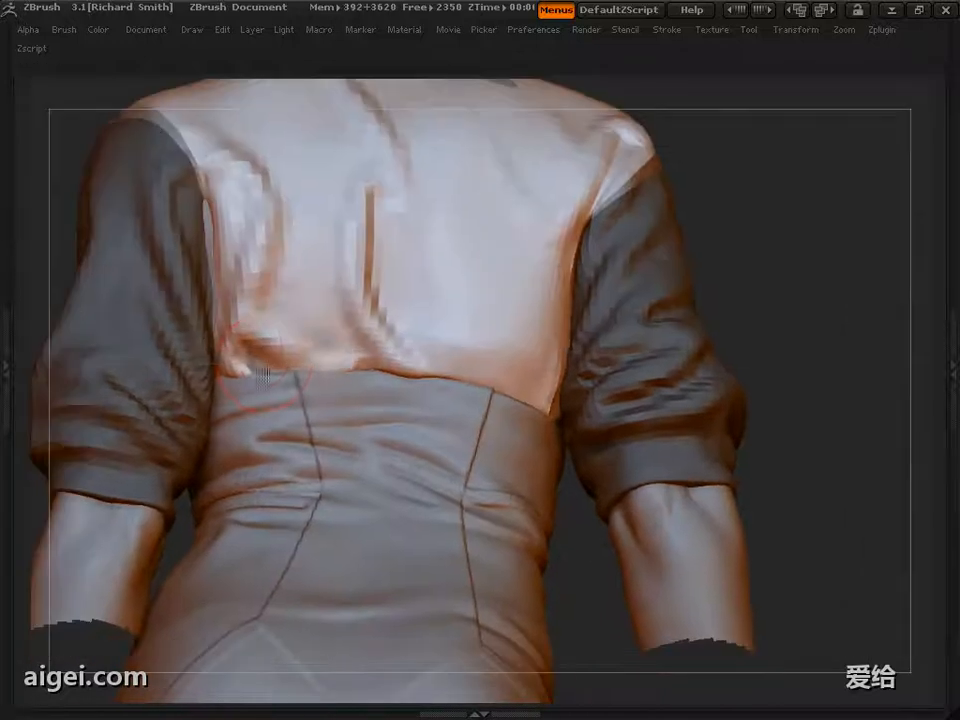
mouse_move(285, 374)
mouse_down()
mouse_move(264, 374)
mouse_move(287, 378)
mouse_up()
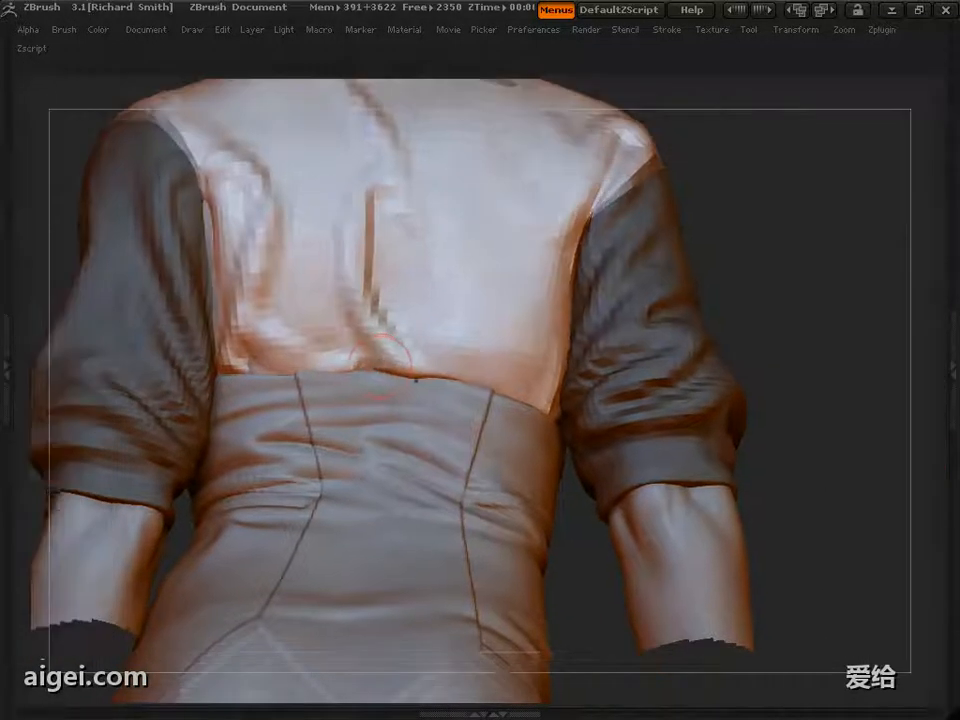
mouse_move(800, 360)
mouse_down()
mouse_move(814, 326)
mouse_move(812, 334)
mouse_up()
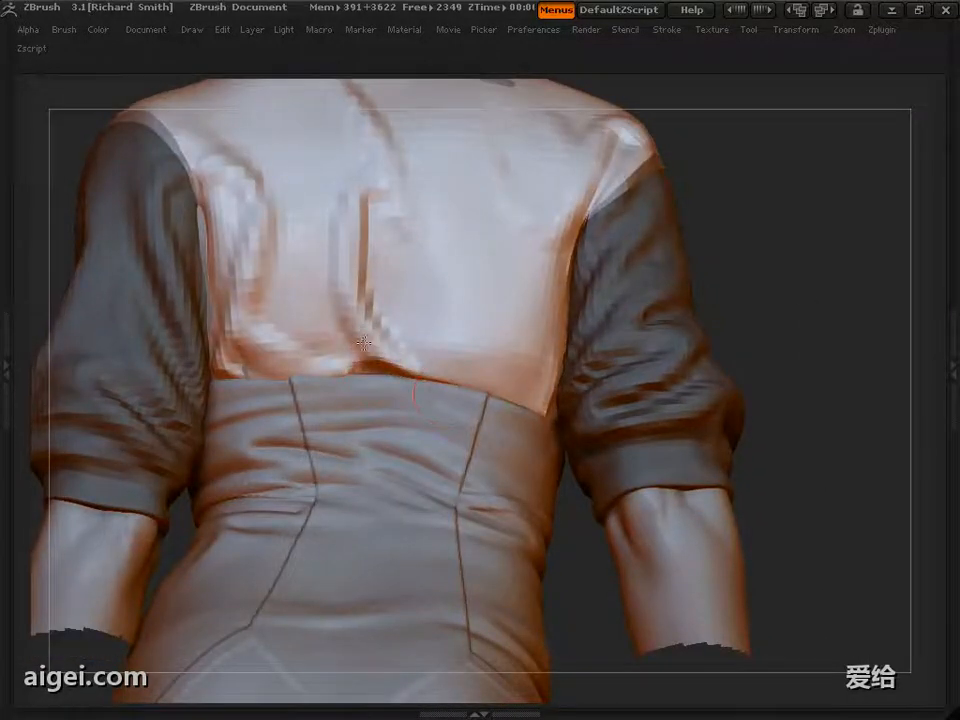
alt+drag(800, 236, 802, 320)
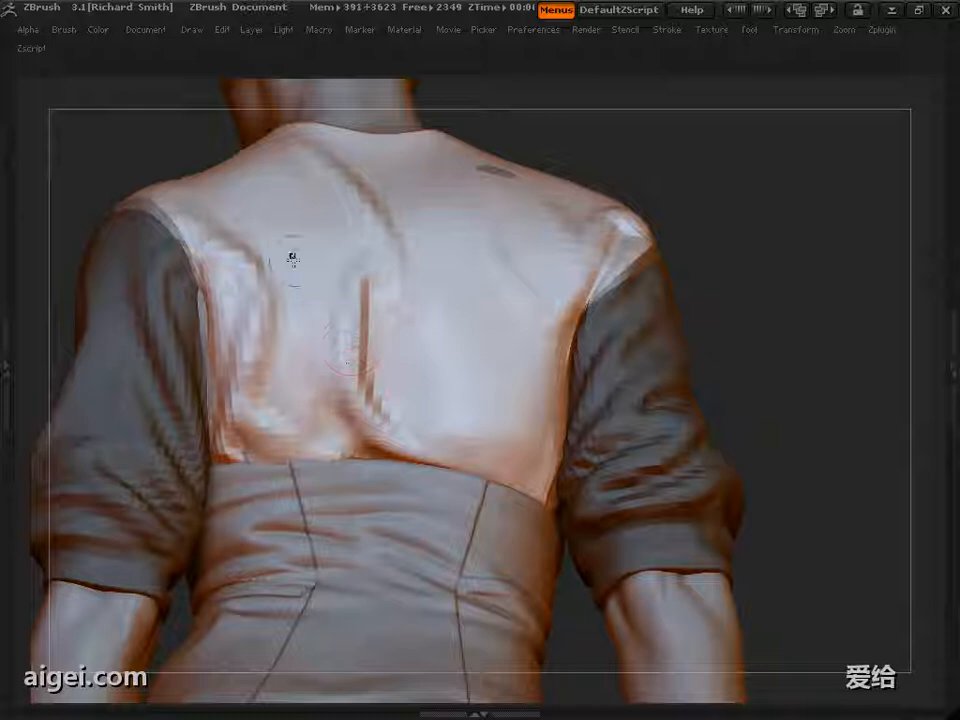
Carve long folds down the left half of the jacket's back, sweeping from the shoulder blade toward the hem
drag(282, 222, 368, 427)
drag(286, 306, 300, 412)
alt+drag(800, 300, 798, 330)
drag(290, 340, 347, 498)
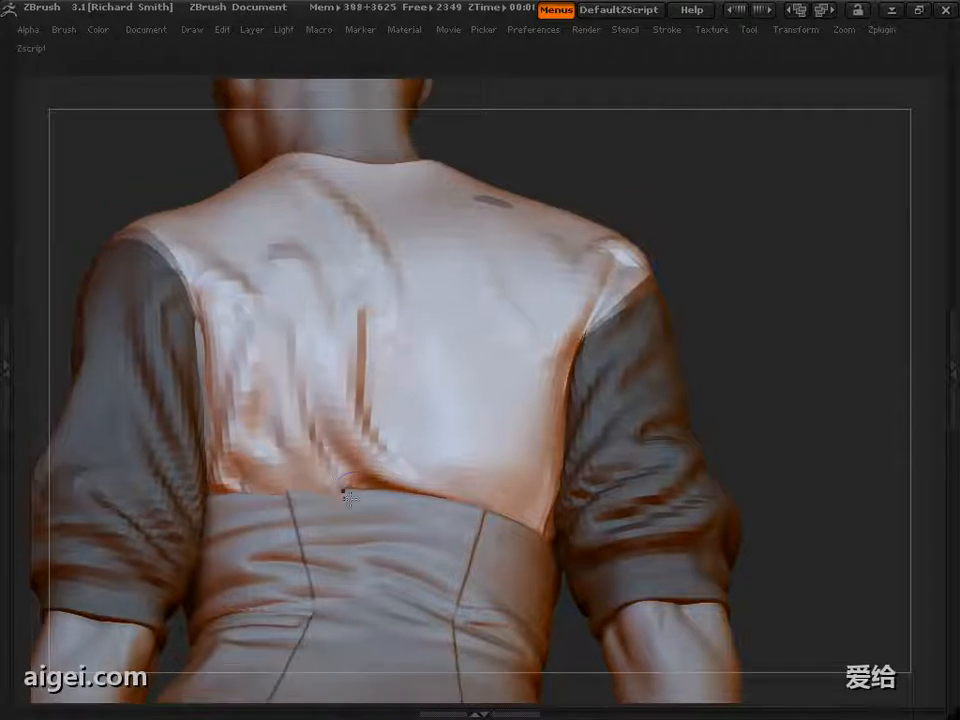
alt+drag(800, 300, 782, 380)
drag(296, 338, 330, 425)
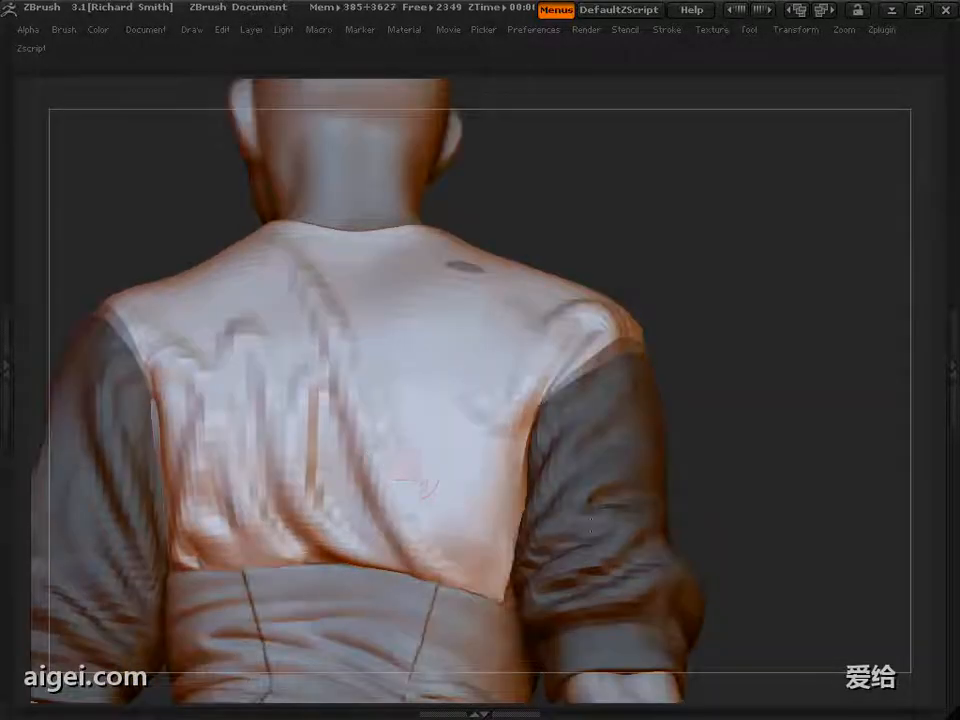
Carve long diagonal folds down the right half of the jacket's back, from the shoulder blade toward the hem
mouse_move(392, 493)
mouse_down()
mouse_move(420, 459)
mouse_move(408, 380)
mouse_up()
mouse_move(780, 420)
mouse_down()
mouse_move(832, 440)
mouse_move(822, 422)
mouse_up()
drag(780, 380, 800, 390)
drag(745, 320, 765, 343)
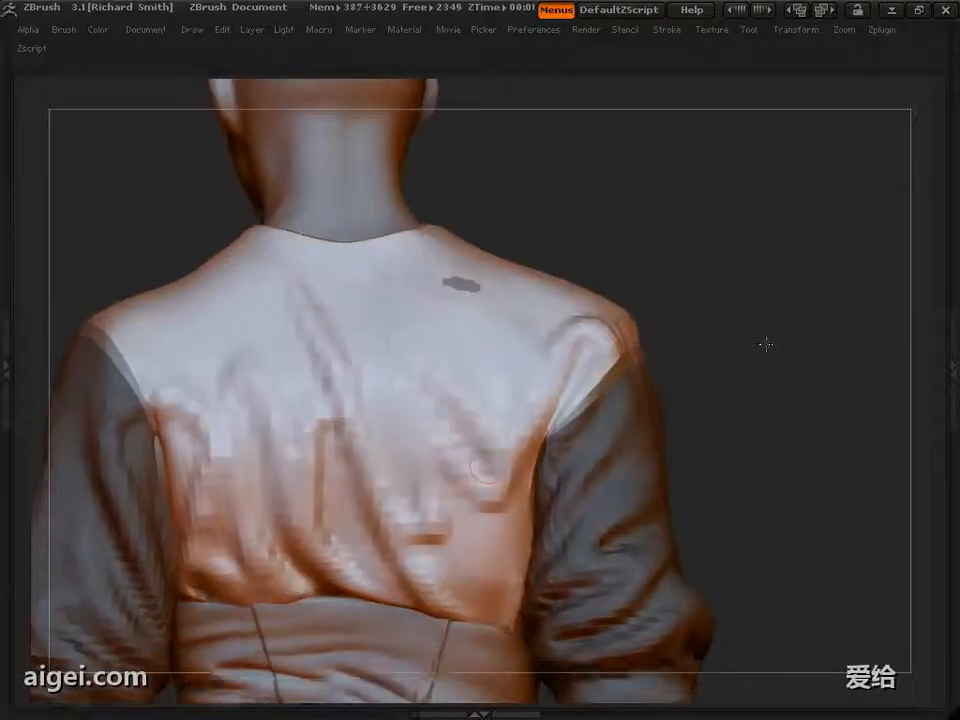
mouse_move(406, 335)
mouse_down()
mouse_move(446, 378)
mouse_move(496, 500)
mouse_up()
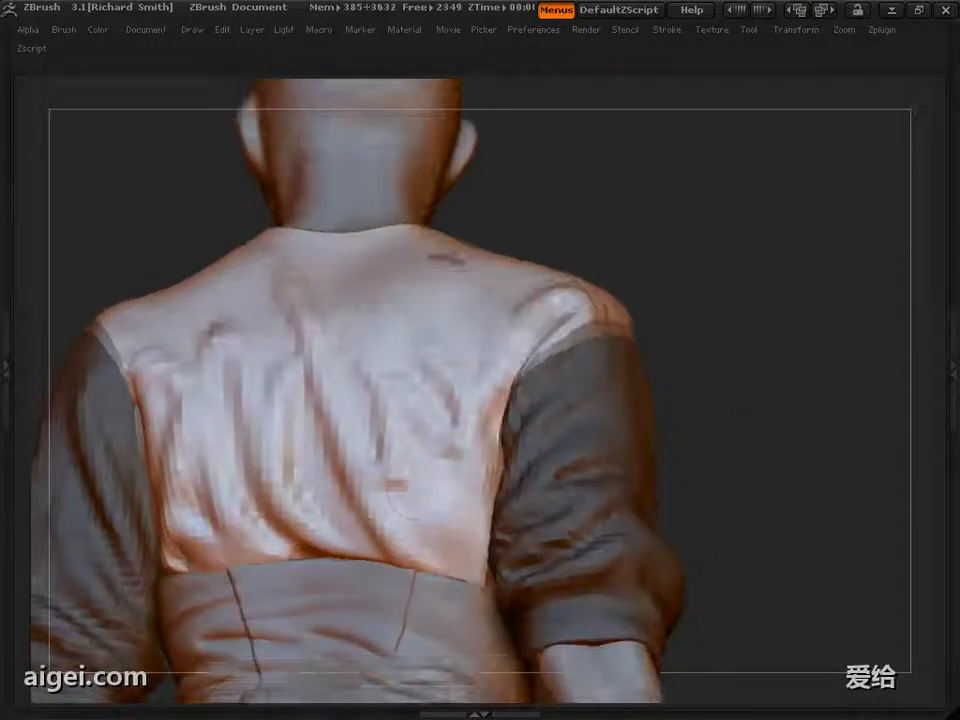
mouse_move(780, 425)
mouse_down()
mouse_move(780, 405)
mouse_move(797, 409)
mouse_up()
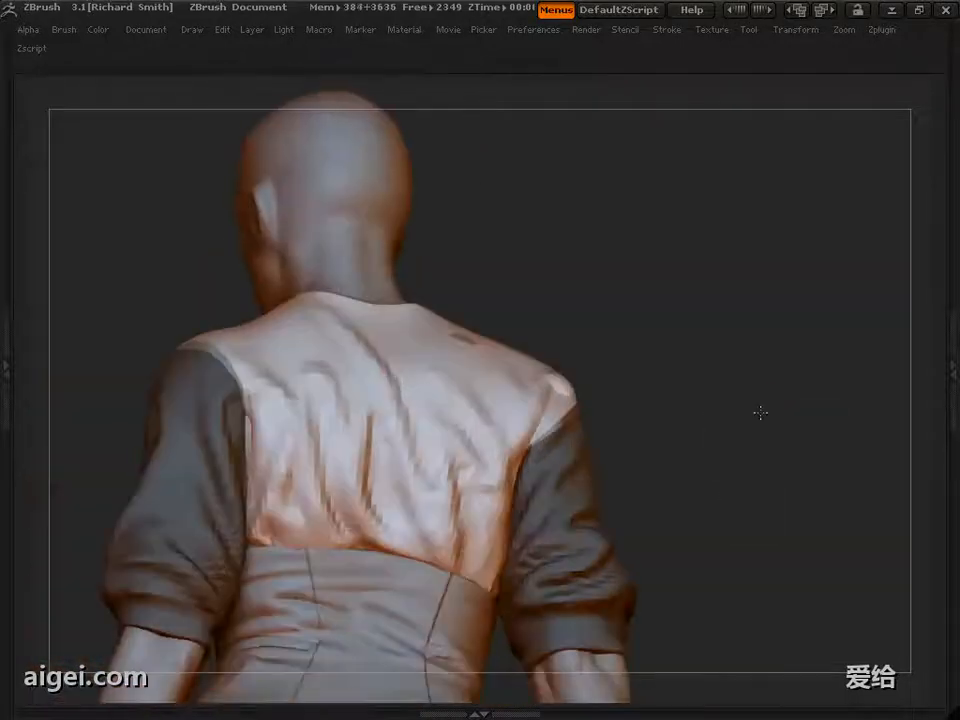
drag(758, 409, 667, 449)
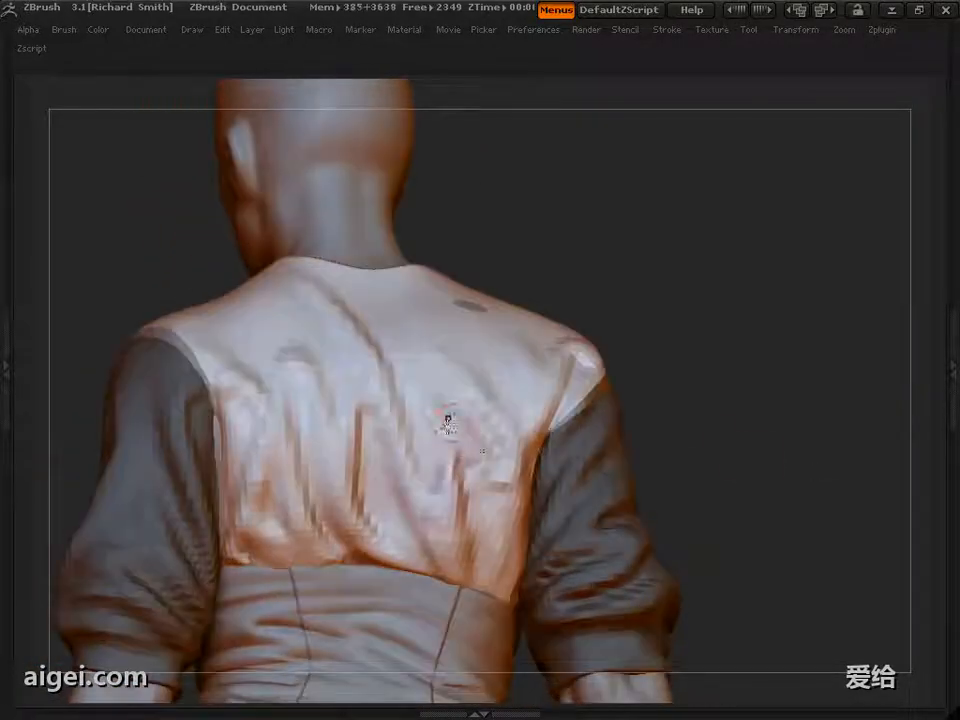
mouse_move(448, 422)
mouse_down()
mouse_move(437, 459)
mouse_move(452, 466)
mouse_up()
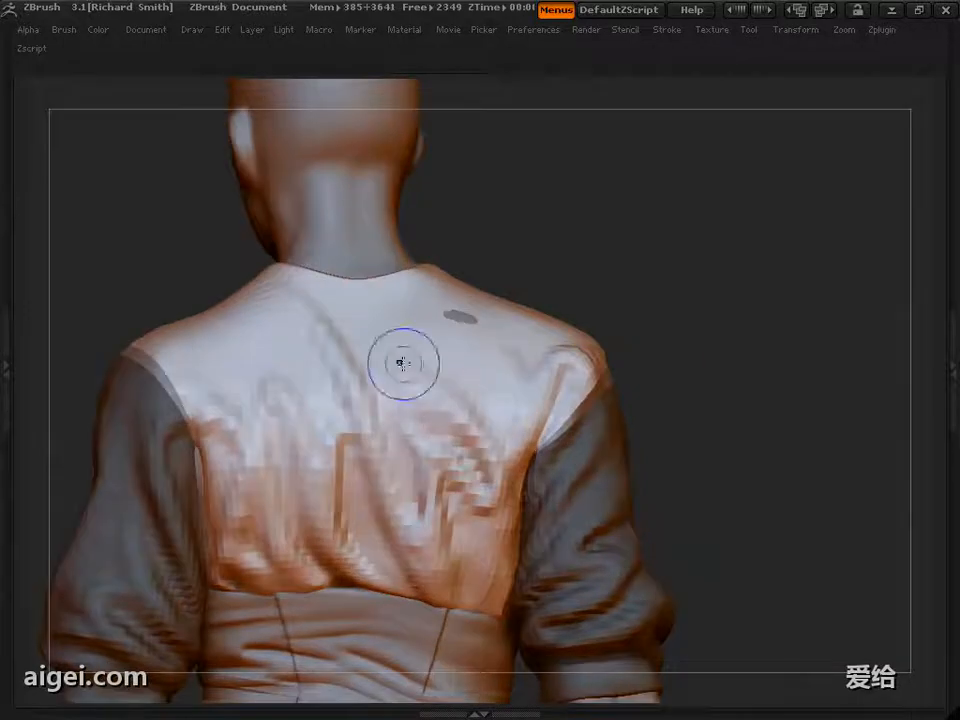
Deepen the short, broken creases beside the right armhole on the jacket's back
drag(819, 448, 784, 421)
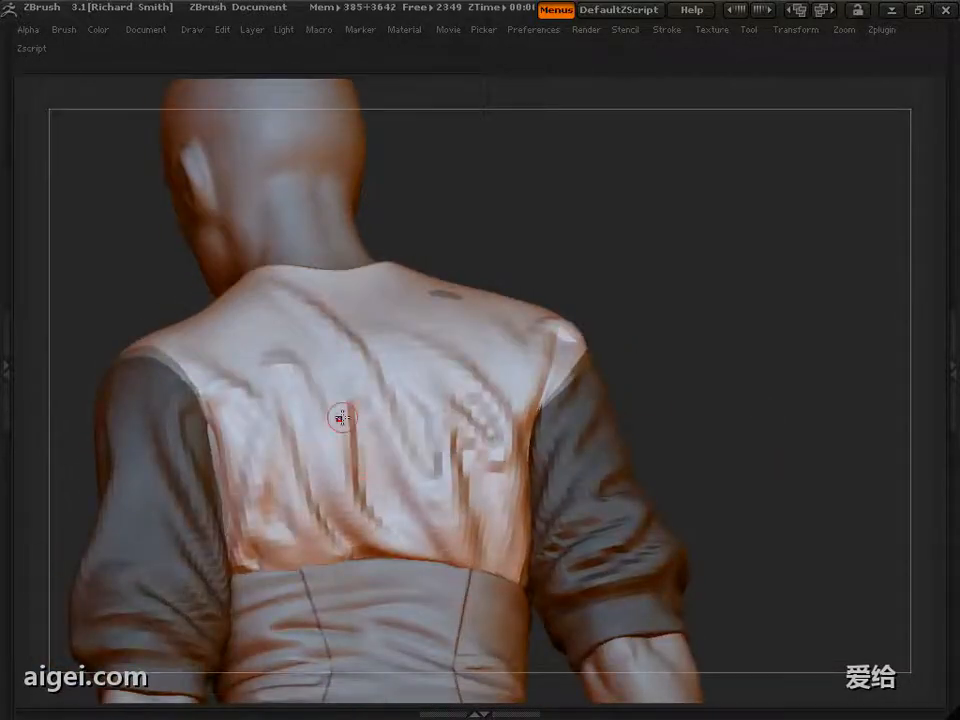
drag(700, 458, 657, 436)
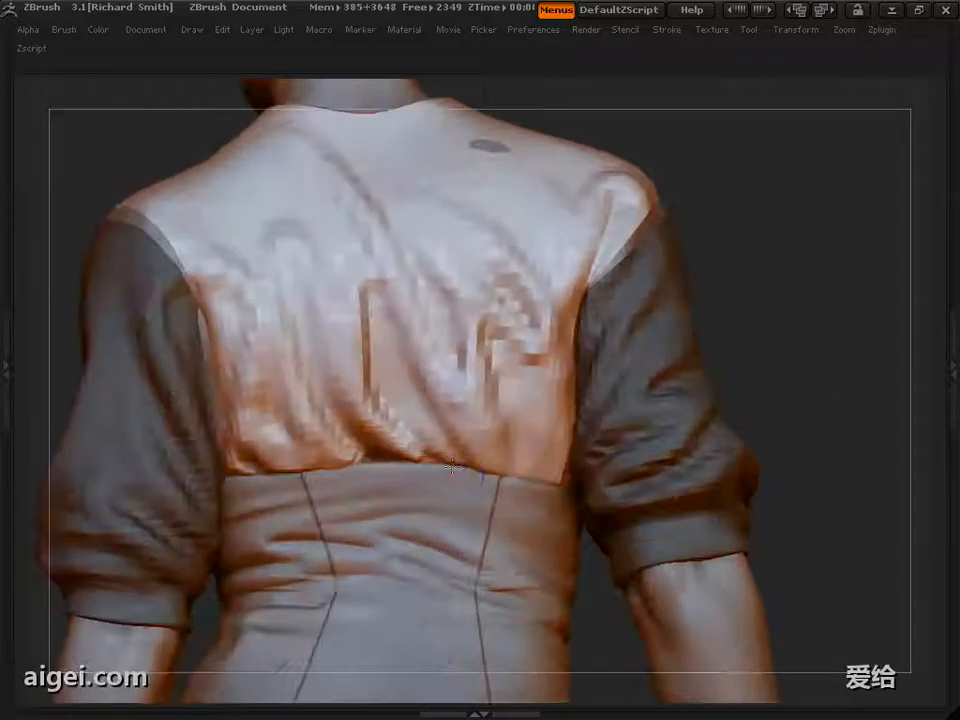
mouse_move(788, 480)
alt+mouse_down()
mouse_move(788, 415)
mouse_move(788, 480)
alt+mouse_up()
drag(156, 245, 156, 281)
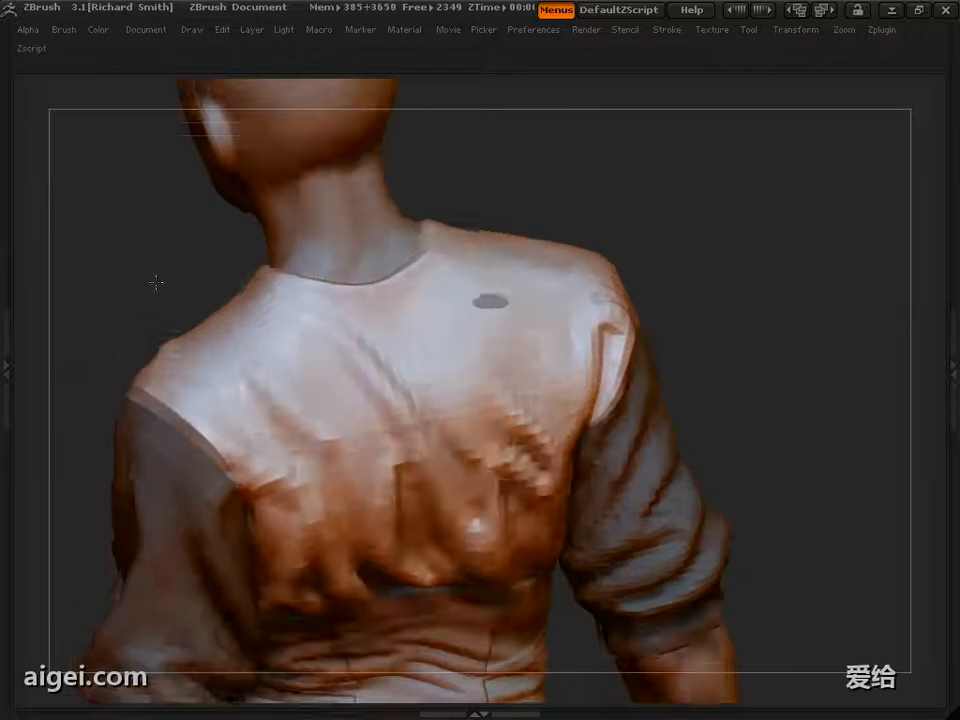
mouse_move(850, 345)
mouse_down()
mouse_move(790, 352)
mouse_move(835, 352)
mouse_up()
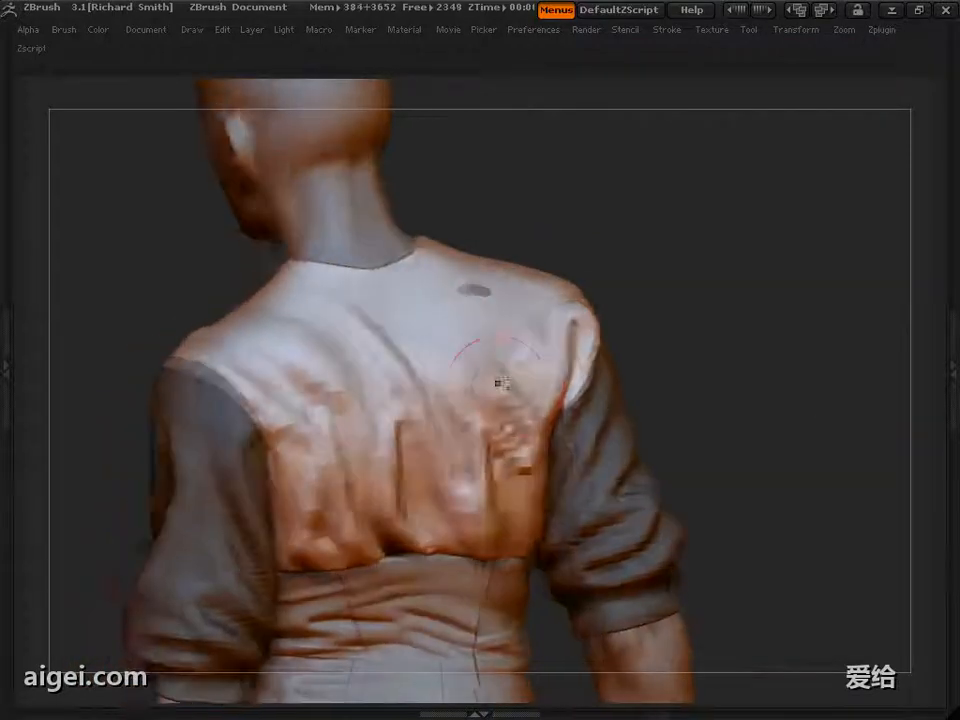
Carve a steep crease from the jacket's right shoulder down the back to the armhole edge
mouse_move(800, 270)
mouse_down()
mouse_move(748, 277)
mouse_move(748, 330)
mouse_up()
mouse_move(771, 385)
alt+mouse_down()
mouse_move(771, 330)
mouse_move(722, 377)
mouse_move(722, 430)
mouse_move(776, 375)
mouse_move(746, 366)
alt+mouse_up()
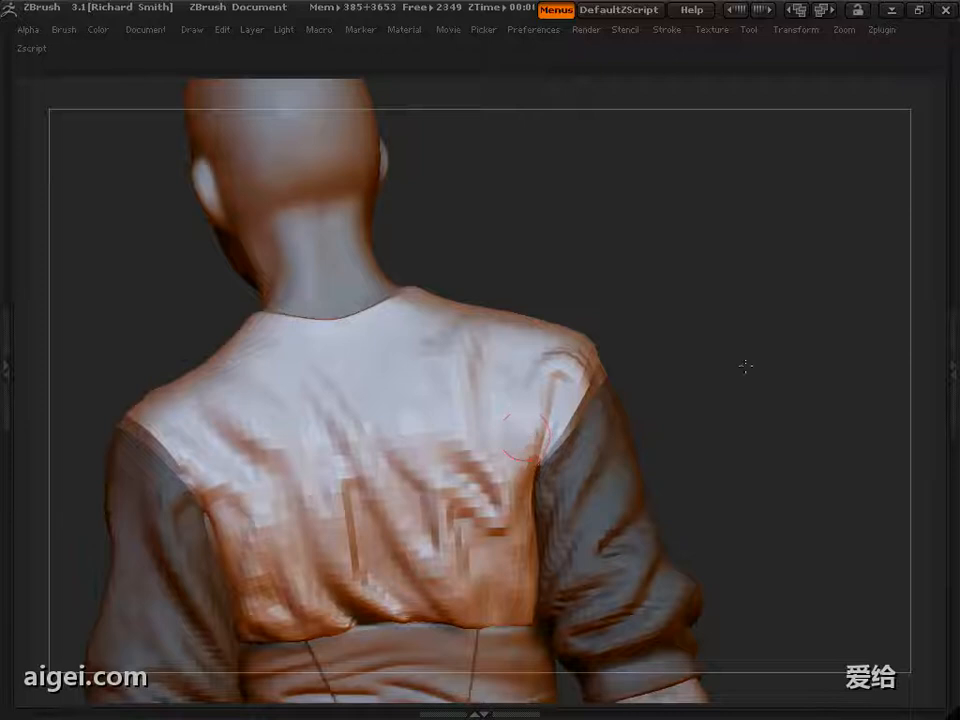
drag(461, 328, 468, 388)
alt+drag(746, 366, 716, 428)
drag(543, 404, 520, 440)
mouse_move(765, 395)
mouse_down()
mouse_move(703, 399)
mouse_move(722, 392)
mouse_up()
alt+drag(631, 440, 631, 395)
mouse_move(631, 395)
mouse_down()
mouse_move(651, 395)
mouse_move(650, 450)
mouse_up()
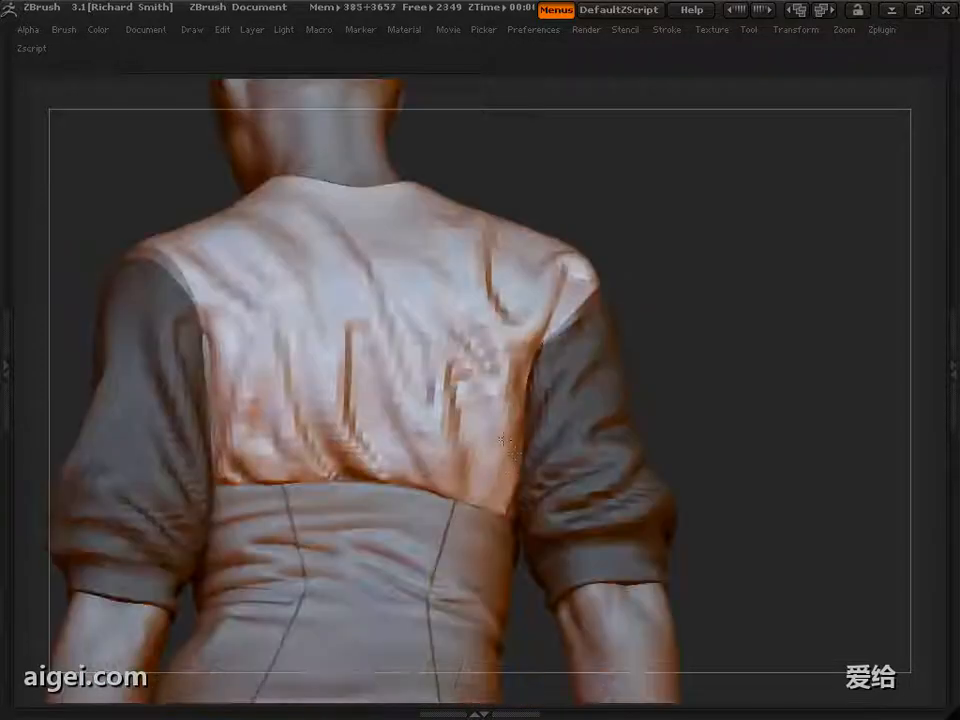
mouse_move(724, 398)
mouse_down()
mouse_move(694, 396)
mouse_move(734, 391)
mouse_move(702, 385)
mouse_move(712, 380)
mouse_move(660, 396)
mouse_move(709, 385)
mouse_move(664, 255)
mouse_up()
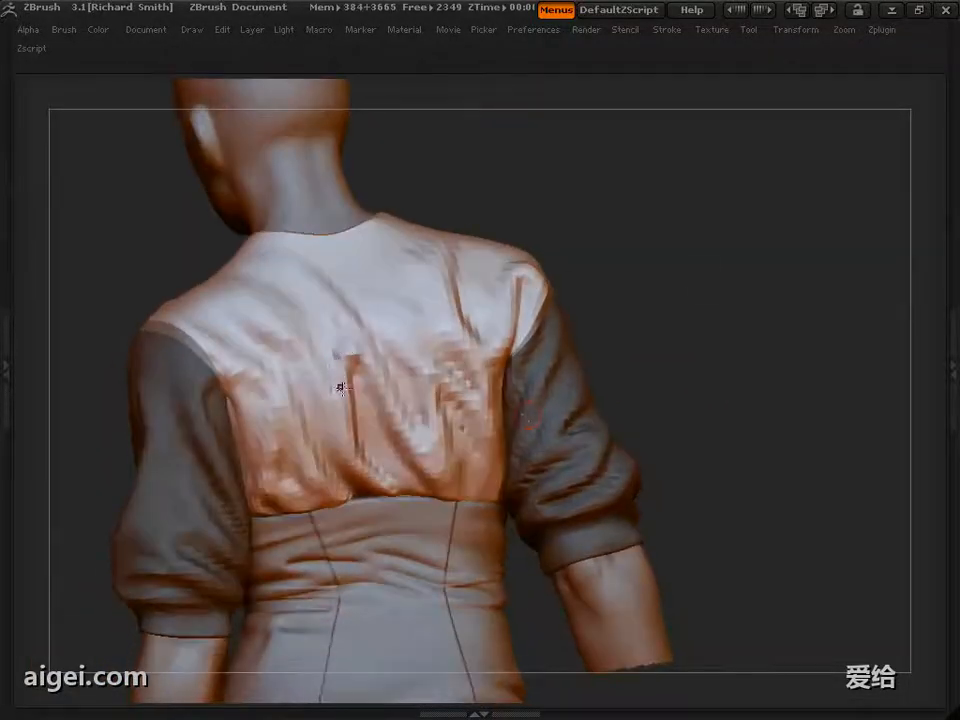
Resize the brush and sculpt a horizontal crease below the back neckline, with soft folds spreading across the upper back
mouse_move(690, 390)
mouse_down()
mouse_move(720, 388)
mouse_move(685, 392)
mouse_move(640, 330)
mouse_move(668, 335)
mouse_move(688, 399)
mouse_move(695, 330)
mouse_up()
key(s)
alt+drag(595, 341, 707, 328)
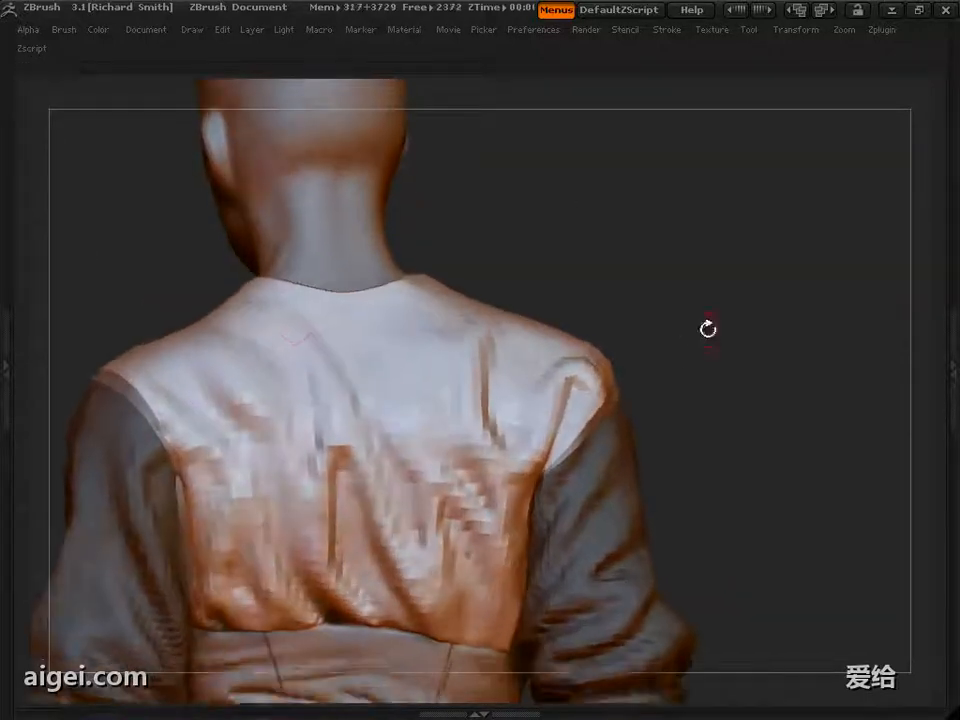
drag(272, 325, 315, 328)
drag(589, 277, 588, 300)
drag(290, 348, 354, 350)
drag(610, 300, 580, 335)
drag(435, 326, 410, 322)
drag(650, 325, 686, 285)
mouse_move(610, 300)
mouse_down()
mouse_move(575, 315)
mouse_move(670, 325)
mouse_move(686, 306)
mouse_move(688, 350)
mouse_move(592, 337)
mouse_up()
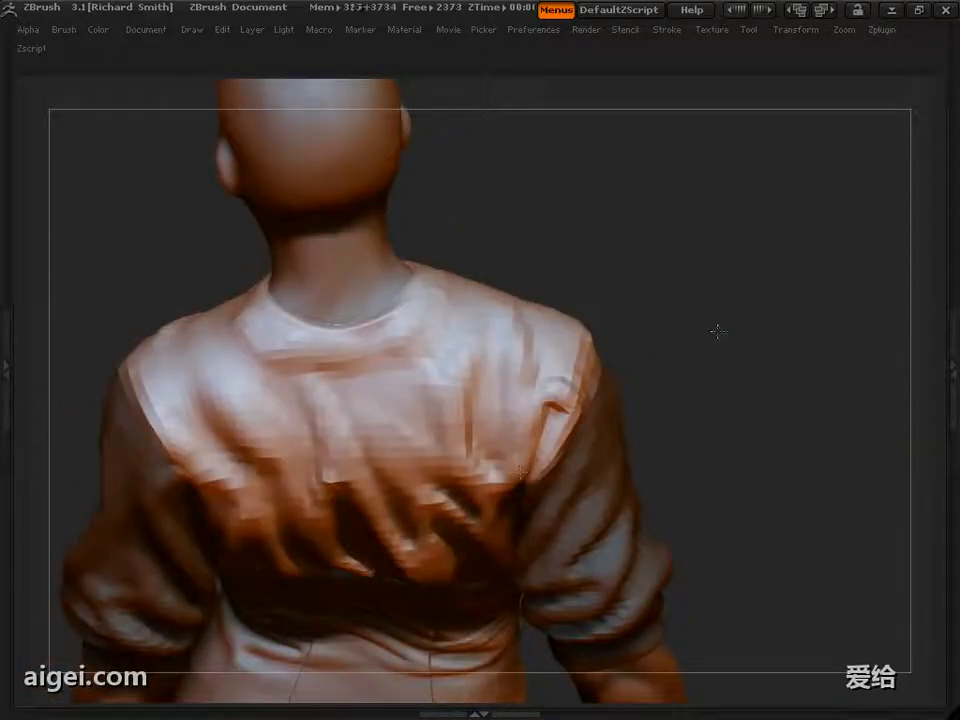
Add creases near the right shoulder seam and refine the front overlap's edge between the button and the neckline
mouse_move(714, 258)
mouse_down()
mouse_move(696, 287)
mouse_move(668, 297)
mouse_up()
drag(512, 398, 512, 325)
mouse_move(721, 320)
mouse_down()
mouse_move(690, 352)
mouse_move(710, 268)
mouse_move(636, 246)
mouse_move(711, 319)
mouse_move(400, 408)
mouse_move(492, 382)
mouse_move(771, 364)
mouse_move(622, 349)
mouse_move(709, 324)
mouse_move(750, 336)
mouse_move(551, 298)
mouse_move(538, 374)
mouse_move(399, 444)
mouse_move(647, 283)
mouse_move(336, 441)
mouse_move(660, 302)
mouse_move(707, 257)
mouse_move(686, 289)
mouse_move(483, 290)
mouse_move(444, 315)
mouse_move(437, 262)
mouse_move(568, 388)
mouse_move(775, 412)
mouse_move(735, 467)
mouse_move(438, 427)
mouse_up()
drag(356, 425, 308, 400)
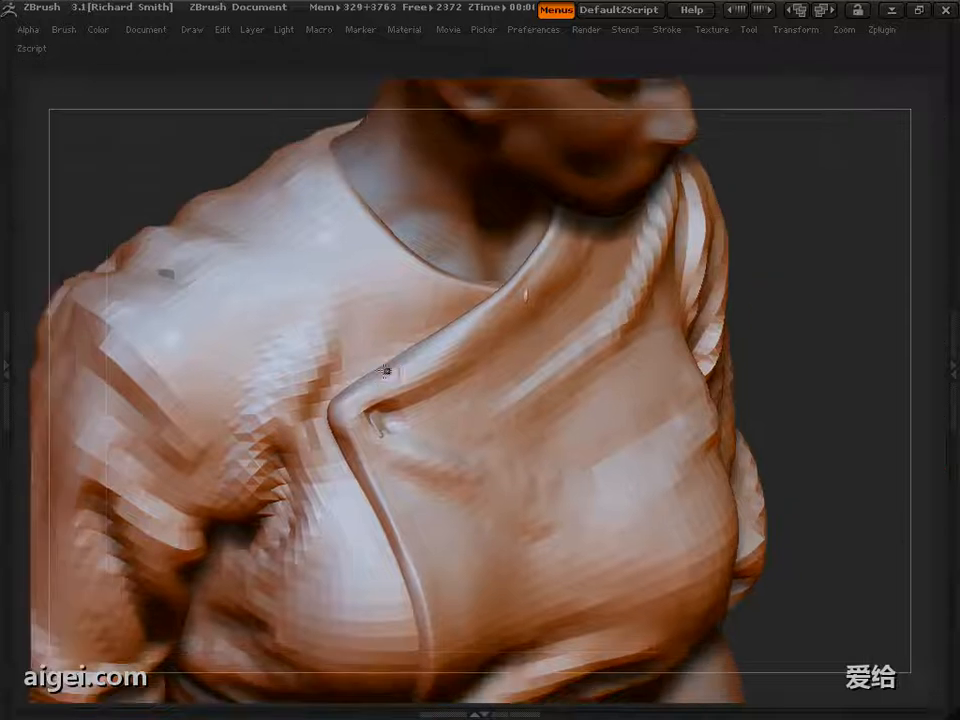
drag(386, 371, 487, 318)
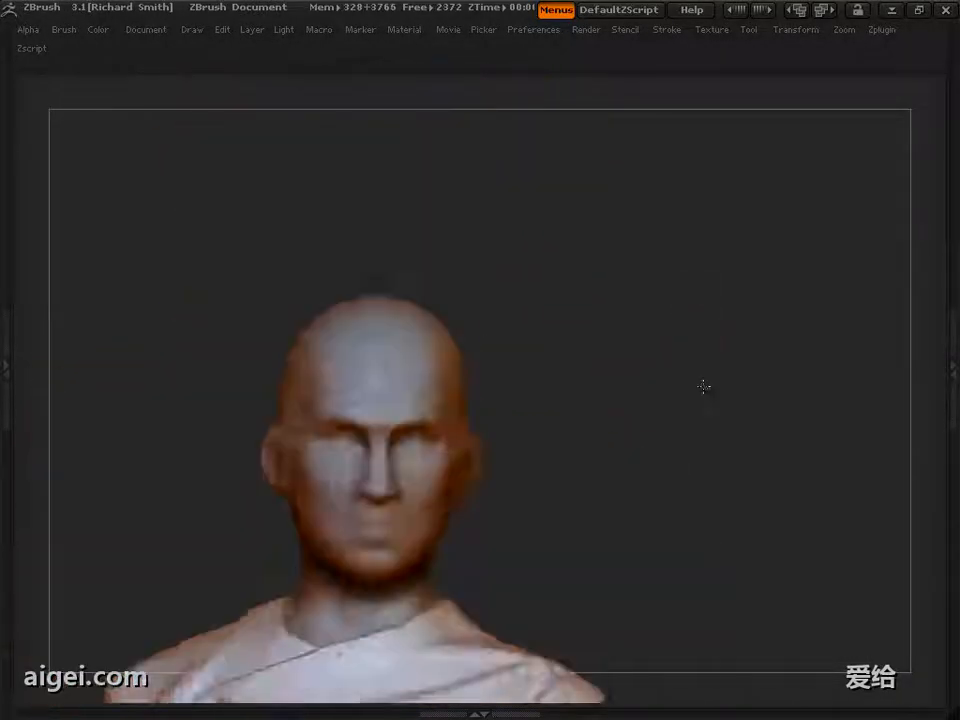
Hide the figure's head and sculpt a raised rim around the jacket's neckline
ctrl+shift+drag(612, 418, 162, 64)
ctrl+shift+drag(162, 64, 162, 64)
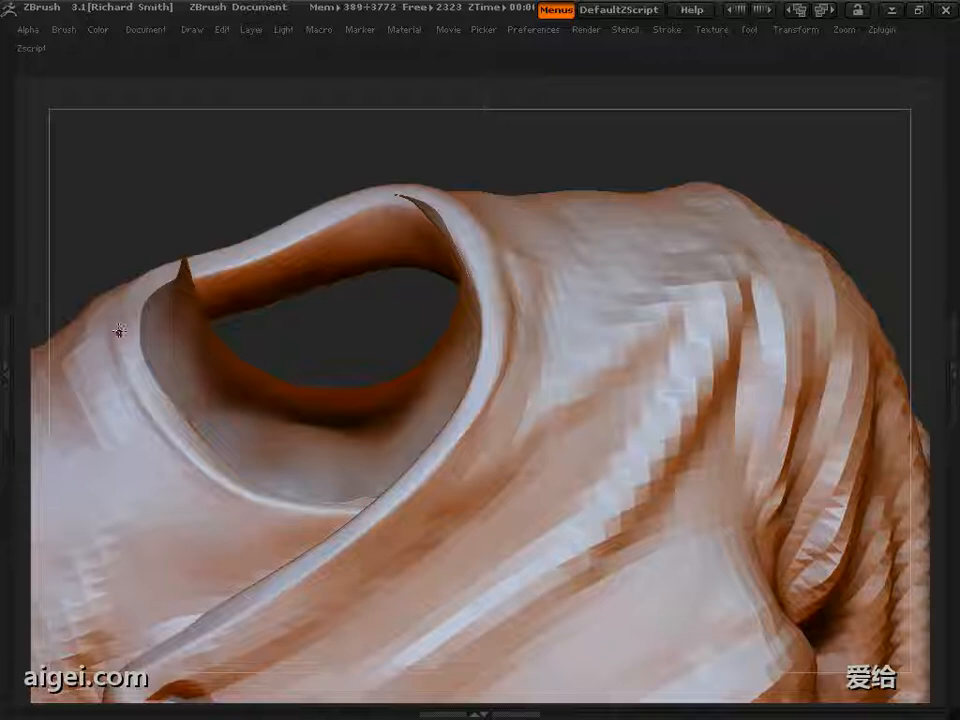
drag(118, 318, 168, 358)
mouse_move(168, 170)
mouse_down()
mouse_move(216, 230)
mouse_move(246, 230)
mouse_move(420, 491)
mouse_up()
mouse_move(488, 553)
mouse_down()
mouse_move(199, 338)
mouse_move(791, 326)
mouse_up()
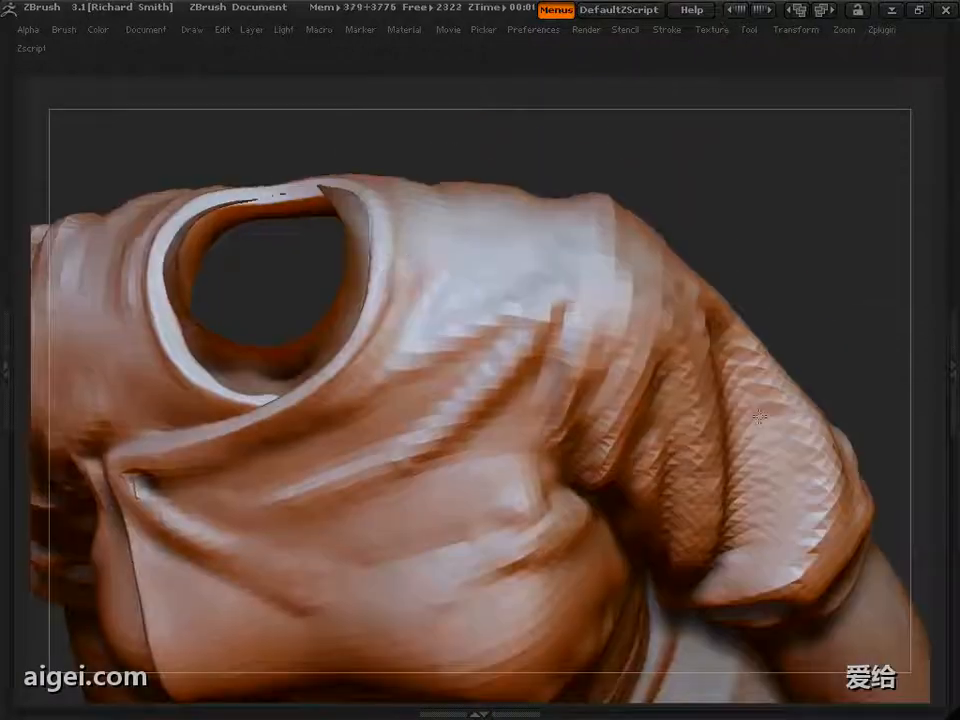
key(s)
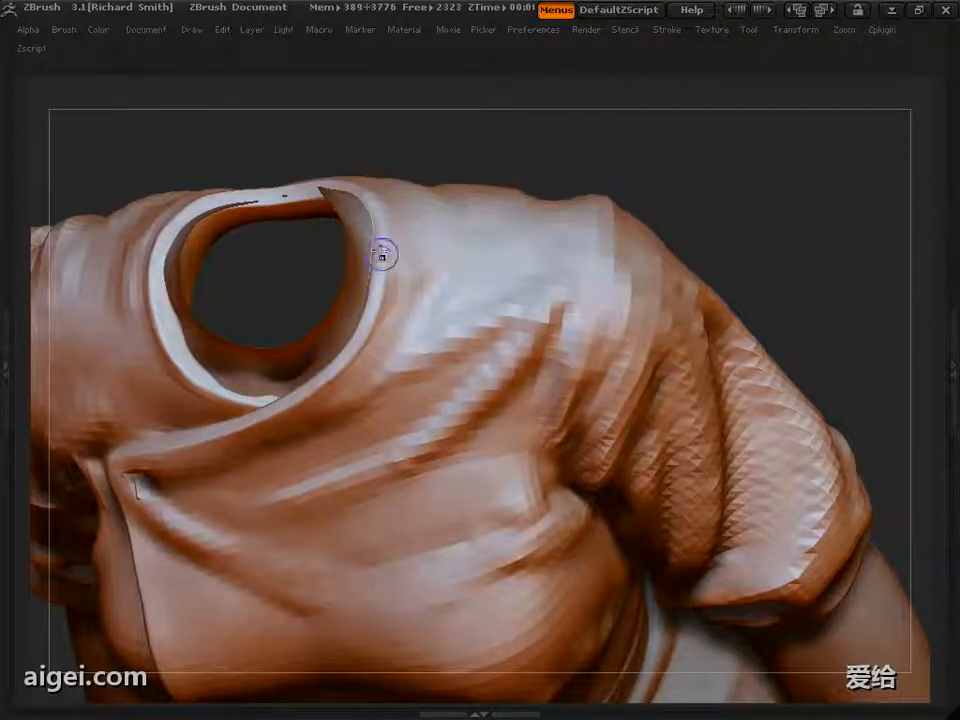
drag(230, 155, 366, 199)
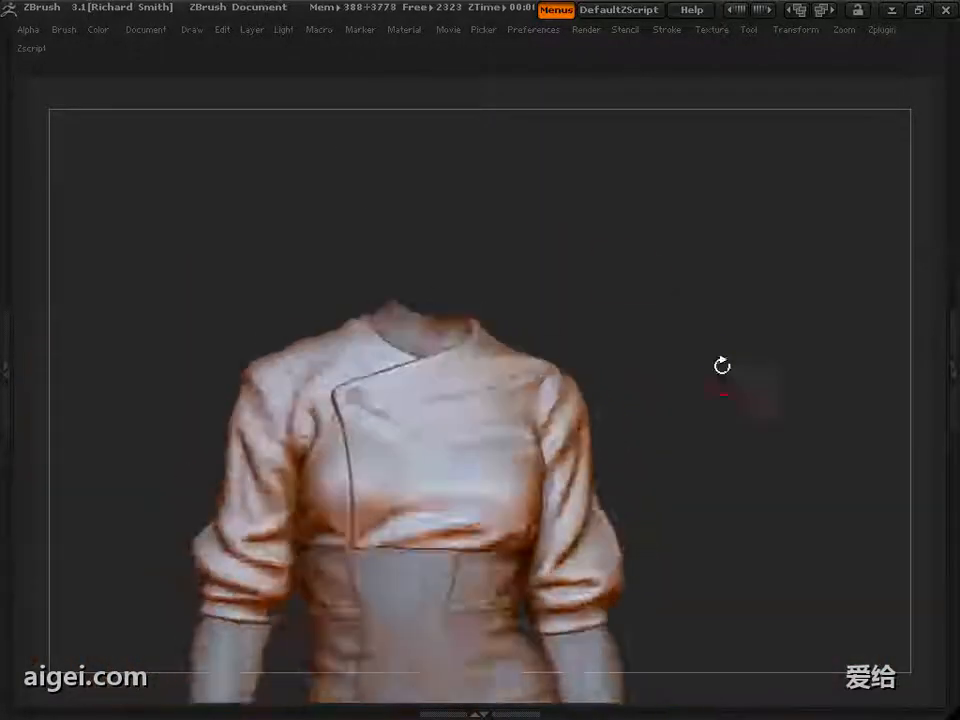
Sculpt a crease into the outer side of the right sleeve just above the cuff
mouse_move(722, 364)
mouse_down()
mouse_move(782, 339)
mouse_move(680, 349)
mouse_move(761, 364)
mouse_up()
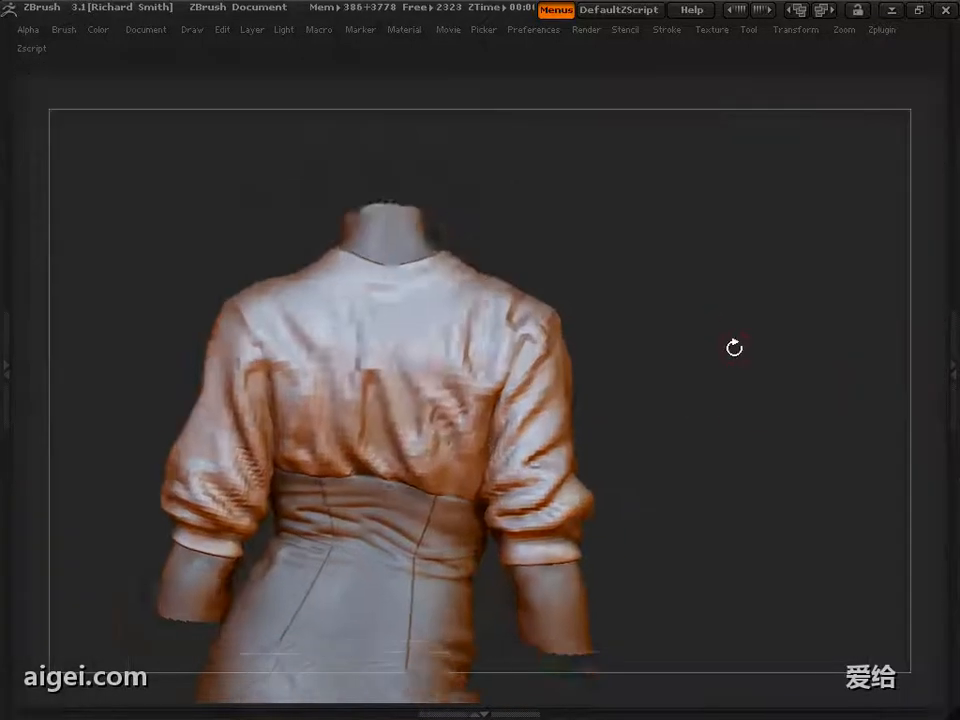
mouse_move(734, 347)
mouse_down()
mouse_move(778, 356)
mouse_move(615, 354)
mouse_move(750, 372)
mouse_move(859, 358)
mouse_move(759, 358)
mouse_up()
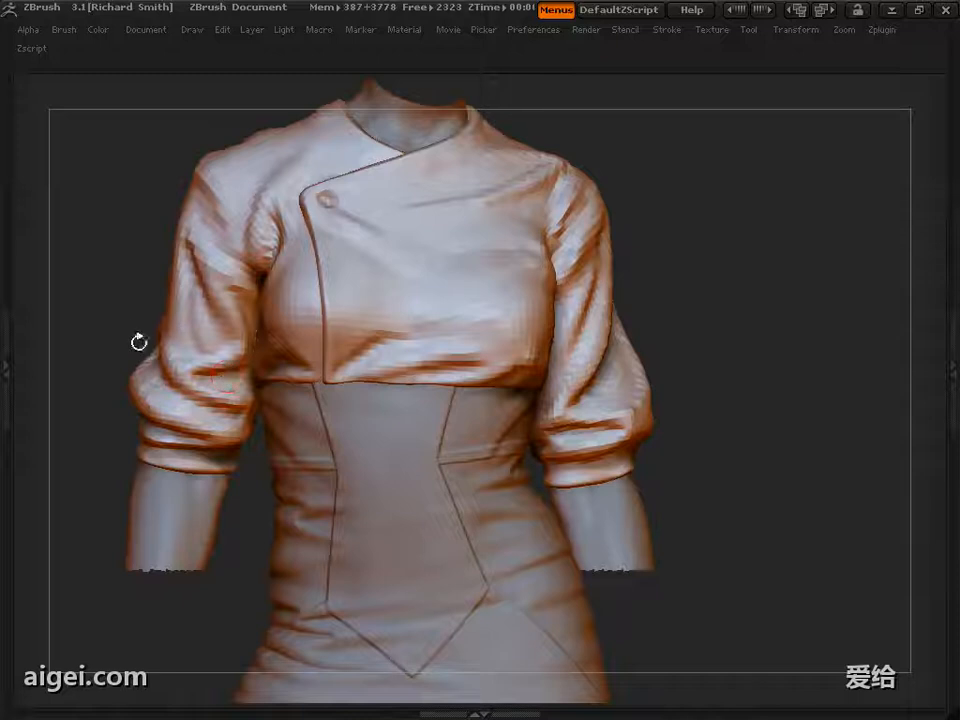
mouse_move(137, 343)
mouse_down()
mouse_move(726, 294)
mouse_move(616, 317)
mouse_up()
mouse_move(741, 314)
mouse_down()
mouse_move(724, 306)
mouse_move(754, 306)
mouse_up()
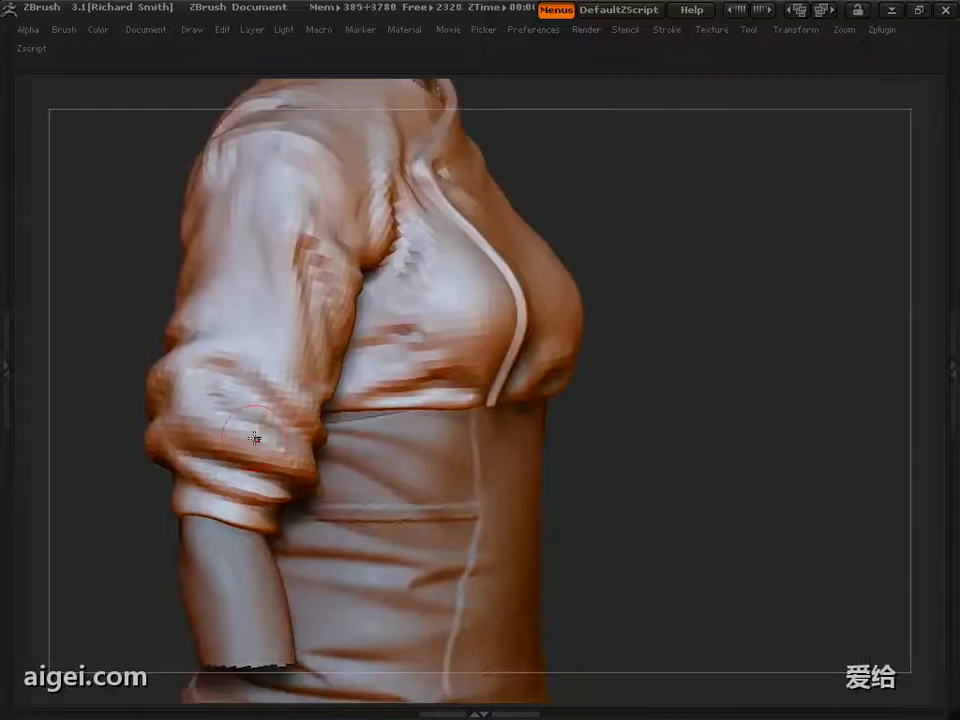
drag(760, 330, 161, 364)
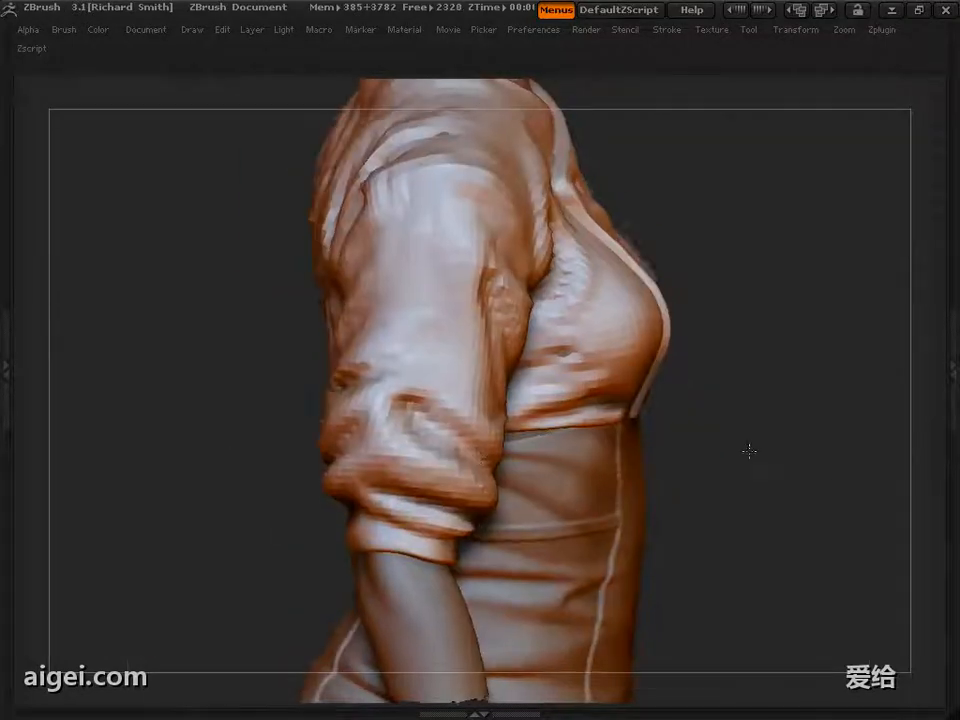
Choose the Move brush and reshape the outer silhouette of the right sleeve around the elbow
drag(748, 450, 94, 401)
click(65, 157)
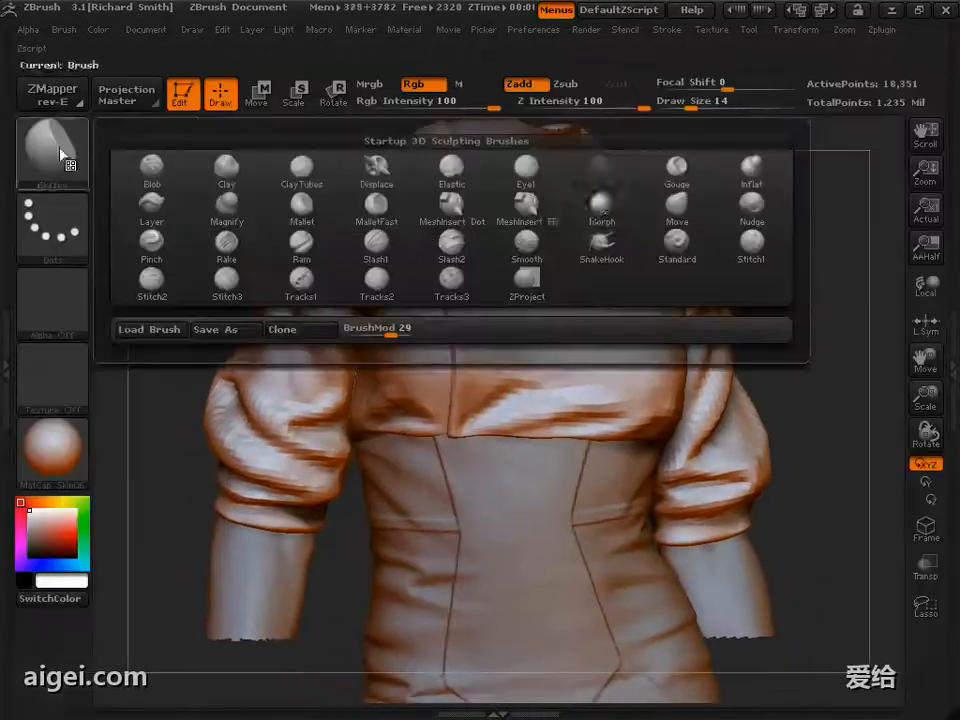
click(677, 207)
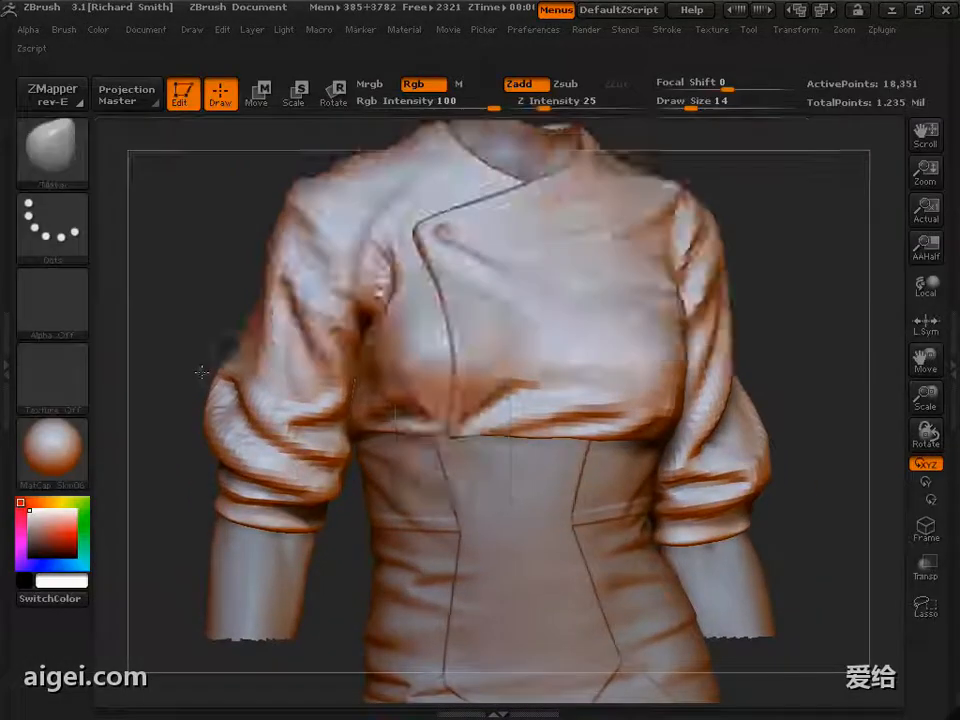
key(s)
drag(201, 362, 225, 358)
mouse_move(165, 362)
mouse_down()
mouse_move(755, 378)
mouse_move(761, 306)
mouse_move(730, 383)
mouse_move(145, 322)
mouse_move(165, 315)
mouse_move(750, 345)
mouse_move(470, 349)
mouse_up()
mouse_move(747, 348)
mouse_down()
mouse_move(762, 318)
mouse_move(785, 316)
mouse_up()
Switch back to a sculpting brush and carve folds along the back of the right sleeve above the cuff
click(53, 153)
click(352, 212)
key(Tab)
key(s)
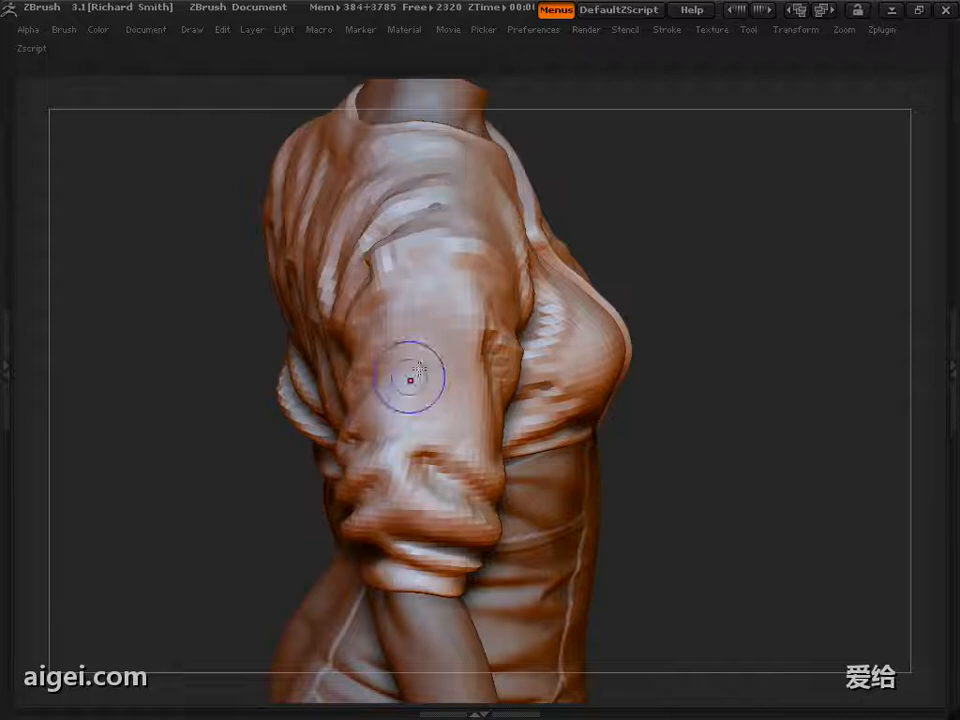
drag(682, 292, 767, 332)
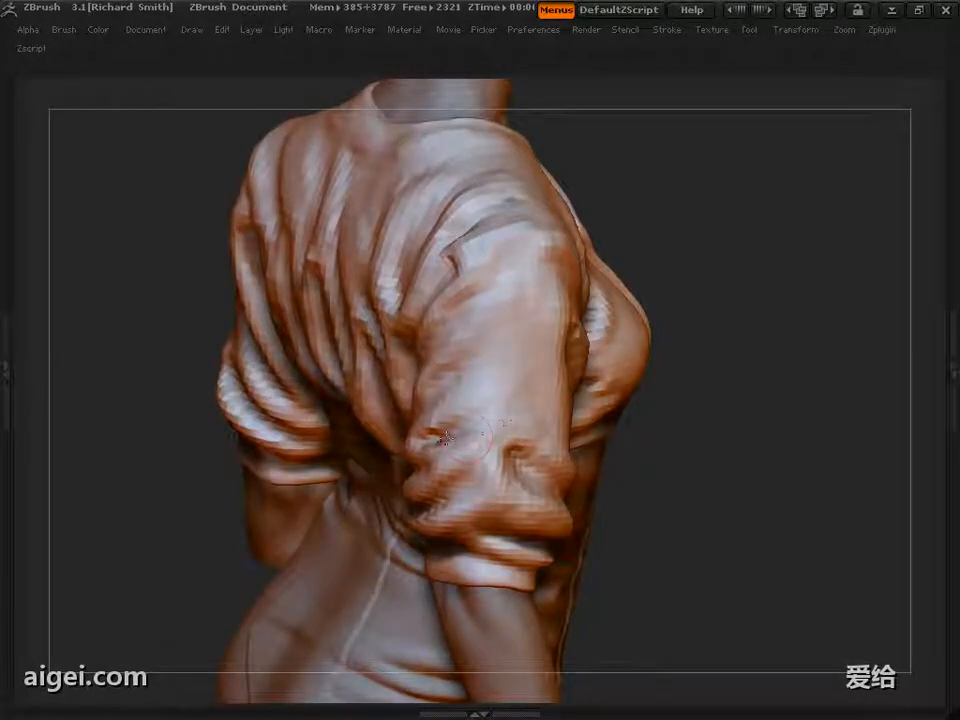
alt+drag(716, 390, 768, 345)
alt+drag(768, 345, 763, 249)
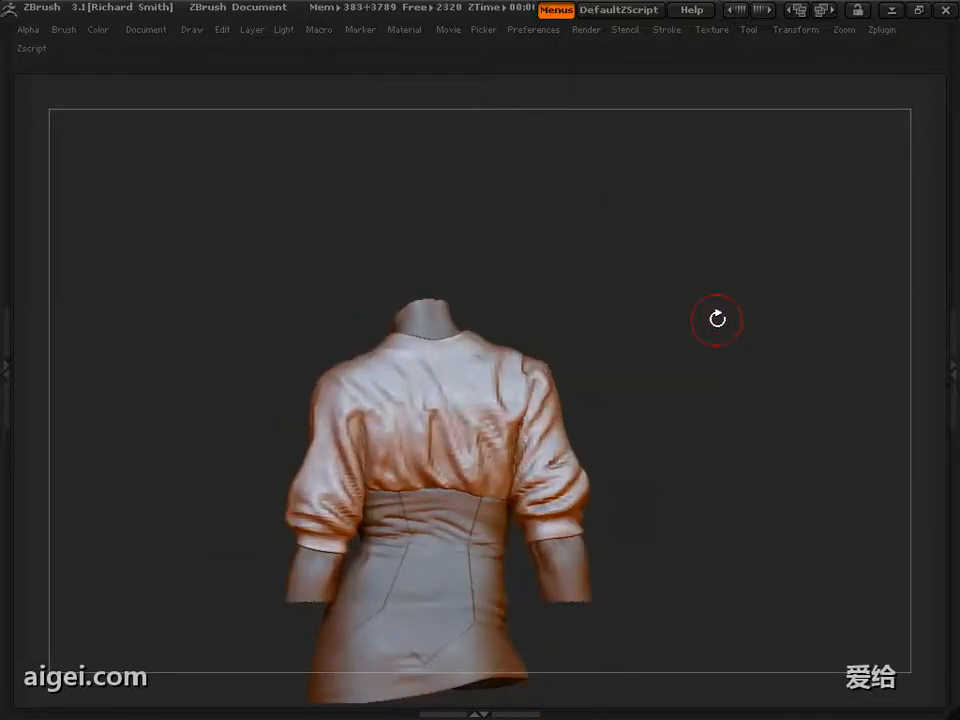
Sculpt slanting folds into the back of the left sleeve around the elbow
alt+drag(717, 319, 712, 402)
mouse_move(178, 440)
mouse_down()
mouse_move(152, 431)
mouse_move(241, 457)
mouse_up()
drag(278, 510, 236, 429)
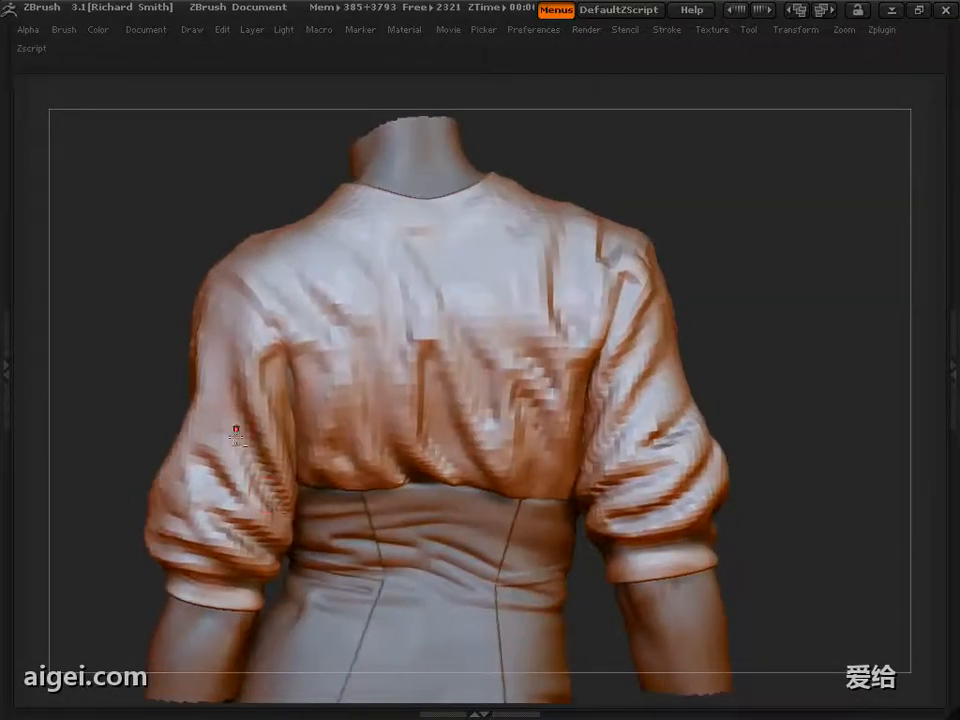
Mask the chest panel beneath the front overlap and pull the overlap's edge and lower corner with the Move brush at draw size 74
drag(125, 406, 340, 400)
alt+drag(738, 405, 712, 400)
drag(690, 370, 651, 283)
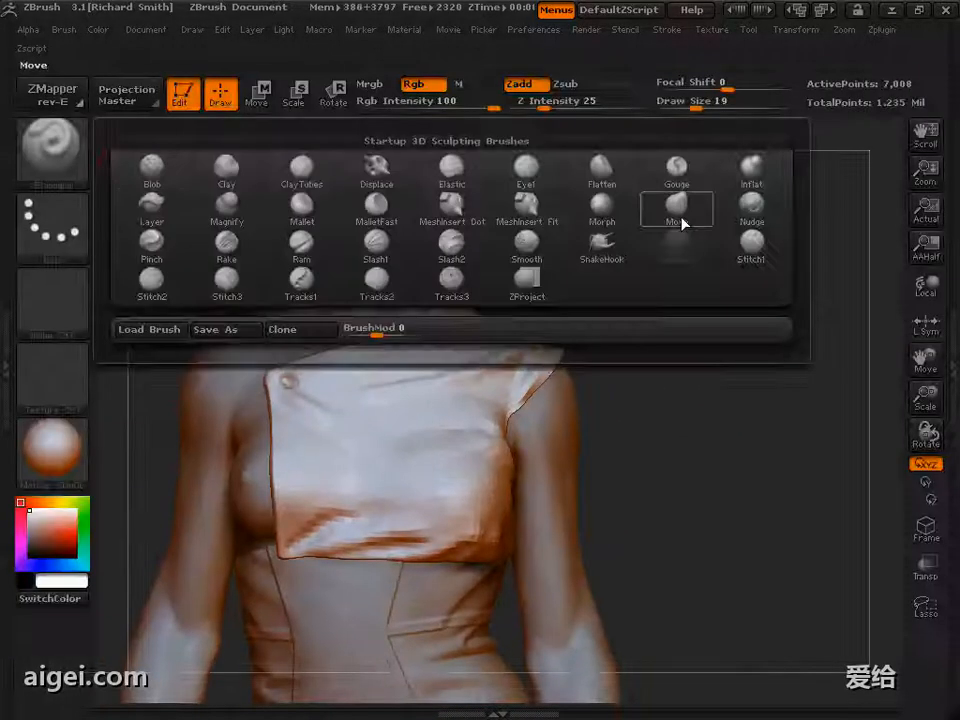
click(681, 220)
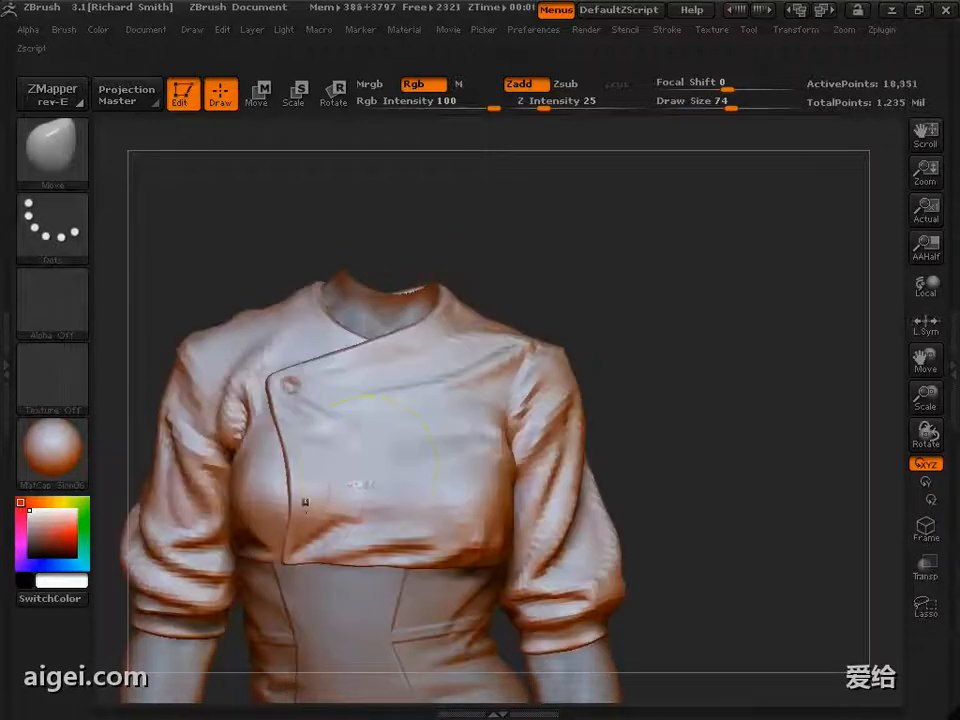
mouse_move(304, 501)
mouse_down()
mouse_move(167, 519)
mouse_move(180, 515)
mouse_up()
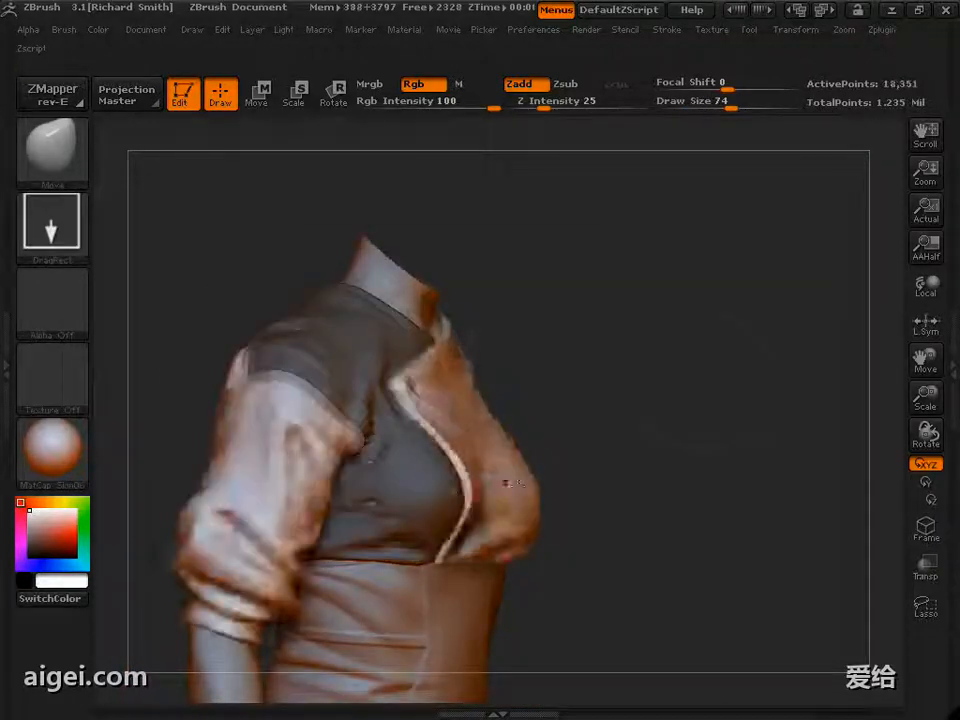
mouse_move(501, 486)
mouse_down()
mouse_move(652, 406)
mouse_move(760, 385)
mouse_move(722, 364)
mouse_up()
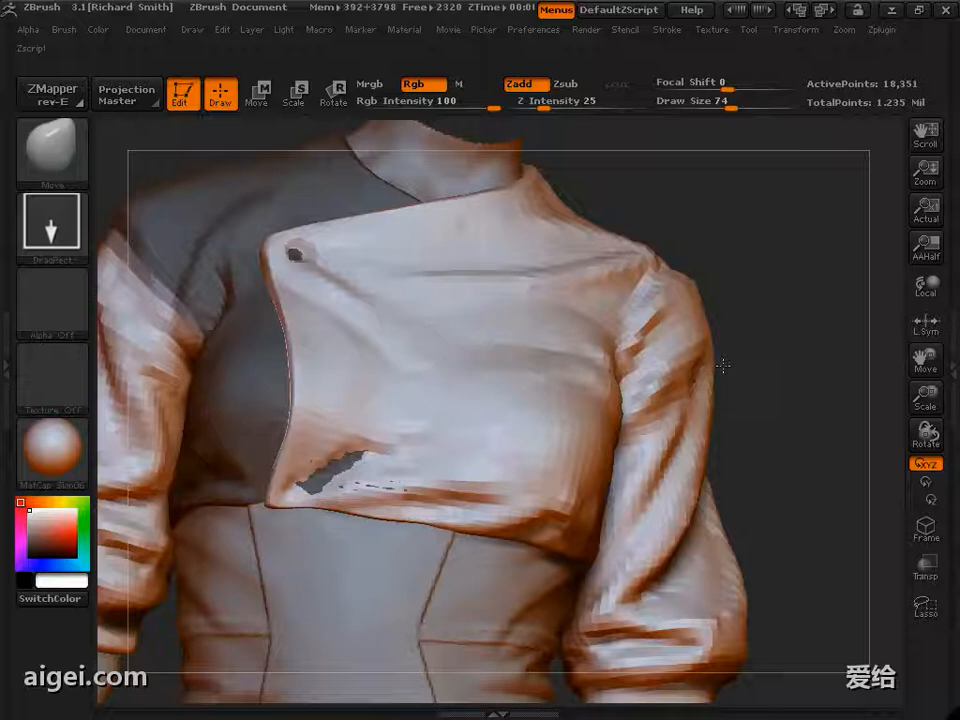
click(52, 150)
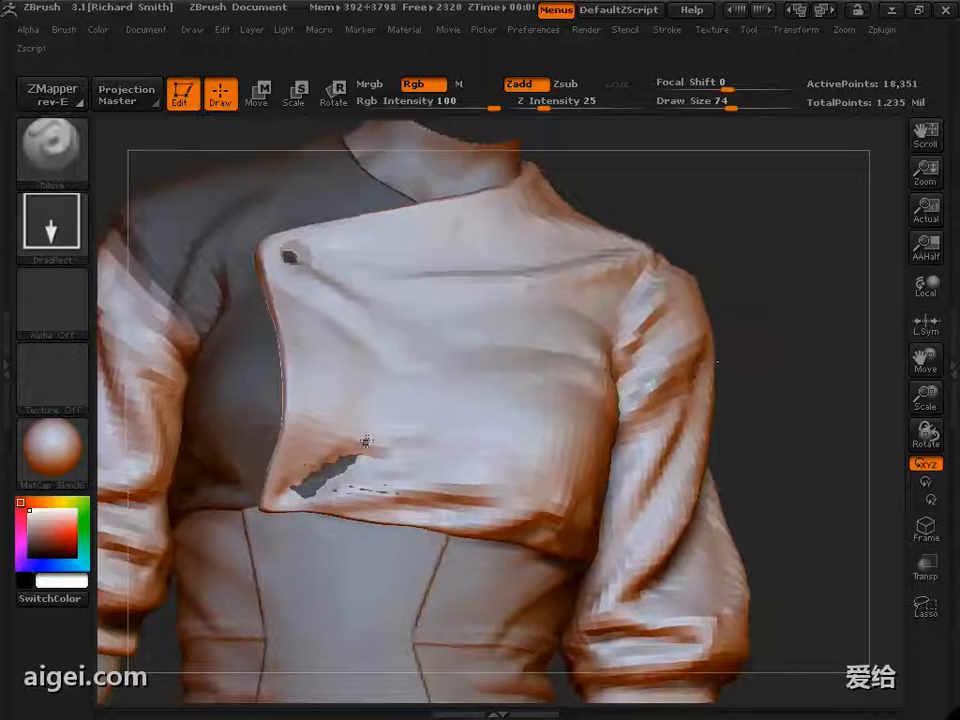
Invert the jacket mask and fill its missed patch near the overlap's lower corner at draw size 41
click(713, 105)
ctrl+click(729, 221)
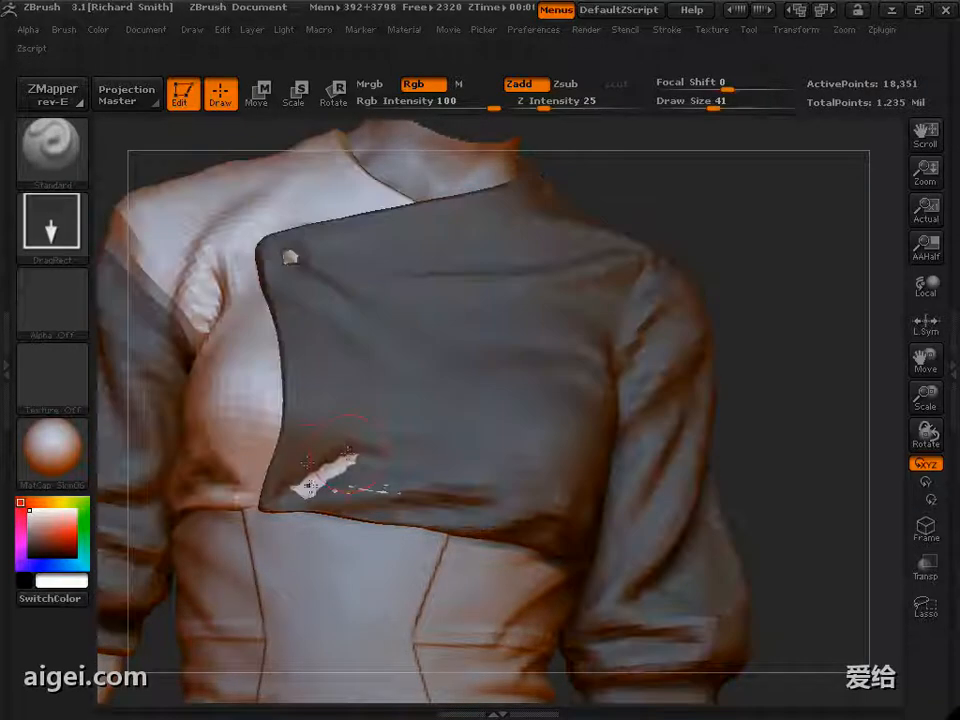
ctrl+drag(365, 454, 305, 492)
mouse_move(760, 385)
mouse_down()
mouse_move(829, 380)
mouse_move(850, 400)
mouse_move(725, 302)
mouse_move(722, 236)
mouse_up()
key(Tab)
key(s)
Reshape the jacket's lower front hem to follow the top edge of the waist garment, working from below and from the front
drag(581, 258, 575, 150)
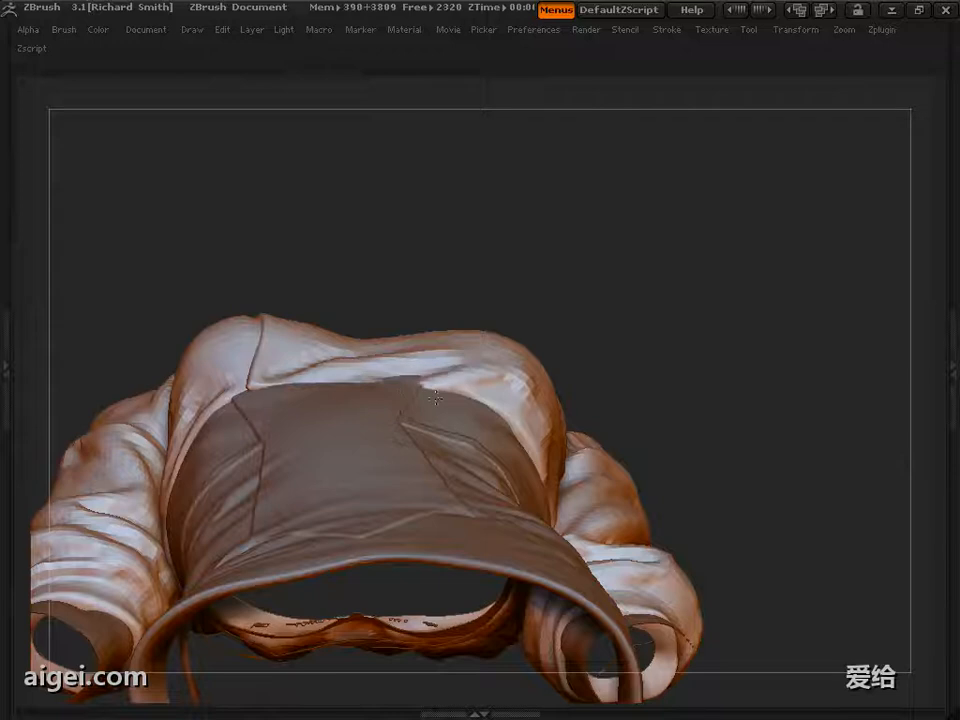
drag(678, 412, 750, 408)
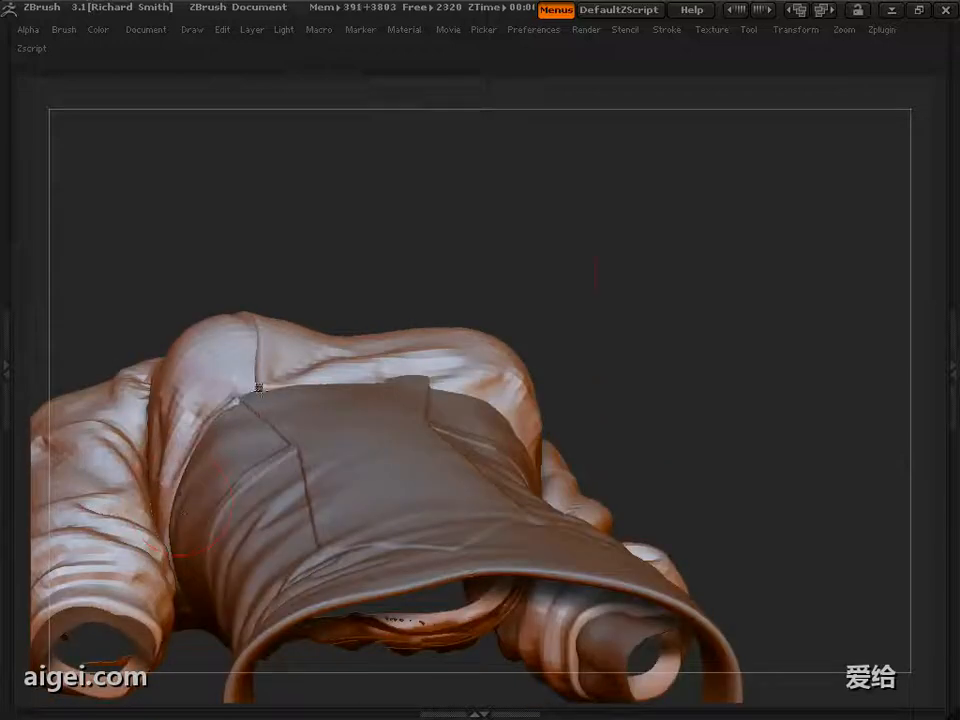
mouse_move(490, 204)
mouse_down()
mouse_move(542, 297)
mouse_move(665, 369)
mouse_move(669, 395)
mouse_up()
key(s)
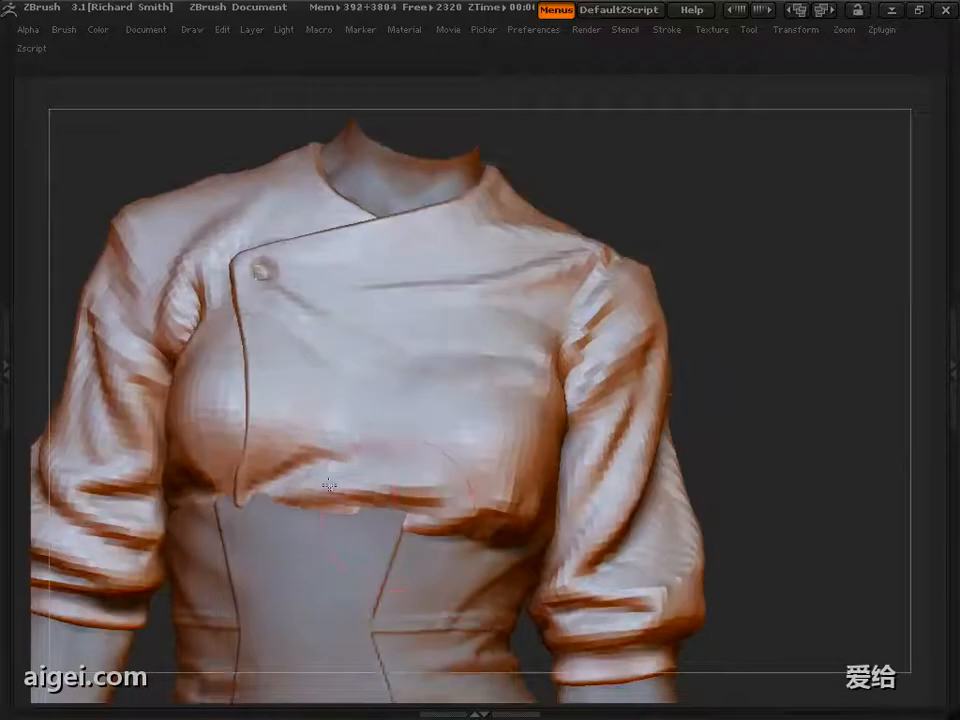
drag(462, 540, 493, 507)
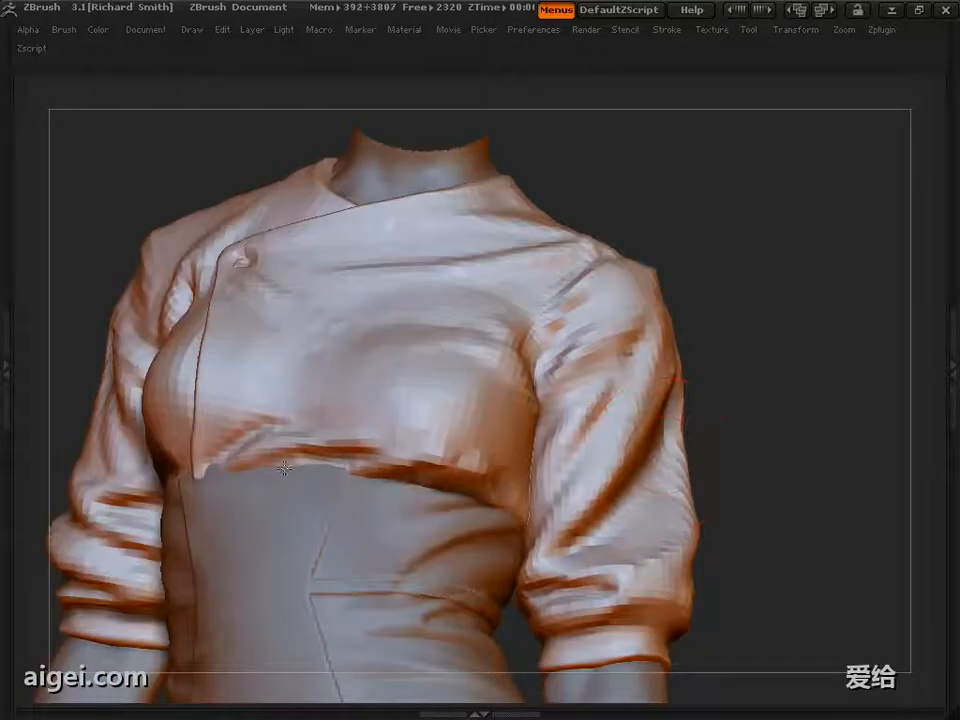
drag(722, 412, 802, 409)
drag(700, 410, 716, 300)
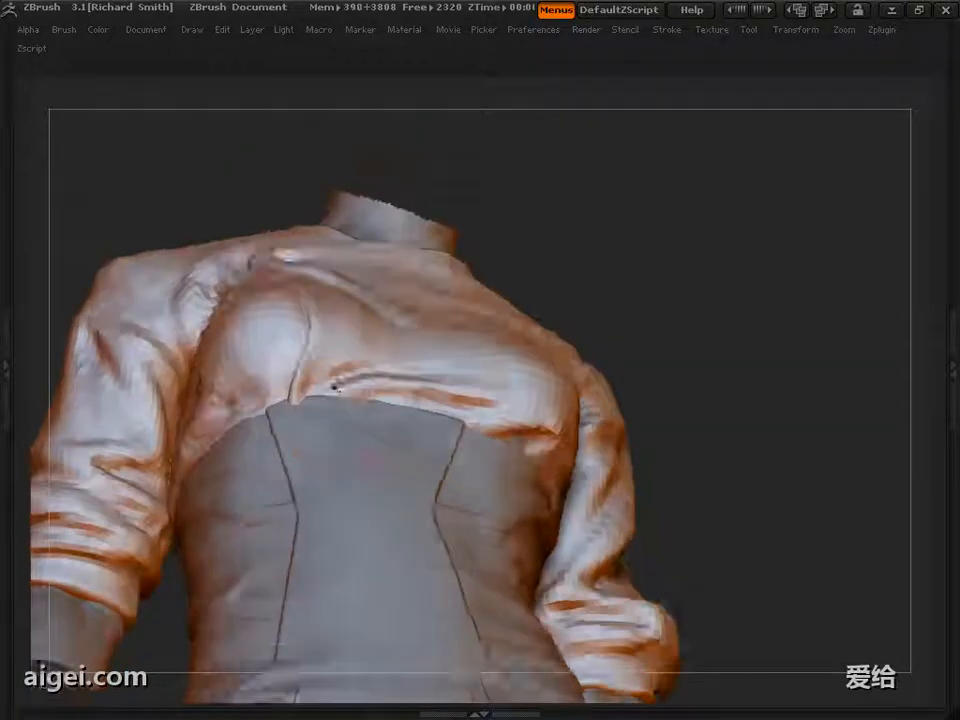
Isolate the chest panel beneath the front overlap, adjust its lower edge against the waist garment, and restore the hidden parts
drag(662, 215, 798, 112)
mouse_move(662, 400)
mouse_down()
mouse_move(650, 664)
mouse_move(789, 231)
mouse_up()
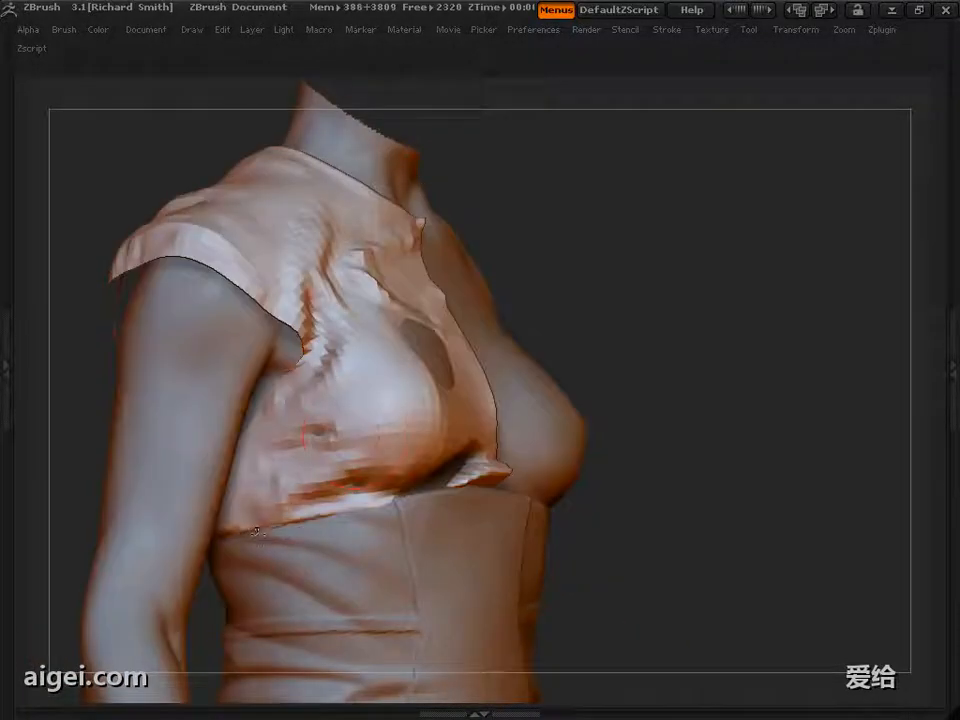
drag(86, 664, 300, 118)
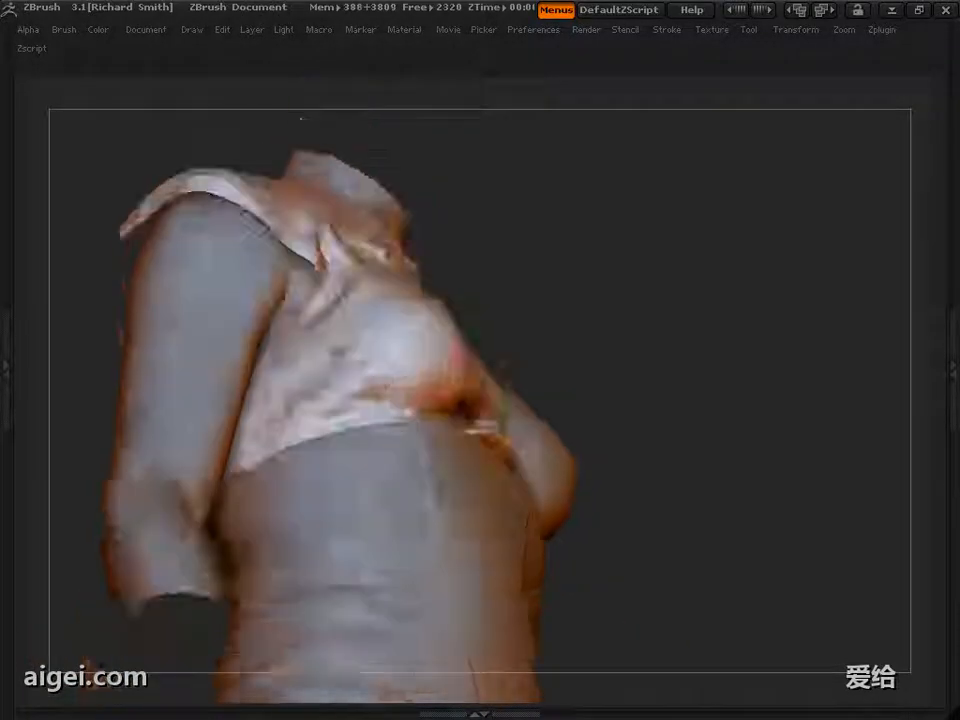
drag(740, 215, 700, 328)
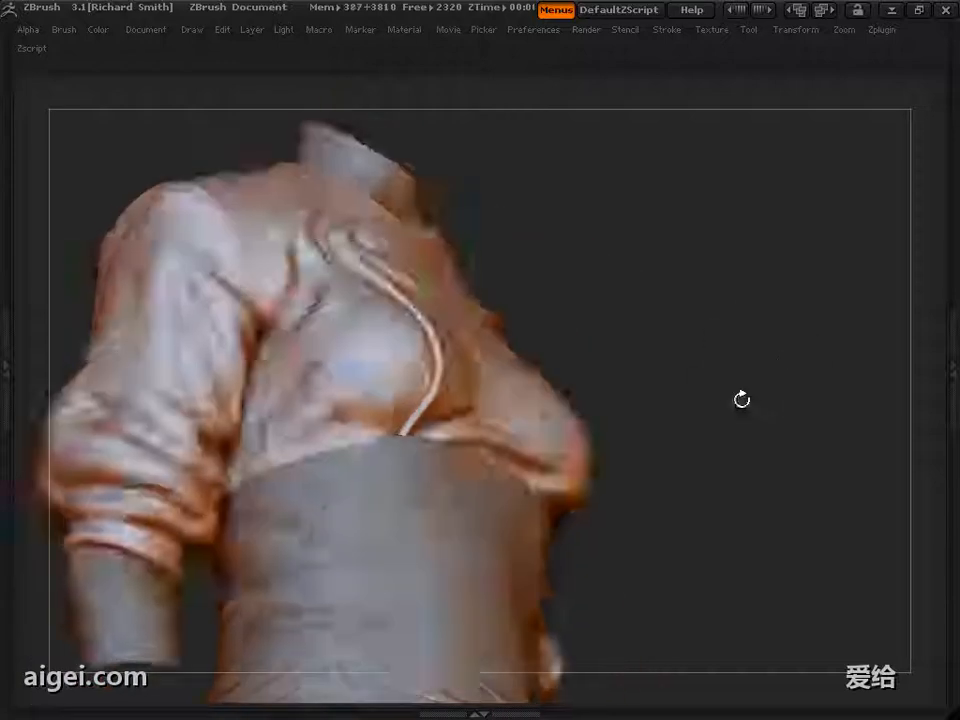
mouse_move(741, 399)
mouse_down()
mouse_move(745, 190)
mouse_move(771, 321)
mouse_up()
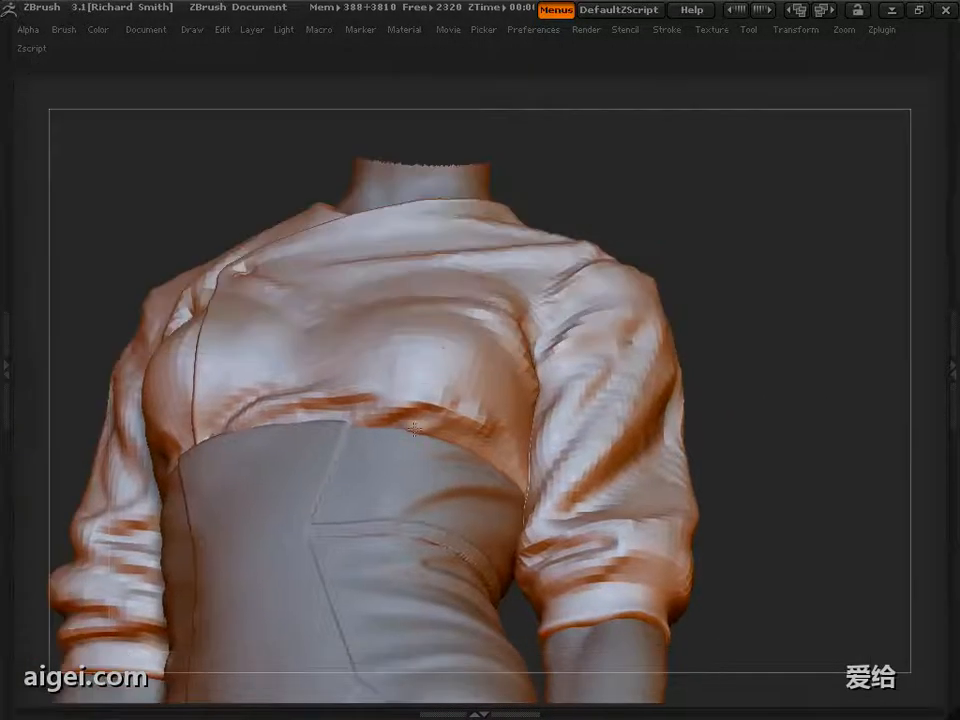
Isolate the front overlap panel, refine its lower edge above the waist garment, and show the whole jacket again
drag(750, 290, 815, 390)
mouse_move(840, 340)
alt+mouse_down()
mouse_move(874, 265)
mouse_move(888, 295)
alt+mouse_up()
ctrl+shift+click(253, 300)
drag(810, 335, 900, 343)
key(s)
mouse_move(548, 373)
mouse_down()
mouse_move(566, 356)
mouse_move(542, 366)
mouse_up()
mouse_move(896, 373)
mouse_down()
mouse_move(834, 369)
mouse_move(792, 340)
mouse_up()
ctrl+shift+click(790, 338)
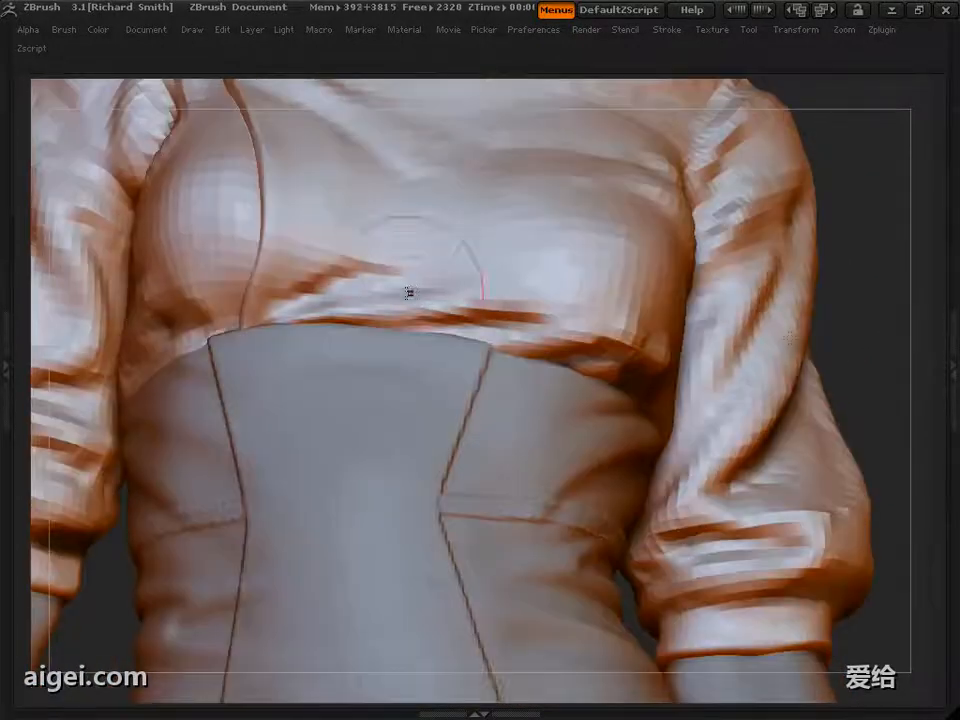
Save the current jacket model to a tool file
alt+drag(866, 276, 858, 300)
alt+drag(800, 330, 856, 350)
drag(180, 400, 890, 385)
click(748, 29)
click(869, 63)
key(Return)
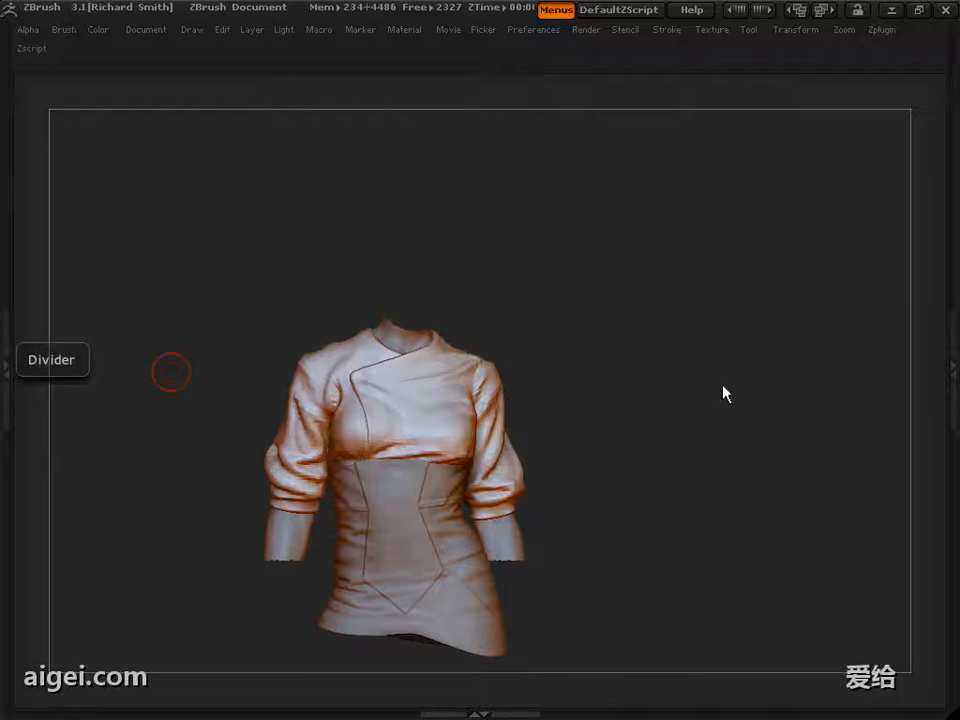
Smooth the fabric folds across the back of the jacket from the waist up to the shoulders
drag(724, 392, 799, 356)
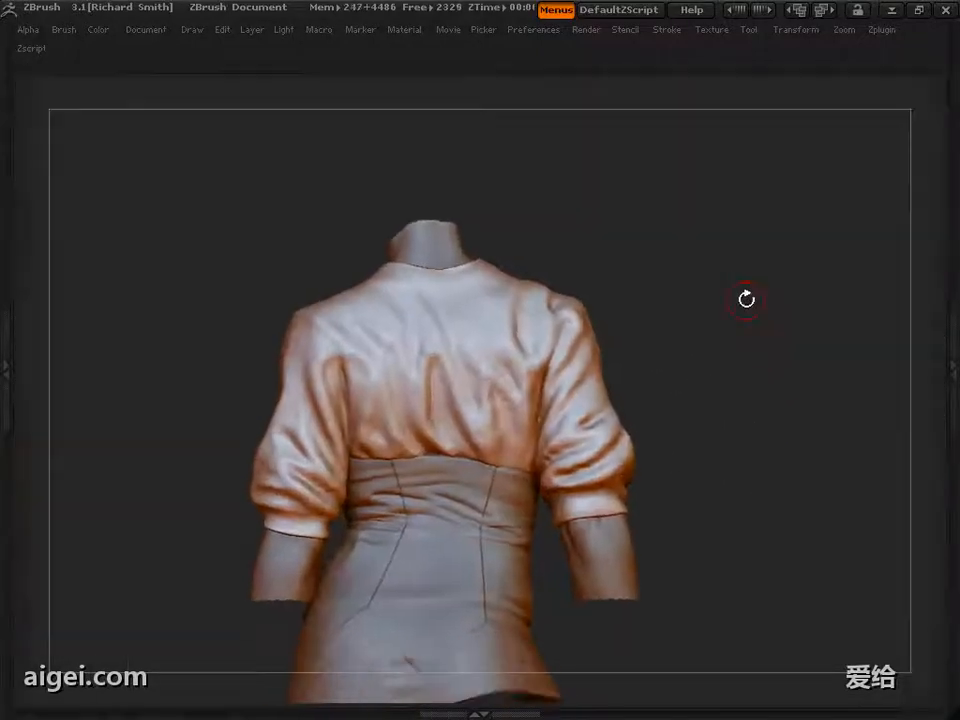
mouse_move(747, 299)
mouse_down()
mouse_move(816, 322)
mouse_move(797, 330)
mouse_up()
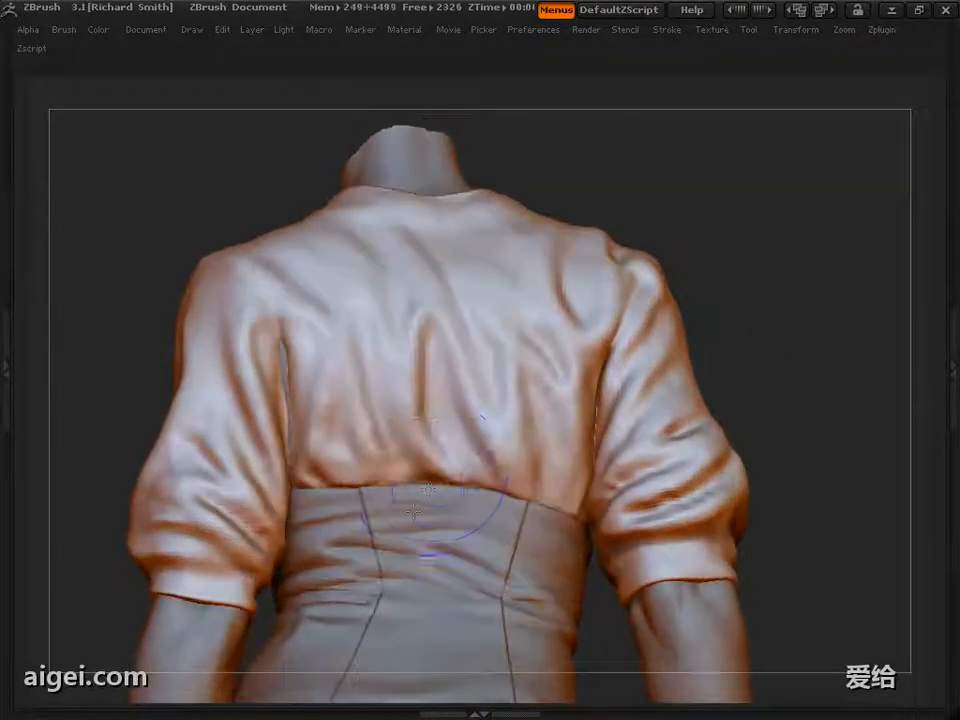
drag(429, 553, 332, 307)
drag(800, 330, 797, 362)
drag(406, 460, 392, 276)
drag(352, 213, 306, 266)
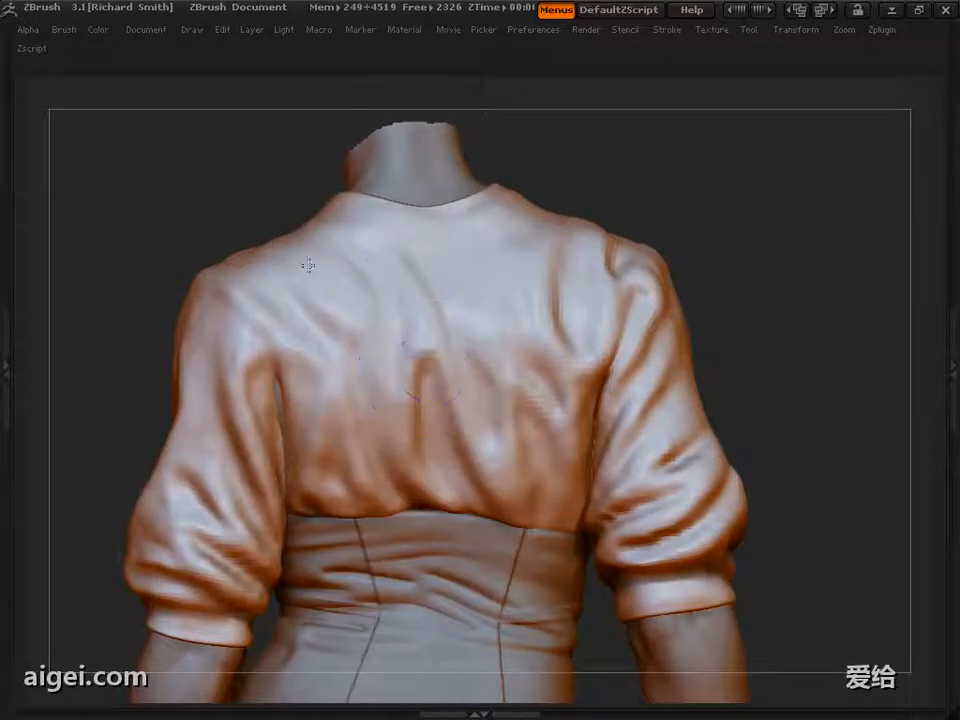
Resize the brush and sculpt vertical folds beside the right shoulder blade and along the left armhole on the back
key(s)
mouse_move(806, 352)
mouse_down()
mouse_move(800, 335)
mouse_move(808, 388)
mouse_up()
drag(548, 248, 551, 336)
drag(741, 220, 748, 238)
drag(790, 350, 797, 332)
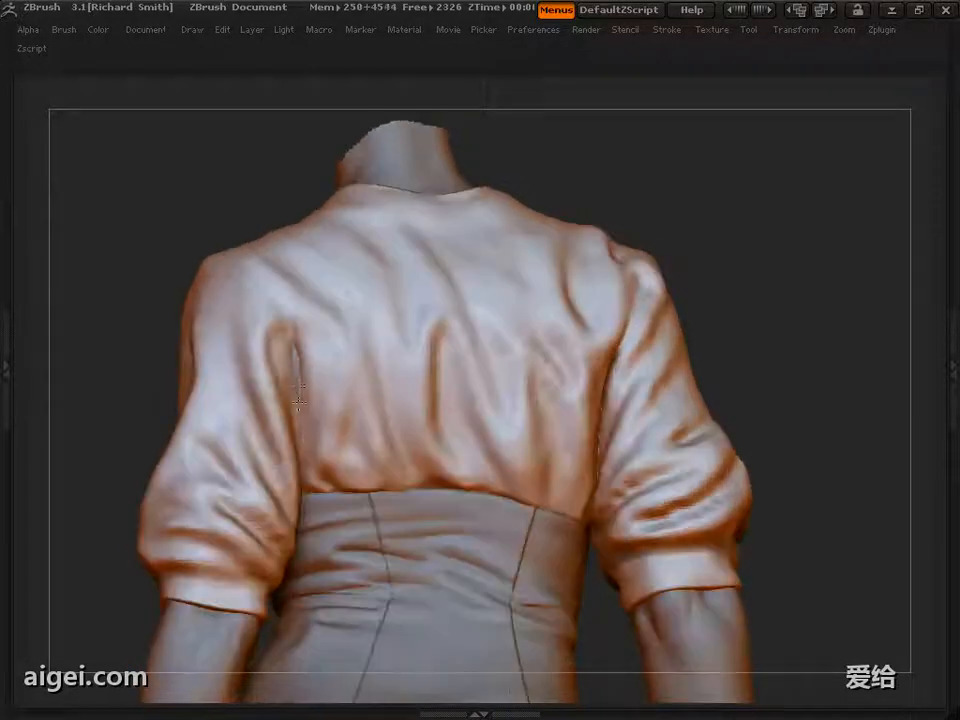
drag(297, 386, 299, 430)
Sculpt folds running down the middle of the back and slanting folds toward the right armhole
mouse_move(815, 350)
mouse_down()
mouse_move(775, 360)
mouse_move(868, 342)
mouse_move(815, 355)
mouse_move(842, 349)
mouse_move(762, 346)
mouse_up()
drag(347, 328, 341, 412)
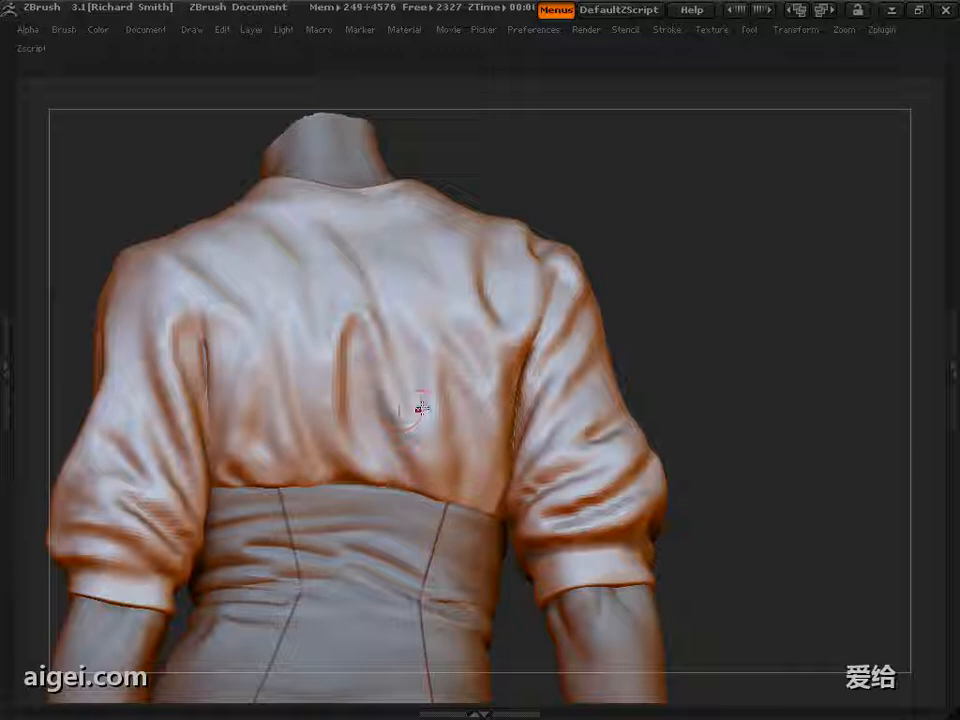
drag(441, 347, 477, 365)
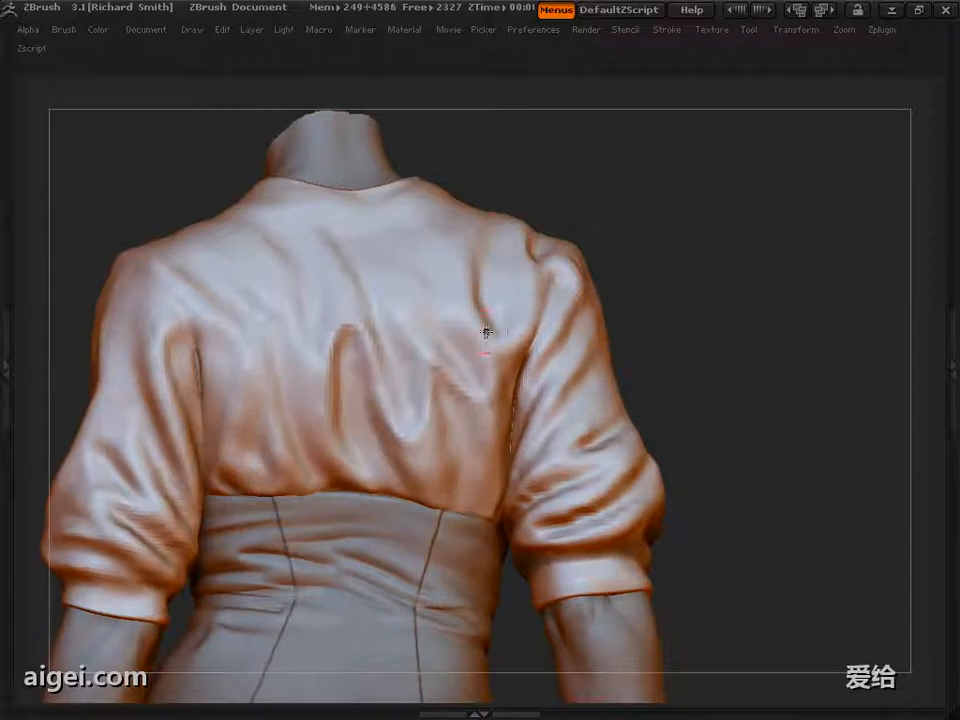
right_drag(368, 246, 397, 301)
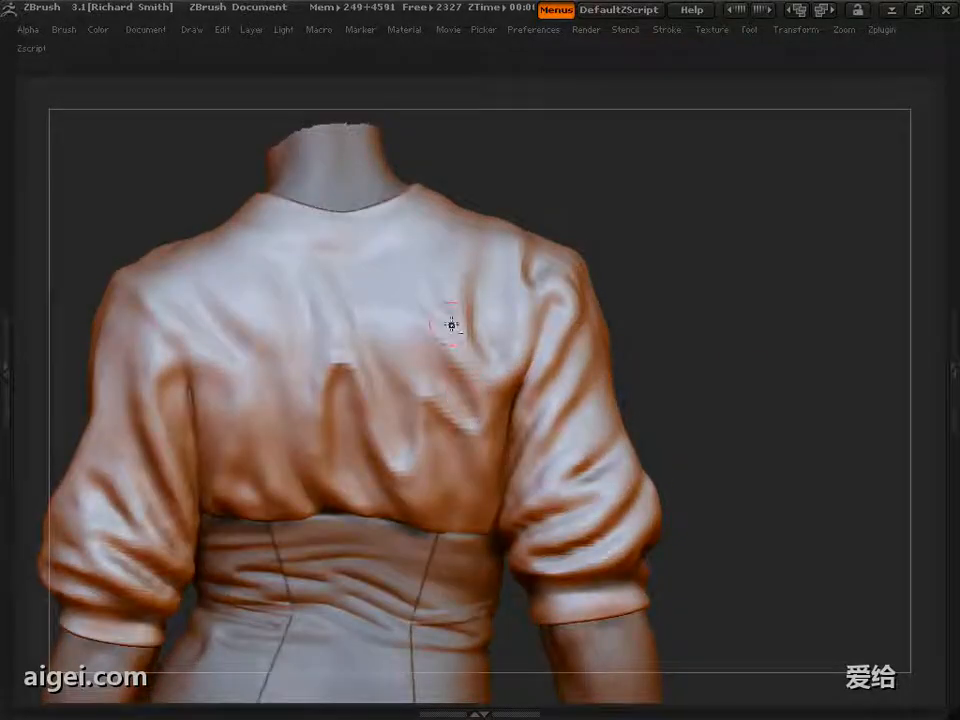
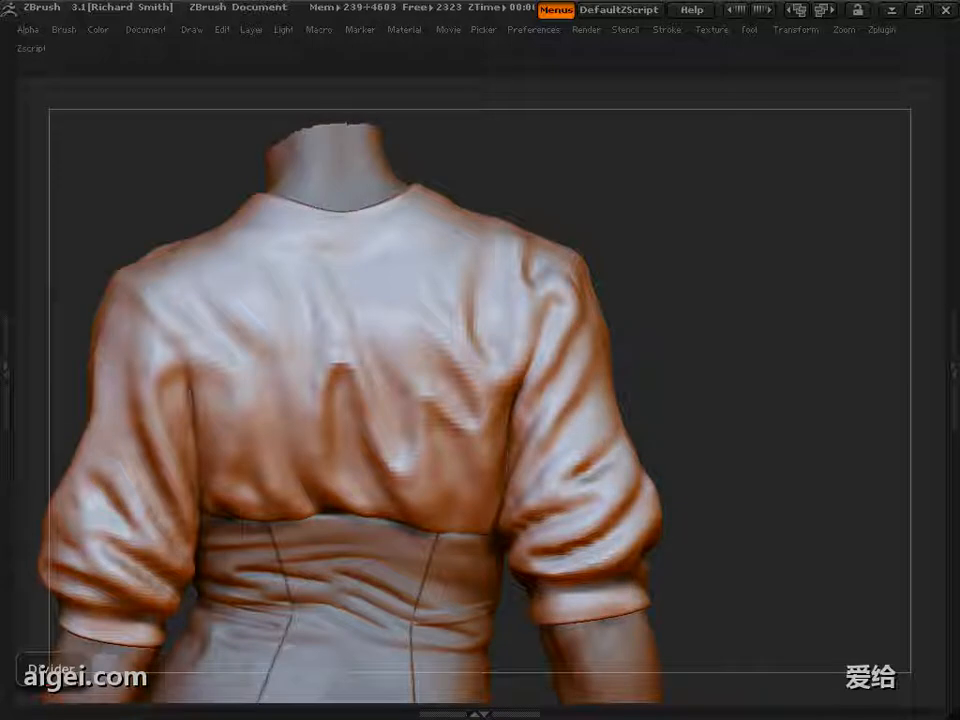
Carve zigzag folds into the right half of the back between the shoulder blade and the waist hem
drag(716, 326, 650, 313)
drag(415, 390, 396, 348)
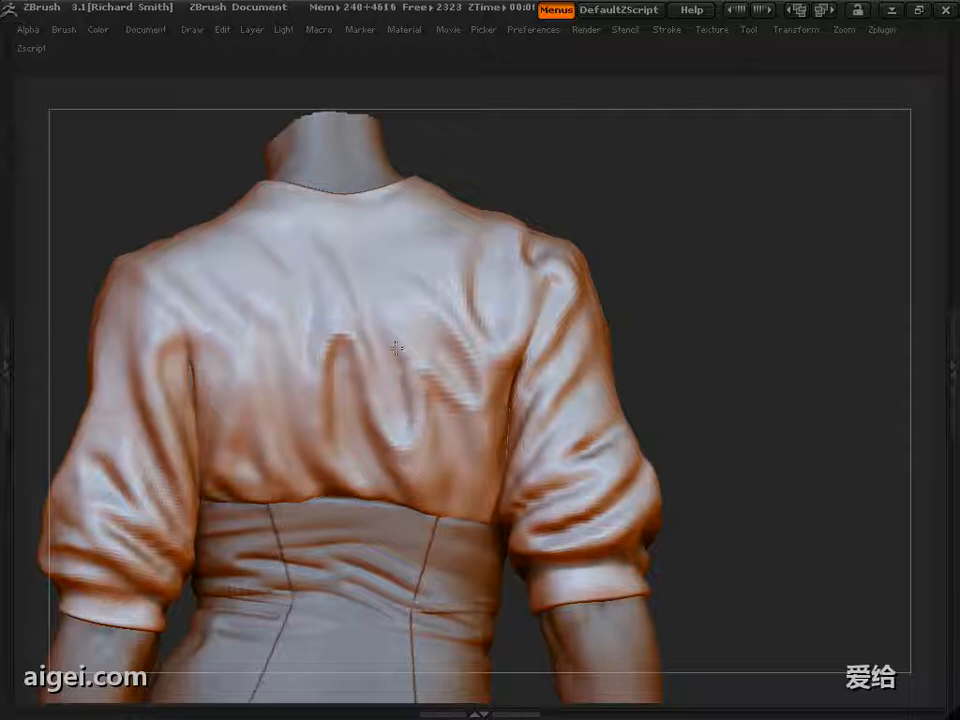
mouse_move(630, 350)
mouse_down()
mouse_move(602, 311)
mouse_move(612, 338)
mouse_up()
mouse_move(403, 377)
mouse_down()
mouse_move(409, 407)
mouse_move(400, 356)
mouse_up()
mouse_move(552, 178)
mouse_down()
mouse_move(534, 212)
mouse_move(524, 202)
mouse_up()
drag(414, 318, 452, 362)
drag(732, 307, 730, 286)
mouse_move(448, 330)
mouse_down()
mouse_move(474, 358)
mouse_move(426, 354)
mouse_up()
mouse_move(446, 402)
mouse_down()
mouse_move(441, 379)
mouse_move(456, 503)
mouse_up()
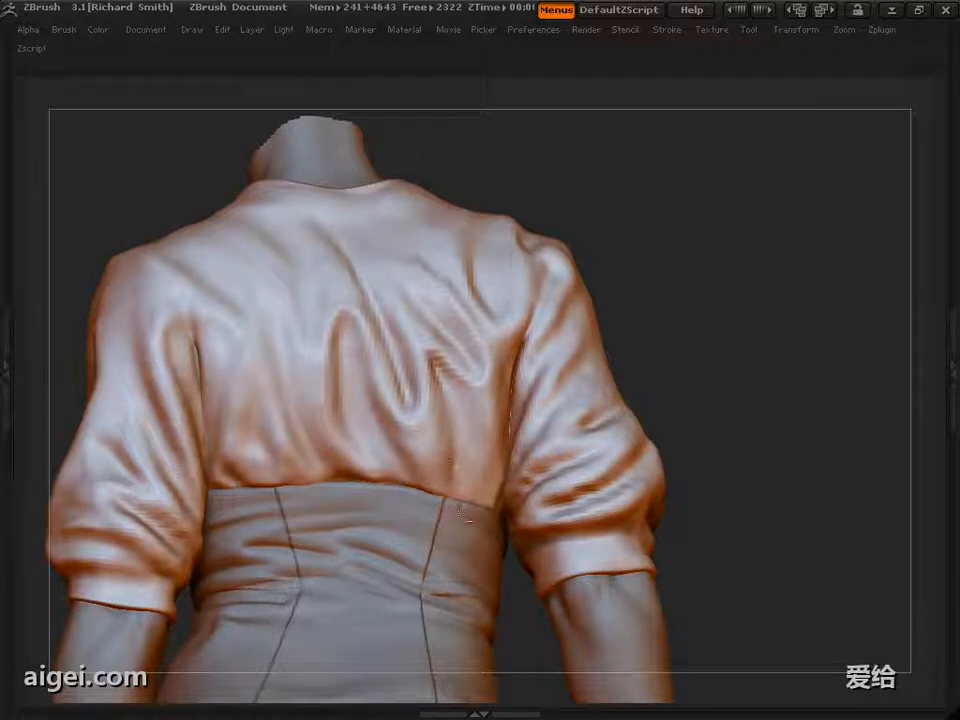
Deepen the long fold running down the middle of the back and smooth the folds around it
mouse_move(700, 440)
mouse_down()
mouse_move(684, 442)
mouse_move(685, 486)
mouse_up()
drag(360, 368, 408, 470)
mouse_move(680, 486)
mouse_down()
mouse_move(686, 504)
mouse_move(684, 470)
mouse_up()
key(space)
drag(300, 440, 332, 448)
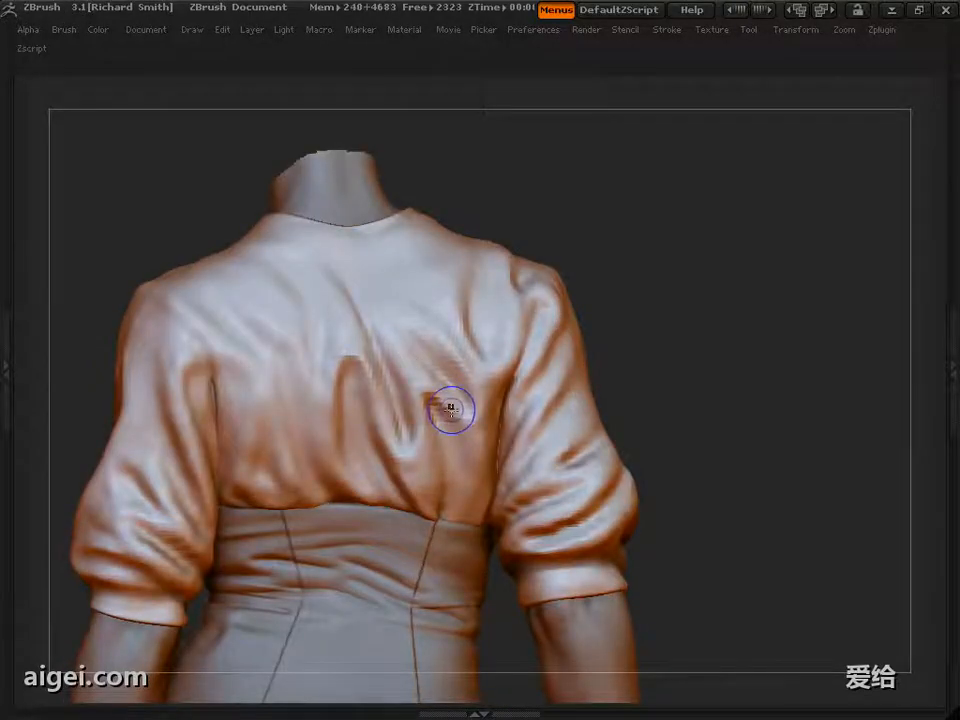
Deepen the arched fold in the middle of the blouse back, carving its crease from the waistband up around its hooked top
alt+drag(728, 320, 728, 338)
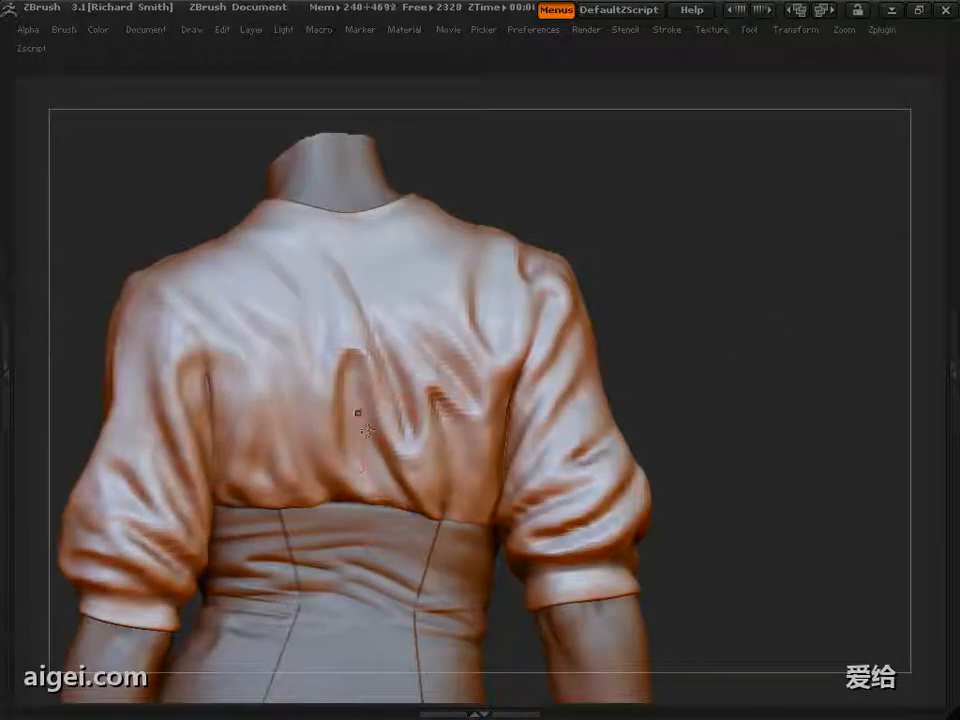
drag(684, 490, 684, 468)
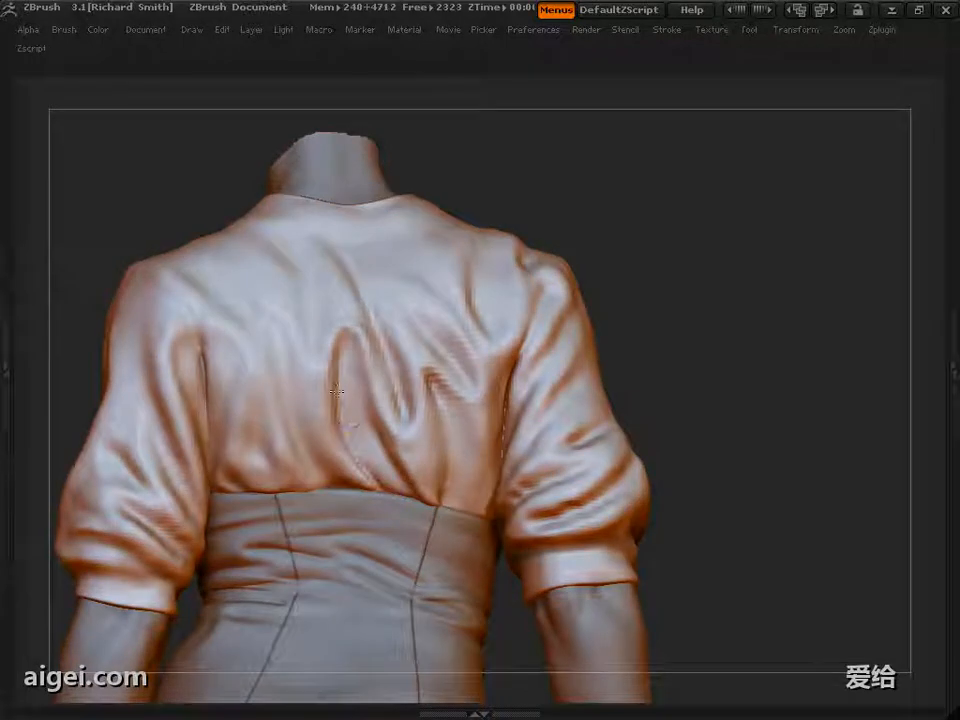
drag(338, 430, 345, 325)
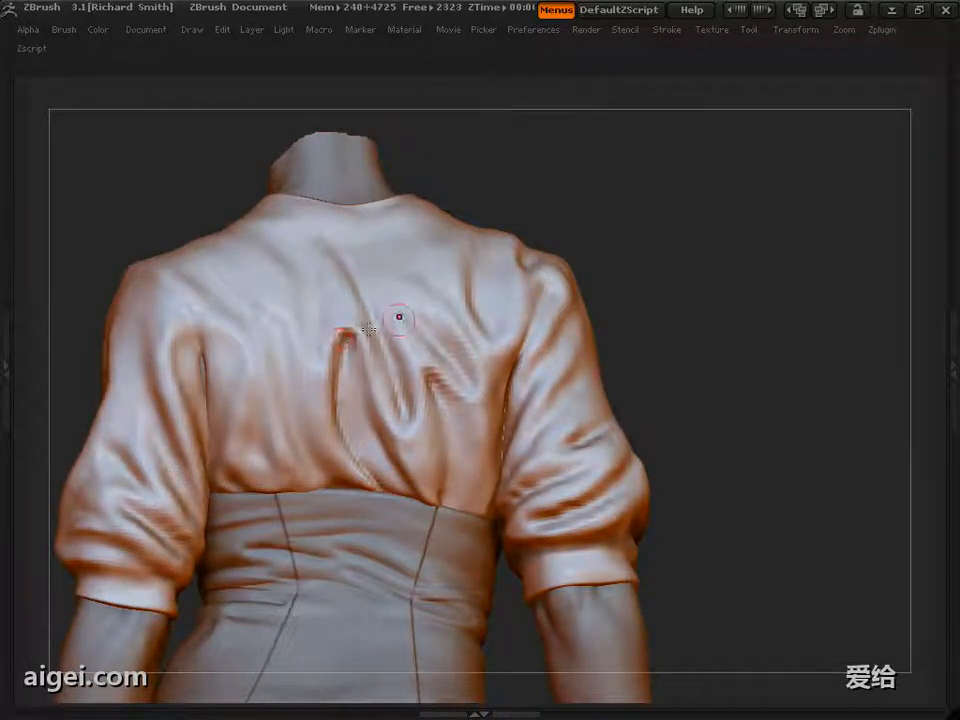
drag(605, 300, 754, 309)
drag(384, 284, 397, 355)
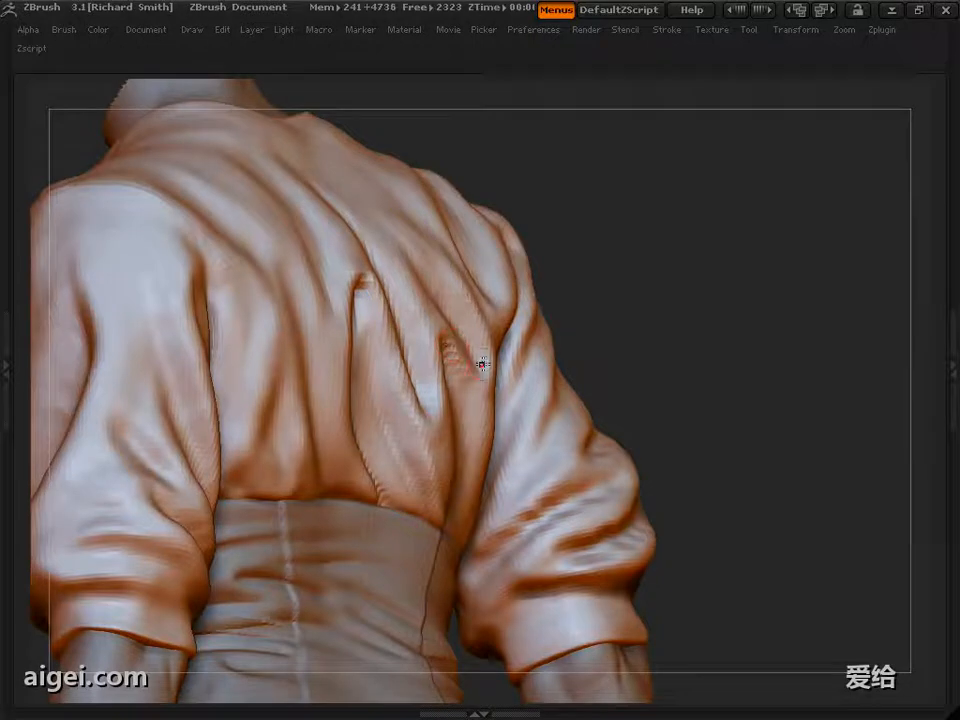
Define the zigzag fold below the right shoulder blade and its valley toward the central arched fold
drag(482, 365, 487, 376)
drag(688, 309, 641, 311)
drag(406, 403, 491, 354)
drag(645, 325, 628, 342)
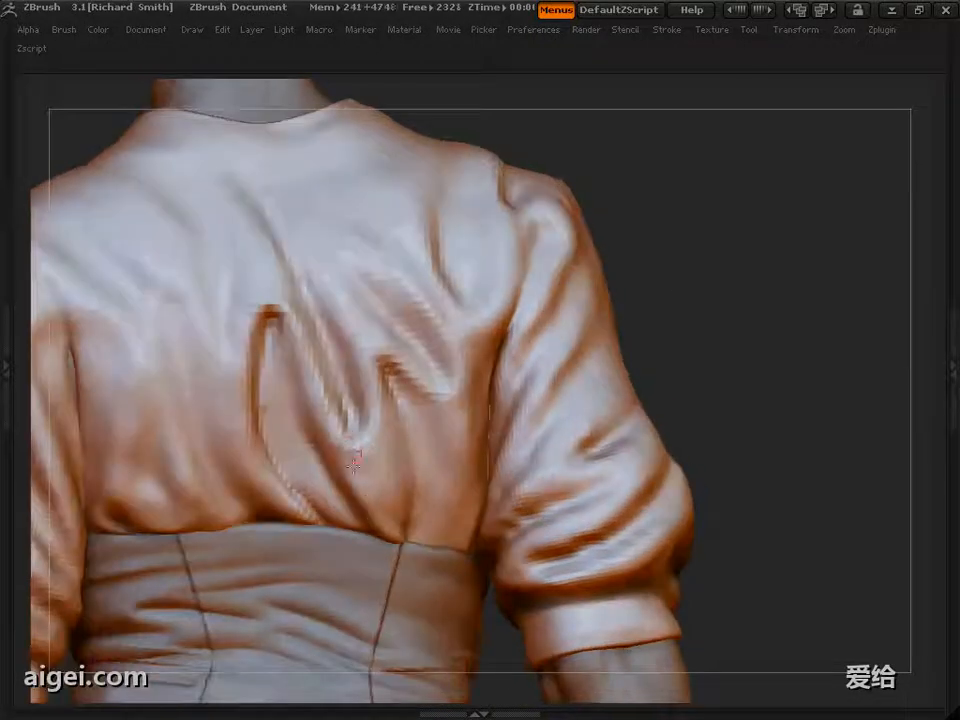
Adjust the brush size and refine the diagonal crease that runs past the top of the central arched fold
mouse_move(708, 292)
alt+mouse_down()
mouse_move(690, 253)
mouse_move(692, 300)
alt+mouse_up()
drag(540, 344, 590, 343)
key(s)
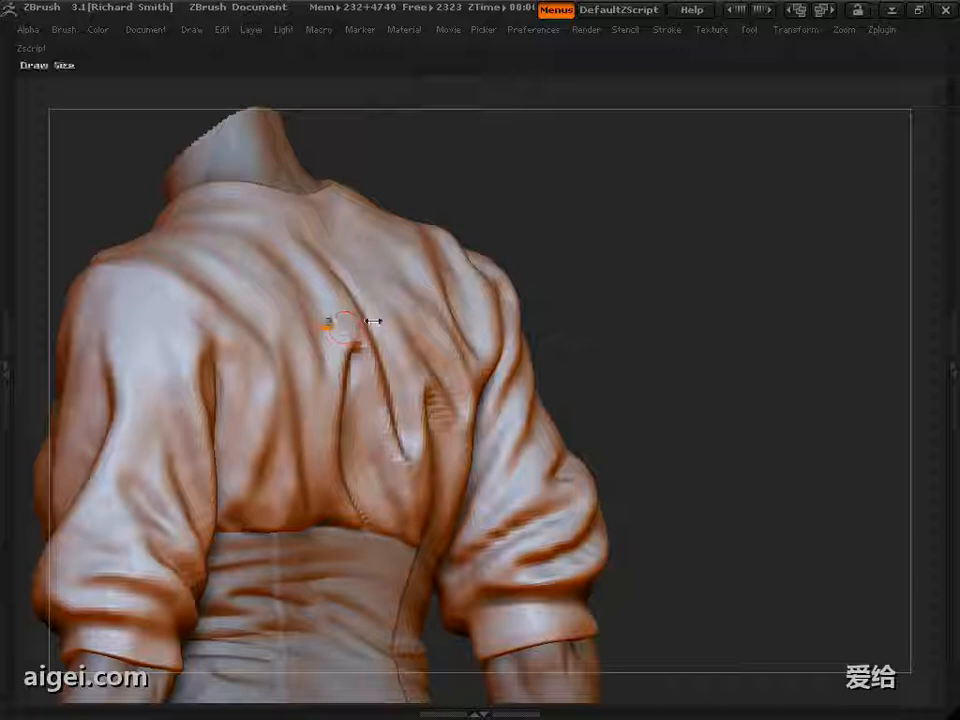
drag(342, 323, 334, 323)
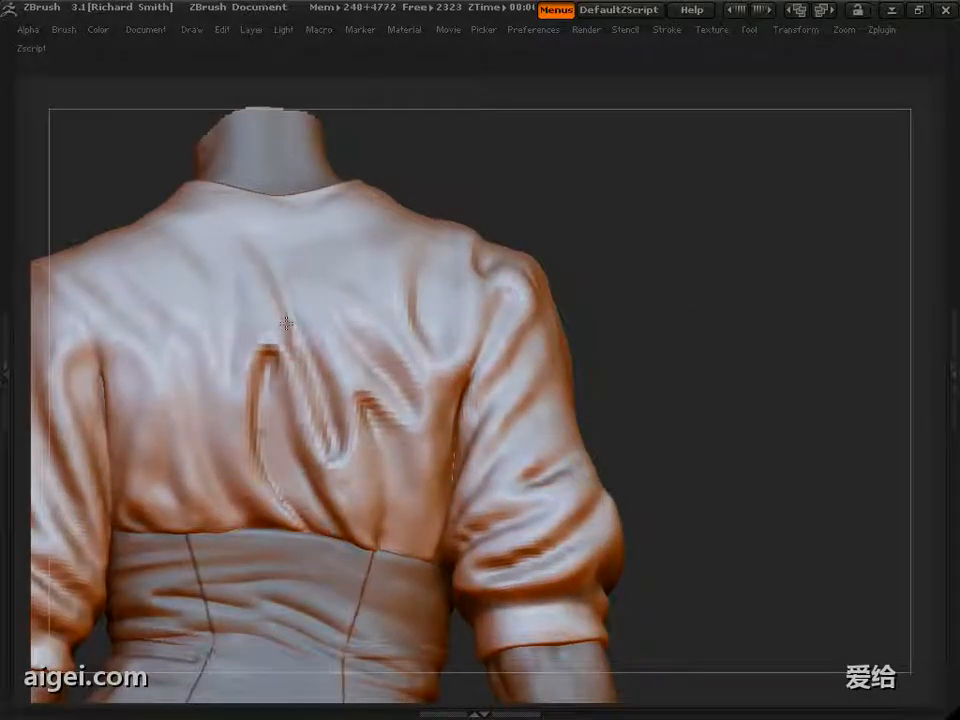
drag(700, 300, 663, 320)
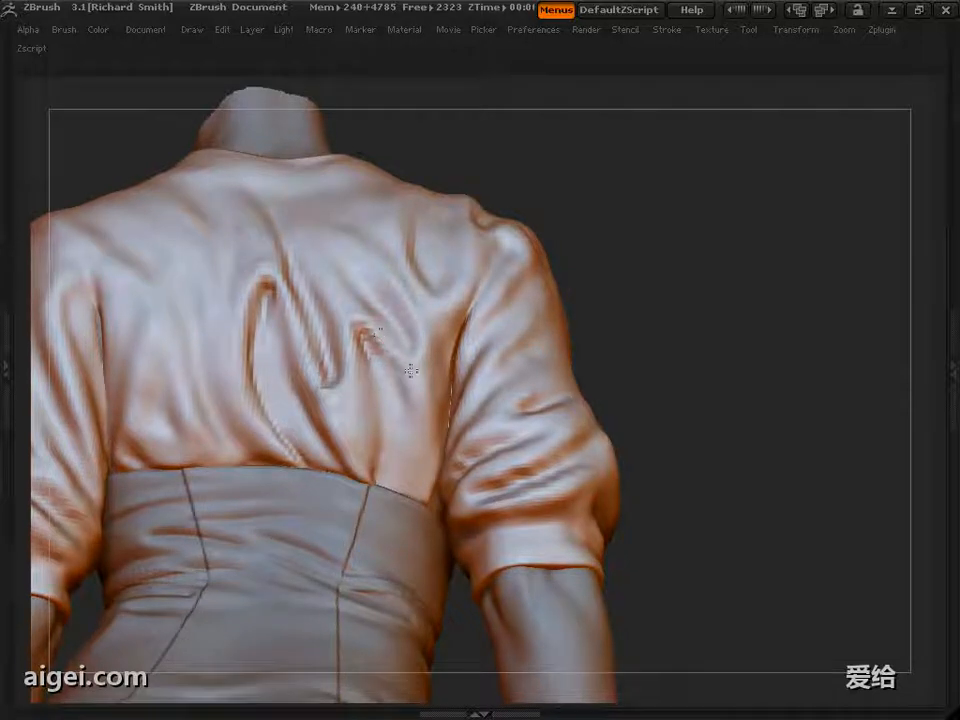
Rework the zigzag fold beside the right armpit and smooth the cloth just below it
key(s)
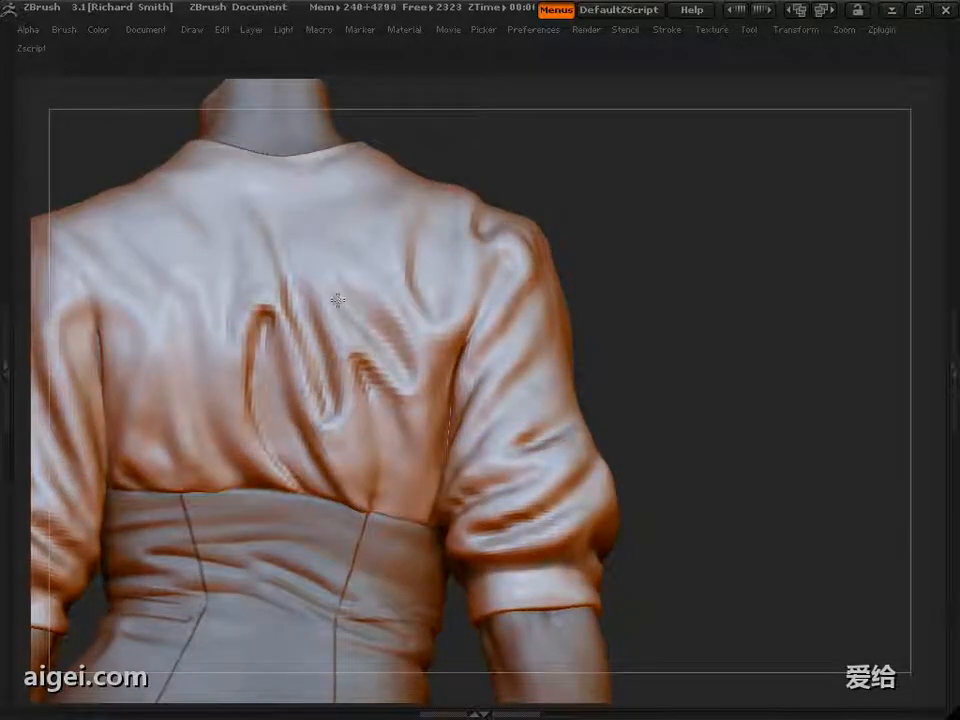
drag(668, 262, 684, 294)
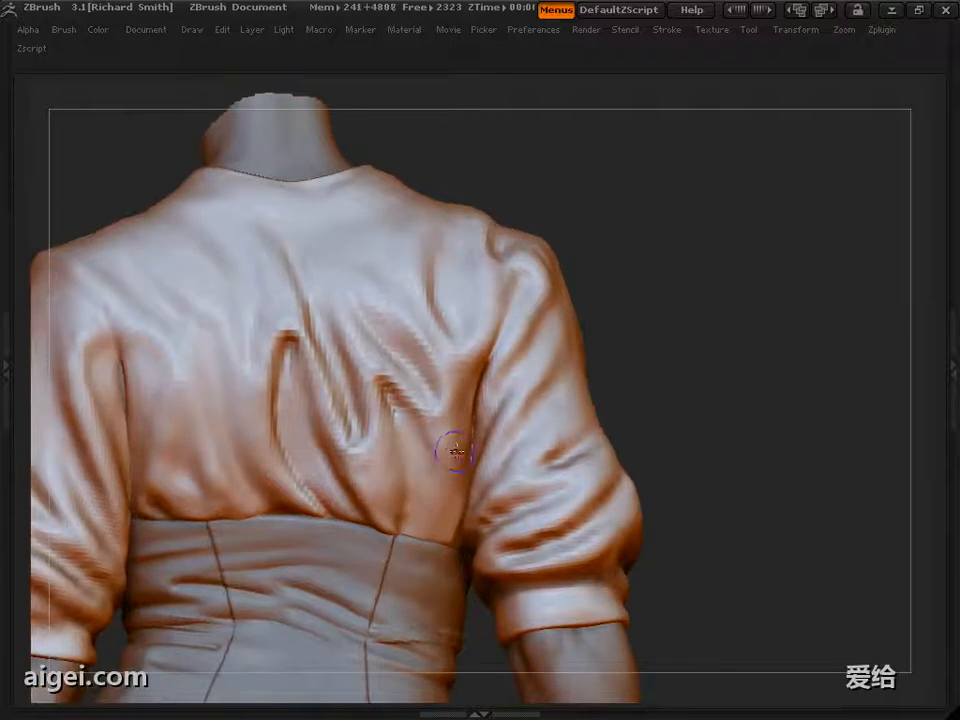
alt+drag(702, 246, 704, 286)
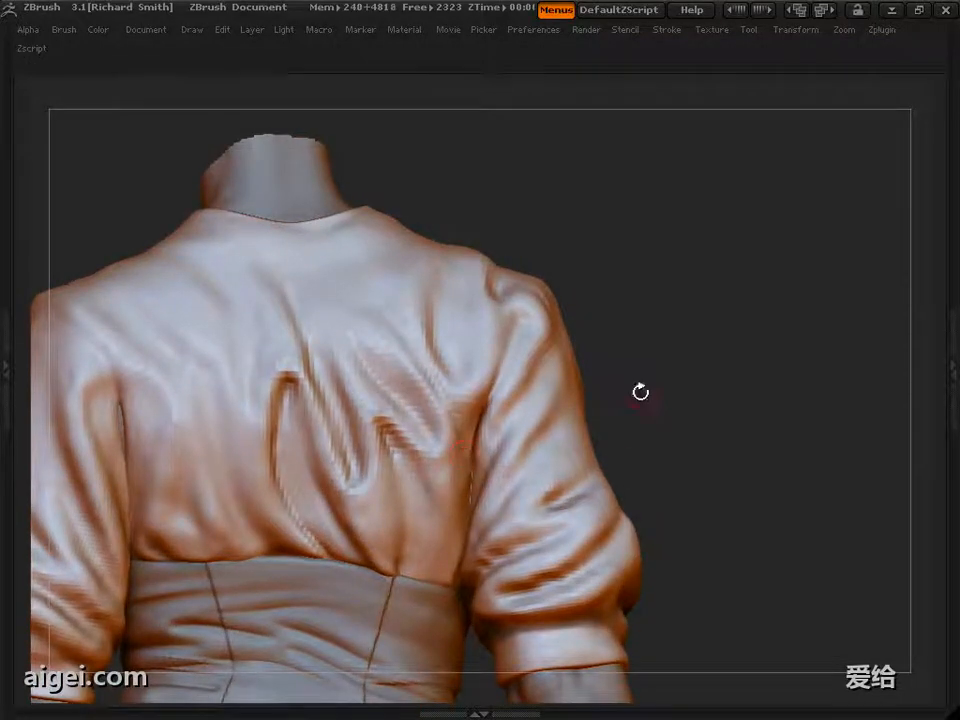
drag(640, 392, 615, 396)
drag(688, 350, 704, 332)
mouse_move(392, 433)
shift+mouse_down()
mouse_move(422, 474)
mouse_move(398, 446)
shift+mouse_up()
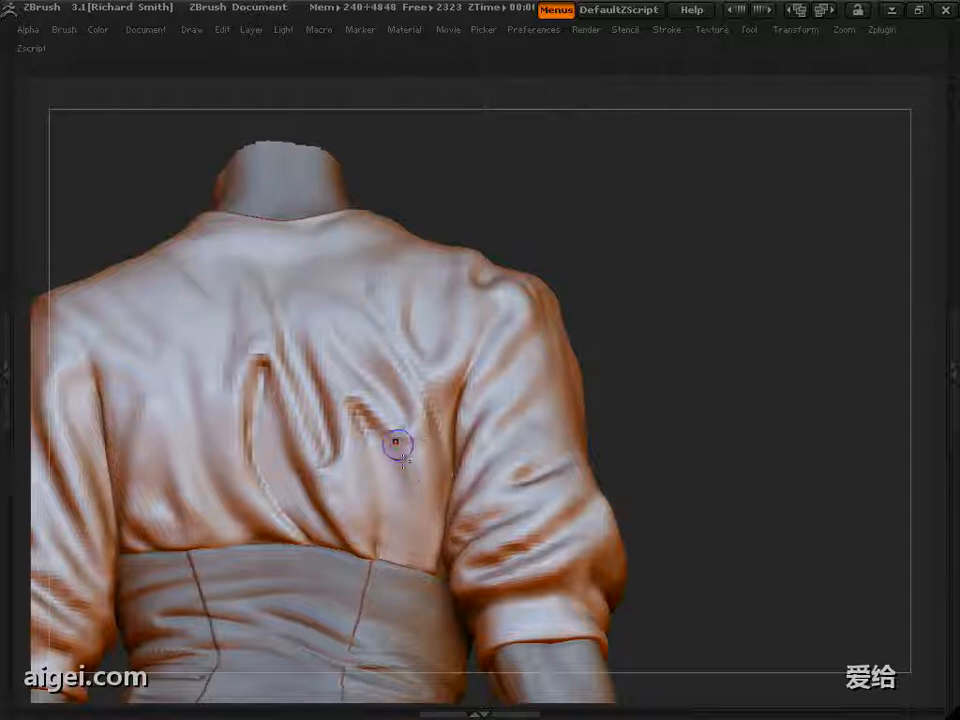
Resize the brush and sculpt a long narrow fold on the left half of the back, from mid-back down to the waistband
mouse_move(650, 440)
alt+mouse_down()
mouse_move(645, 314)
mouse_move(645, 372)
alt+mouse_up()
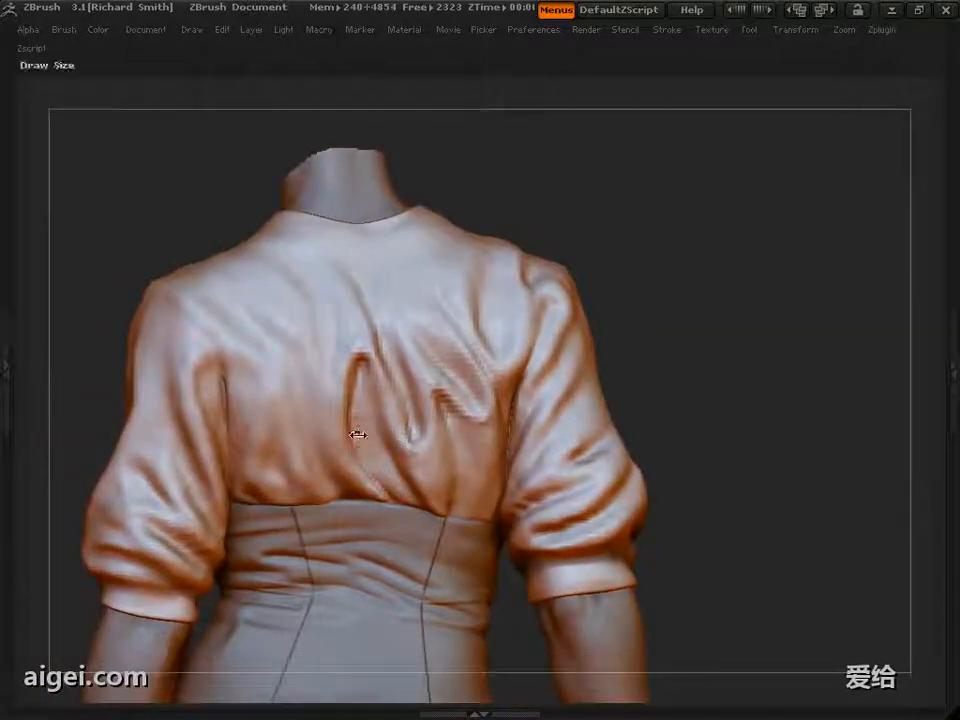
key(s)
drag(299, 389, 287, 388)
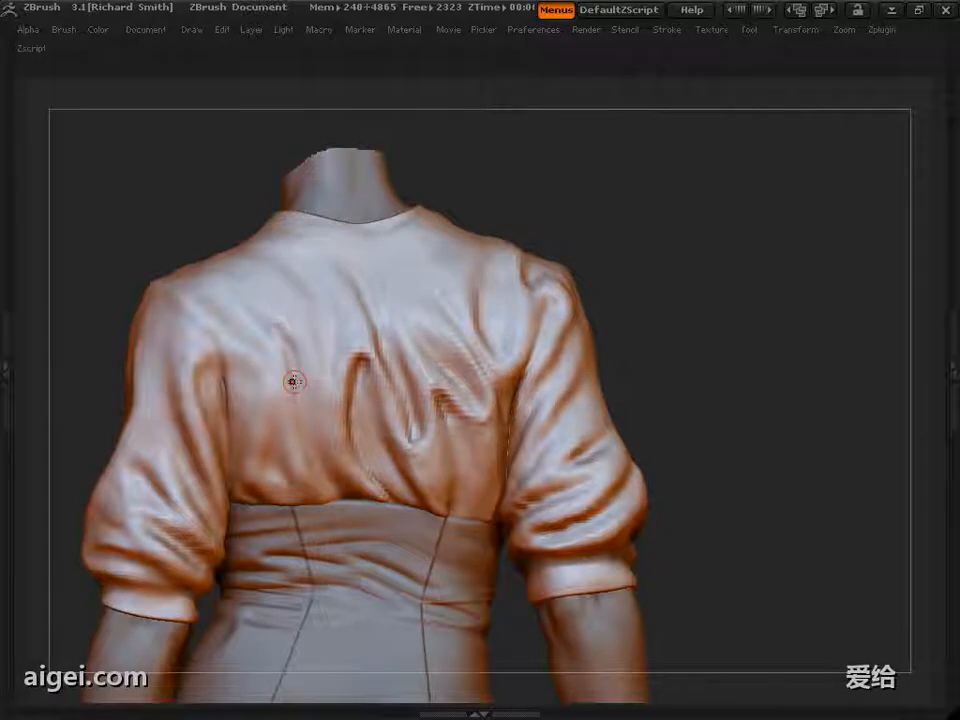
drag(150, 195, 138, 193)
drag(695, 349, 696, 332)
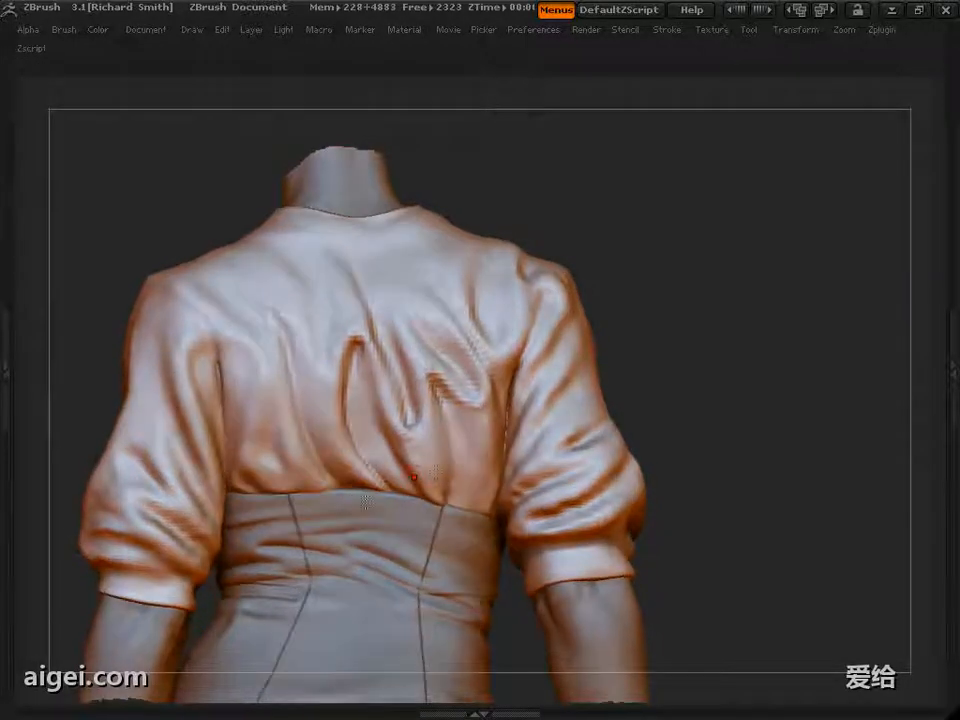
drag(281, 325, 321, 484)
Strengthen the long left fold and carve a parallel crease between it and the central arched fold
drag(772, 402, 773, 388)
drag(716, 372, 716, 391)
drag(289, 338, 302, 405)
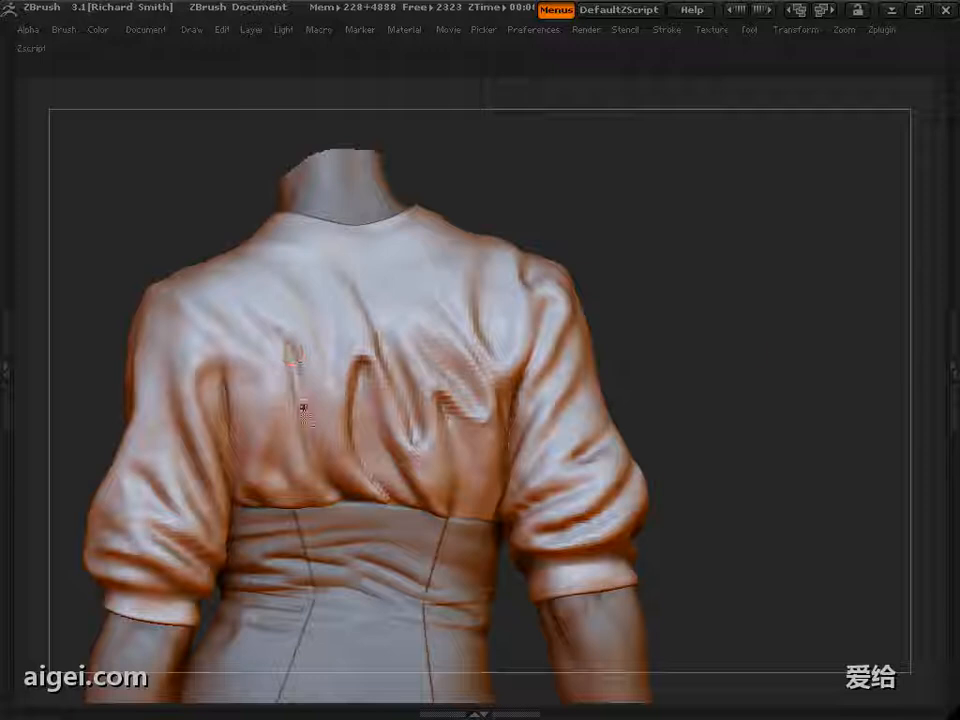
drag(313, 330, 328, 444)
drag(716, 374, 704, 393)
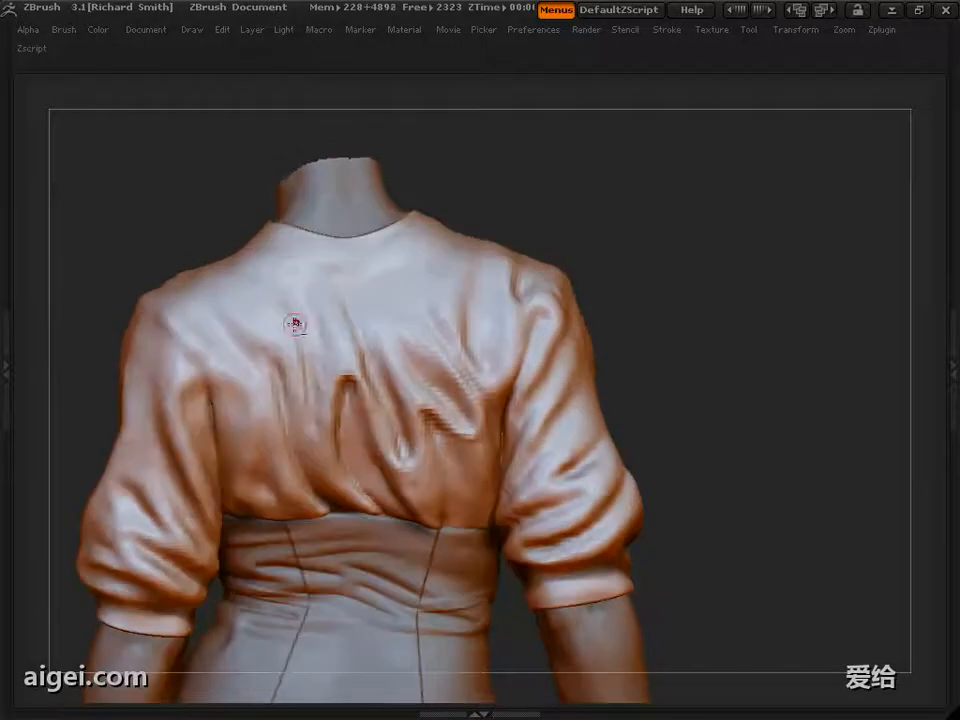
Sculpt the folds around the left armpit and down the blouse's left side to the waistband
mouse_move(655, 292)
alt+mouse_down()
mouse_move(660, 247)
mouse_move(641, 284)
alt+mouse_up()
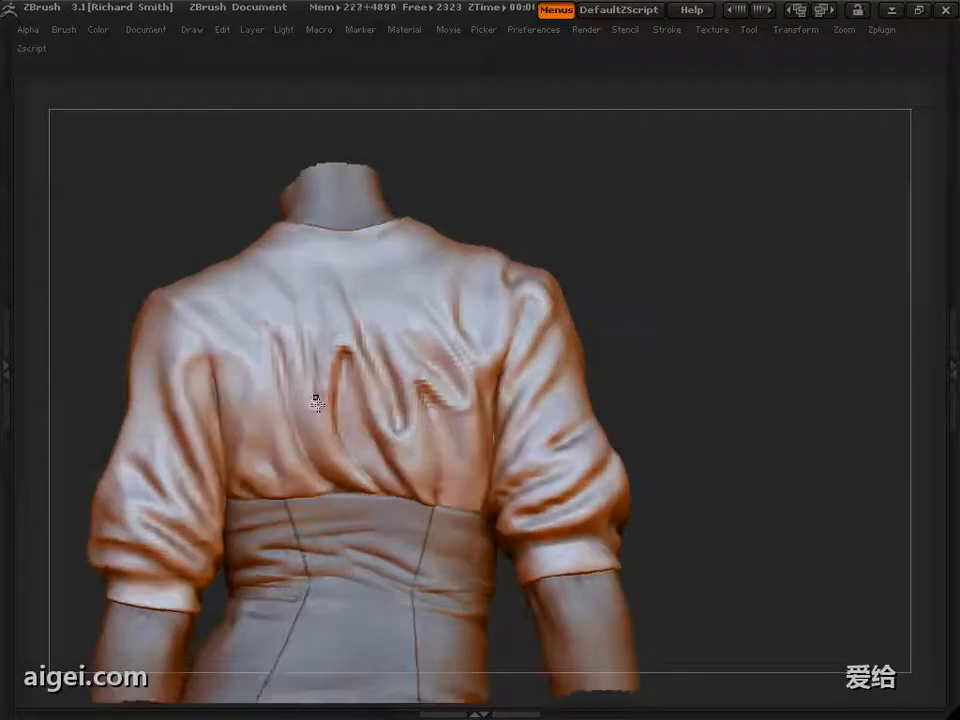
drag(319, 392, 267, 471)
drag(718, 310, 729, 347)
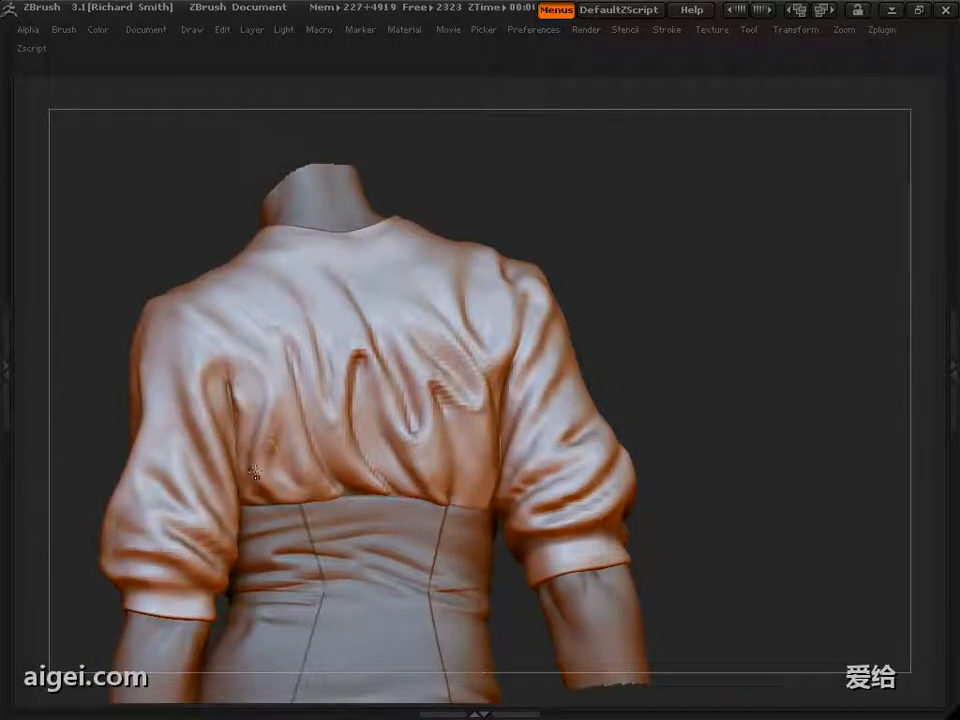
mouse_move(255, 472)
mouse_down()
mouse_move(362, 388)
mouse_move(281, 437)
mouse_move(296, 399)
mouse_move(218, 310)
mouse_move(191, 307)
mouse_up()
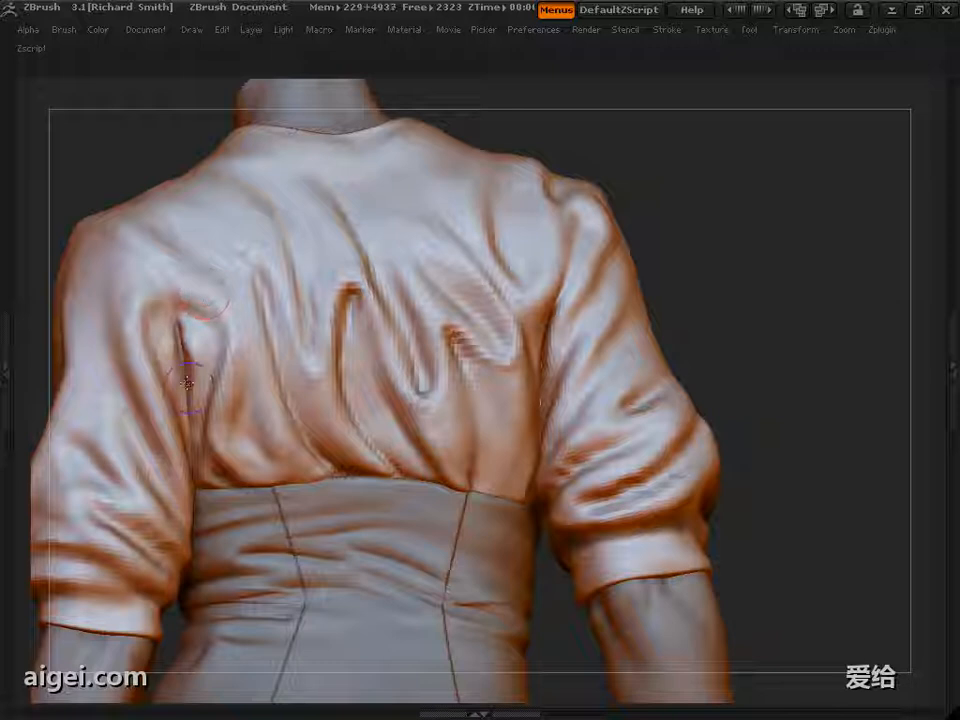
drag(187, 382, 181, 356)
drag(817, 290, 782, 309)
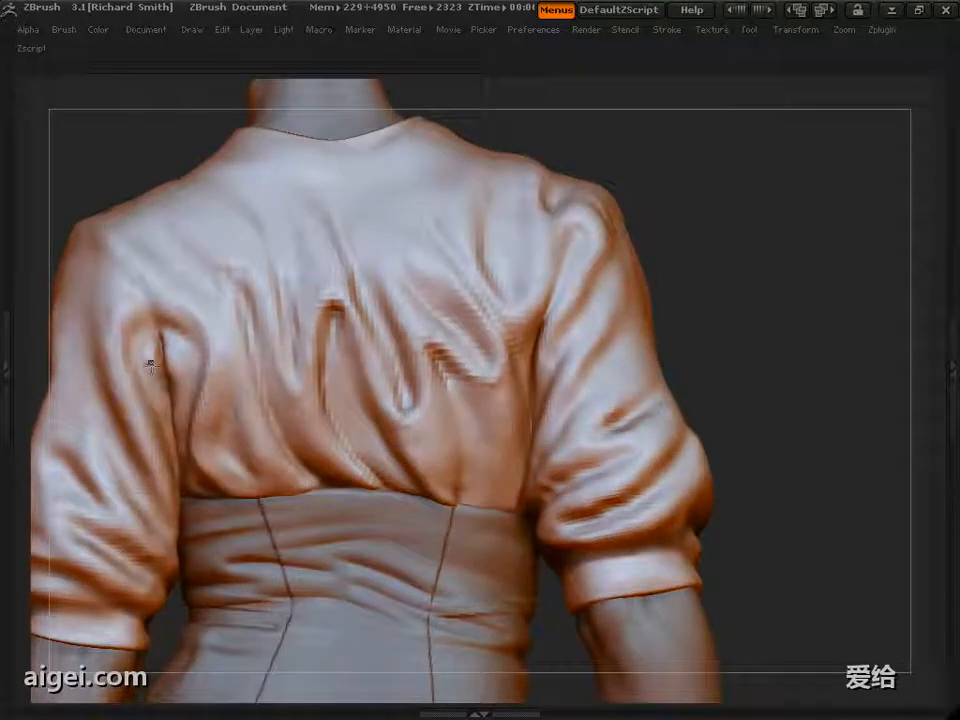
drag(190, 463, 207, 423)
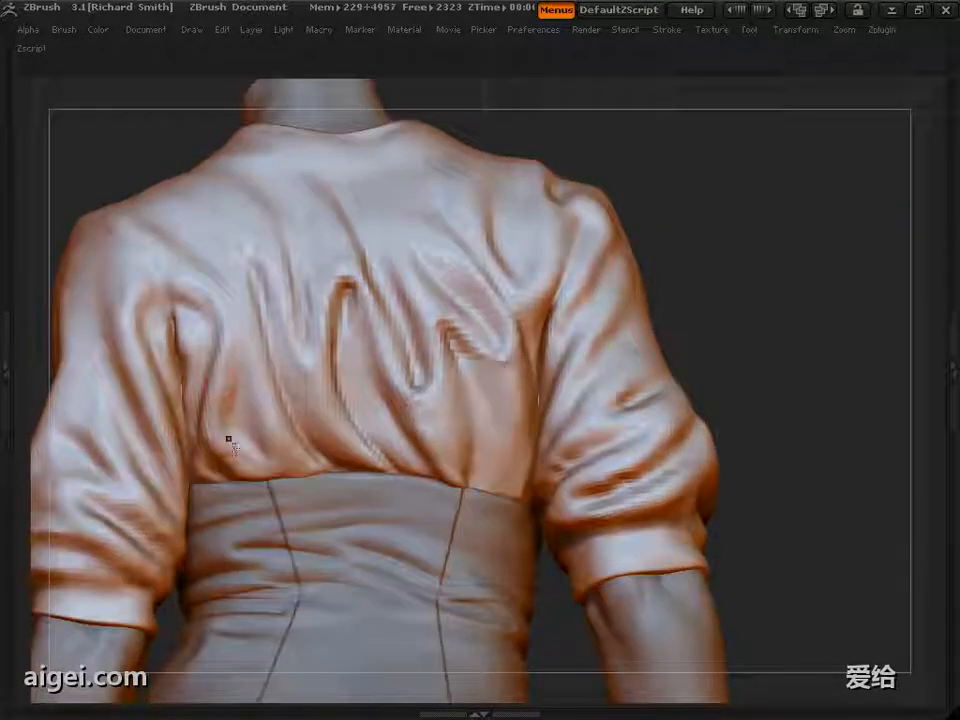
Shape the gathered folds above the waistband on the left half of the back, blending them up into the mid-back creases
drag(769, 364, 778, 356)
drag(324, 459, 228, 462)
mouse_move(797, 375)
alt+mouse_down()
mouse_move(771, 403)
mouse_move(771, 445)
alt+mouse_up()
drag(381, 416, 326, 317)
mouse_move(780, 410)
alt+mouse_down()
mouse_move(775, 345)
mouse_move(772, 375)
alt+mouse_up()
Resize the brush and extend fine creases from the left folds up across the left shoulder blade
key(s)
mouse_move(645, 278)
mouse_down()
mouse_move(634, 247)
mouse_move(630, 285)
mouse_up()
mouse_move(279, 338)
mouse_down()
mouse_move(306, 362)
mouse_move(307, 390)
mouse_up()
drag(575, 245, 572, 260)
drag(200, 285, 207, 250)
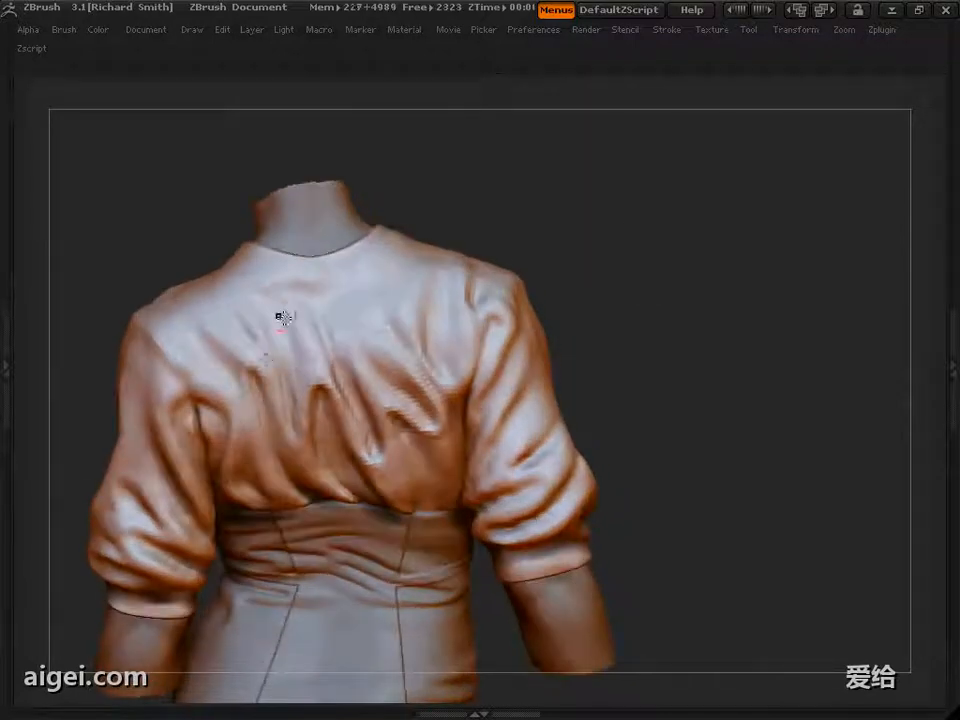
drag(509, 216, 505, 232)
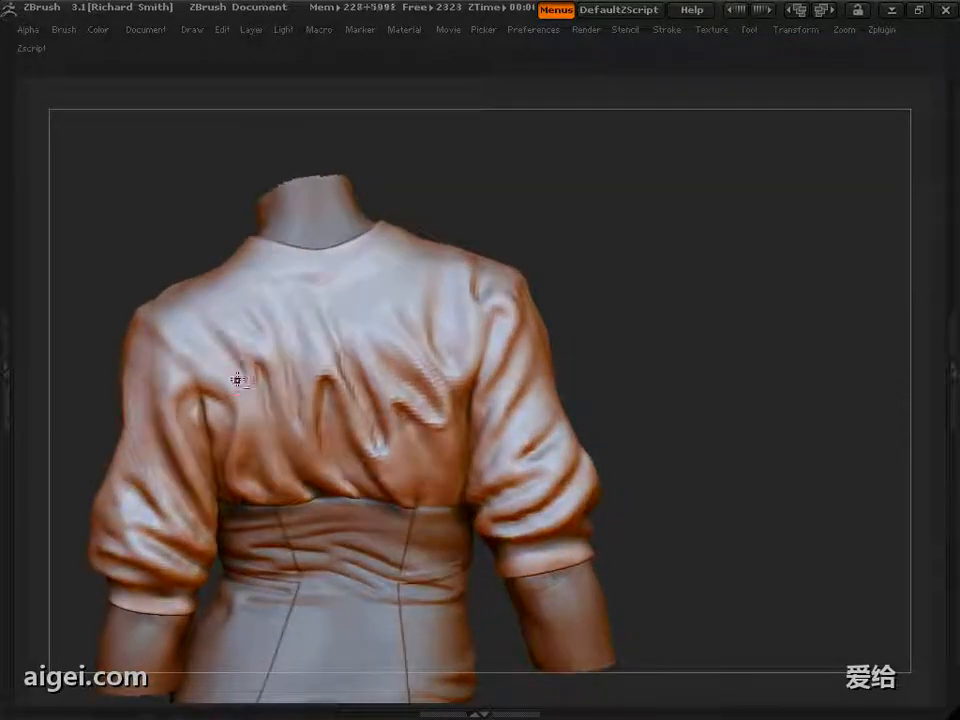
mouse_move(628, 204)
mouse_down()
mouse_move(624, 182)
mouse_move(632, 226)
mouse_up()
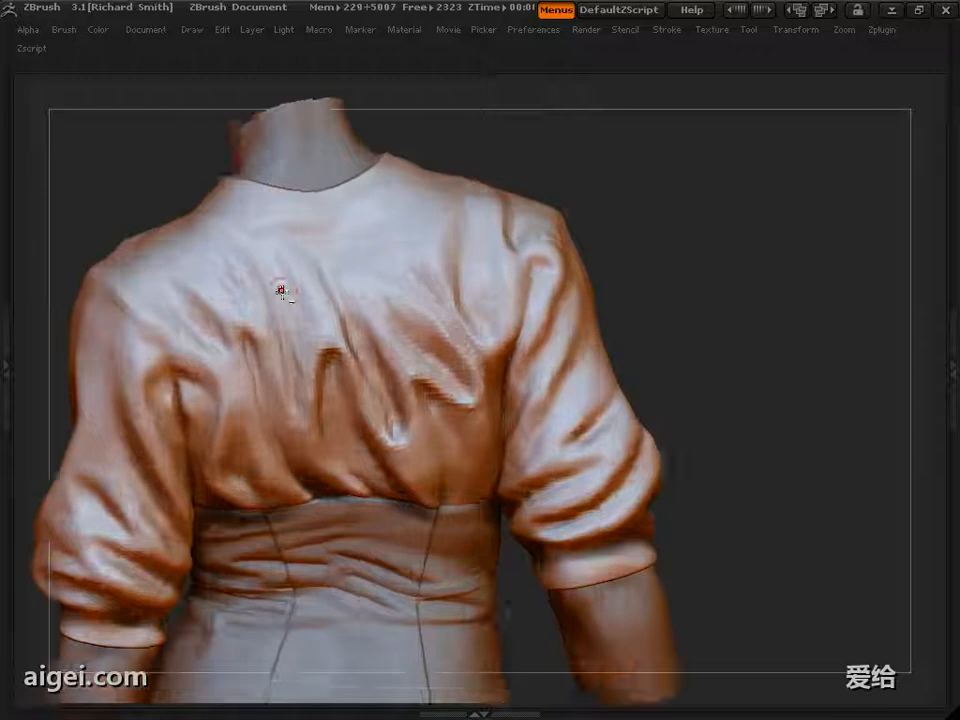
mouse_move(718, 240)
mouse_down()
mouse_move(714, 222)
mouse_move(729, 227)
mouse_up()
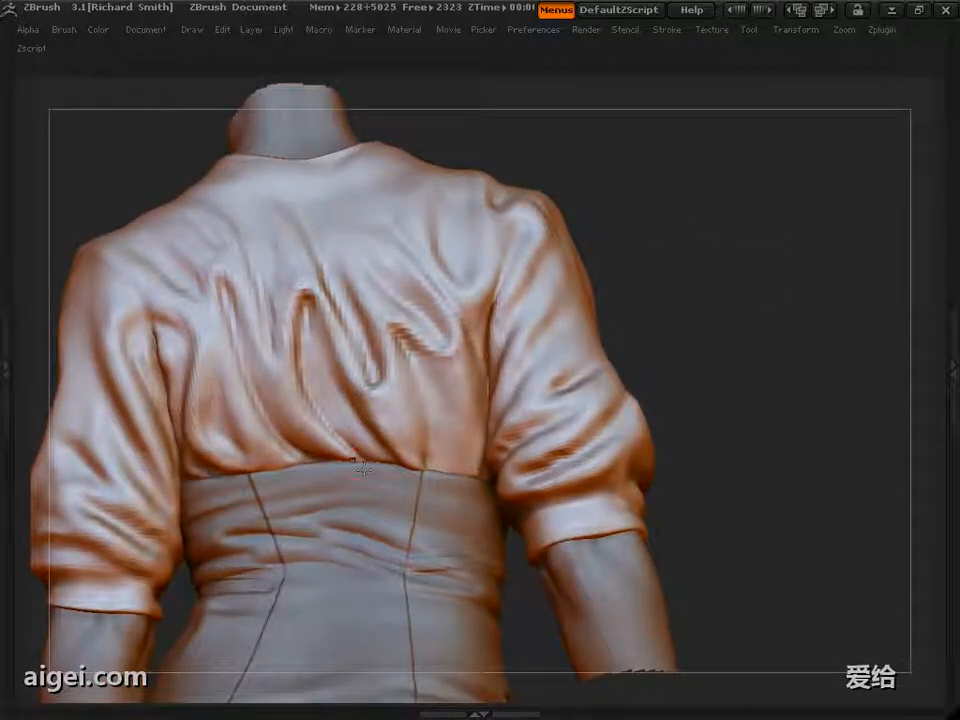
Refine the gathered cloth where the blouse meets the waistband above the right vertical seam
alt+drag(740, 602, 658, 593)
drag(612, 350, 600, 338)
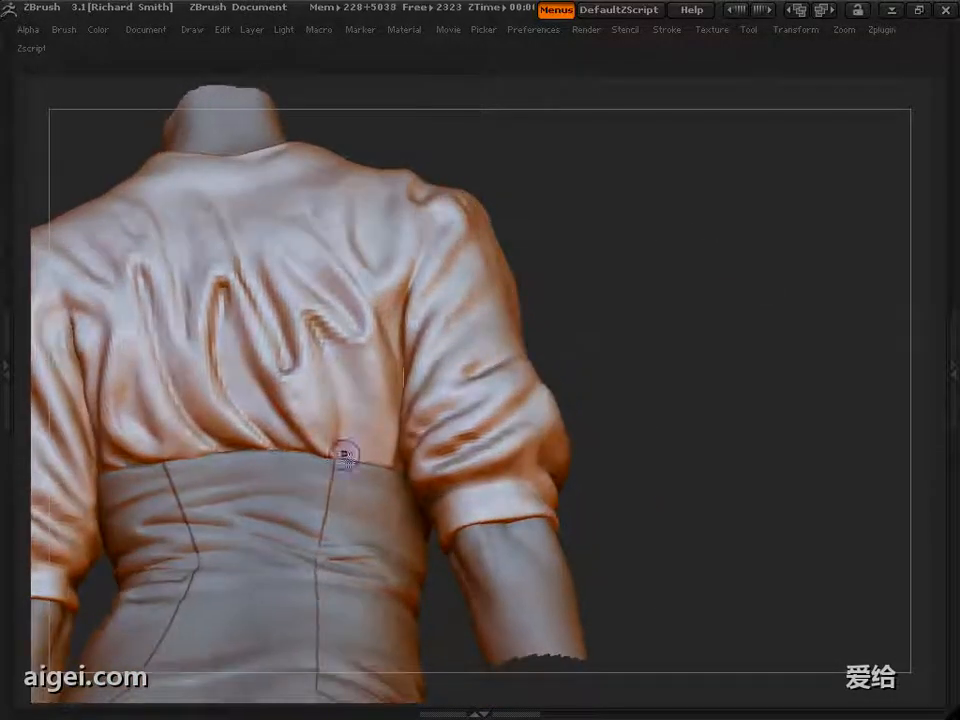
mouse_move(630, 390)
alt+mouse_down()
mouse_move(606, 240)
mouse_move(579, 321)
mouse_move(643, 360)
mouse_move(632, 400)
alt+mouse_up()
Resize the brush and sculpt a hooked crease at the top of the right sleeve, just below the shoulder seam
key(s)
click(433, 375)
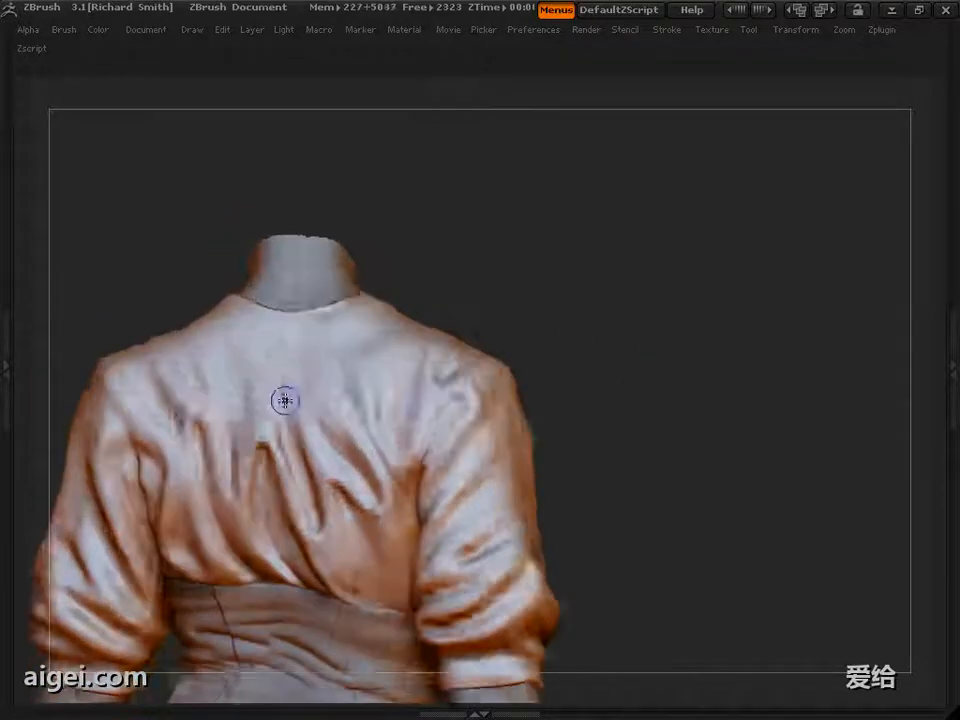
mouse_move(285, 401)
mouse_down()
mouse_move(300, 347)
mouse_move(484, 433)
mouse_move(433, 422)
mouse_move(549, 317)
mouse_move(421, 279)
mouse_move(409, 356)
mouse_up()
drag(432, 314, 461, 320)
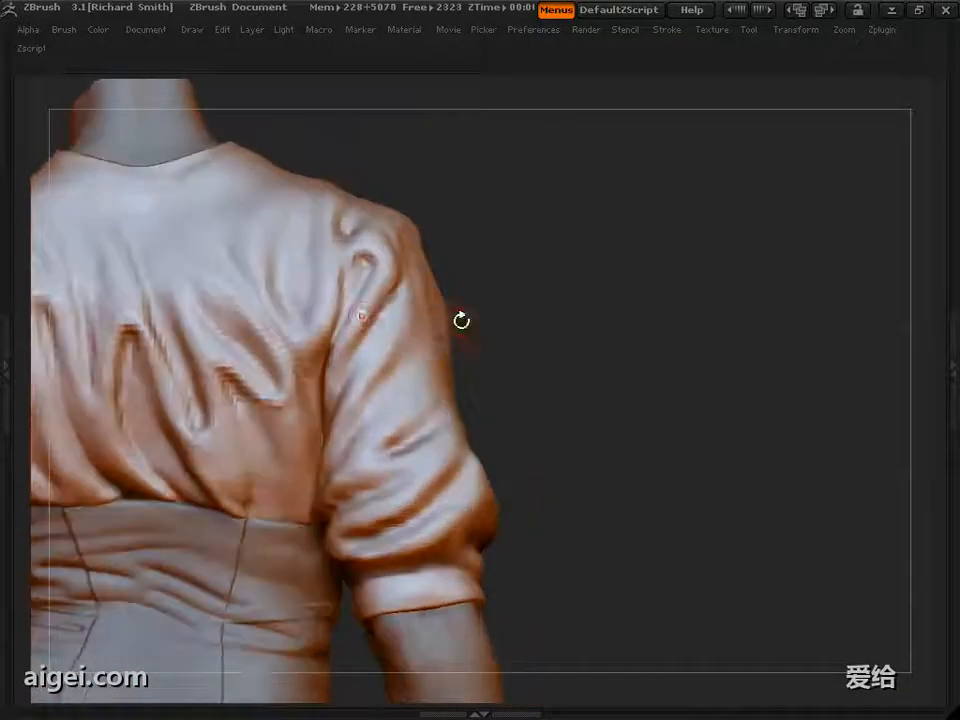
drag(465, 255, 352, 484)
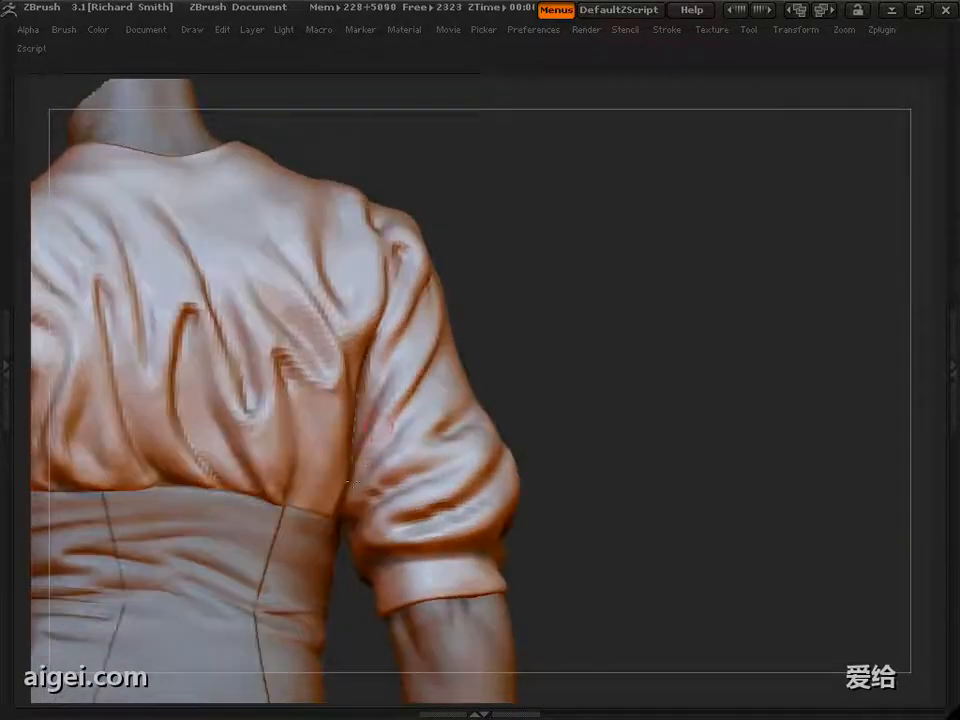
Carve a diagonal crease across the right sleeve, running down to its inner edge beside the torso
drag(436, 374, 357, 477)
mouse_move(530, 352)
mouse_down()
mouse_move(600, 330)
mouse_move(650, 390)
mouse_move(739, 332)
mouse_up()
drag(524, 415, 561, 438)
mouse_move(643, 358)
mouse_down()
mouse_move(621, 364)
mouse_move(628, 379)
mouse_move(590, 370)
mouse_up()
mouse_move(560, 410)
alt+mouse_down()
mouse_move(650, 340)
mouse_move(454, 403)
alt+mouse_up()
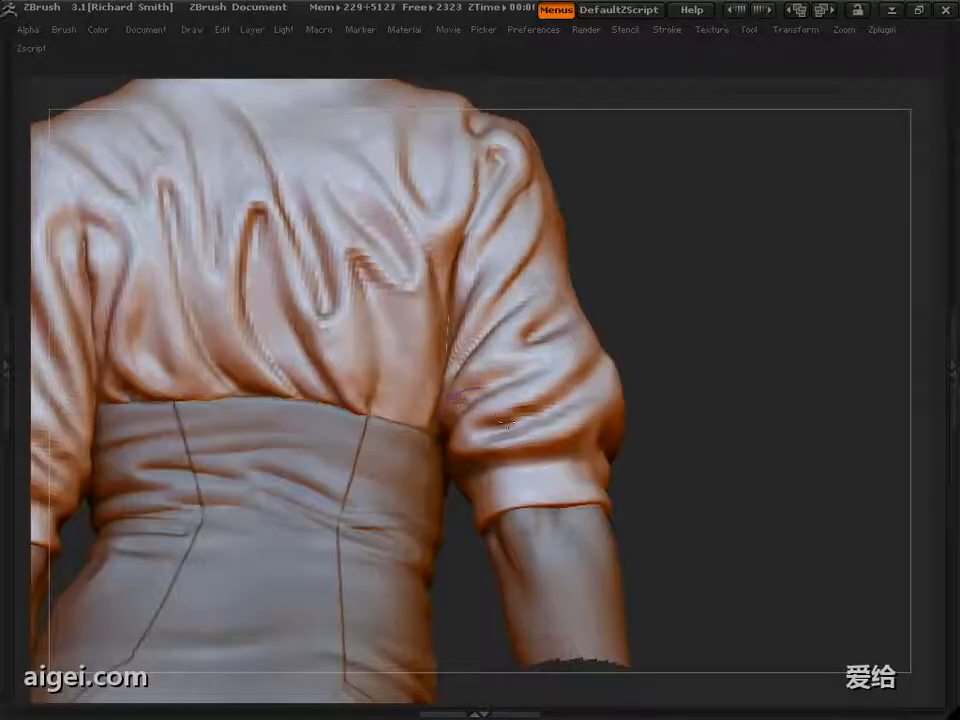
Deepen the folds on the puffed lower part of the right sleeve above the cuff
drag(728, 348, 758, 352)
drag(579, 373, 530, 410)
mouse_move(700, 420)
mouse_down()
mouse_move(685, 395)
mouse_move(620, 410)
mouse_move(630, 375)
mouse_move(735, 345)
mouse_move(641, 345)
mouse_move(749, 315)
mouse_move(745, 400)
mouse_up()
Resize the brush and sculpt a curved fold sweeping around the right sleeve's puffed lower part toward its outer edge
key(s)
click(494, 452)
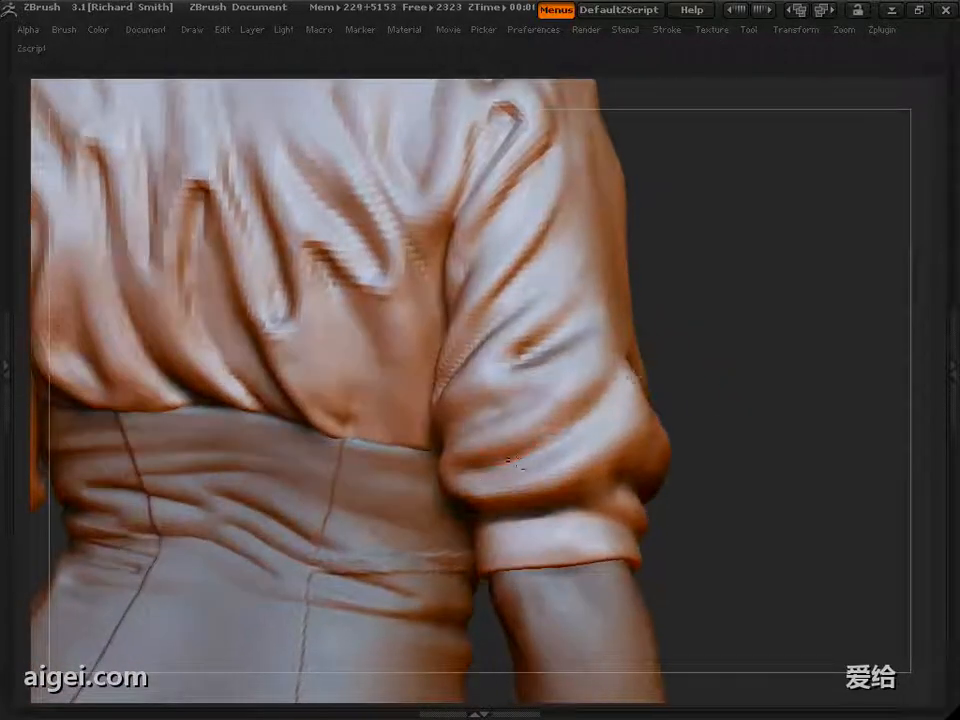
drag(512, 460, 565, 430)
drag(715, 332, 756, 328)
drag(545, 428, 630, 395)
mouse_move(760, 330)
mouse_down()
mouse_move(695, 335)
mouse_move(763, 290)
mouse_move(782, 304)
mouse_move(780, 320)
mouse_up()
drag(745, 355, 690, 371)
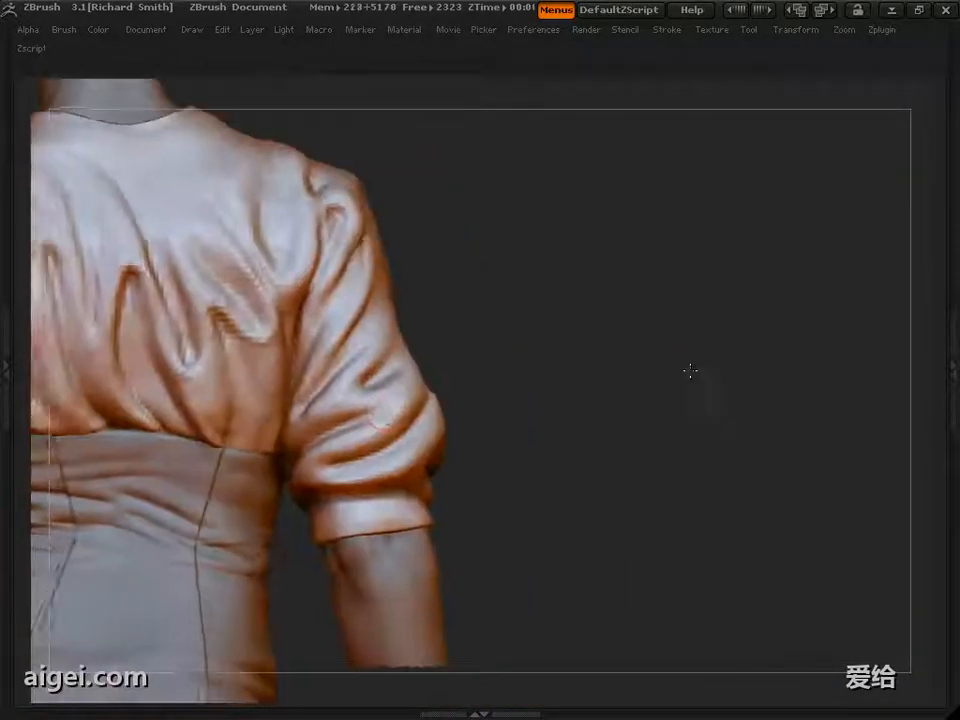
drag(530, 402, 536, 384)
drag(618, 381, 624, 392)
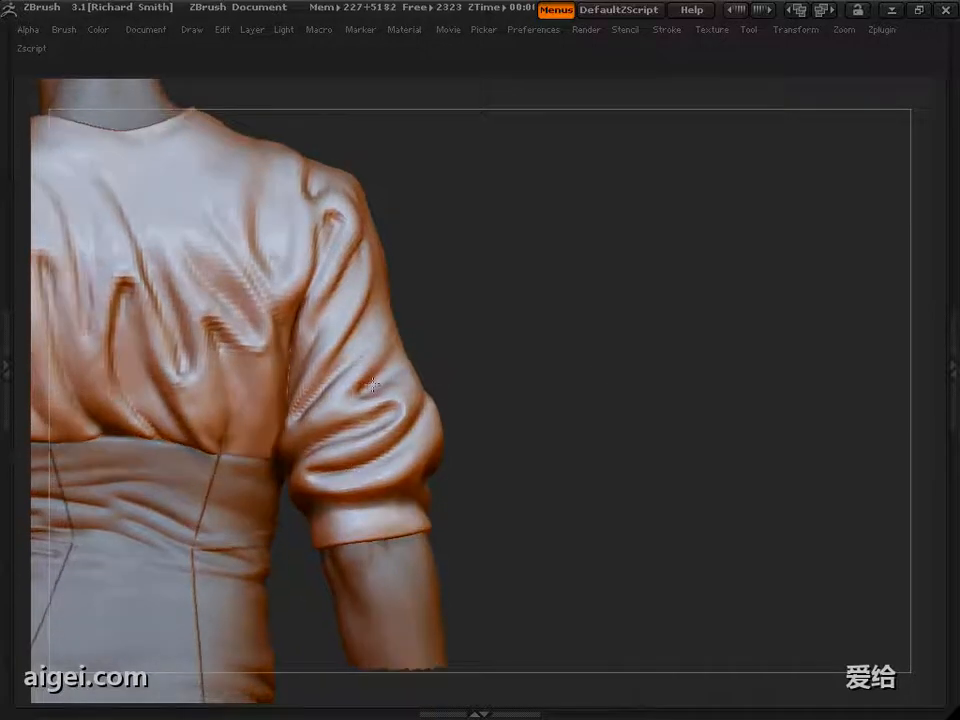
drag(540, 398, 572, 389)
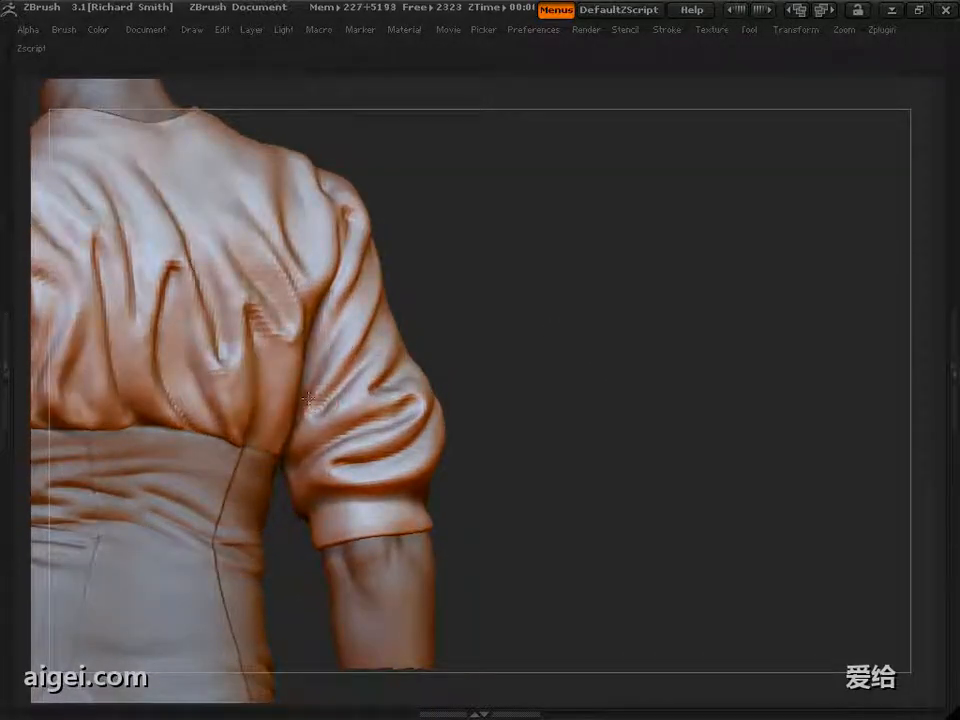
Refine the diagonal folds along the back of the right sleeve, from the shoulder down to the elbow
drag(492, 318, 548, 362)
drag(561, 286, 525, 340)
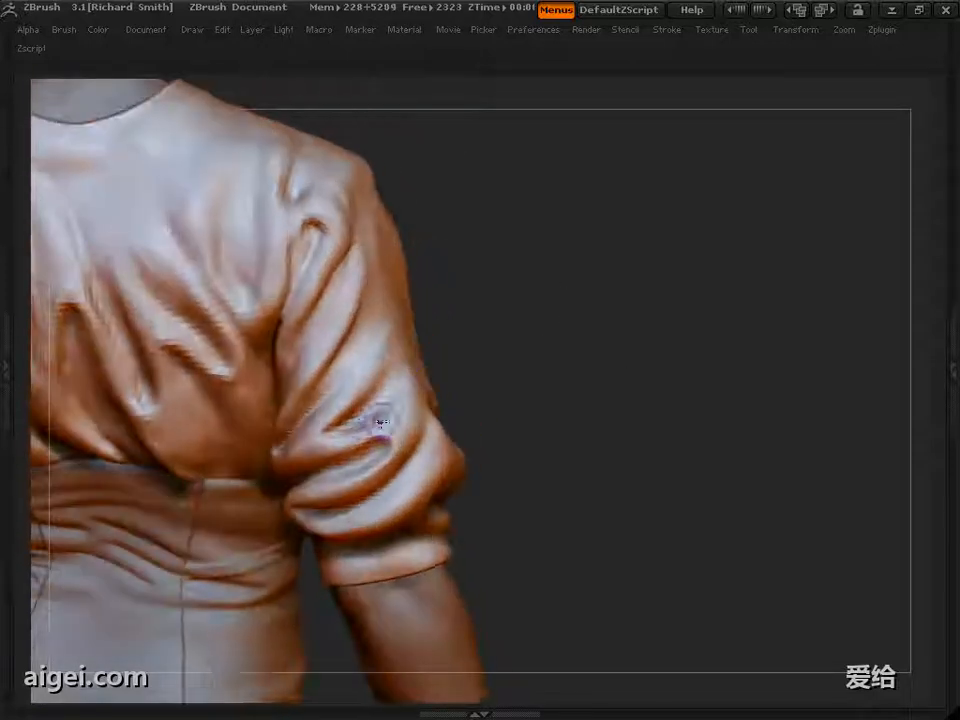
drag(472, 358, 438, 360)
drag(481, 324, 293, 402)
drag(480, 310, 586, 341)
mouse_move(430, 252)
mouse_down()
mouse_move(321, 312)
mouse_move(266, 371)
mouse_up()
mouse_move(452, 294)
mouse_down()
mouse_move(440, 304)
mouse_move(506, 285)
mouse_move(498, 285)
mouse_up()
drag(369, 256, 349, 270)
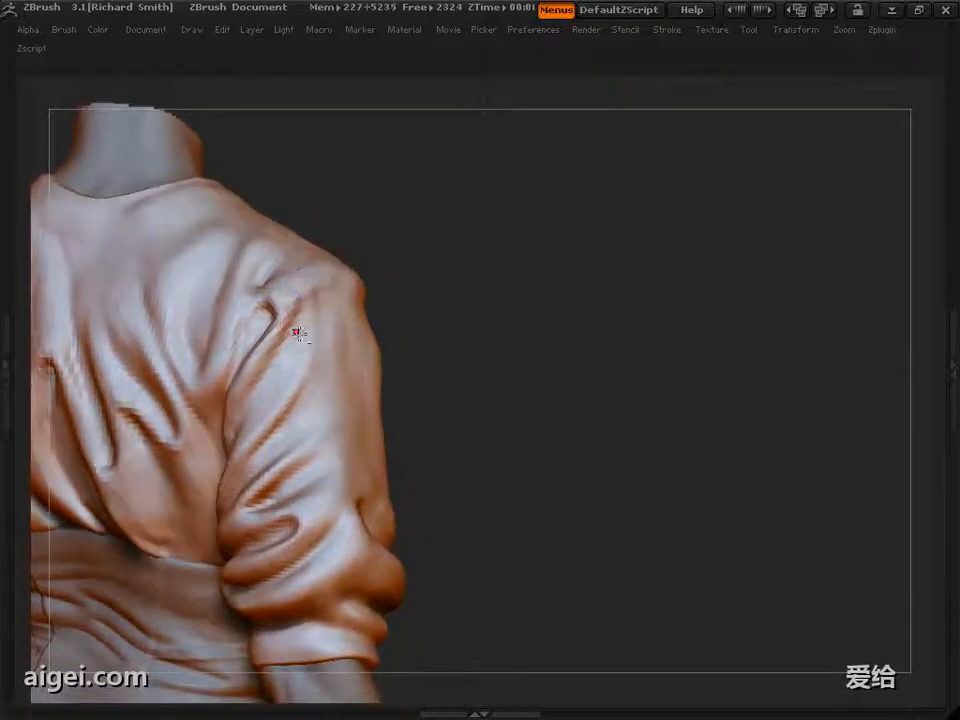
Shape the short crease and bulging folds on the outer side of the right sleeve above the cuff
alt+drag(298, 333, 452, 264)
alt+drag(525, 290, 580, 195)
drag(735, 292, 387, 381)
drag(459, 354, 387, 401)
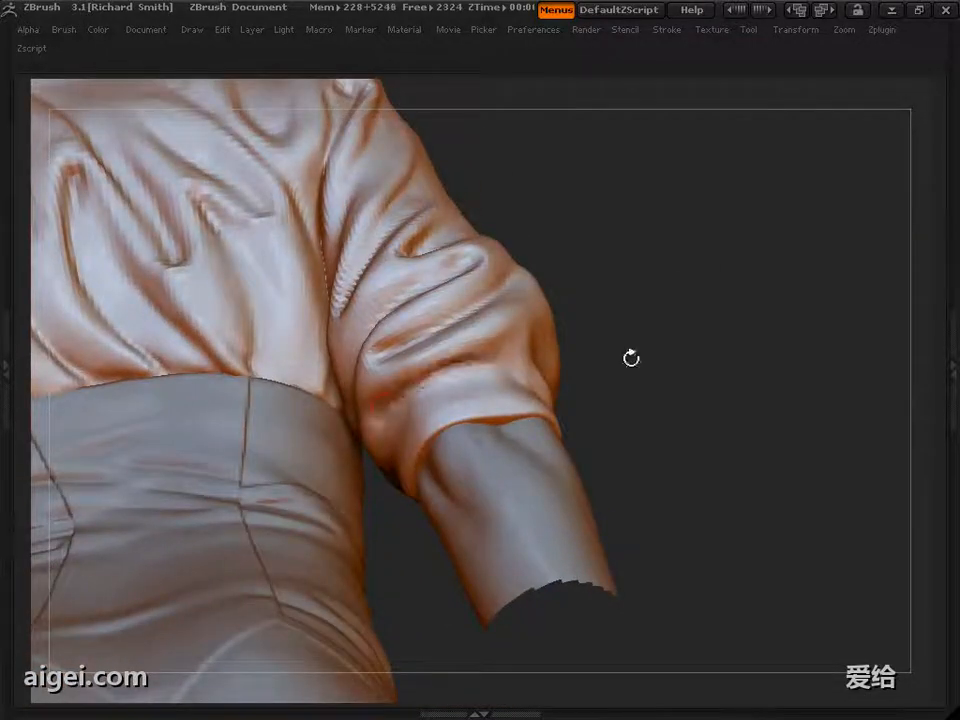
mouse_move(631, 358)
mouse_down()
mouse_move(604, 364)
mouse_move(681, 360)
mouse_move(645, 382)
mouse_up()
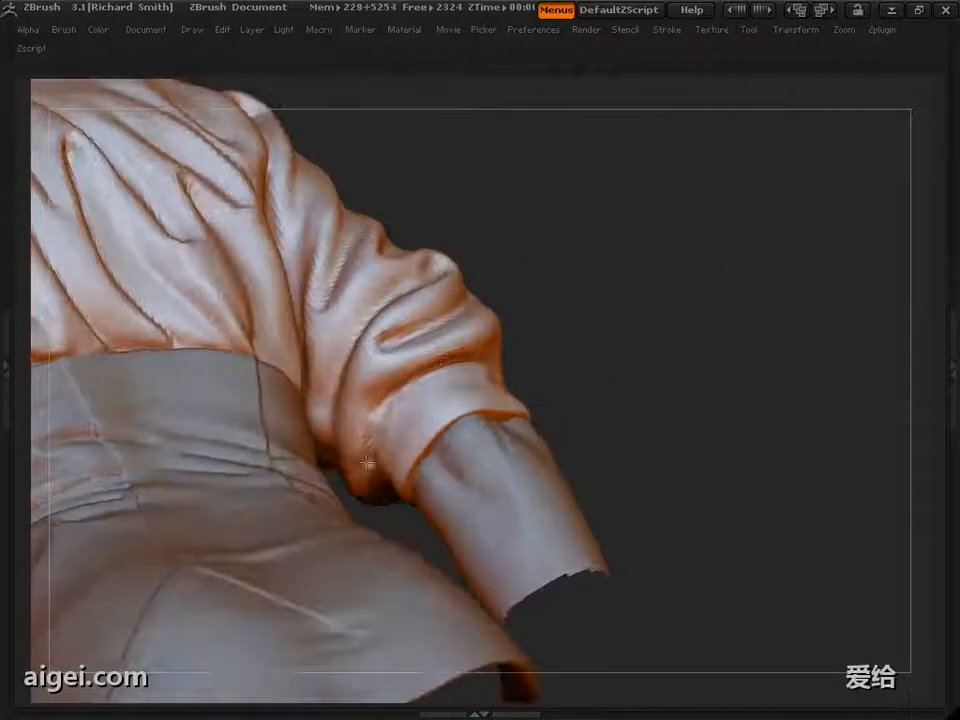
drag(730, 320, 486, 433)
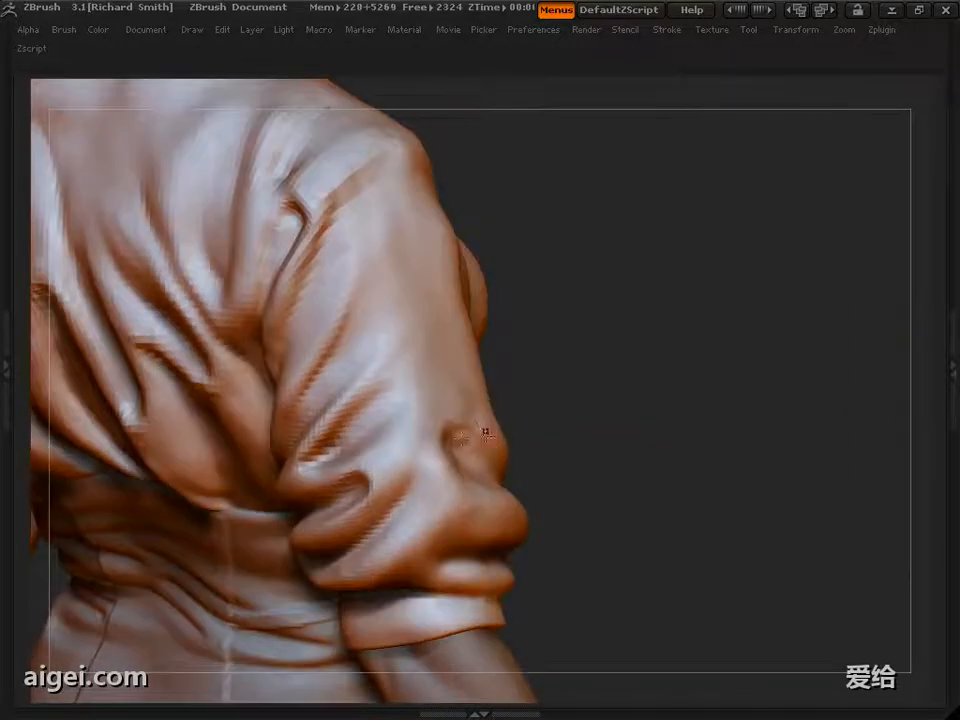
mouse_move(545, 425)
mouse_down()
mouse_move(589, 405)
mouse_move(701, 281)
mouse_move(708, 397)
mouse_move(722, 396)
mouse_up()
mouse_move(429, 377)
mouse_down()
mouse_move(454, 471)
mouse_move(397, 421)
mouse_up()
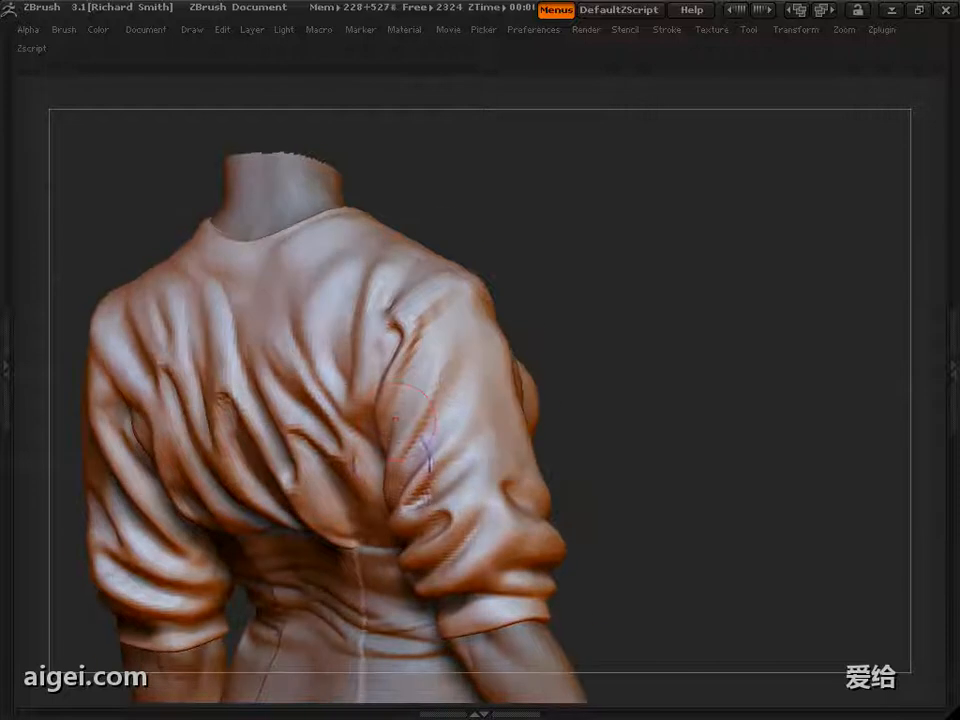
Resize the brush and refine the hooked crease where the right sleeve meets the back of the shoulder
mouse_move(652, 425)
mouse_down()
mouse_move(769, 414)
mouse_move(729, 405)
mouse_move(673, 437)
mouse_move(611, 394)
mouse_move(625, 428)
mouse_up()
key(s)
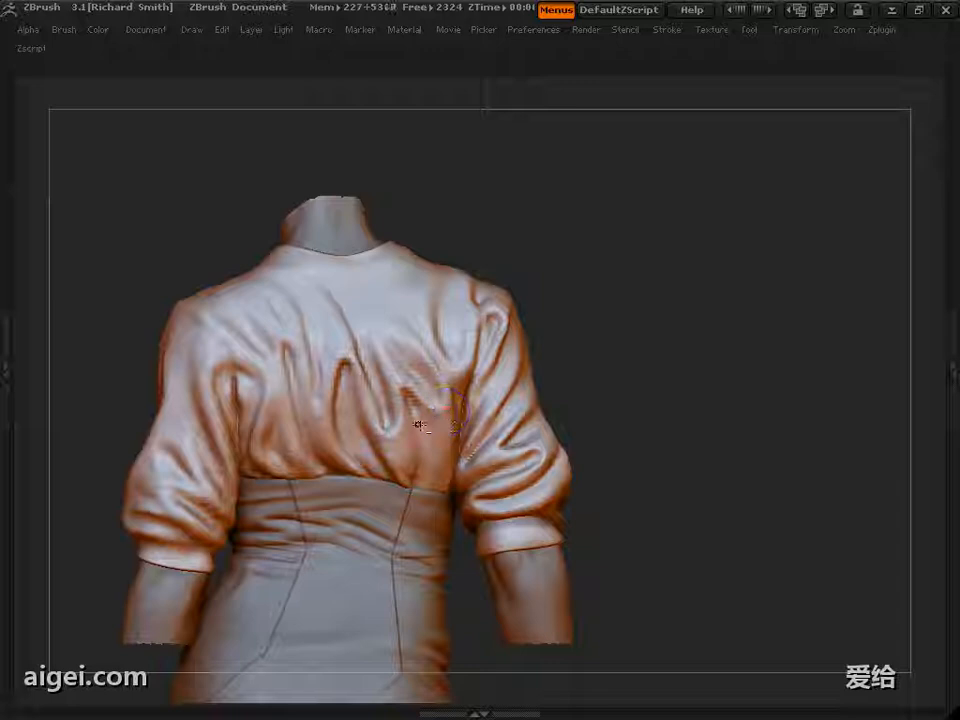
mouse_move(694, 395)
alt+mouse_down()
mouse_move(690, 432)
mouse_move(645, 358)
mouse_move(692, 332)
mouse_move(680, 352)
alt+mouse_up()
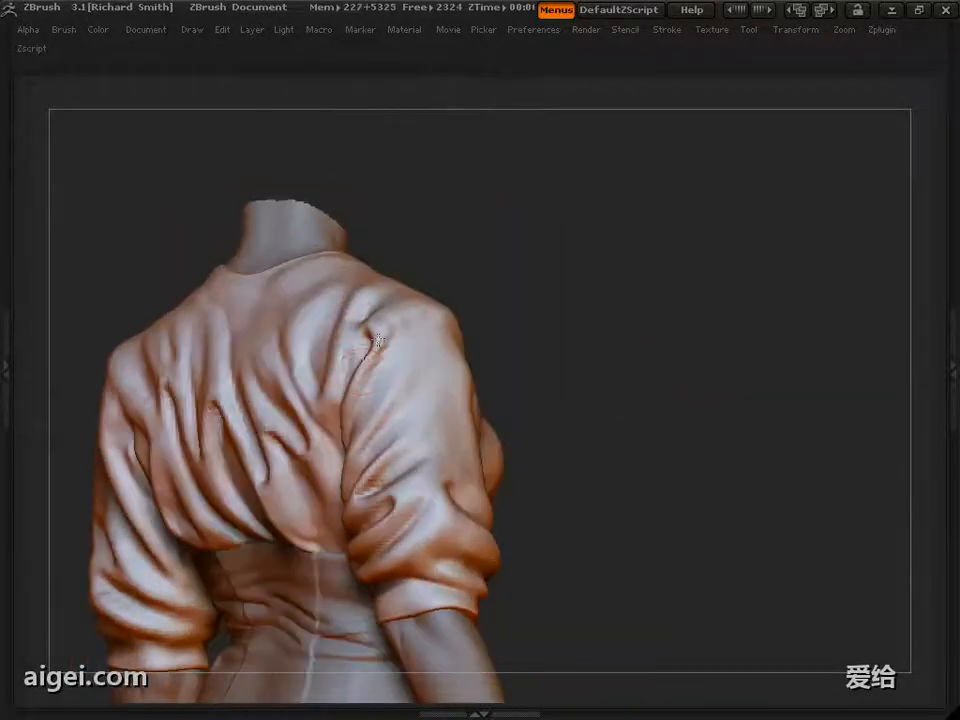
mouse_move(640, 390)
alt+mouse_down()
mouse_move(566, 315)
mouse_move(610, 372)
alt+mouse_up()
drag(339, 364, 351, 355)
Sculpt diagonal folds across the lower half of the left sleeve toward its inner edge
mouse_move(636, 342)
mouse_down()
mouse_move(686, 334)
mouse_move(752, 348)
mouse_move(690, 345)
mouse_up()
drag(690, 410, 560, 370)
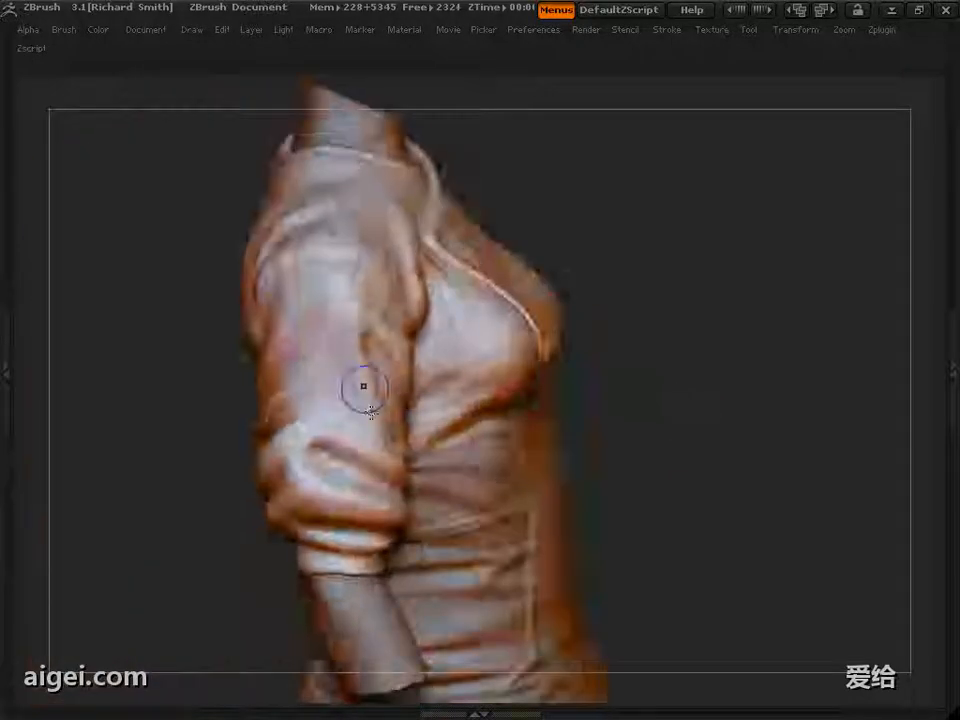
mouse_move(660, 345)
mouse_down()
mouse_move(789, 331)
mouse_move(823, 313)
mouse_up()
mouse_move(228, 326)
mouse_down()
mouse_move(187, 328)
mouse_move(205, 366)
mouse_move(314, 381)
mouse_up()
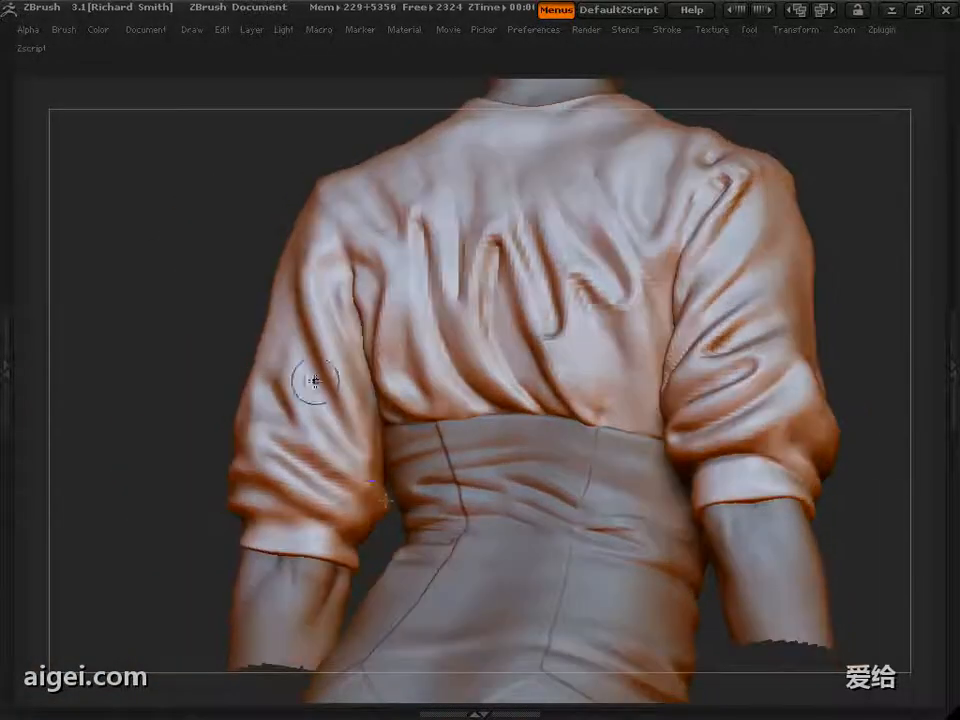
drag(358, 462, 394, 518)
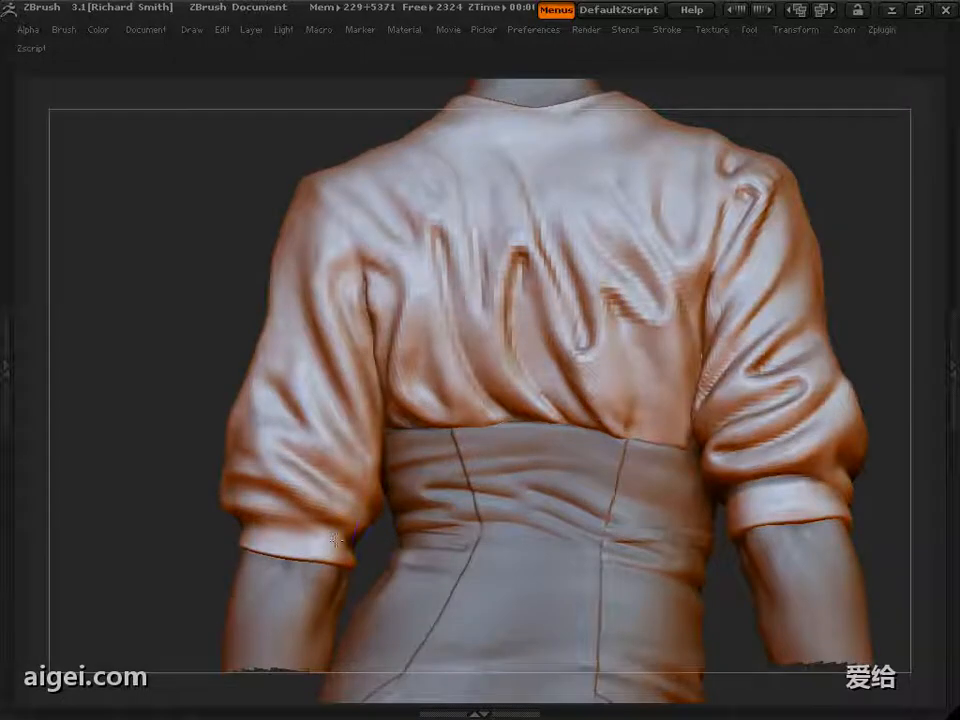
mouse_move(160, 492)
mouse_down()
mouse_move(225, 484)
mouse_move(160, 490)
mouse_up()
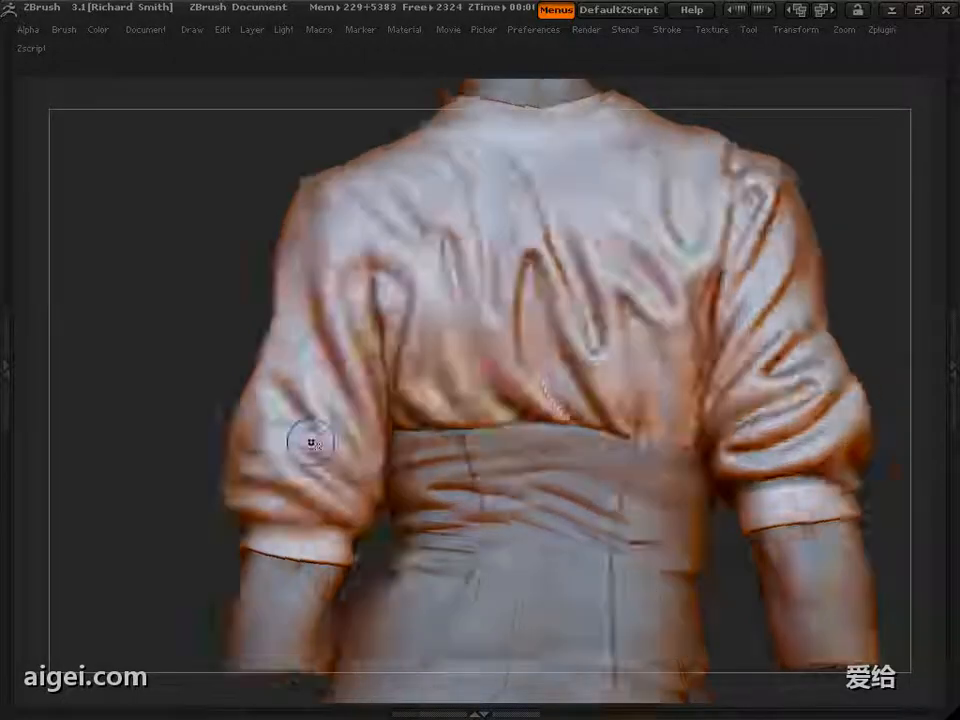
drag(175, 550, 134, 557)
Resize the brush and deepen the long fold running down the back of the left sleeve beside the armpit
click(667, 29)
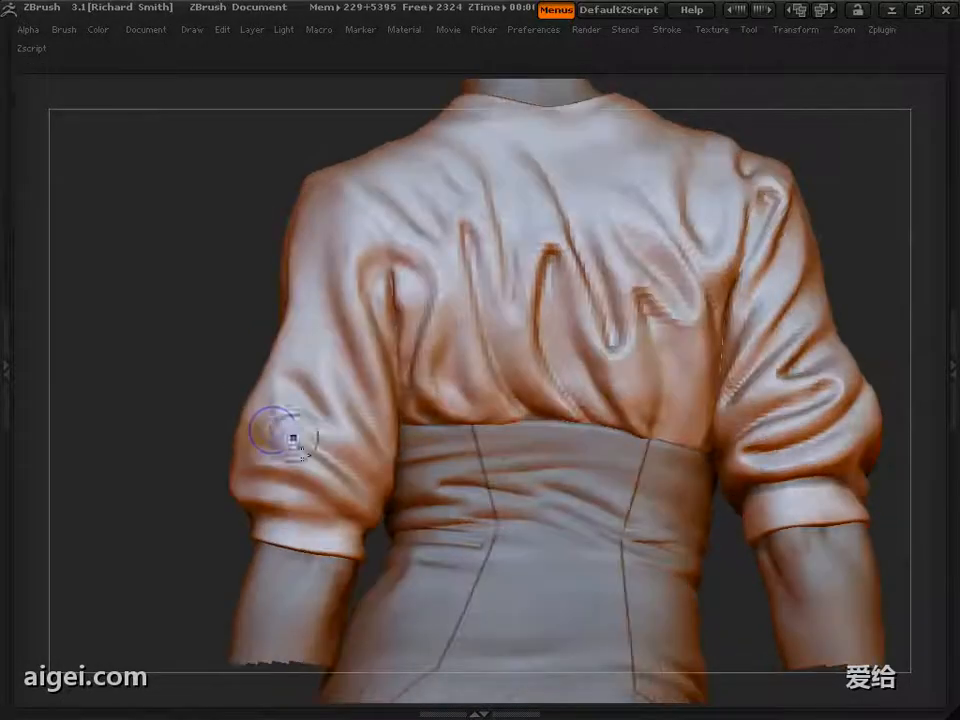
mouse_move(160, 515)
mouse_down()
mouse_move(200, 515)
mouse_move(154, 521)
mouse_move(175, 495)
mouse_up()
key(s)
drag(302, 296, 322, 360)
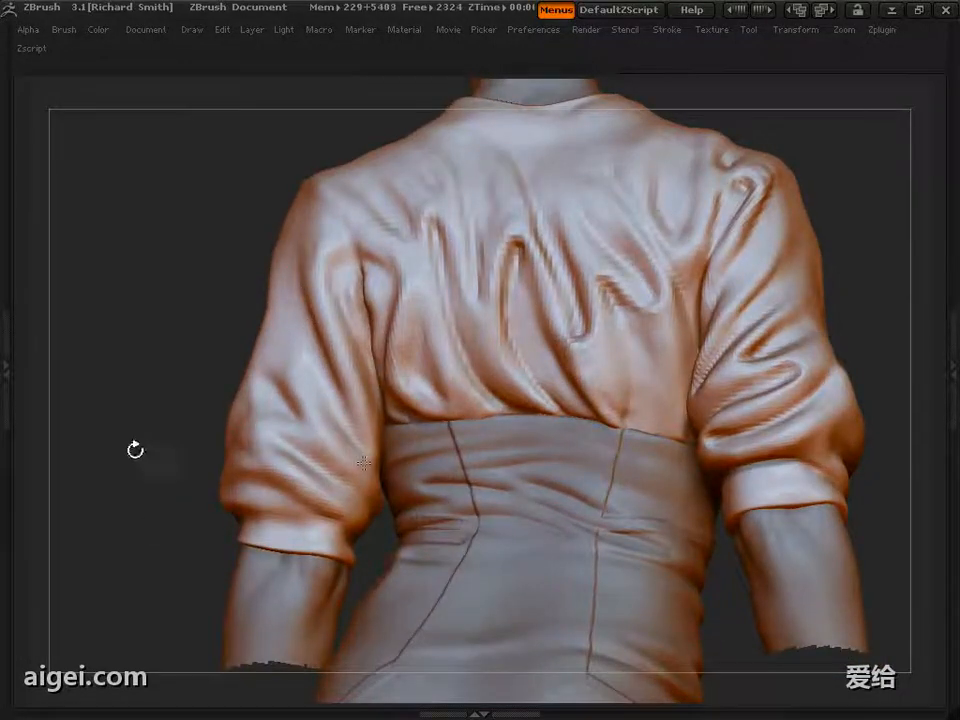
drag(135, 450, 190, 448)
drag(367, 291, 370, 242)
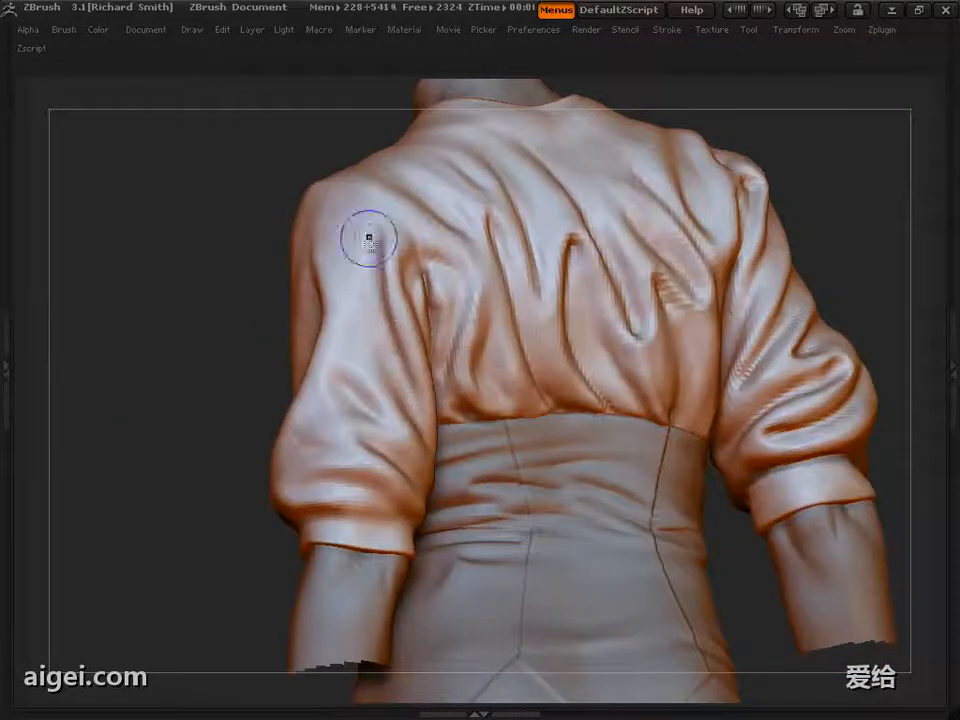
drag(140, 446, 200, 450)
drag(484, 250, 486, 322)
drag(200, 446, 119, 446)
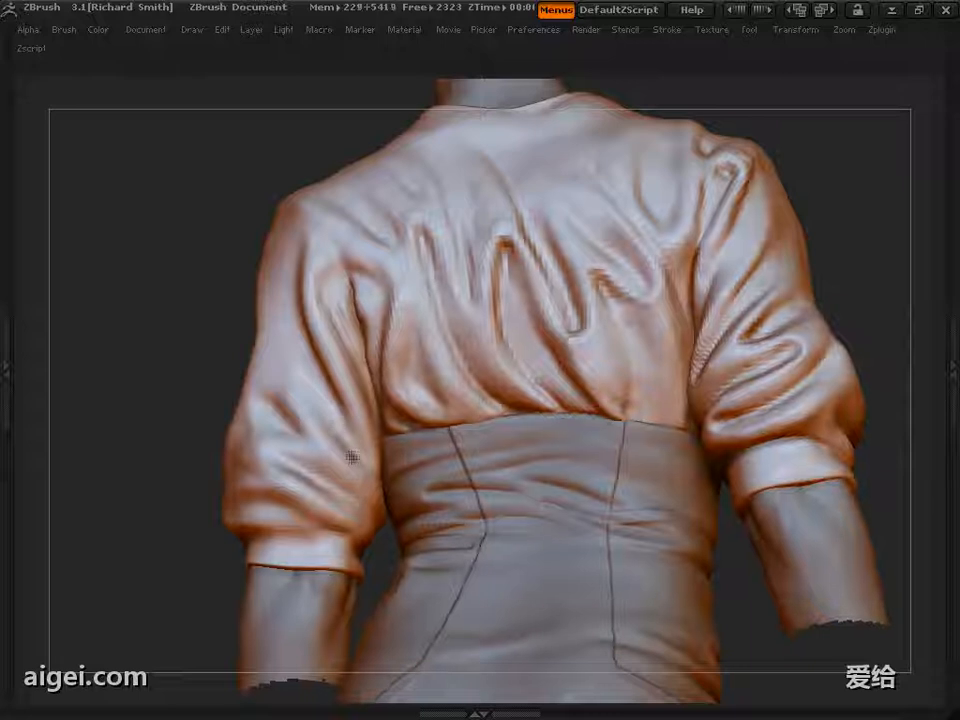
Carve a sharp crease across the puffed lower part of the left sleeve, sloping down toward the torso
drag(137, 529, 134, 533)
drag(328, 490, 391, 529)
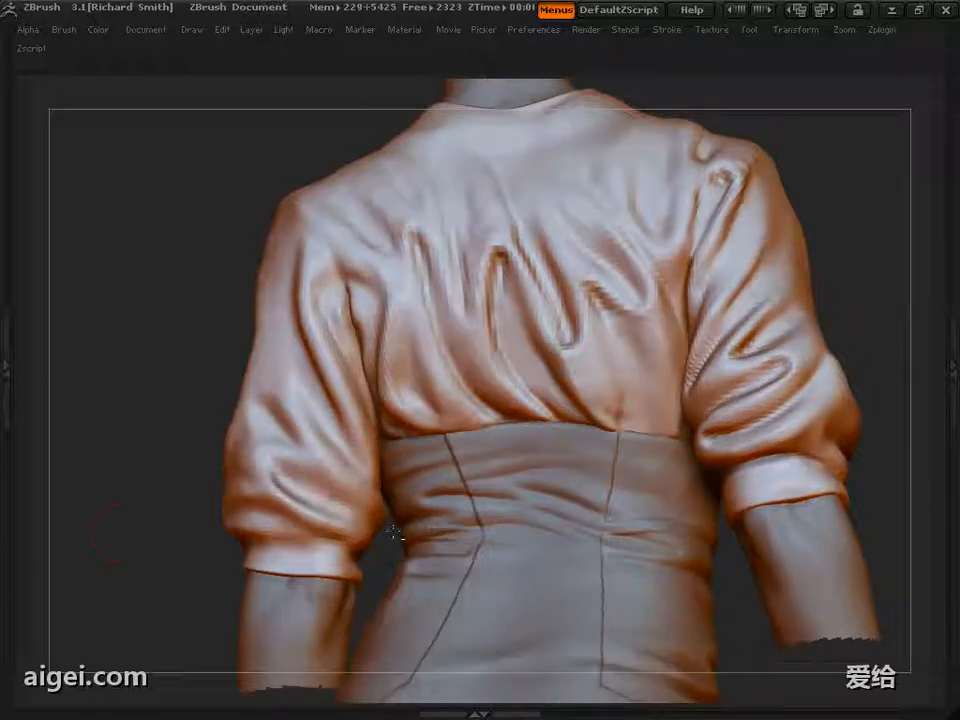
drag(118, 548, 60, 548)
drag(350, 492, 364, 506)
mouse_move(170, 536)
mouse_down()
mouse_move(245, 533)
mouse_move(375, 485)
mouse_up()
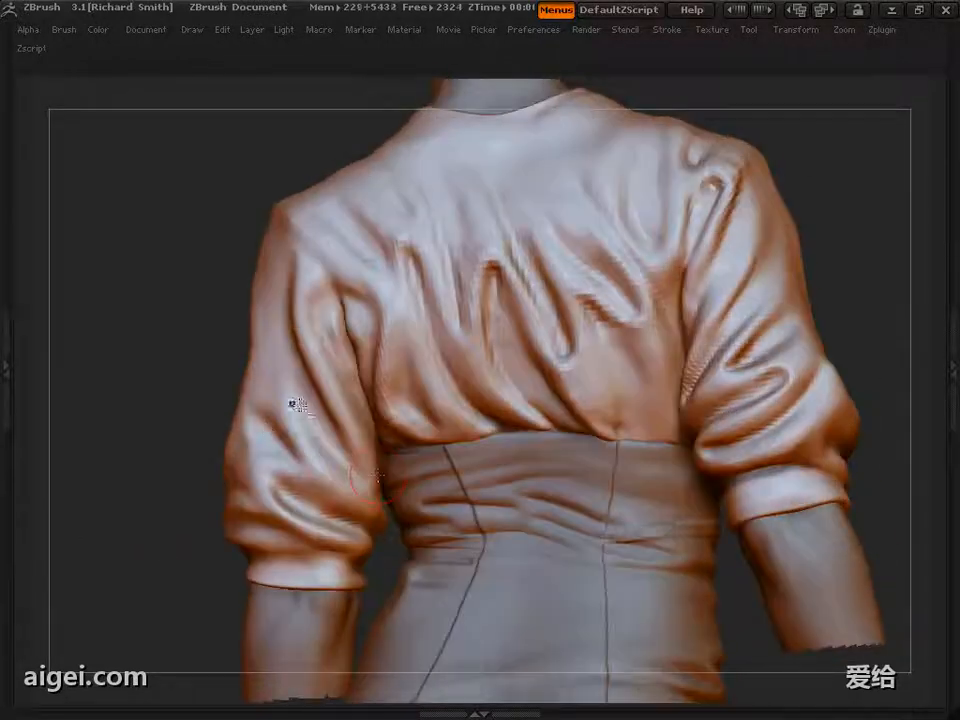
Deepen the short diagonal crease at the left sleeve's elbow and sharpen the ridge between it and the fold below
drag(298, 463, 282, 428)
drag(185, 440, 208, 440)
drag(289, 435, 315, 424)
drag(180, 441, 172, 440)
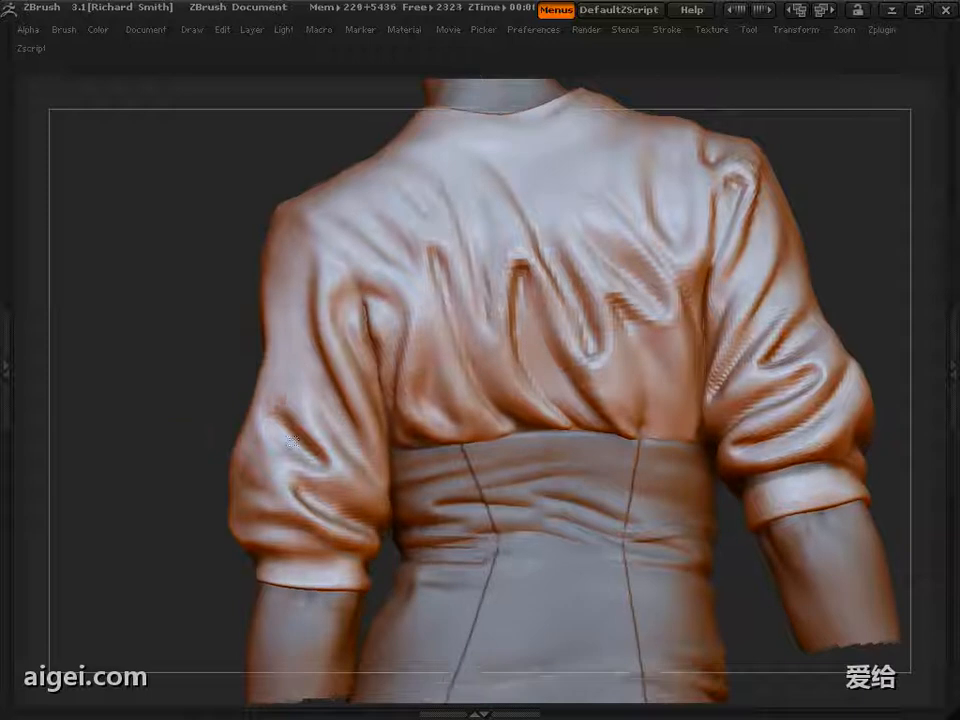
mouse_move(278, 402)
mouse_down()
mouse_move(290, 435)
mouse_move(277, 428)
mouse_up()
drag(309, 392, 313, 474)
mouse_move(197, 530)
mouse_down()
mouse_move(165, 530)
mouse_move(180, 528)
mouse_up()
mouse_move(208, 374)
mouse_down()
mouse_move(193, 374)
mouse_move(206, 372)
mouse_up()
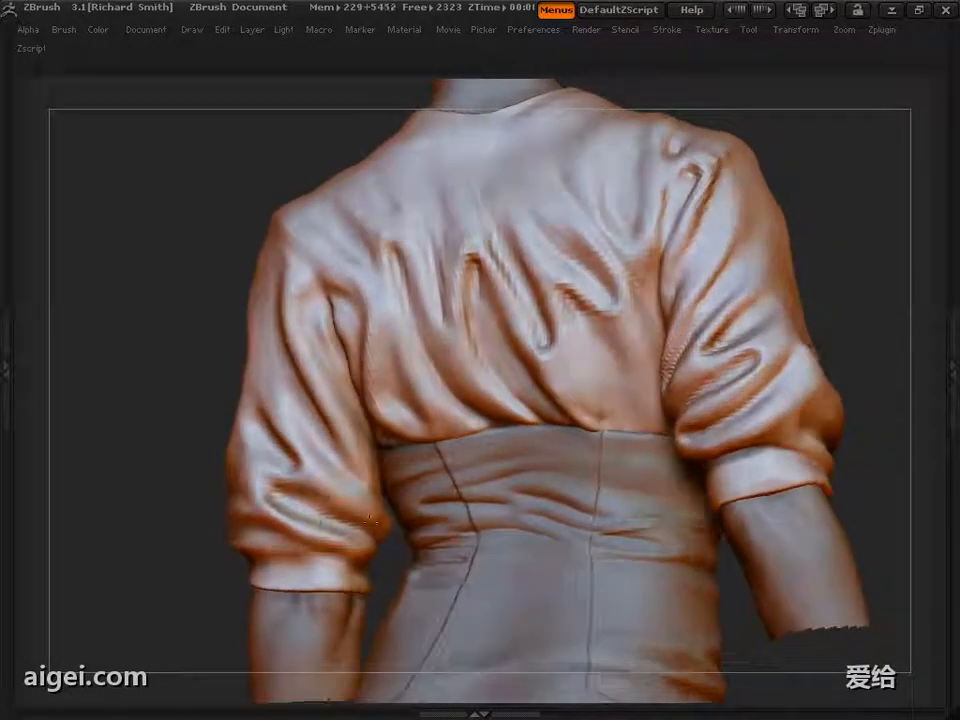
drag(196, 436, 222, 432)
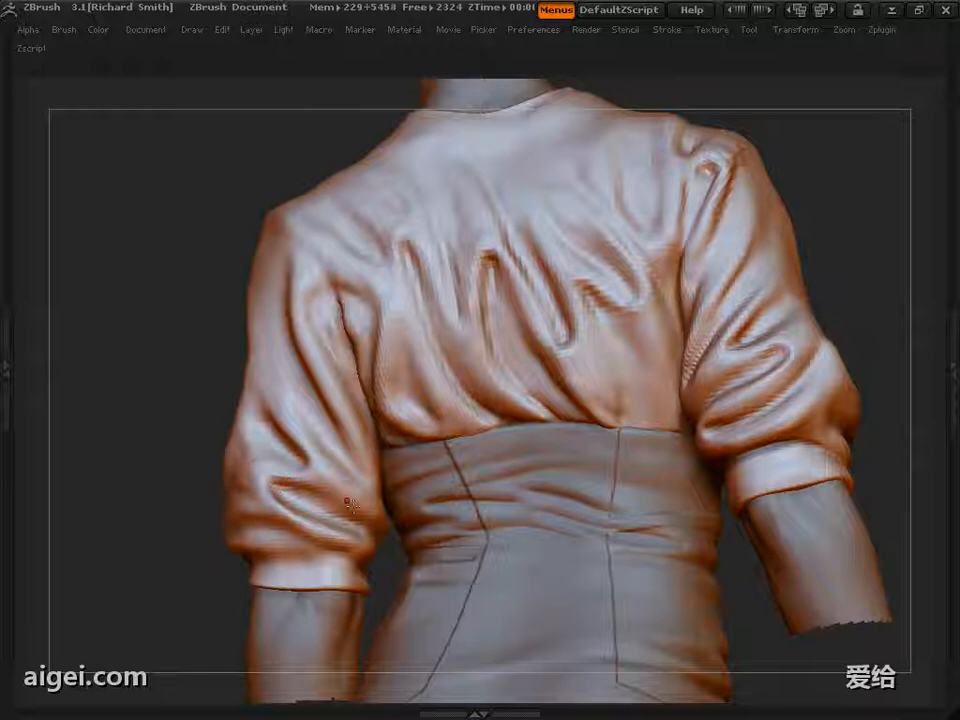
Sculpt a curved fold across the left sleeve just above the cuff, reaching to its outer edge
mouse_move(407, 558)
mouse_down()
mouse_move(122, 523)
mouse_move(318, 441)
mouse_move(369, 452)
mouse_up()
mouse_move(240, 490)
mouse_down()
mouse_move(191, 516)
mouse_move(200, 530)
mouse_move(326, 439)
mouse_move(410, 430)
mouse_move(180, 487)
mouse_up()
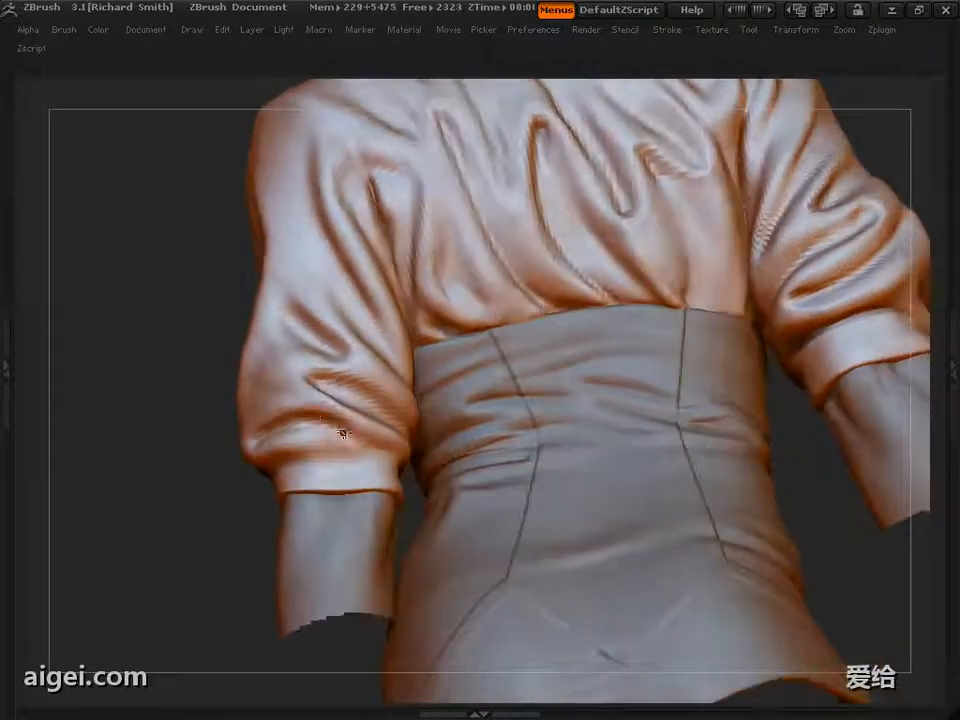
mouse_move(343, 435)
mouse_down()
mouse_move(380, 444)
mouse_move(388, 466)
mouse_move(362, 463)
mouse_up()
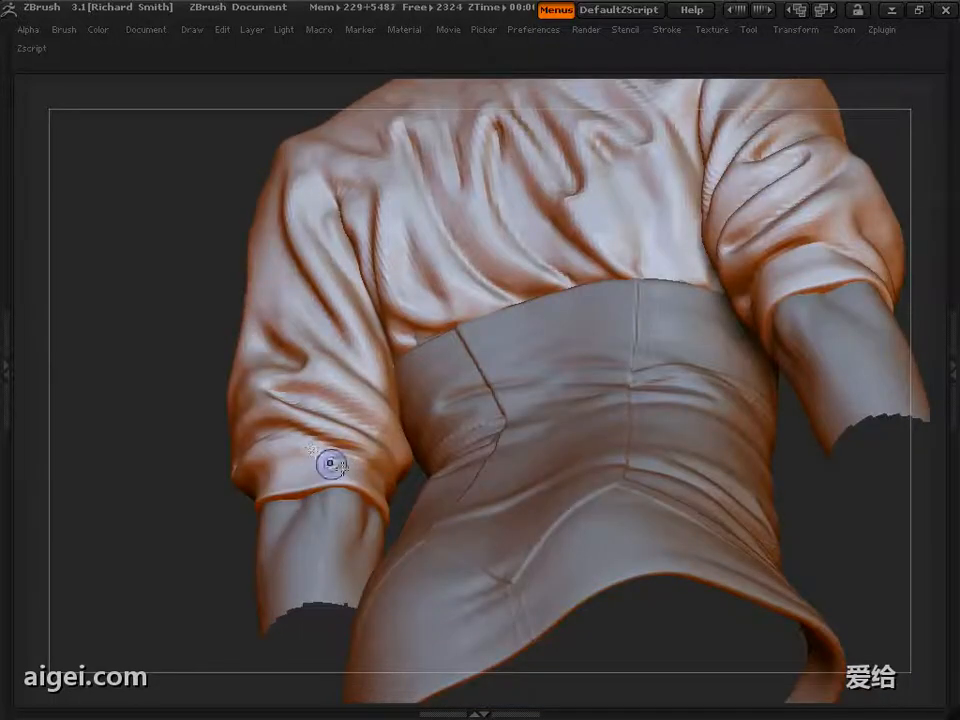
drag(230, 484, 369, 456)
drag(314, 484, 394, 475)
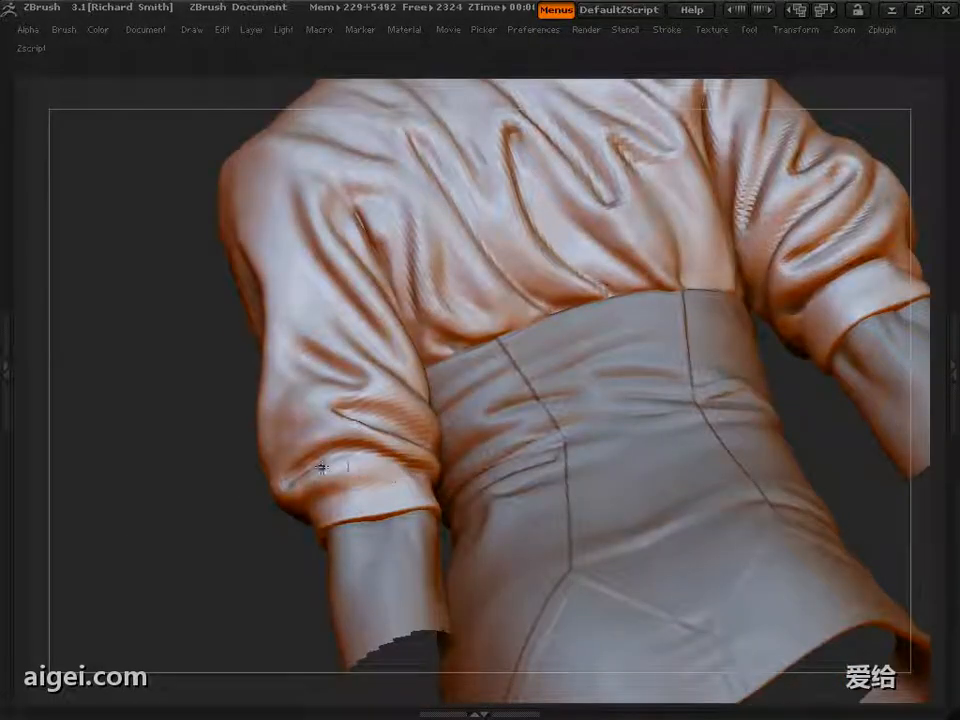
drag(311, 482, 457, 367)
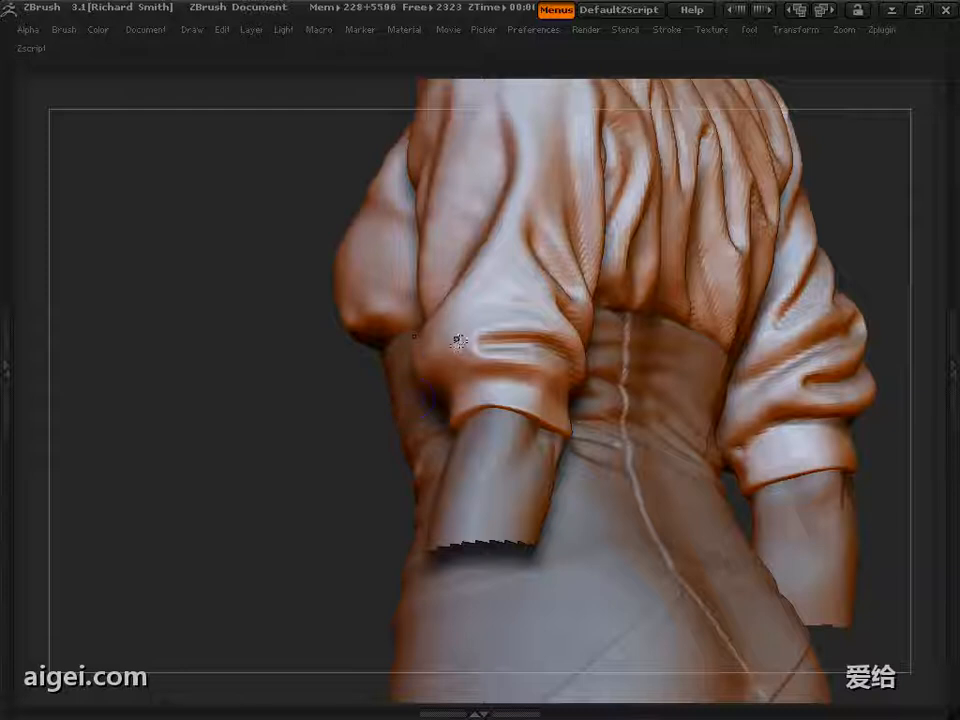
mouse_move(373, 426)
mouse_down()
mouse_move(214, 476)
mouse_move(246, 429)
mouse_move(258, 495)
mouse_move(272, 455)
mouse_up()
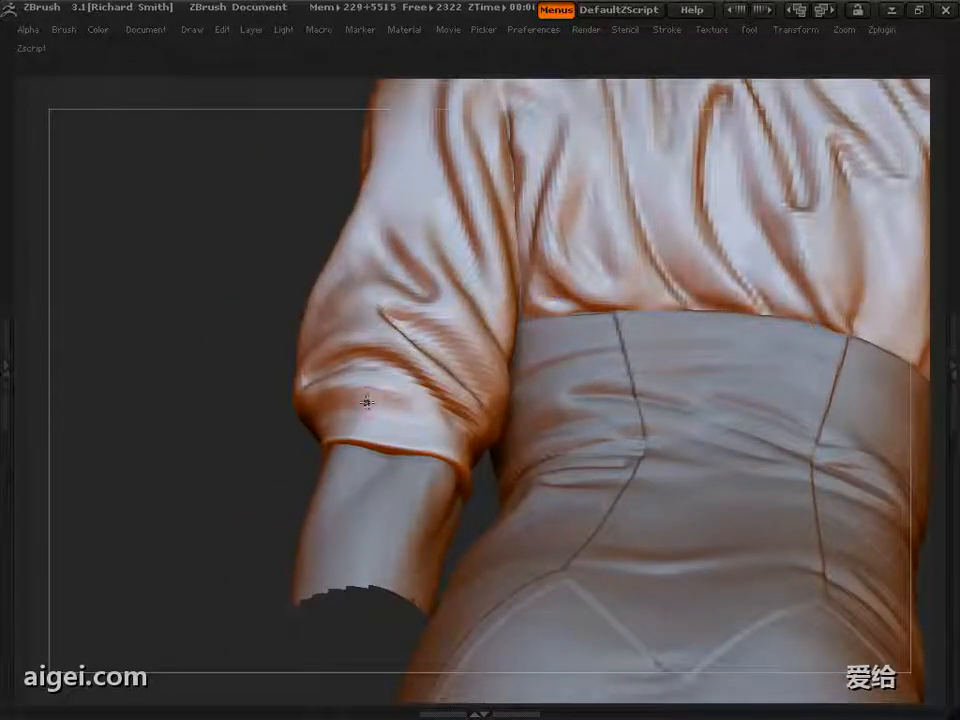
Wrap the folds above the left cuff around the outer side of the sleeve and add a parallel ridge
drag(275, 436, 345, 424)
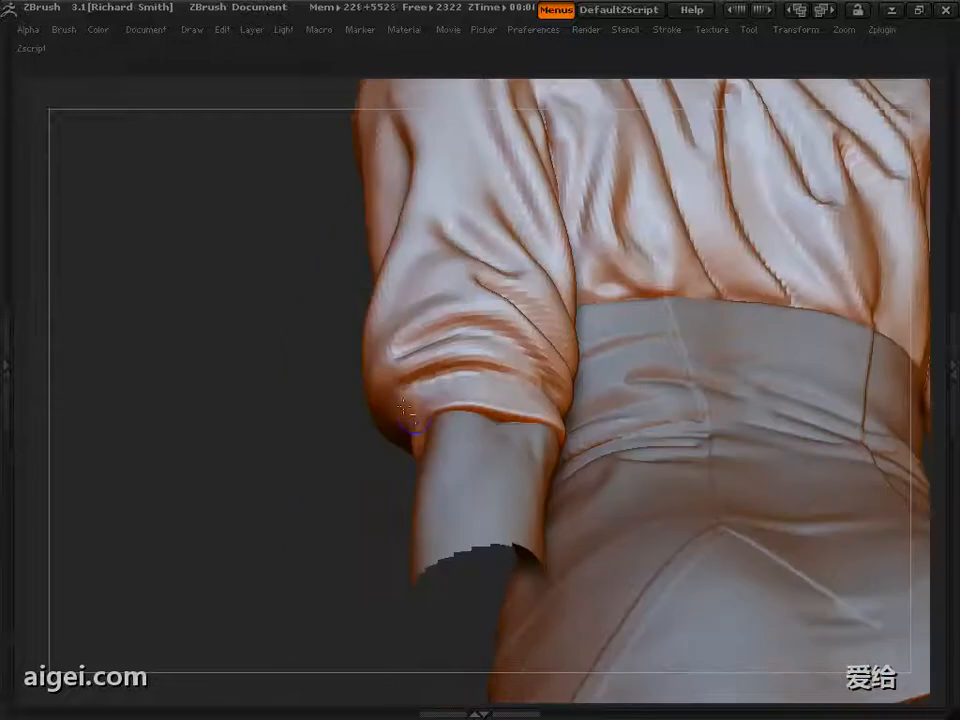
drag(403, 413, 574, 309)
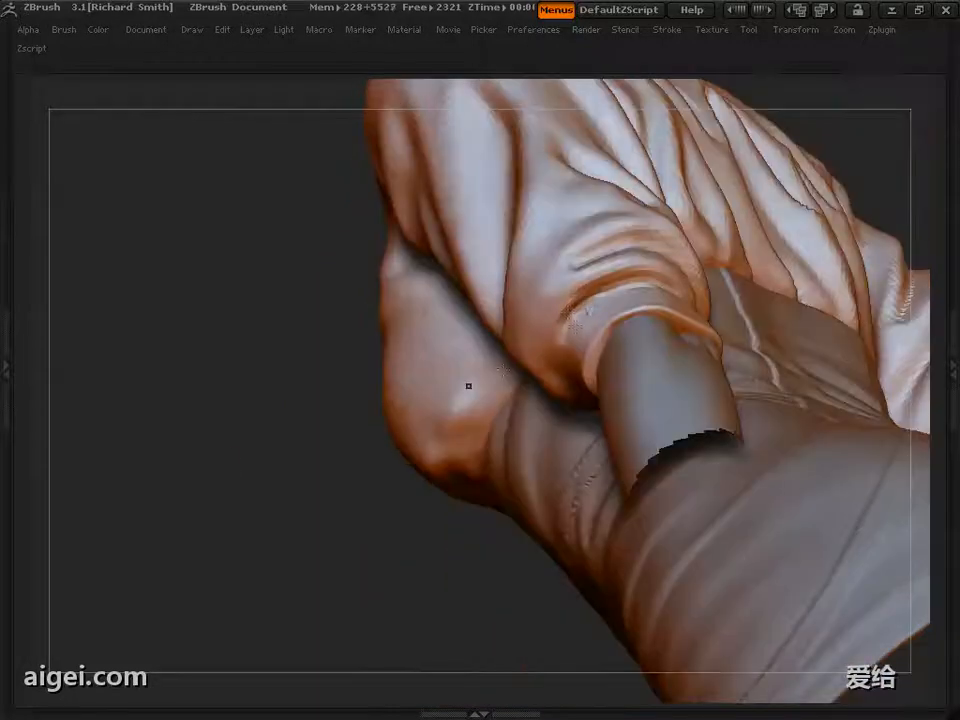
drag(468, 385, 519, 346)
drag(452, 356, 540, 348)
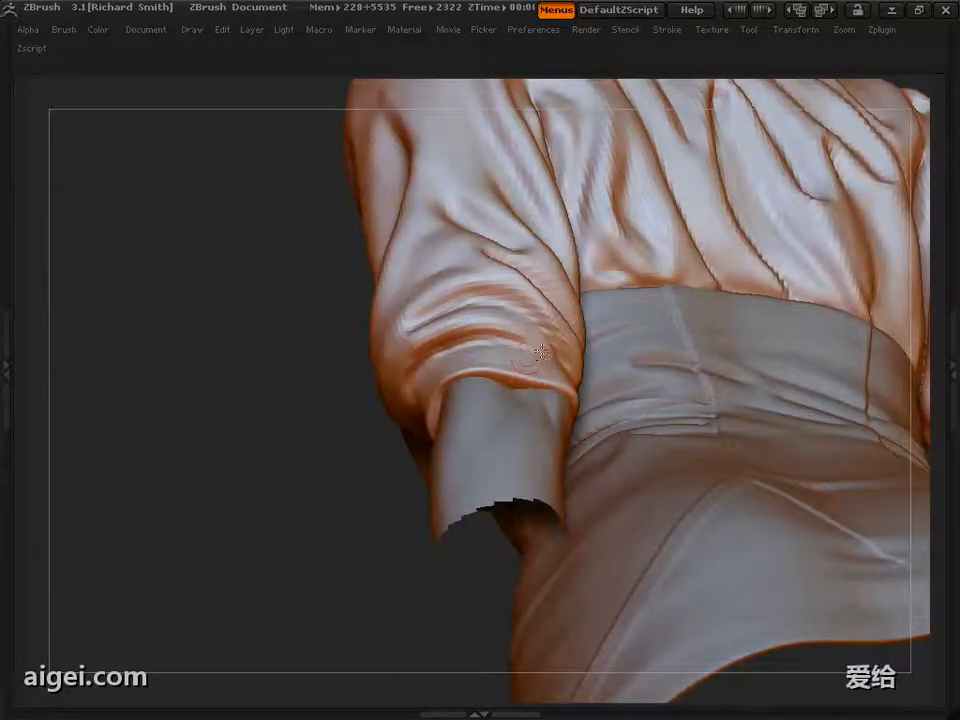
drag(300, 400, 223, 493)
drag(302, 424, 365, 438)
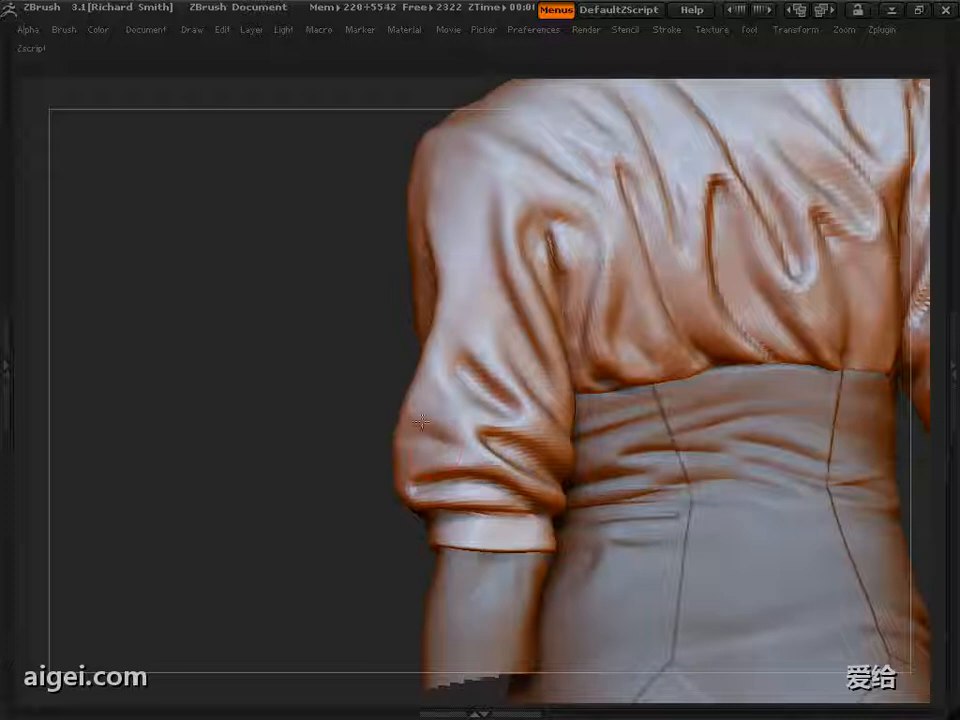
Sculpt a shallow crease on the outer bulge of the left sleeve, above the cuff folds
drag(326, 480, 300, 486)
drag(417, 455, 461, 442)
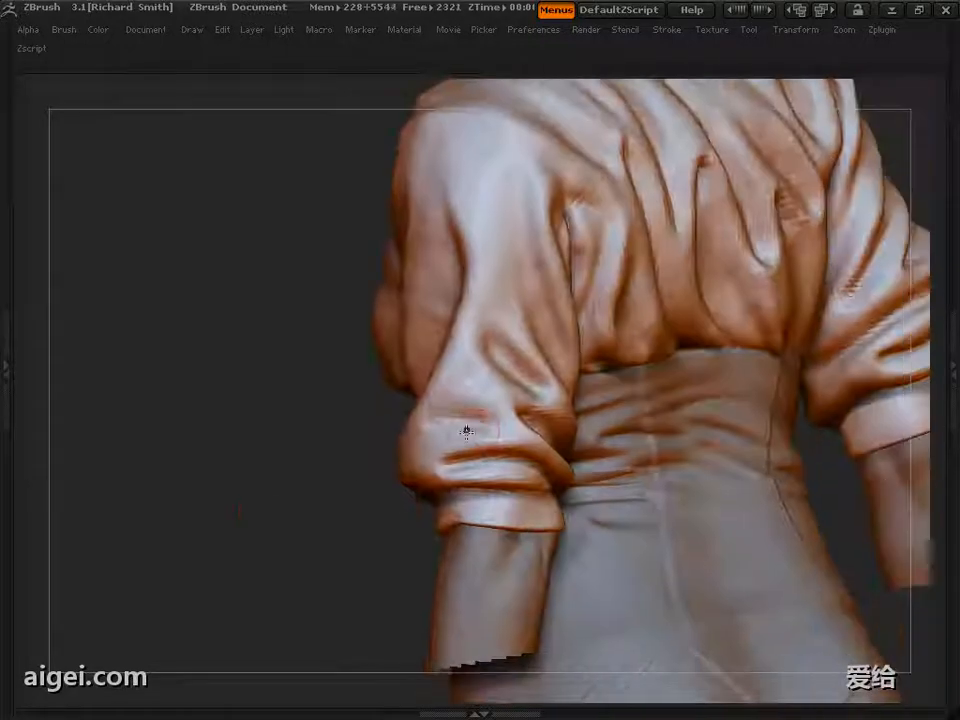
drag(271, 458, 232, 438)
drag(332, 394, 330, 388)
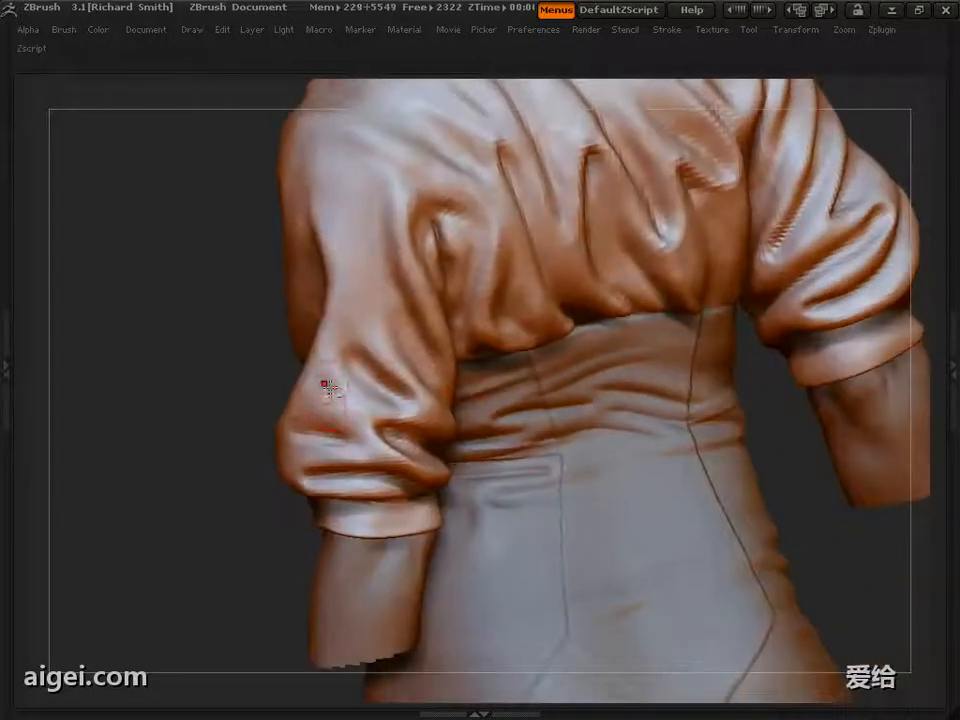
alt+drag(236, 400, 227, 476)
drag(331, 388, 339, 420)
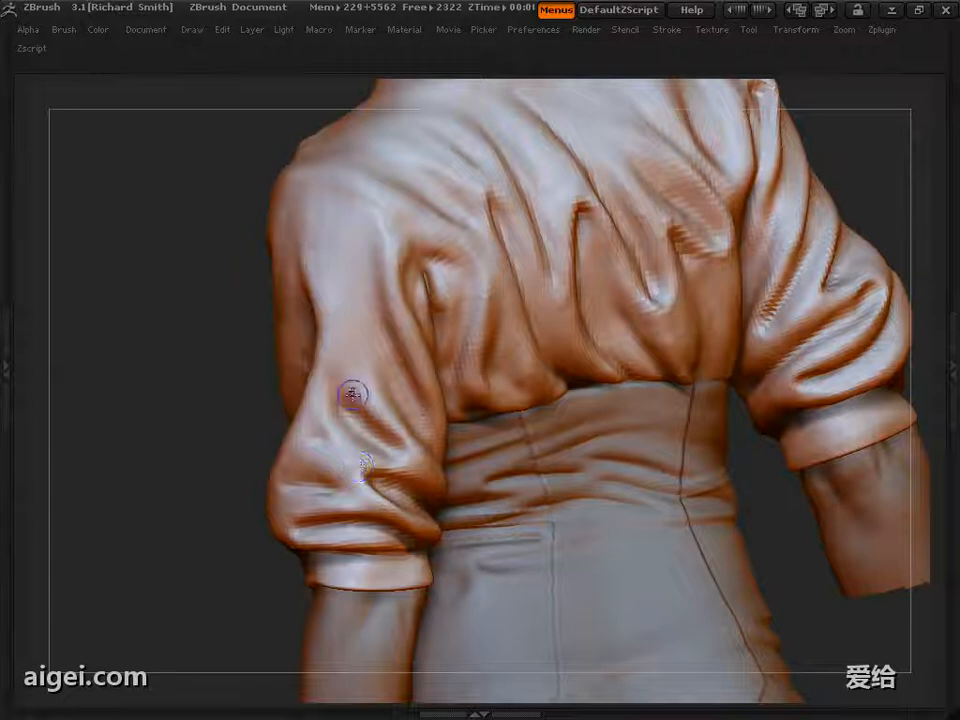
Strengthen the diagonal crease on the inner side of the left sleeve's puffed lower part
alt+drag(142, 346, 204, 285)
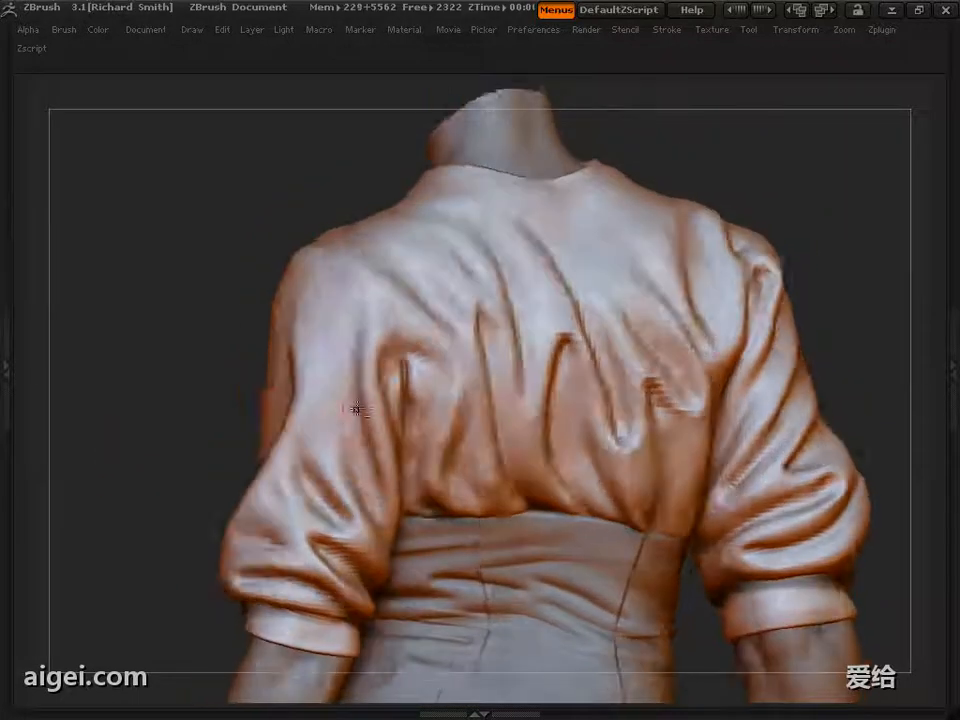
mouse_move(180, 400)
mouse_down()
mouse_move(141, 420)
mouse_move(146, 506)
mouse_up()
drag(301, 523, 332, 553)
mouse_move(150, 510)
mouse_down()
mouse_move(158, 400)
mouse_move(144, 390)
mouse_move(204, 376)
mouse_up()
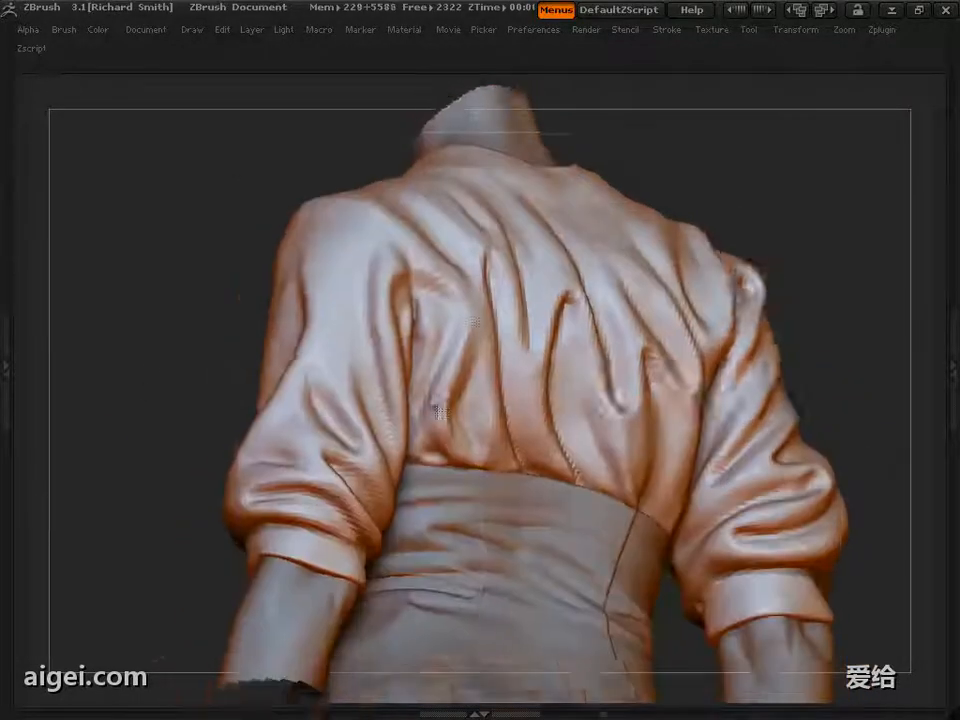
Refine the folds at the armpit where the left sleeve meets the back of the blouse
alt+drag(874, 346, 786, 450)
drag(786, 450, 735, 445)
drag(735, 300, 715, 325)
mouse_move(160, 400)
mouse_down()
mouse_move(170, 200)
mouse_move(222, 272)
mouse_move(349, 326)
mouse_up()
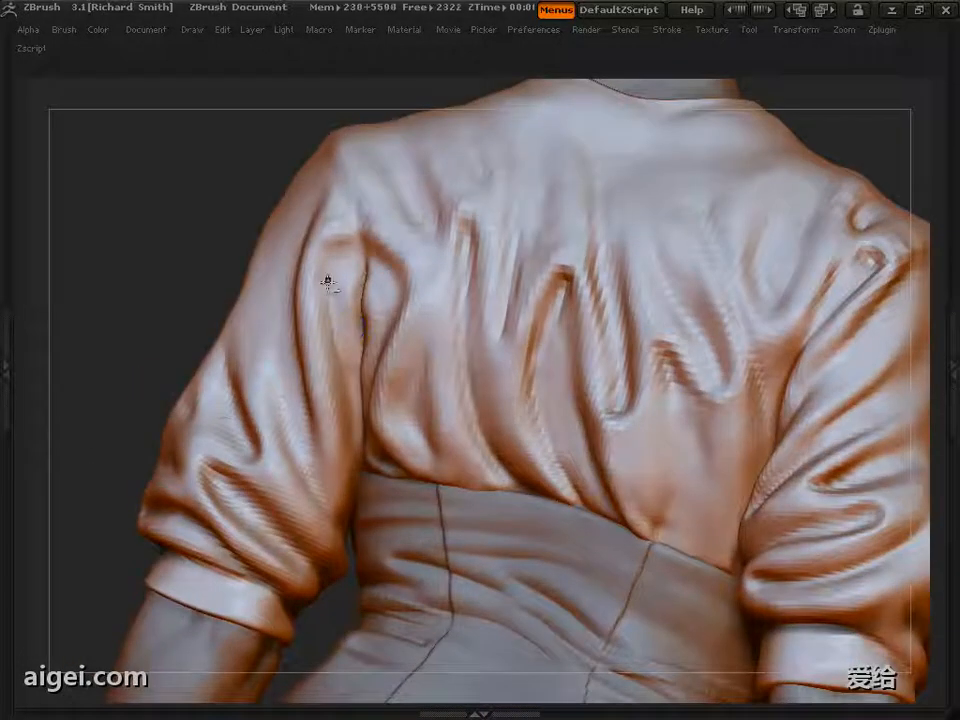
mouse_move(153, 420)
mouse_down()
mouse_move(138, 425)
mouse_move(150, 394)
mouse_move(326, 420)
mouse_move(338, 459)
mouse_up()
mouse_move(70, 458)
mouse_down()
mouse_move(682, 432)
mouse_move(789, 321)
mouse_up()
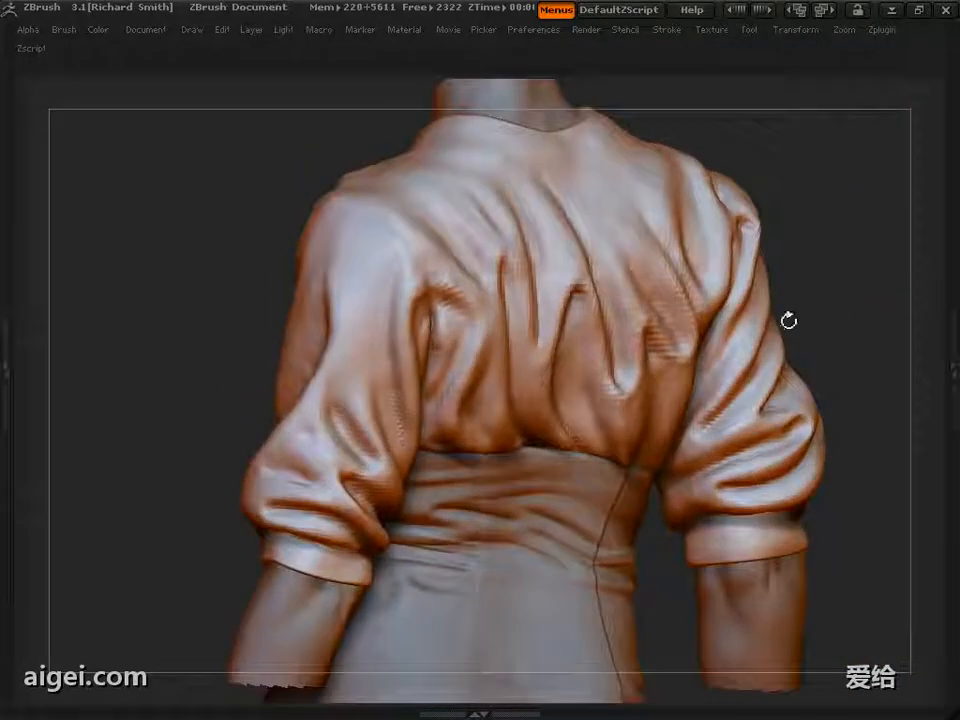
Sculpt a short horizontal crease just above the left cuff, on the front of the sleeve
mouse_move(363, 282)
mouse_down()
mouse_move(311, 549)
mouse_move(666, 354)
mouse_move(645, 381)
mouse_move(426, 442)
mouse_up()
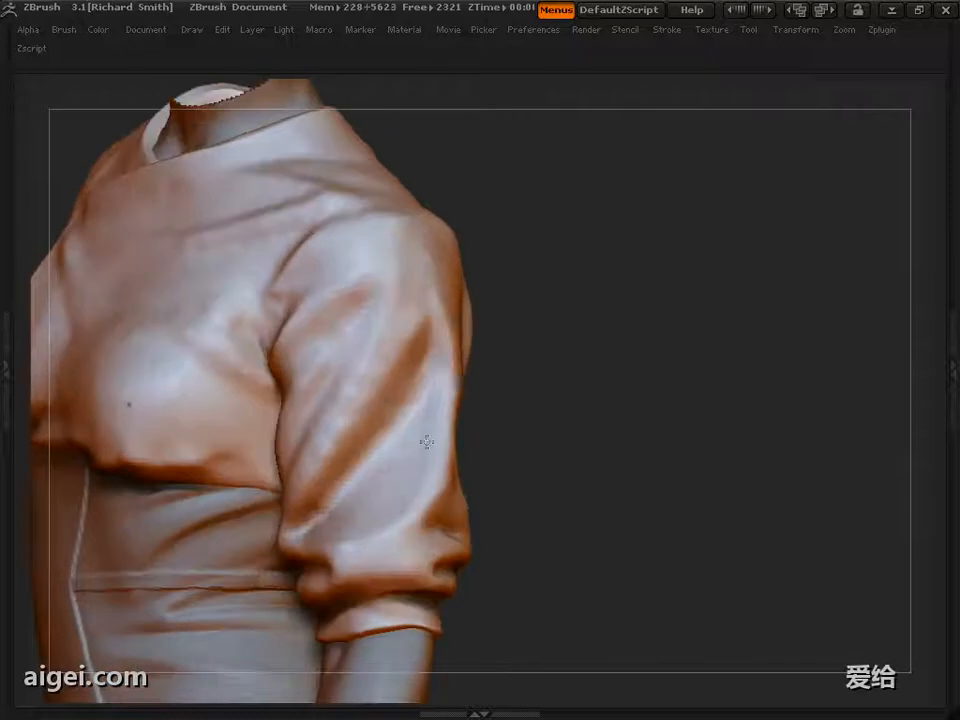
drag(526, 310, 570, 400)
mouse_move(650, 430)
mouse_down()
mouse_move(703, 334)
mouse_move(650, 350)
mouse_up()
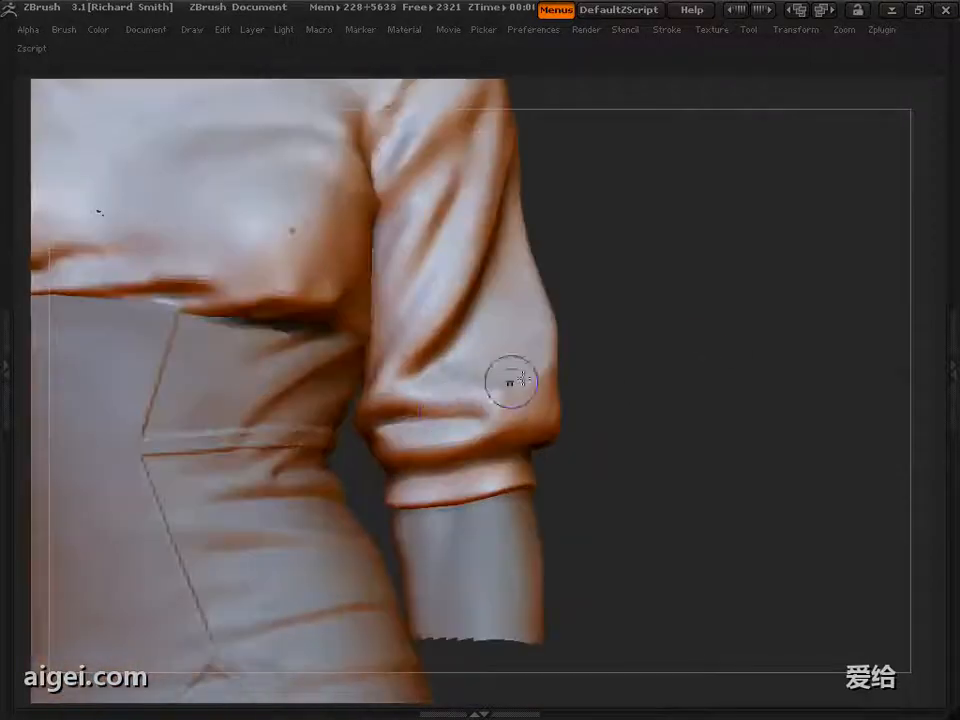
drag(495, 405, 453, 422)
mouse_move(600, 410)
mouse_down()
mouse_move(735, 395)
mouse_move(699, 386)
mouse_up()
drag(750, 320, 692, 268)
alt+drag(681, 317, 715, 310)
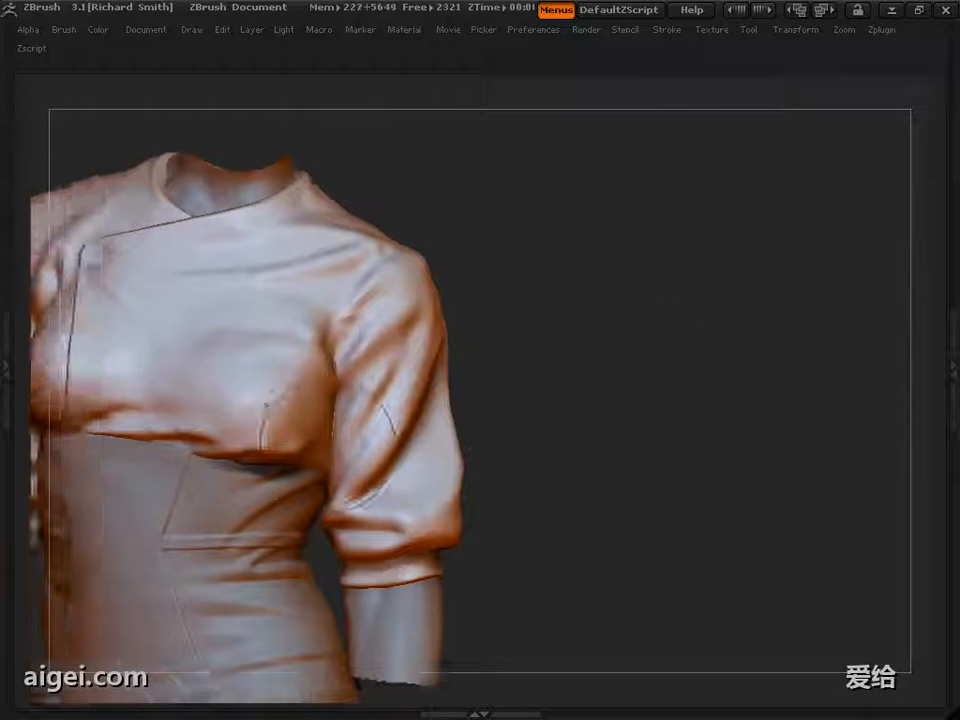
Extend the crease above the left cuff to the sleeve's inner edge and frame it with a raised ridge
drag(610, 335, 503, 329)
drag(590, 345, 640, 375)
mouse_move(480, 425)
mouse_down()
mouse_move(515, 400)
mouse_move(467, 374)
mouse_up()
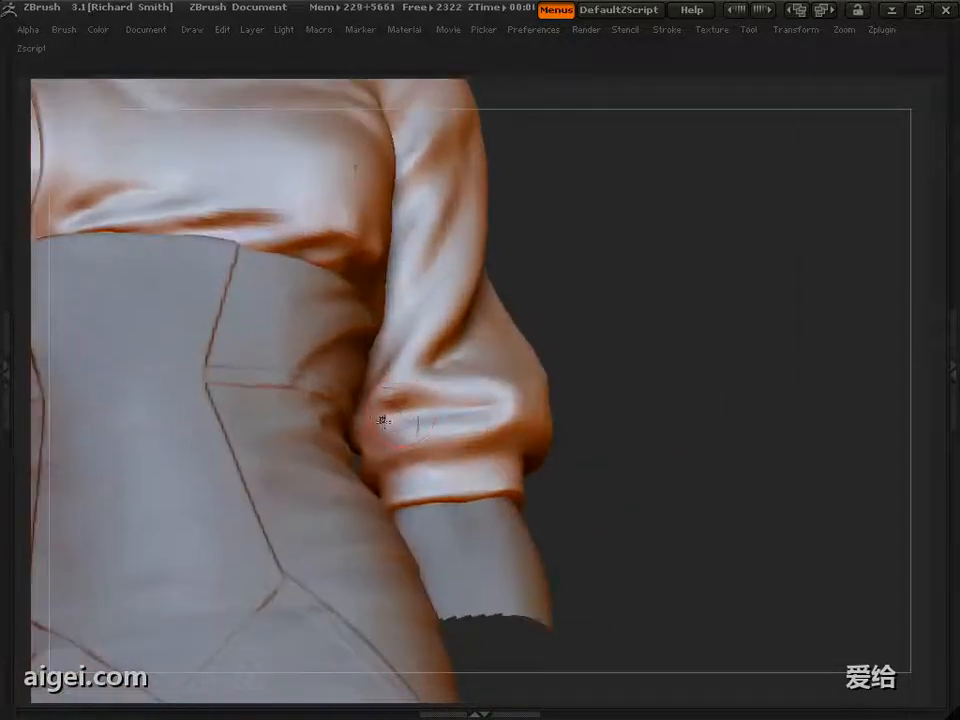
drag(518, 411, 530, 417)
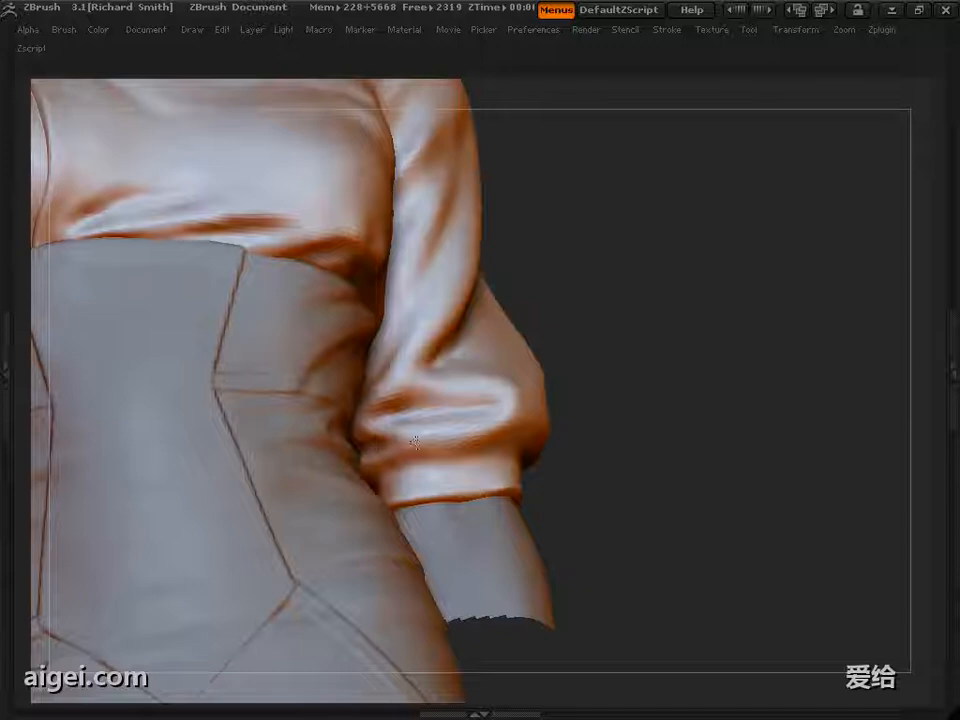
drag(590, 402, 562, 412)
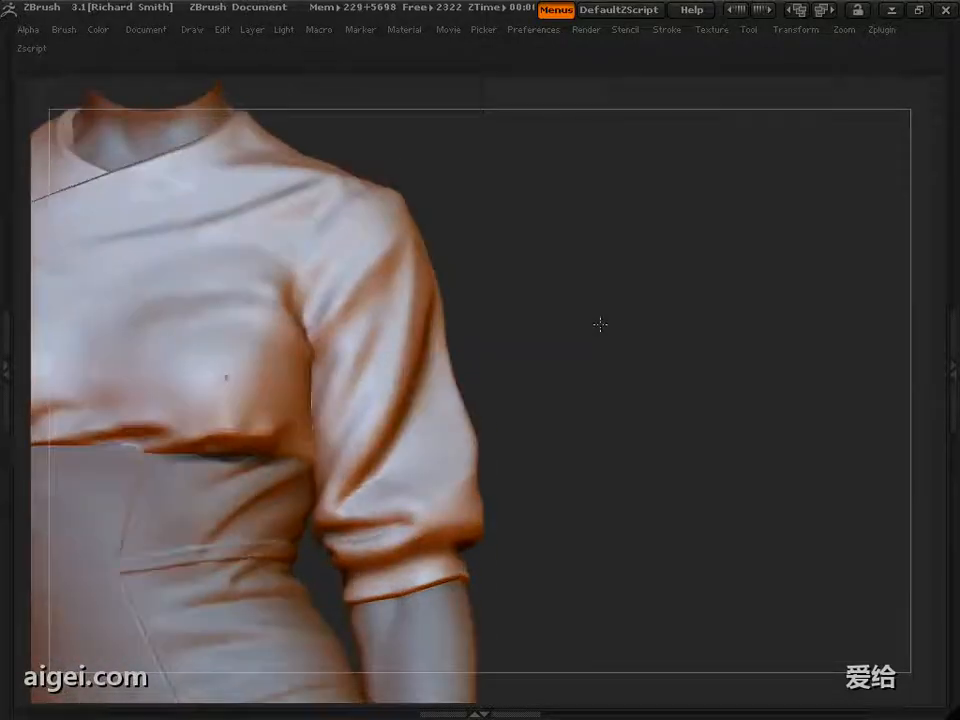
Strengthen the long diagonal crease running down the front of the left sleeve
drag(600, 324, 556, 322)
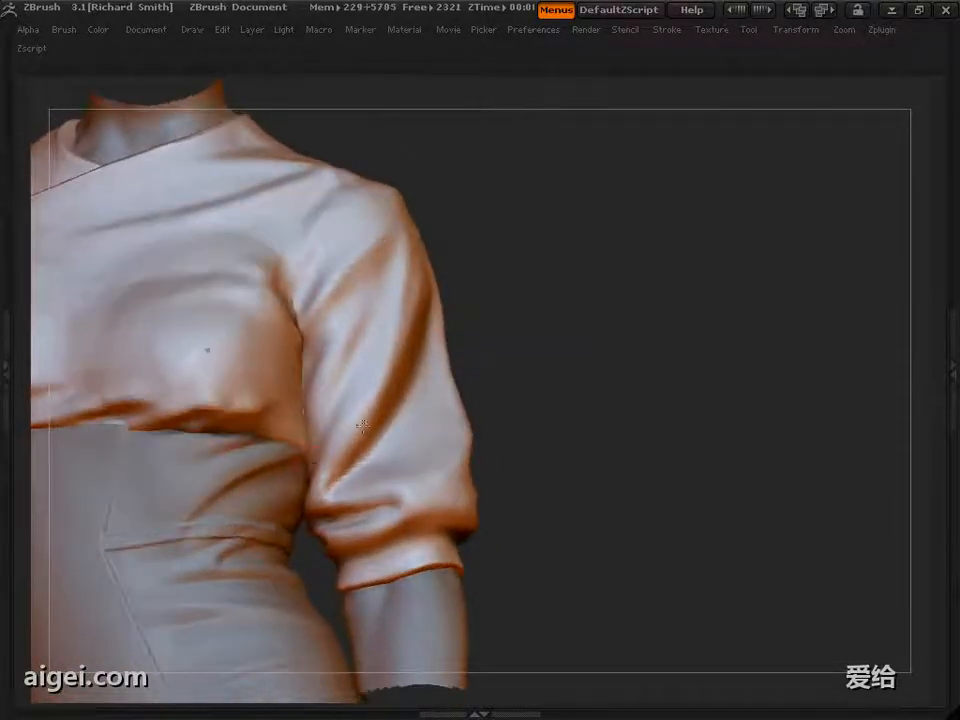
mouse_move(560, 330)
mouse_down()
mouse_move(617, 231)
mouse_move(560, 240)
mouse_up()
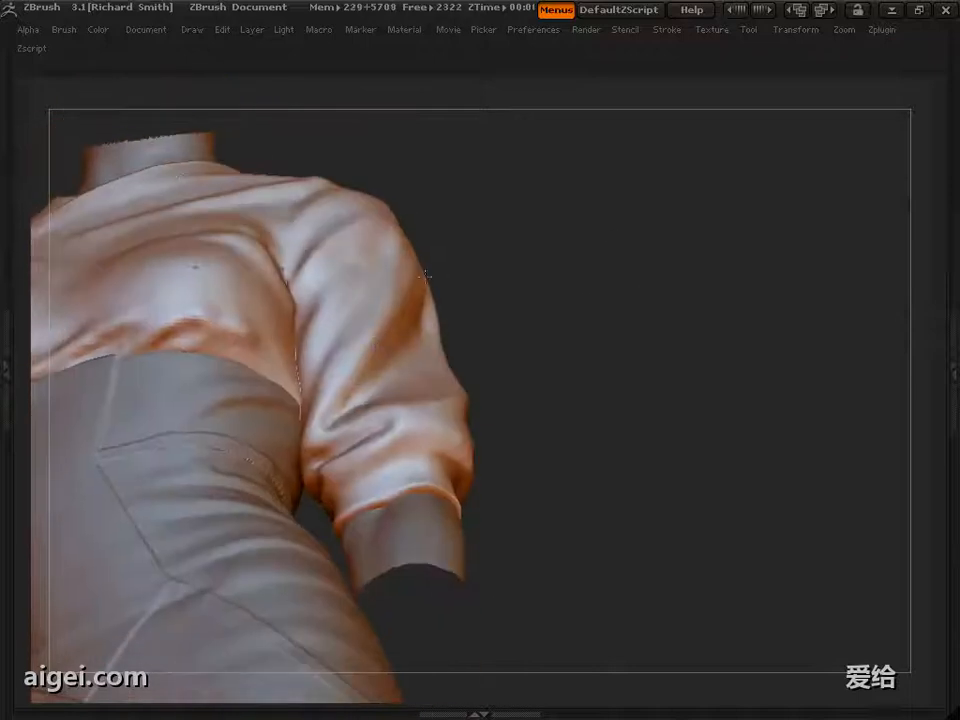
drag(620, 270, 610, 328)
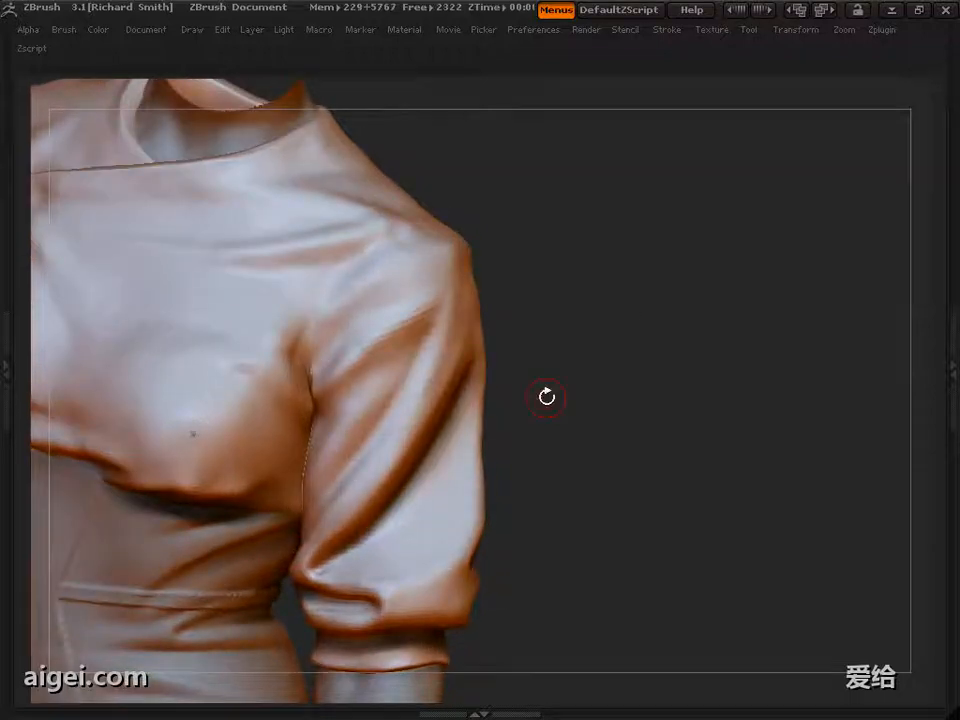
Carve a sharp diagonal crease and a smaller one above it on the upper front of the left sleeve
mouse_move(547, 397)
mouse_down()
mouse_move(538, 394)
mouse_move(675, 403)
mouse_up()
mouse_move(600, 400)
mouse_down()
mouse_move(699, 388)
mouse_move(632, 386)
mouse_move(654, 324)
mouse_move(727, 356)
mouse_move(529, 369)
mouse_move(595, 371)
mouse_up()
mouse_move(437, 510)
mouse_down()
mouse_move(429, 501)
mouse_move(519, 521)
mouse_move(435, 436)
mouse_up()
mouse_move(612, 470)
mouse_down()
mouse_move(686, 339)
mouse_move(600, 480)
mouse_move(571, 386)
mouse_move(431, 476)
mouse_up()
mouse_move(650, 415)
mouse_down()
mouse_move(570, 407)
mouse_move(638, 382)
mouse_move(652, 310)
mouse_move(451, 342)
mouse_up()
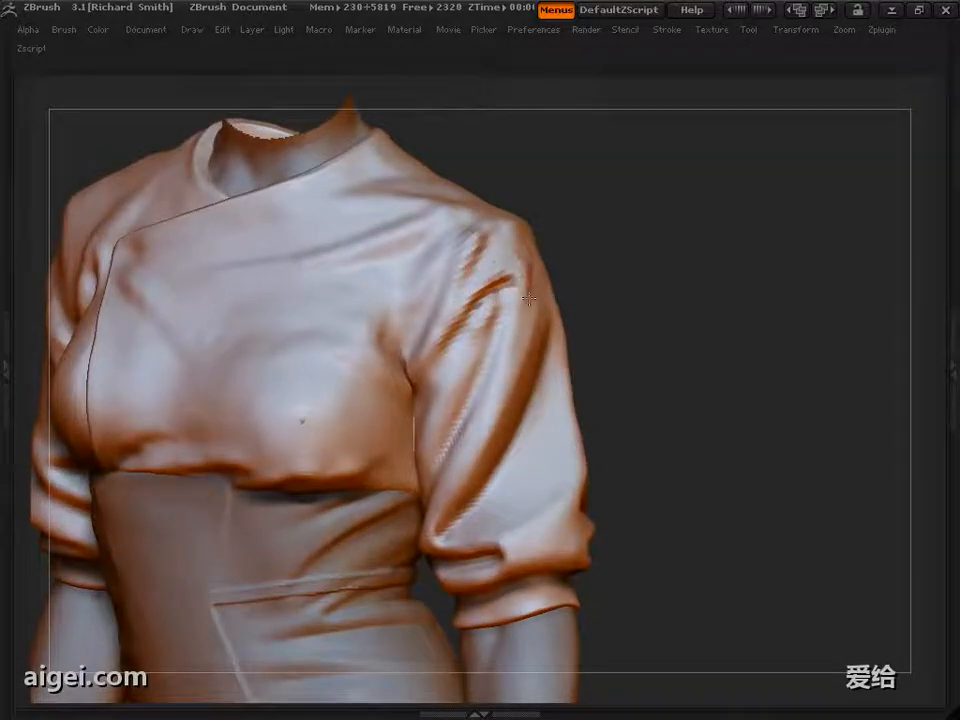
Round the top of the upper front crease into a hook that runs down the inner side of the left sleeve
mouse_move(620, 300)
mouse_down()
mouse_move(664, 306)
mouse_move(440, 263)
mouse_up()
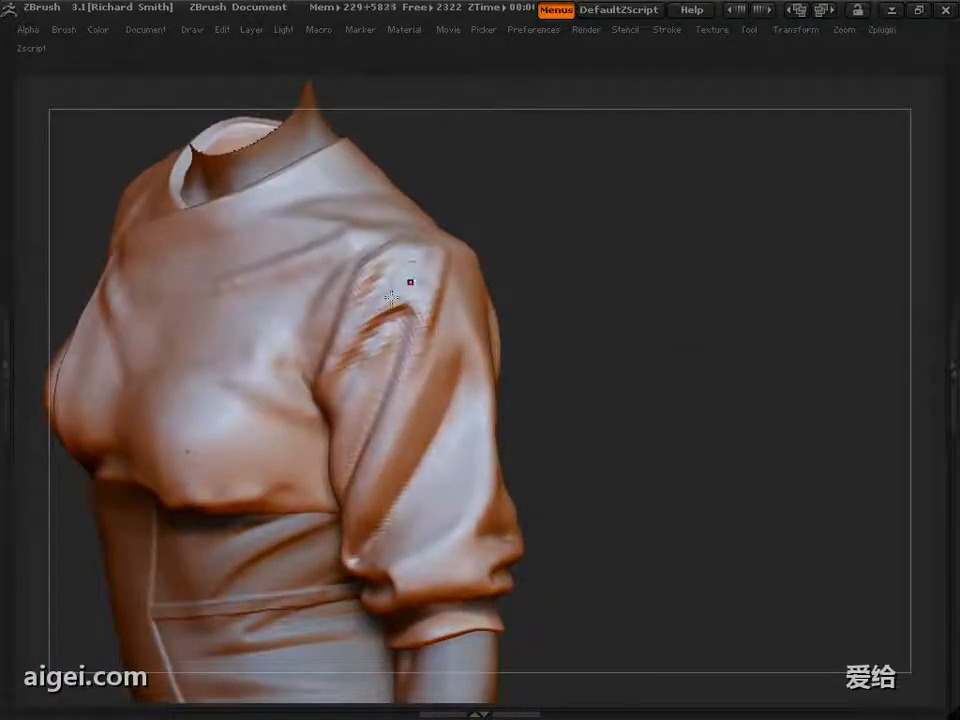
mouse_move(331, 446)
right_down()
mouse_move(421, 274)
mouse_move(437, 290)
mouse_move(562, 250)
right_up()
mouse_move(627, 242)
mouse_down()
mouse_move(668, 353)
mouse_move(471, 298)
mouse_move(587, 300)
mouse_up()
mouse_move(414, 326)
right_down()
mouse_move(570, 343)
mouse_move(369, 312)
right_up()
right_drag(358, 400, 421, 281)
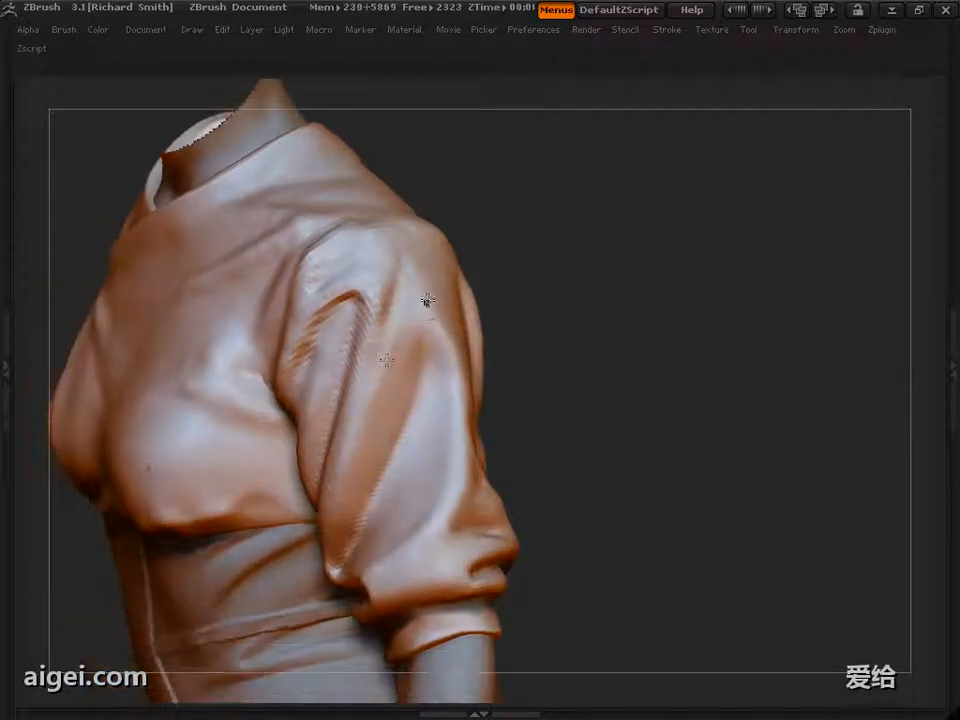
Sharpen the upper end of the long diagonal crease on the outer side of the left sleeve
right_drag(400, 330, 456, 395)
mouse_move(387, 362)
right_down()
mouse_move(656, 279)
mouse_move(456, 317)
mouse_move(617, 390)
mouse_move(396, 381)
mouse_move(615, 362)
mouse_move(619, 379)
mouse_move(516, 375)
right_up()
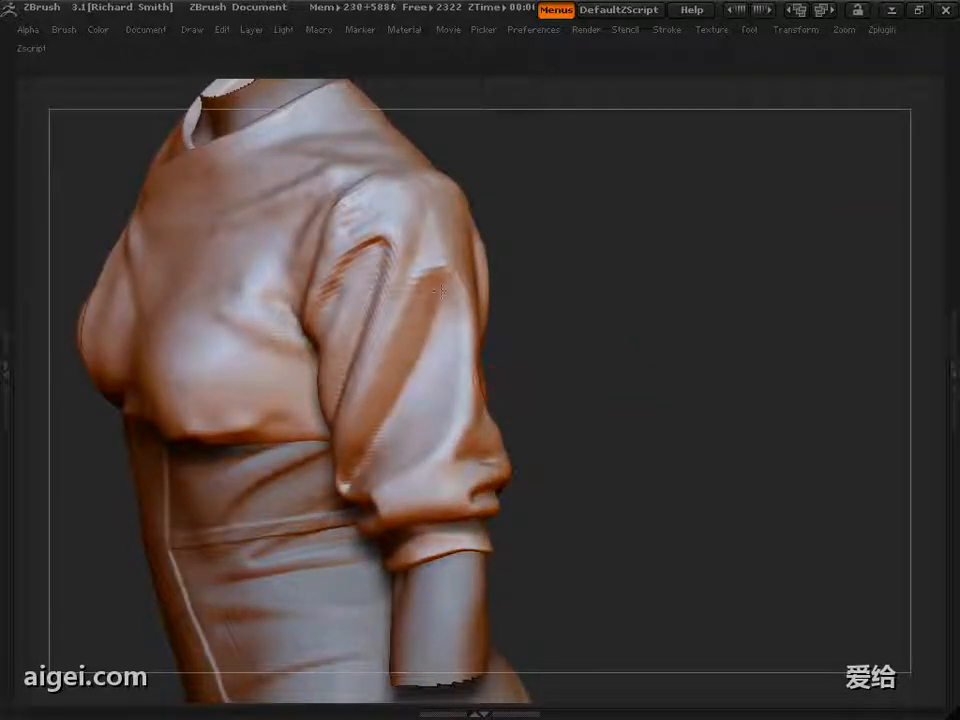
mouse_move(620, 365)
mouse_down()
mouse_move(662, 315)
mouse_move(706, 347)
mouse_move(711, 310)
mouse_move(702, 334)
mouse_move(581, 341)
mouse_move(602, 332)
mouse_move(562, 331)
mouse_up()
right_drag(290, 342, 400, 325)
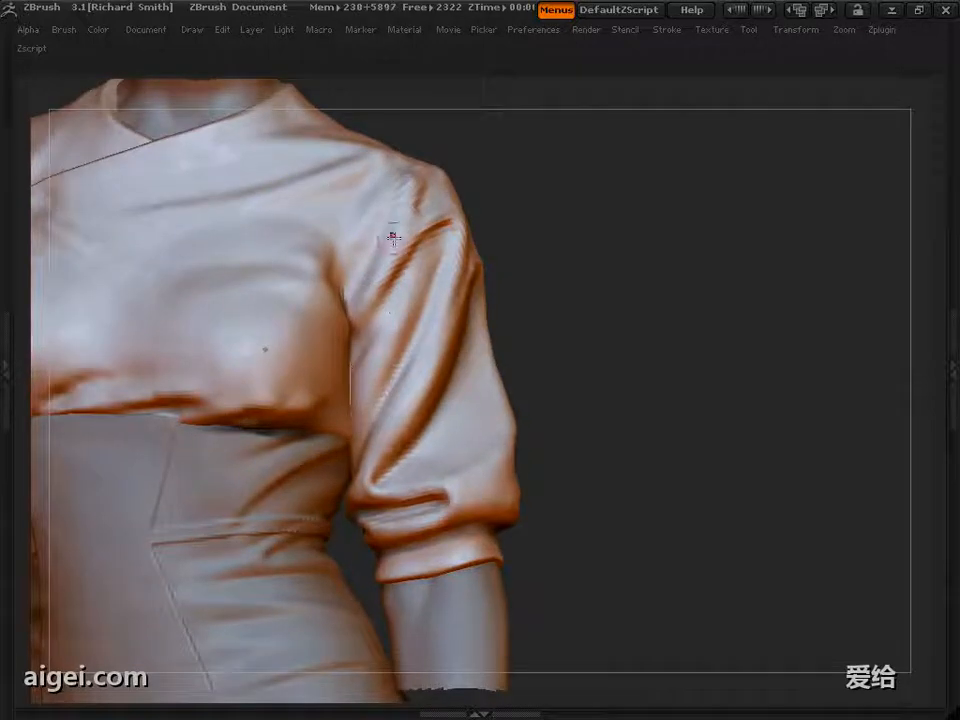
Isolate and mask the left sleeve, show the whole blouse again and invert the mask to leave only that sleeve editable
alt+right_drag(365, 371, 520, 338)
ctrl+shift+click(579, 321)
ctrl+click(718, 508)
ctrl+shift+click(729, 289)
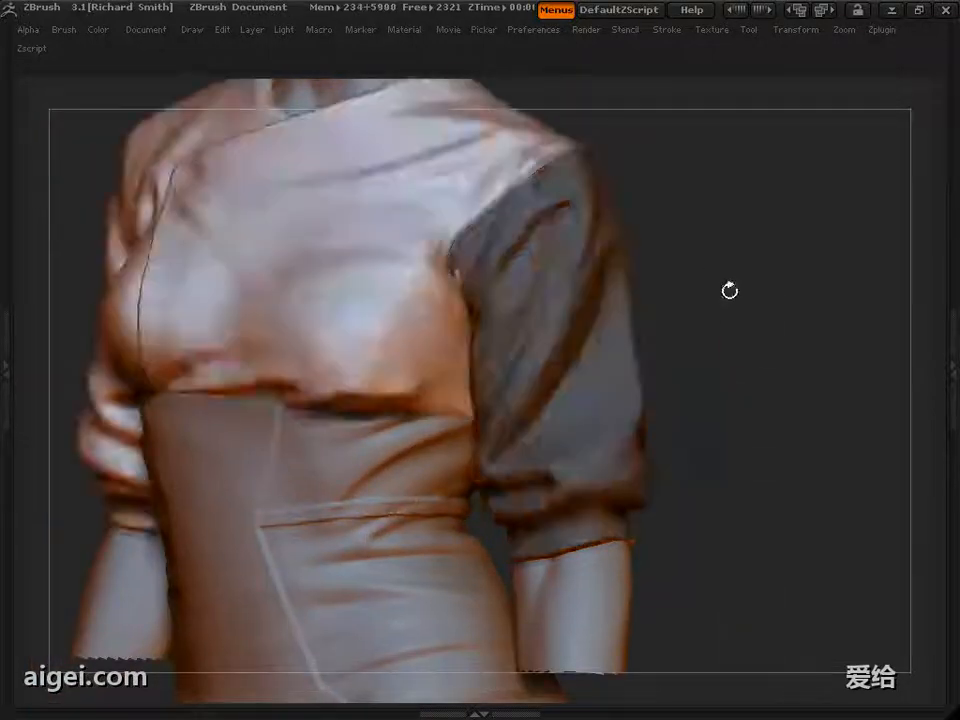
ctrl+click(729, 289)
Sculpt short diagonal creases on the inner side of the left sleeve, below the armpit
right_drag(455, 355, 503, 350)
alt+drag(760, 271, 734, 325)
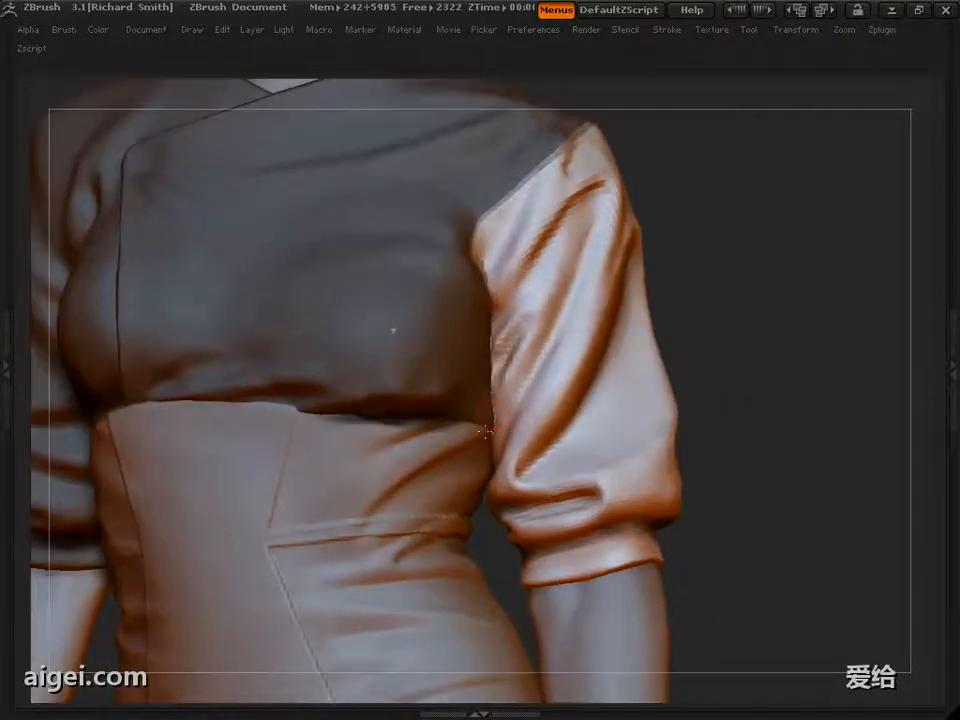
right_drag(566, 287, 541, 308)
drag(694, 281, 832, 290)
alt+drag(832, 290, 705, 365)
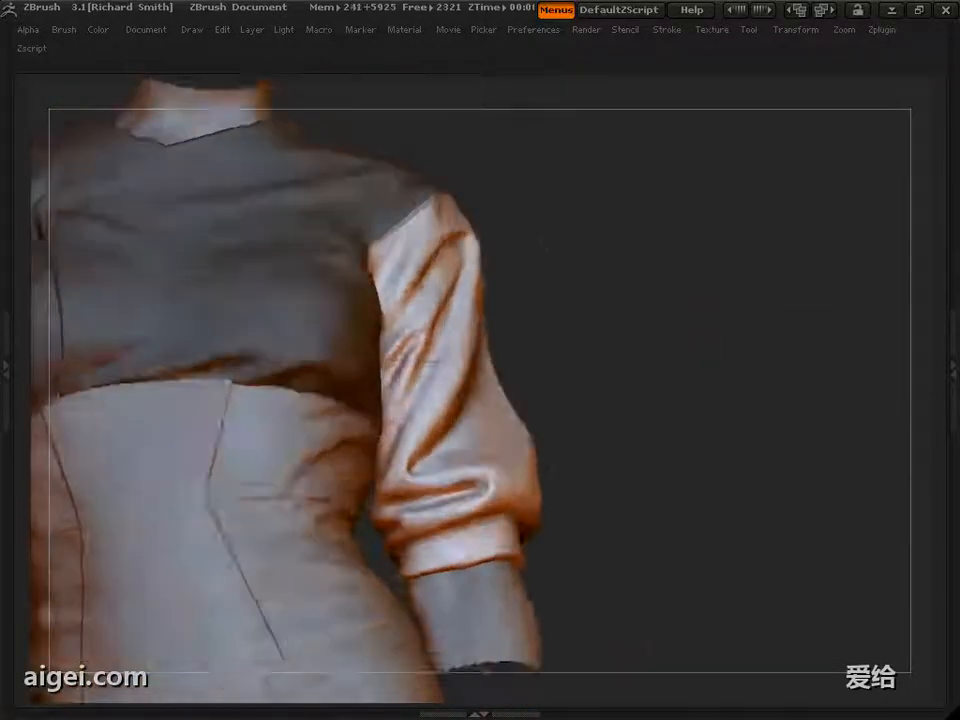
mouse_move(694, 291)
mouse_down()
mouse_move(789, 253)
mouse_move(819, 257)
mouse_move(749, 265)
mouse_move(690, 321)
mouse_move(676, 317)
mouse_up()
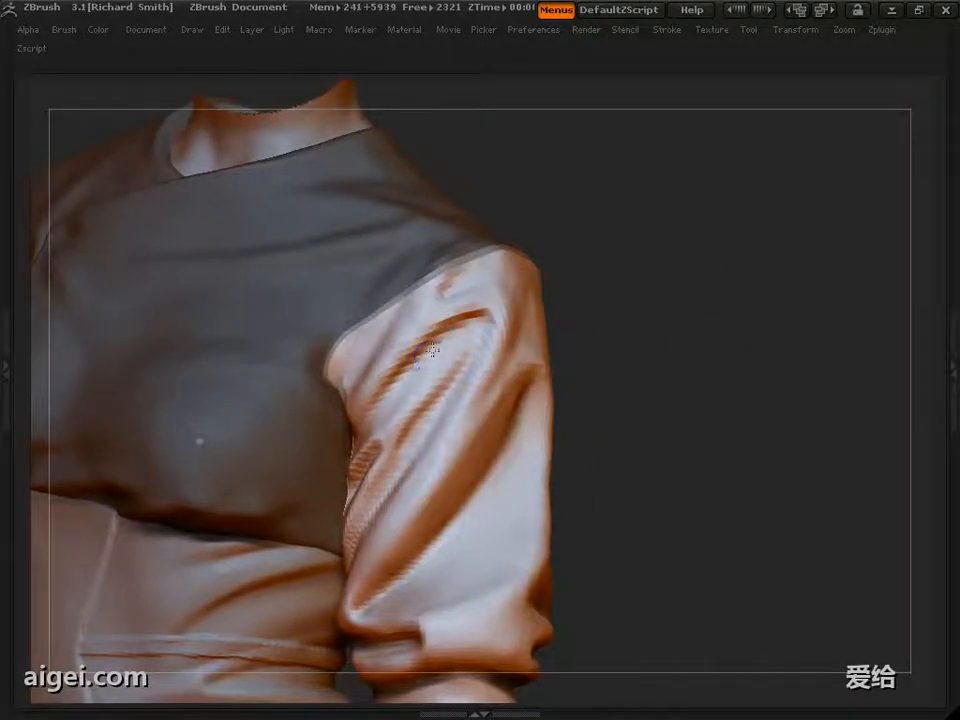
Refine the hooked crease and the surface around it on the upper front of the left sleeve
drag(430, 350, 457, 312)
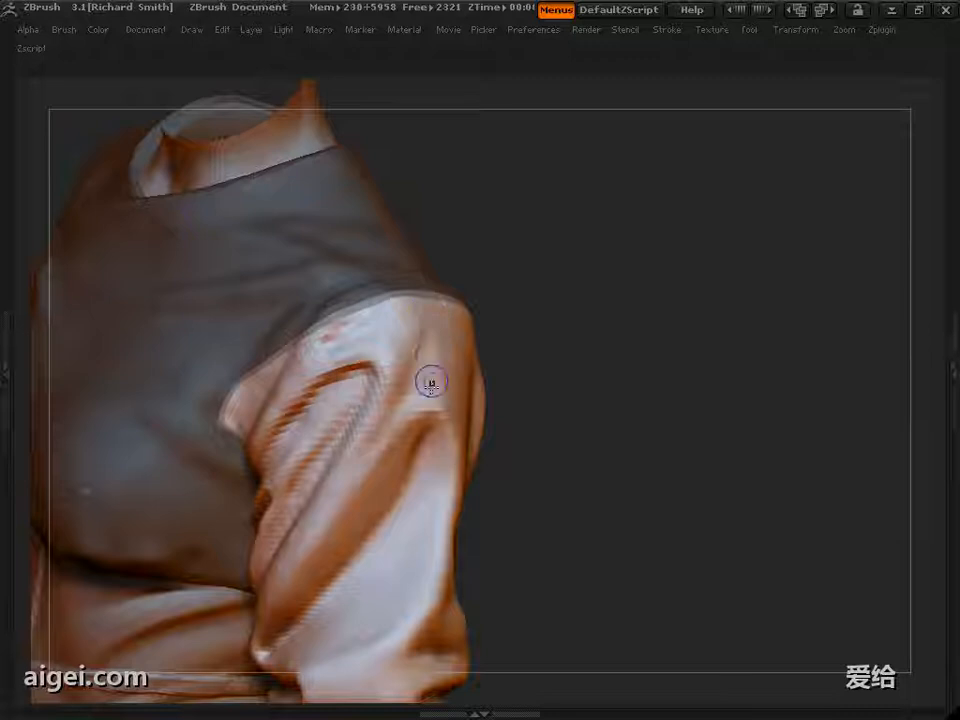
mouse_move(398, 311)
mouse_down()
mouse_move(641, 354)
mouse_move(606, 326)
mouse_move(600, 362)
mouse_up()
key(s)
drag(548, 267, 522, 262)
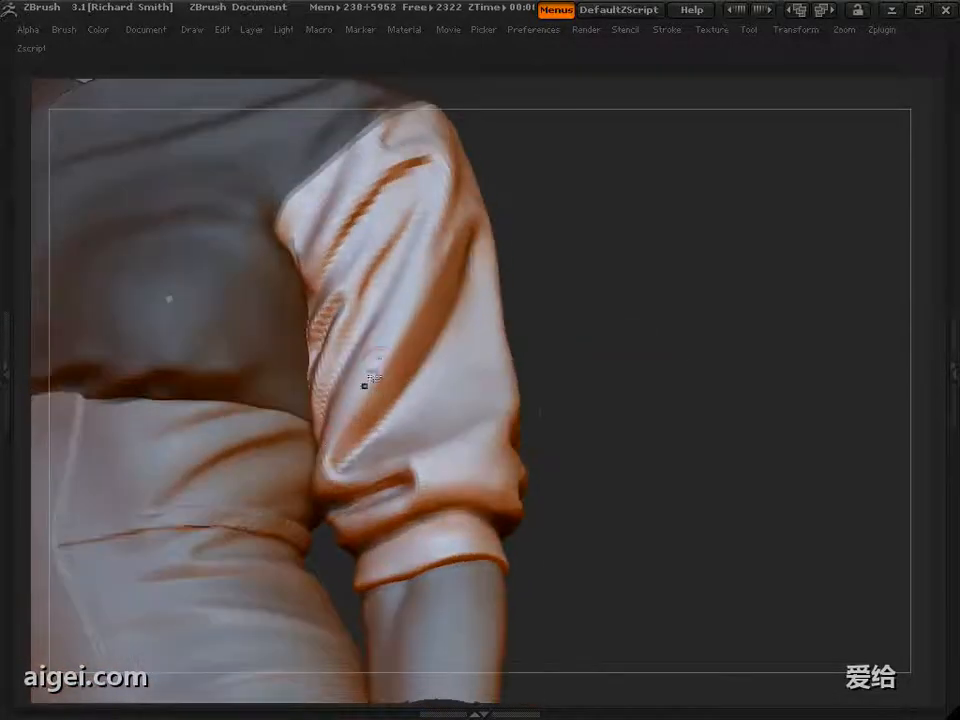
Define the ridges between the diagonal creases along the inner side of the left sleeve
drag(364, 386, 352, 408)
mouse_move(565, 285)
mouse_down()
mouse_move(670, 272)
mouse_move(542, 302)
mouse_up()
mouse_move(588, 258)
mouse_down()
mouse_move(647, 246)
mouse_move(649, 319)
mouse_move(628, 341)
mouse_move(622, 326)
mouse_up()
key(Tab)
key(Tab)
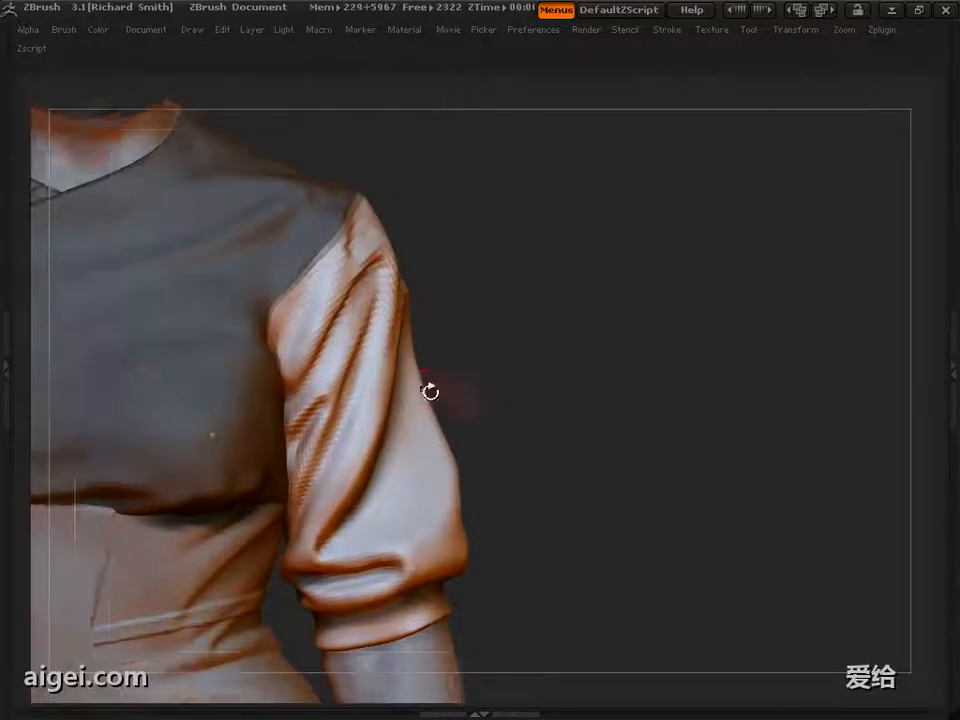
mouse_move(473, 350)
mouse_down()
mouse_move(495, 321)
mouse_move(692, 351)
mouse_move(337, 321)
mouse_up()
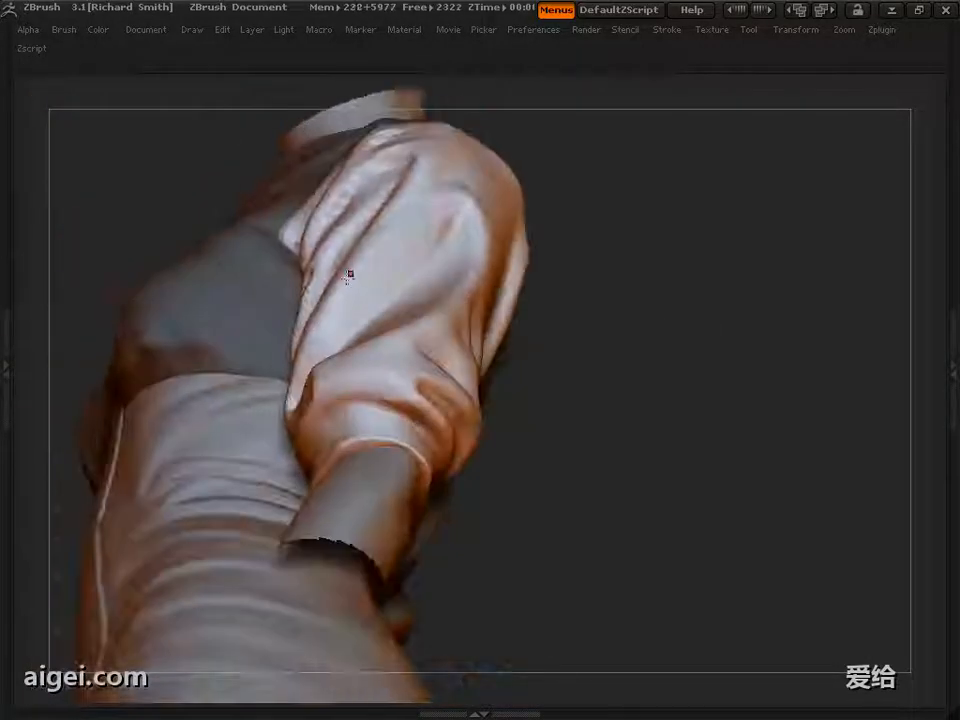
mouse_move(349, 275)
mouse_down()
mouse_move(664, 379)
mouse_move(705, 416)
mouse_move(660, 400)
mouse_move(695, 420)
mouse_up()
Deepen the parallel folds above the left cuff and add a short crease at their inner end
key(Tab)
key(Tab)
key(s)
drag(484, 396, 594, 386)
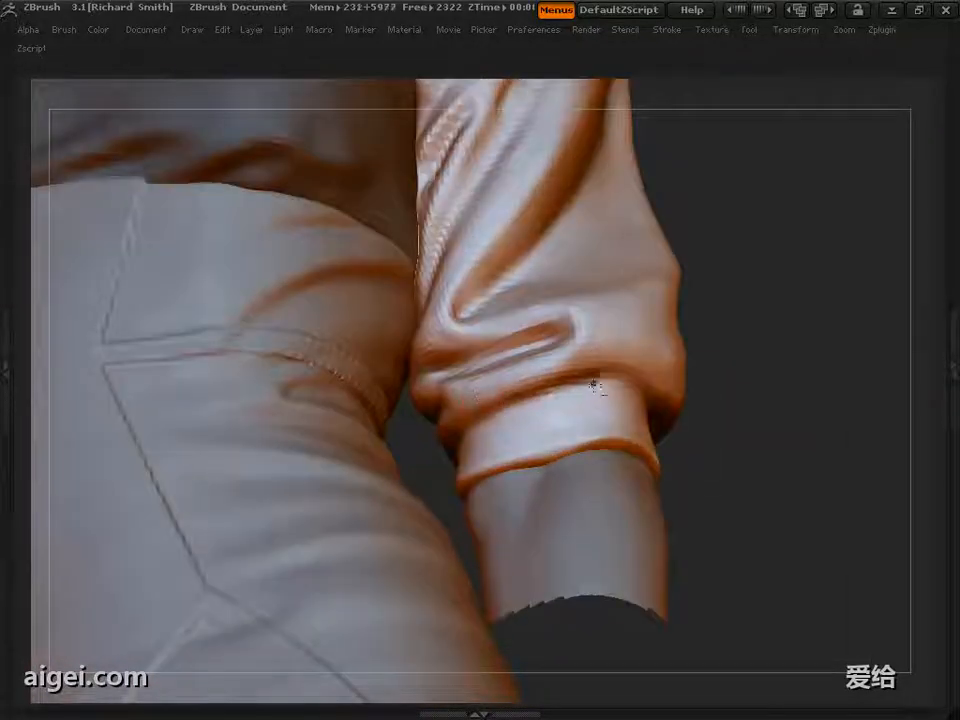
drag(799, 378, 660, 260)
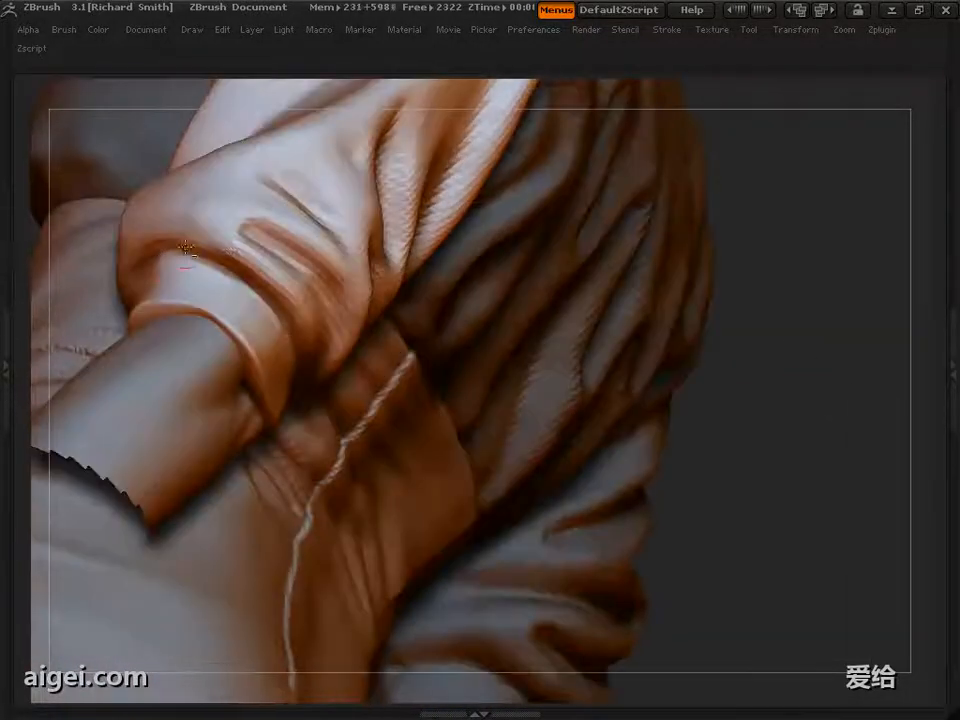
drag(795, 275, 655, 395)
mouse_move(722, 436)
mouse_down()
mouse_move(786, 450)
mouse_move(761, 362)
mouse_up()
drag(407, 378, 367, 412)
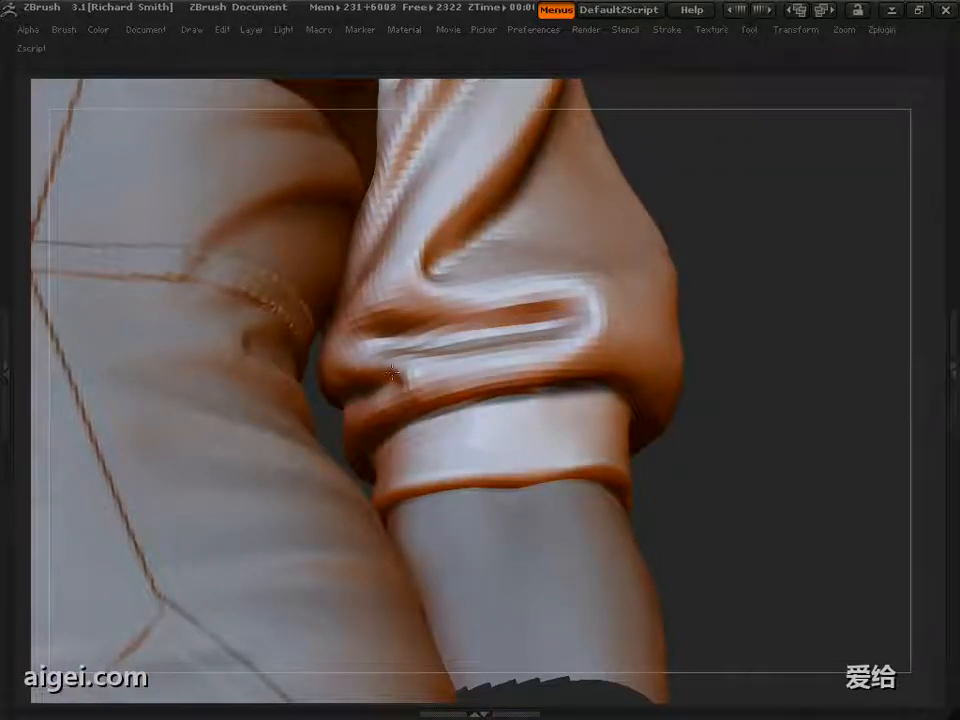
alt+drag(722, 436, 718, 402)
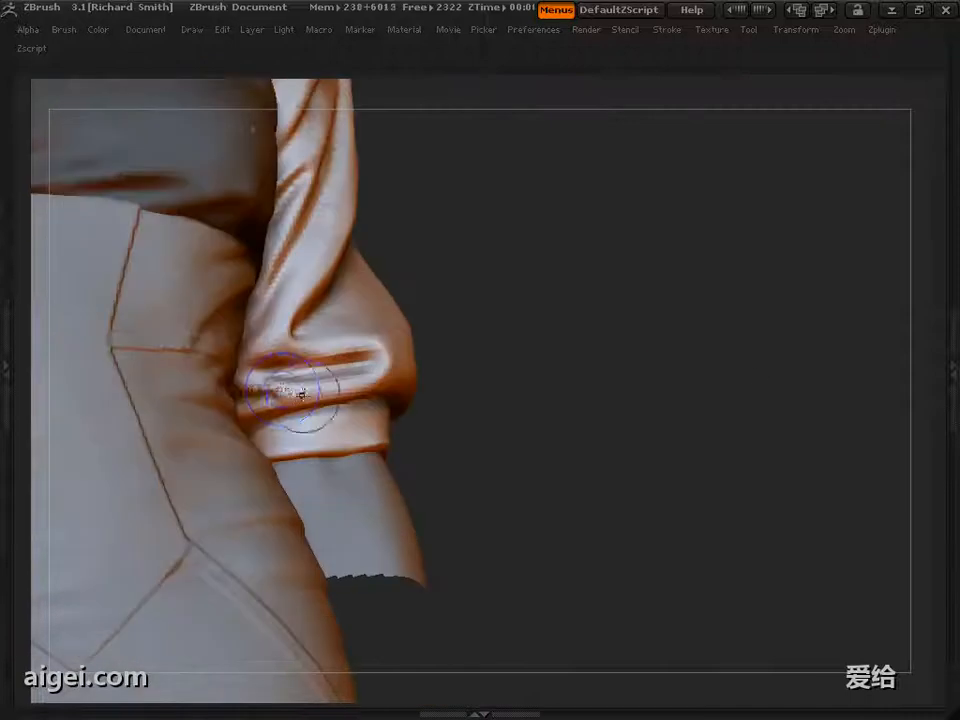
Isolate the right sleeve and mask the rest of the blouse so that only this sleeve is editable
alt+drag(690, 455, 650, 448)
drag(694, 387, 672, 392)
alt+drag(672, 392, 636, 381)
alt+drag(606, 328, 648, 366)
mouse_move(306, 354)
mouse_down()
mouse_move(343, 361)
mouse_move(497, 347)
mouse_move(726, 371)
mouse_move(741, 388)
mouse_move(762, 385)
mouse_move(660, 326)
mouse_move(654, 285)
mouse_move(797, 300)
mouse_move(433, 264)
mouse_move(240, 679)
mouse_move(778, 349)
mouse_move(180, 279)
mouse_move(192, 304)
mouse_move(130, 312)
mouse_move(190, 304)
mouse_up()
ctrl+shift+click(311, 366)
ctrl+click(68, 116)
ctrl+shift+click(159, 312)
ctrl+click(159, 312)
Deepen the folds across the puffed lower part of the right sleeve, including its outer bulge
drag(132, 290, 235, 465)
mouse_move(240, 515)
mouse_down()
mouse_move(161, 527)
mouse_move(131, 484)
mouse_move(344, 438)
mouse_move(381, 446)
mouse_move(156, 579)
mouse_move(253, 424)
mouse_move(205, 456)
mouse_move(197, 443)
mouse_up()
drag(322, 416, 225, 489)
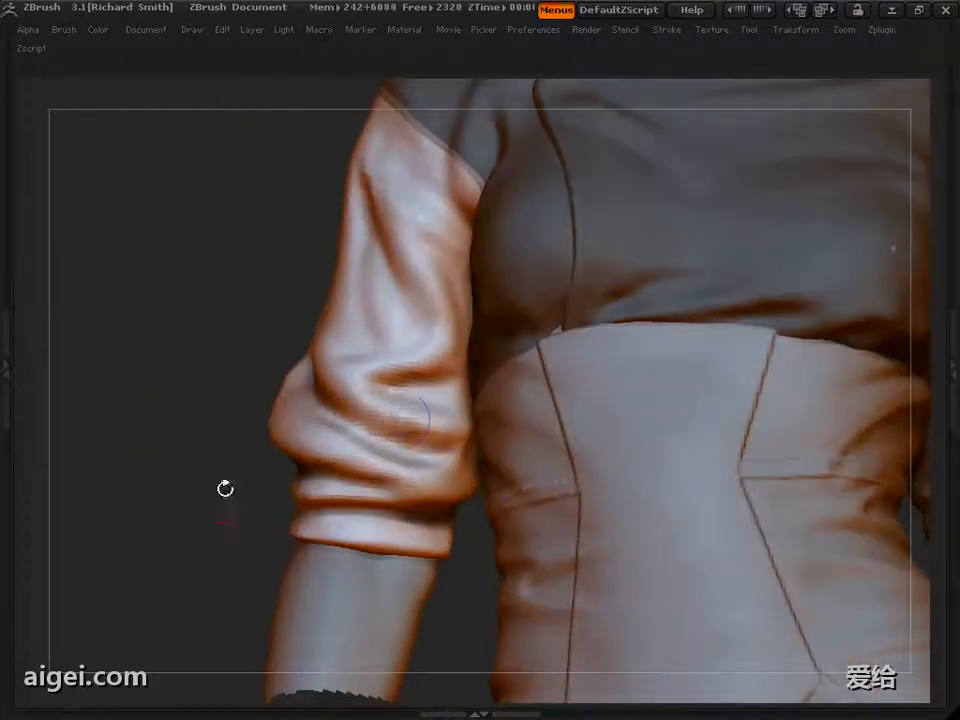
drag(327, 433, 333, 436)
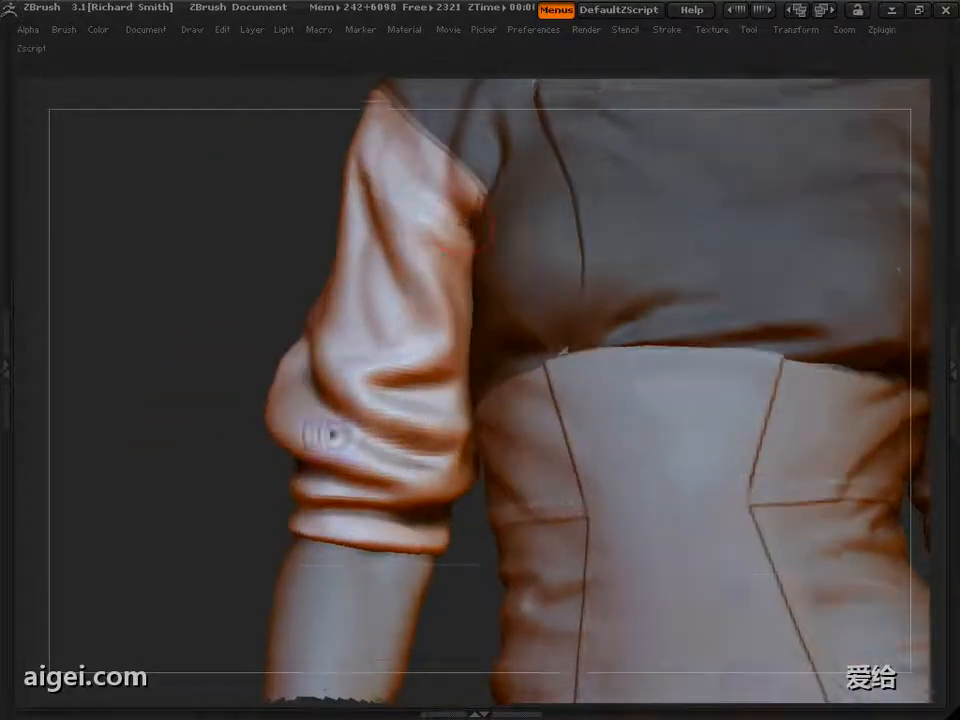
Sculpt a short crease below the right armpit and strengthen the diagonal crease beside it
drag(181, 339, 432, 395)
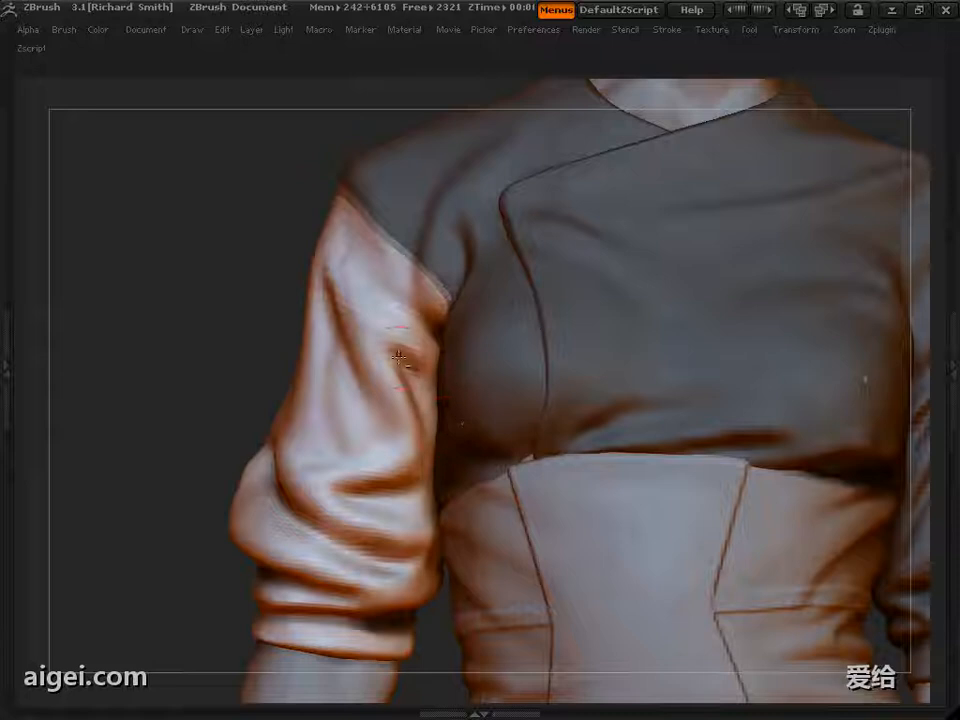
drag(290, 365, 367, 372)
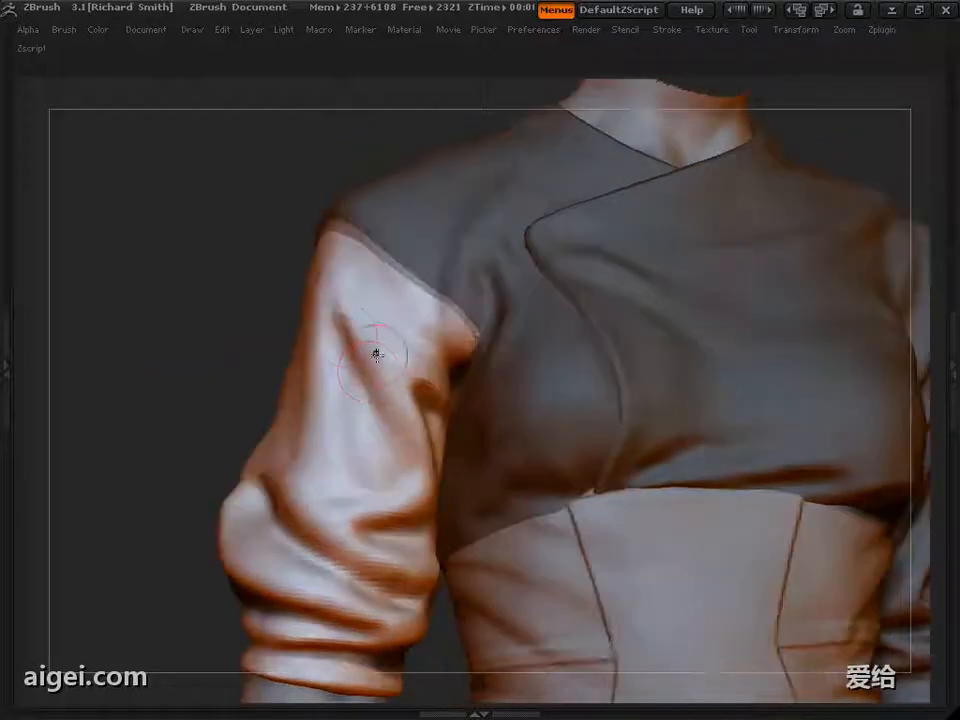
mouse_move(230, 403)
mouse_down()
mouse_move(182, 405)
mouse_move(380, 348)
mouse_up()
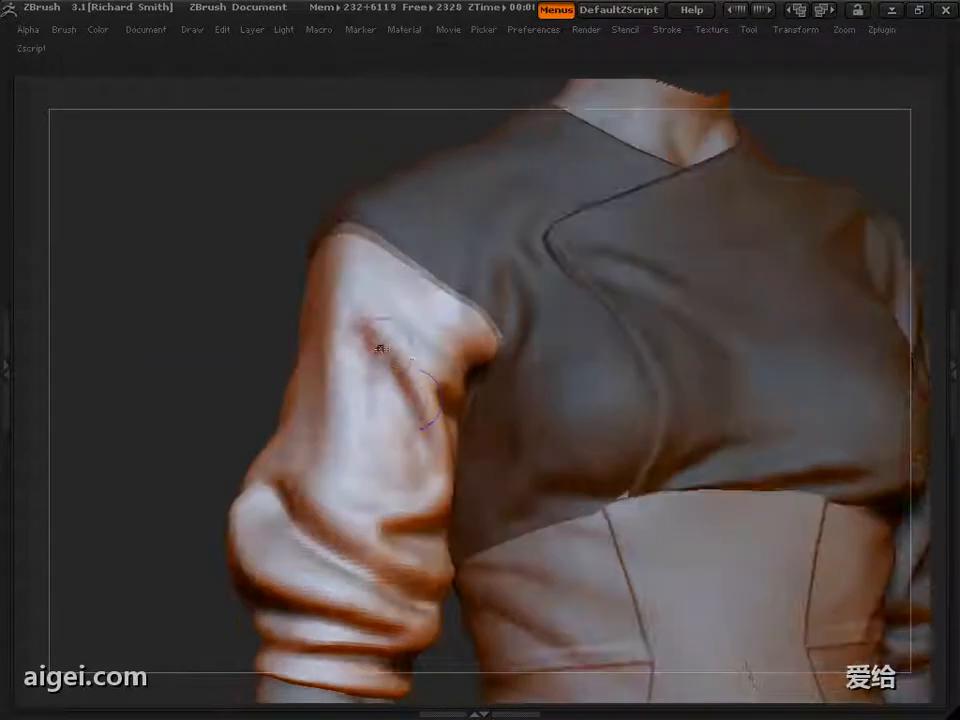
mouse_move(225, 375)
mouse_down()
mouse_move(144, 365)
mouse_move(138, 345)
mouse_up()
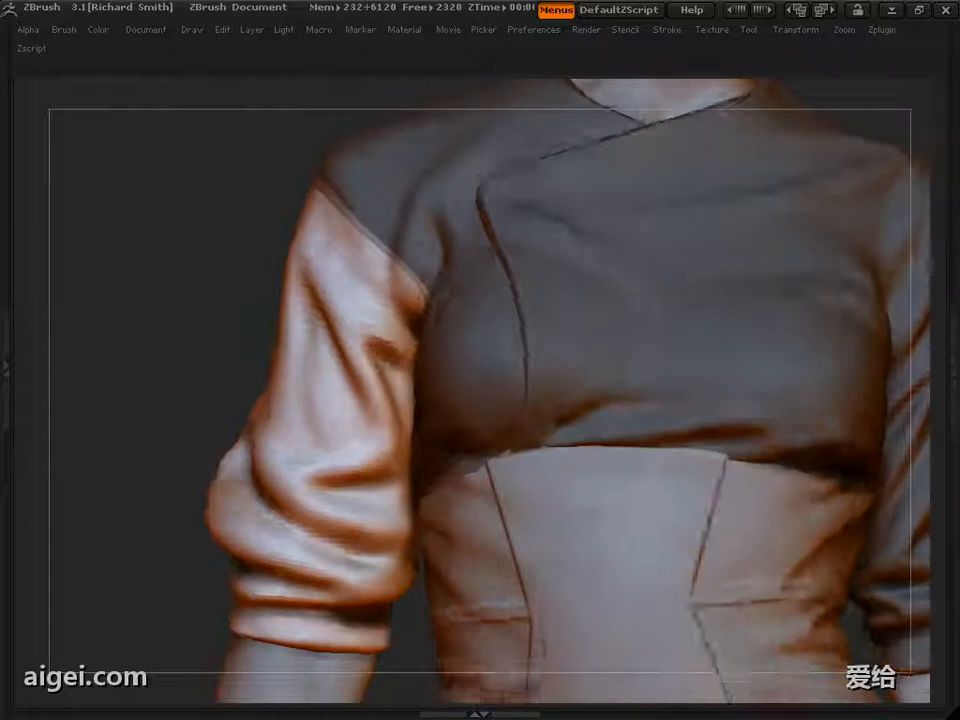
Extend the diagonal crease on the front of the right sleeve up toward the shoulder
mouse_move(275, 480)
mouse_down()
mouse_move(257, 460)
mouse_move(255, 393)
mouse_up()
mouse_move(120, 375)
mouse_down()
mouse_move(141, 403)
mouse_move(210, 439)
mouse_move(222, 470)
mouse_up()
key(s)
drag(190, 390, 225, 378)
drag(359, 337, 320, 271)
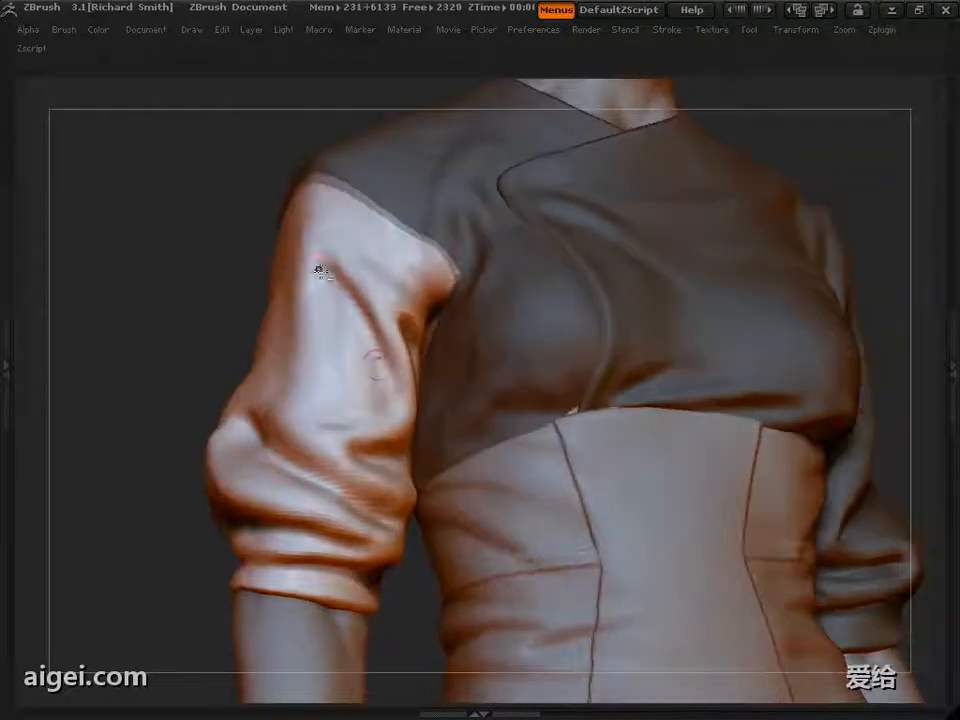
Sculpt a curved crease below the right armpit and a hooked fold at the inner elbow of the right sleeve
drag(162, 325, 110, 316)
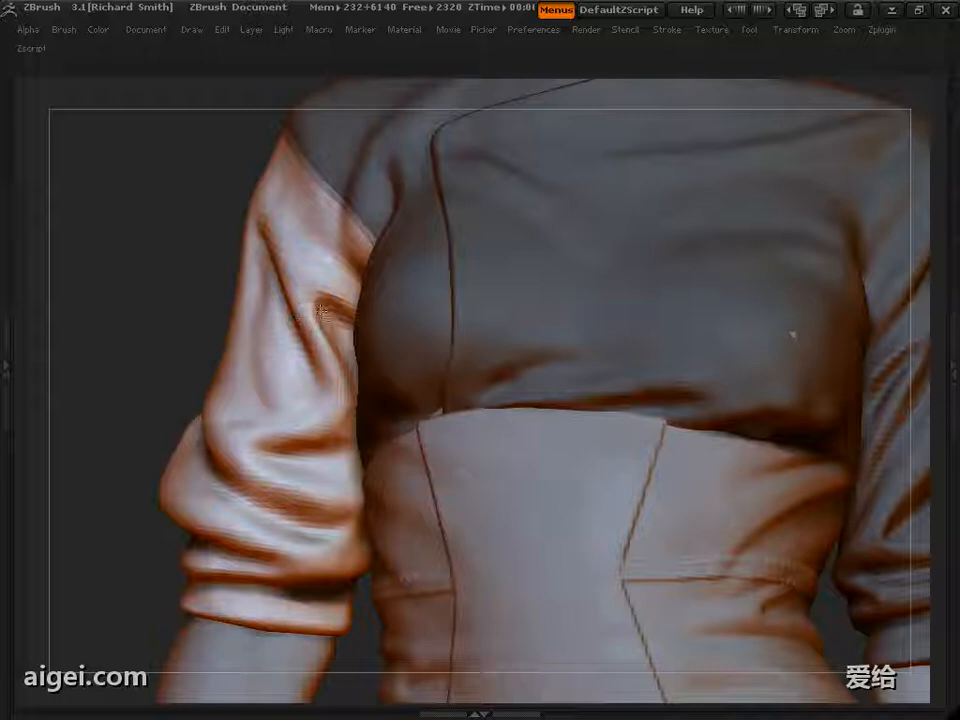
mouse_move(321, 310)
mouse_down()
mouse_move(240, 360)
mouse_move(289, 394)
mouse_up()
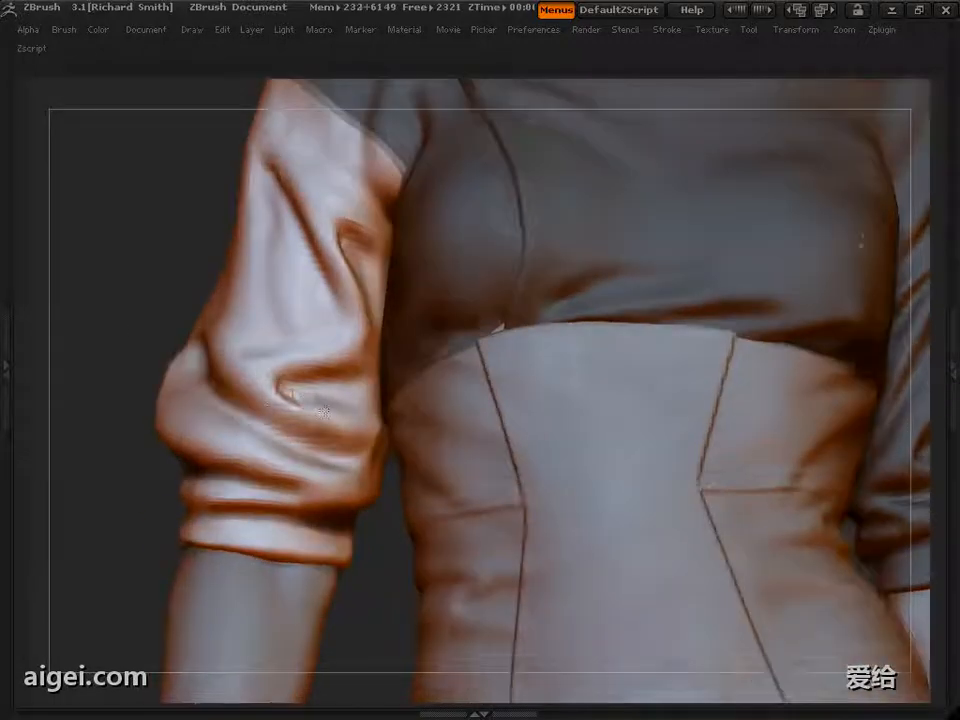
drag(97, 468, 170, 500)
Add a short fold beneath the hooked fold at the inner elbow of the right sleeve
drag(381, 437, 382, 457)
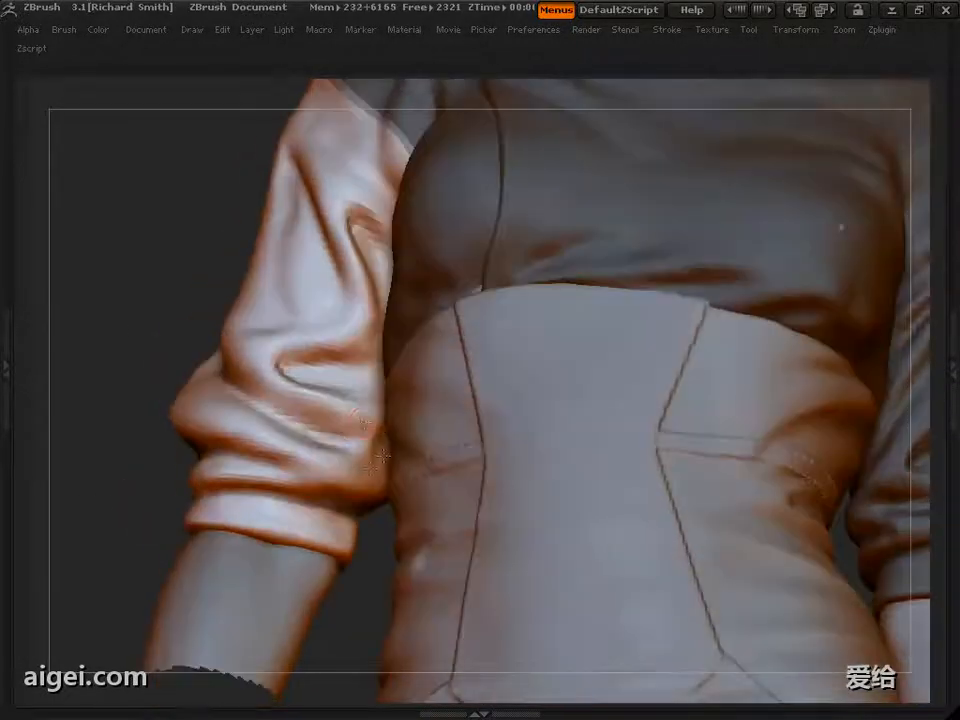
drag(151, 318, 160, 421)
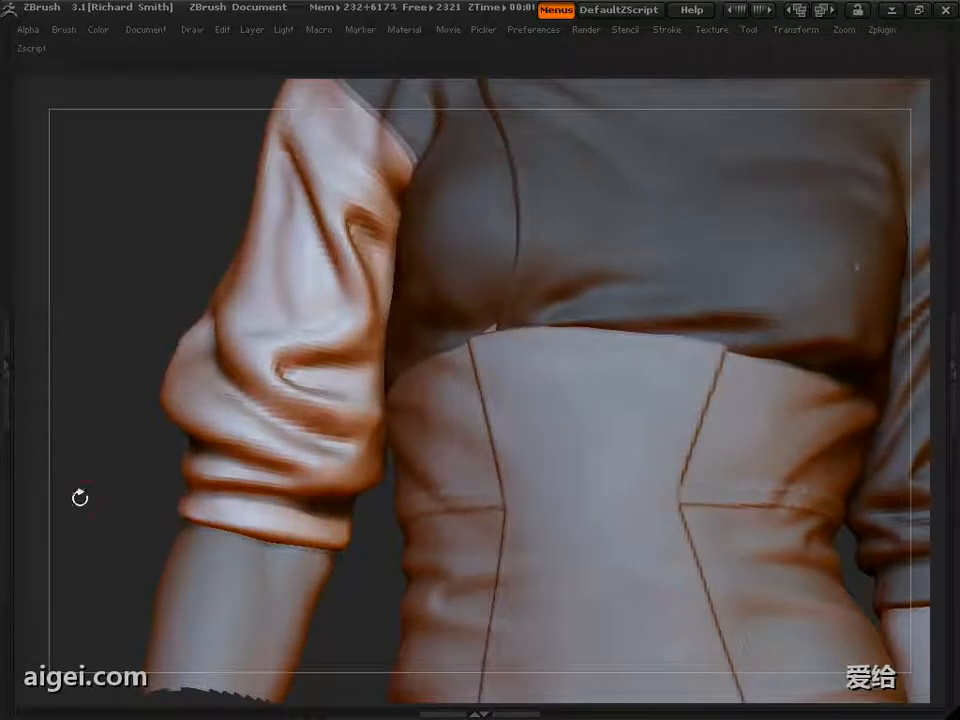
drag(80, 498, 401, 435)
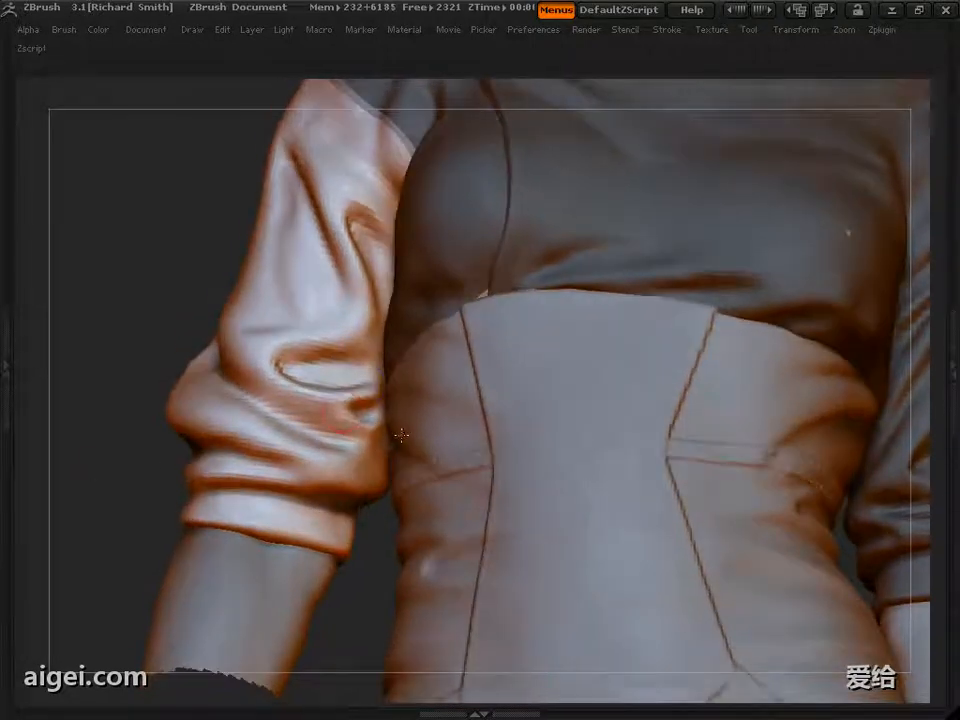
drag(352, 407, 477, 397)
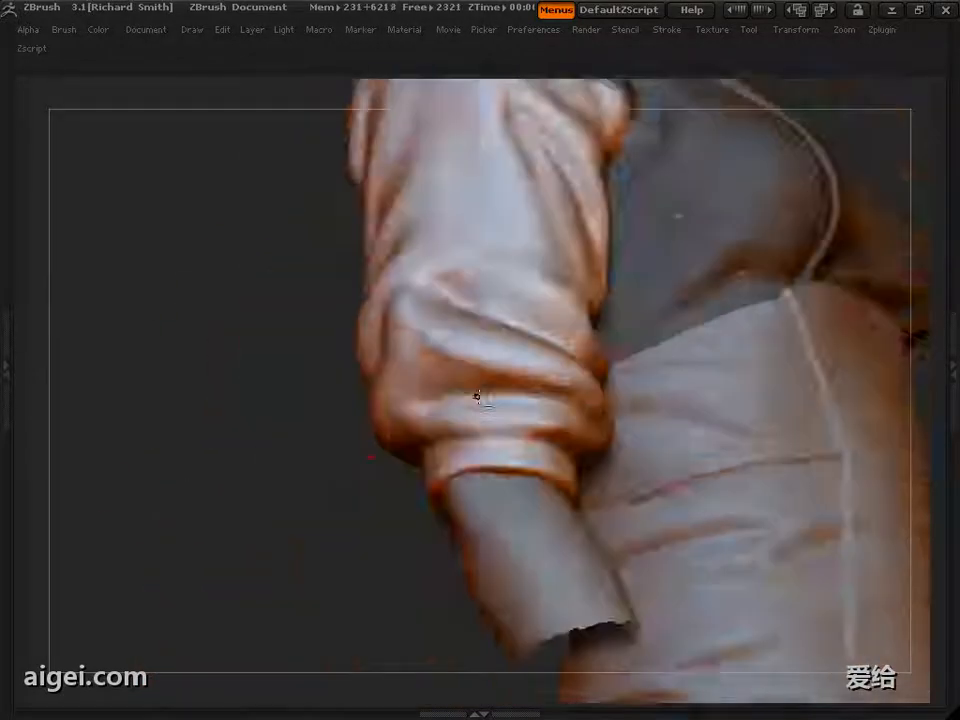
Sculpt a long vertical crease beside the diagonal crease on the front of the upper right sleeve
drag(608, 430, 355, 442)
drag(461, 444, 306, 348)
drag(323, 462, 453, 296)
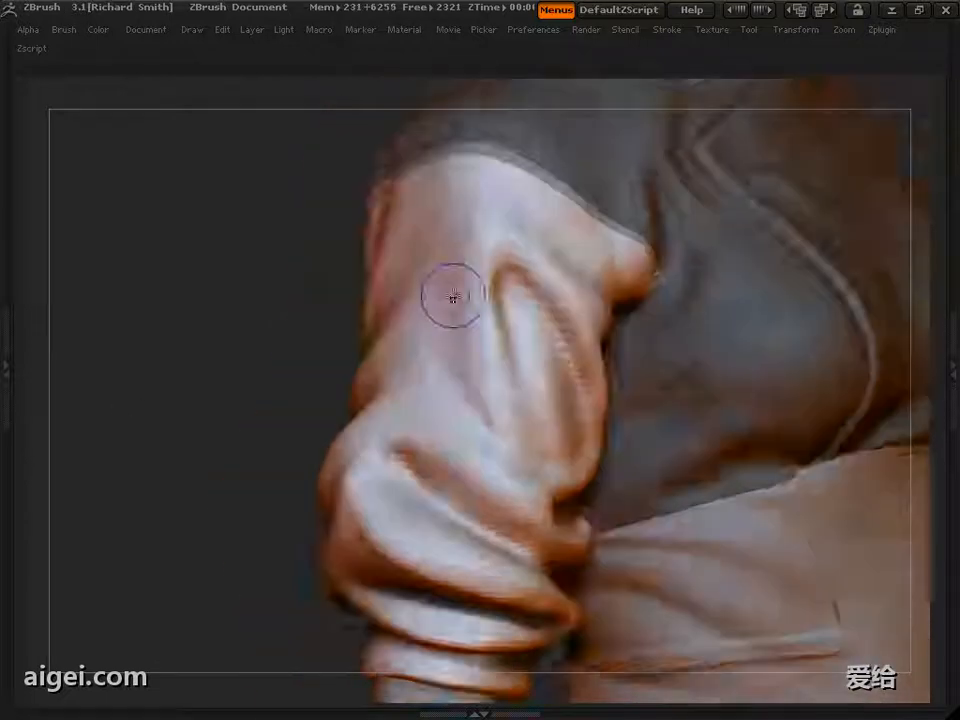
drag(548, 507, 332, 326)
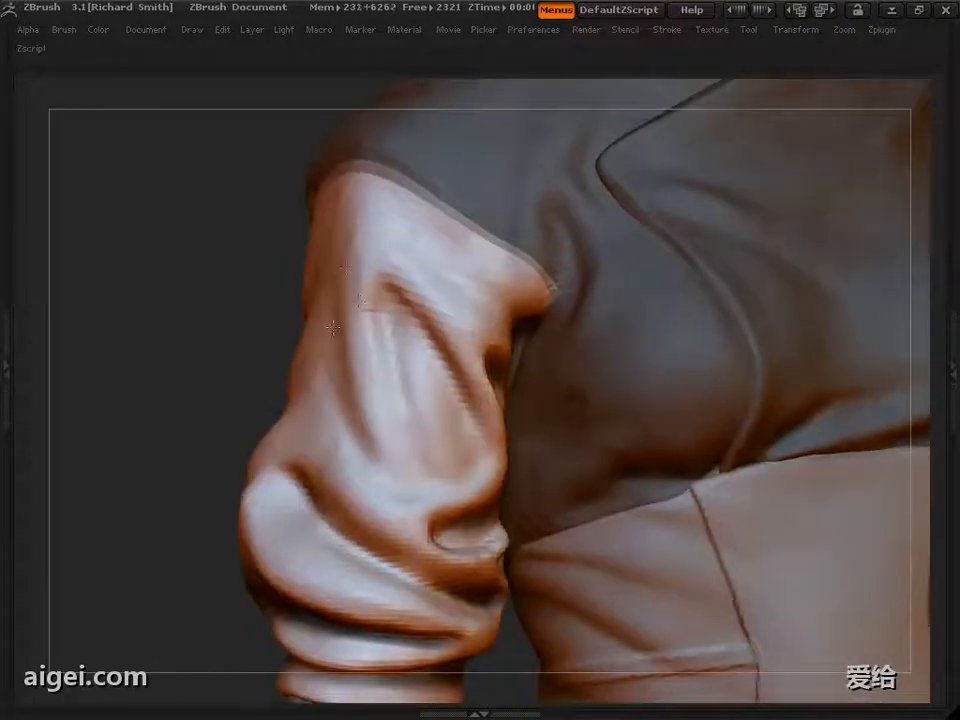
drag(270, 410, 354, 427)
drag(165, 500, 310, 490)
Refine the folds above the right cuff, working from the outer puff around to the inner elbow
mouse_move(213, 448)
mouse_down()
mouse_move(131, 437)
mouse_move(142, 458)
mouse_up()
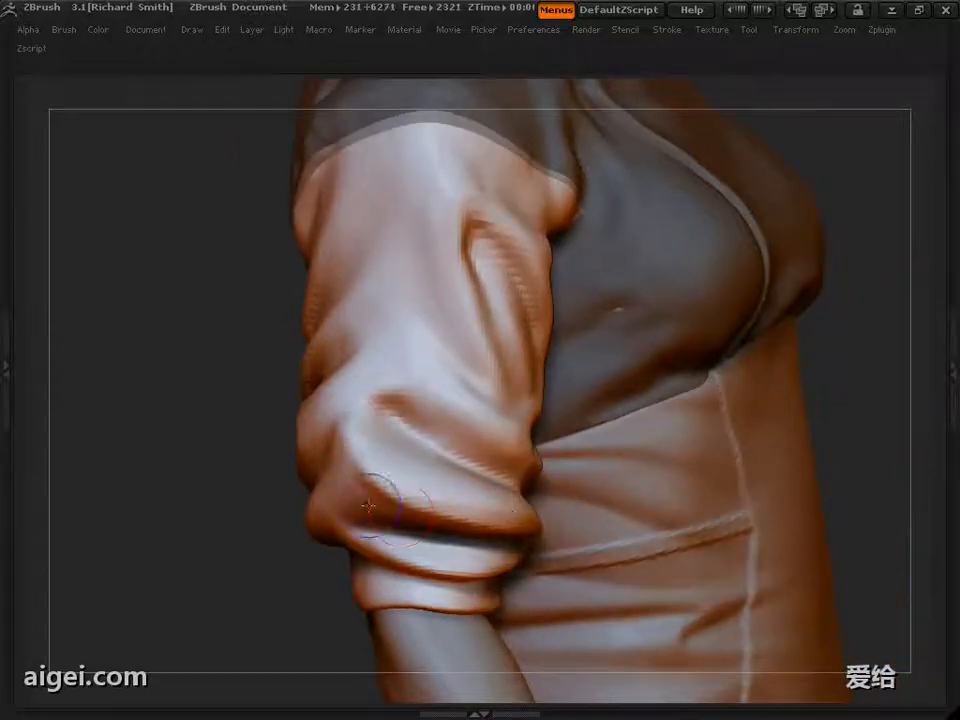
drag(878, 428, 780, 410)
drag(274, 391, 267, 457)
mouse_move(68, 395)
mouse_down()
mouse_move(122, 394)
mouse_move(82, 400)
mouse_up()
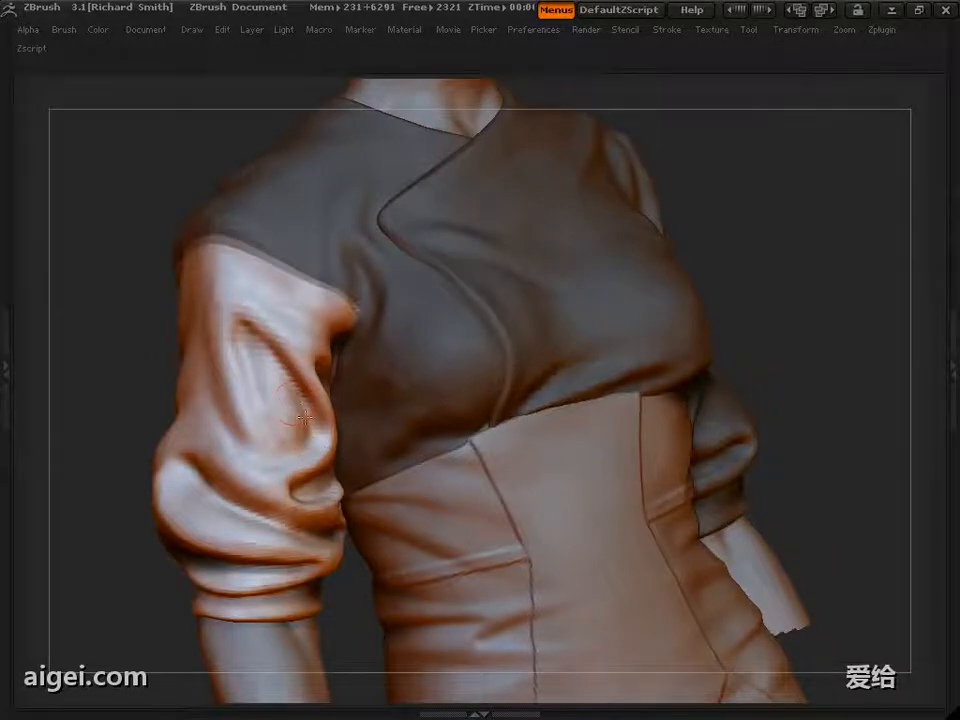
drag(86, 299, 92, 360)
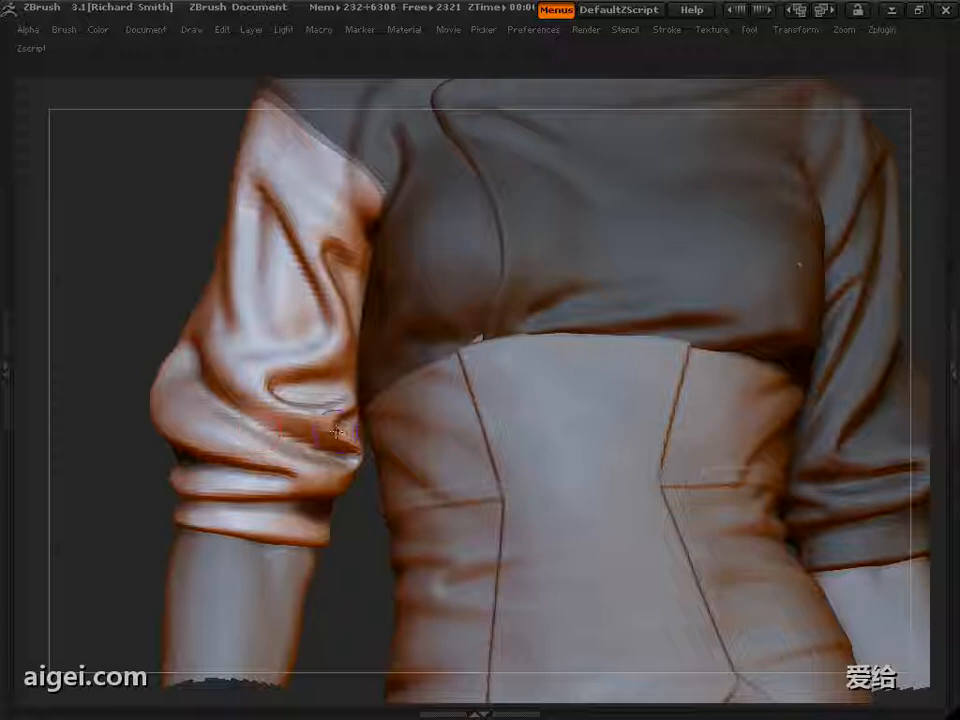
drag(387, 430, 382, 443)
alt+drag(120, 420, 105, 345)
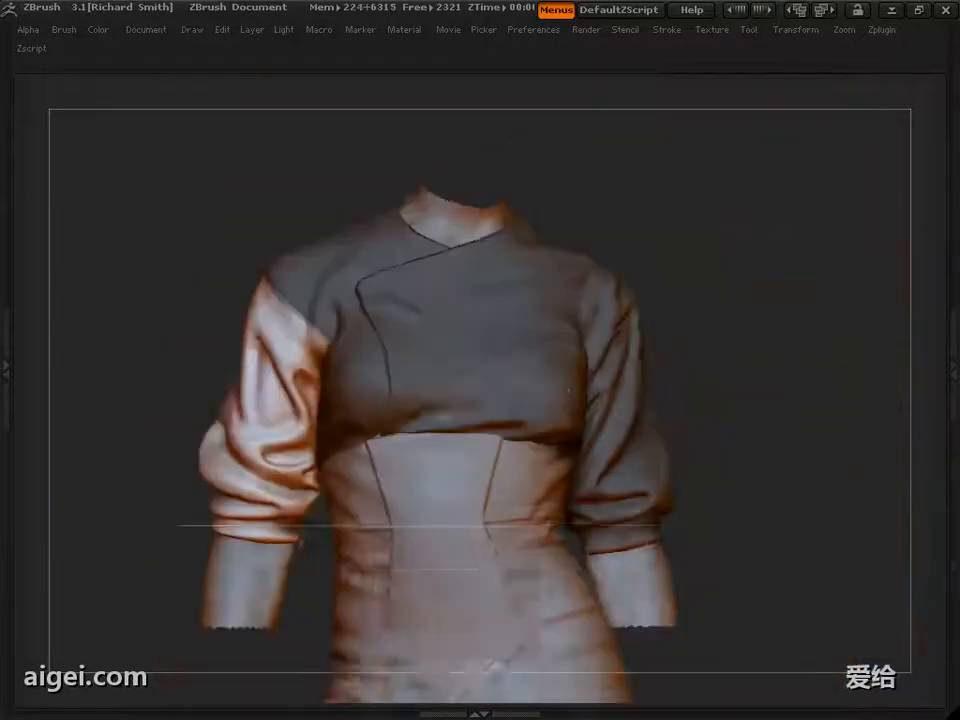
Unmask the rest of the blouse and sculpt a diagonal fold from the right shoulder down to the armpit
drag(765, 335, 748, 418)
alt+drag(748, 418, 842, 425)
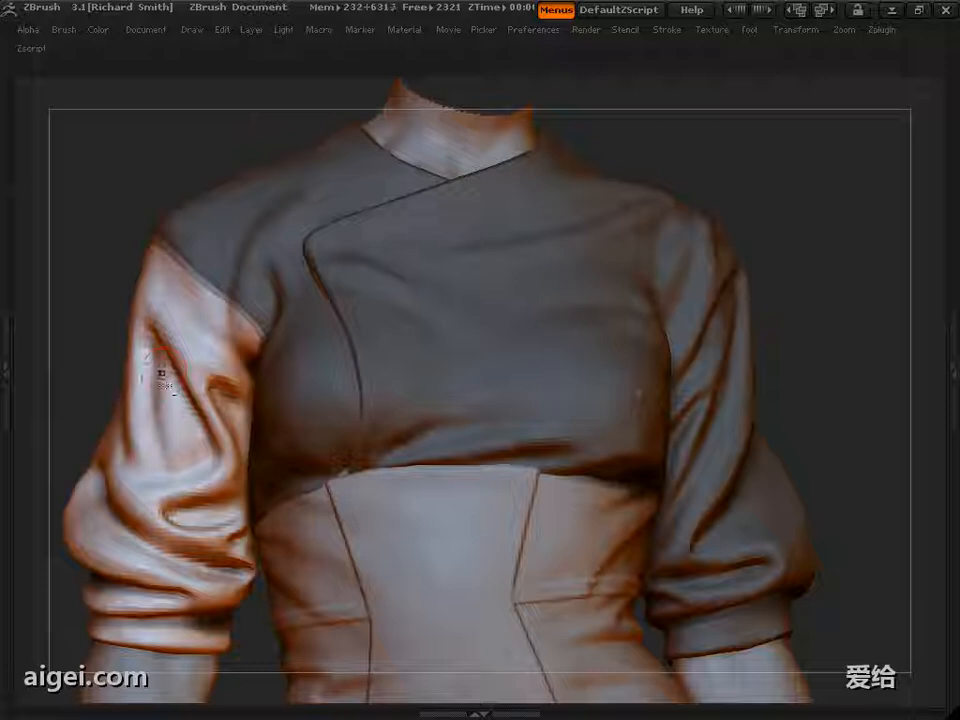
drag(143, 382, 238, 358)
drag(100, 358, 22, 363)
mouse_move(110, 313)
mouse_down()
mouse_move(122, 369)
mouse_move(139, 388)
mouse_move(258, 367)
mouse_move(278, 383)
mouse_up()
drag(268, 276, 352, 402)
drag(300, 335, 377, 435)
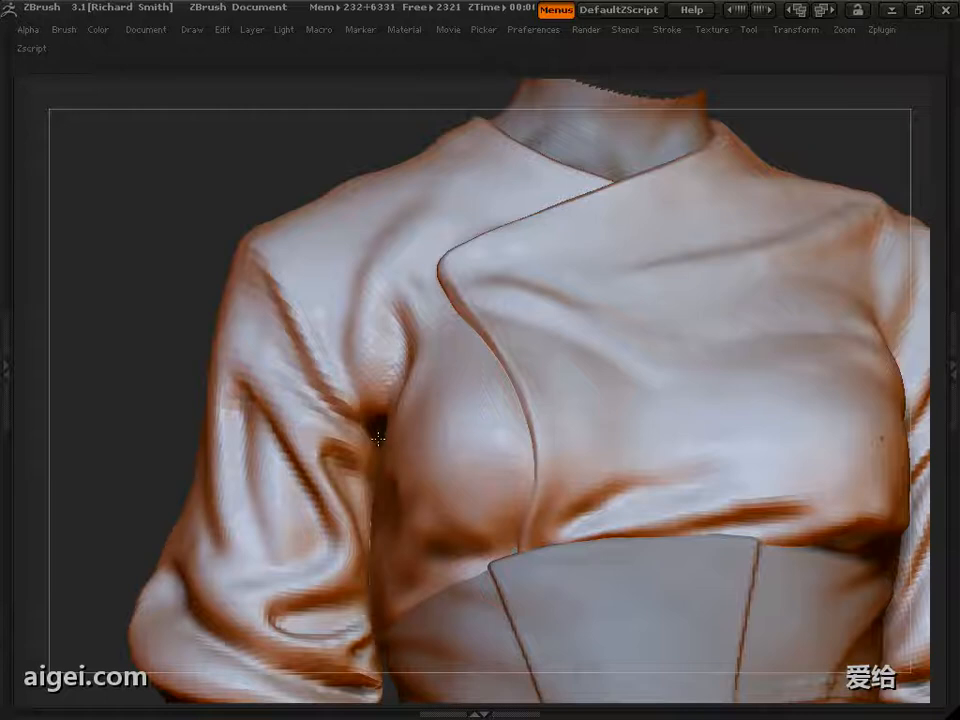
Deepen the folds gathering at the right armpit and smooth the cloth on the side of the right bust
drag(120, 400, 150, 368)
drag(355, 360, 386, 416)
drag(120, 370, 126, 400)
drag(355, 403, 380, 424)
mouse_move(145, 325)
mouse_down()
mouse_move(178, 363)
mouse_move(206, 300)
mouse_up()
drag(190, 410, 225, 380)
shift+drag(542, 446, 578, 436)
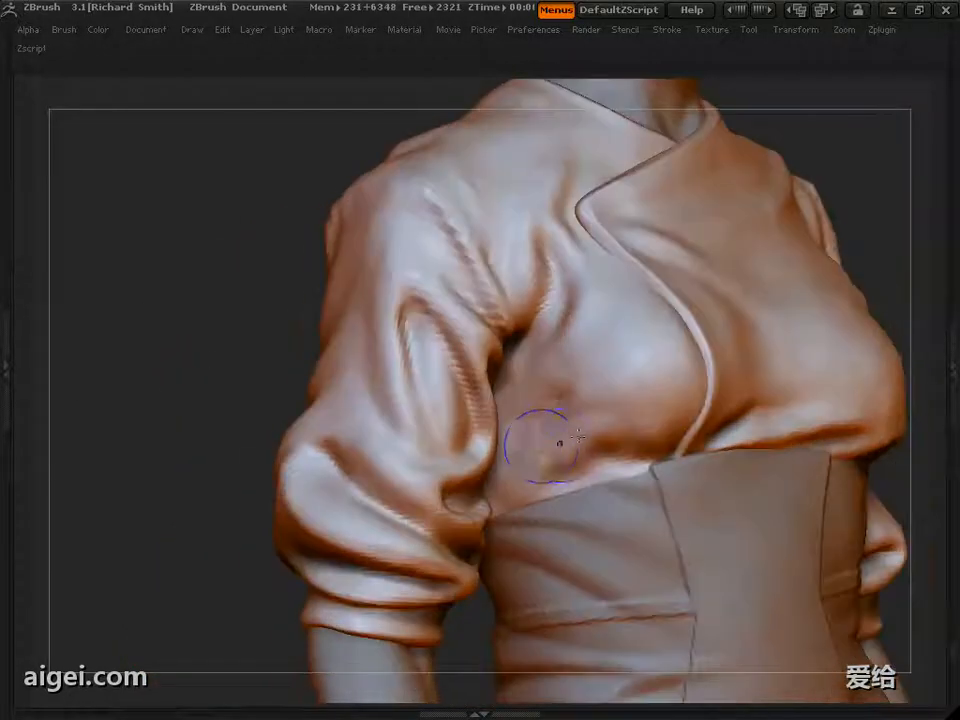
Sculpt small gathered wrinkles across the front of the right shoulder, above the armpit, with a resized brush
mouse_move(262, 295)
mouse_down()
mouse_move(228, 345)
mouse_move(252, 385)
mouse_move(252, 345)
mouse_up()
key(s)
mouse_move(428, 295)
mouse_down()
mouse_move(409, 318)
mouse_move(441, 370)
mouse_up()
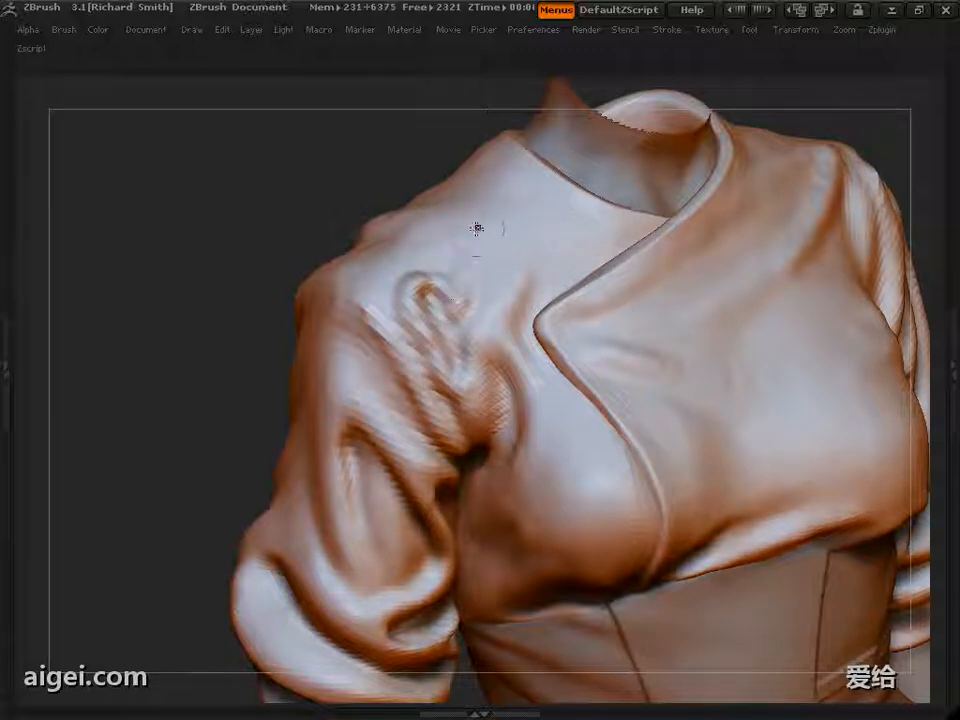
drag(249, 281, 435, 321)
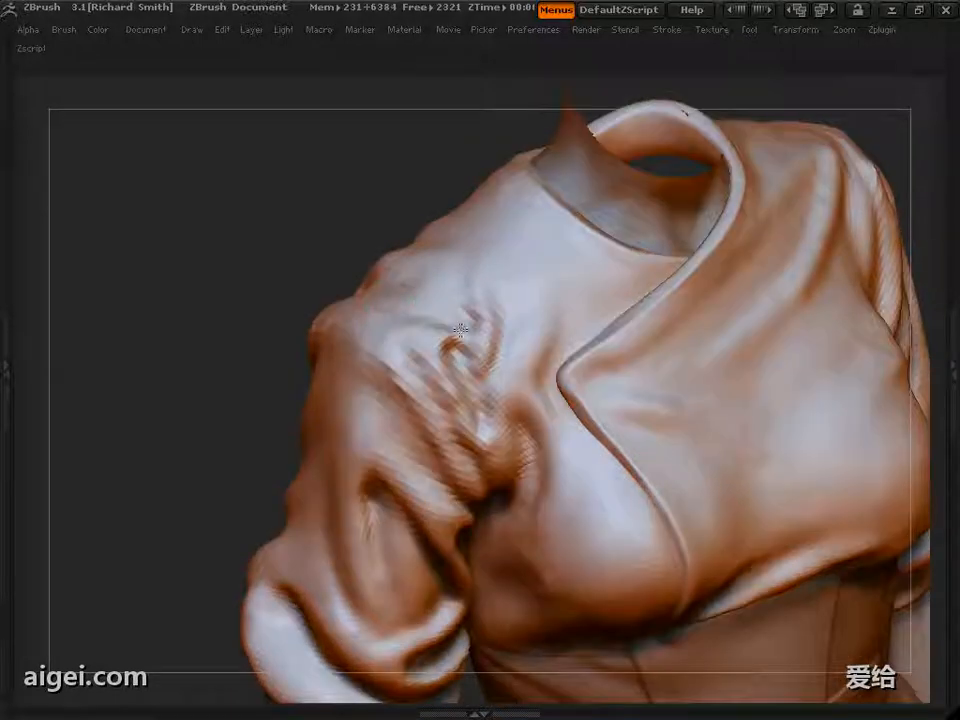
mouse_move(235, 415)
mouse_down()
mouse_move(189, 354)
mouse_move(203, 376)
mouse_move(229, 345)
mouse_move(290, 325)
mouse_up()
Sculpt a curved crease from the front of the right shoulder around the armpit and down beside the bust
drag(582, 304, 566, 434)
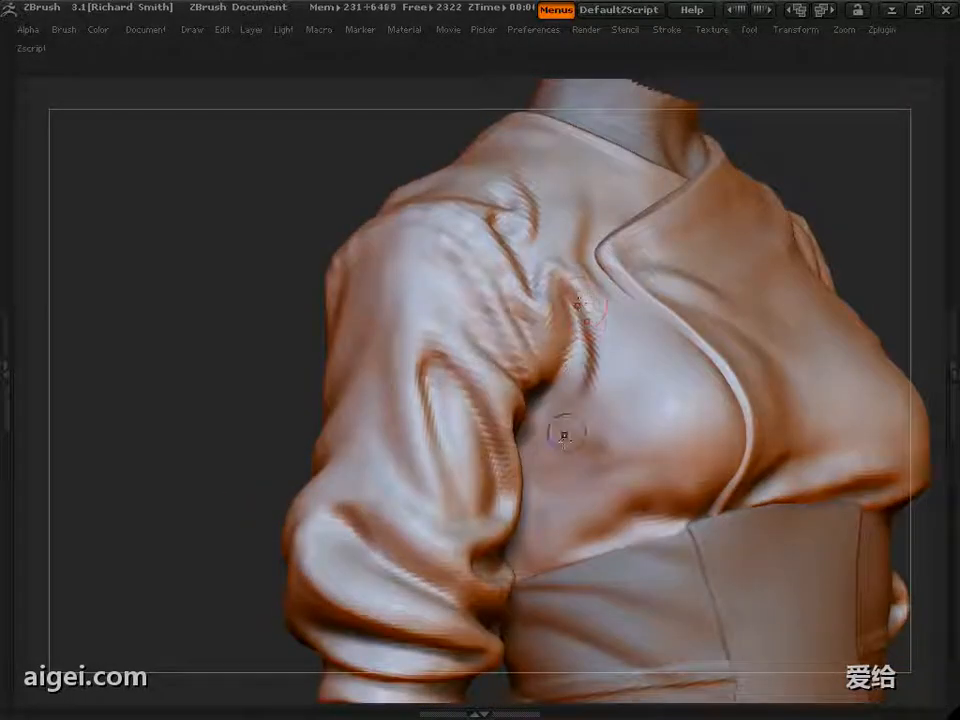
drag(592, 315, 576, 402)
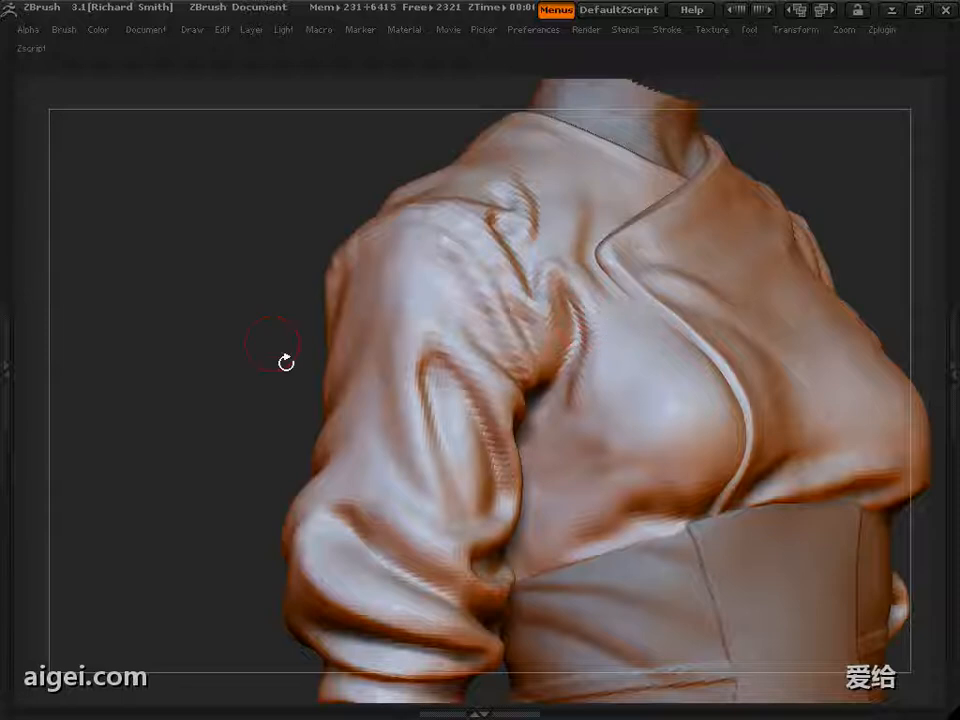
drag(285, 362, 453, 514)
drag(491, 443, 522, 402)
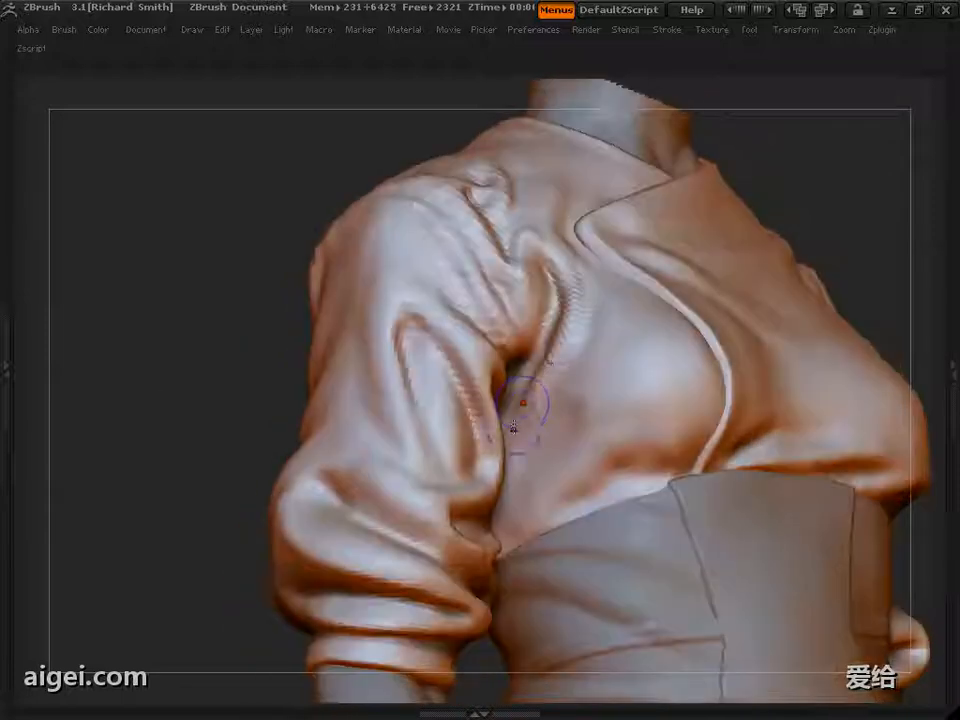
drag(255, 590, 236, 640)
mouse_move(600, 95)
alt+mouse_down()
mouse_move(630, 135)
mouse_move(662, 110)
alt+mouse_up()
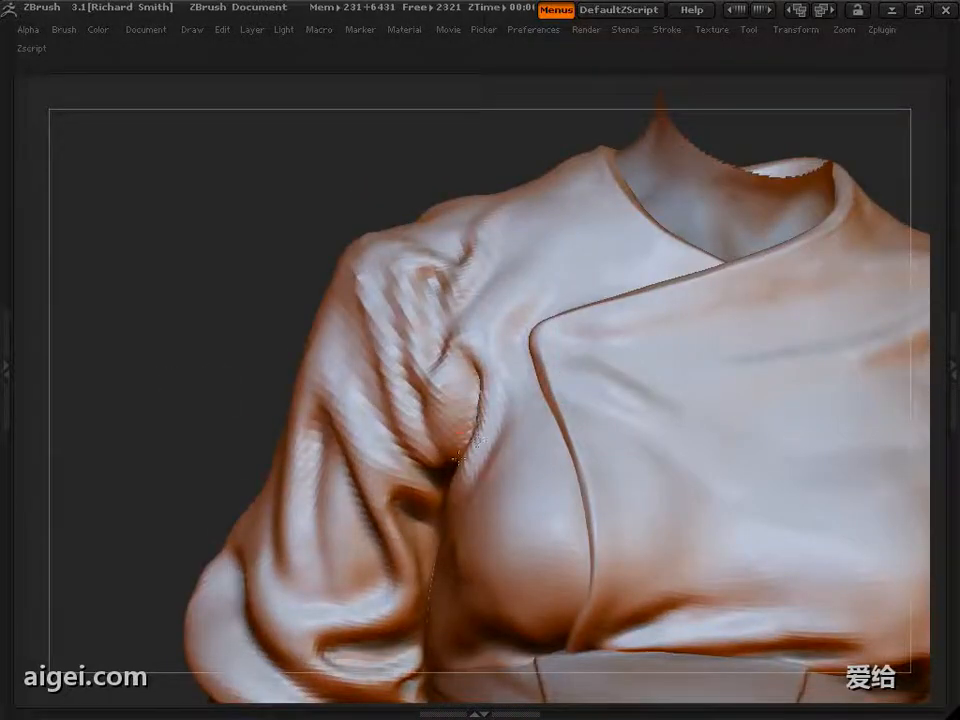
Refine the wrinkles between the right shoulder cap and the armpit, blending them into the upper sleeve
drag(456, 460, 580, 438)
drag(391, 428, 484, 373)
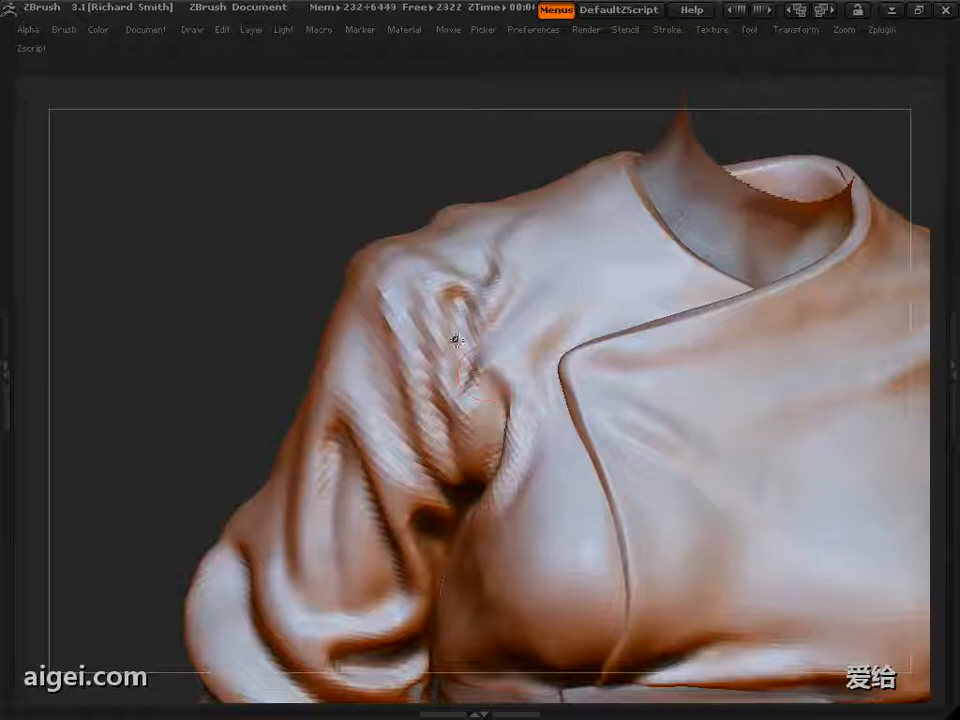
alt+drag(400, 200, 410, 160)
alt+drag(430, 290, 437, 326)
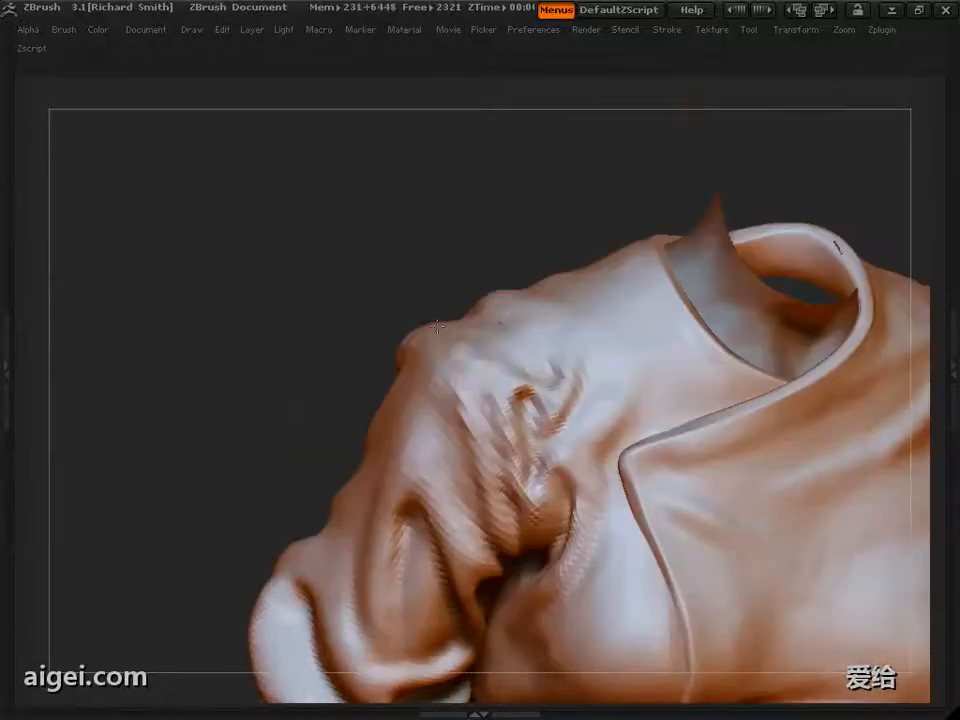
drag(290, 400, 170, 380)
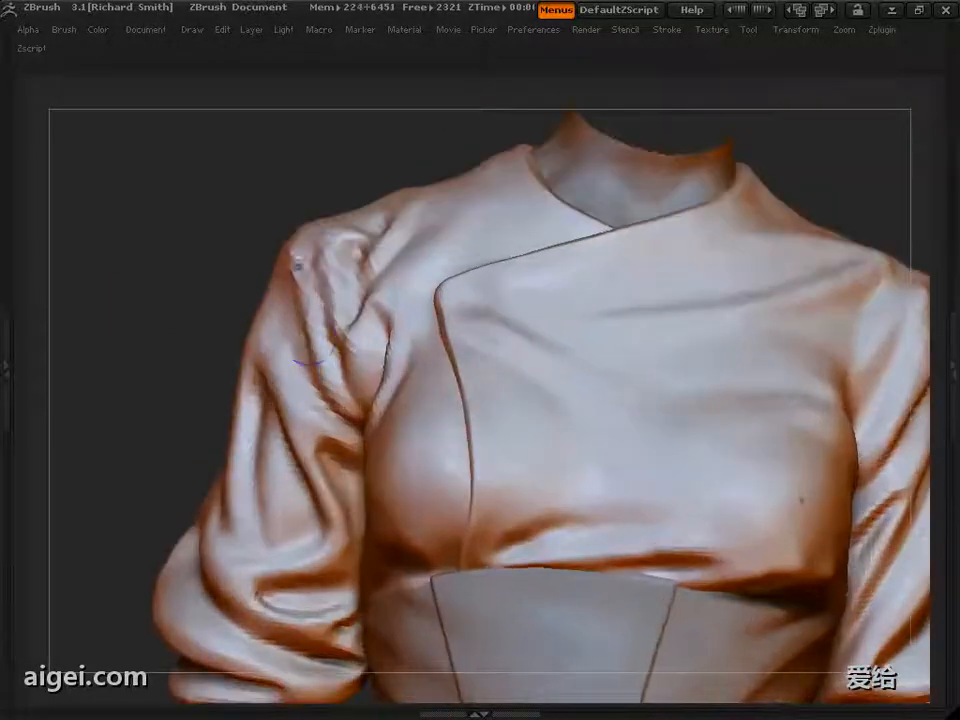
drag(312, 290, 400, 335)
drag(316, 239, 349, 266)
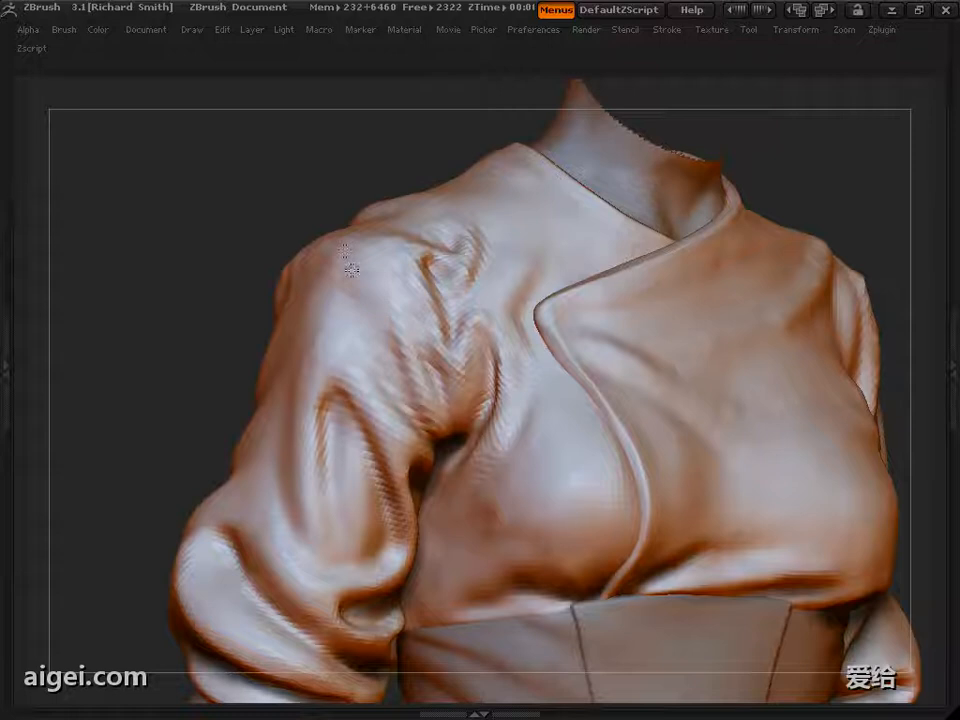
Soften the diagonal crease running from the left shoulder across the chest and the crease beside the front opening
mouse_move(262, 190)
mouse_down()
mouse_move(660, 212)
mouse_move(656, 302)
mouse_move(742, 306)
mouse_up()
alt+drag(742, 306, 795, 242)
mouse_move(125, 503)
mouse_down()
mouse_move(354, 375)
mouse_move(478, 392)
mouse_move(259, 497)
mouse_move(431, 552)
mouse_move(846, 514)
mouse_move(634, 334)
mouse_move(791, 279)
mouse_move(780, 310)
mouse_up()
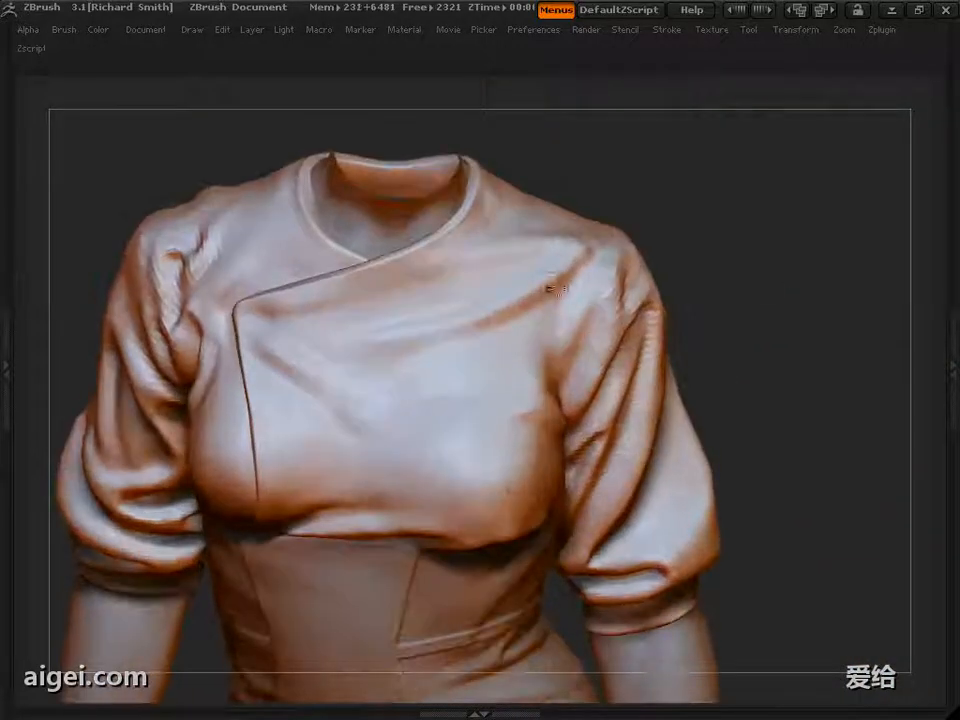
key(s)
drag(452, 334, 472, 336)
shift+drag(598, 267, 587, 247)
drag(831, 243, 828, 208)
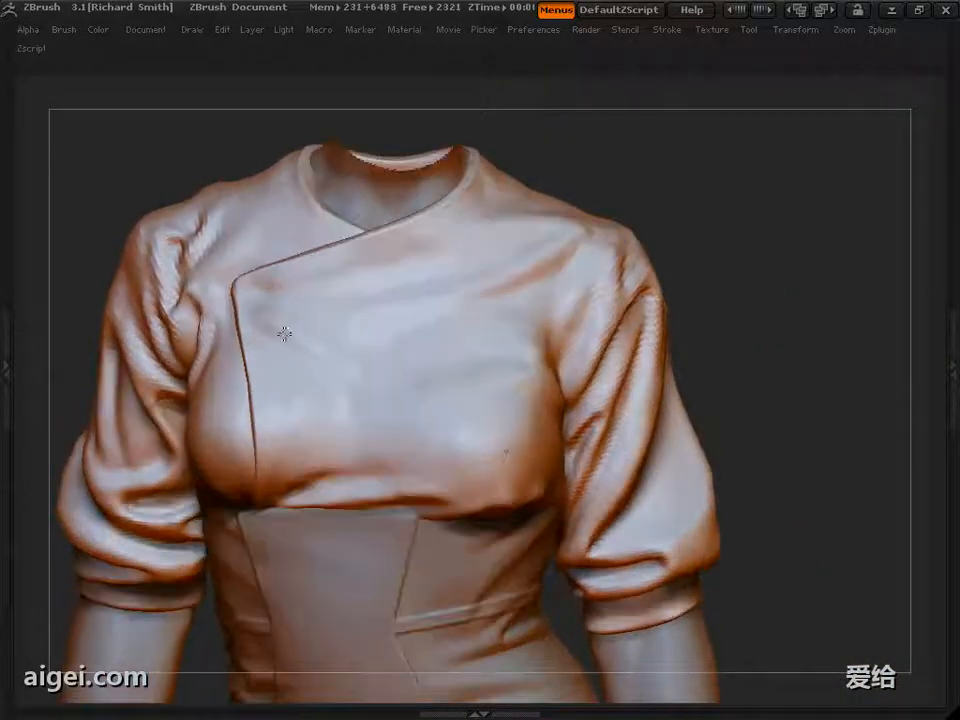
Adjust the brush size and smooth the fold under the bust beside the front opening
key(s)
mouse_move(845, 311)
mouse_down()
mouse_move(843, 340)
mouse_move(842, 322)
mouse_up()
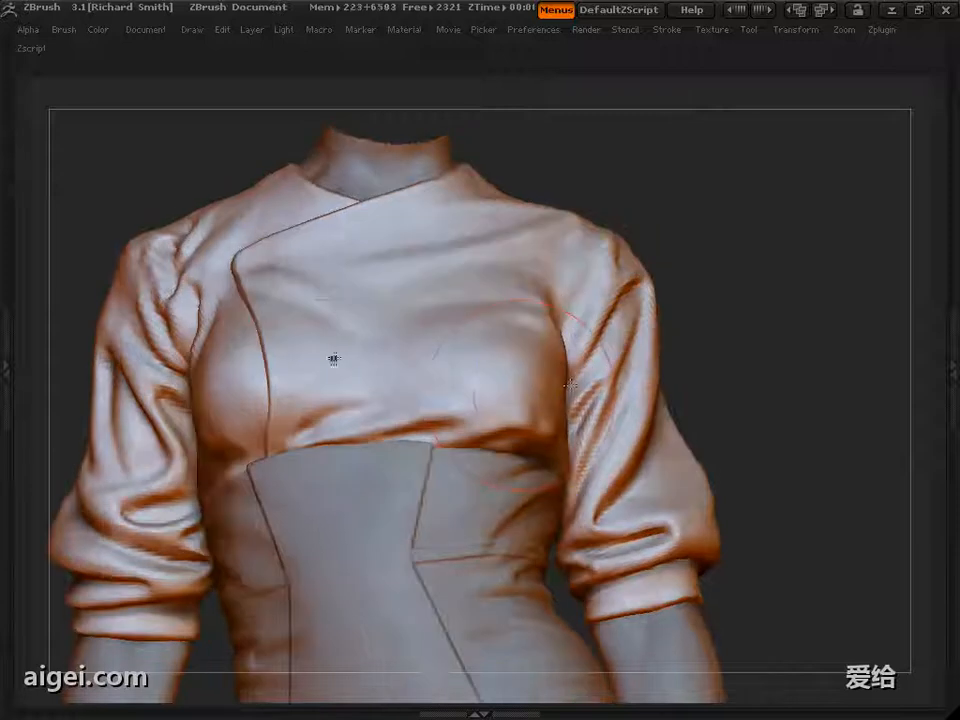
key(s)
drag(332, 358, 318, 358)
shift+drag(302, 410, 293, 428)
alt+drag(800, 320, 795, 355)
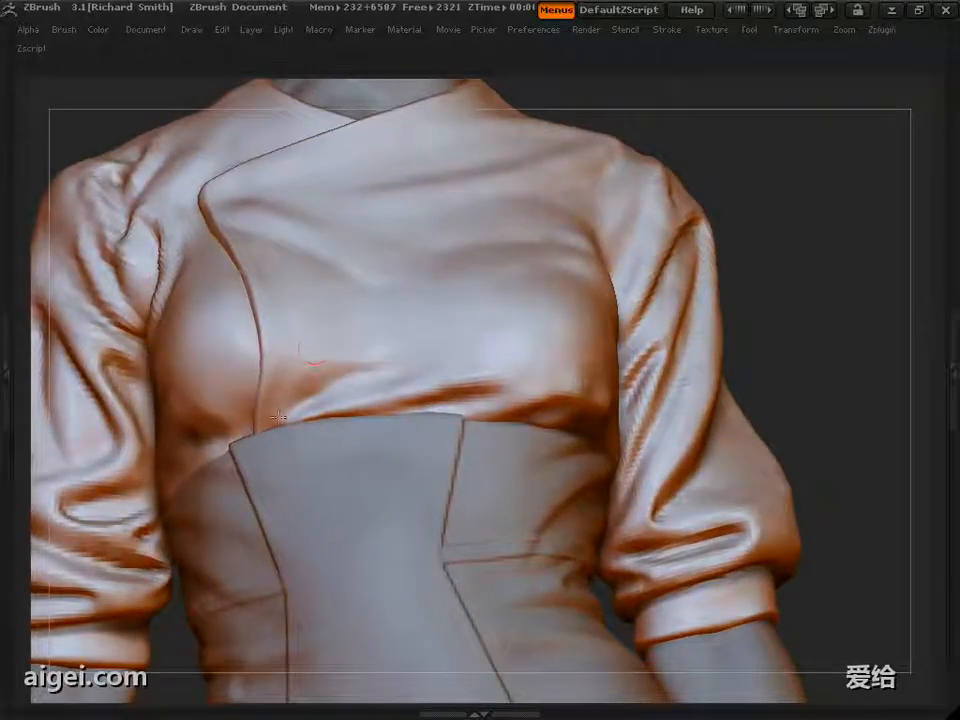
Sharpen the slanted folds under the bust just above the centre of the corset's upper edge
drag(352, 372, 322, 384)
mouse_move(806, 284)
mouse_down()
mouse_move(803, 310)
mouse_move(773, 335)
mouse_up()
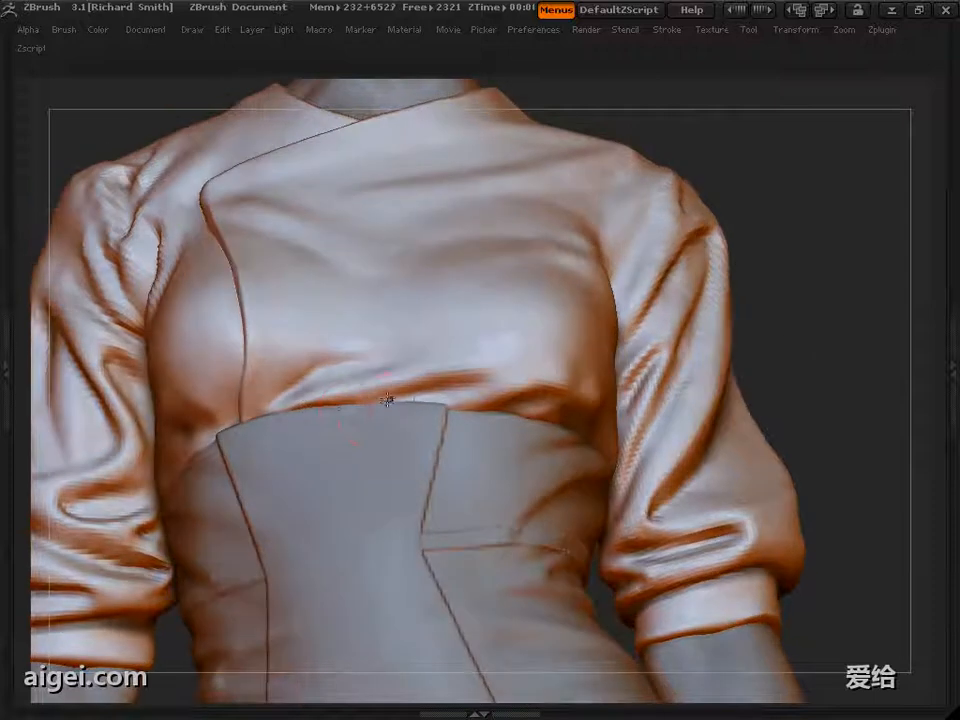
drag(434, 390, 476, 345)
mouse_move(796, 340)
mouse_down()
mouse_move(801, 362)
mouse_move(772, 358)
mouse_up()
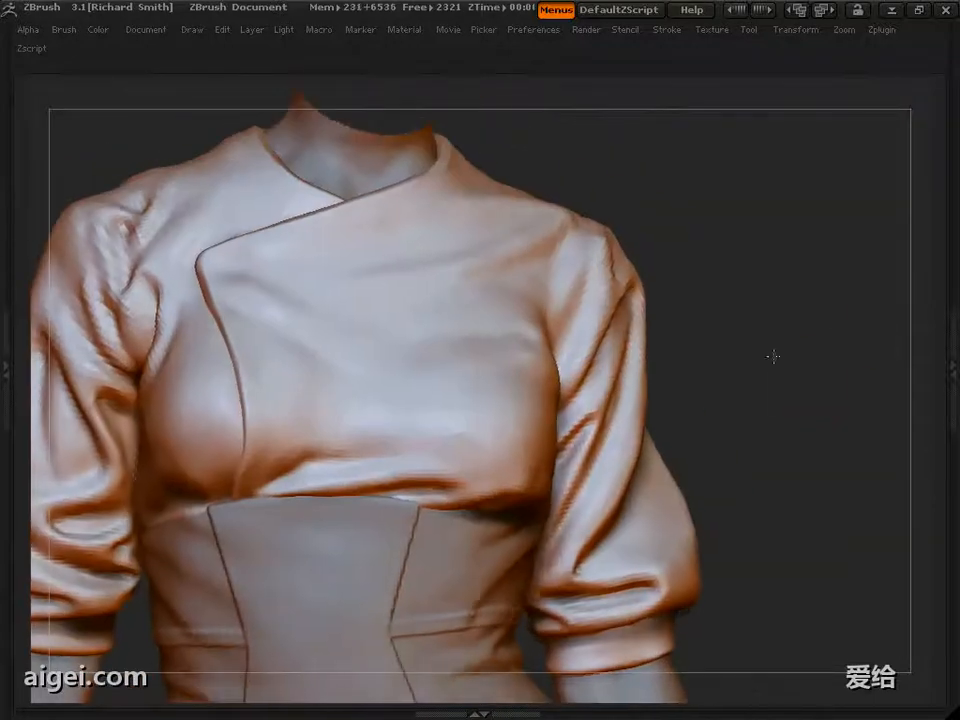
key(s)
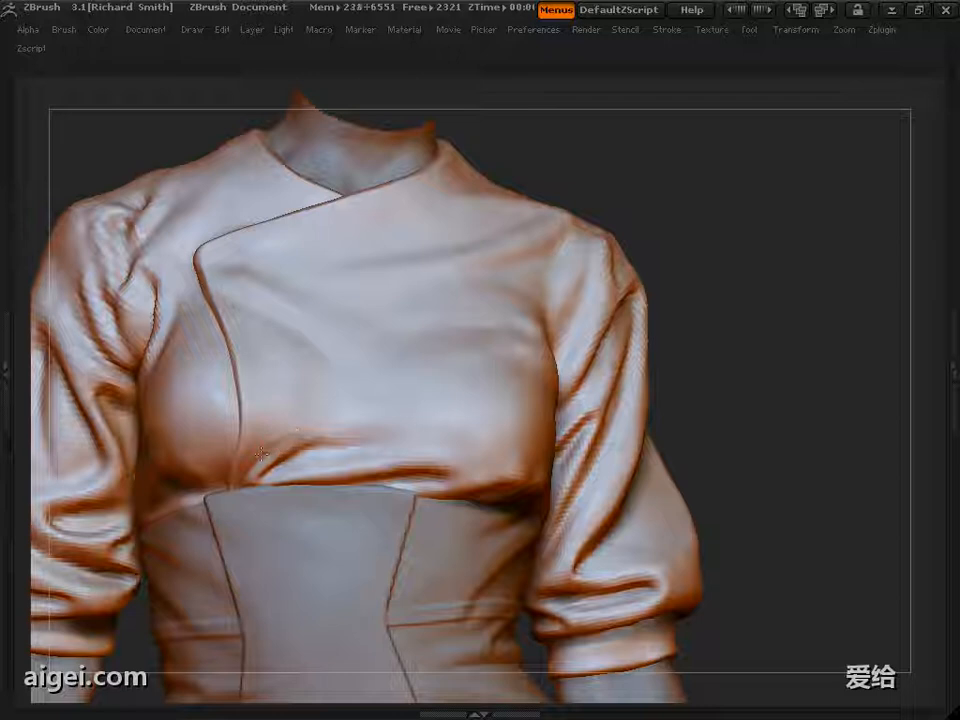
Sculpt small bunched wrinkles along the blouse's lower edge under the left bust and smooth them toward the side
drag(690, 425, 602, 400)
mouse_move(700, 395)
mouse_down()
mouse_move(706, 412)
mouse_move(690, 392)
mouse_move(738, 416)
mouse_move(690, 396)
mouse_move(715, 412)
mouse_move(725, 395)
mouse_move(745, 430)
mouse_move(680, 440)
mouse_up()
drag(607, 383, 700, 430)
drag(640, 562, 420, 440)
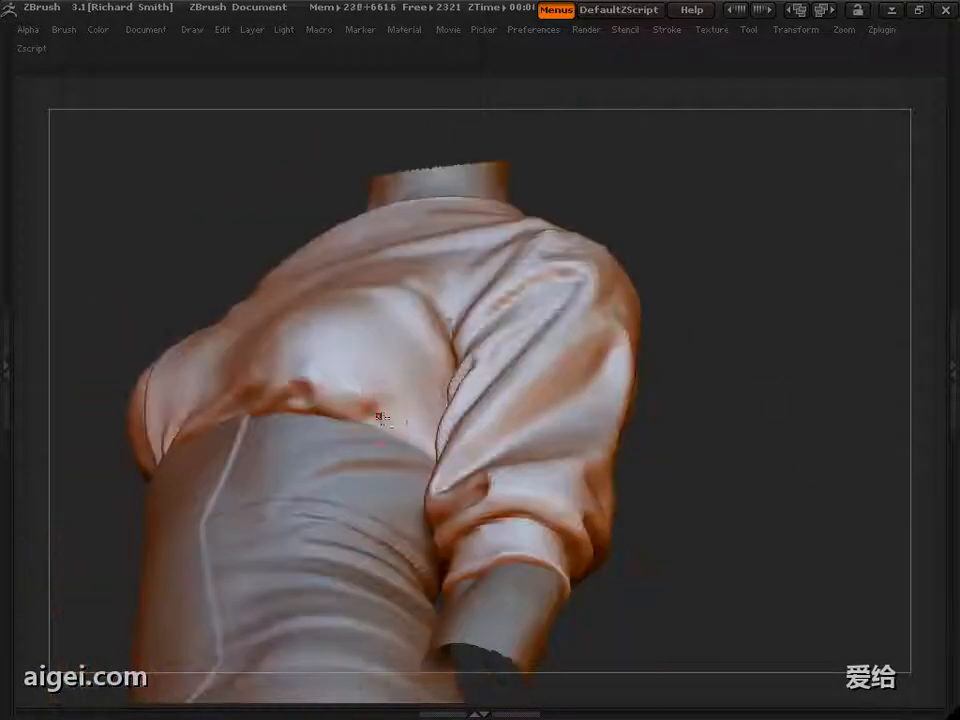
mouse_move(690, 450)
mouse_down()
mouse_move(756, 409)
mouse_move(680, 425)
mouse_move(840, 408)
mouse_up()
mouse_move(625, 430)
mouse_down()
mouse_move(411, 480)
mouse_move(346, 425)
mouse_up()
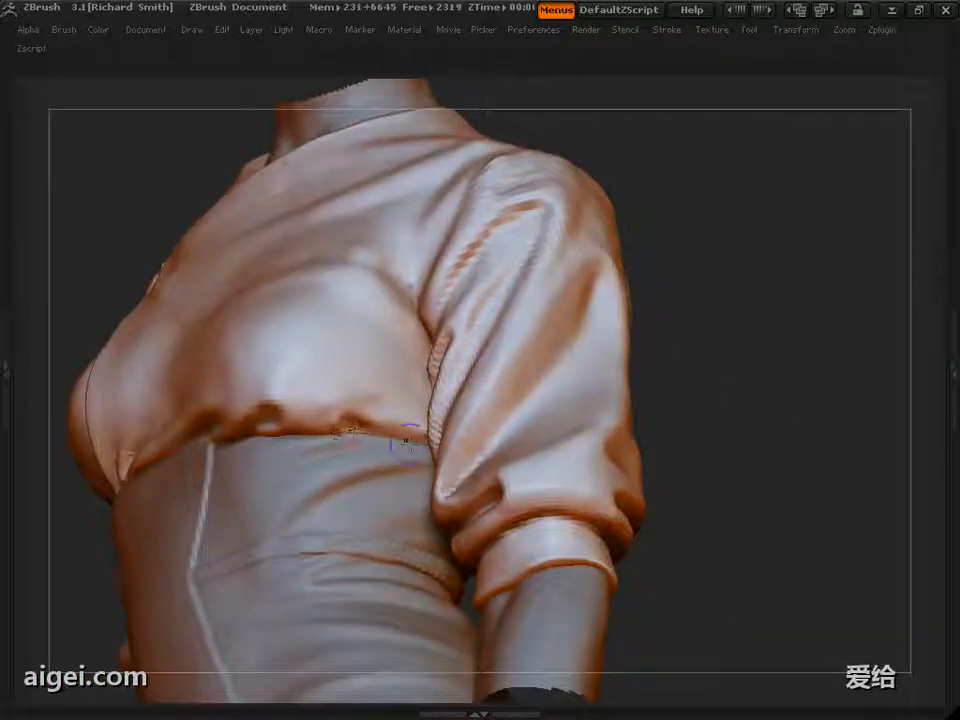
drag(765, 398, 808, 356)
shift+drag(420, 376, 372, 403)
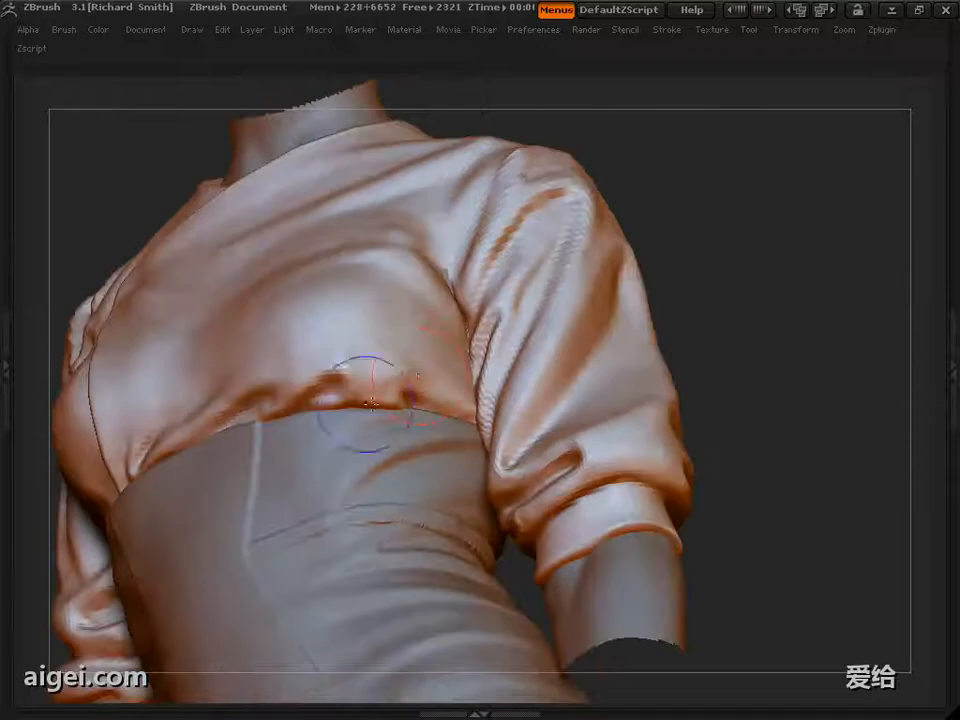
Smooth the bunched wrinkles along the blouse's lower edge under the left bust
mouse_move(783, 257)
mouse_down()
mouse_move(745, 335)
mouse_move(760, 300)
mouse_move(765, 372)
mouse_up()
drag(484, 380, 445, 382)
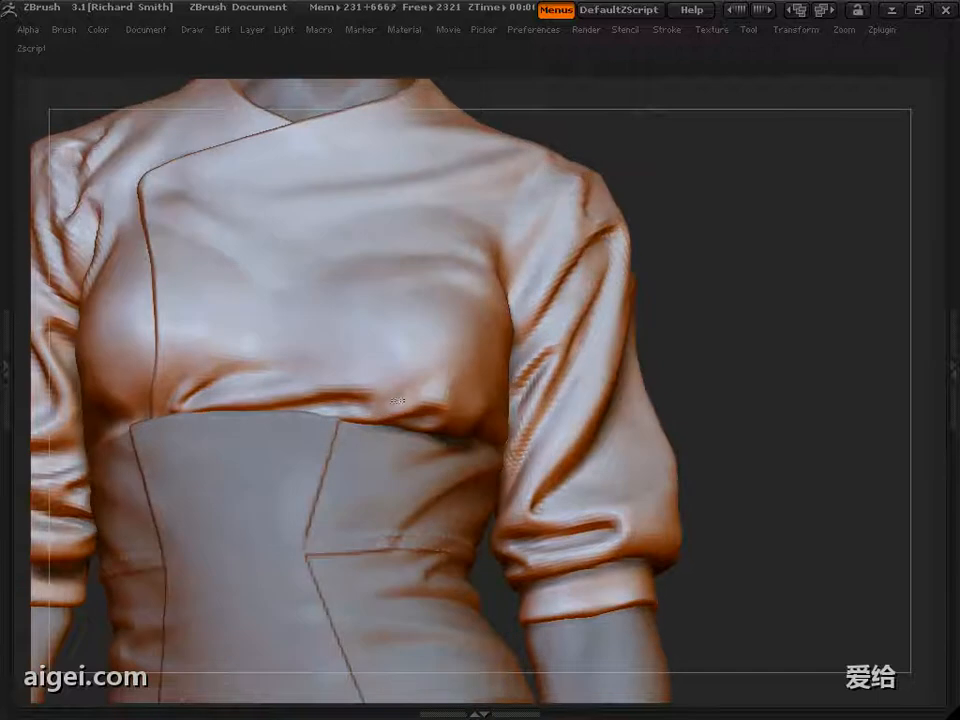
drag(746, 318, 740, 350)
Deepen the slanted fold under the right bust just above the corset's upper edge
mouse_move(785, 280)
mouse_down()
mouse_move(796, 312)
mouse_move(890, 328)
mouse_up()
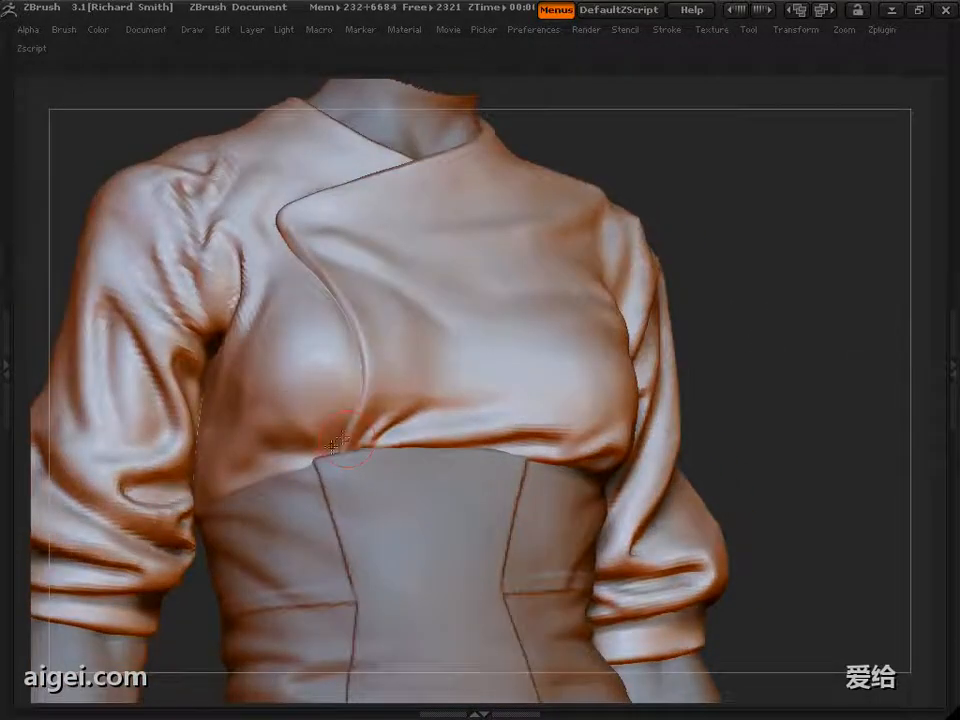
alt+drag(750, 350, 900, 318)
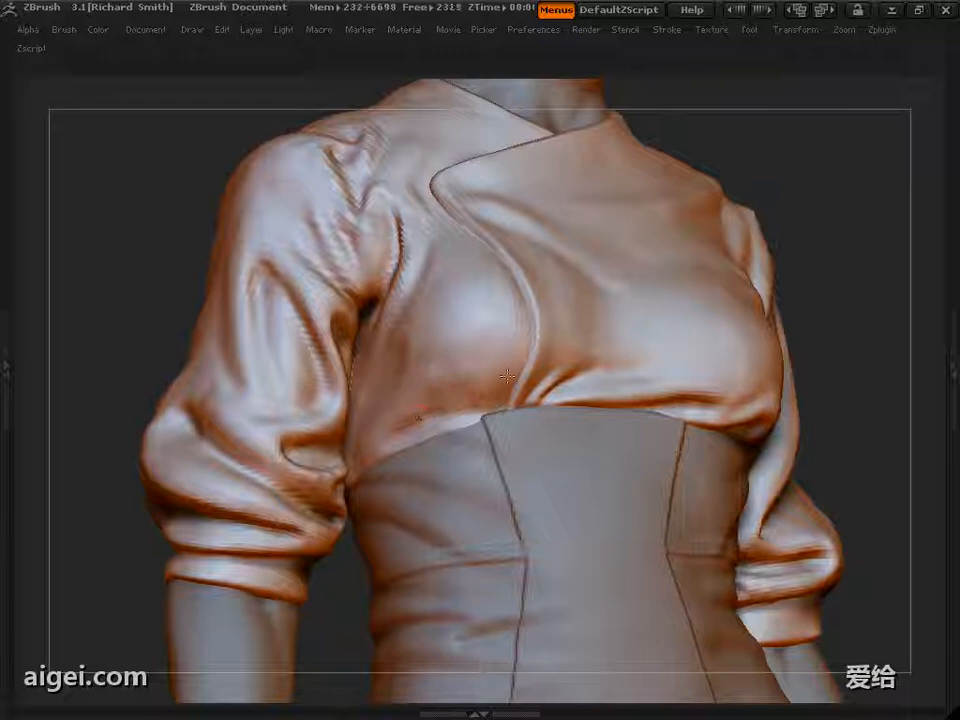
mouse_move(825, 325)
mouse_down()
mouse_move(850, 362)
mouse_move(858, 350)
mouse_up()
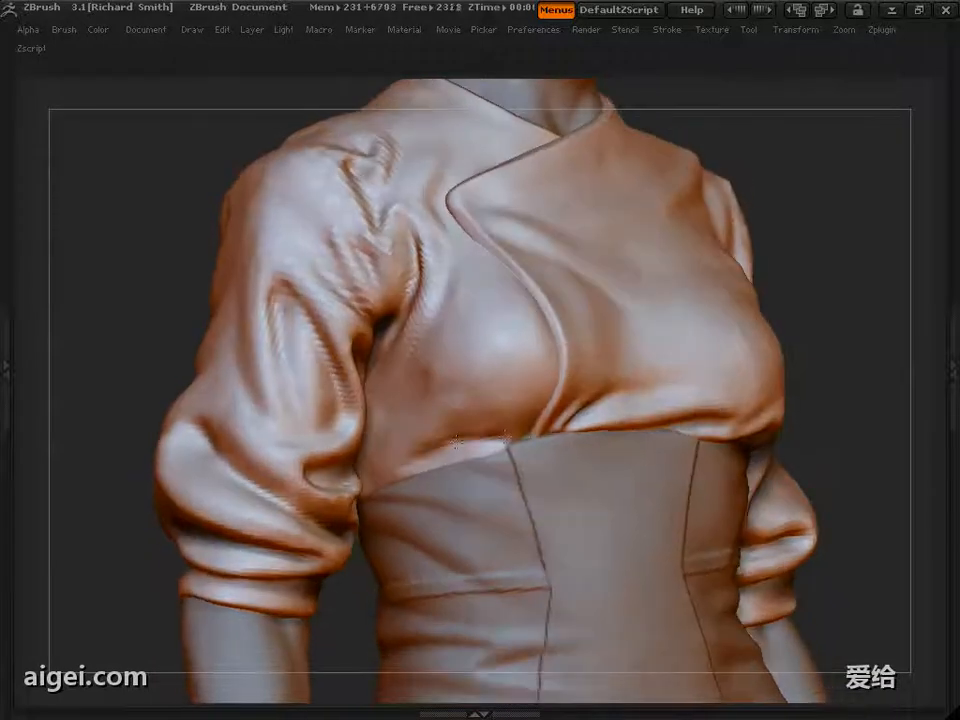
mouse_move(136, 316)
mouse_down()
mouse_move(180, 311)
mouse_move(112, 308)
mouse_up()
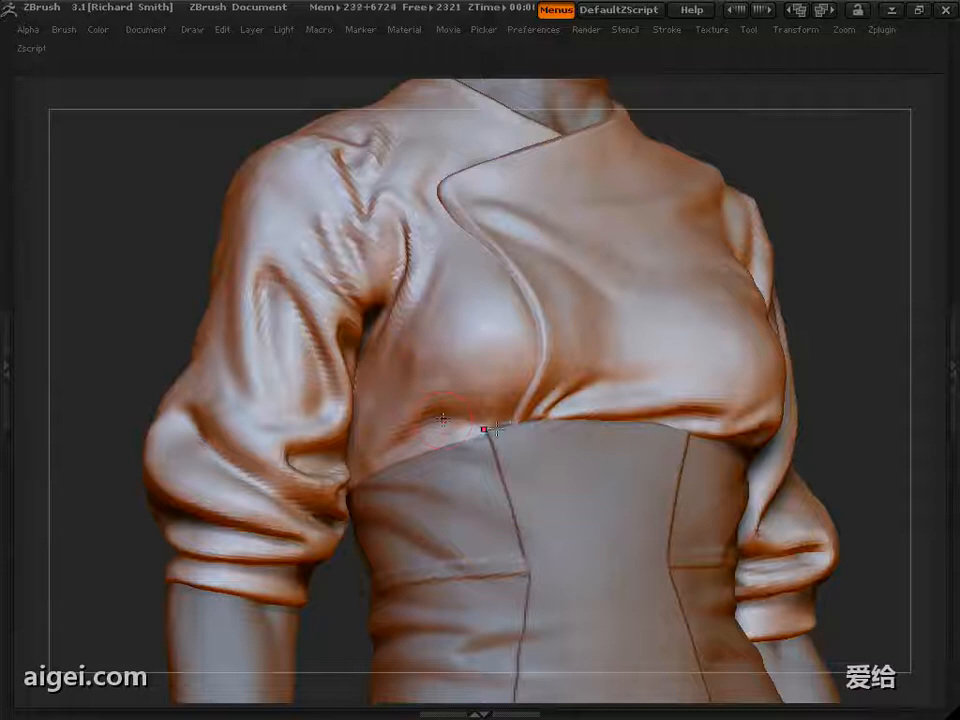
Sculpt a small dent and soft folds on the side of the right bust, below the armpit and down to the corset
mouse_move(836, 415)
alt+mouse_down()
mouse_move(810, 353)
mouse_move(862, 356)
alt+mouse_up()
alt+drag(780, 325, 660, 346)
drag(353, 412, 325, 412)
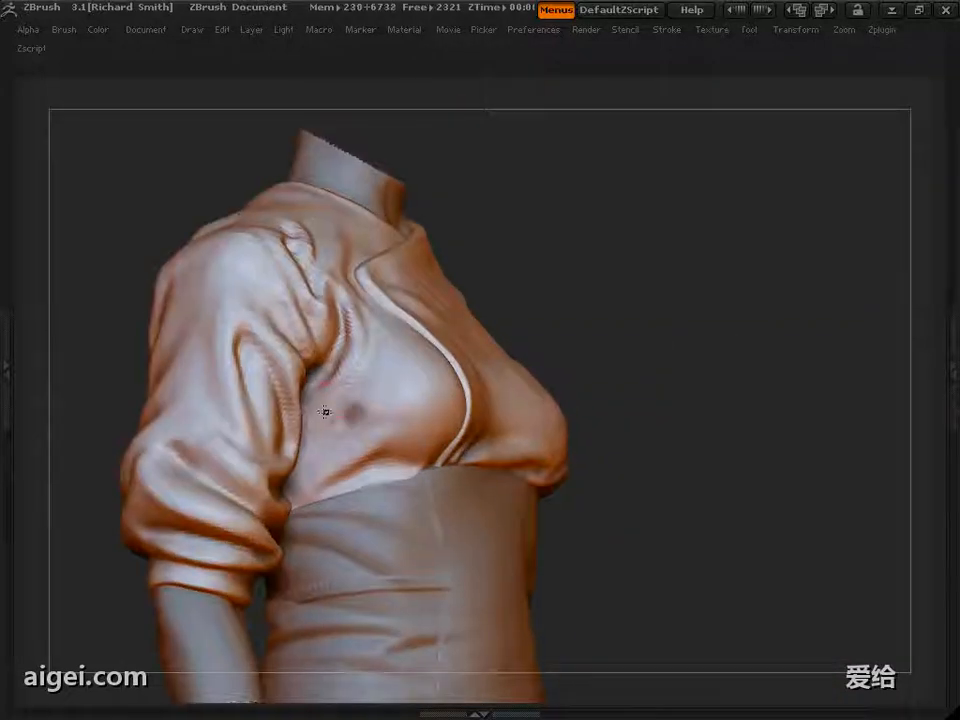
drag(413, 393, 247, 458)
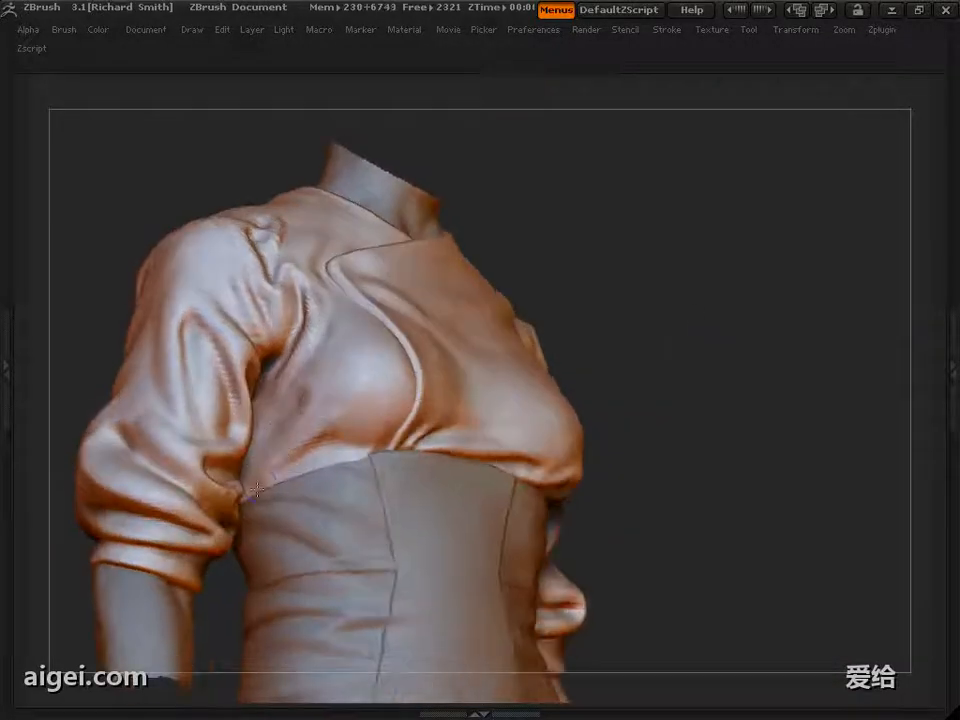
drag(690, 330, 630, 318)
drag(560, 334, 585, 345)
alt+drag(690, 330, 690, 390)
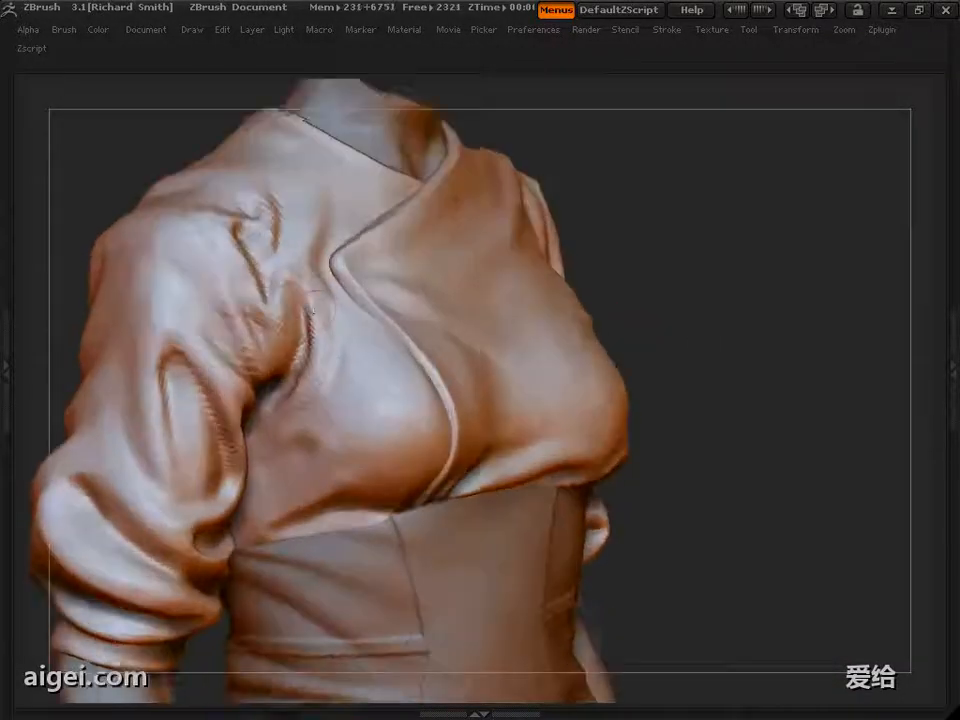
Carve a slanted crease across the upper chest just below the overlapping collar edge
mouse_move(850, 325)
mouse_down()
mouse_move(780, 341)
mouse_move(690, 384)
mouse_up()
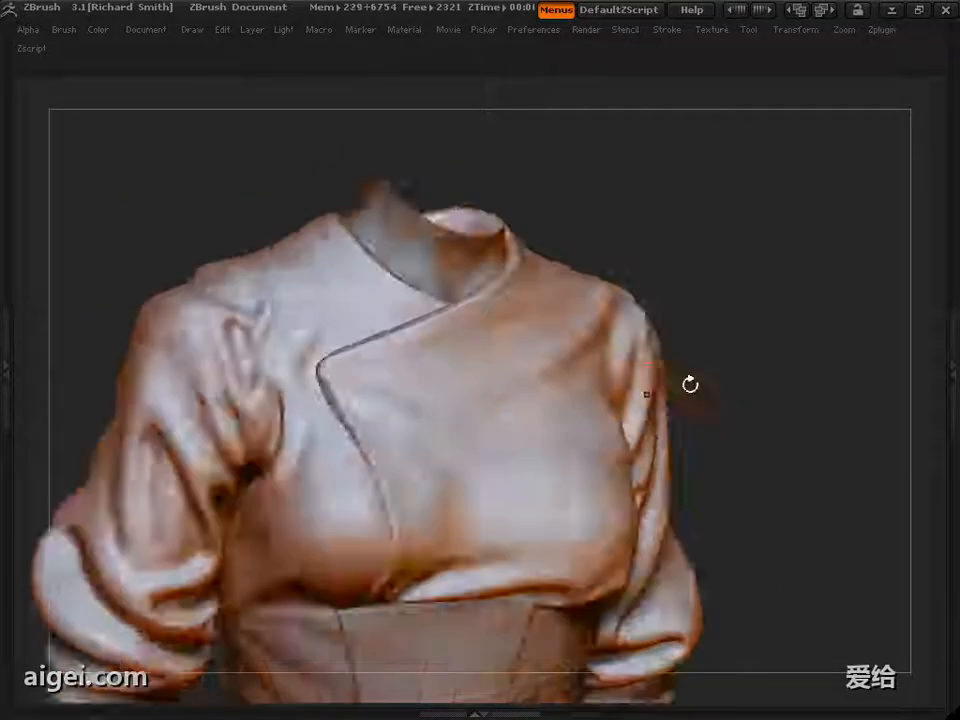
mouse_move(770, 450)
mouse_down()
mouse_move(705, 460)
mouse_move(700, 440)
mouse_up()
mouse_move(375, 455)
mouse_down()
mouse_move(439, 411)
mouse_move(330, 540)
mouse_up()
mouse_move(765, 370)
mouse_down()
mouse_move(821, 375)
mouse_move(776, 341)
mouse_move(755, 388)
mouse_move(680, 366)
mouse_up()
mouse_move(735, 410)
mouse_down()
mouse_move(790, 340)
mouse_move(752, 345)
mouse_up()
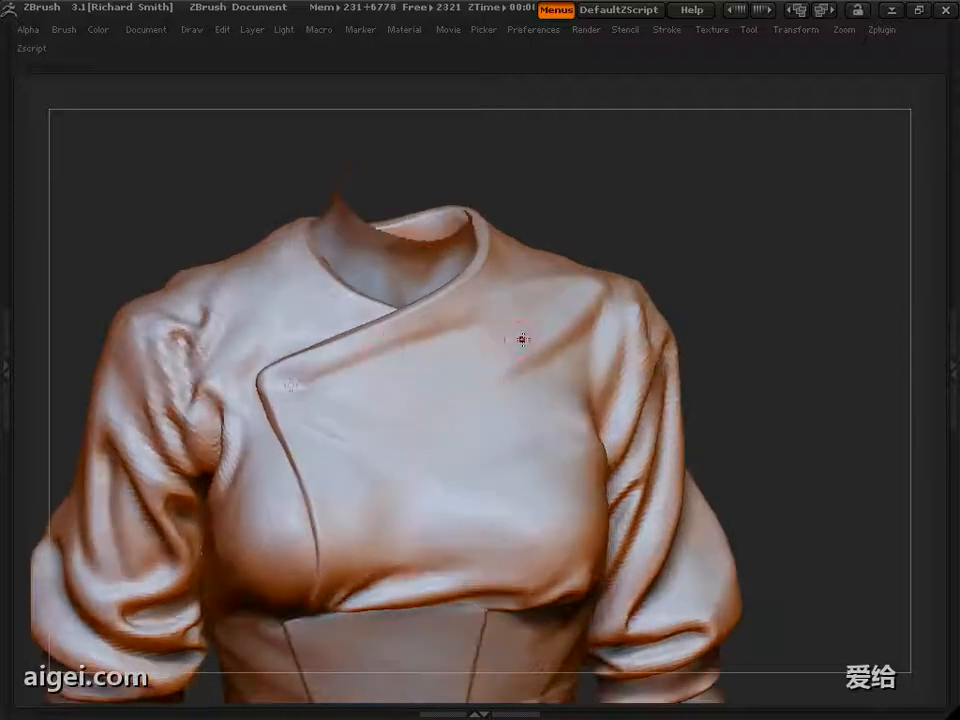
mouse_move(291, 386)
mouse_down()
mouse_move(375, 347)
mouse_move(419, 341)
mouse_up()
drag(850, 268, 790, 304)
mouse_move(260, 372)
mouse_down()
mouse_move(471, 317)
mouse_move(469, 340)
mouse_up()
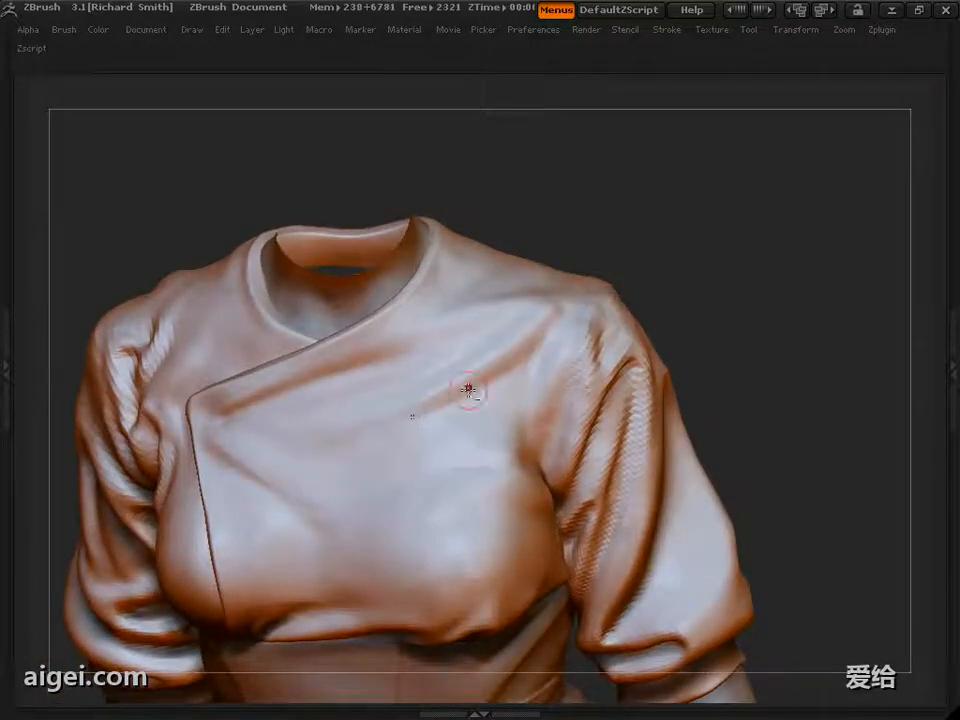
Refine the lower back of the blouse with folds running down to the corset, beginning beside the right sleeve
drag(754, 311, 572, 335)
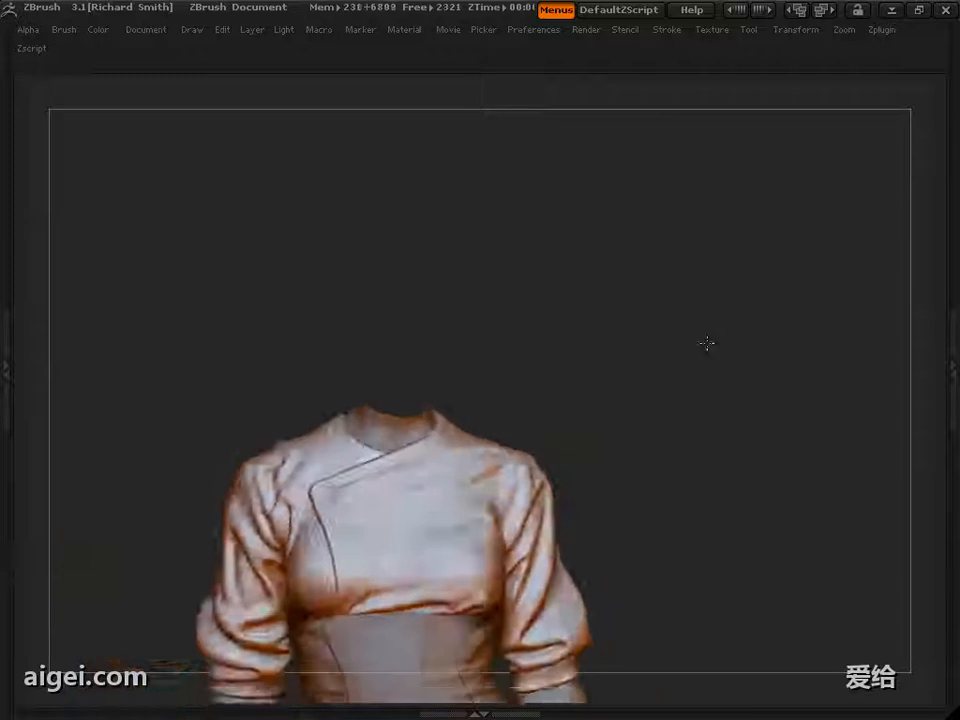
alt+drag(707, 343, 597, 300)
alt+drag(700, 330, 800, 345)
alt+drag(100, 470, 215, 270)
drag(690, 296, 776, 214)
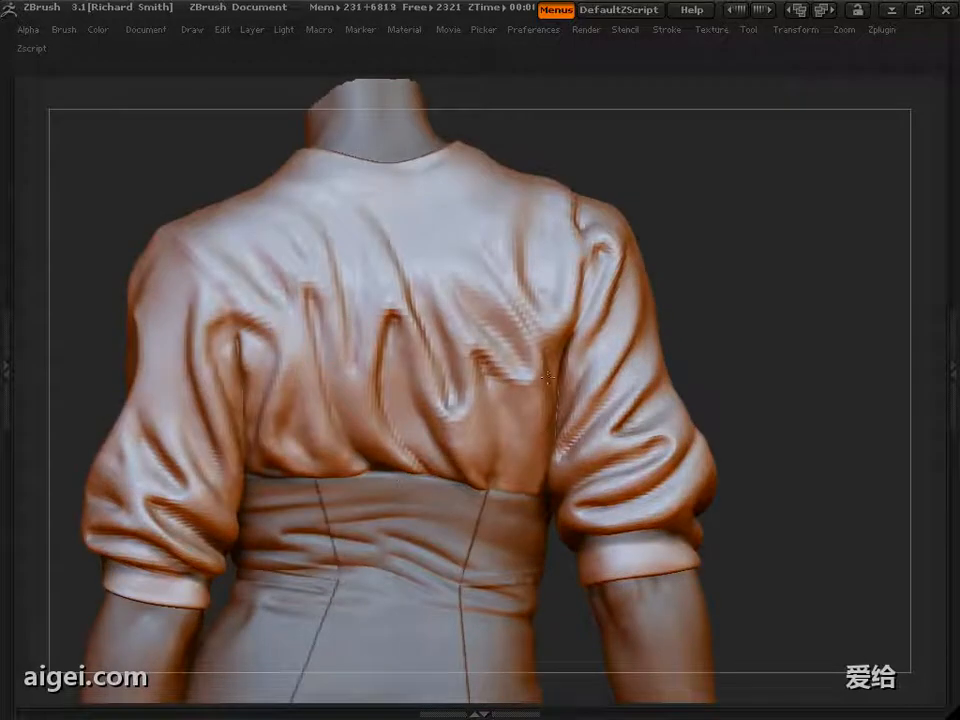
drag(546, 377, 515, 452)
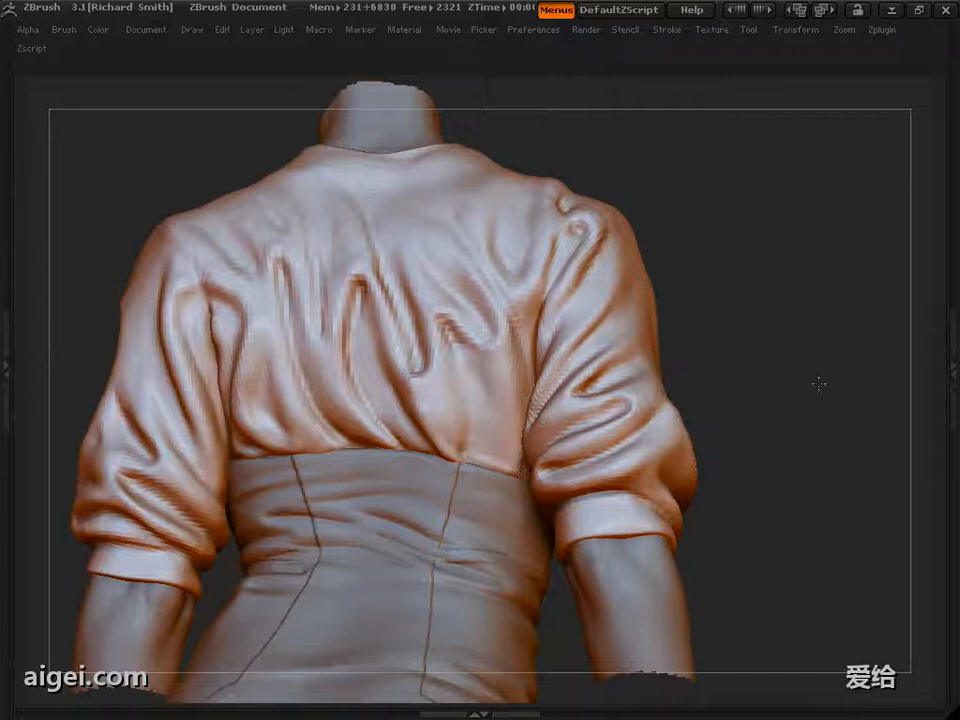
drag(821, 386, 330, 435)
drag(792, 335, 767, 384)
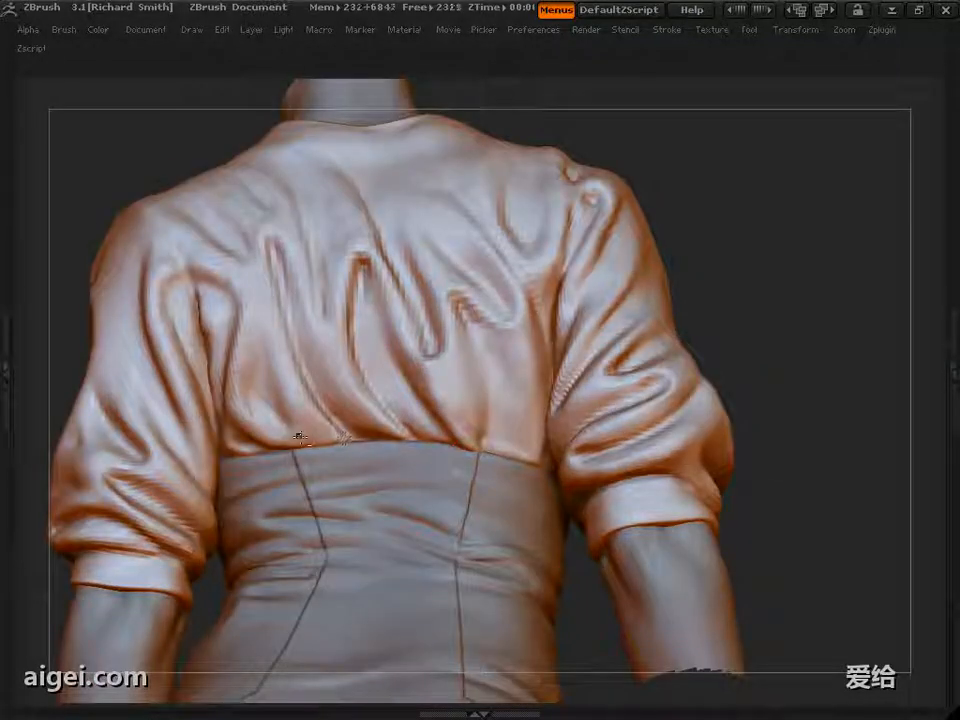
drag(808, 318, 806, 340)
drag(45, 182, 76, 206)
drag(84, 325, 72, 350)
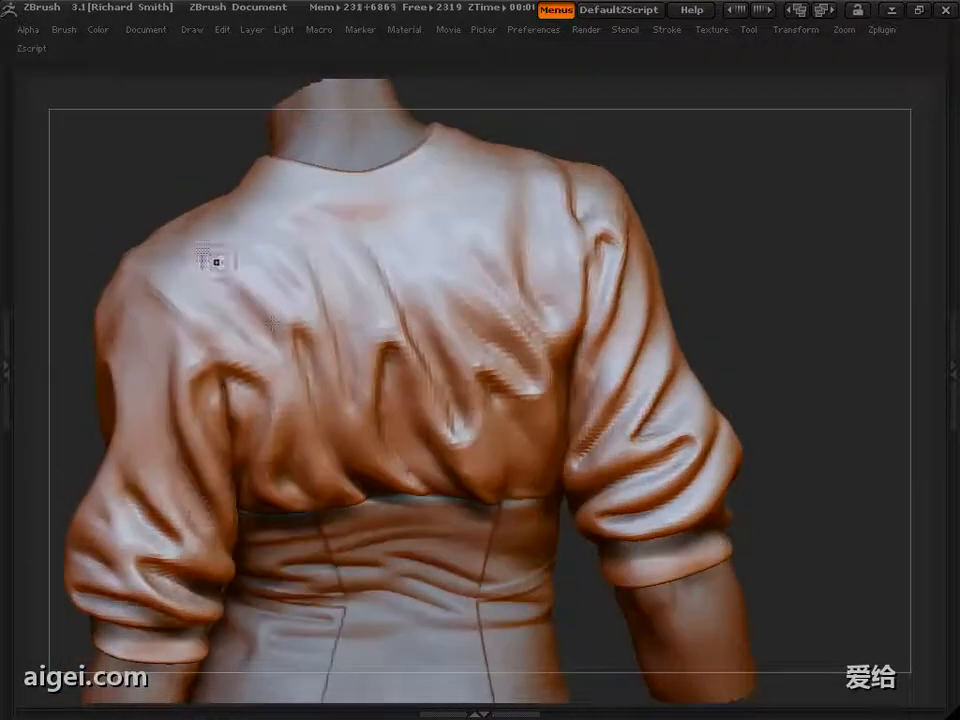
Soften the long vertical folds on the left half of the blouse's back
mouse_move(770, 215)
mouse_down()
mouse_move(756, 329)
mouse_move(819, 273)
mouse_move(800, 300)
mouse_up()
drag(299, 313, 281, 386)
drag(800, 290, 875, 290)
drag(376, 312, 343, 407)
drag(875, 285, 801, 283)
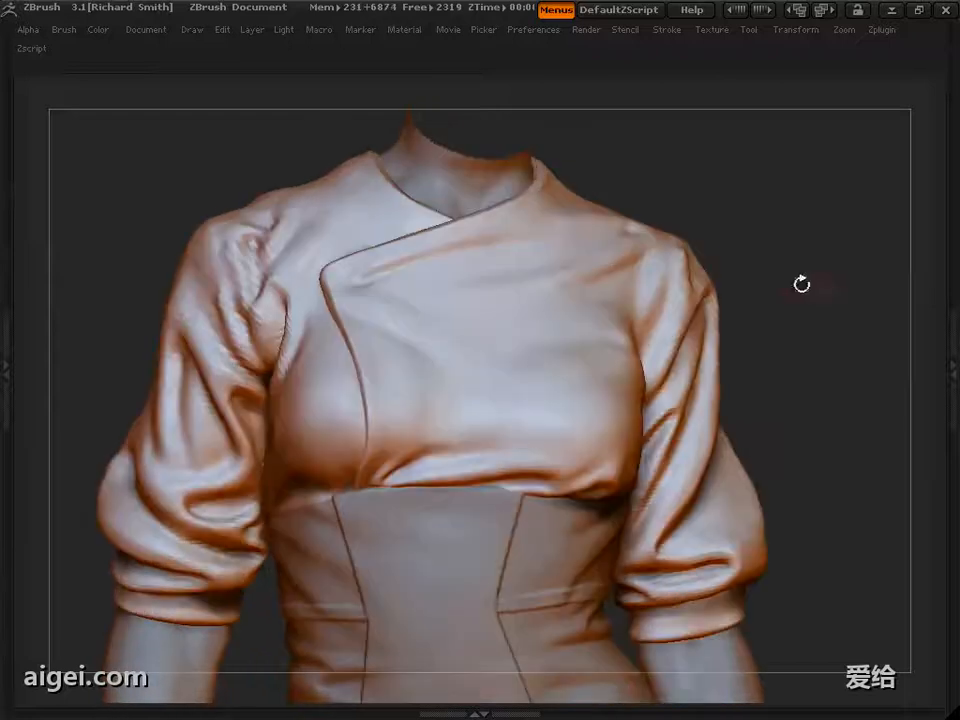
Refine the long folds on the front of the right upper sleeve down toward the elbow
alt+drag(98, 312, 300, 333)
drag(166, 228, 150, 232)
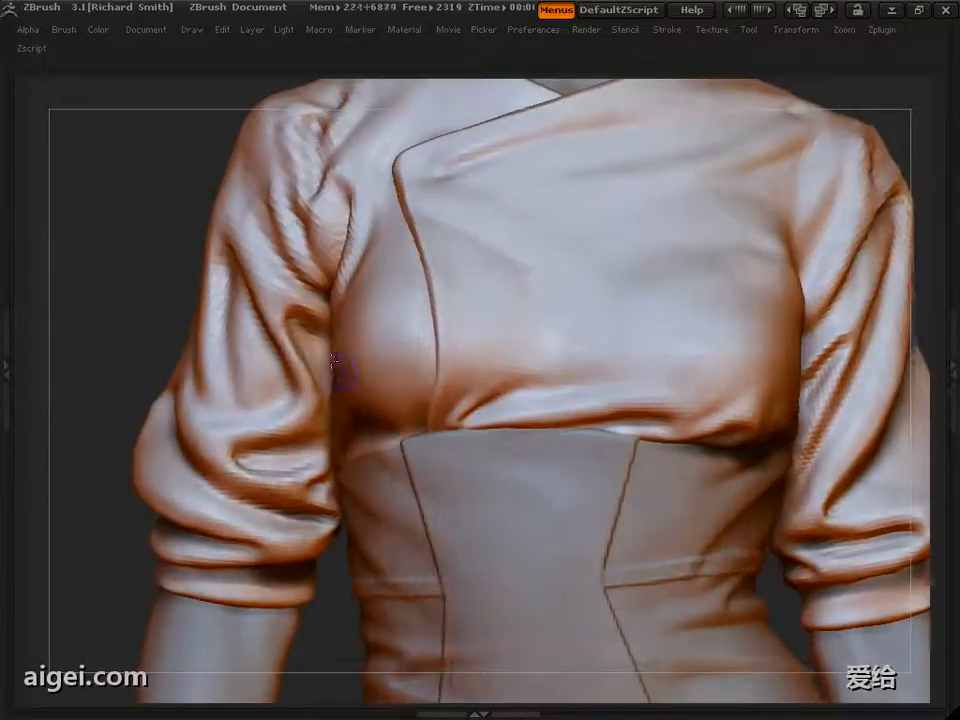
mouse_move(132, 337)
mouse_down()
mouse_move(141, 313)
mouse_move(160, 310)
mouse_up()
mouse_move(277, 232)
mouse_down()
mouse_move(312, 275)
mouse_move(328, 350)
mouse_up()
drag(150, 295, 134, 305)
mouse_move(250, 250)
mouse_down()
mouse_move(240, 297)
mouse_move(253, 244)
mouse_up()
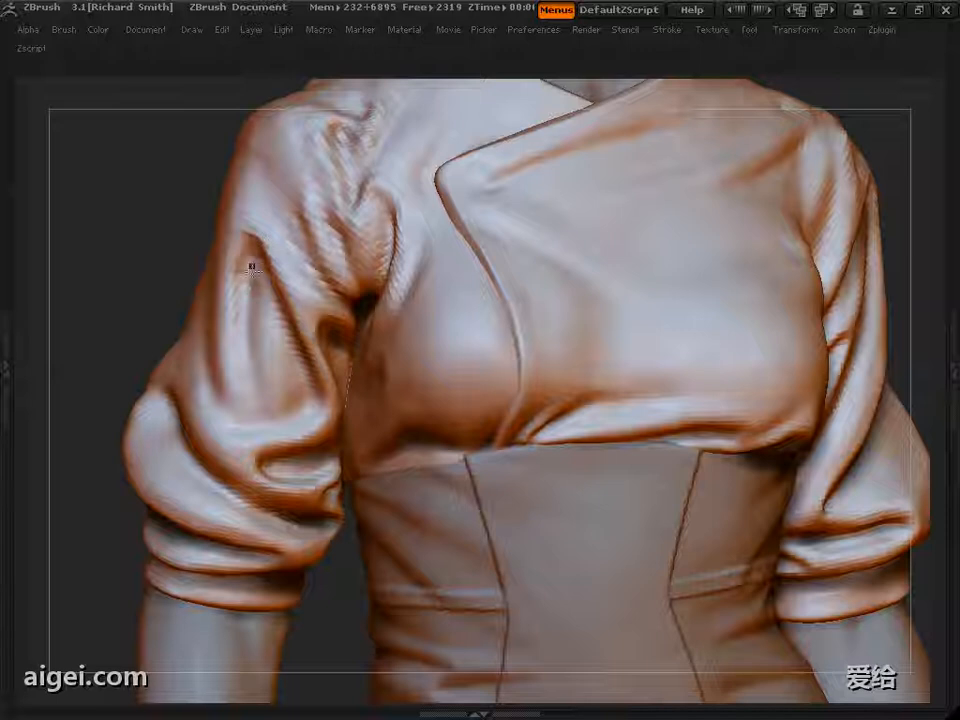
Refine the bunched folds at the right elbow above the cuff
drag(135, 288, 107, 198)
drag(54, 317, 54, 290)
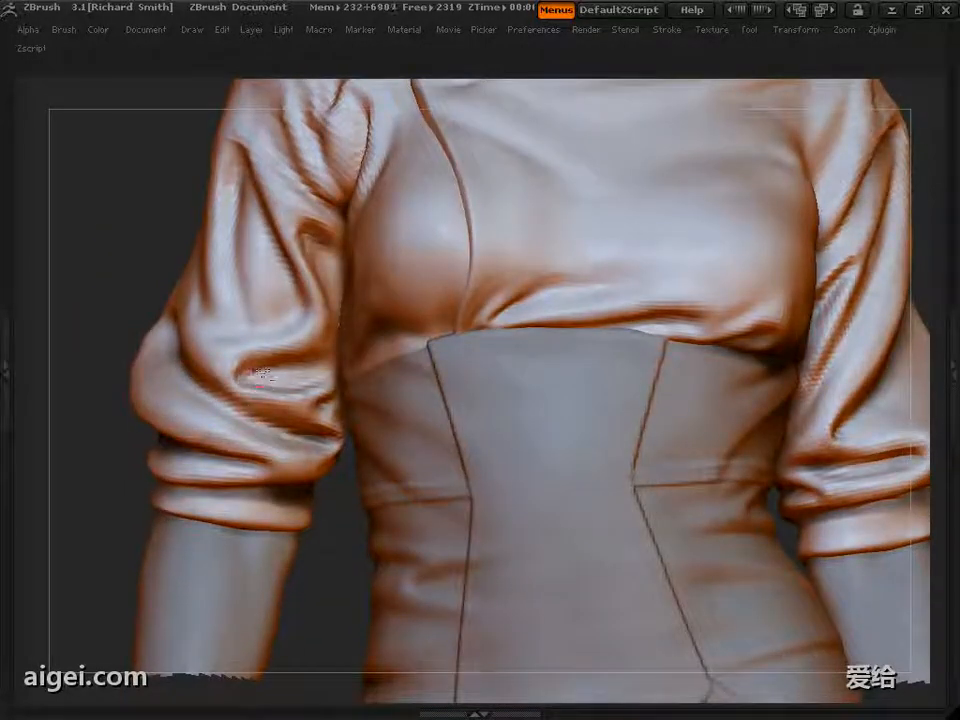
drag(88, 428, 73, 370)
drag(88, 420, 160, 345)
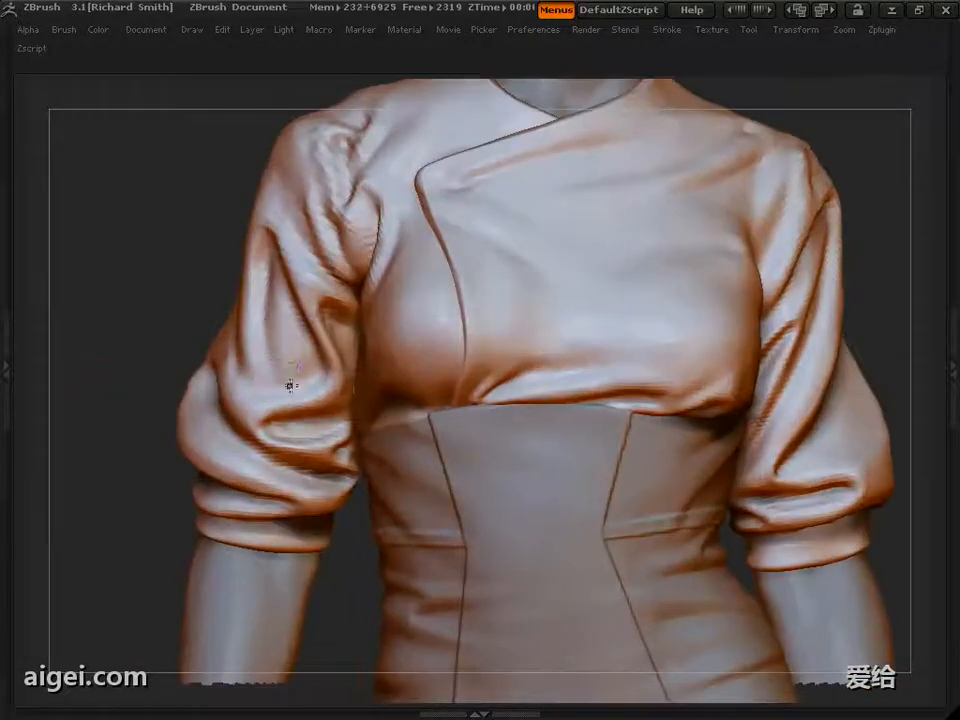
drag(109, 269, 48, 275)
Carve a short crease from the left armpit inward across the side of the chest
alt+drag(770, 420, 735, 415)
mouse_move(758, 371)
alt+mouse_down()
mouse_move(791, 319)
mouse_move(733, 332)
alt+mouse_up()
drag(417, 330, 289, 342)
drag(706, 287, 686, 289)
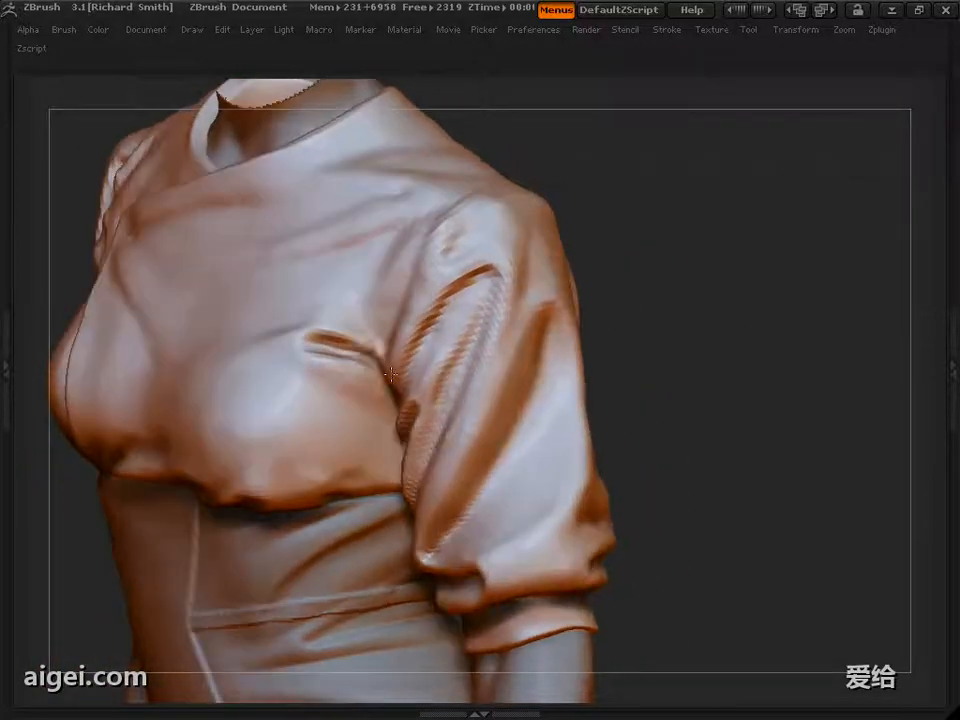
drag(352, 332, 394, 372)
mouse_move(690, 300)
mouse_down()
mouse_move(732, 300)
mouse_move(685, 335)
mouse_up()
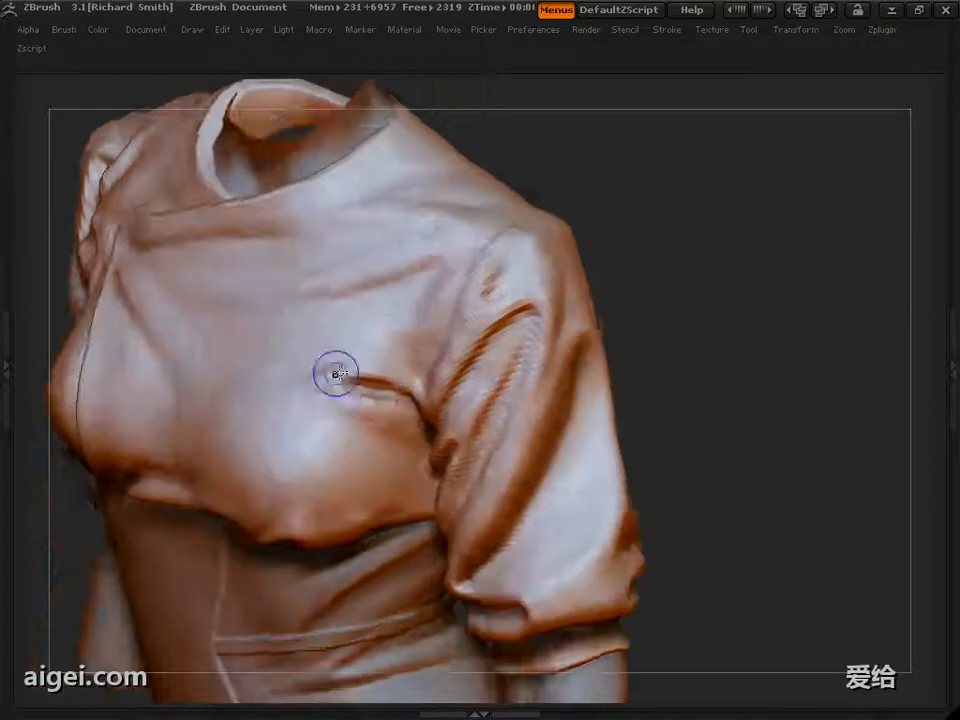
Soften and shorten the inner end of the crease at the left armpit so it blends into the chest
drag(336, 375, 382, 388)
drag(672, 338, 652, 325)
drag(349, 375, 380, 382)
mouse_move(735, 300)
mouse_down()
mouse_move(806, 293)
mouse_move(746, 336)
mouse_up()
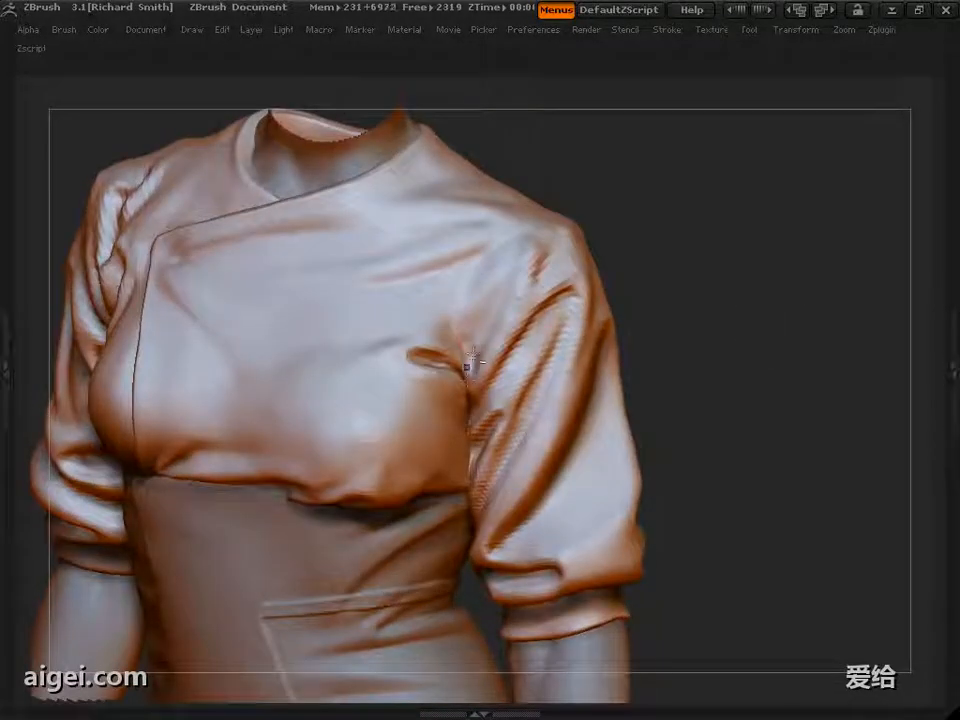
drag(700, 300, 660, 305)
drag(409, 347, 432, 378)
mouse_move(640, 290)
mouse_down()
mouse_move(672, 286)
mouse_move(664, 229)
mouse_move(613, 221)
mouse_move(645, 230)
mouse_up()
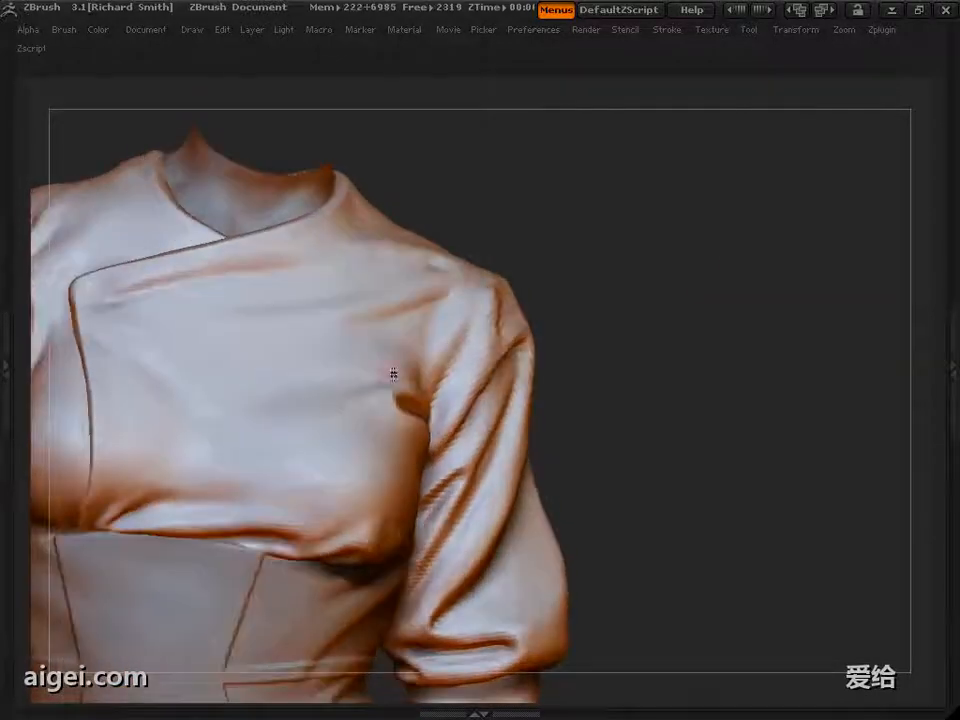
Switch to the Move brush and reshape the puffed form of the left sleeve above its cuff
alt+drag(640, 400, 640, 314)
mouse_move(745, 342)
mouse_down()
mouse_move(699, 345)
mouse_move(745, 345)
mouse_up()
alt+drag(600, 400, 531, 358)
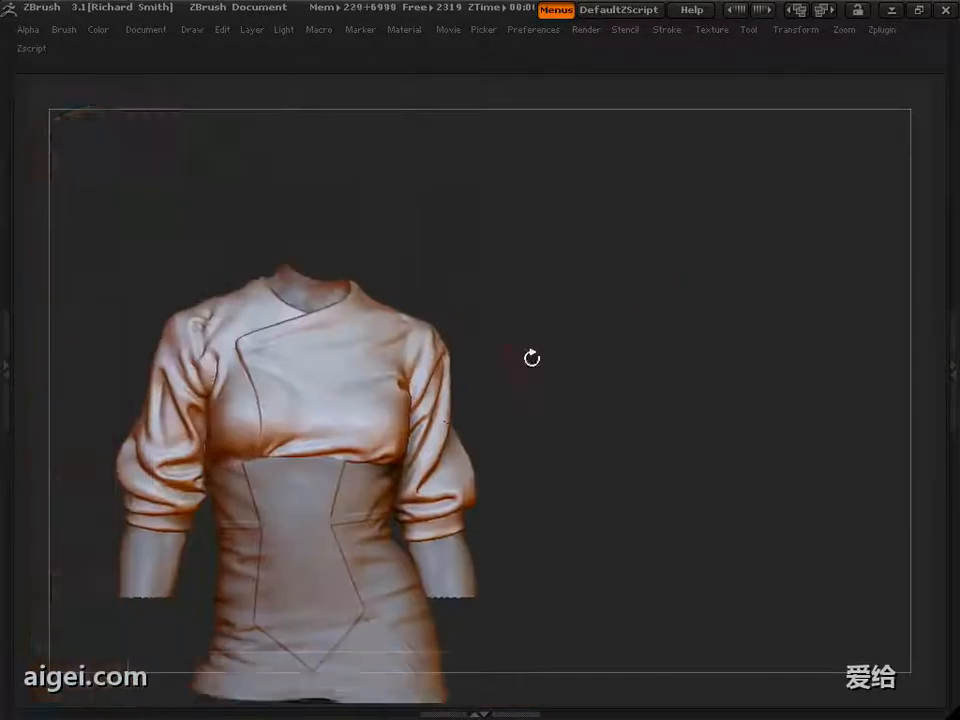
key(Tab)
key(b)
key(f)
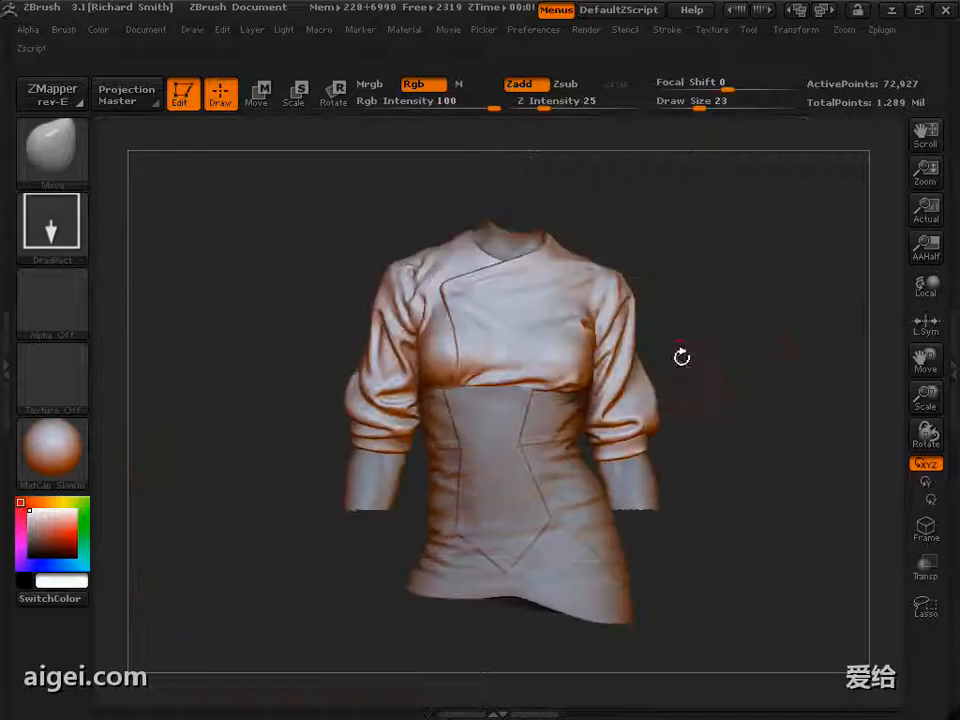
key(Tab)
alt+drag(774, 369, 655, 402)
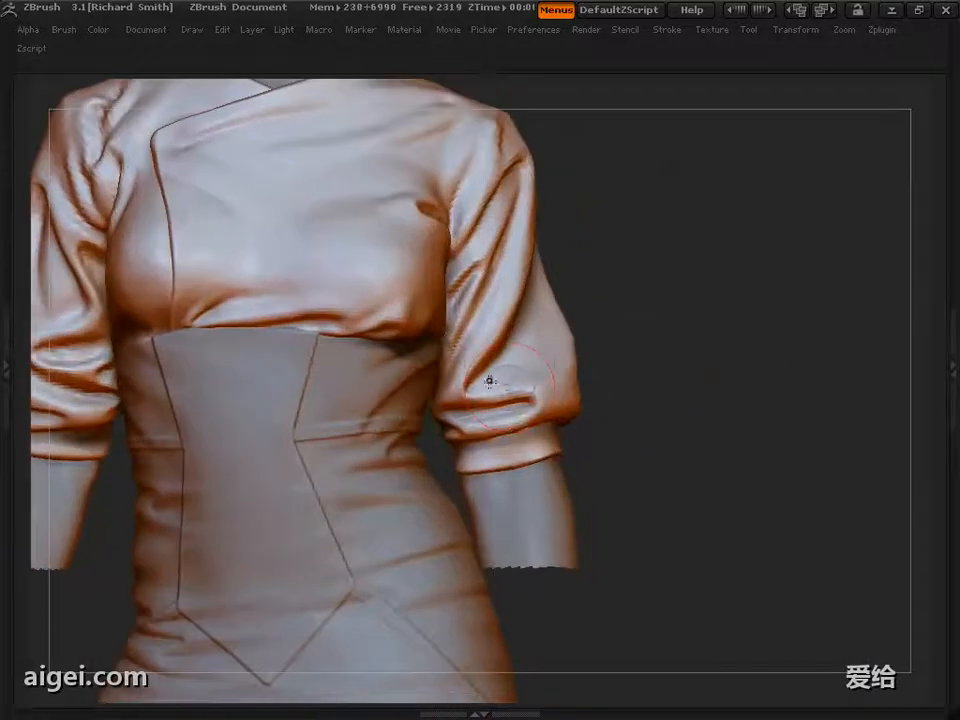
alt+drag(732, 308, 725, 396)
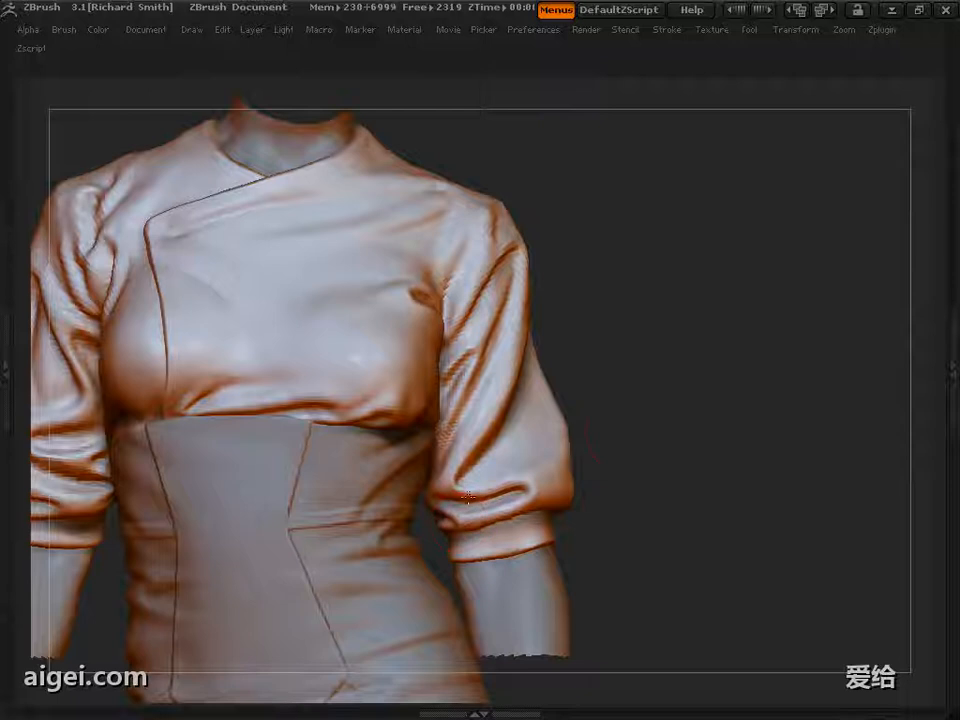
drag(615, 431, 511, 390)
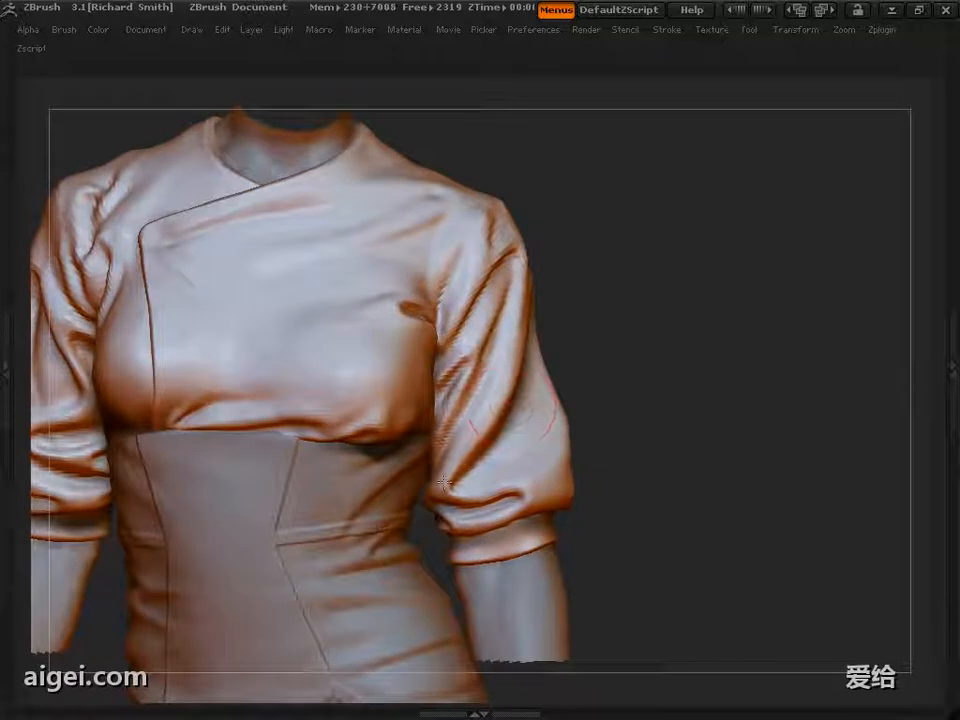
drag(678, 370, 455, 385)
mouse_move(622, 375)
mouse_down()
mouse_move(718, 377)
mouse_move(684, 378)
mouse_up()
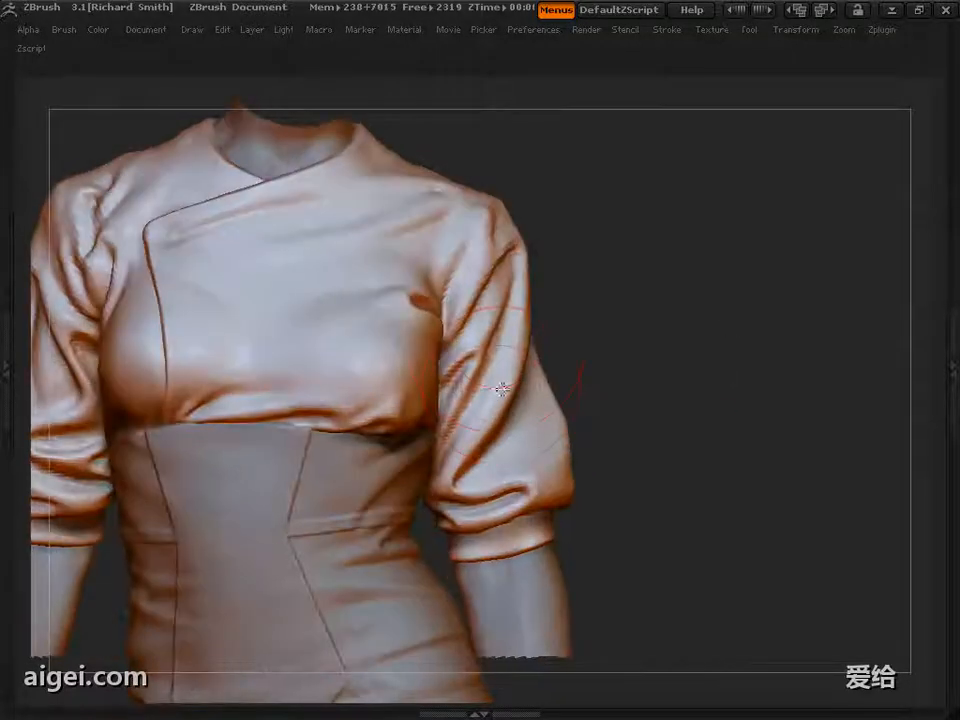
Adjust the brush size and reshape the left sleeve above the cuff and the fold behind the left armpit
mouse_move(647, 304)
mouse_down()
mouse_move(819, 298)
mouse_move(692, 313)
mouse_move(790, 342)
mouse_up()
mouse_move(455, 194)
mouse_down()
mouse_move(182, 336)
mouse_move(184, 395)
mouse_up()
key(s)
click(267, 477)
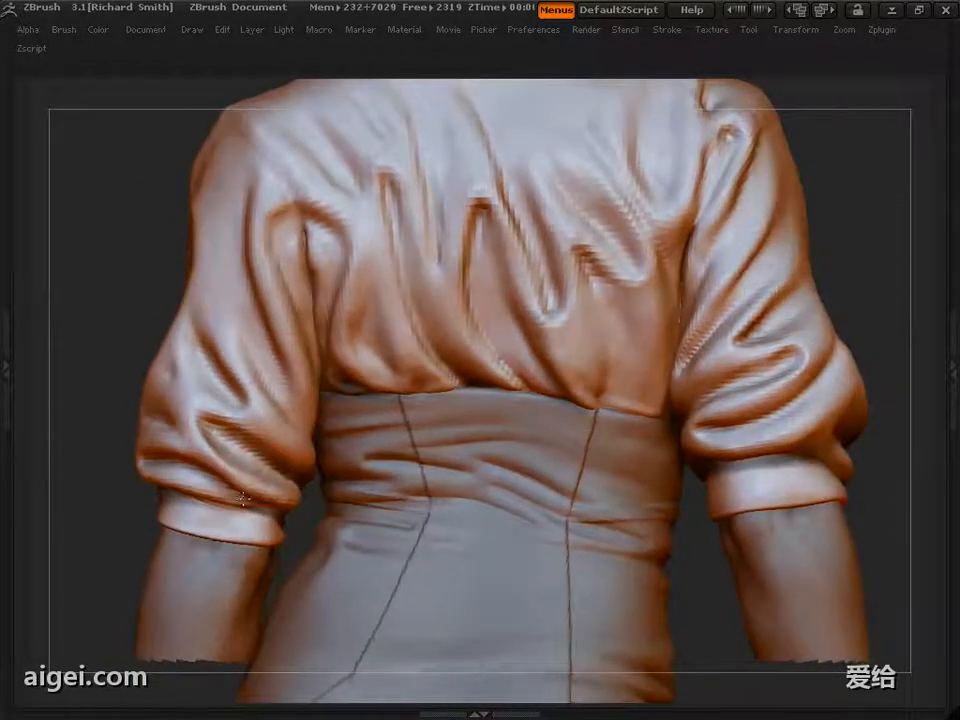
drag(271, 304, 357, 231)
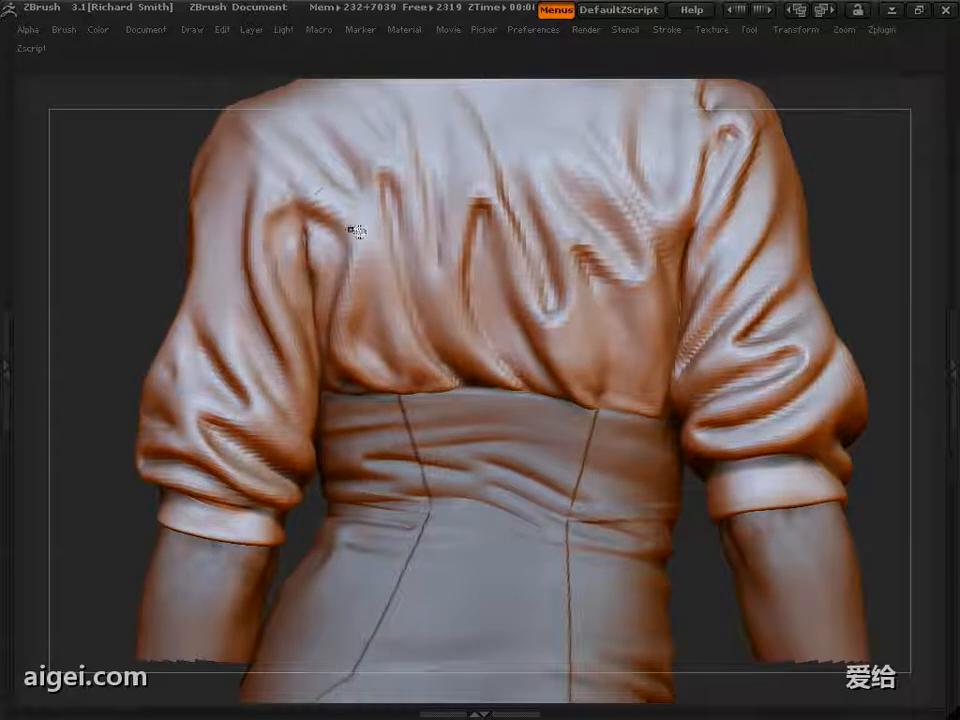
Adjust the brush size and reshape the zigzag folds on the right half of the blouse's back
mouse_move(132, 381)
mouse_down()
mouse_move(182, 317)
mouse_move(88, 300)
mouse_up()
alt+drag(88, 300, 68, 367)
key(s)
click(268, 396)
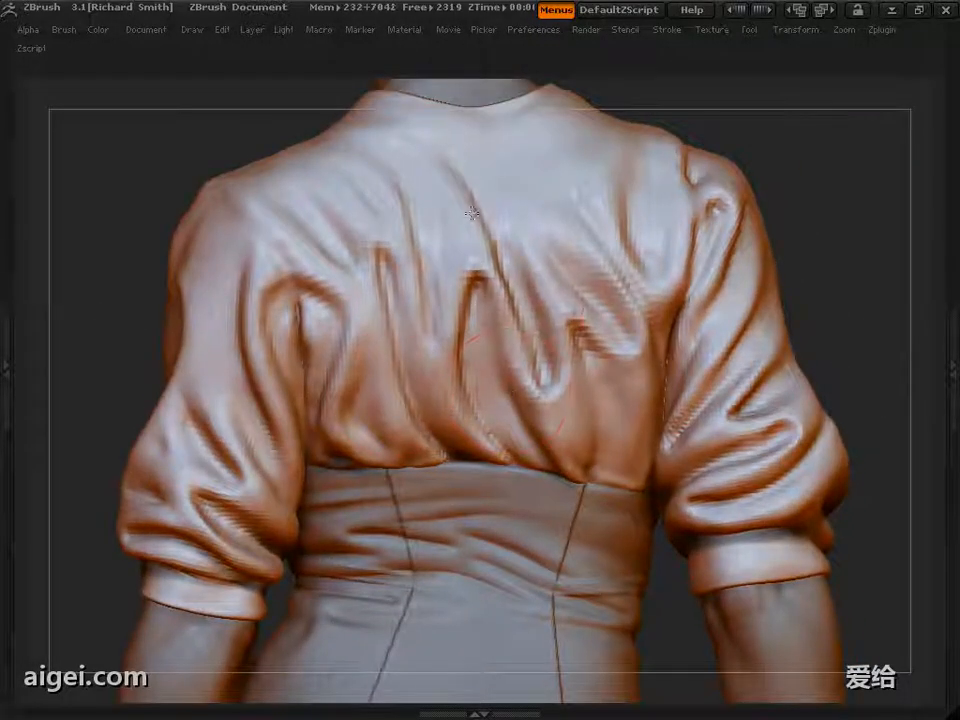
drag(568, 339, 579, 392)
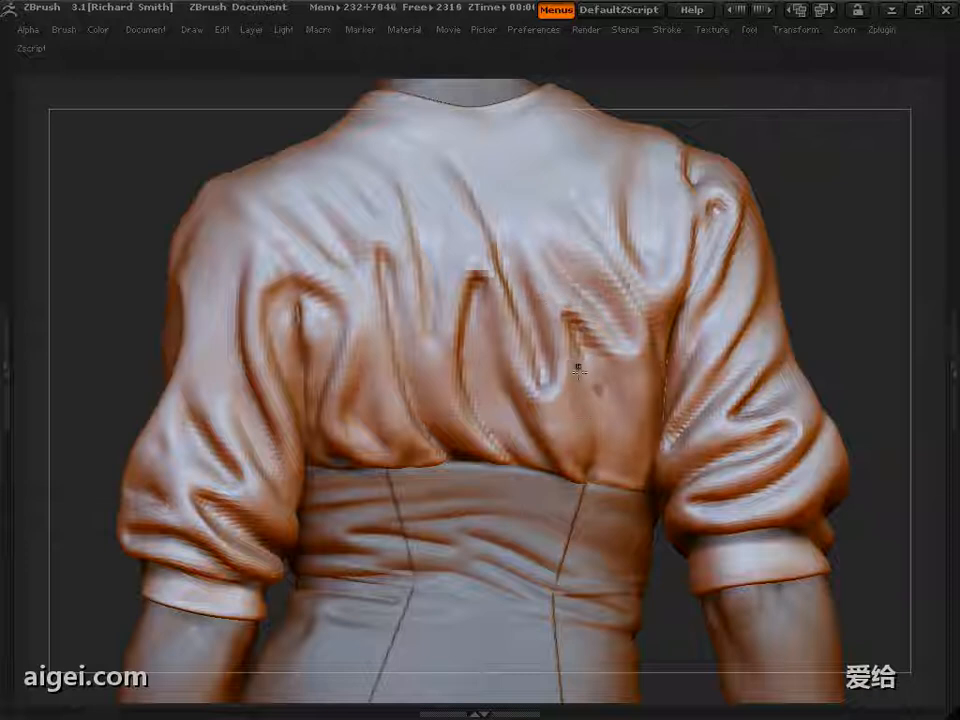
Adjust the brush size and reshape the upper-arm contour of the right sleeve from the back
mouse_move(873, 261)
mouse_down()
mouse_move(855, 259)
mouse_move(870, 253)
mouse_move(696, 254)
mouse_up()
key(s)
click(578, 317)
key(s)
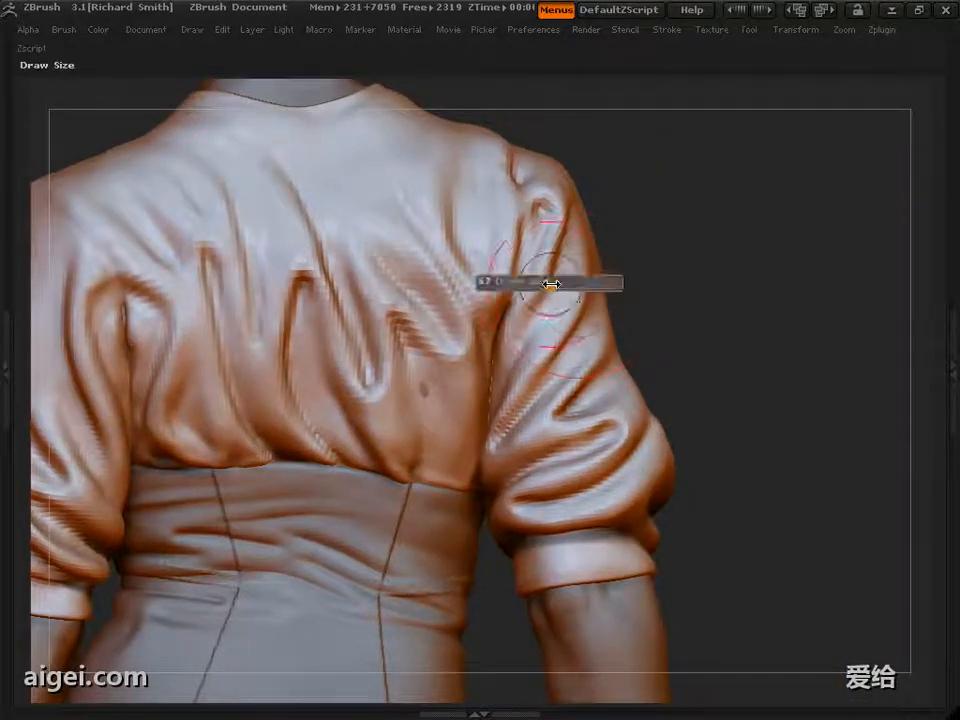
click(551, 283)
key(s)
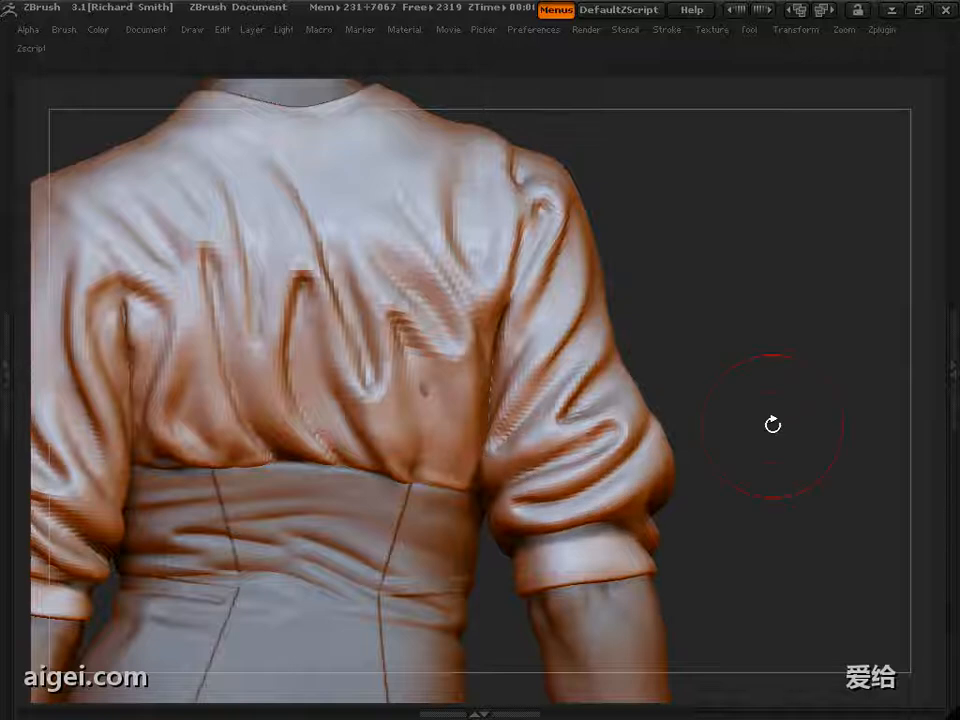
alt+drag(773, 424, 767, 384)
mouse_move(700, 425)
mouse_down()
mouse_move(600, 440)
mouse_move(716, 394)
mouse_move(765, 362)
mouse_move(760, 263)
mouse_move(774, 375)
mouse_up()
key(s)
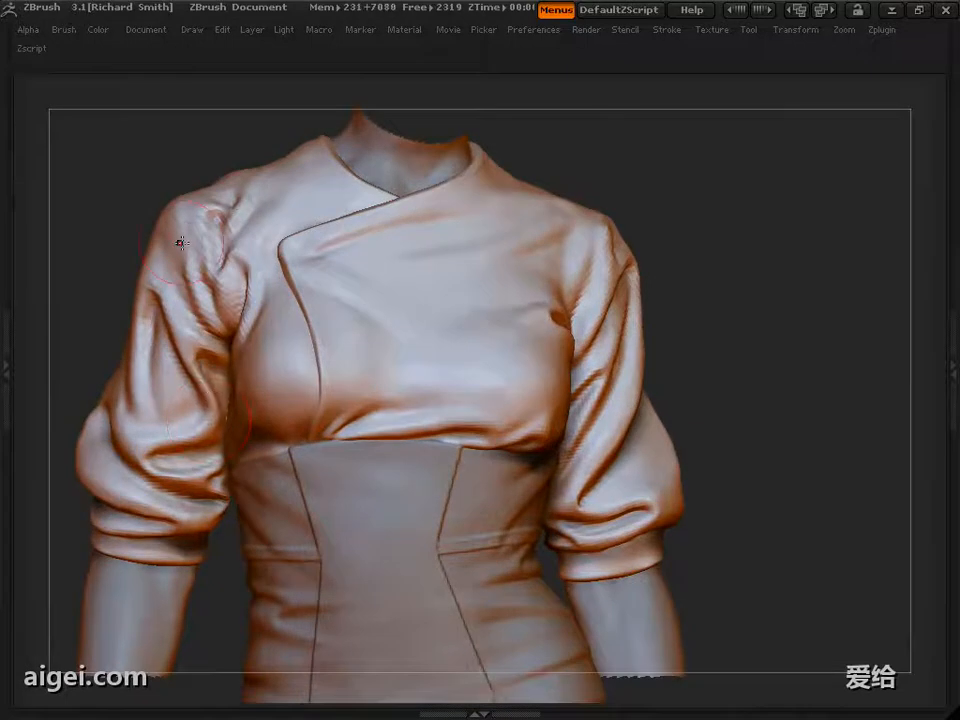
Resize the brush and reshape the outlines and inner folds of both sleeves from the front and the back
key(Tab)
key(Tab)
alt+drag(80, 350, 102, 342)
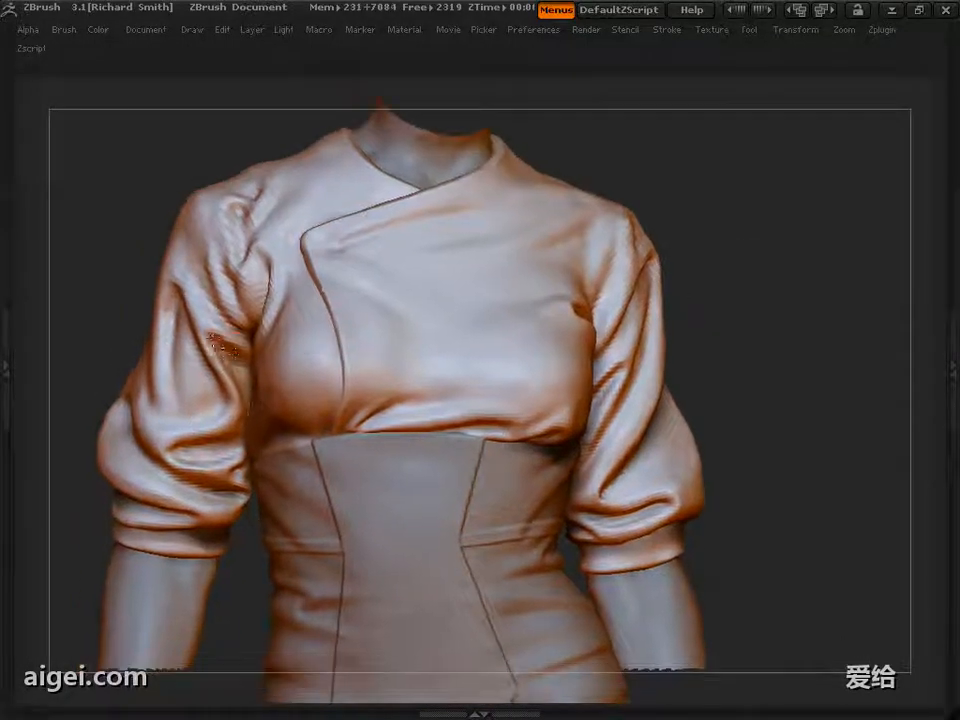
drag(865, 408, 788, 406)
alt+drag(788, 406, 713, 355)
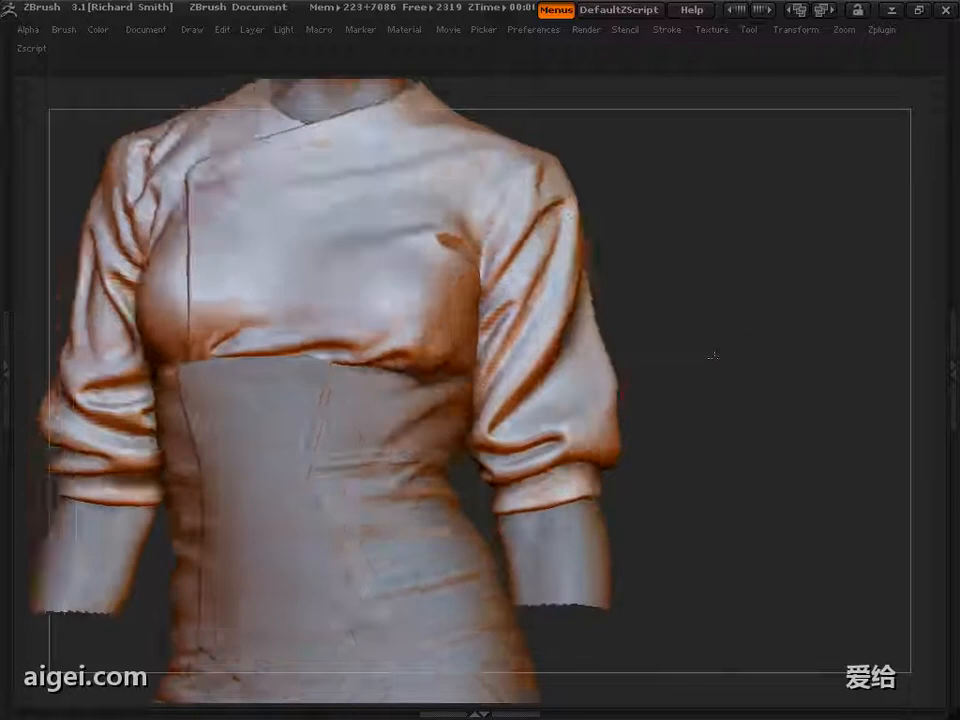
mouse_move(636, 390)
mouse_down()
mouse_move(628, 419)
mouse_move(512, 461)
mouse_move(663, 340)
mouse_move(729, 315)
mouse_move(636, 381)
mouse_move(599, 347)
mouse_move(701, 341)
mouse_move(559, 401)
mouse_move(681, 327)
mouse_move(722, 351)
mouse_move(825, 332)
mouse_move(800, 385)
mouse_up()
mouse_move(140, 360)
mouse_down()
mouse_move(756, 315)
mouse_move(782, 347)
mouse_move(785, 410)
mouse_up()
key(s)
mouse_move(527, 427)
mouse_down()
mouse_move(490, 412)
mouse_move(505, 370)
mouse_move(500, 310)
mouse_up()
mouse_move(775, 330)
mouse_down()
mouse_move(777, 350)
mouse_move(733, 315)
mouse_move(738, 345)
mouse_move(760, 325)
mouse_up()
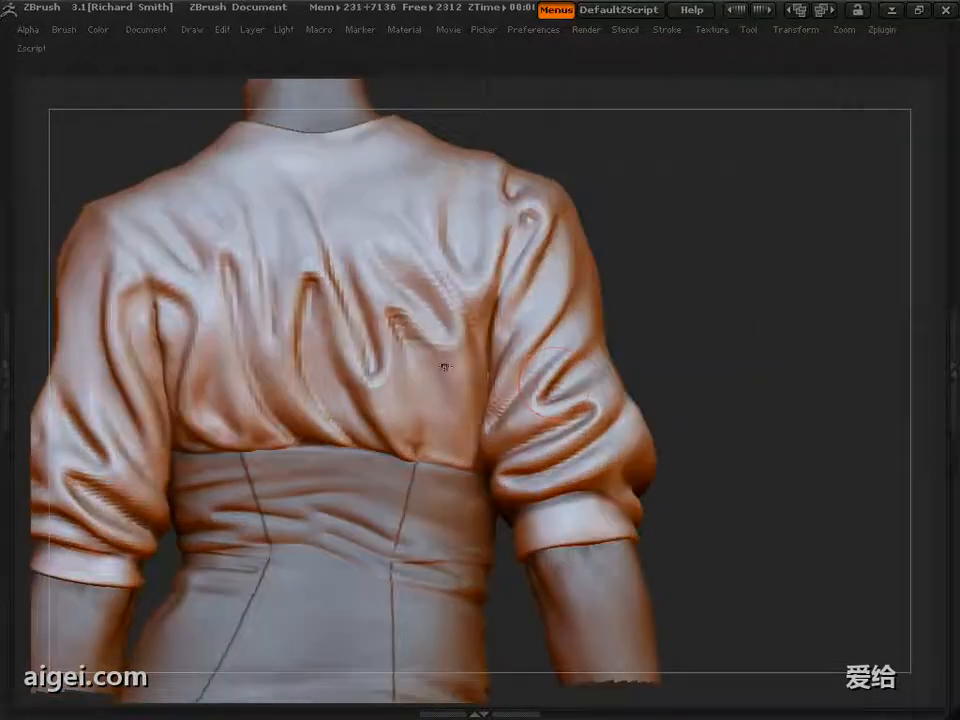
Adjust the brush size and nudge the folds on the right sleeve's upper arm into shape from the back
drag(701, 348, 705, 361)
key(s)
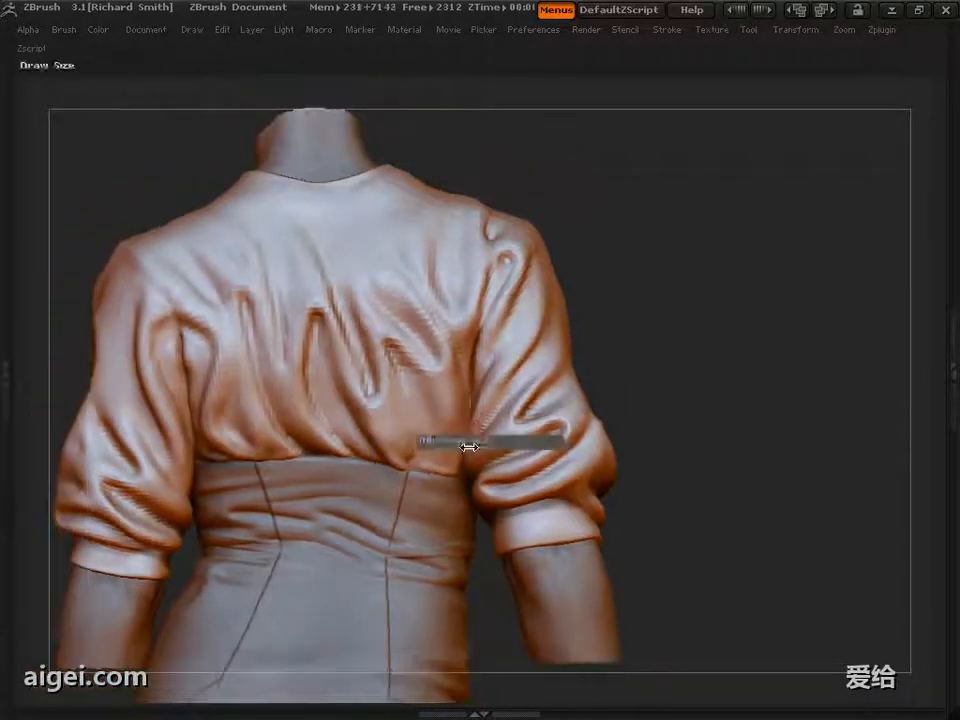
drag(690, 415, 761, 279)
alt+drag(650, 373, 642, 405)
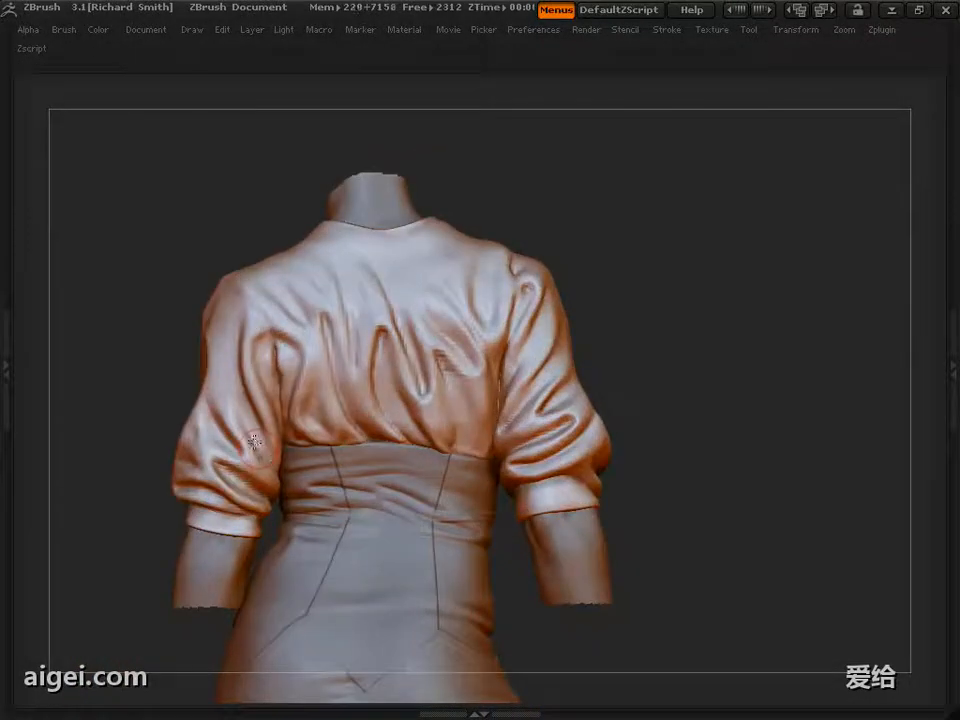
mouse_move(741, 393)
mouse_down()
mouse_move(787, 379)
mouse_move(790, 412)
mouse_up()
drag(546, 308, 534, 315)
mouse_move(838, 345)
alt+mouse_down()
mouse_move(851, 373)
mouse_move(831, 351)
mouse_move(864, 347)
mouse_move(851, 362)
mouse_move(735, 294)
mouse_move(741, 318)
alt+mouse_up()
Raise the subdivision level and refine the creases around the left armpit and along the left sleeve's inner side
key(d)
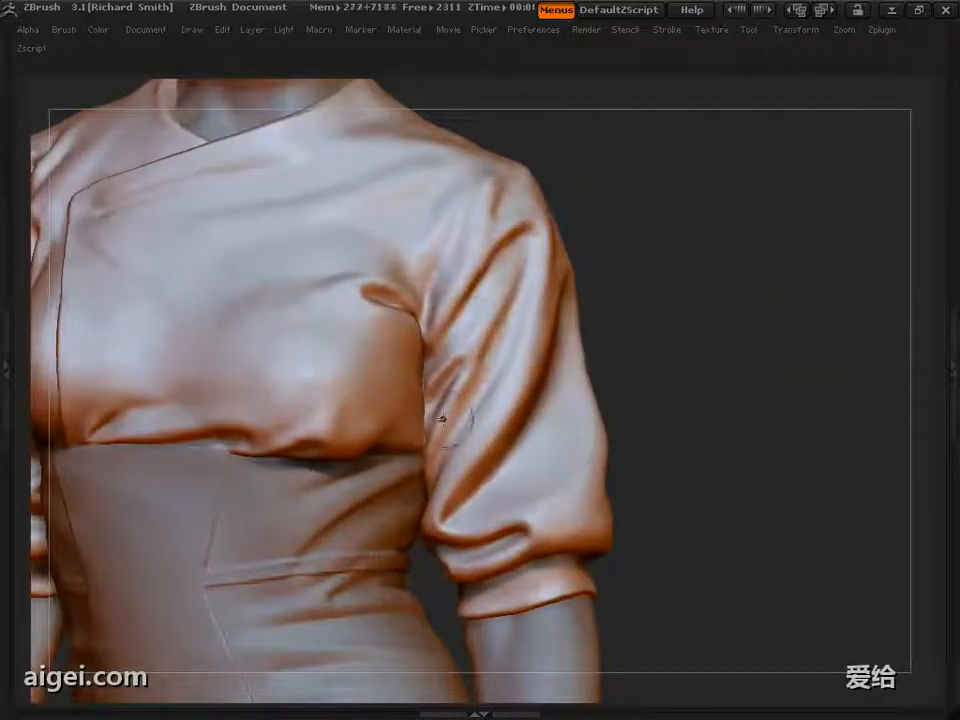
drag(630, 366, 644, 349)
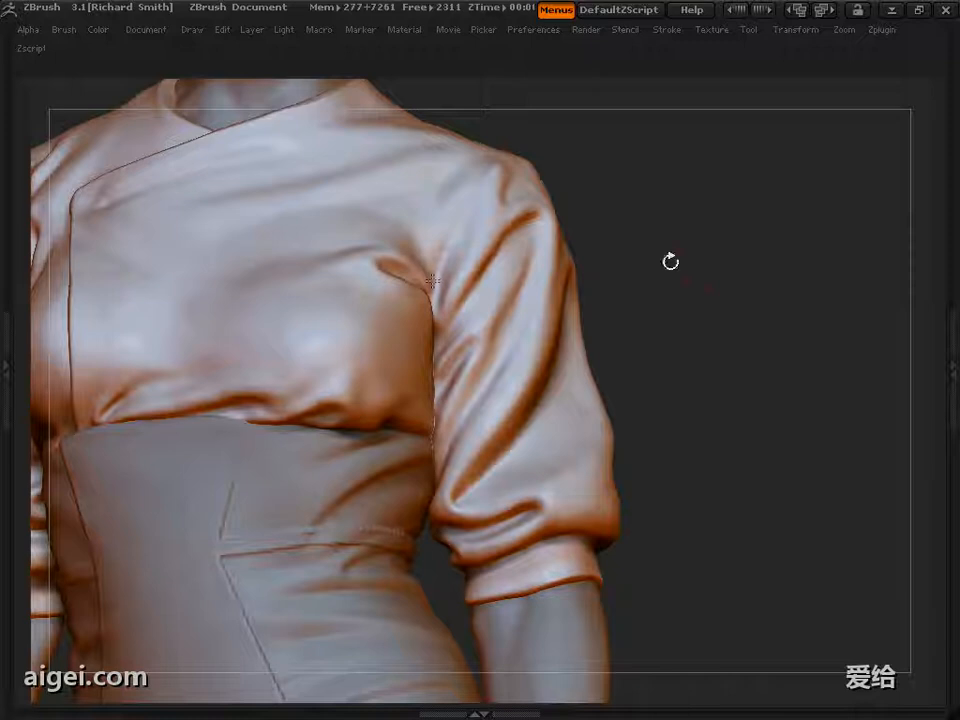
drag(671, 261, 612, 300)
drag(640, 360, 662, 350)
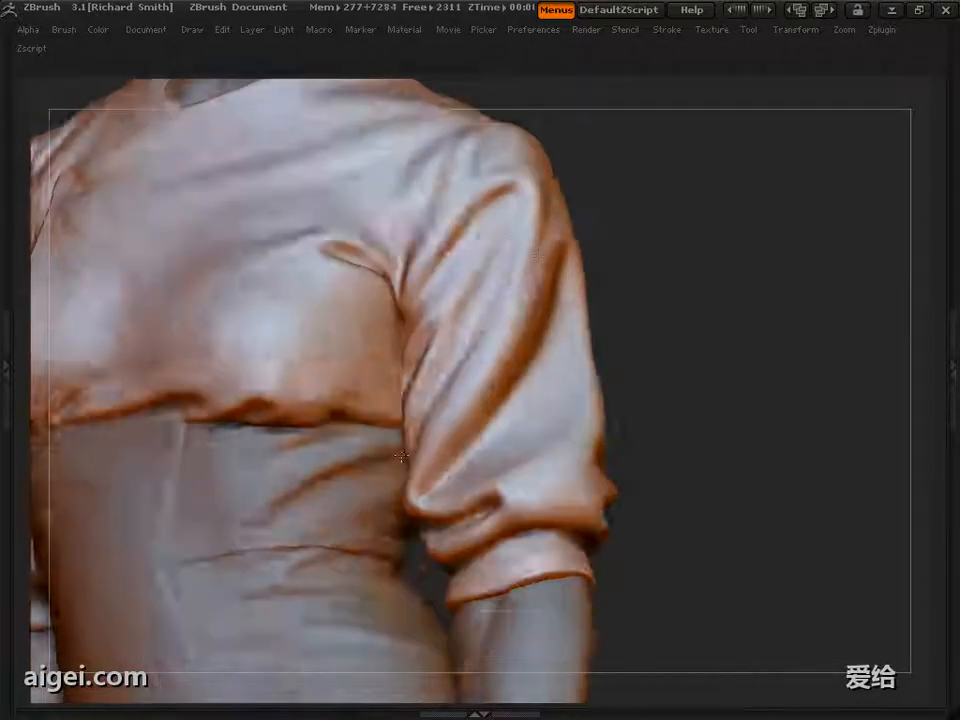
drag(660, 400, 675, 430)
drag(640, 510, 527, 527)
Refine the diagonal folds on the left sleeve's upper arm, working from above and from below
drag(675, 355, 715, 370)
drag(620, 330, 662, 318)
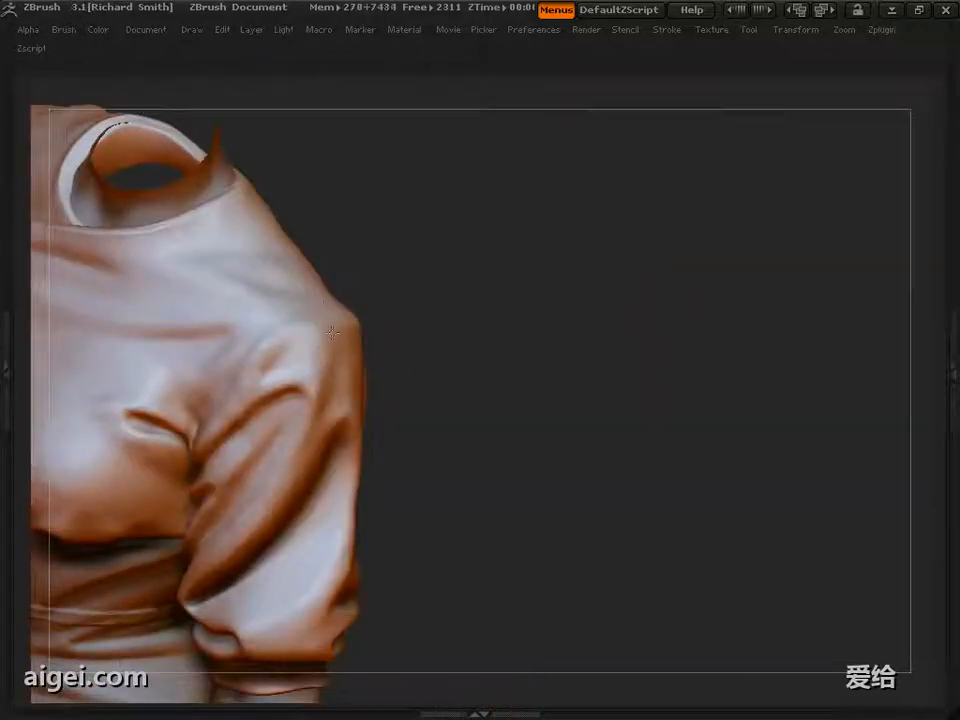
drag(610, 360, 680, 350)
mouse_move(560, 292)
mouse_down()
mouse_move(529, 304)
mouse_move(714, 255)
mouse_move(649, 231)
mouse_move(668, 290)
mouse_up()
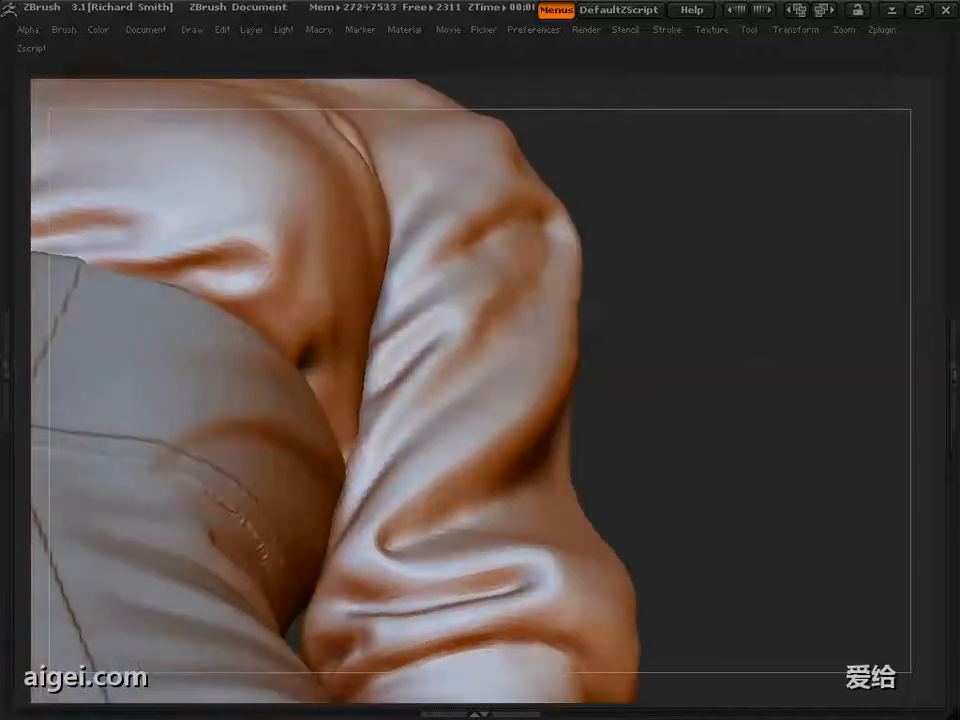
drag(564, 266, 495, 325)
mouse_move(665, 150)
mouse_down()
mouse_move(625, 88)
mouse_move(696, 594)
mouse_move(765, 343)
mouse_move(394, 411)
mouse_move(668, 364)
mouse_up()
Use SubTool Master and the subtool visibility settings to hide everything except the left sleeve
click(881, 29)
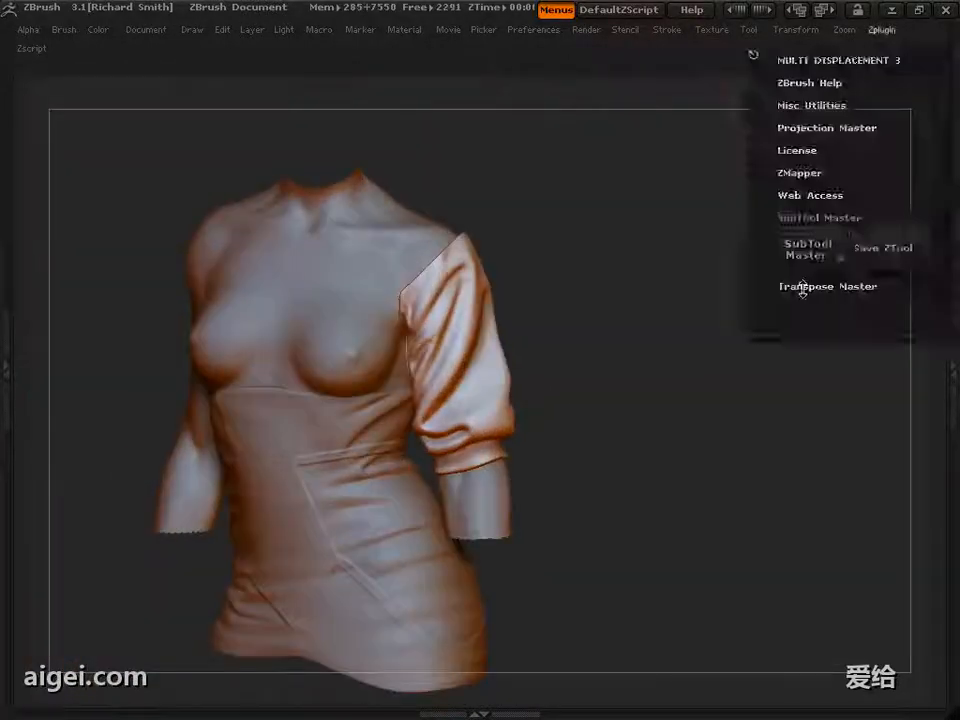
click(784, 251)
click(80, 548)
drag(614, 405, 676, 394)
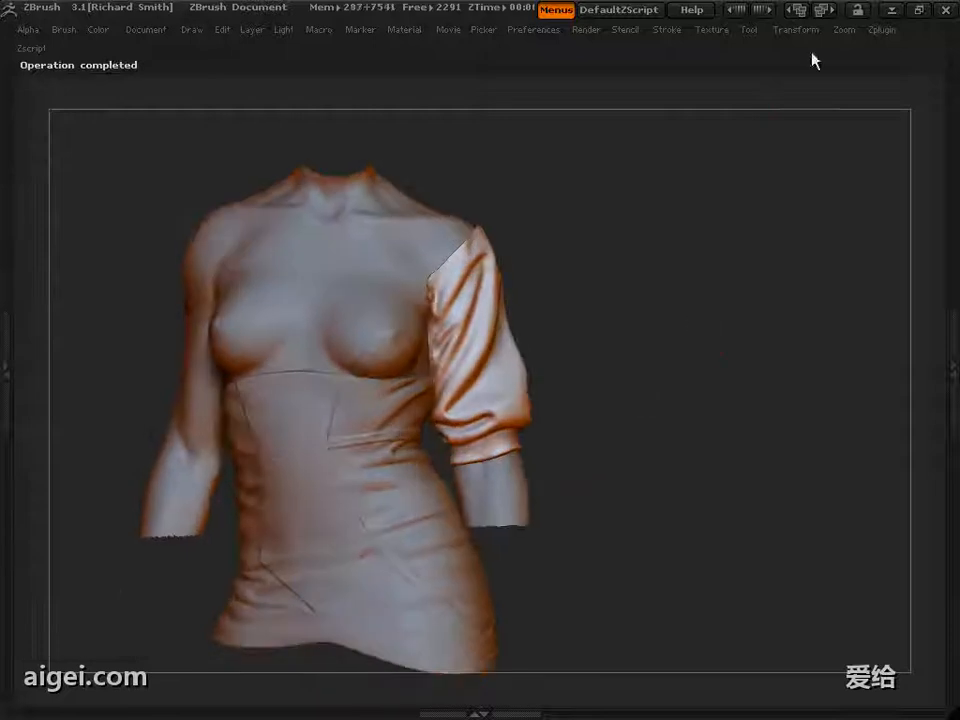
click(881, 29)
click(784, 251)
click(89, 585)
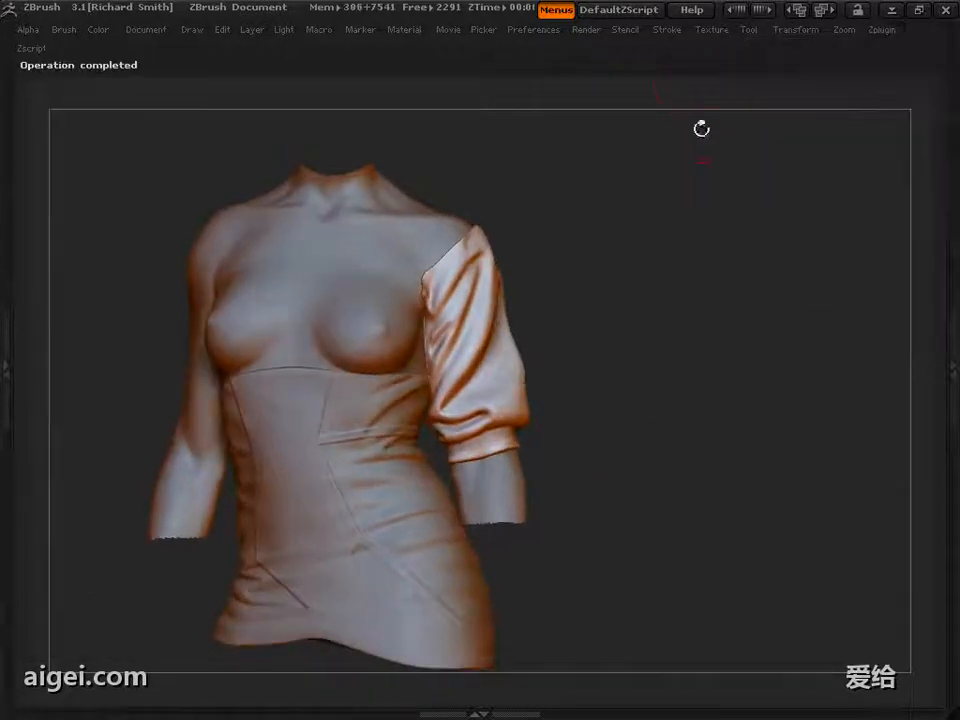
mouse_move(749, 29)
click(906, 396)
click(906, 547)
Refine the folds along the inner side and underarm area of the isolated left sleeve
alt+drag(623, 343, 738, 330)
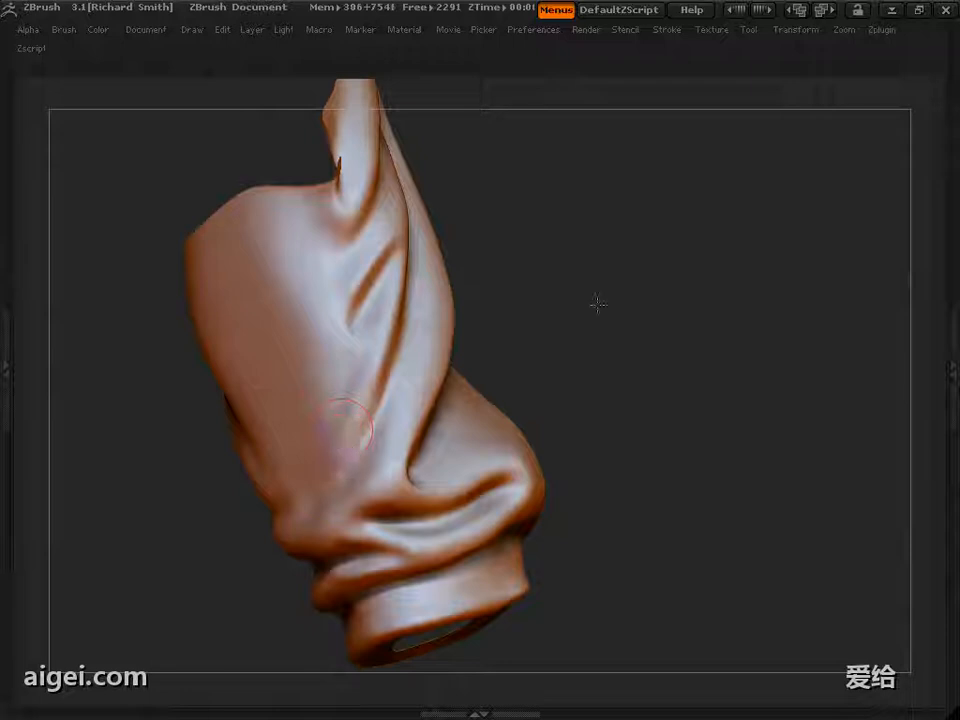
drag(598, 303, 252, 487)
drag(632, 332, 228, 524)
drag(590, 275, 356, 253)
drag(643, 259, 432, 346)
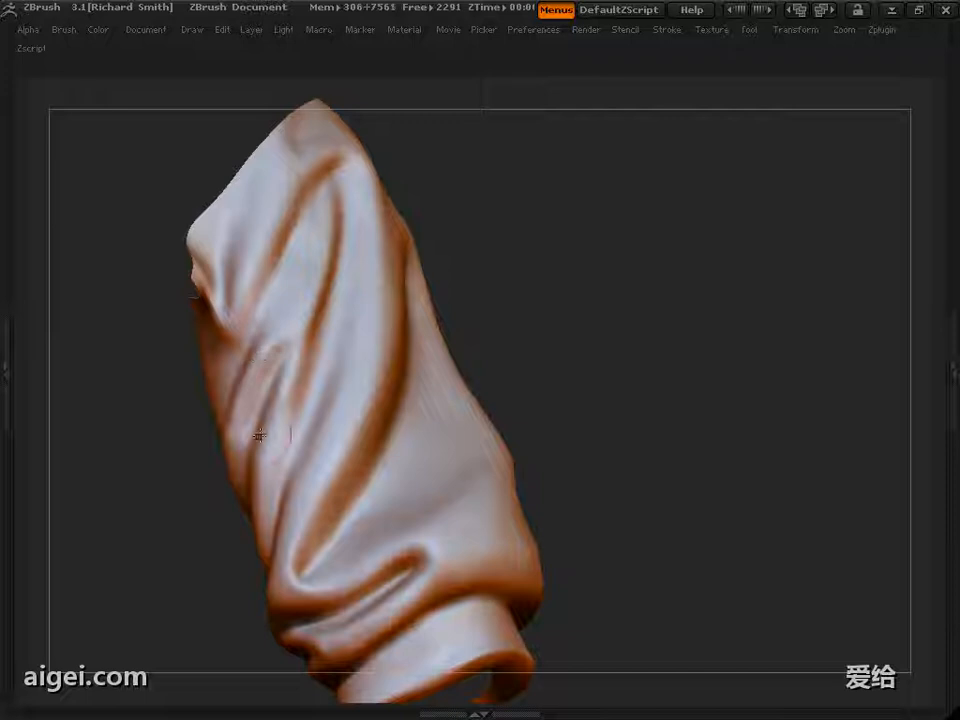
Shape the short inner fold and the thin diagonal folds across the front of the sleeve's upper arm
drag(259, 435, 208, 412)
mouse_move(590, 290)
mouse_down()
mouse_move(624, 294)
mouse_move(609, 343)
mouse_move(307, 352)
mouse_up()
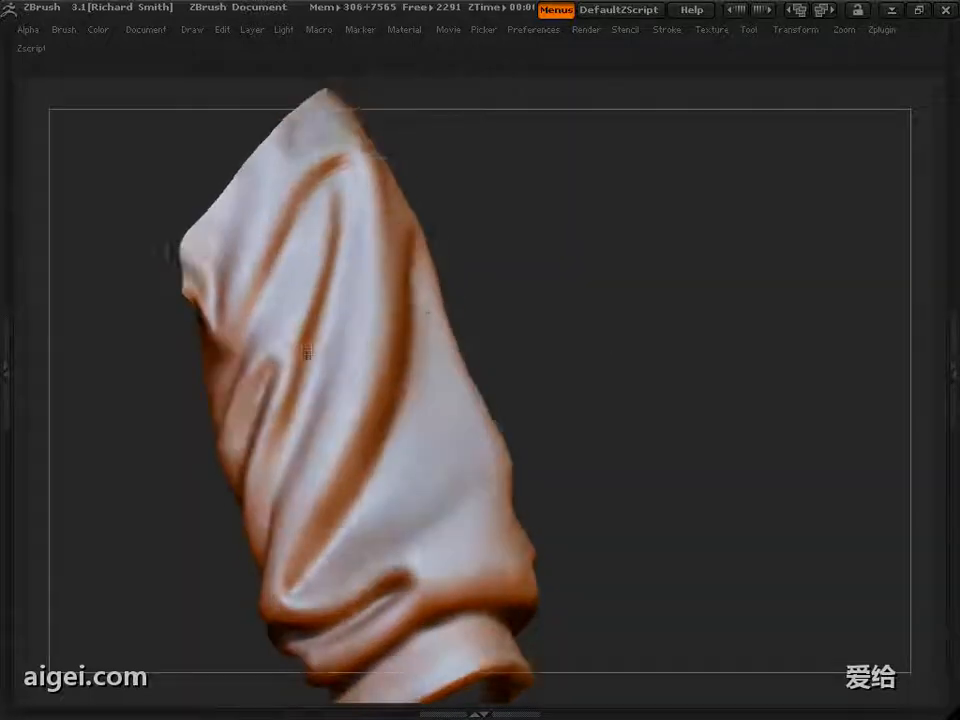
drag(600, 255, 560, 340)
drag(338, 330, 368, 232)
drag(590, 345, 608, 300)
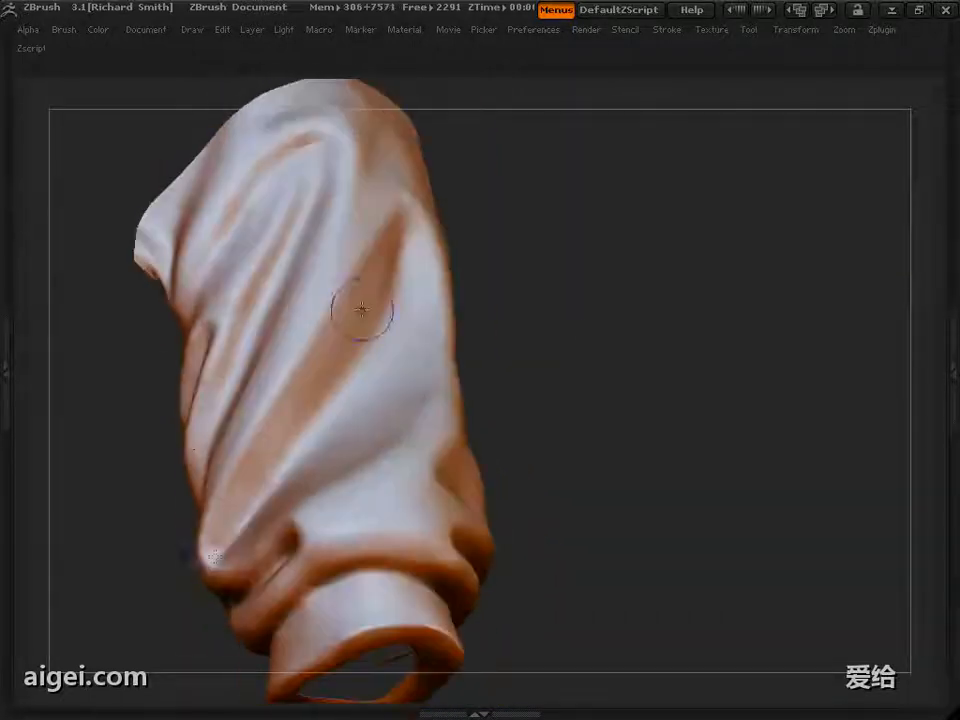
Refine the long diagonal fold down the sleeve's front and the inner crease that meets the gathers above the cuff
drag(362, 309, 215, 557)
drag(610, 300, 650, 312)
drag(356, 300, 379, 212)
drag(632, 312, 657, 330)
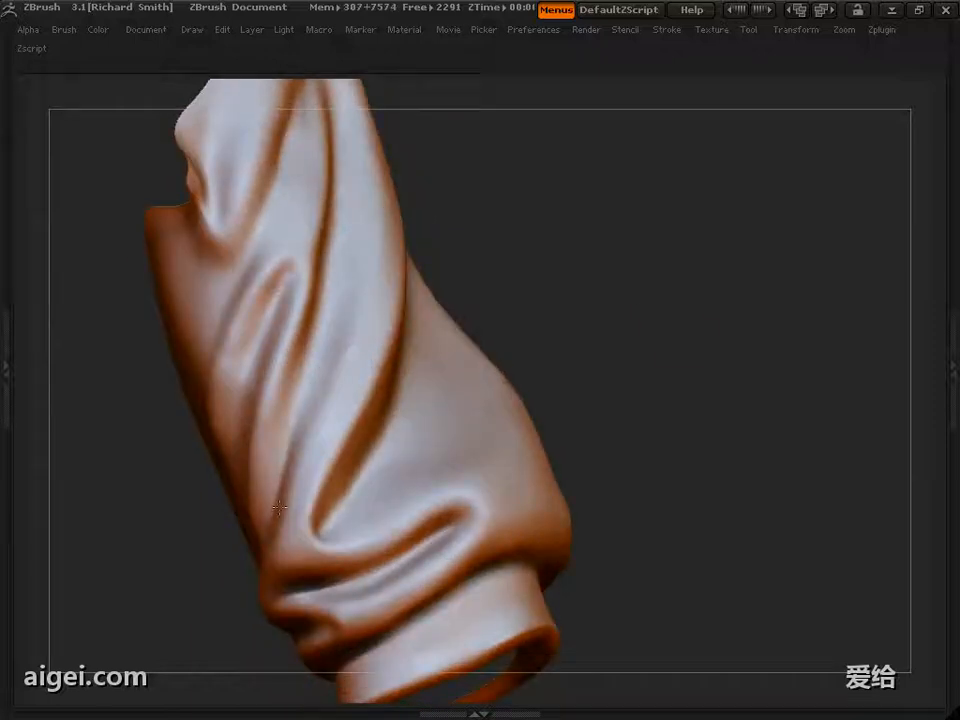
alt+drag(600, 350, 605, 300)
drag(605, 300, 651, 330)
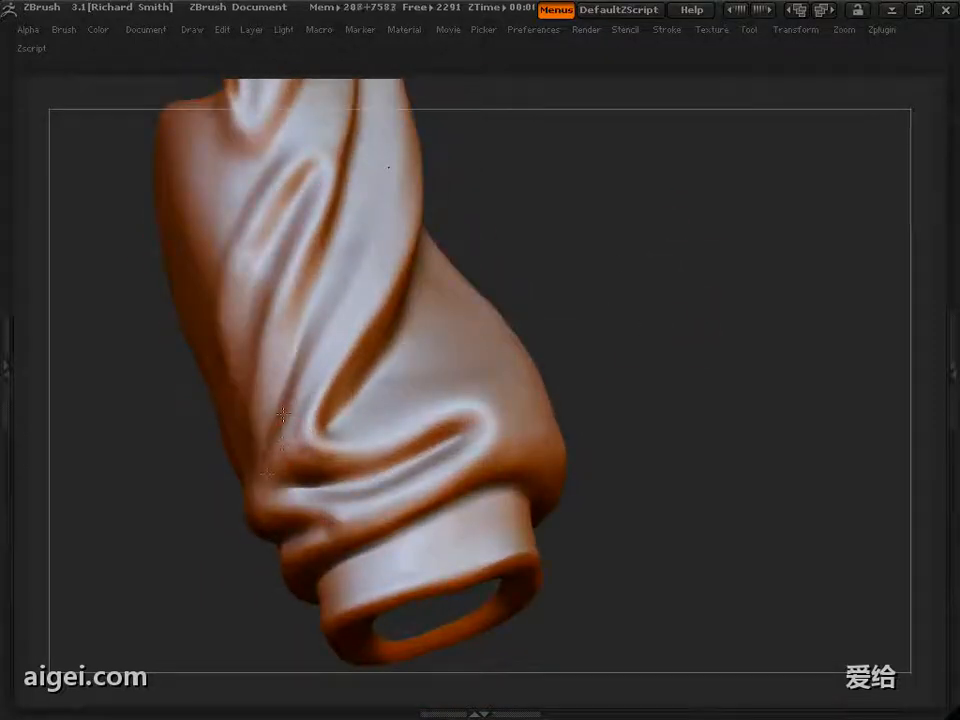
drag(283, 414, 267, 473)
mouse_move(640, 322)
mouse_down()
mouse_move(590, 318)
mouse_move(665, 285)
mouse_move(645, 345)
mouse_move(592, 385)
mouse_up()
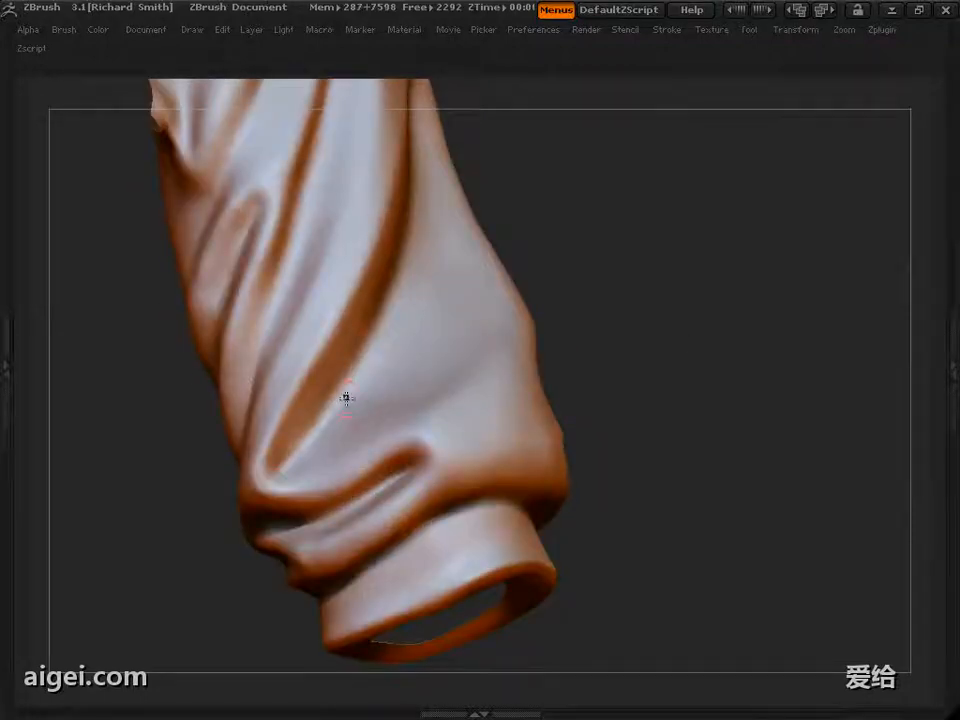
Adjust the brush size and sharpen the lower edge of the long diagonal fold
drag(697, 239, 680, 270)
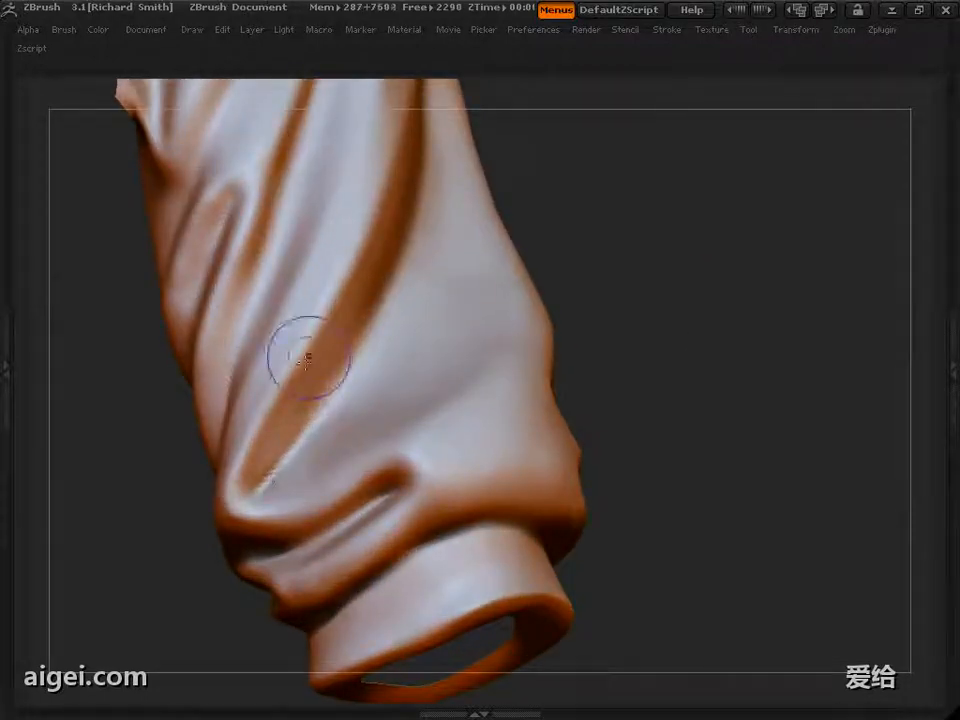
key(s)
click(248, 454)
mouse_move(672, 345)
mouse_down()
mouse_move(703, 321)
mouse_move(706, 330)
mouse_up()
Switch between two sculpting brushes and refine the small crease on the sleeve's inner side above the cuff
key(Tab)
click(52, 145)
click(367, 196)
drag(192, 525, 175, 430)
click(52, 145)
click(617, 255)
key(Tab)
mouse_move(657, 358)
mouse_down()
mouse_move(671, 393)
mouse_move(668, 364)
mouse_move(690, 315)
mouse_up()
drag(195, 515, 260, 490)
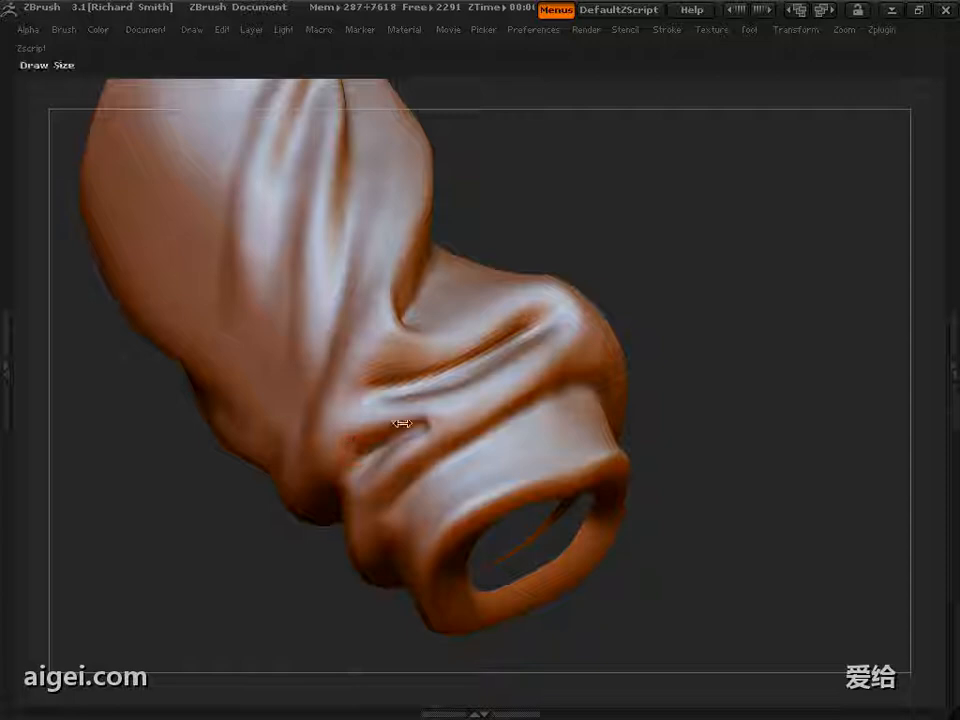
Reduce the brush size and sharpen the crease of the hooked fold above the cuff
drag(709, 315, 630, 343)
key(s)
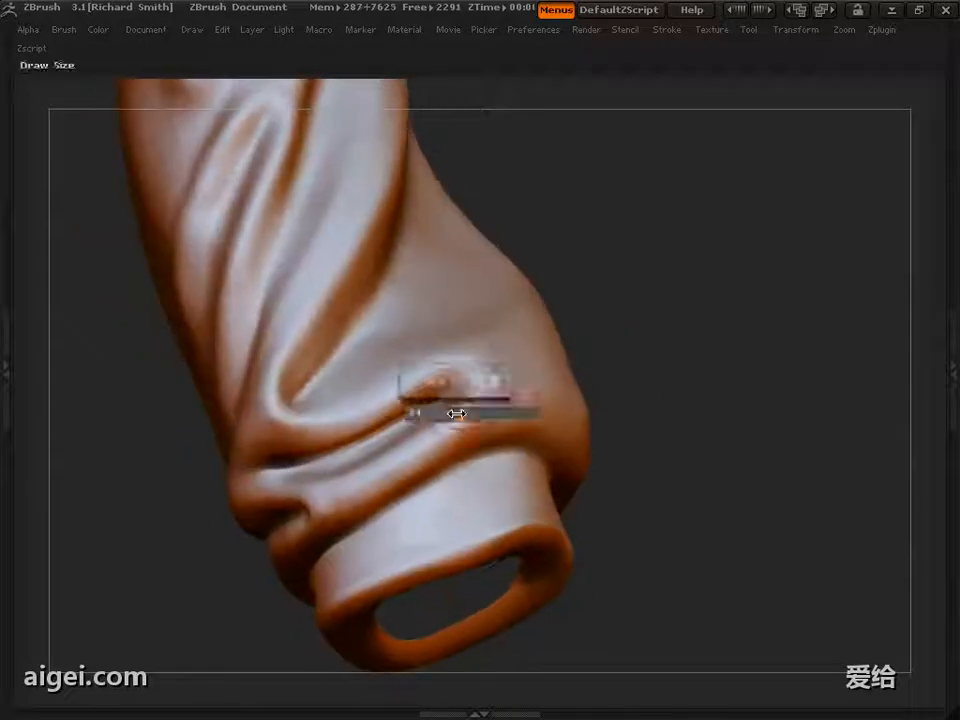
click(456, 414)
drag(612, 408, 482, 425)
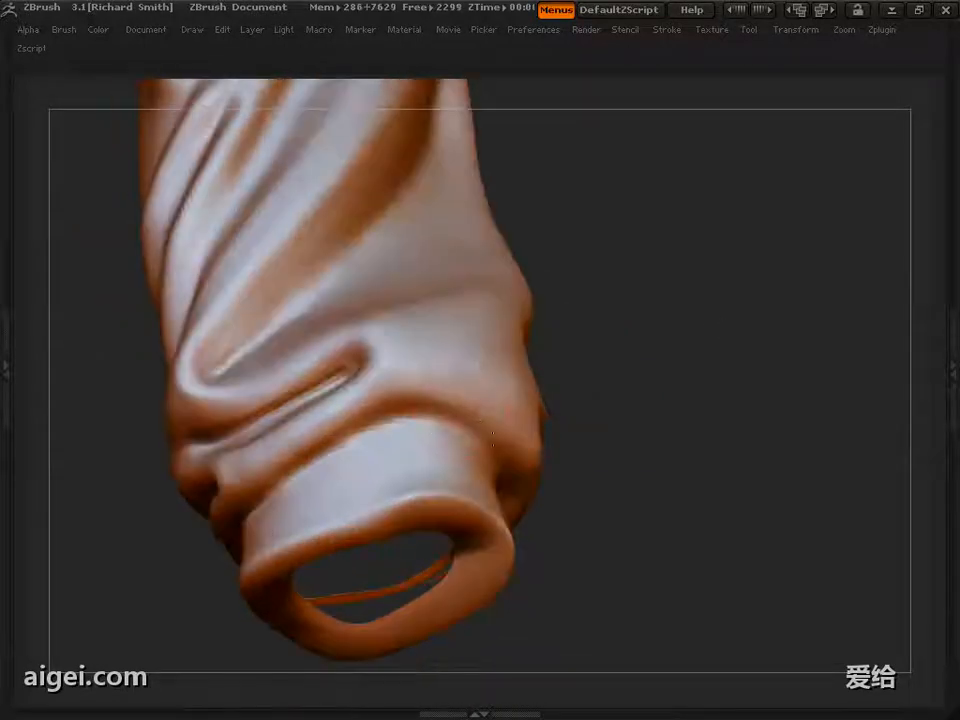
Sharpen the edges of the diagonal folds on the sleeve's upper arm below the shoulder
alt+drag(655, 440, 600, 385)
alt+drag(630, 250, 655, 345)
drag(655, 345, 636, 324)
drag(565, 307, 590, 290)
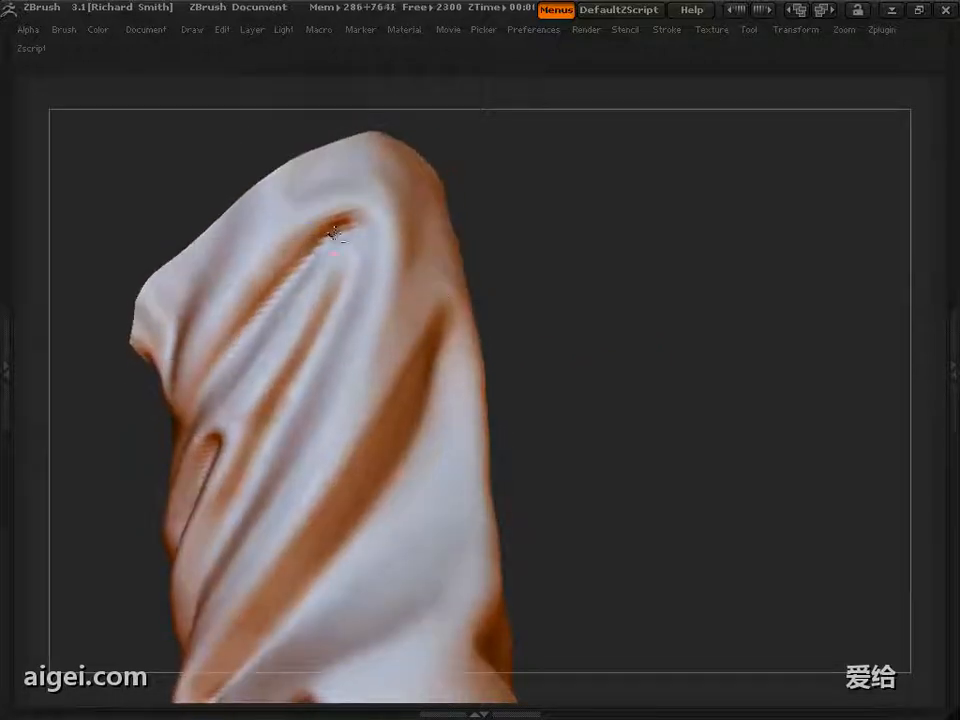
alt+drag(690, 340, 715, 290)
drag(725, 288, 700, 262)
Tighten the crease above the cuff and extend the thin middle fold upward along the sleeve's front
alt+drag(706, 385, 713, 334)
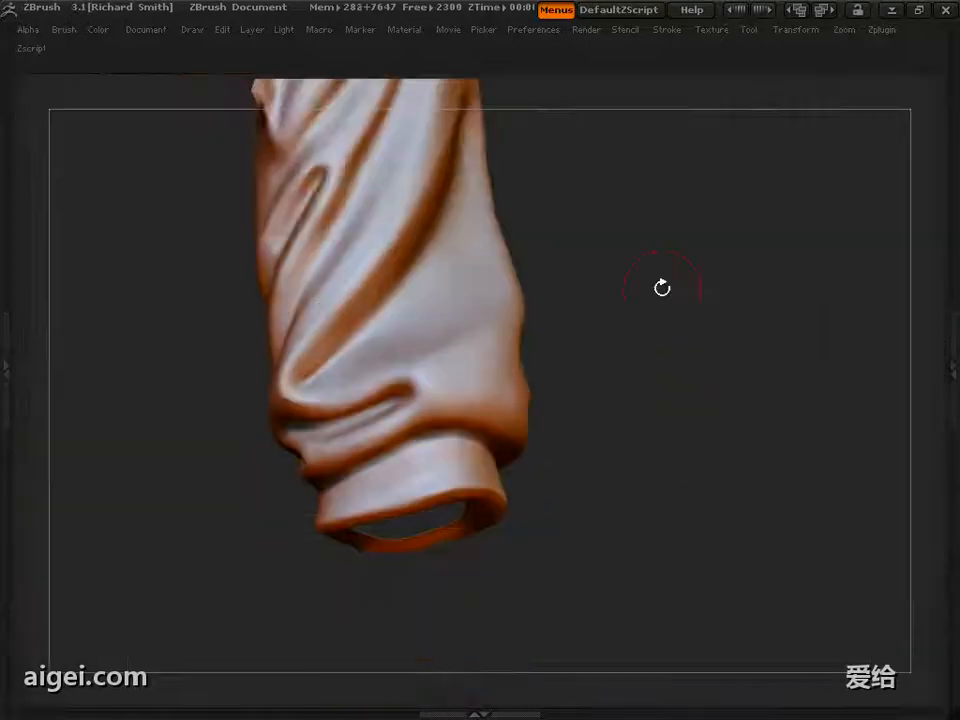
mouse_move(662, 288)
alt+mouse_down()
mouse_move(662, 332)
mouse_move(694, 297)
alt+mouse_up()
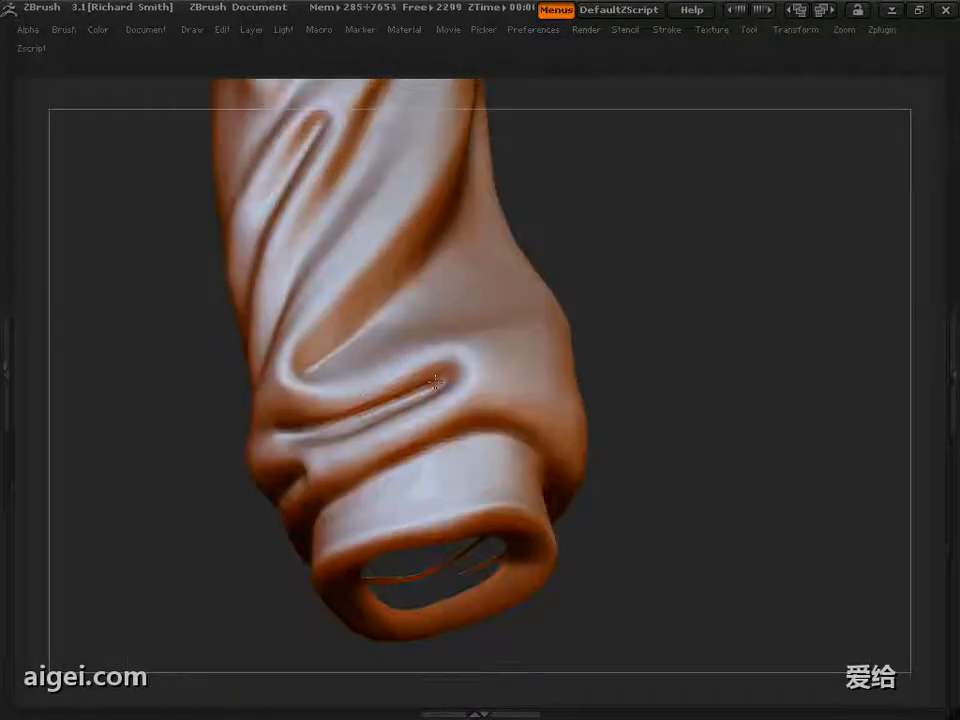
drag(708, 462, 611, 396)
drag(446, 510, 340, 277)
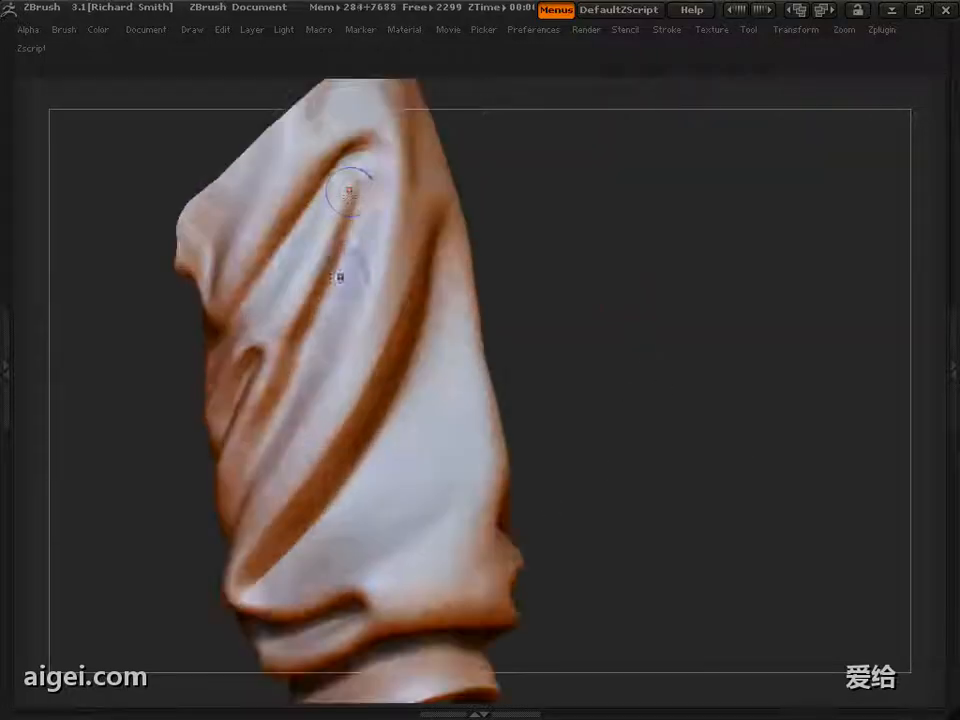
Refine the diagonal folds on the back of the sleeve and the gathered cloth above the cuff
drag(620, 370, 541, 456)
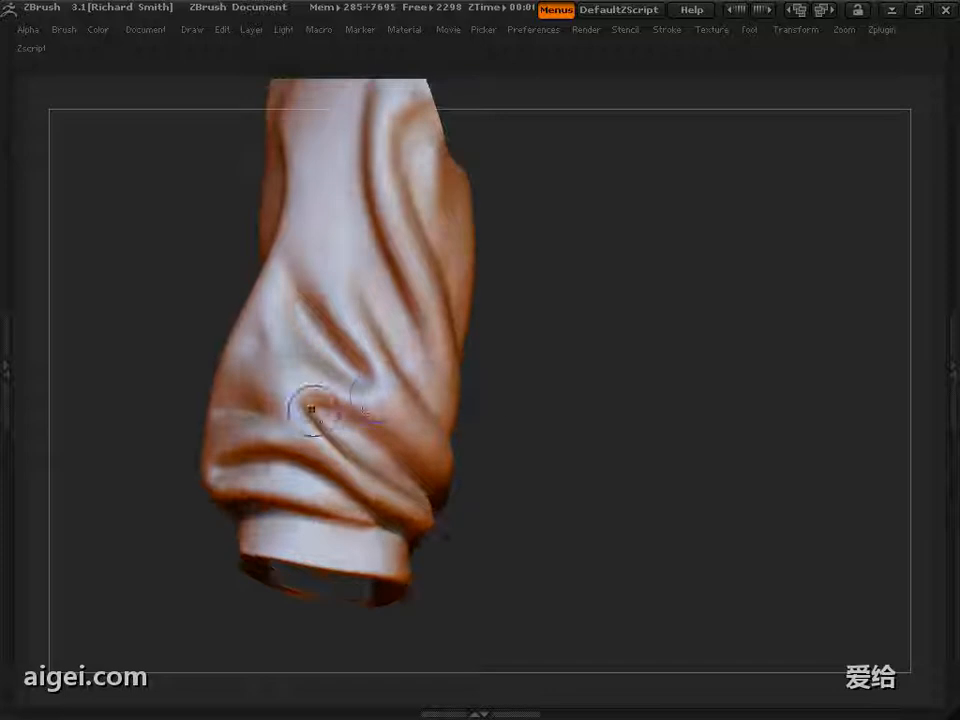
drag(447, 537, 450, 403)
drag(190, 310, 189, 369)
mouse_move(574, 392)
mouse_down()
mouse_move(557, 409)
mouse_move(610, 400)
mouse_up()
mouse_move(712, 385)
mouse_down()
mouse_move(647, 392)
mouse_move(690, 388)
mouse_move(625, 440)
mouse_up()
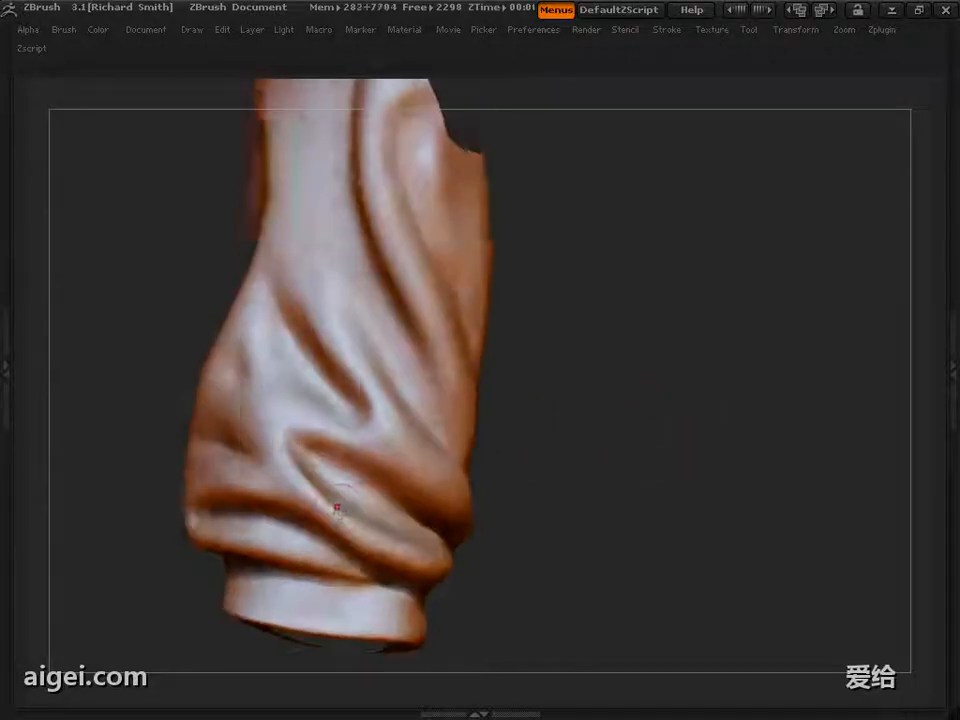
Sculpt a crisp curved crease beneath the V-shaped fold above the cuff on the sleeve's back
mouse_move(292, 448)
mouse_down()
mouse_move(330, 496)
mouse_move(400, 538)
mouse_up()
drag(640, 420, 612, 420)
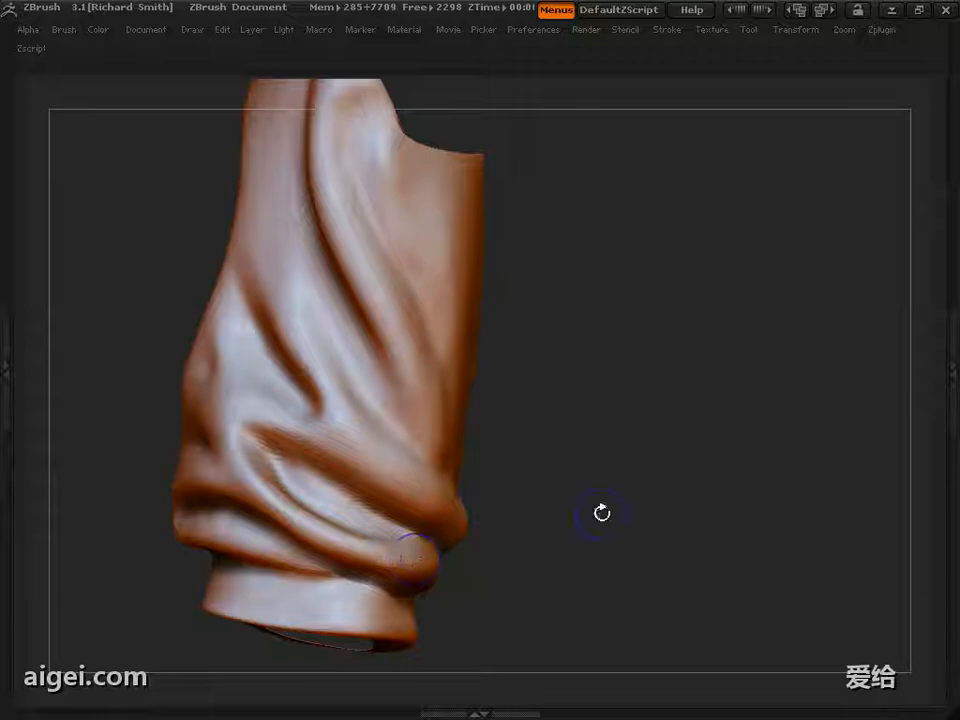
drag(601, 513, 289, 347)
drag(307, 467, 285, 462)
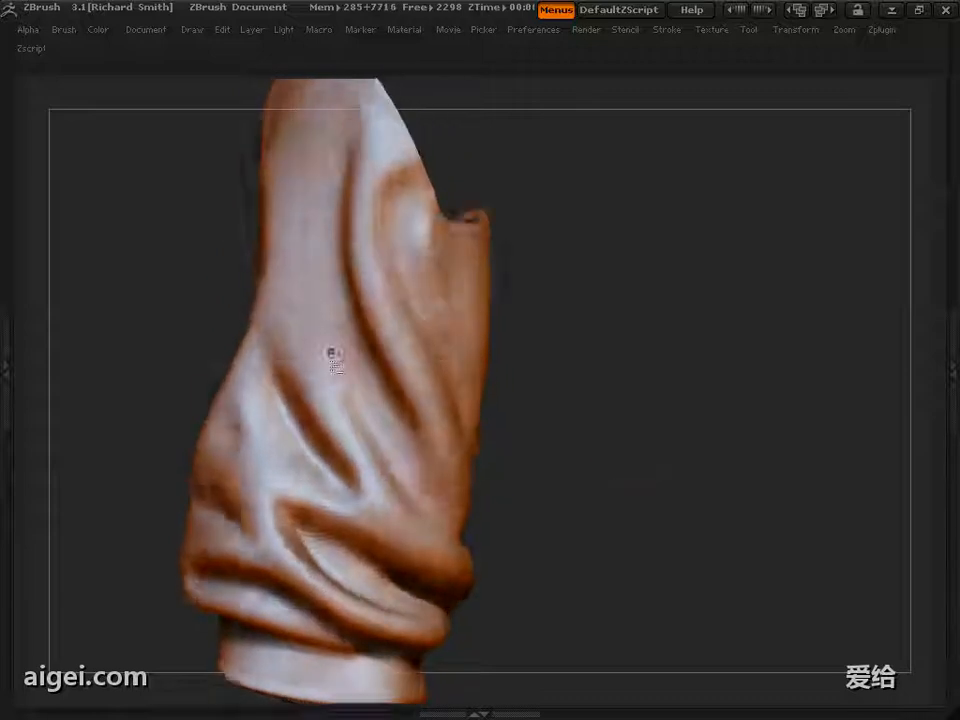
Bring back the hidden parts of the blouse and turn the model to show its back
drag(590, 430, 440, 422)
mouse_move(560, 480)
mouse_down()
mouse_move(636, 495)
mouse_move(540, 456)
mouse_move(590, 510)
mouse_up()
alt+drag(500, 400, 620, 400)
key(s)
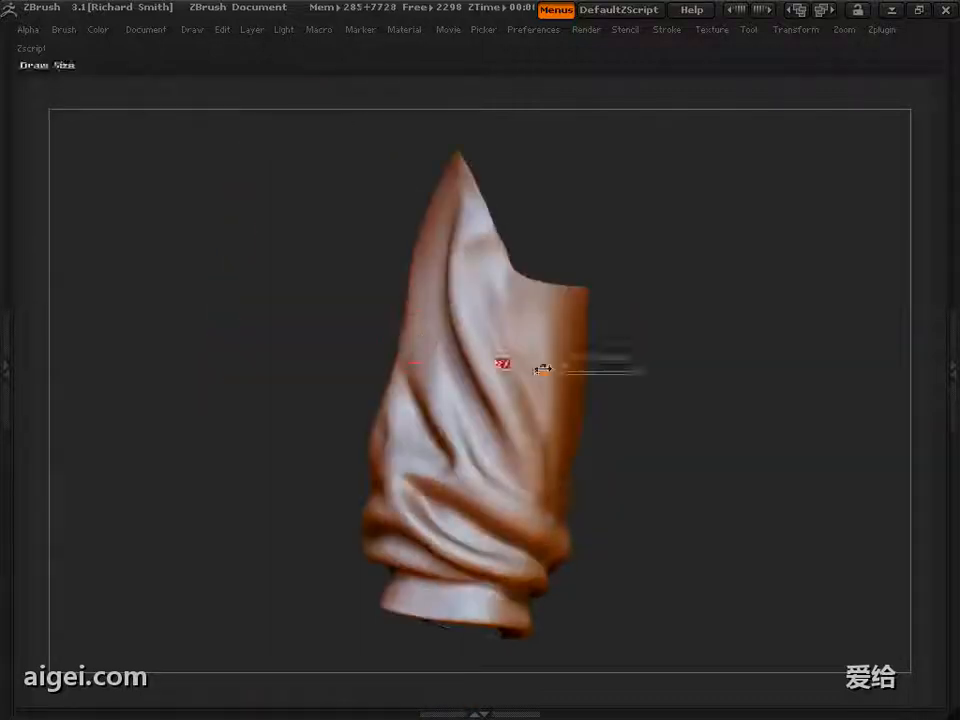
click(542, 369)
alt+drag(620, 470, 540, 430)
drag(619, 468, 362, 375)
ctrl+shift+click(685, 390)
drag(868, 280, 800, 330)
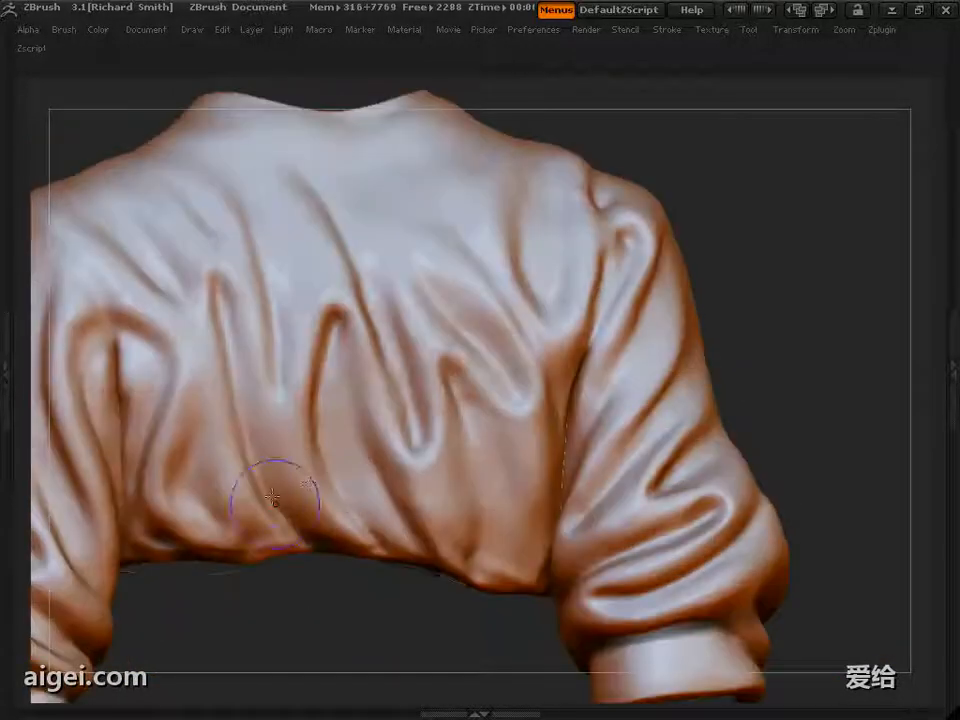
Sharpen the tall arched fold in the middle of the blouse's back and the shorter arched fold beside it
drag(150, 369, 32, 260)
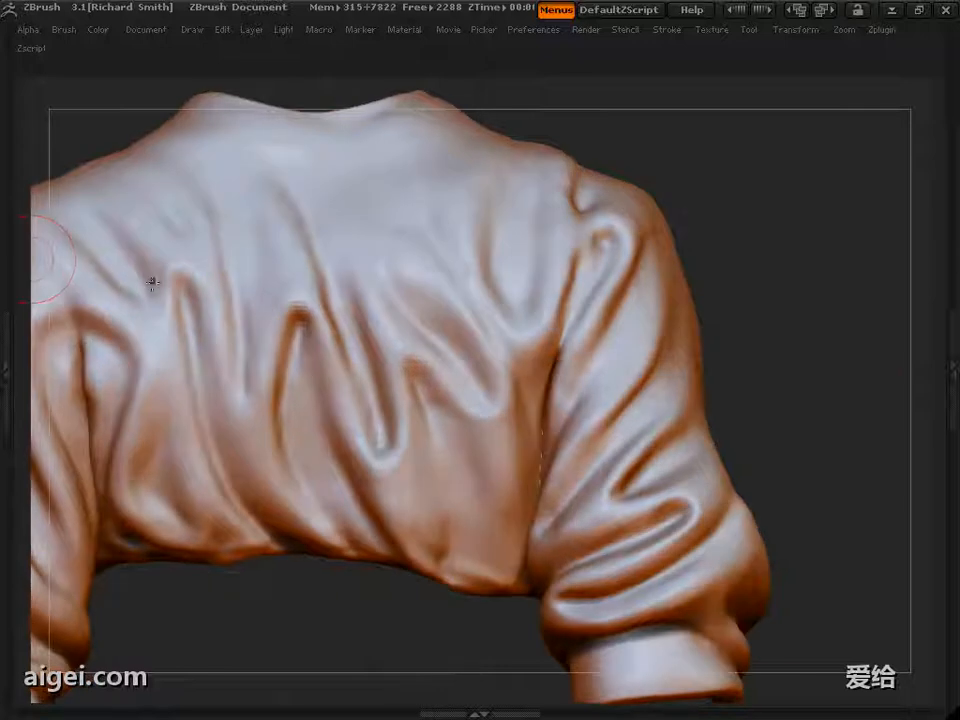
drag(772, 252, 852, 287)
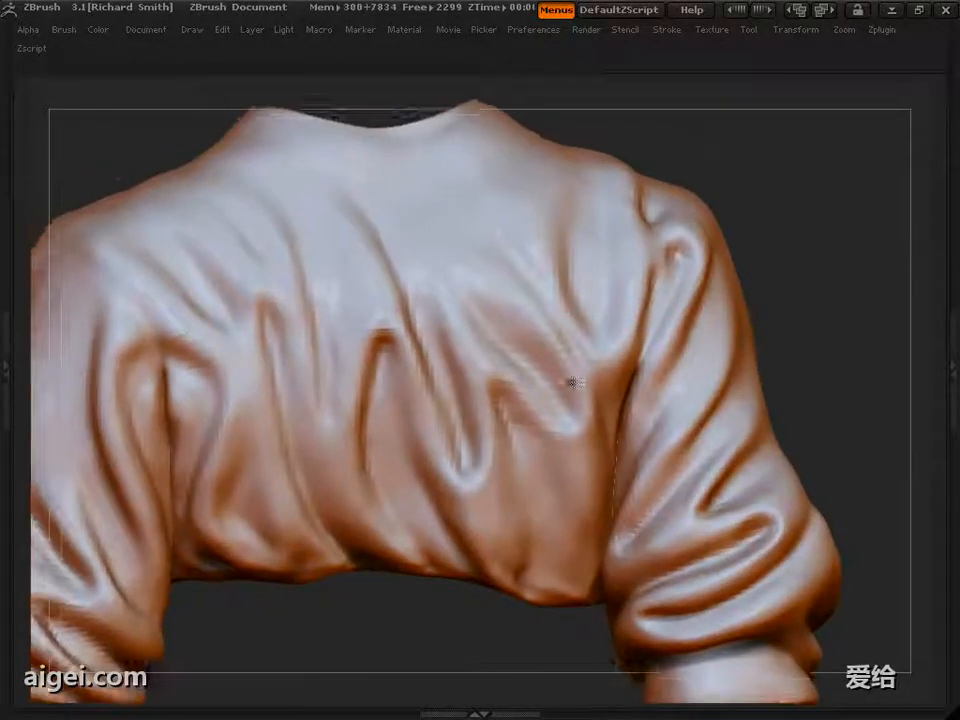
drag(797, 223, 765, 202)
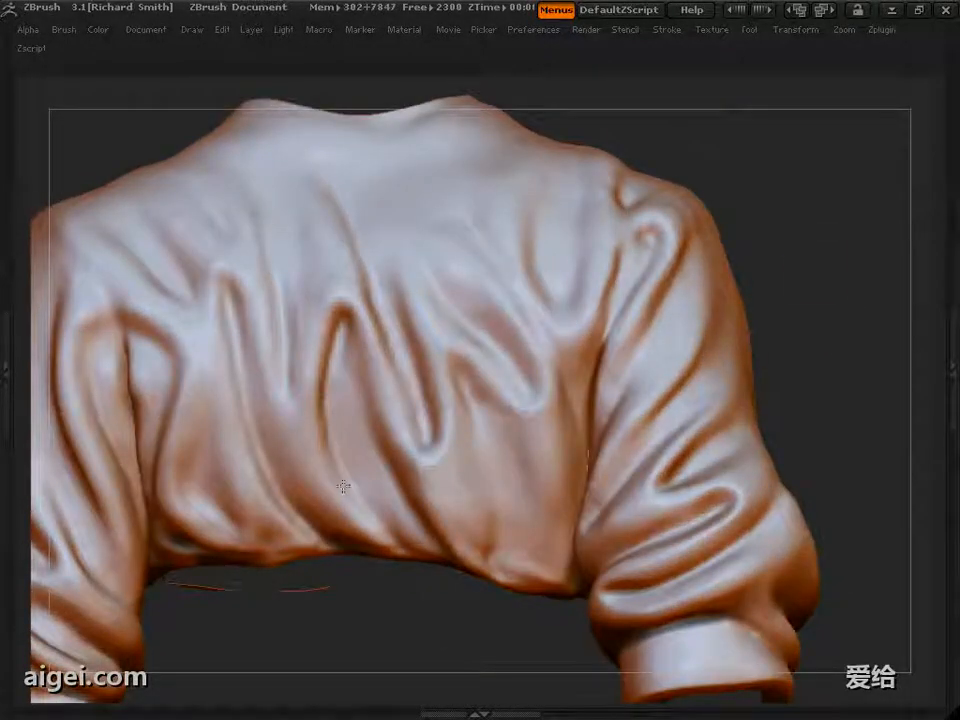
drag(342, 486, 314, 461)
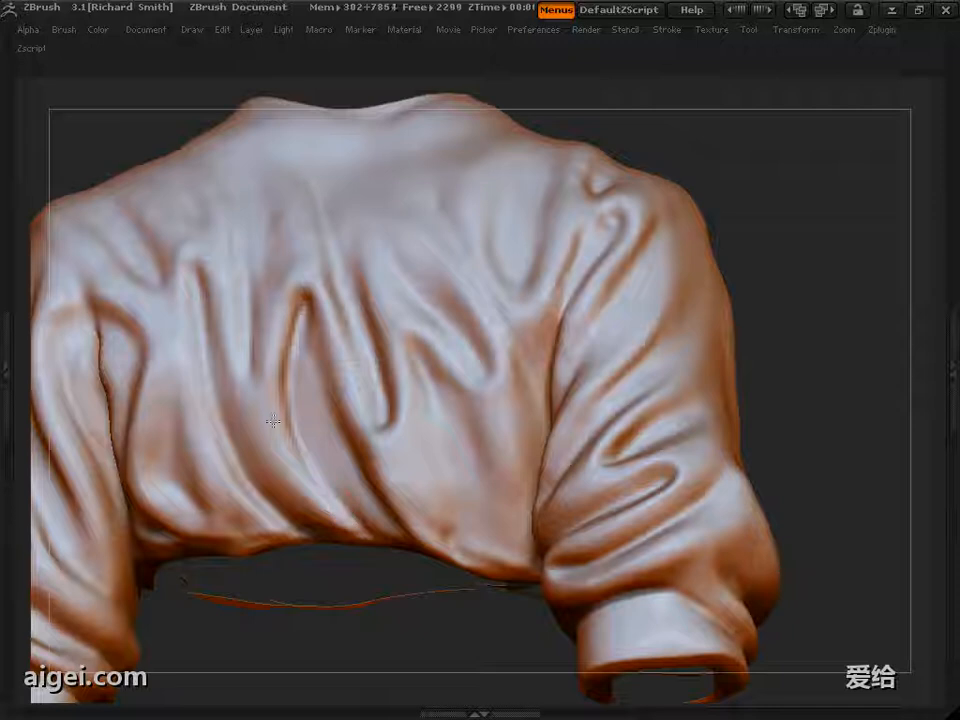
drag(273, 421, 316, 438)
mouse_move(342, 302)
mouse_down()
mouse_move(414, 354)
mouse_move(387, 294)
mouse_move(414, 364)
mouse_move(360, 305)
mouse_up()
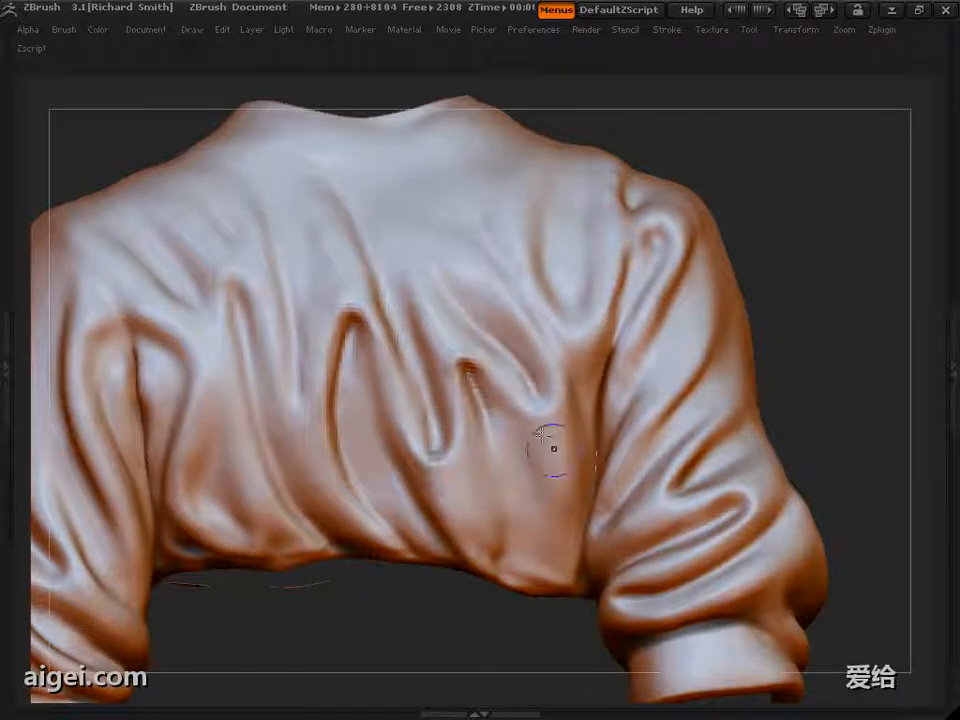
Resize the brush and deepen the narrow arched fold between the left armpit and the middle of the back
right_drag(540, 434, 572, 460)
key(s)
click(339, 356)
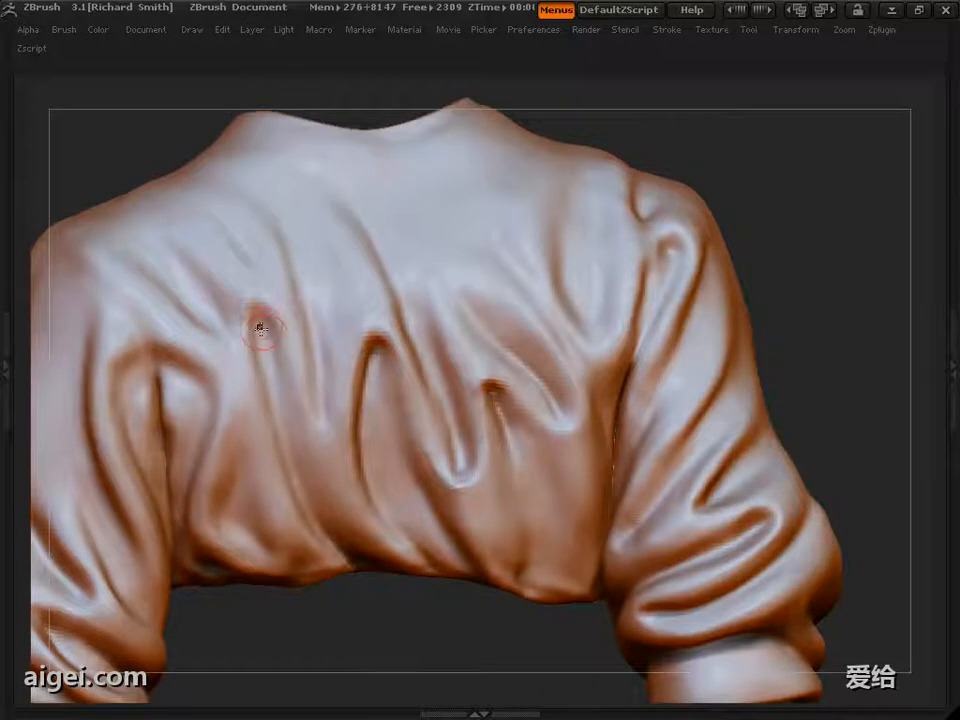
drag(364, 593, 385, 643)
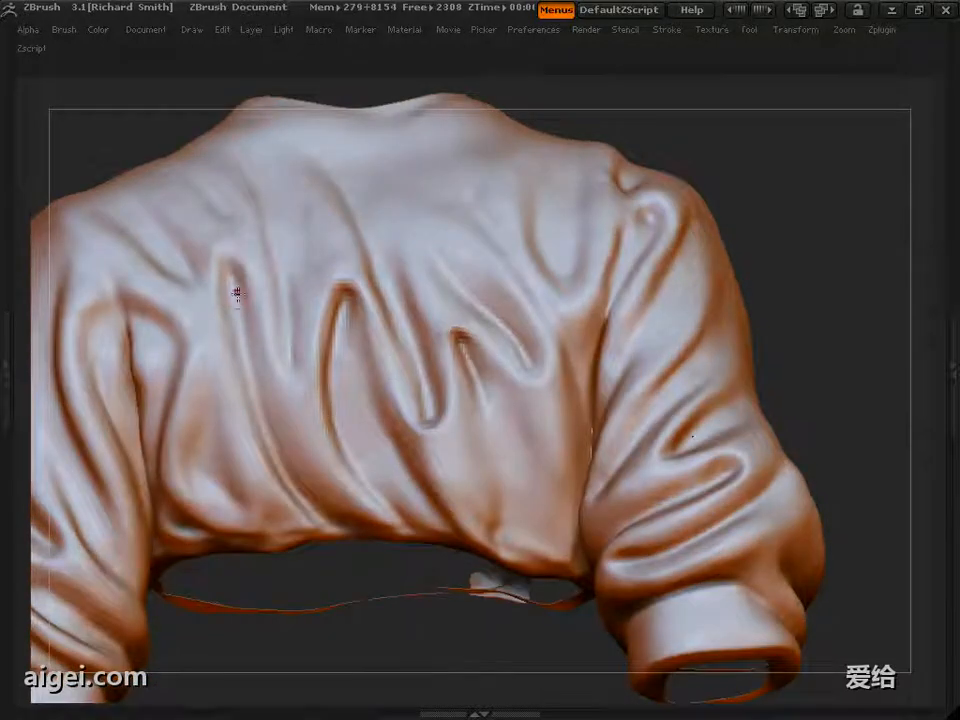
drag(226, 316, 270, 482)
drag(360, 592, 340, 607)
drag(208, 268, 204, 354)
mouse_move(250, 585)
mouse_down()
mouse_move(284, 600)
mouse_move(345, 594)
mouse_move(382, 620)
mouse_move(315, 607)
mouse_up()
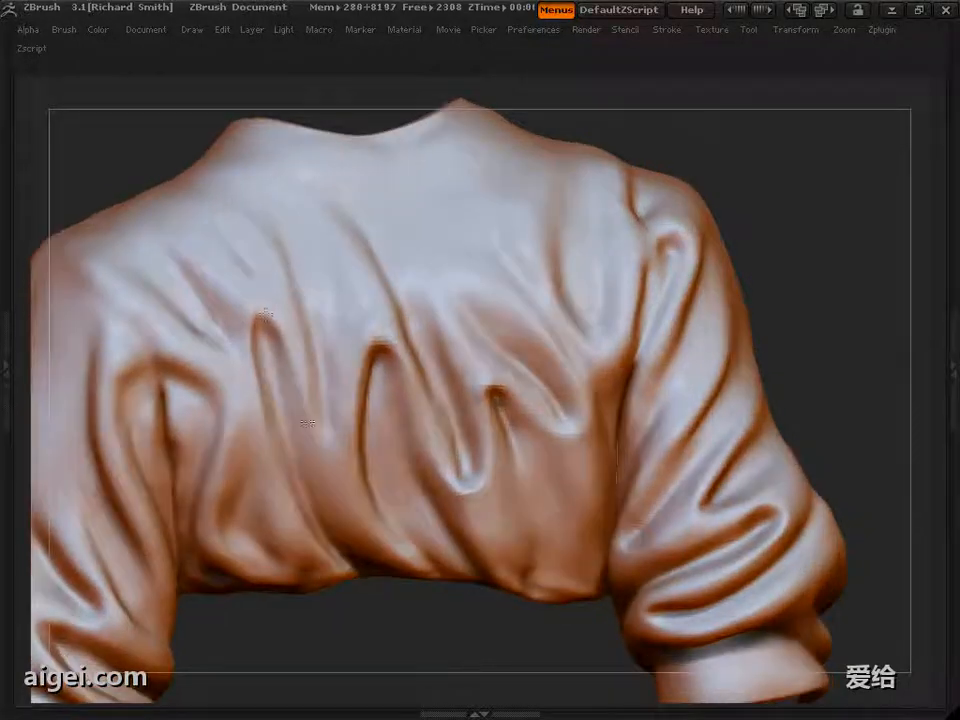
Refine the lower end of the crease between the narrow arched fold and the middle arched fold on the back
drag(803, 329, 785, 318)
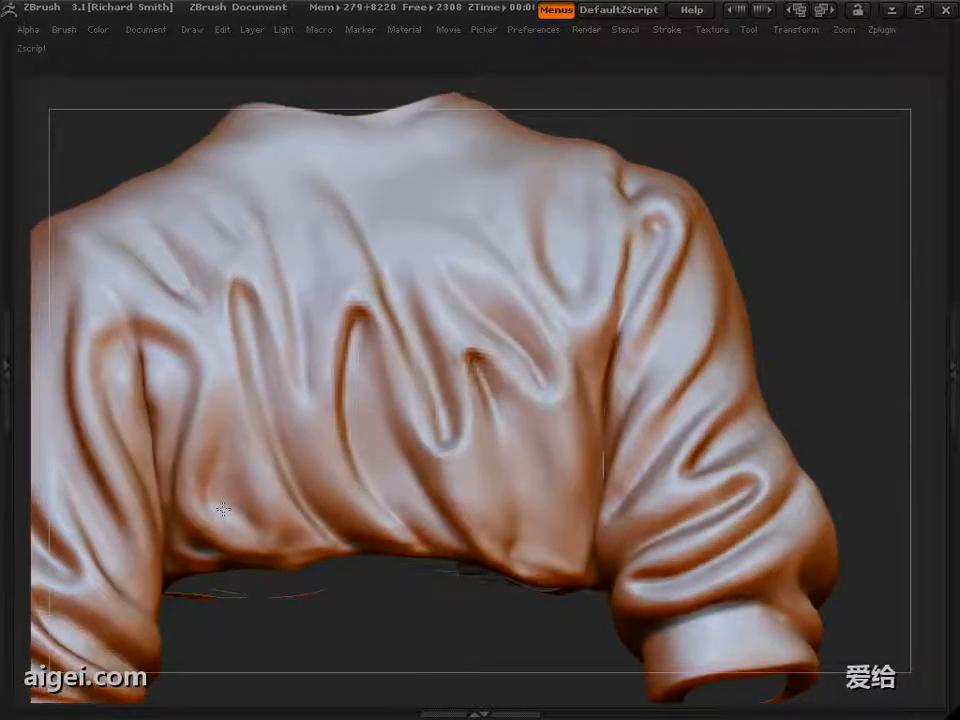
alt+drag(356, 616, 346, 585)
mouse_move(346, 610)
mouse_down()
mouse_move(350, 582)
mouse_move(362, 623)
mouse_up()
mouse_move(752, 400)
alt+mouse_down()
mouse_move(748, 326)
mouse_move(745, 400)
alt+mouse_up()
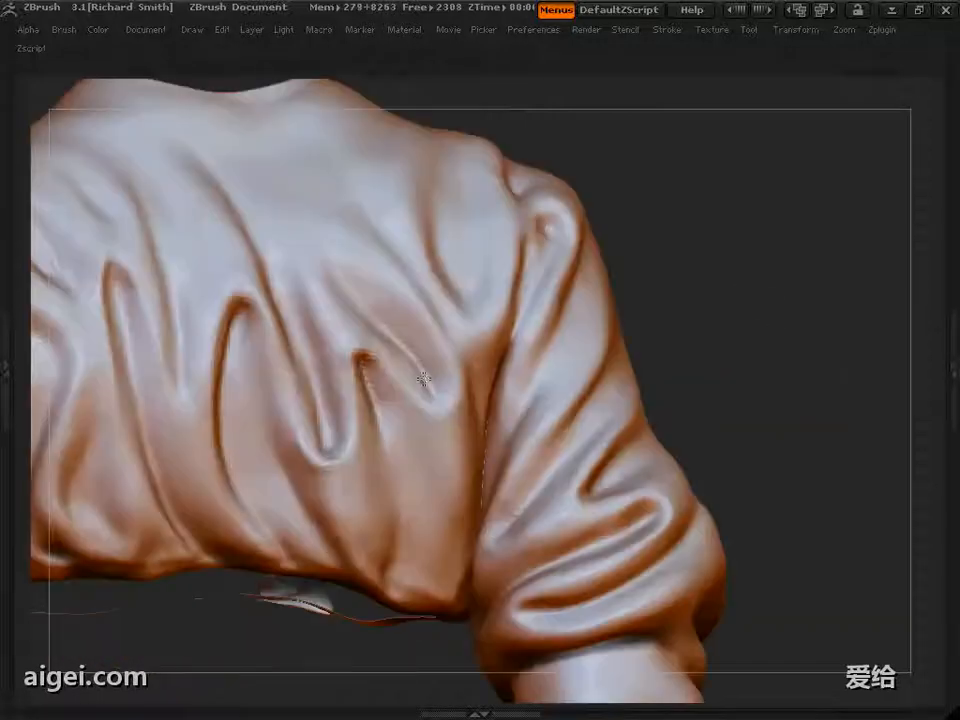
mouse_move(773, 308)
alt+mouse_down()
mouse_move(770, 257)
mouse_move(838, 303)
alt+mouse_up()
drag(262, 612, 272, 582)
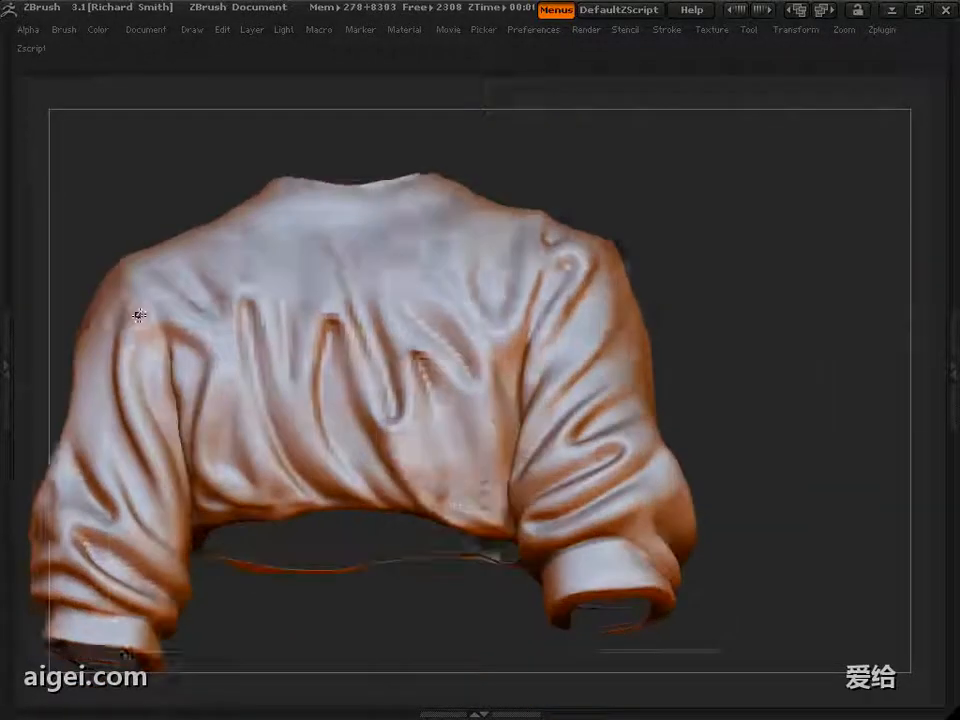
Tighten the rounded lower ends of the U-shaped folds across the middle and right side of the back
key(Tab)
click(52, 145)
alt+drag(763, 296, 765, 360)
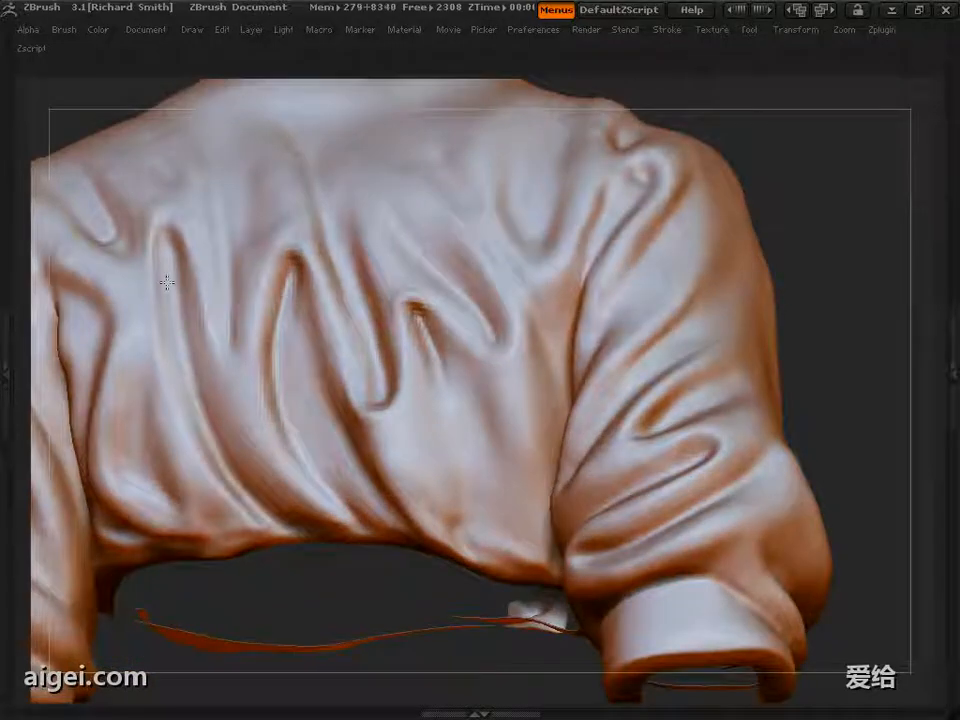
alt+drag(430, 314, 399, 351)
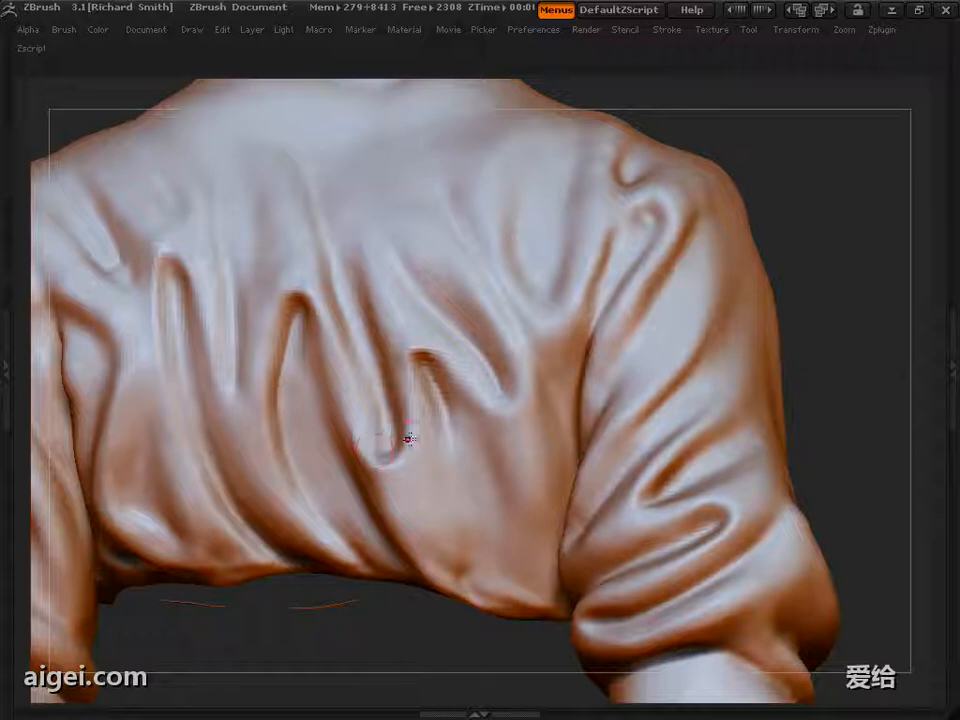
drag(408, 438, 532, 398)
drag(862, 260, 886, 258)
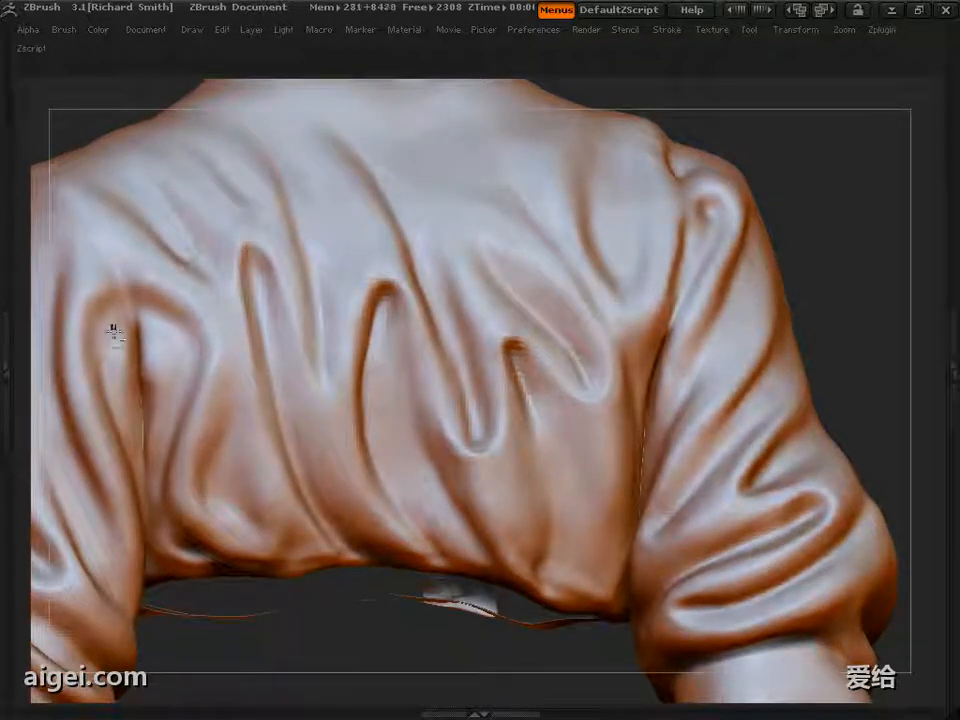
alt+drag(838, 352, 799, 265)
drag(741, 375, 718, 385)
Select the Standard brush, resize it, and sculpt the diagonal folds on the back of the right sleeve, smoothing the lower end near the torso
key(Tab)
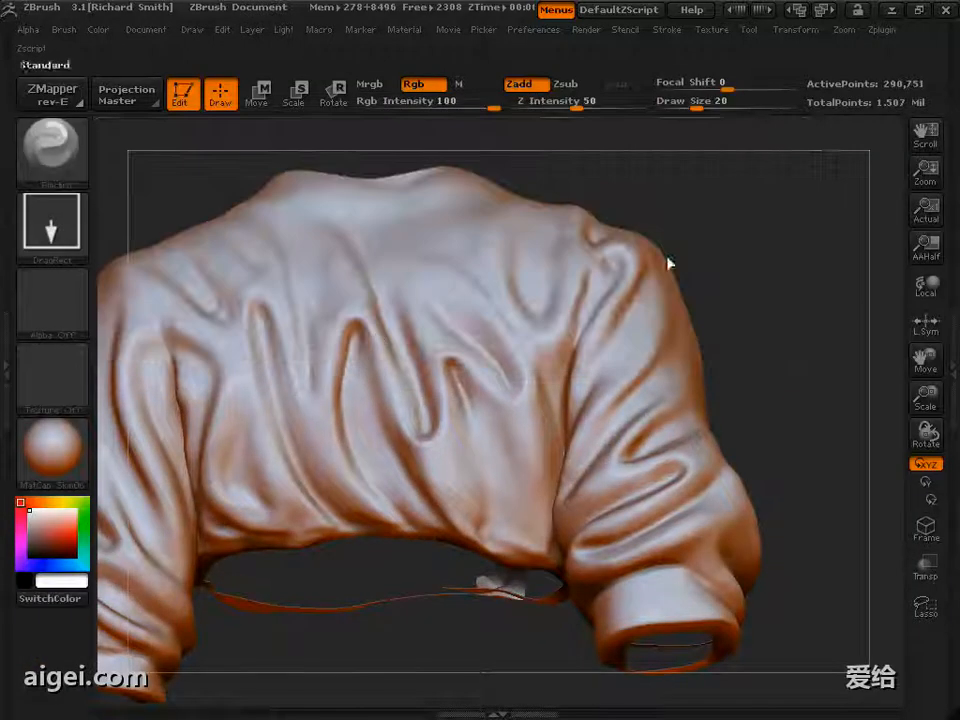
key(Tab)
mouse_move(800, 290)
mouse_down()
mouse_move(911, 283)
mouse_move(800, 292)
mouse_move(855, 288)
mouse_move(818, 338)
mouse_move(750, 282)
mouse_move(740, 375)
mouse_up()
key(s)
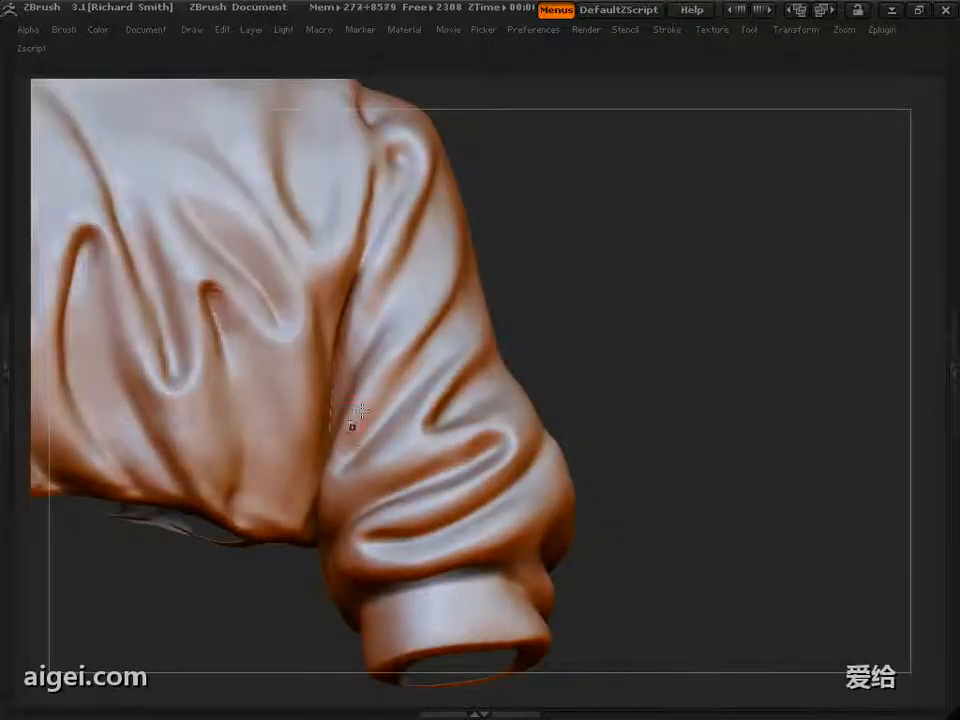
alt+right_drag(412, 335, 340, 368)
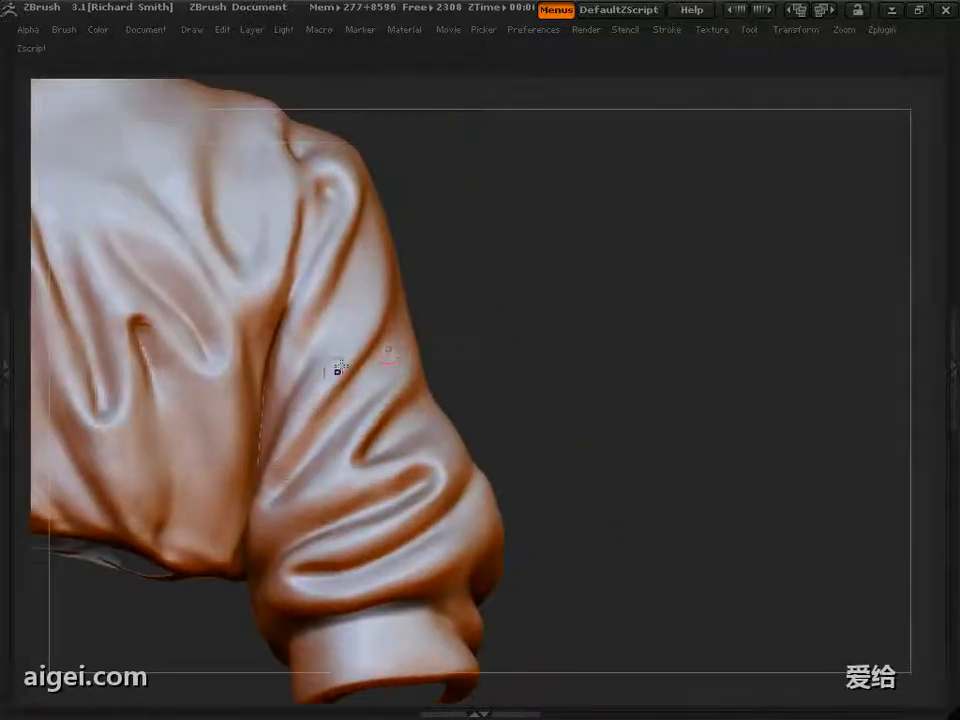
drag(425, 348, 380, 425)
mouse_move(520, 352)
mouse_down()
mouse_move(539, 240)
mouse_move(658, 294)
mouse_move(333, 354)
mouse_move(437, 332)
mouse_move(285, 441)
mouse_move(326, 268)
mouse_move(591, 294)
mouse_move(602, 311)
mouse_up()
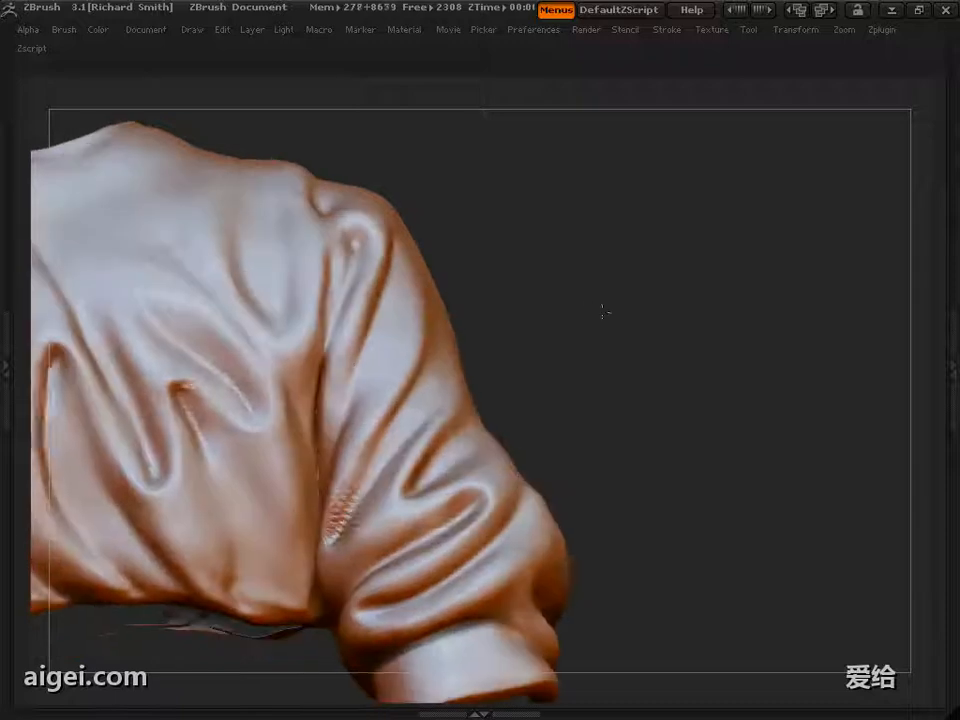
mouse_move(356, 332)
mouse_down()
mouse_move(343, 341)
mouse_move(549, 324)
mouse_up()
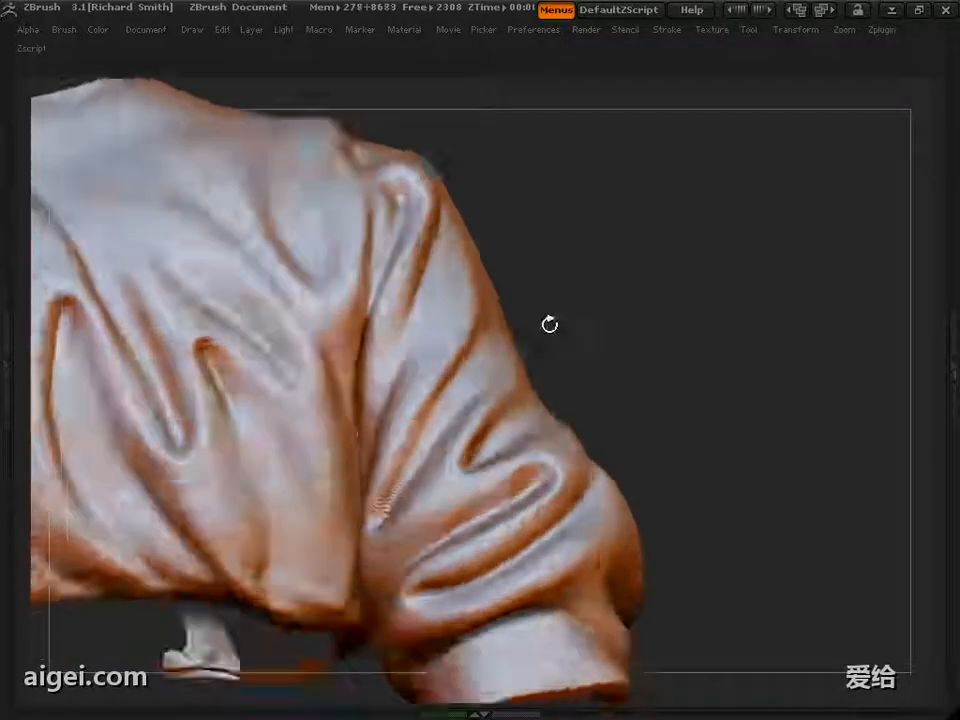
mouse_move(660, 440)
mouse_down()
mouse_move(681, 336)
mouse_move(745, 375)
mouse_up()
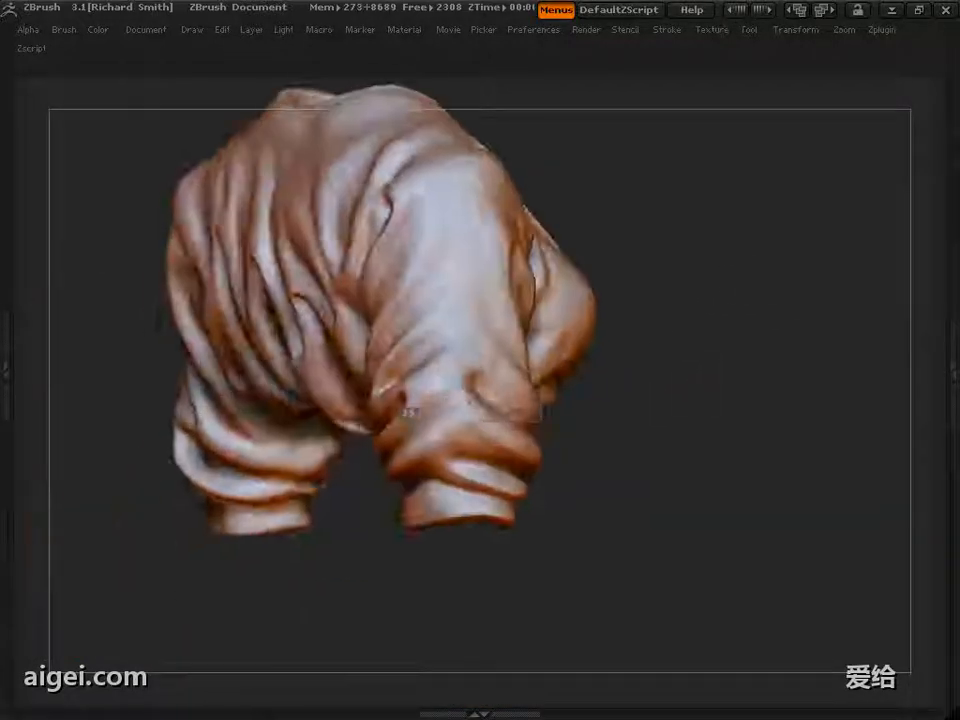
shift+drag(407, 407, 440, 395)
Refine the cloth folds around the armpit and inner elbow on the front of the blouse
drag(600, 470, 552, 384)
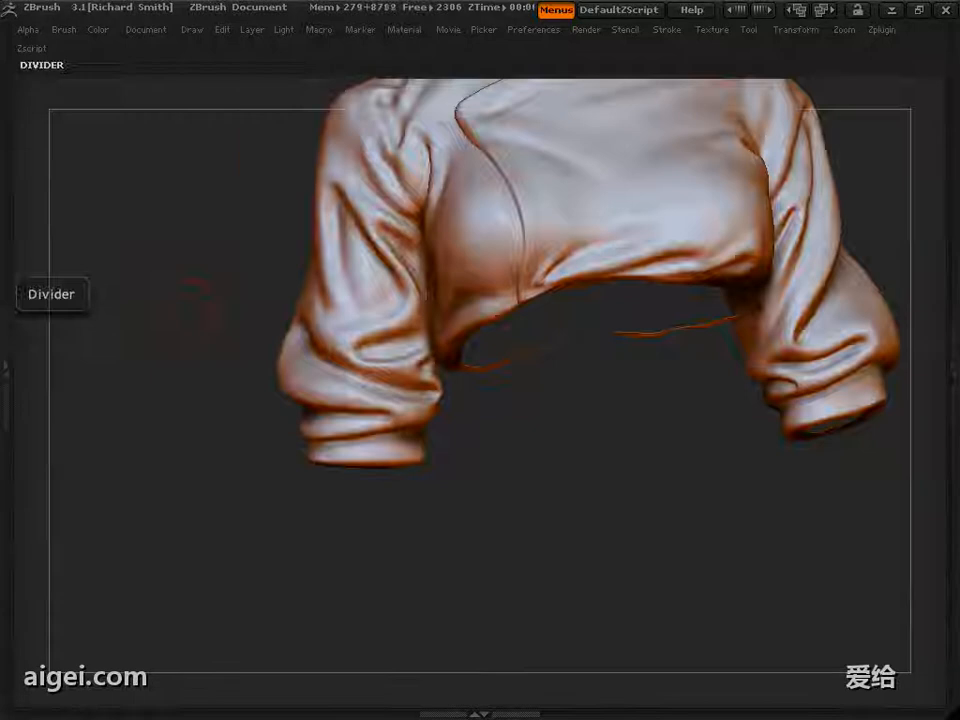
drag(655, 450, 610, 540)
drag(139, 467, 310, 368)
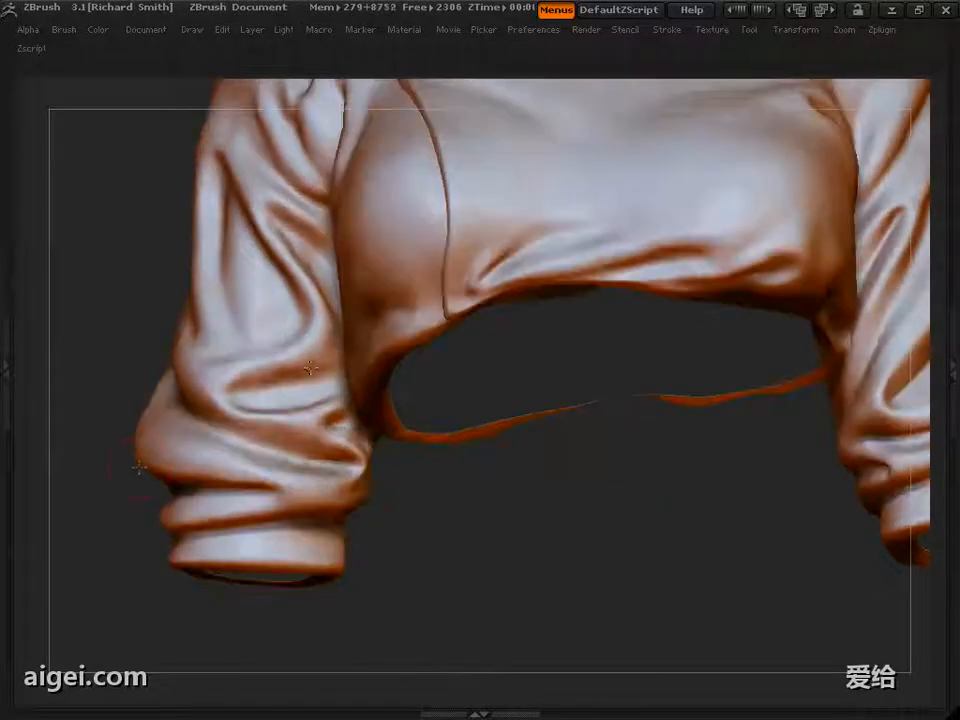
drag(92, 384, 140, 412)
alt+drag(103, 265, 140, 405)
mouse_move(180, 390)
mouse_down()
mouse_move(115, 385)
mouse_move(133, 355)
mouse_move(140, 400)
mouse_up()
drag(120, 350, 185, 340)
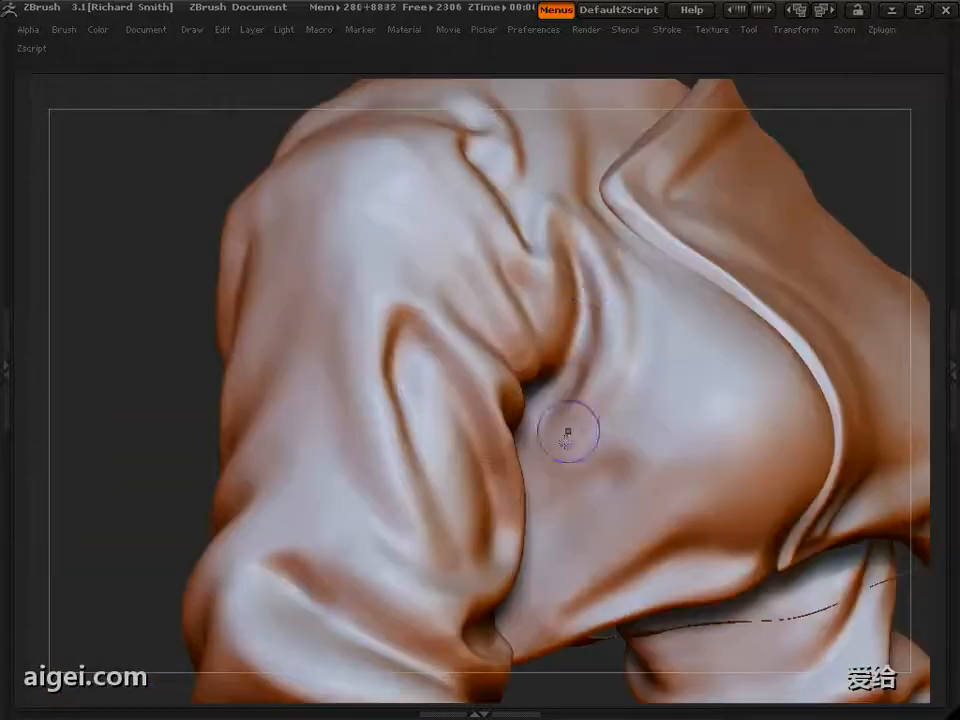
mouse_move(158, 424)
mouse_down()
mouse_move(118, 381)
mouse_move(165, 335)
mouse_up()
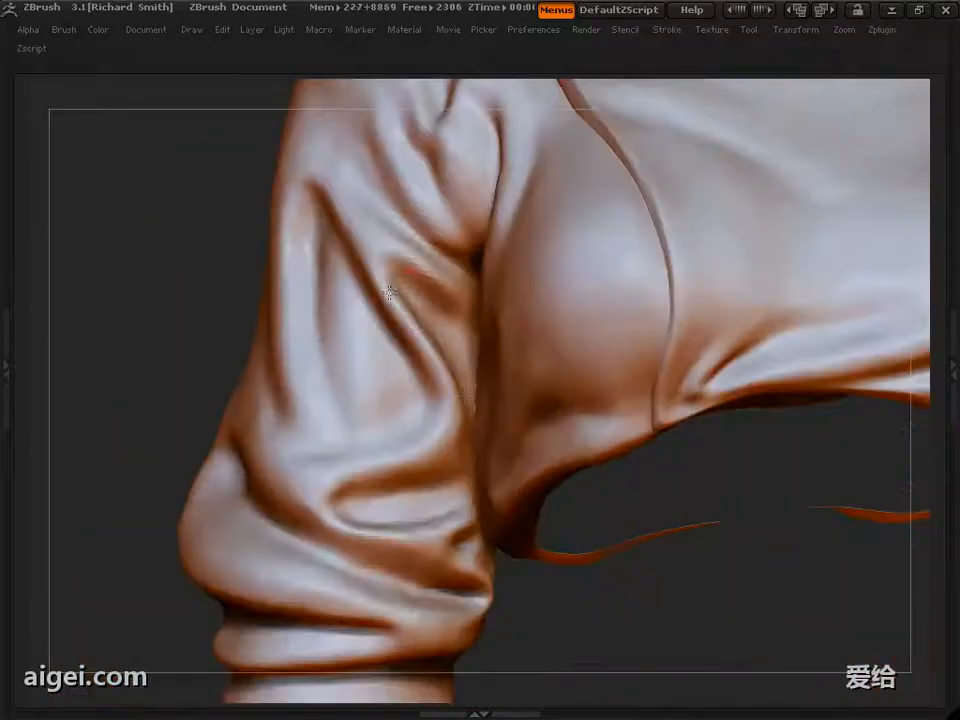
mouse_move(594, 645)
alt+mouse_down()
mouse_move(540, 521)
mouse_move(498, 511)
mouse_move(626, 504)
mouse_move(311, 379)
mouse_move(601, 491)
mouse_move(565, 465)
alt+mouse_up()
Sharpen the horizontal crease above the cuff and its end toward the sleeve's inner side
drag(192, 222, 145, 300)
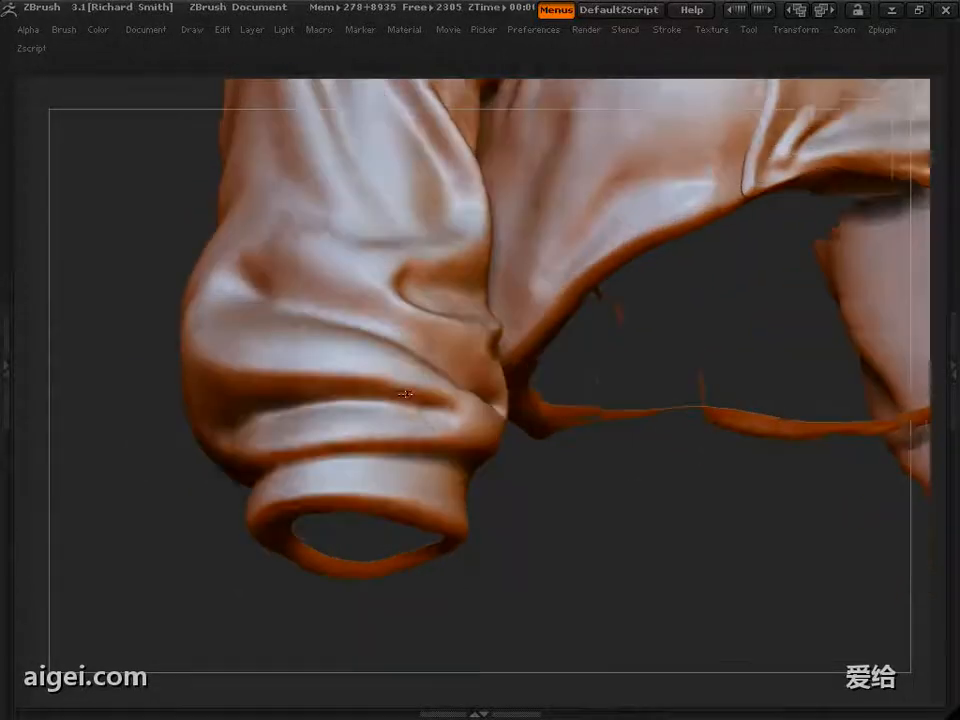
drag(602, 504, 618, 514)
drag(450, 443, 470, 428)
drag(636, 495, 565, 508)
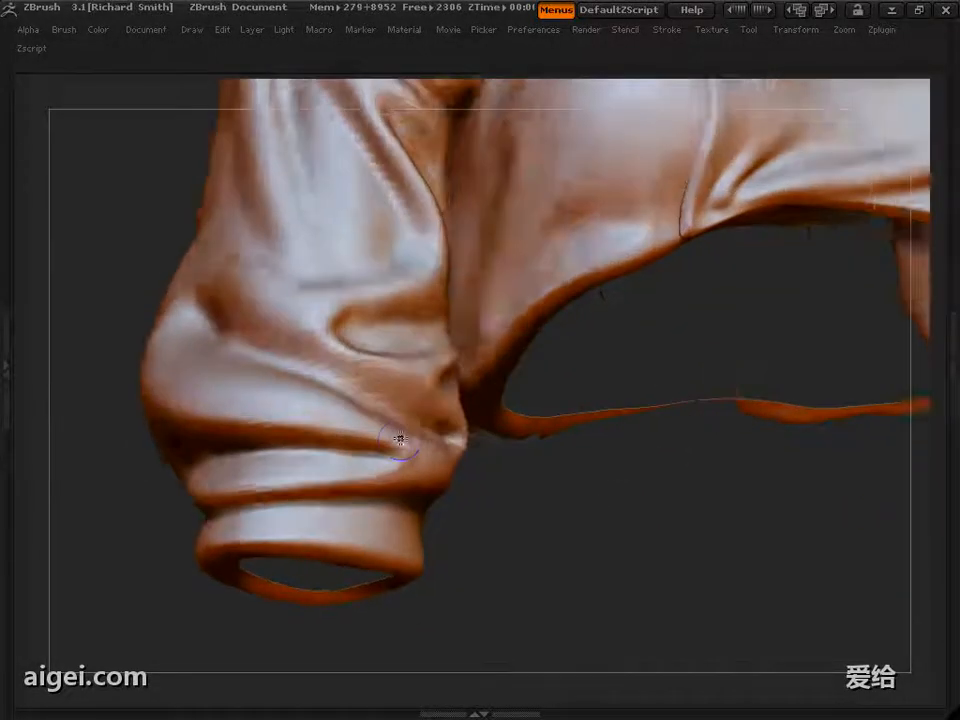
drag(399, 439, 430, 432)
drag(570, 505, 612, 492)
drag(512, 482, 542, 481)
drag(594, 530, 608, 546)
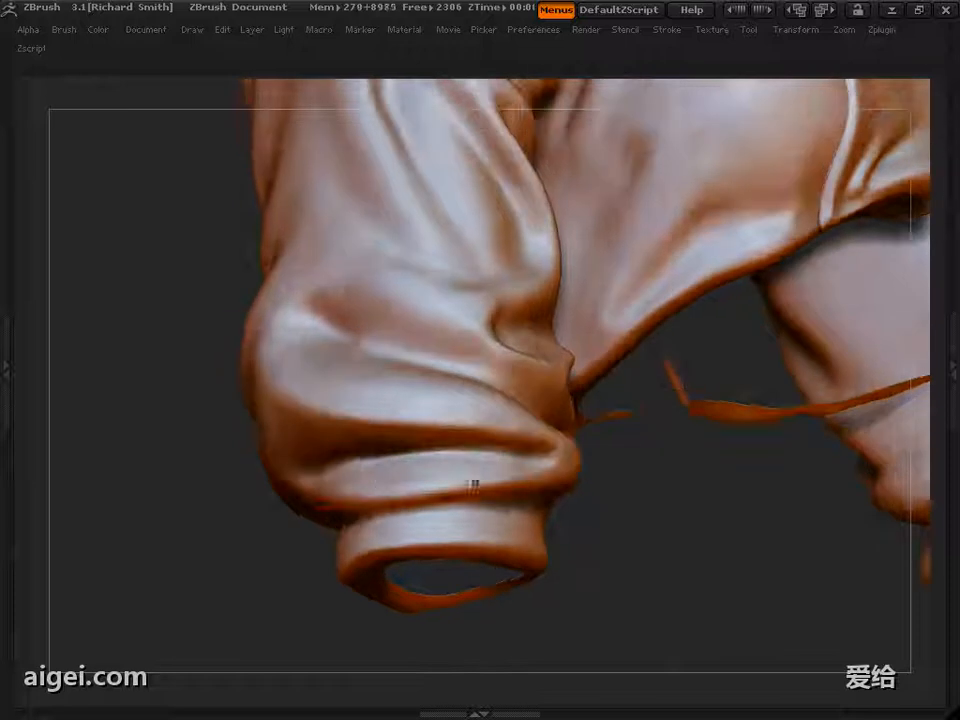
drag(608, 456, 570, 460)
drag(588, 519, 560, 545)
drag(352, 497, 371, 449)
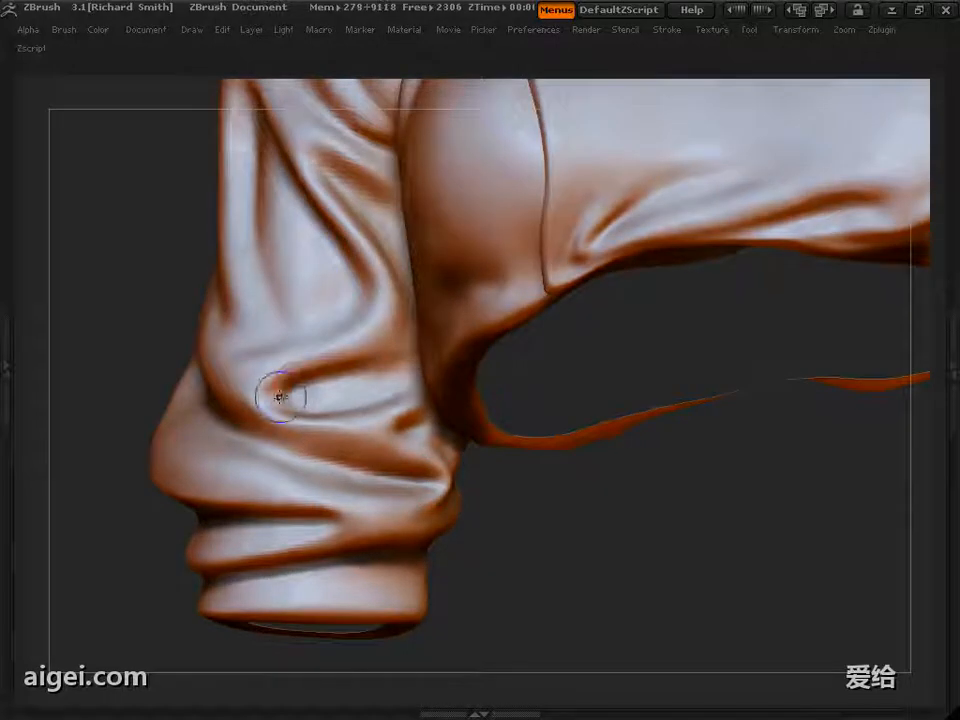
Refine the pocket-shaped fold above the cuff and the long folds leading up toward the armpit on the sleeve's front
drag(287, 402, 361, 376)
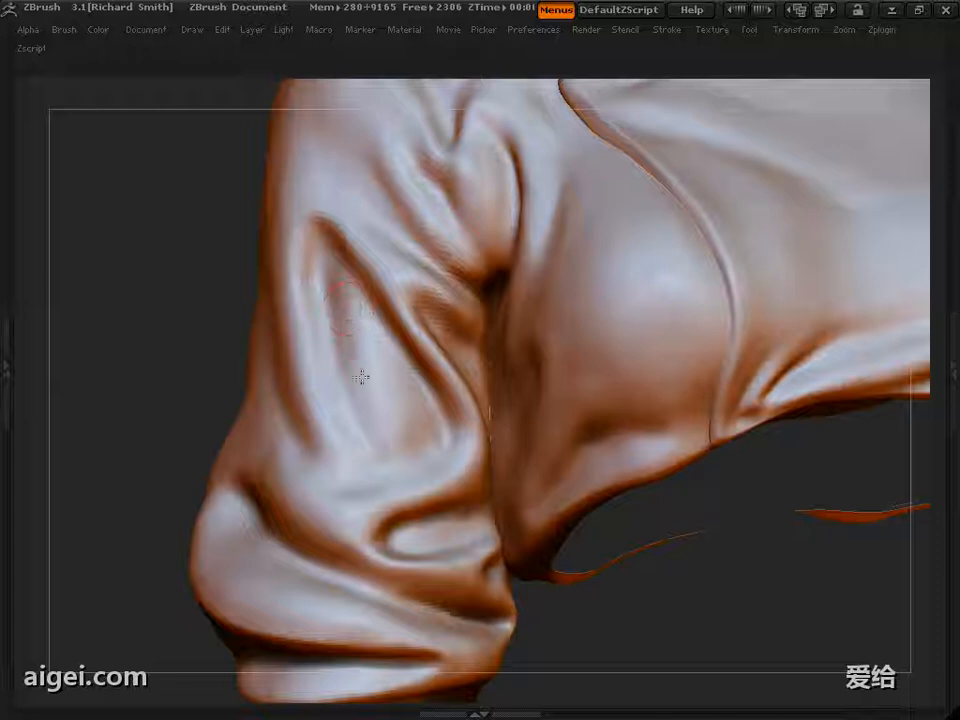
drag(382, 424, 237, 331)
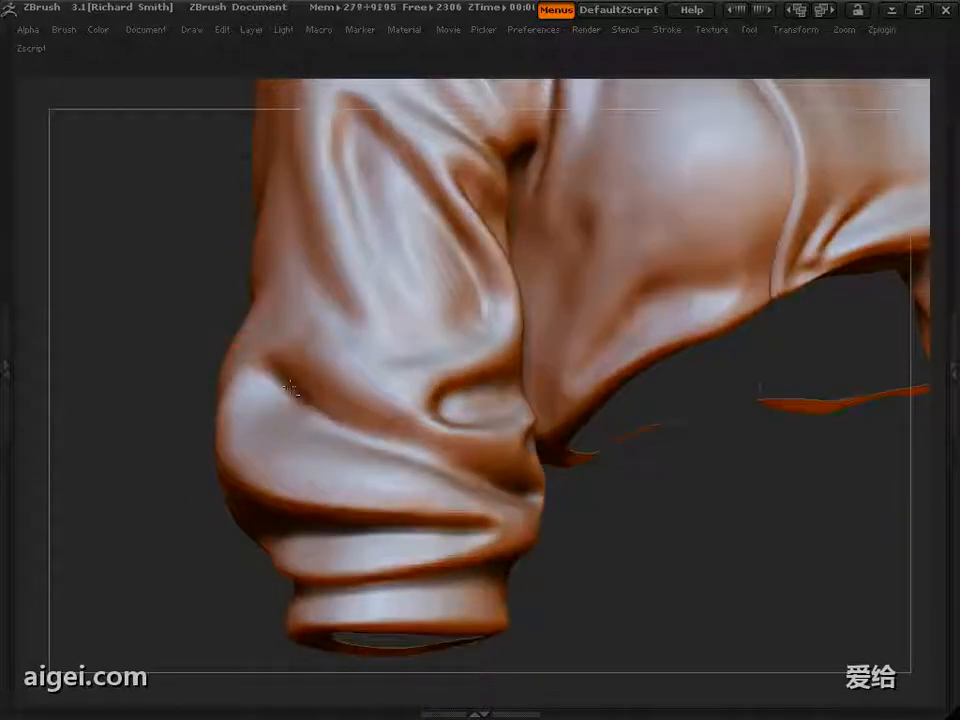
alt+drag(200, 428, 170, 416)
drag(170, 416, 130, 425)
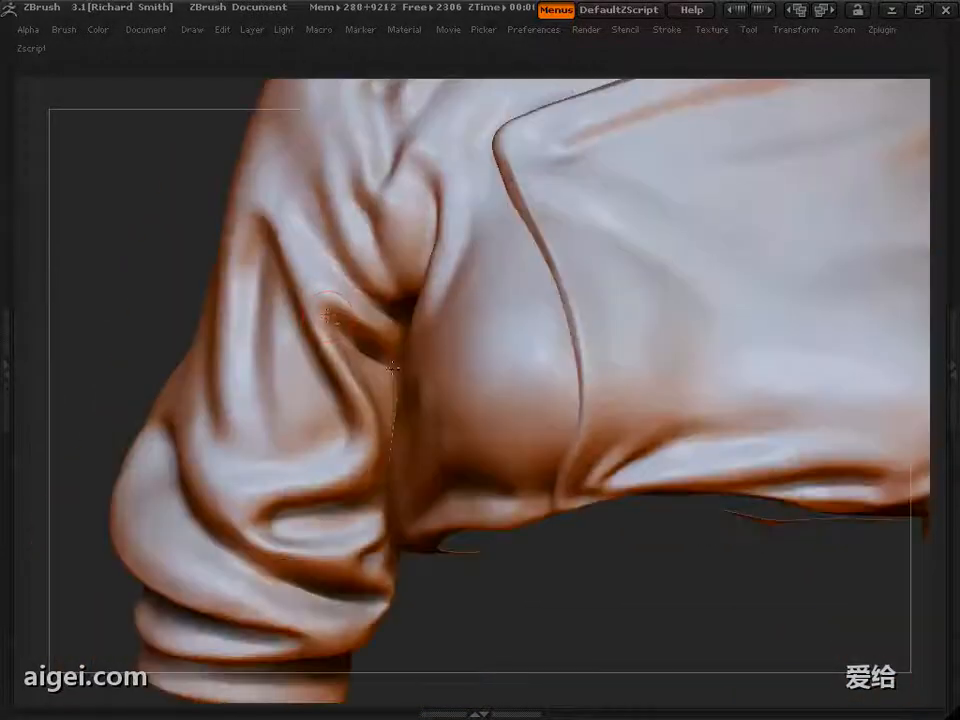
drag(385, 384, 413, 328)
Refine the fold at the sleeve's elbow and sharpen the creases on the front of the shoulder above the armpit with the Pinch brush
mouse_move(210, 330)
alt+mouse_down()
mouse_move(236, 279)
mouse_move(204, 326)
mouse_move(787, 210)
mouse_move(859, 289)
alt+mouse_up()
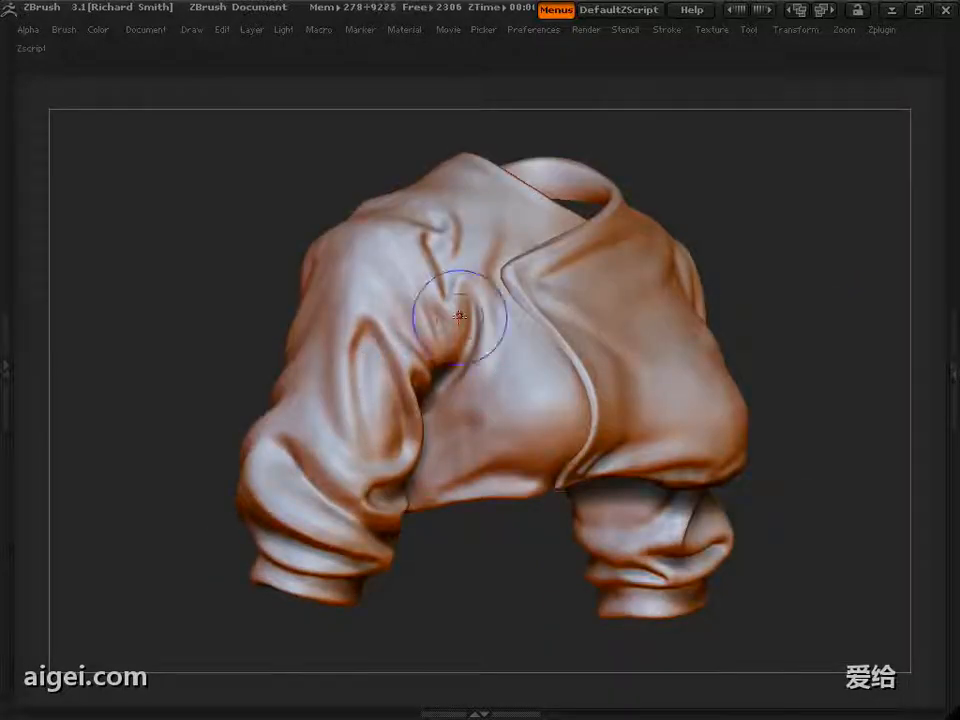
alt+drag(192, 285, 180, 343)
alt+drag(131, 319, 240, 205)
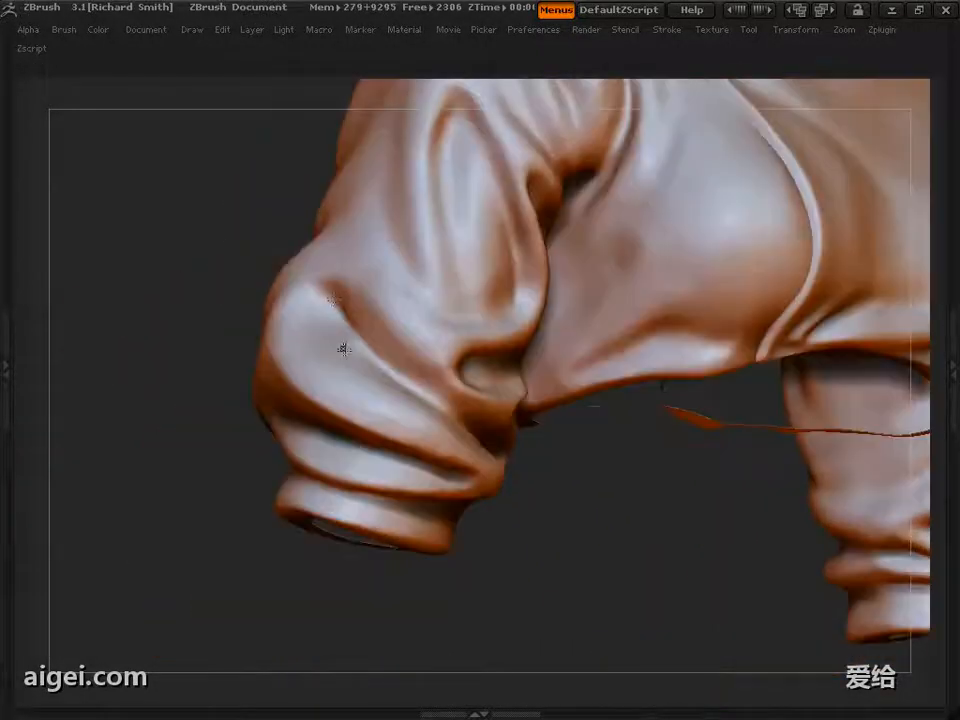
drag(472, 447, 705, 462)
drag(665, 425, 568, 216)
drag(740, 260, 204, 158)
drag(117, 328, 437, 343)
drag(233, 236, 218, 262)
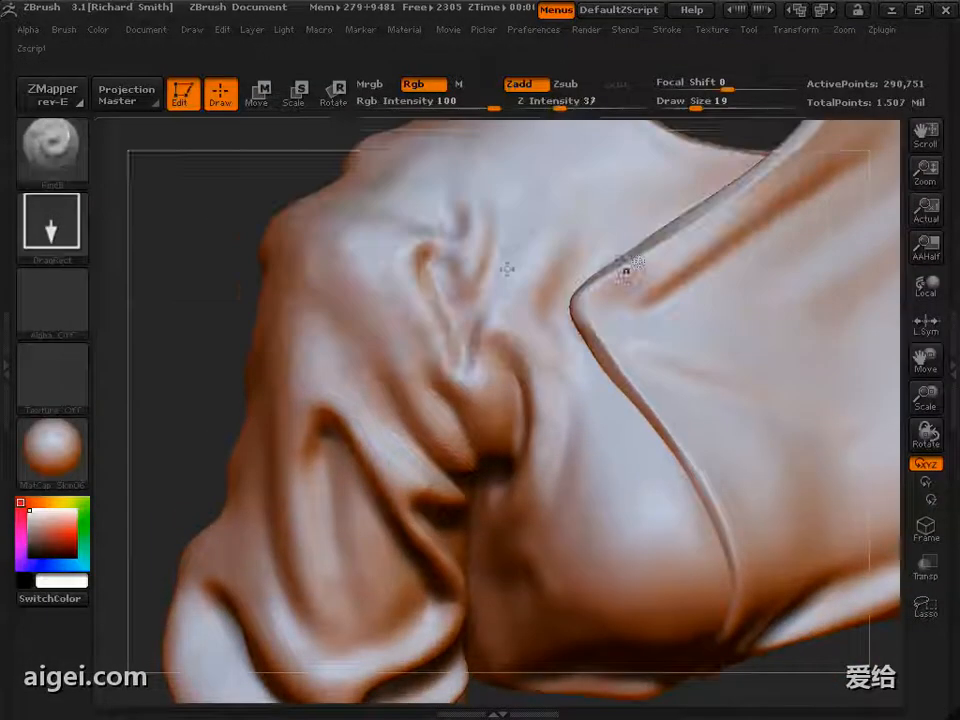
drag(468, 262, 443, 347)
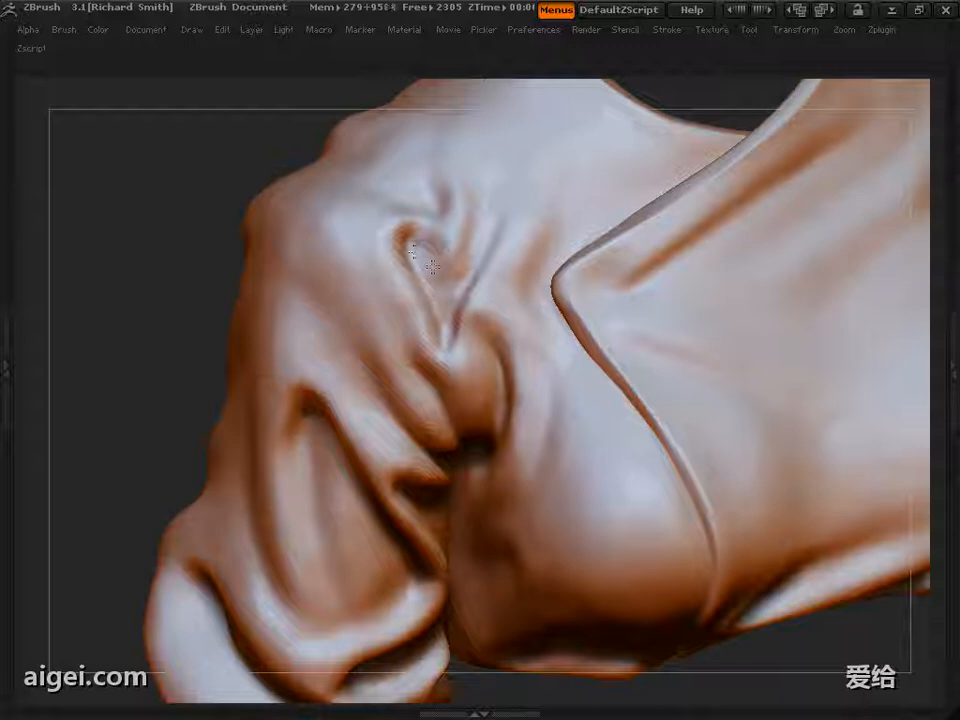
Resize the Standard brush and refine the folds along the blouse's front hem and around the lower end of the overlap seam
alt+drag(165, 335, 150, 214)
mouse_move(350, 300)
mouse_down()
mouse_move(323, 300)
mouse_move(527, 202)
mouse_move(851, 204)
mouse_move(858, 250)
mouse_up()
key(s)
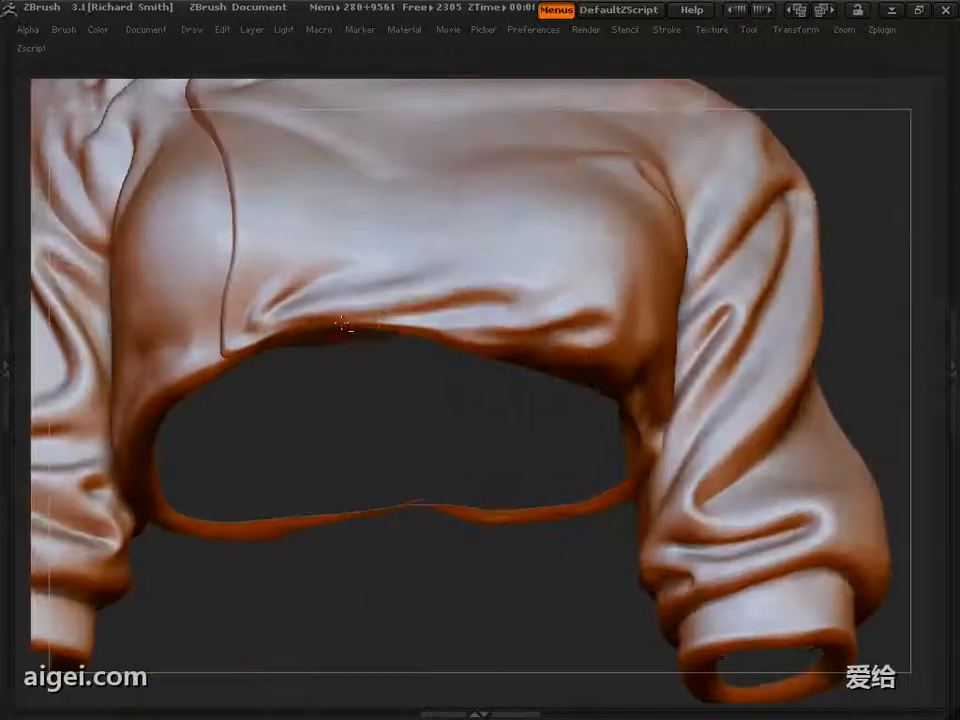
drag(466, 592, 439, 596)
mouse_move(504, 386)
mouse_down()
mouse_move(471, 384)
mouse_move(504, 388)
mouse_up()
drag(230, 320, 318, 398)
drag(479, 384, 320, 373)
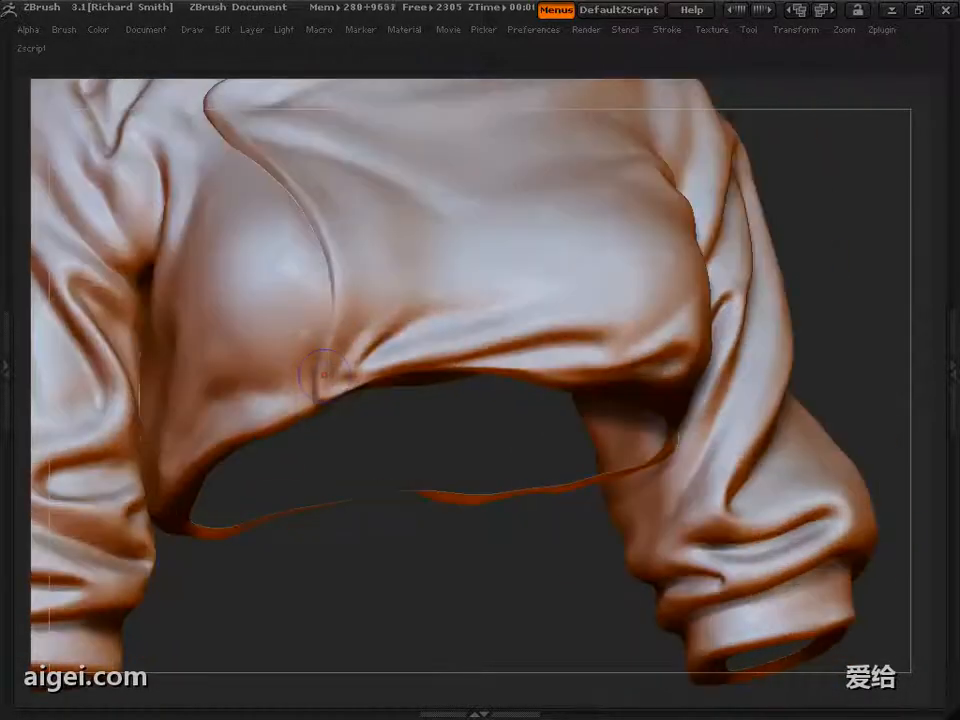
mouse_move(386, 313)
mouse_down()
mouse_move(409, 456)
mouse_move(786, 311)
mouse_move(838, 301)
mouse_move(755, 315)
mouse_up()
drag(137, 435, 165, 452)
drag(280, 500, 300, 595)
mouse_move(765, 420)
mouse_down()
mouse_move(744, 379)
mouse_move(690, 328)
mouse_move(600, 310)
mouse_up()
drag(364, 242, 410, 375)
mouse_move(700, 340)
mouse_down()
mouse_move(600, 320)
mouse_move(656, 311)
mouse_up()
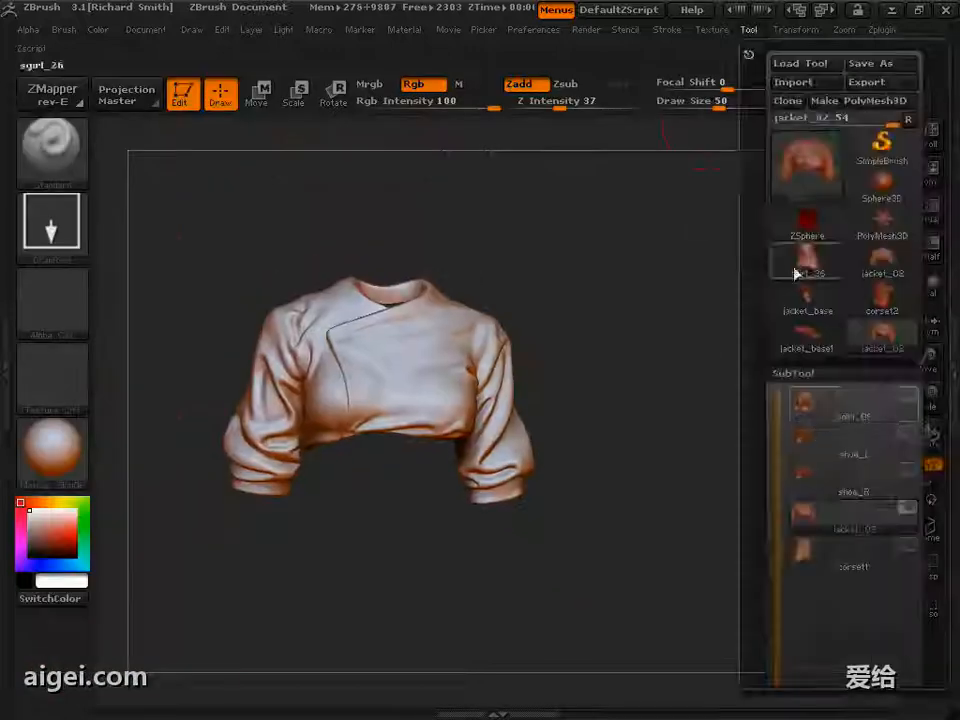
Show the body and corset subtools together with the blouse and check the fit on the whole figure
mouse_move(906, 401)
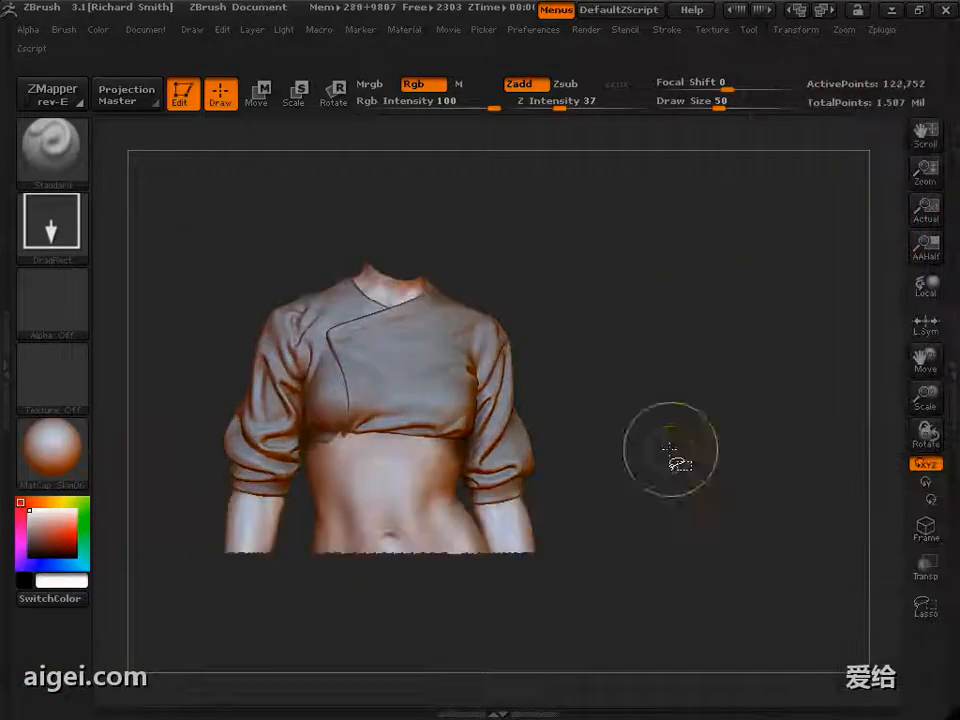
drag(677, 457, 699, 294)
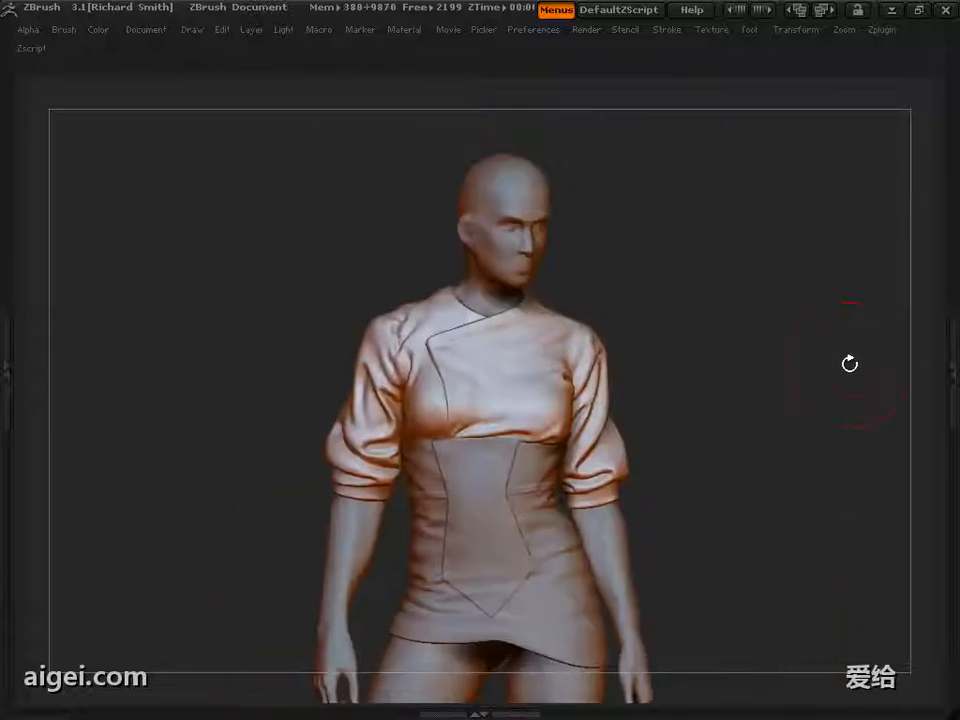
mouse_move(849, 364)
mouse_down()
mouse_move(720, 360)
mouse_move(873, 343)
mouse_move(752, 349)
mouse_up()
mouse_move(825, 391)
alt+mouse_down()
mouse_move(749, 343)
mouse_move(760, 283)
alt+mouse_up()
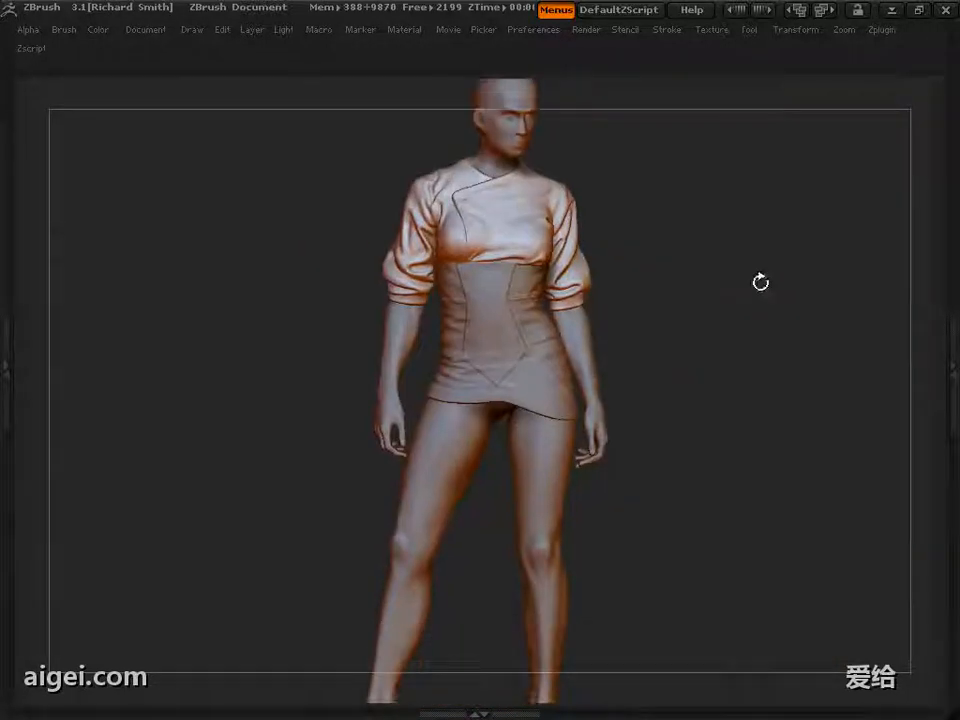
Save the jacket tool as jacket_03
click(749, 29)
click(851, 63)
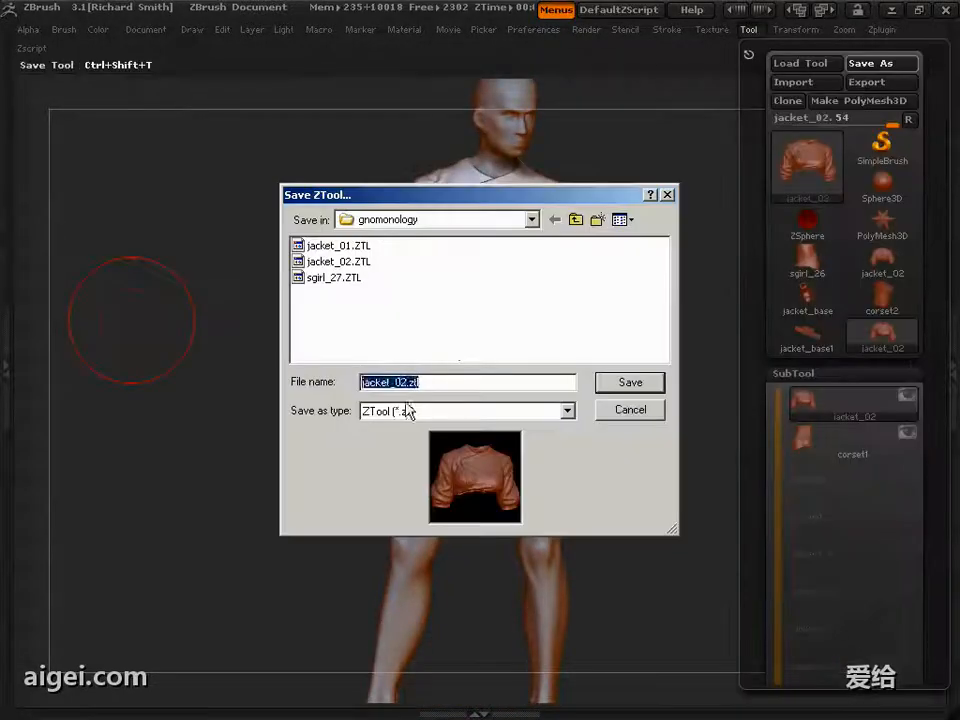
key(Return)
Load the finished character tool and raise all its subtools to their highest subdivision level
click(749, 29)
click(816, 68)
click(636, 403)
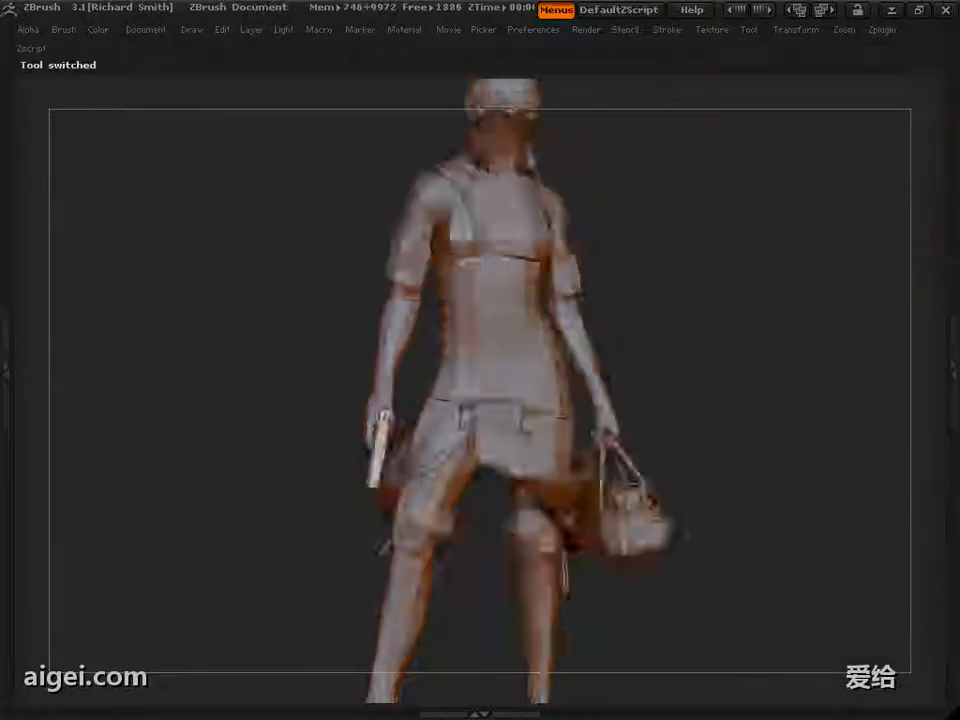
drag(700, 330, 820, 331)
click(882, 31)
click(825, 257)
click(92, 424)
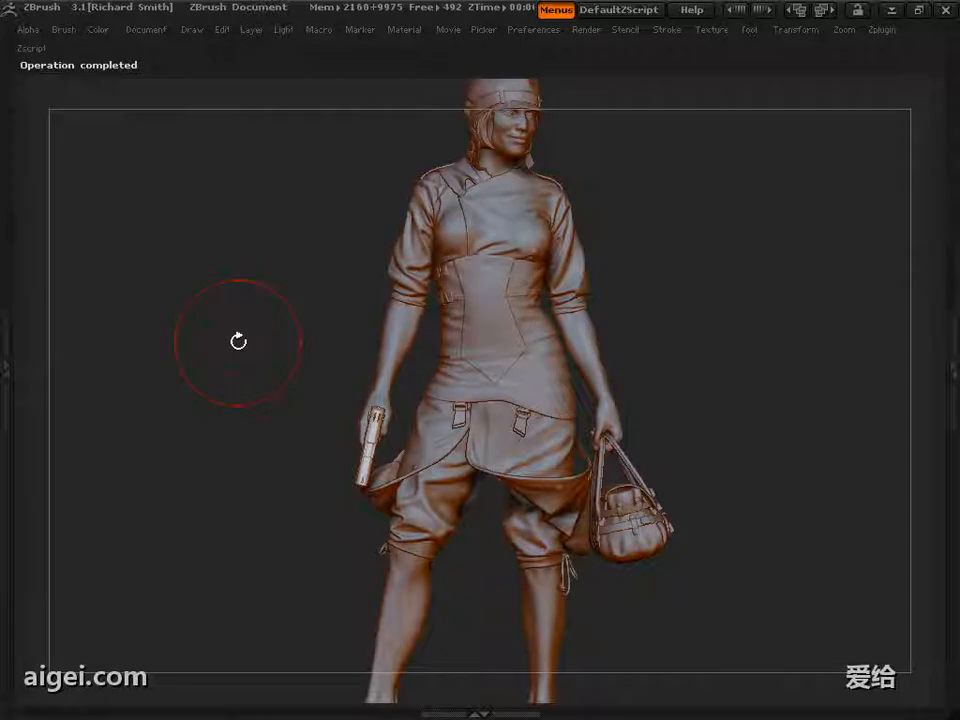
Select the jacket subtool of the finished character and examine the folds on its back and shoulders up close
click(748, 30)
drag(921, 488, 921, 272)
drag(780, 442, 785, 264)
click(851, 343)
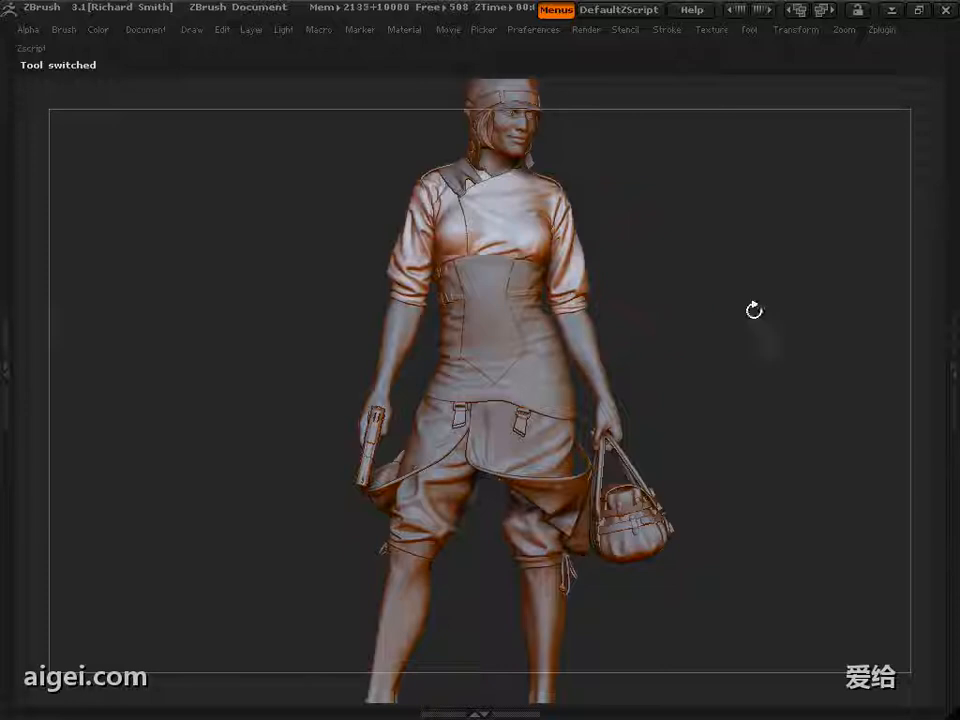
alt+click(729, 294)
mouse_move(729, 294)
alt+mouse_down()
mouse_move(744, 373)
mouse_move(870, 379)
mouse_move(889, 404)
mouse_move(795, 369)
mouse_move(607, 358)
alt+mouse_up()
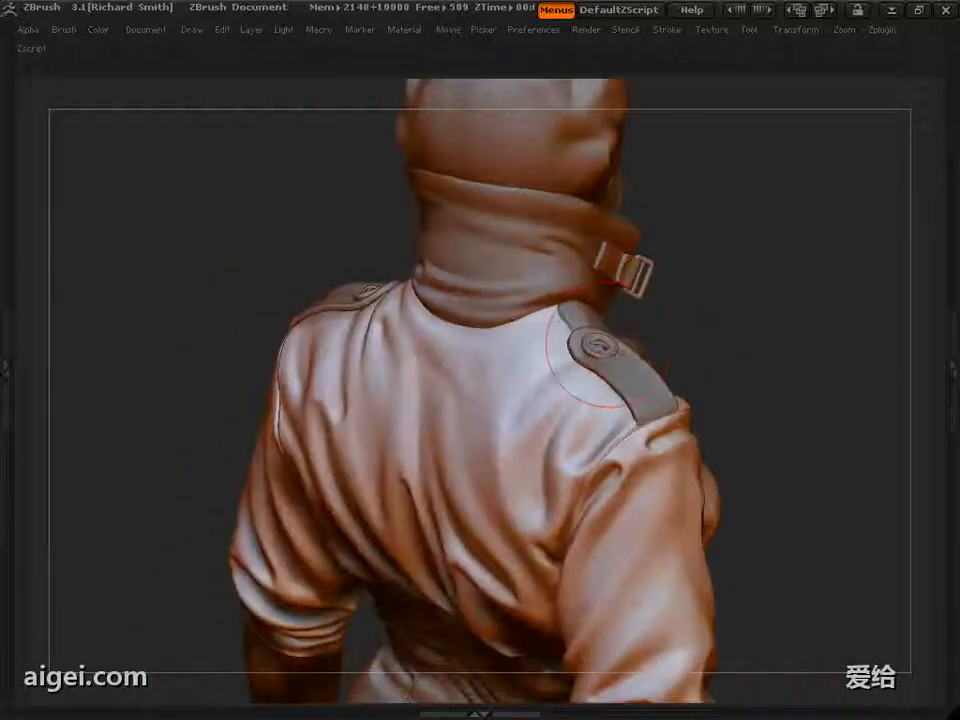
Hide the low_buttons subtool to examine the jacket's shoulder straps without buttons, and show it again
mouse_move(749, 30)
drag(775, 464, 768, 612)
click(907, 470)
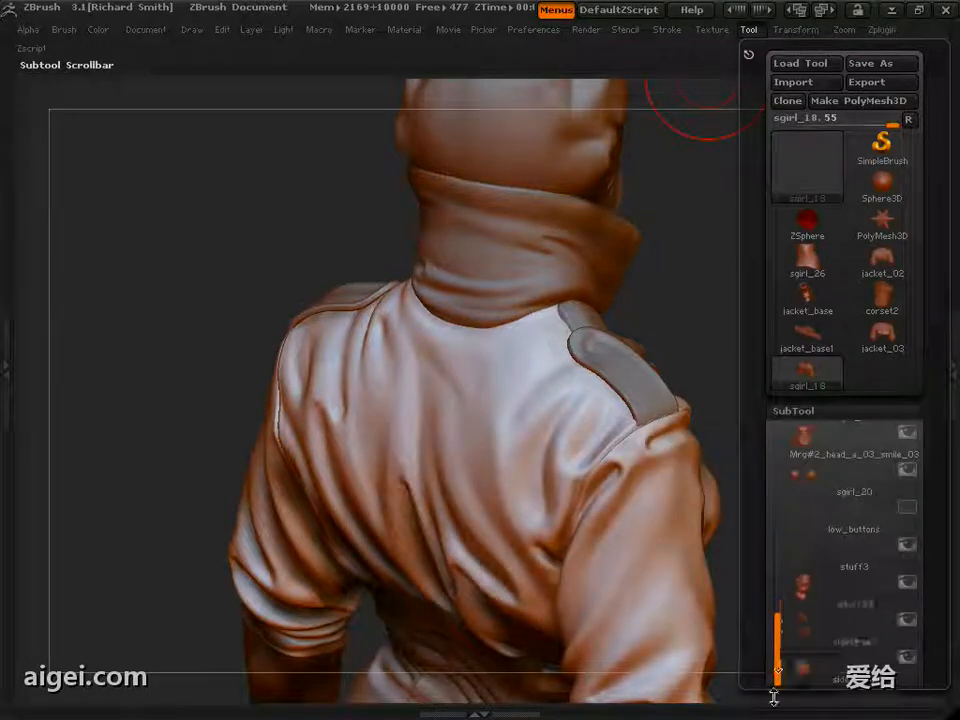
drag(774, 690, 782, 442)
drag(700, 380, 660, 330)
mouse_move(749, 30)
drag(776, 470, 762, 657)
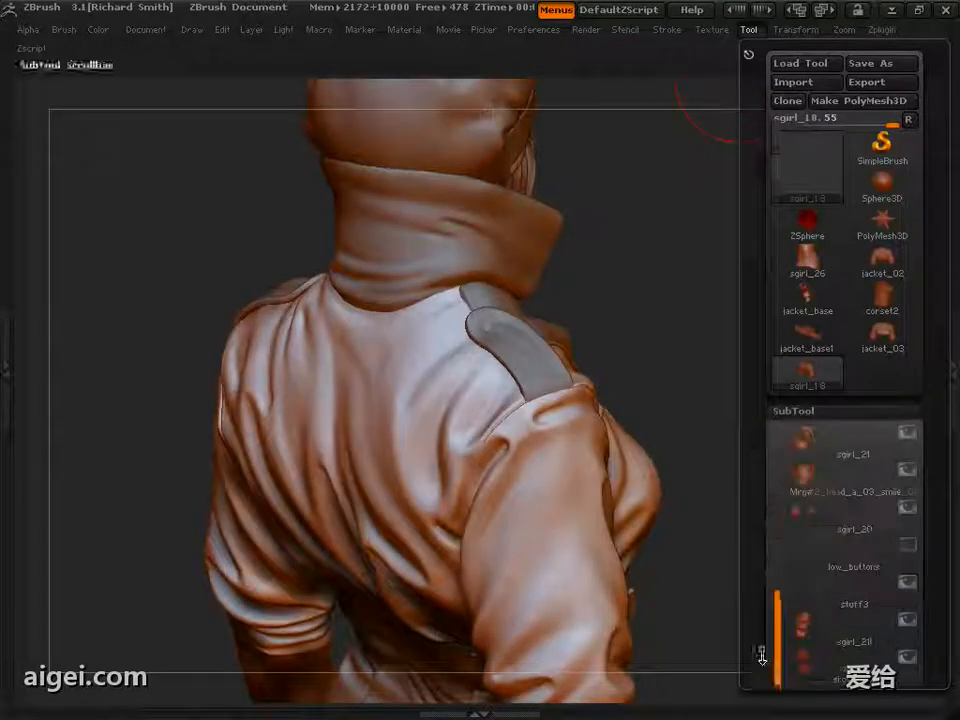
drag(772, 602, 771, 292)
drag(777, 320, 780, 380)
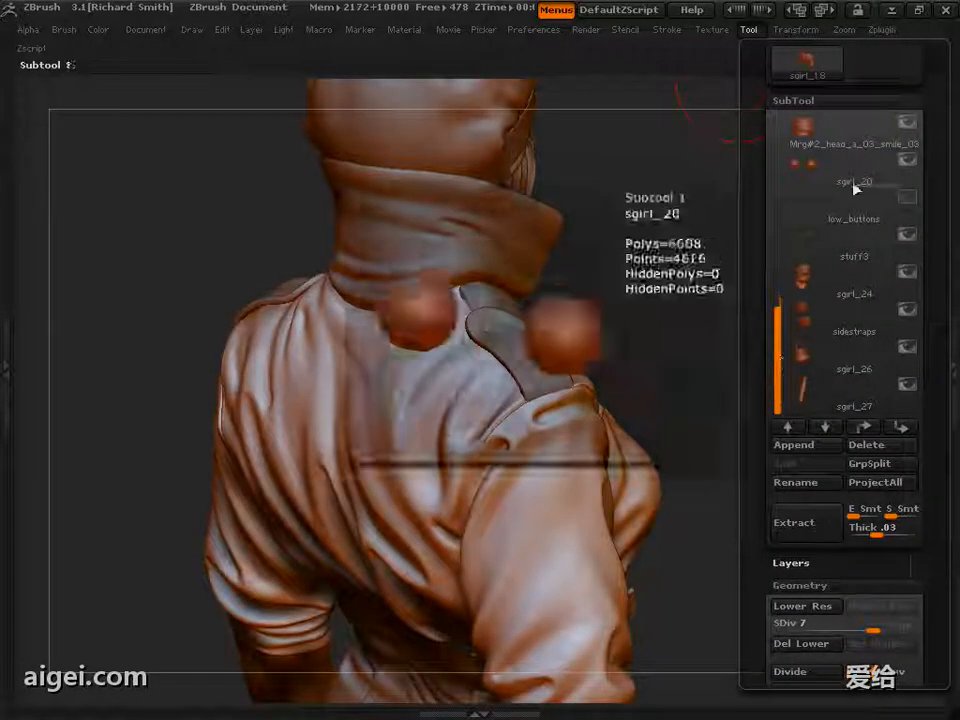
drag(778, 335, 612, 325)
click(908, 201)
Toggle the visibility of further accessory subtools around the jacket, and examine its back and the whole character from the front
mouse_move(749, 30)
click(907, 470)
drag(775, 588, 787, 496)
click(848, 541)
drag(848, 430, 685, 408)
mouse_move(750, 31)
click(912, 519)
drag(776, 520, 777, 642)
click(912, 620)
click(901, 554)
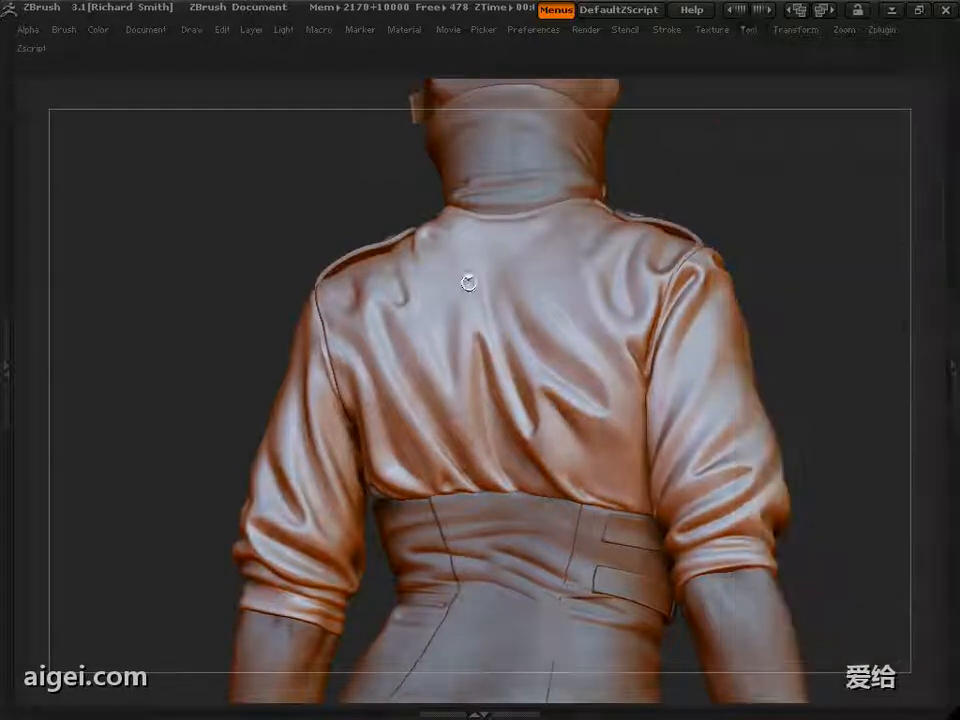
key(f)
drag(560, 498, 398, 496)
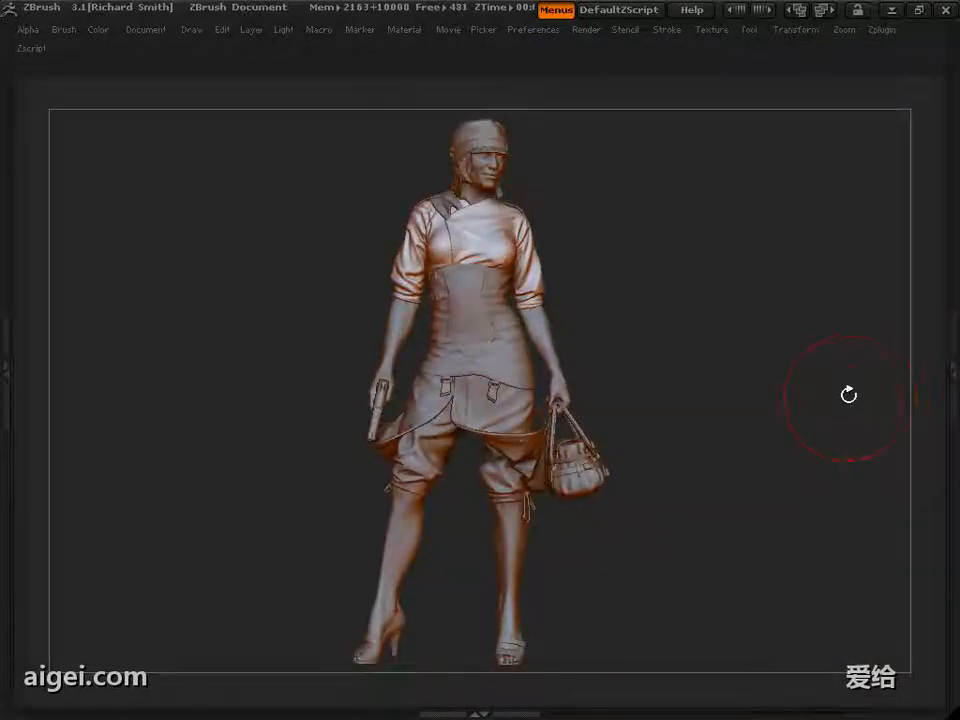